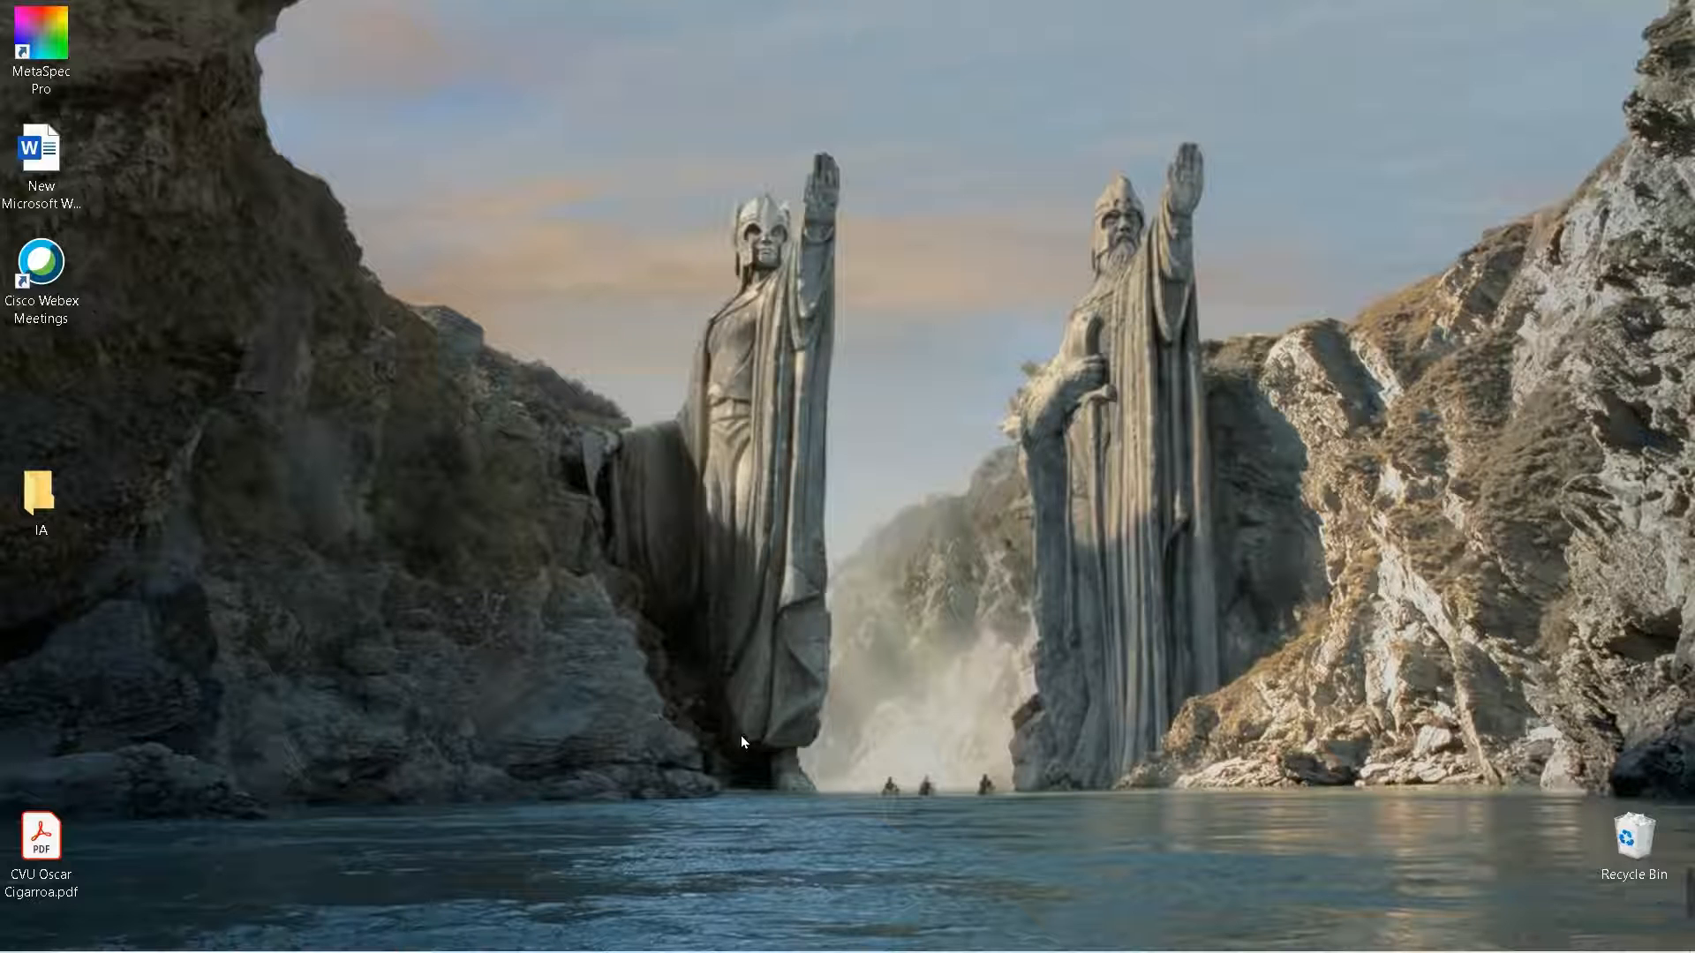
- Launch MATLAB from the desktop and open the Simulink start page
{"action": "mouse_move", "coordinate": [709, 948]}
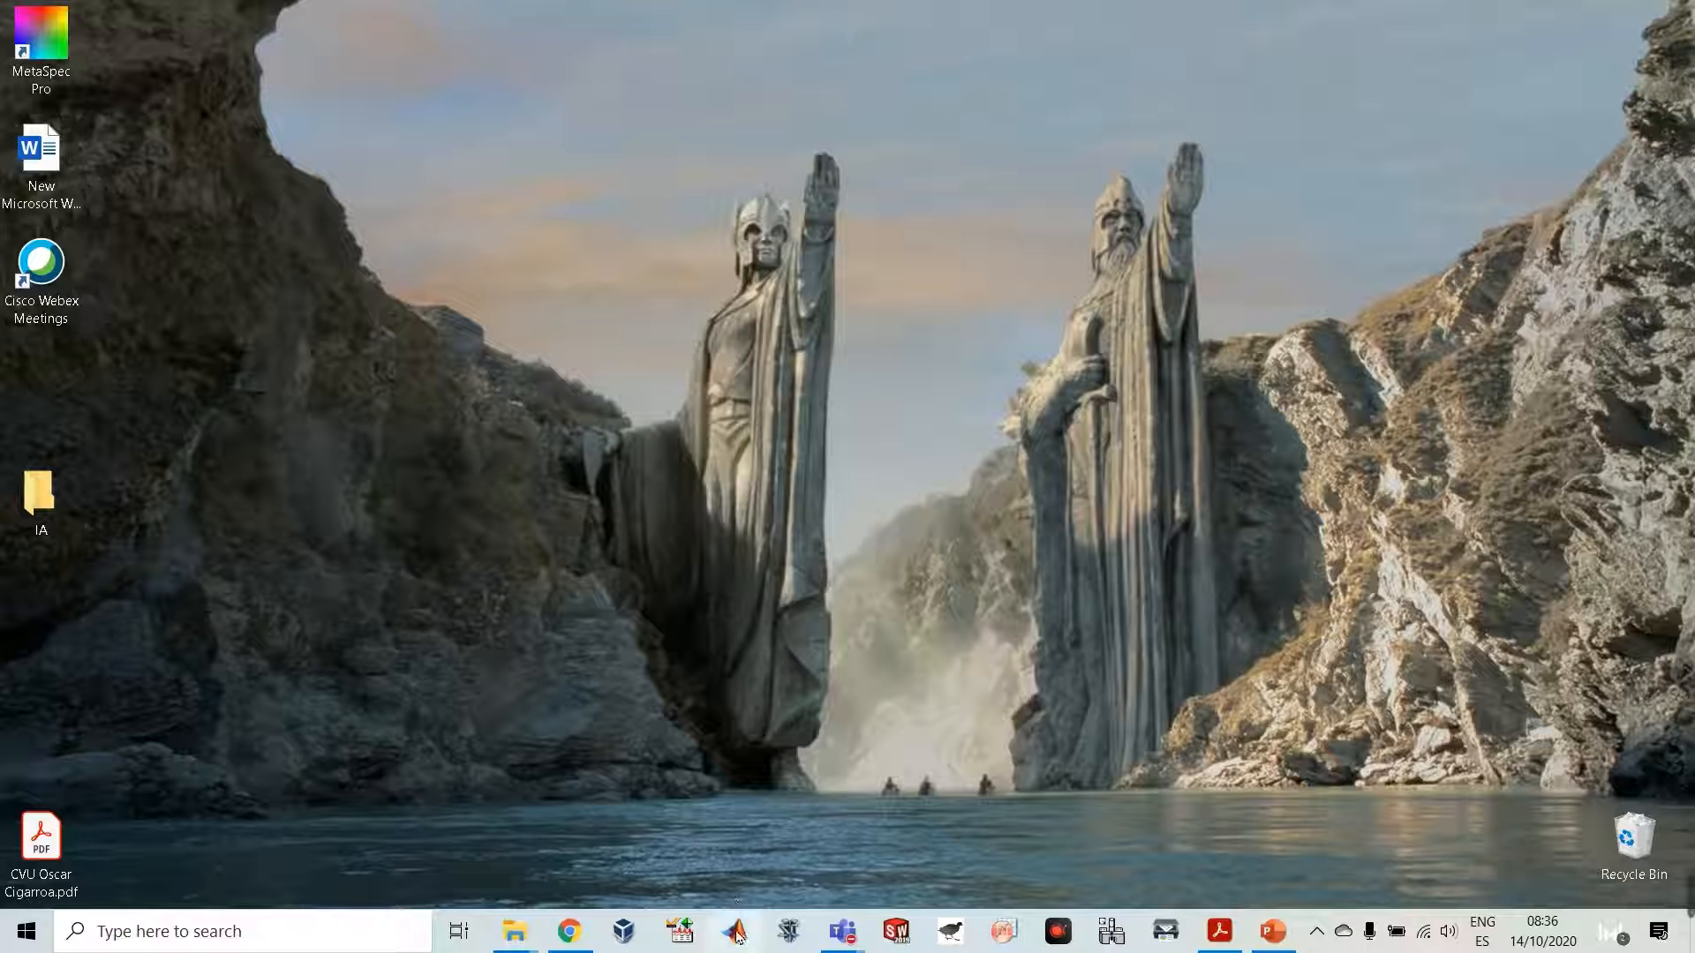
{"action": "left_click", "coordinate": [735, 932]}
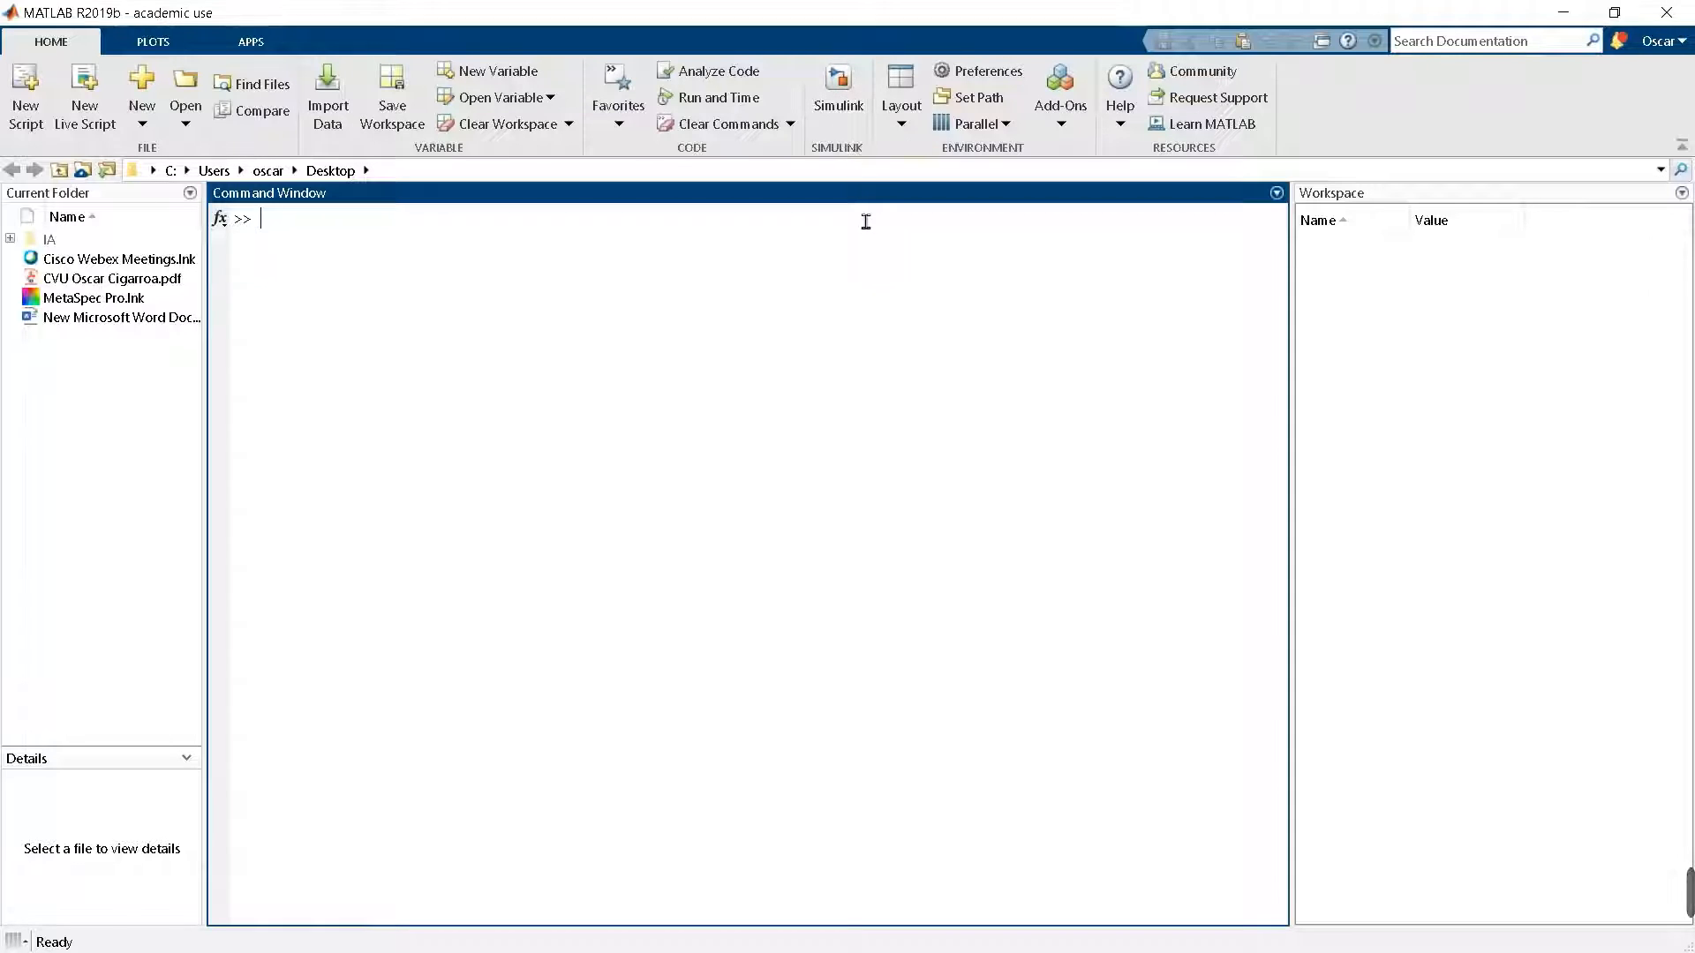
{"action": "left_click", "coordinate": [854, 120]}
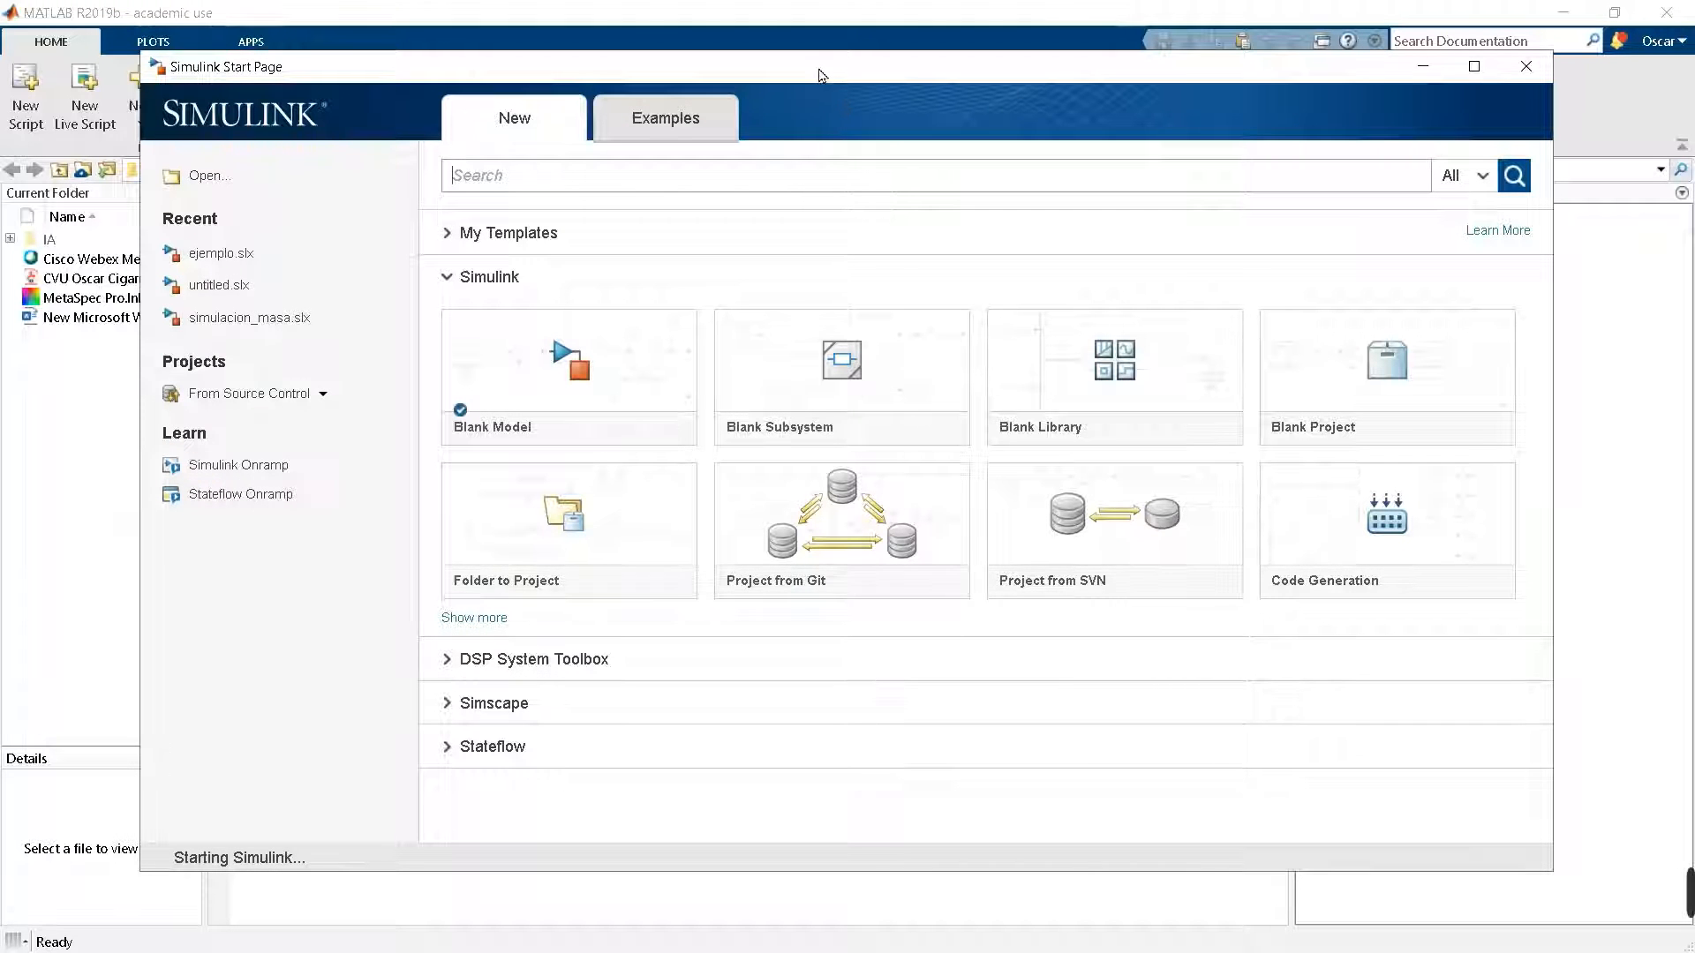
{"action": "mouse_move", "coordinate": [822, 75]}
{"action": "left_mouse_down"}
{"action": "mouse_move", "coordinate": [862, 163]}
{"action": "mouse_move", "coordinate": [822, 104]}
{"action": "mouse_move", "coordinate": [834, 93]}
{"action": "left_mouse_up"}
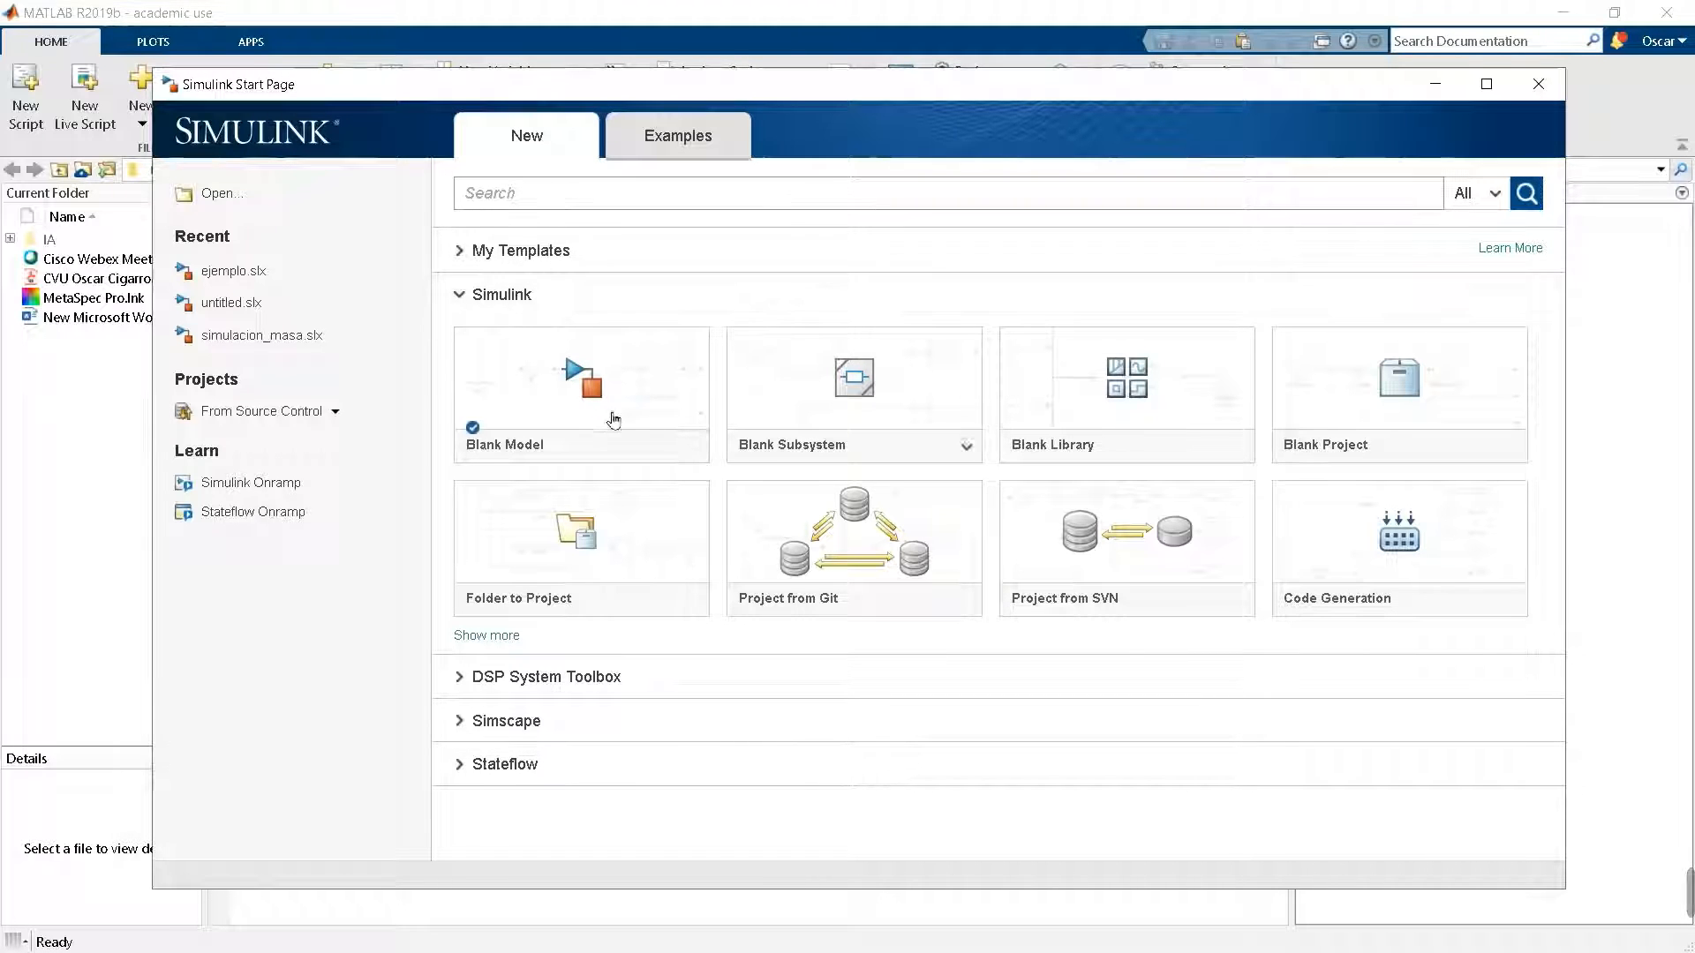
- Create a blank Simulink model and maximize its window
{"action": "mouse_move", "coordinate": [572, 468]}
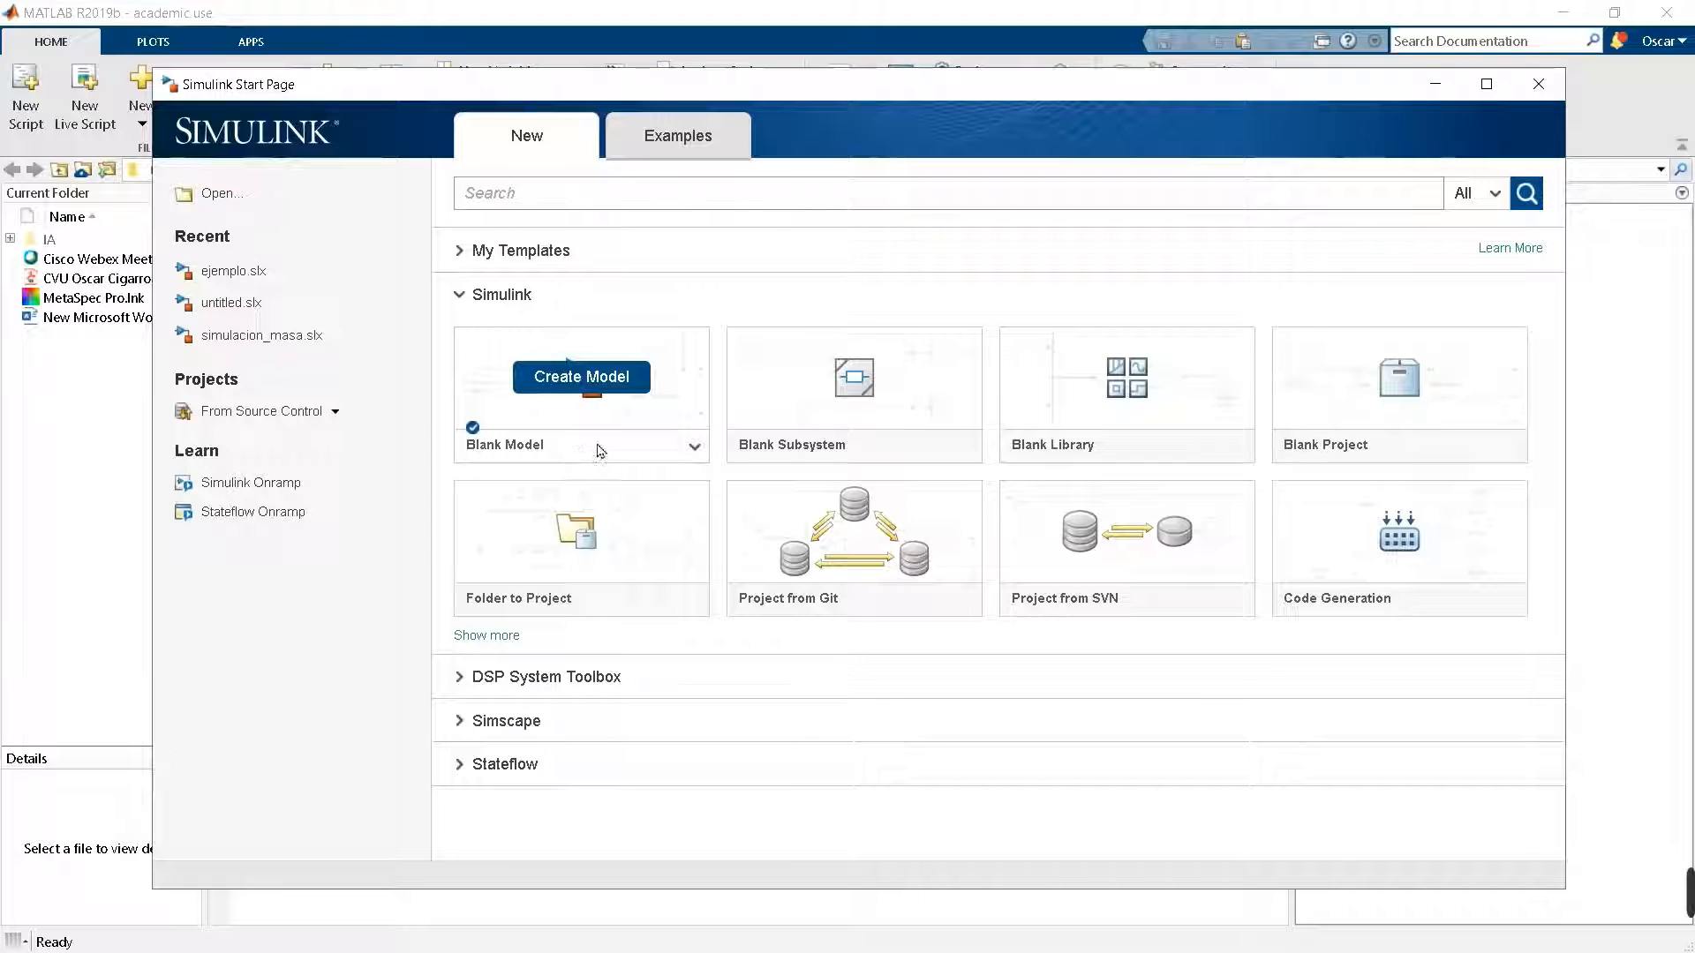
{"action": "mouse_move", "coordinate": [1128, 457]}
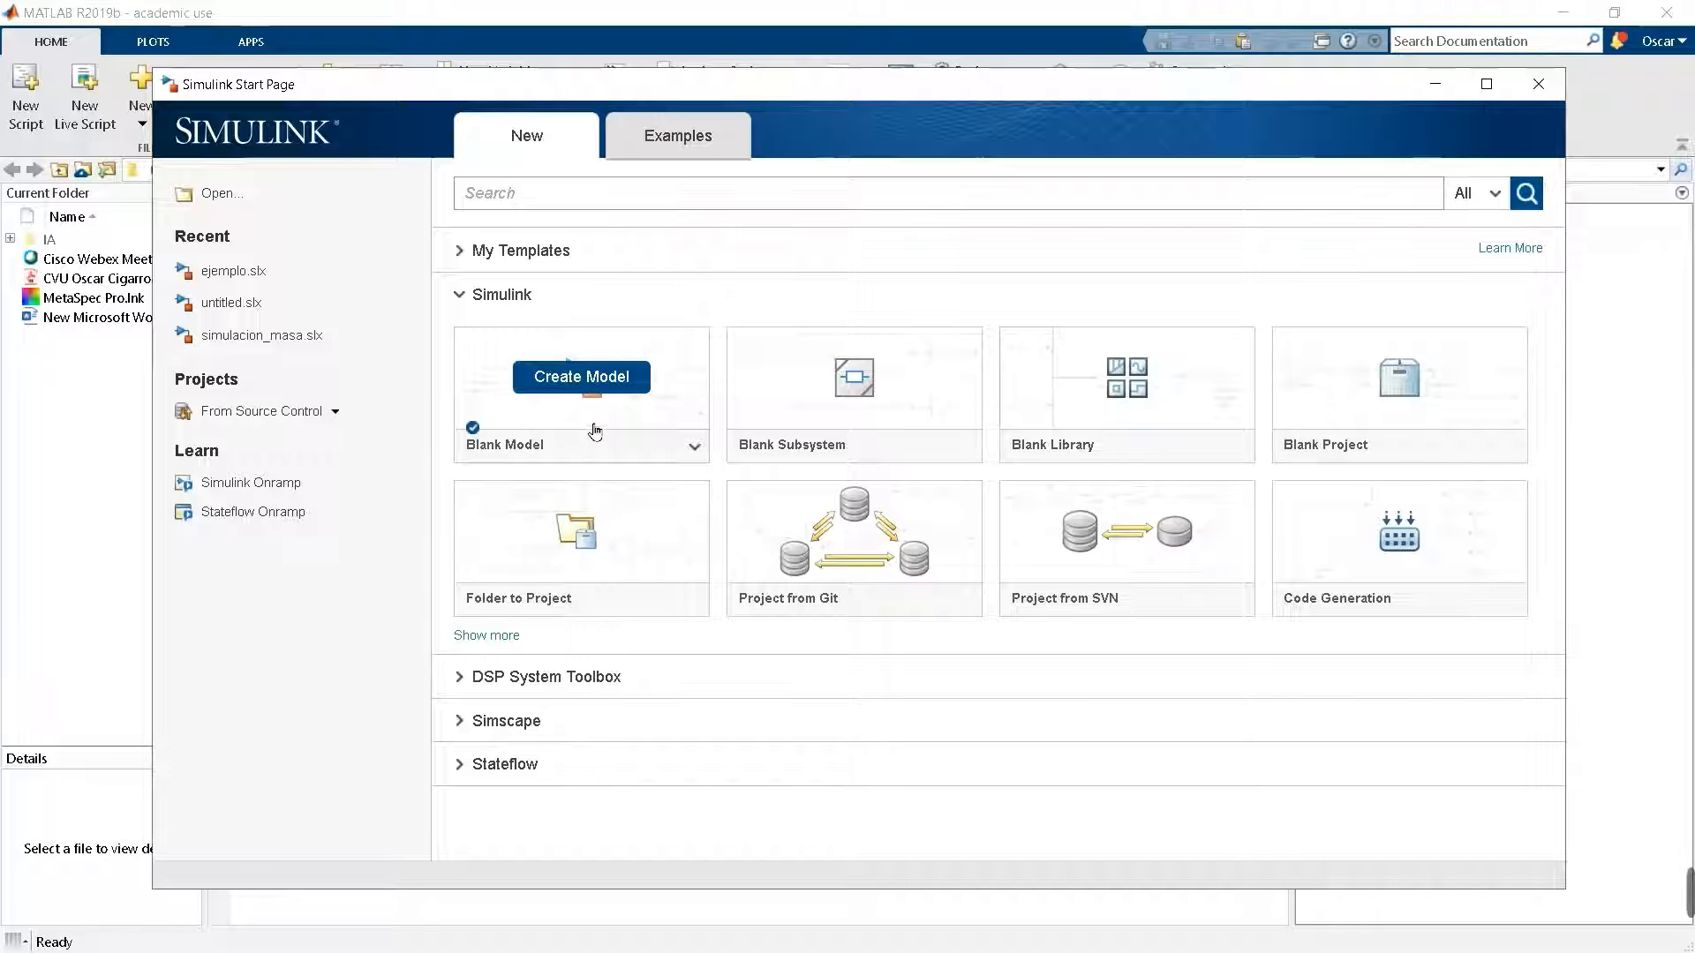
{"action": "left_click", "coordinate": [582, 377]}
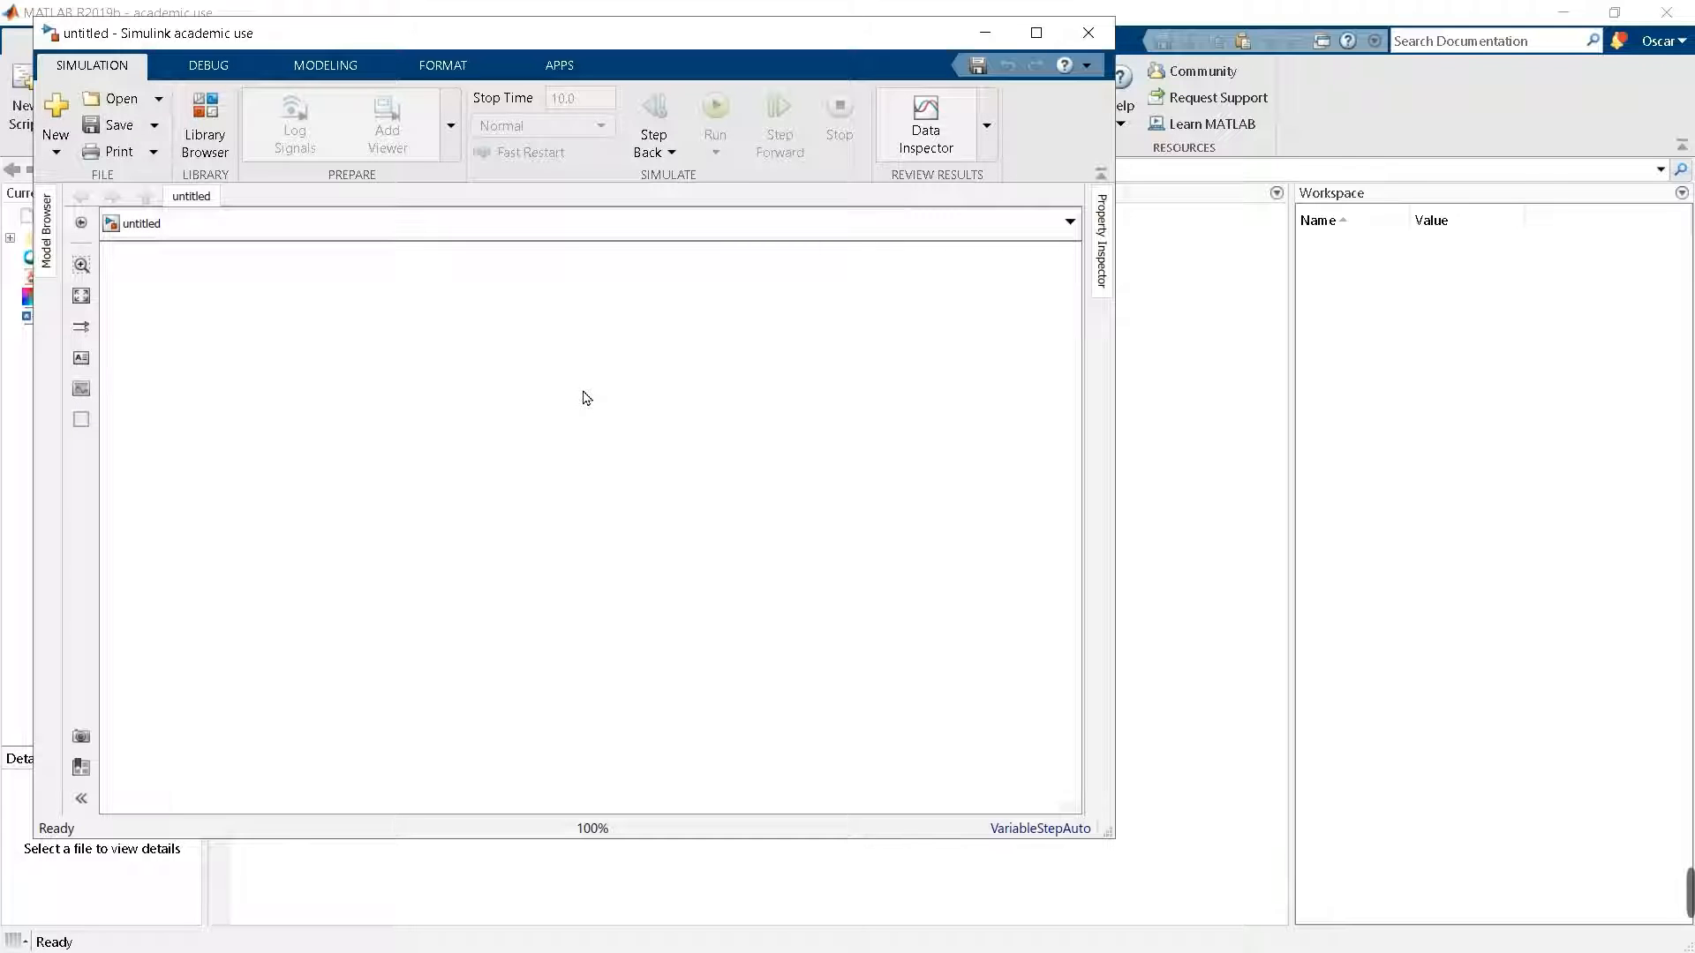
{"action": "left_click", "coordinate": [1038, 35]}
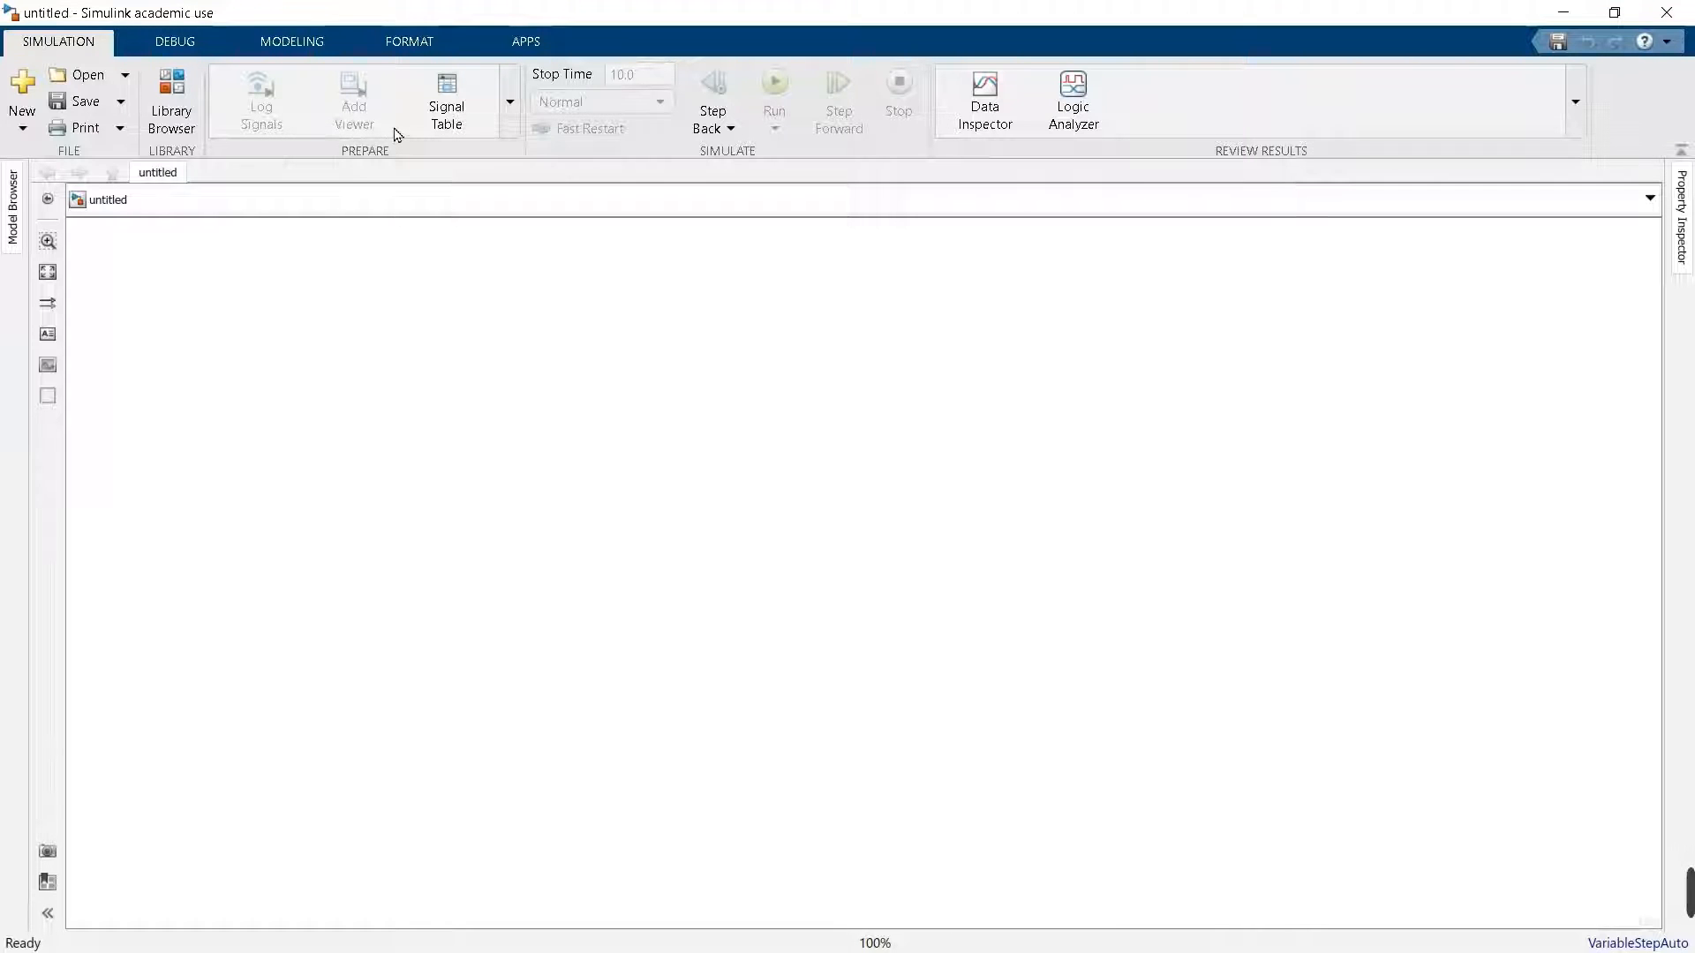
- Open the Simulink Library Browser over the model canvas and look through its list of block libraries
{"action": "left_click", "coordinate": [187, 114]}
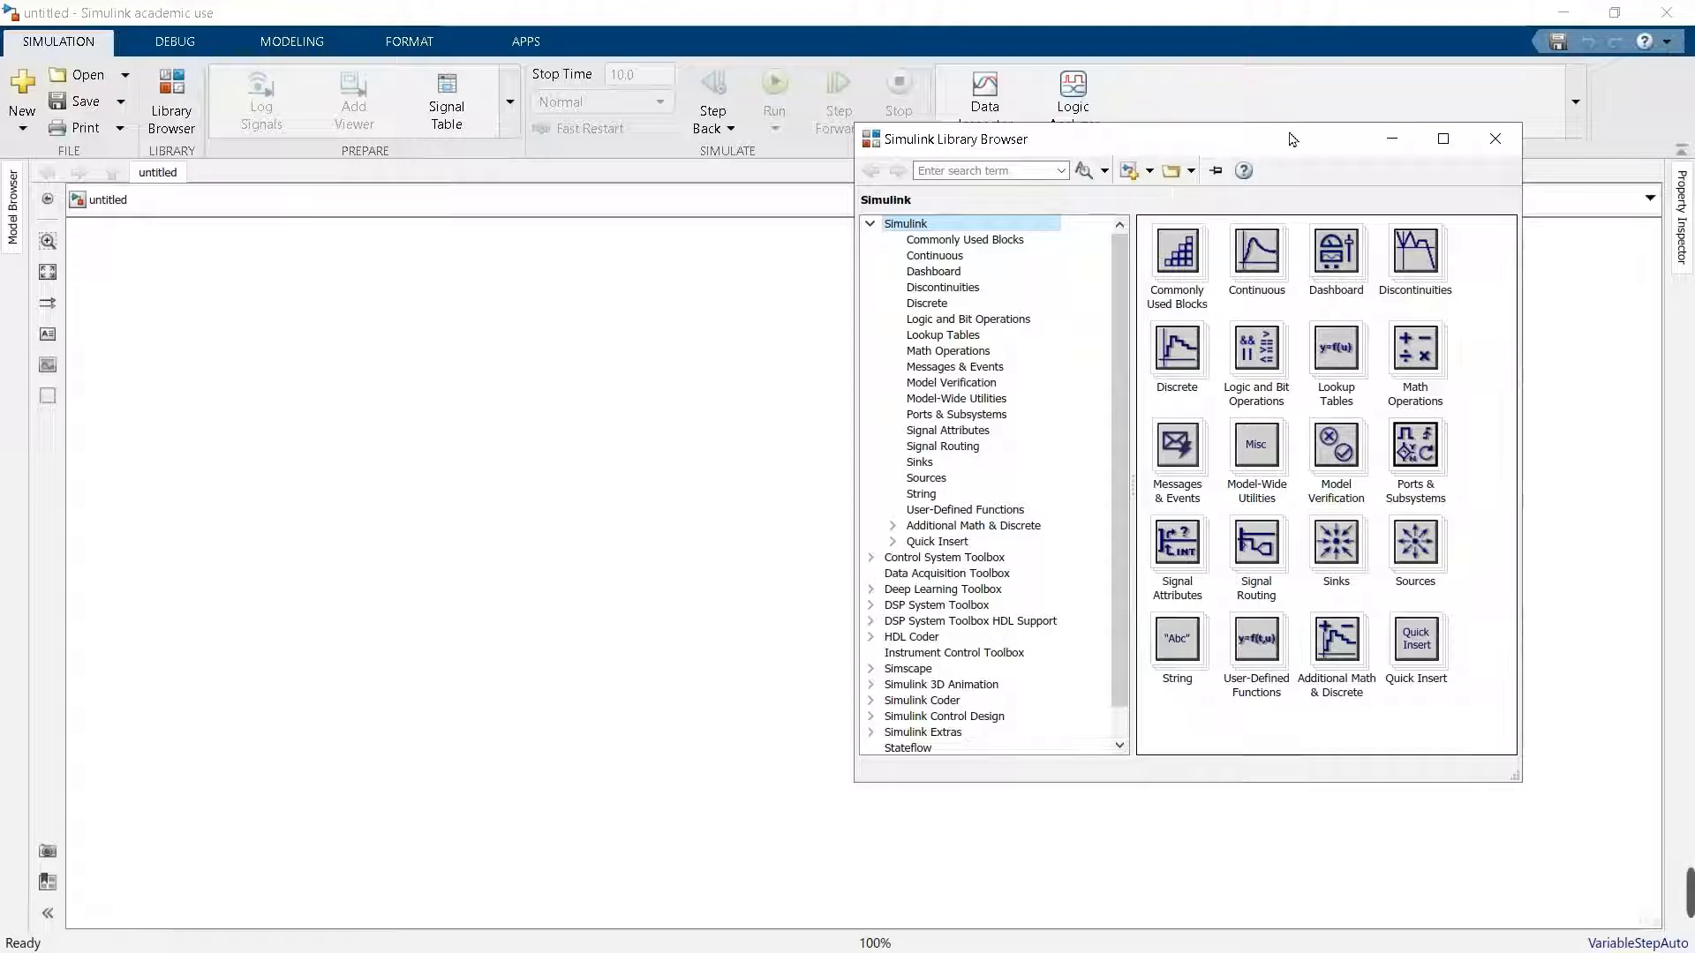
{"action": "left_click_drag", "start_coordinate": [1291, 139], "coordinate": [1052, 196]}
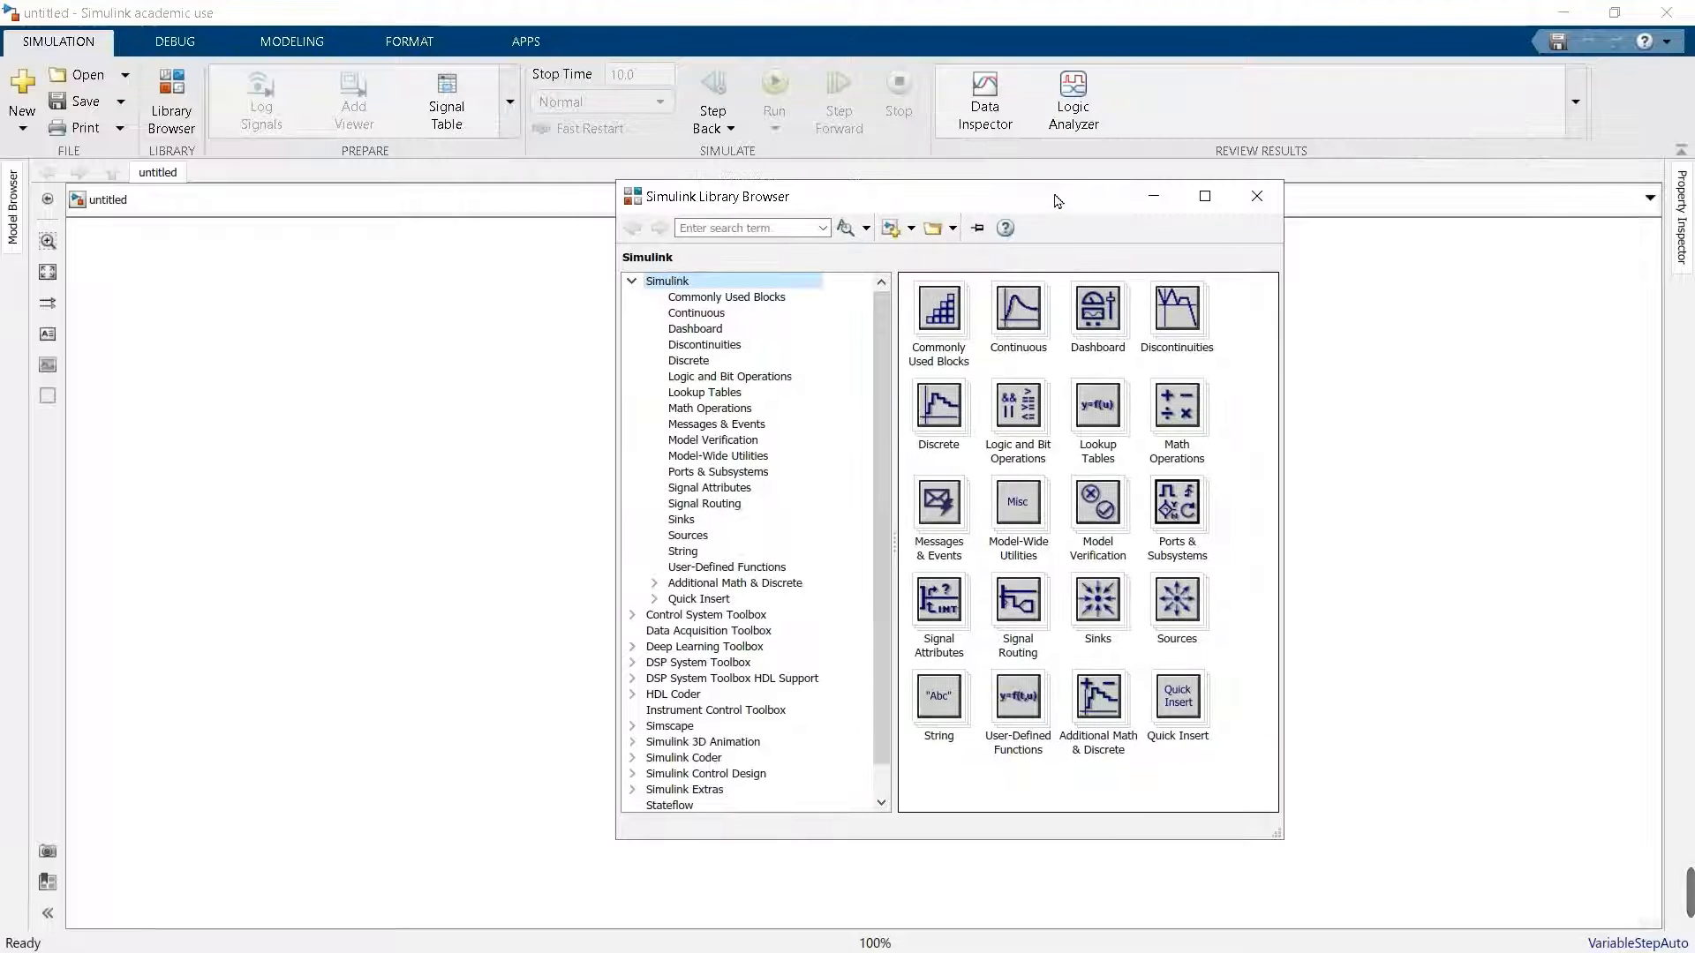
{"action": "left_click_drag", "start_coordinate": [881, 512], "coordinate": [853, 420]}
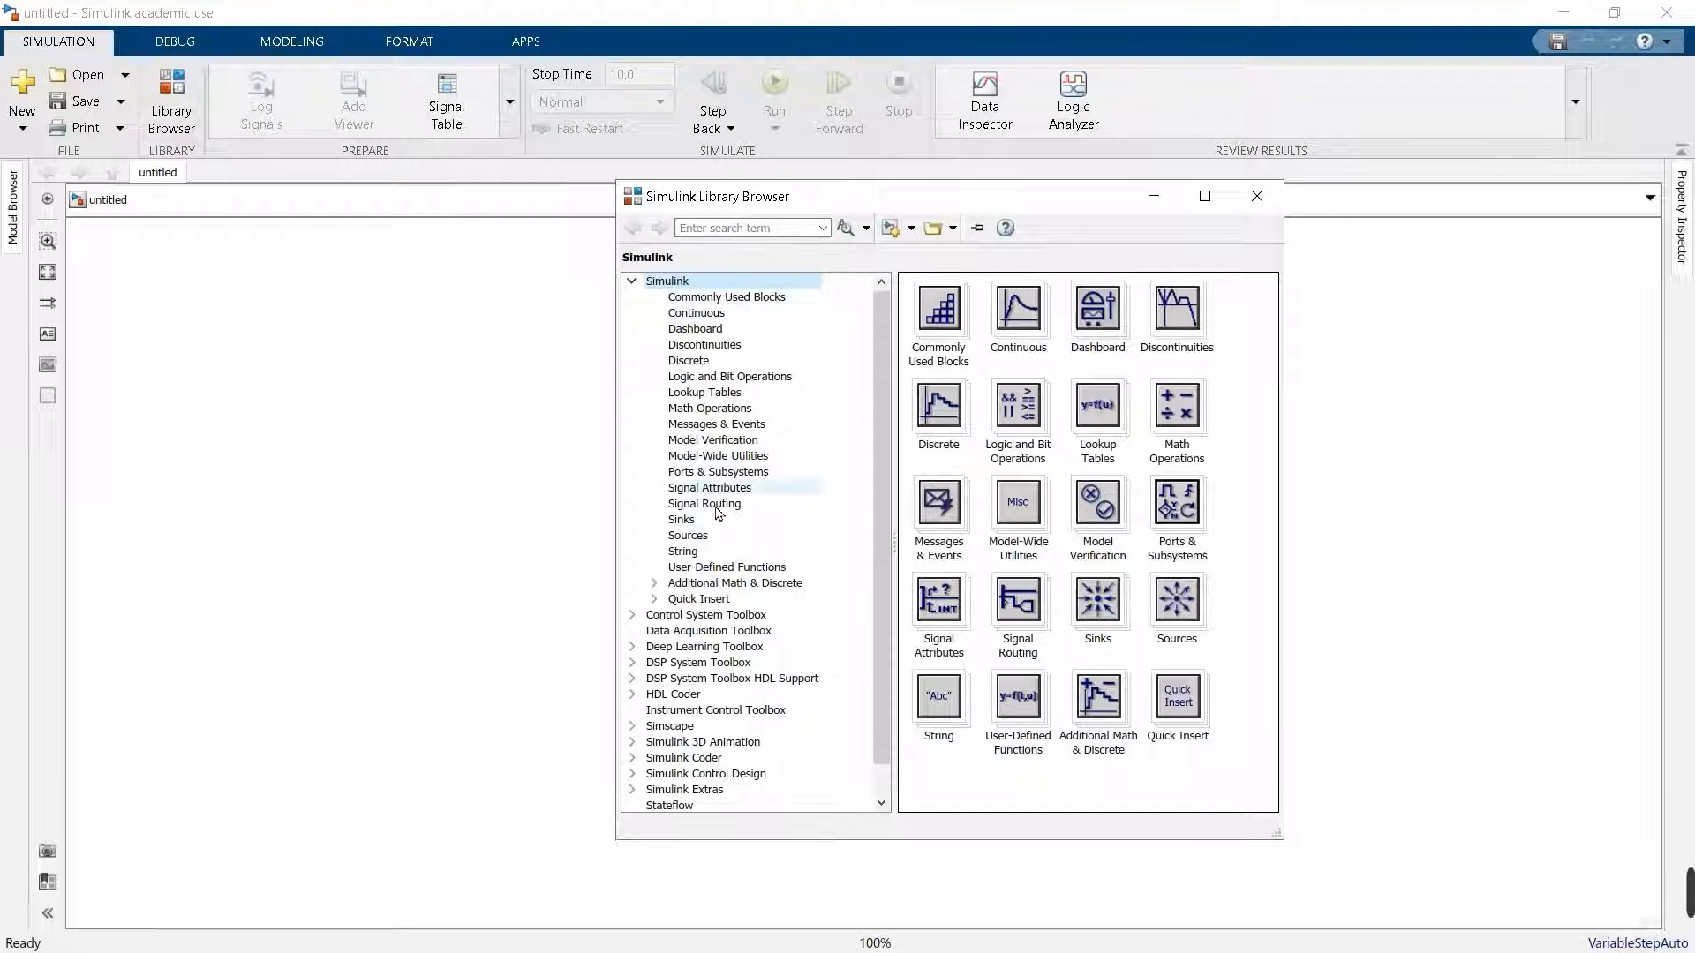
{"action": "left_click_drag", "start_coordinate": [877, 659], "coordinate": [876, 724]}
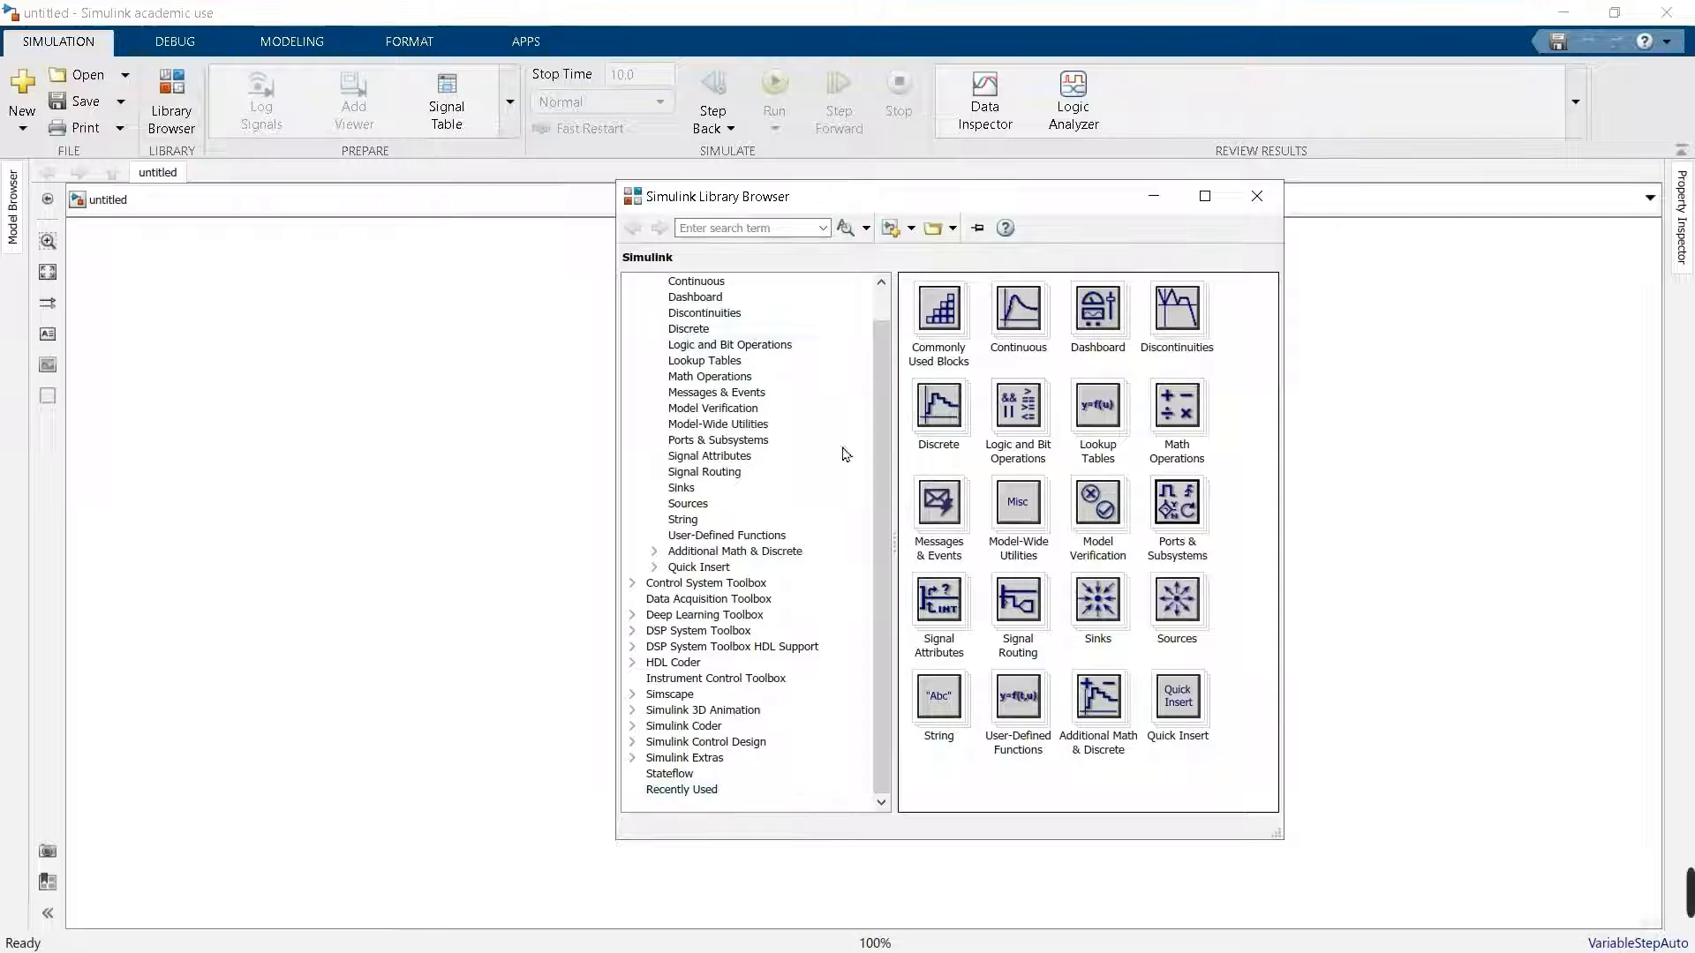
{"action": "scroll", "coordinate": [878, 489], "scroll_direction": "up", "scroll_amount": 1}
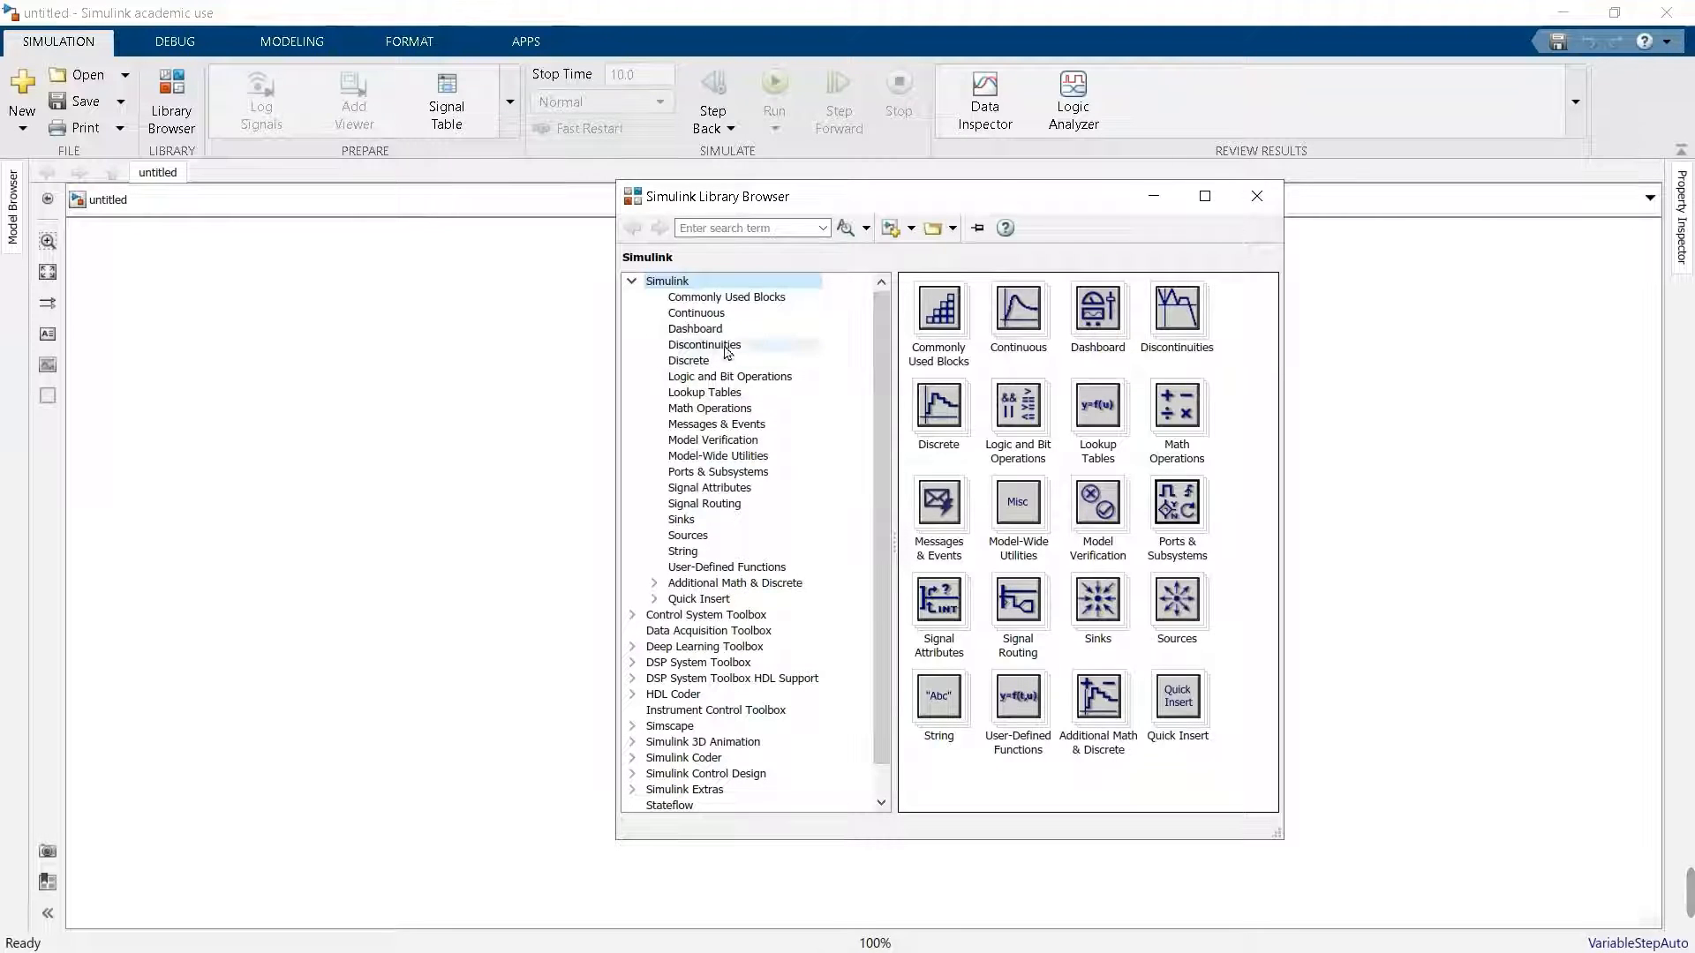
- Examine the blocks of the Continuous library, including Integrator, State-Space and Transfer Fcn
{"action": "left_click", "coordinate": [697, 313]}
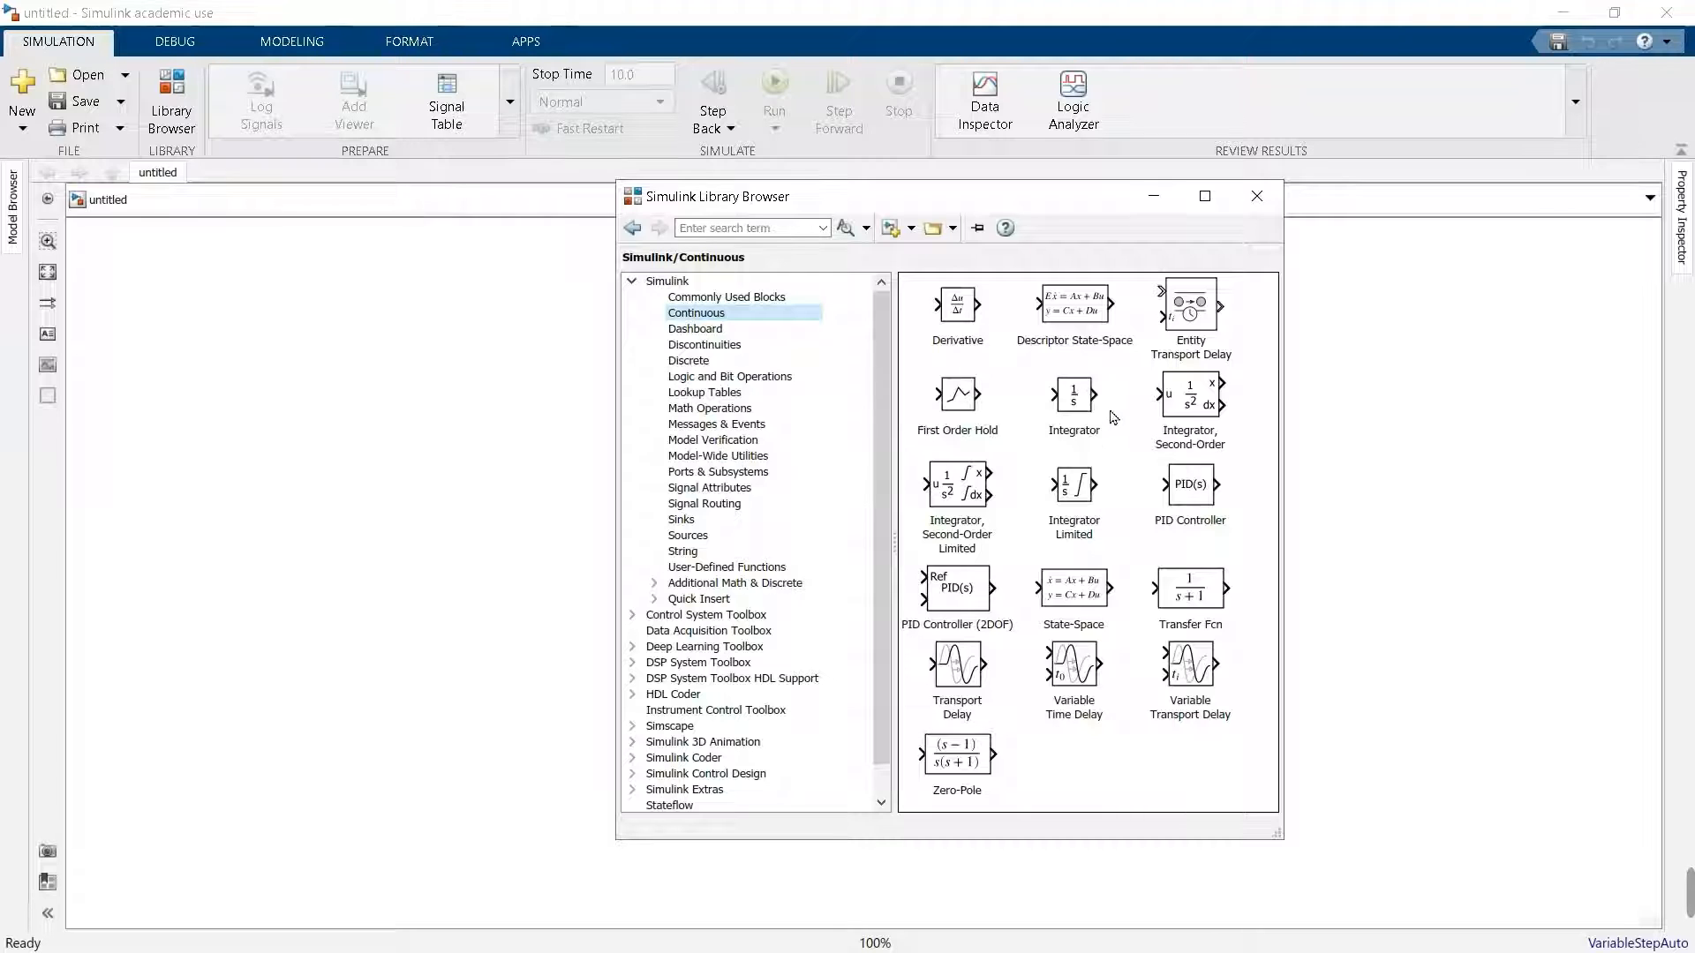
{"action": "left_click", "coordinate": [1071, 418]}
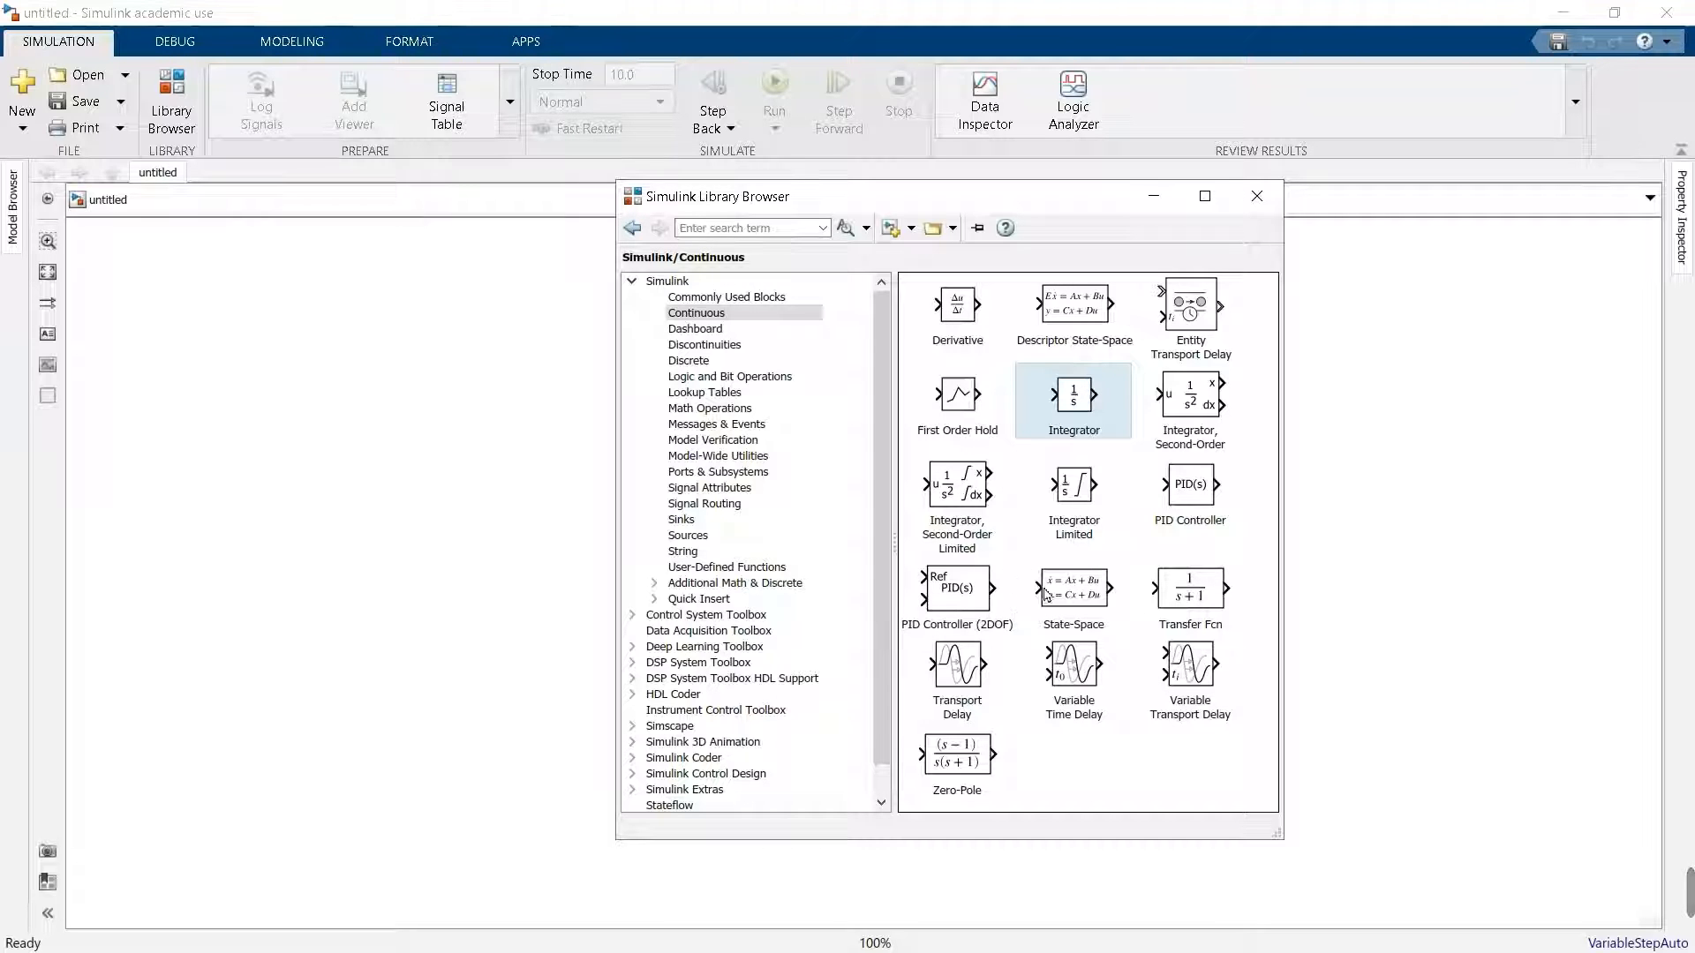
{"action": "mouse_move", "coordinate": [1141, 611]}
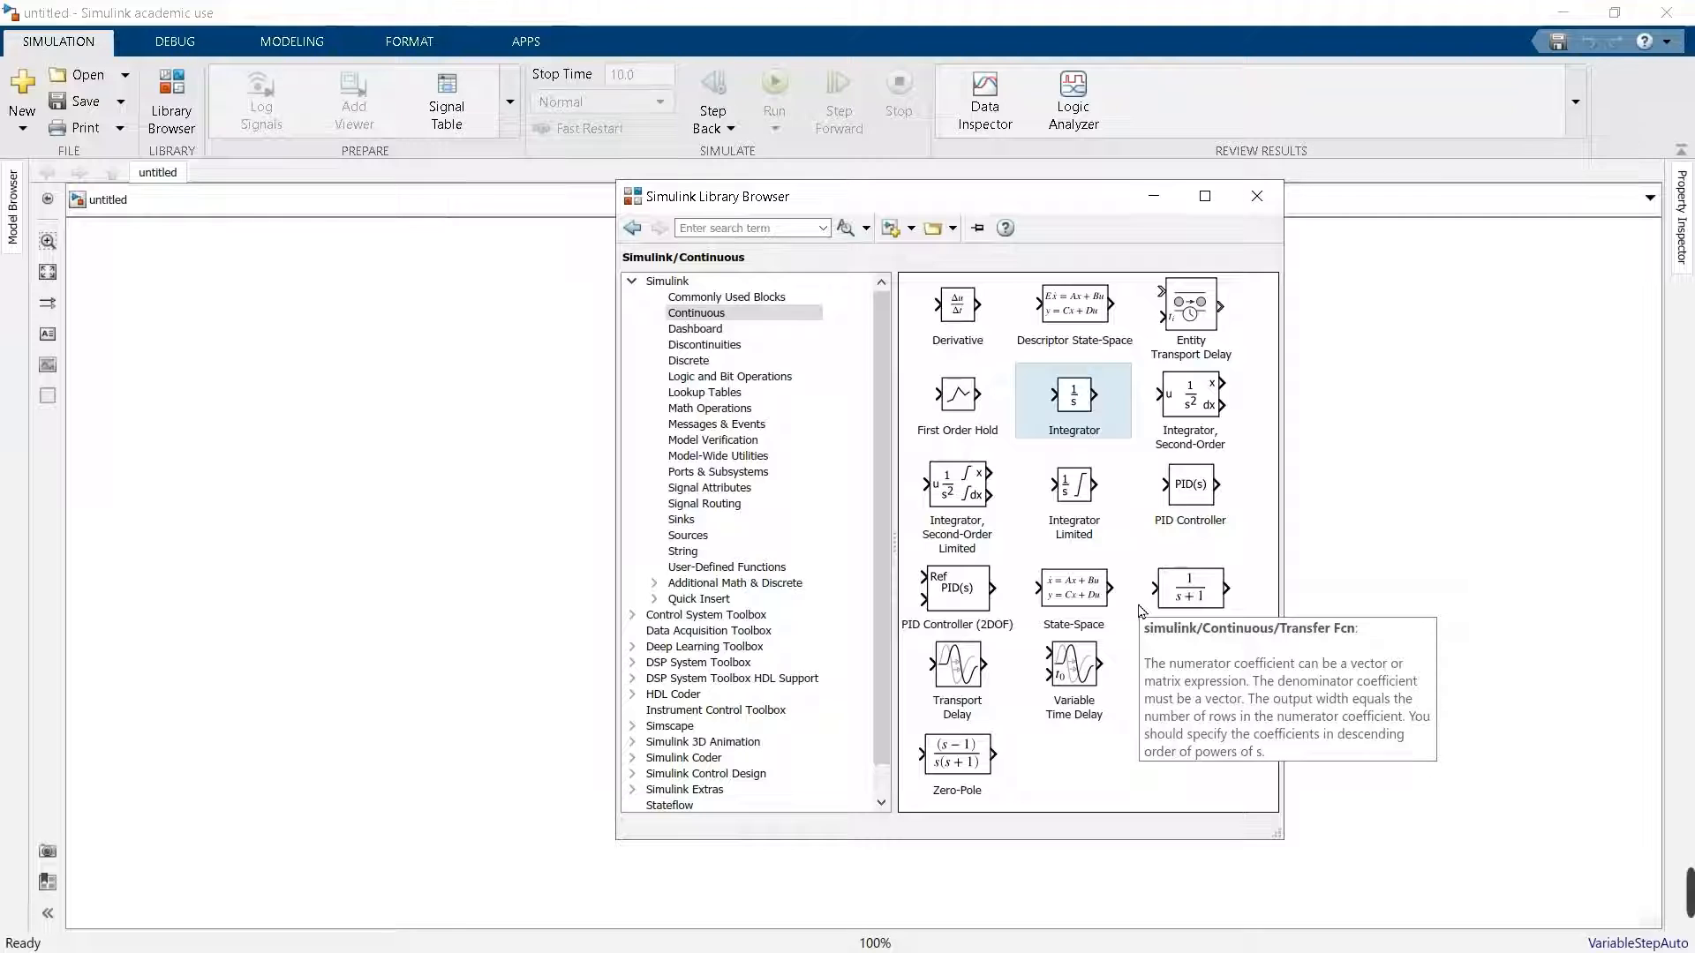
{"action": "left_click", "coordinate": [1106, 621]}
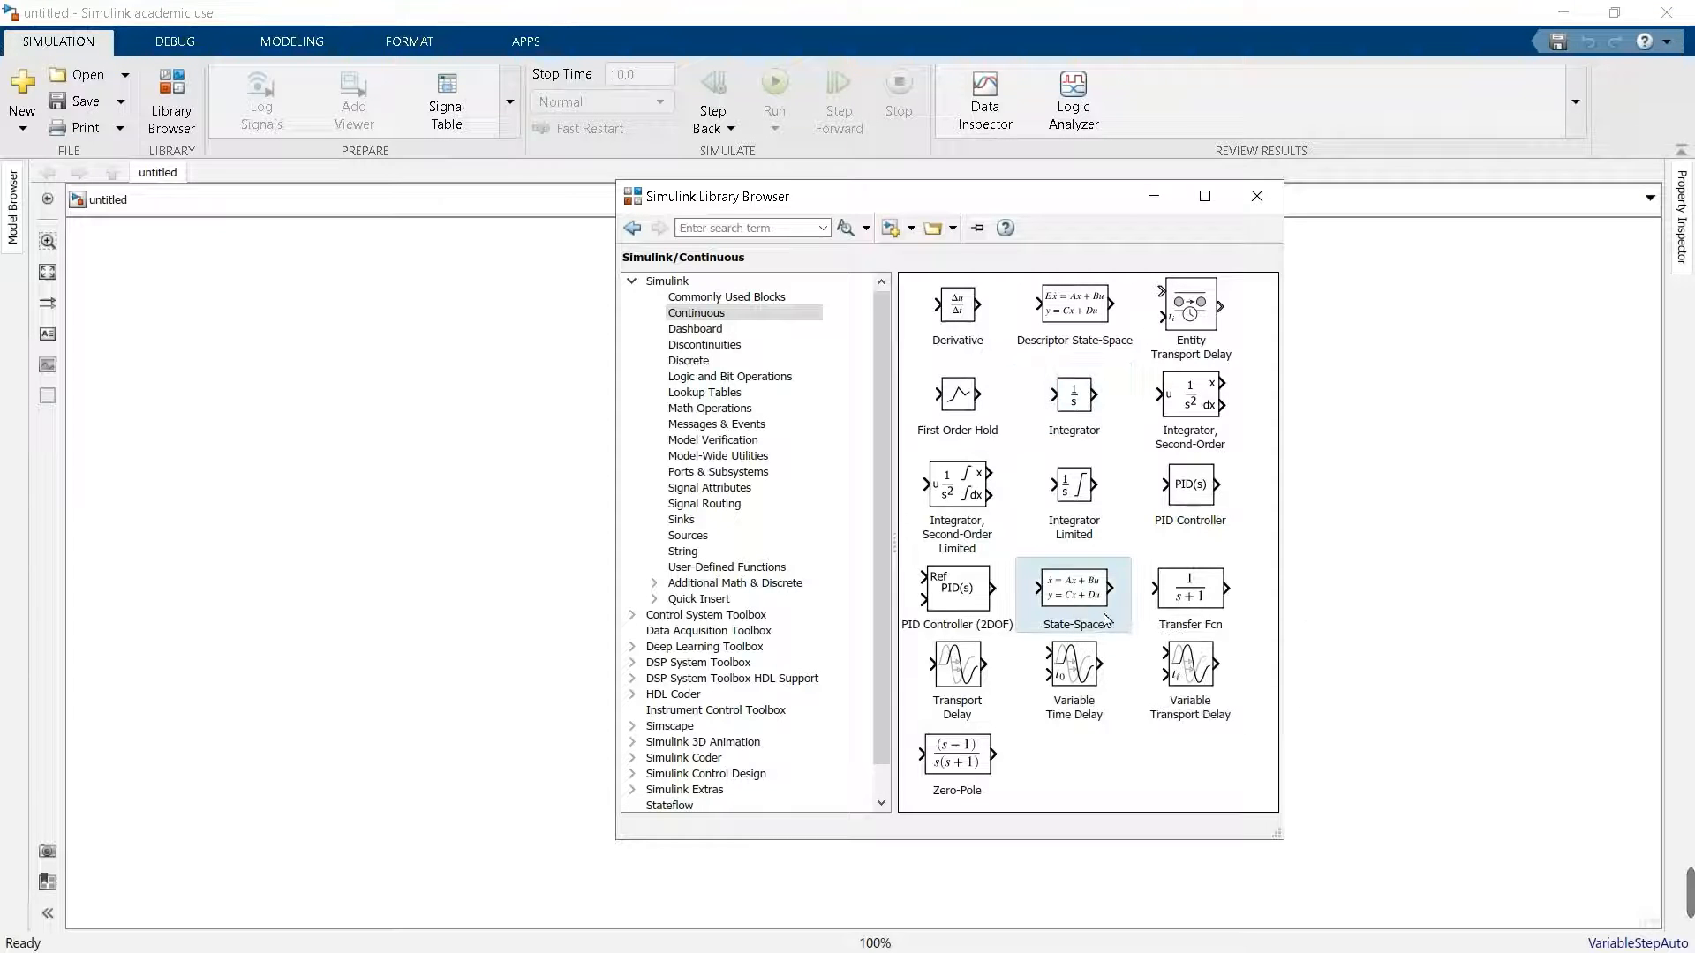
{"action": "mouse_move", "coordinate": [1113, 628]}
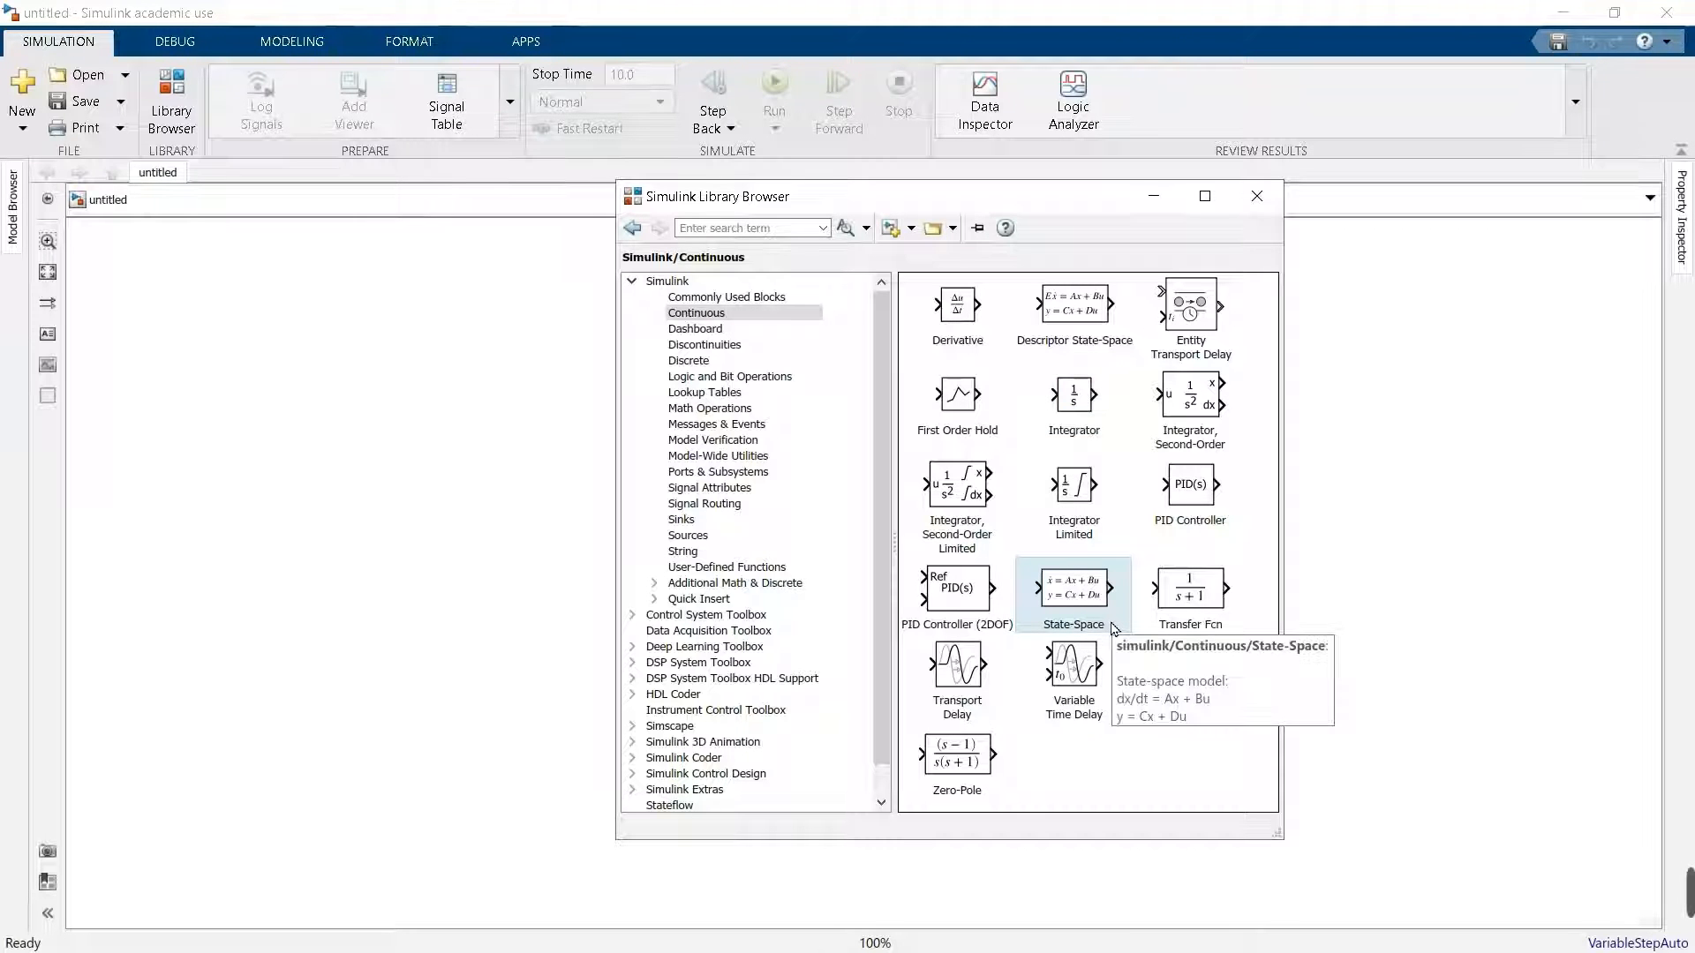
{"action": "left_click", "coordinate": [1220, 626]}
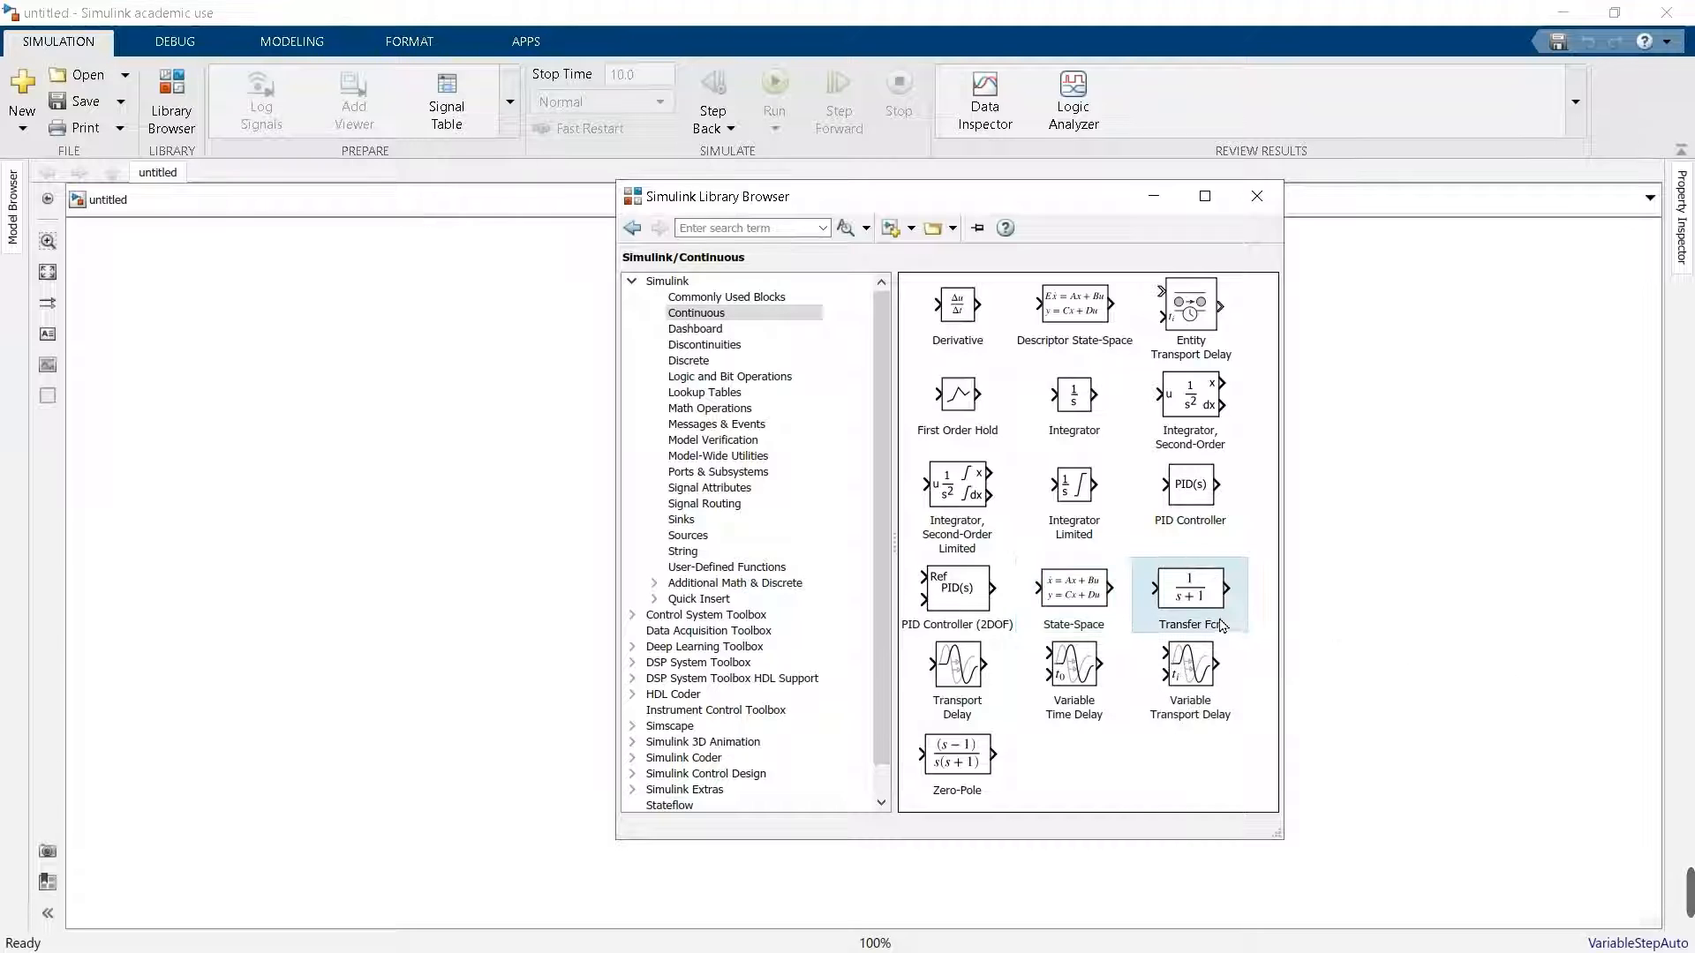
{"action": "mouse_move", "coordinate": [1234, 627]}
- Examine the blocks of the Discrete library, including the Discrete PID Controller
{"action": "left_click", "coordinate": [713, 365]}
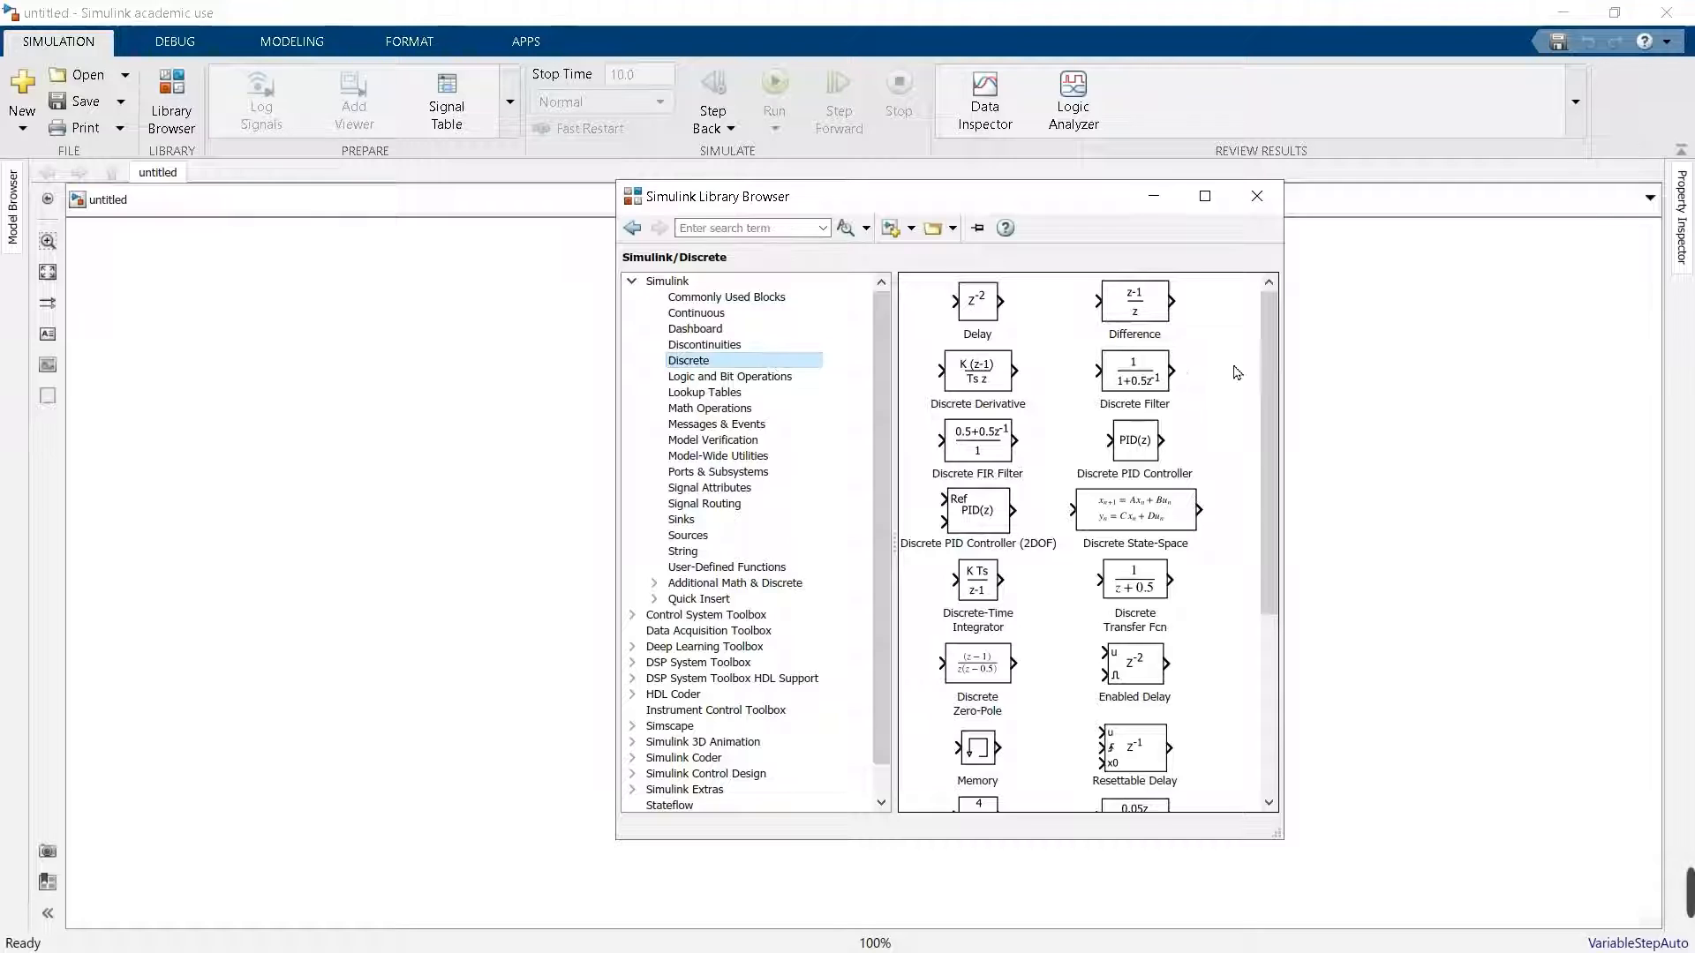
{"action": "left_click_drag", "start_coordinate": [1267, 392], "coordinate": [1228, 356]}
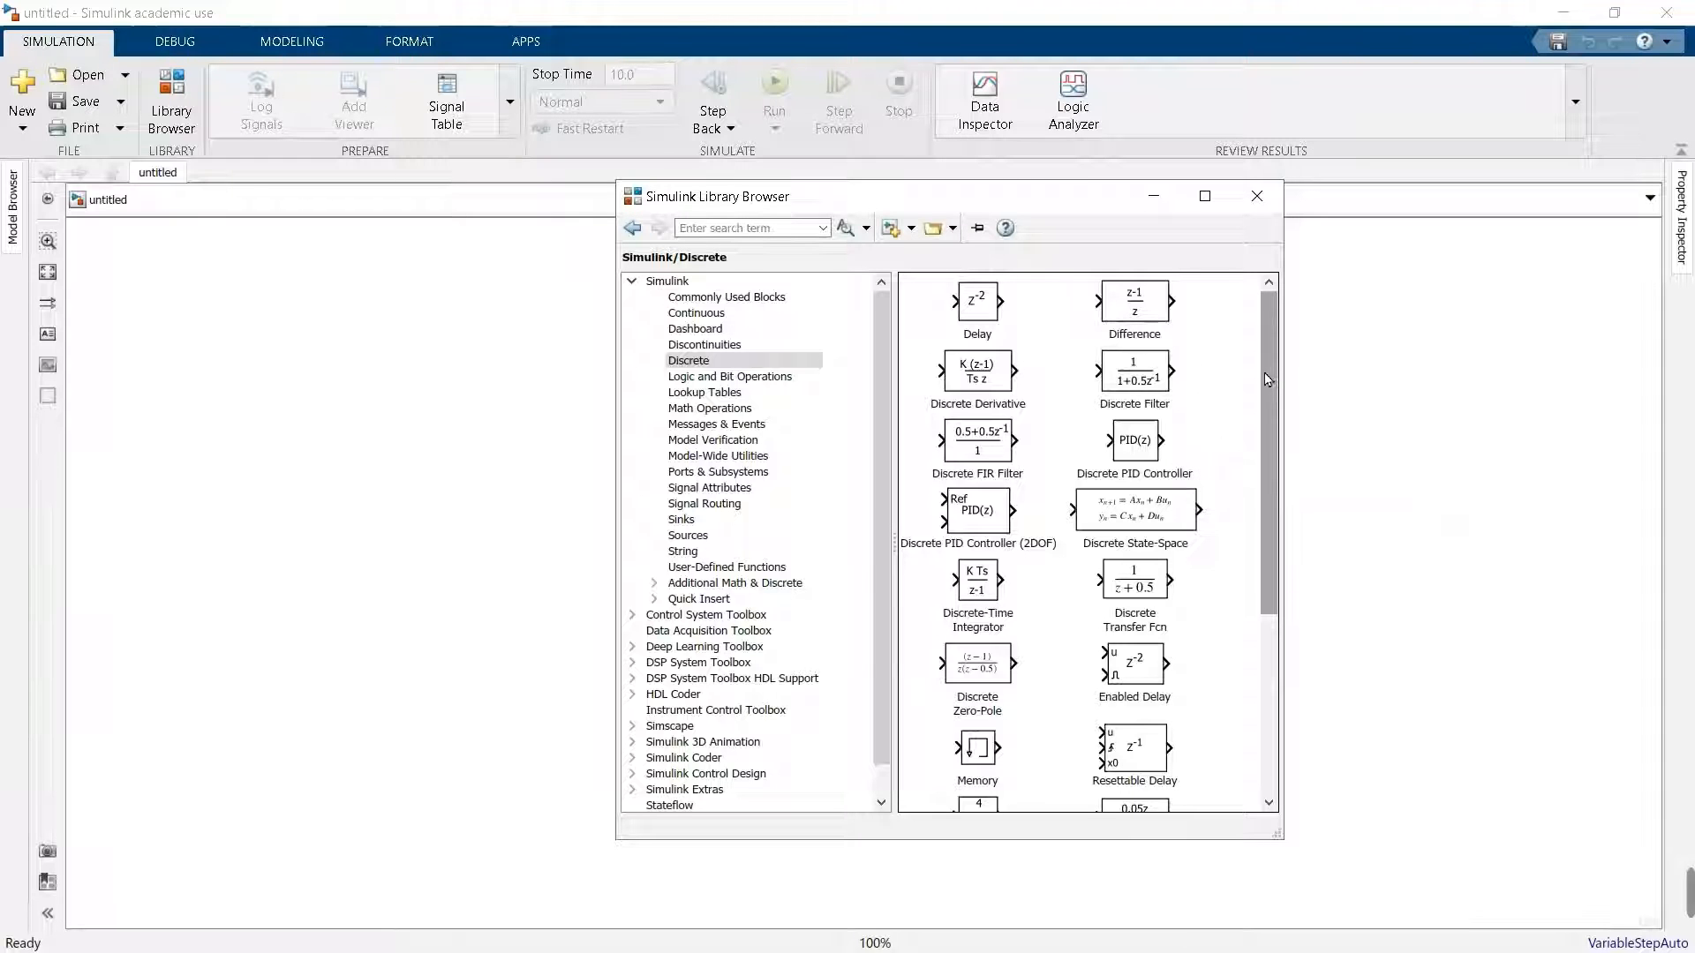
{"action": "left_click", "coordinate": [1176, 464]}
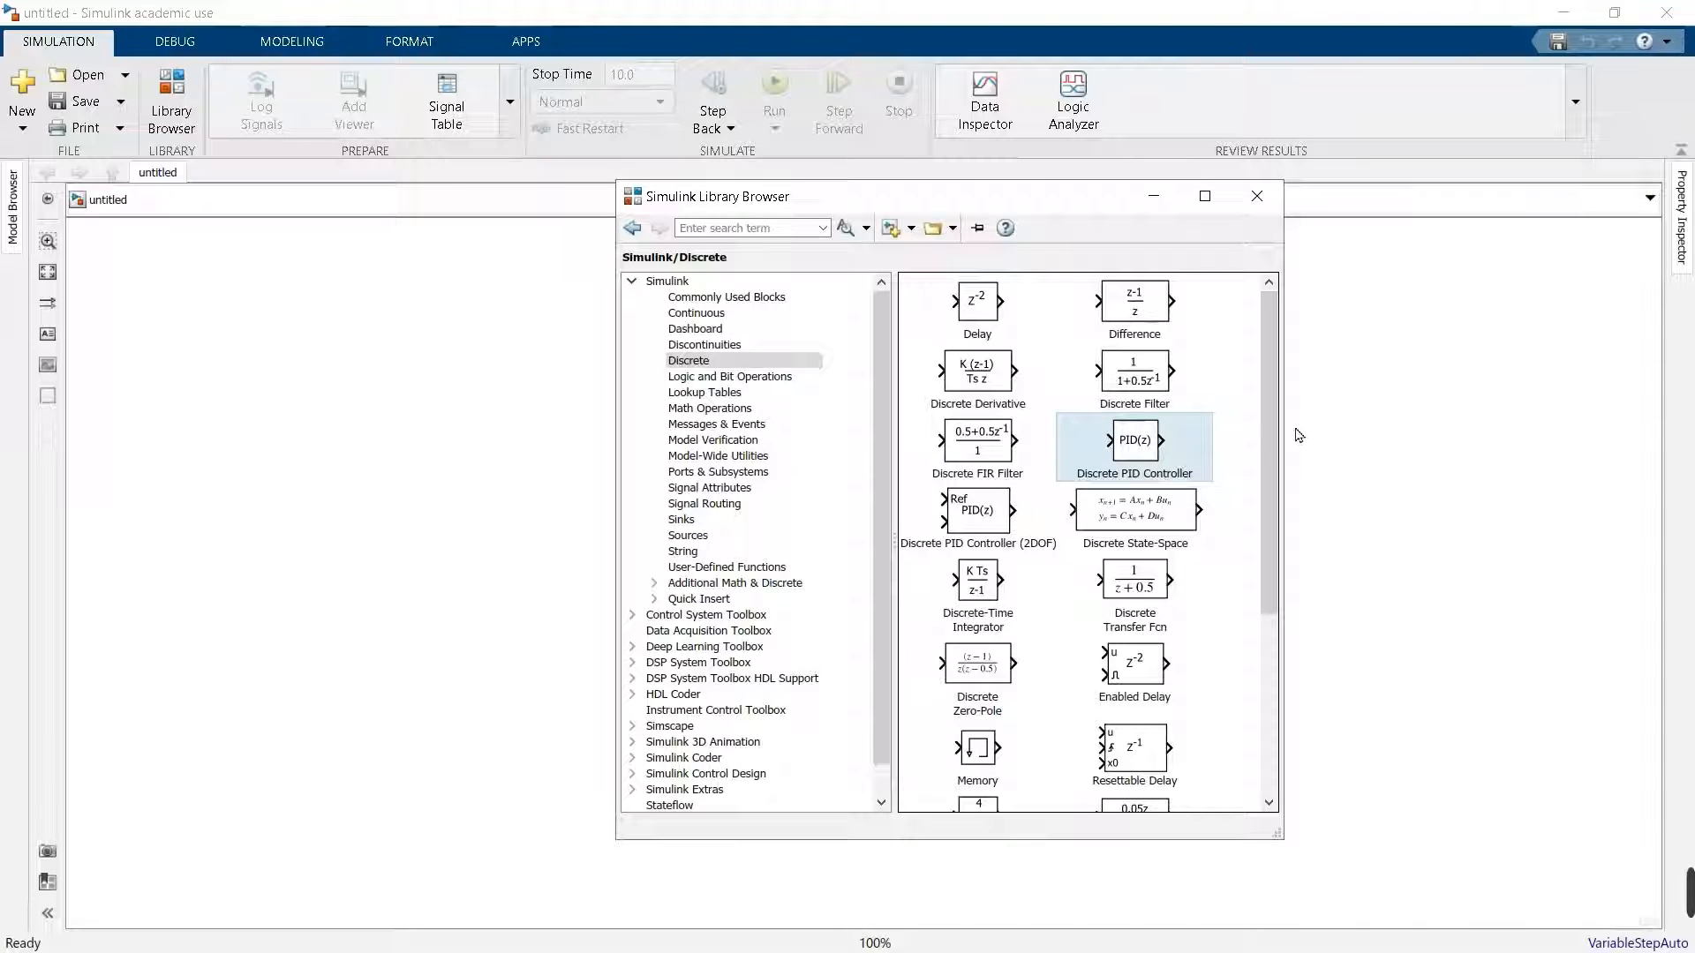
{"action": "left_click_drag", "start_coordinate": [1269, 433], "coordinate": [1276, 471]}
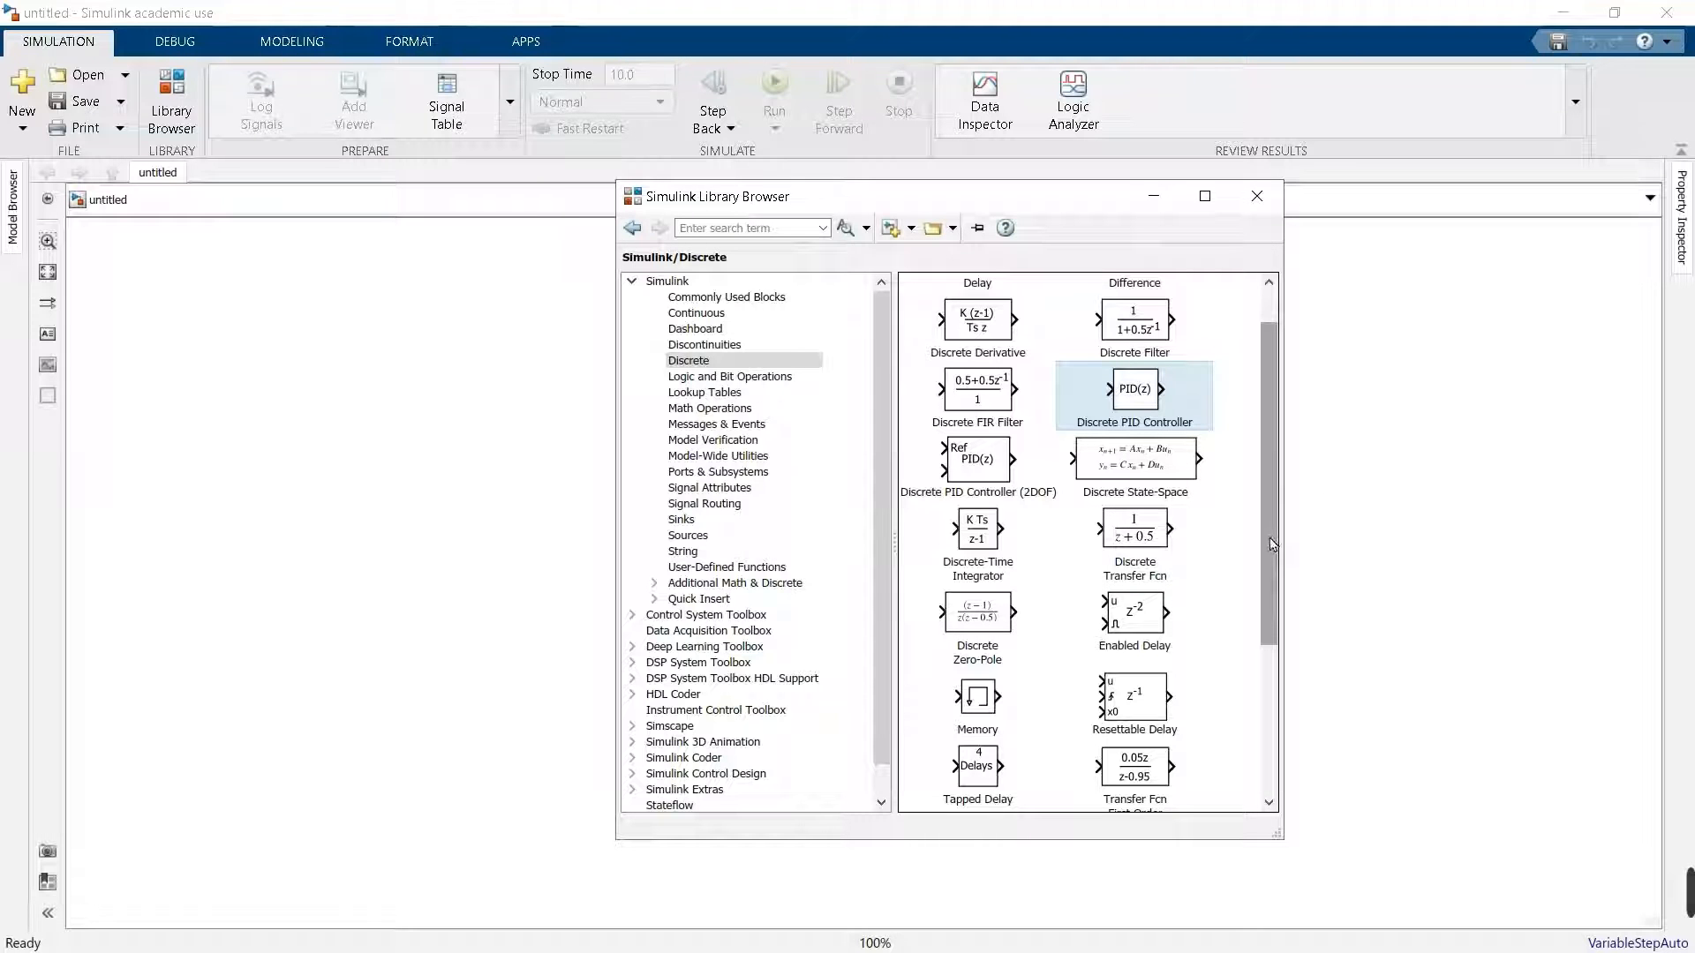
{"action": "left_click_drag", "start_coordinate": [1261, 522], "coordinate": [1270, 680]}
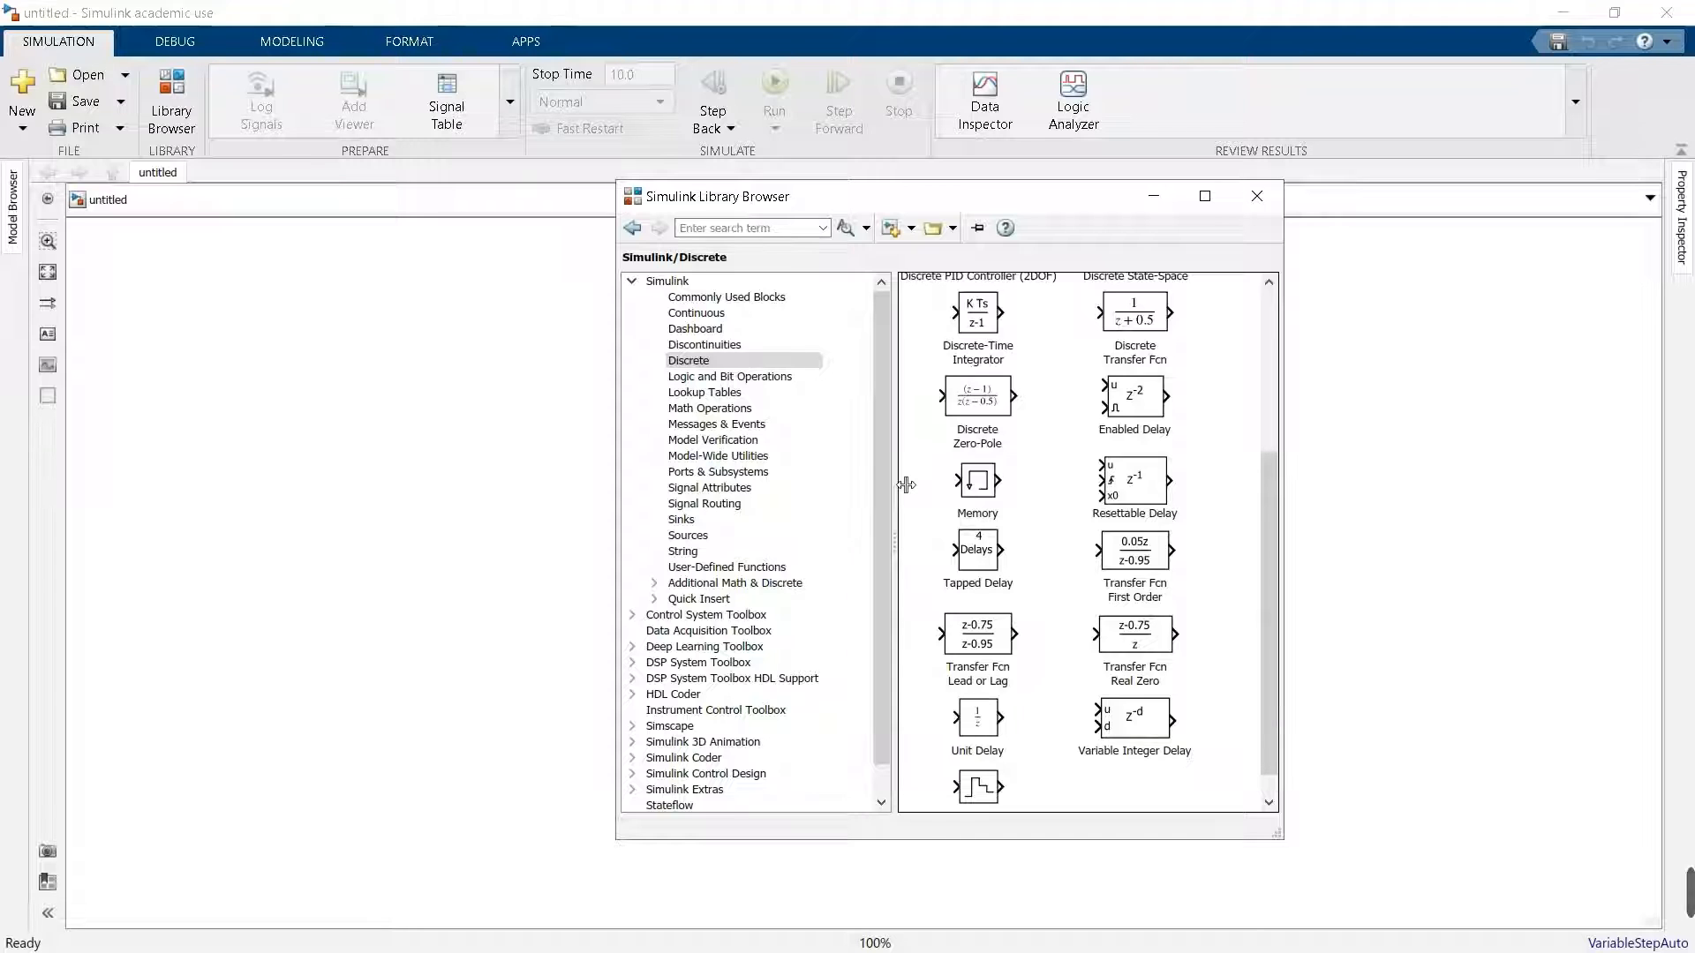
- Examine the blocks of the Math Operations library, including Add and Dot Product
{"action": "left_click_drag", "start_coordinate": [883, 495], "coordinate": [887, 523]}
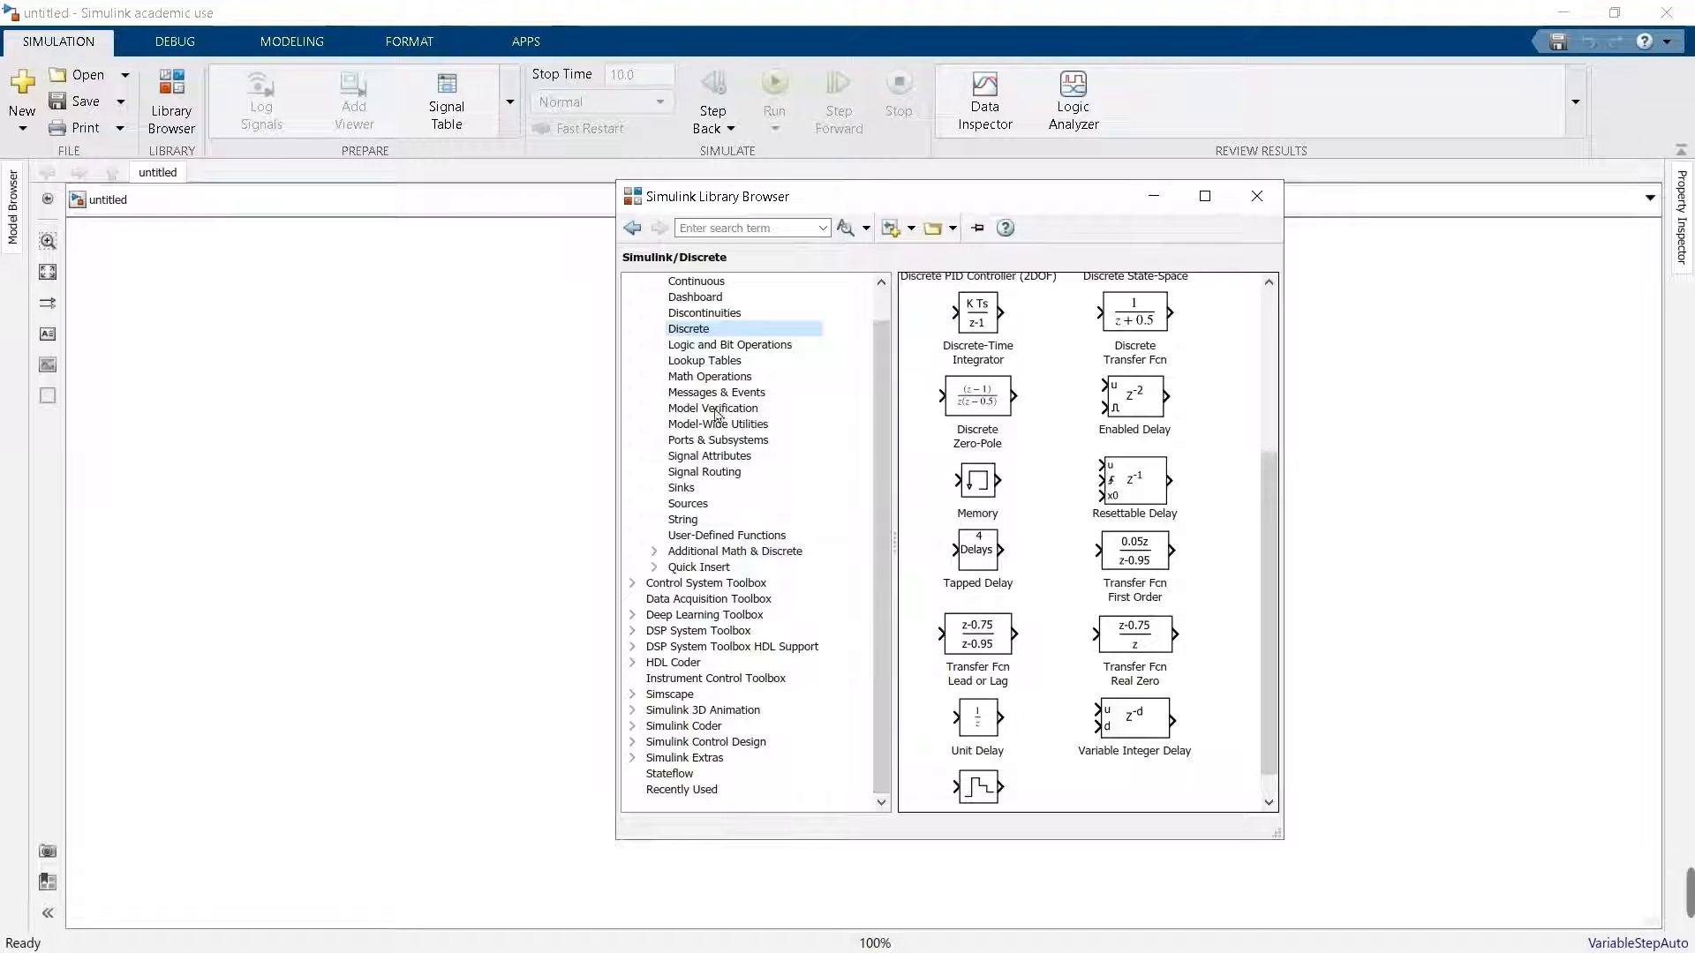
{"action": "left_click", "coordinate": [737, 378]}
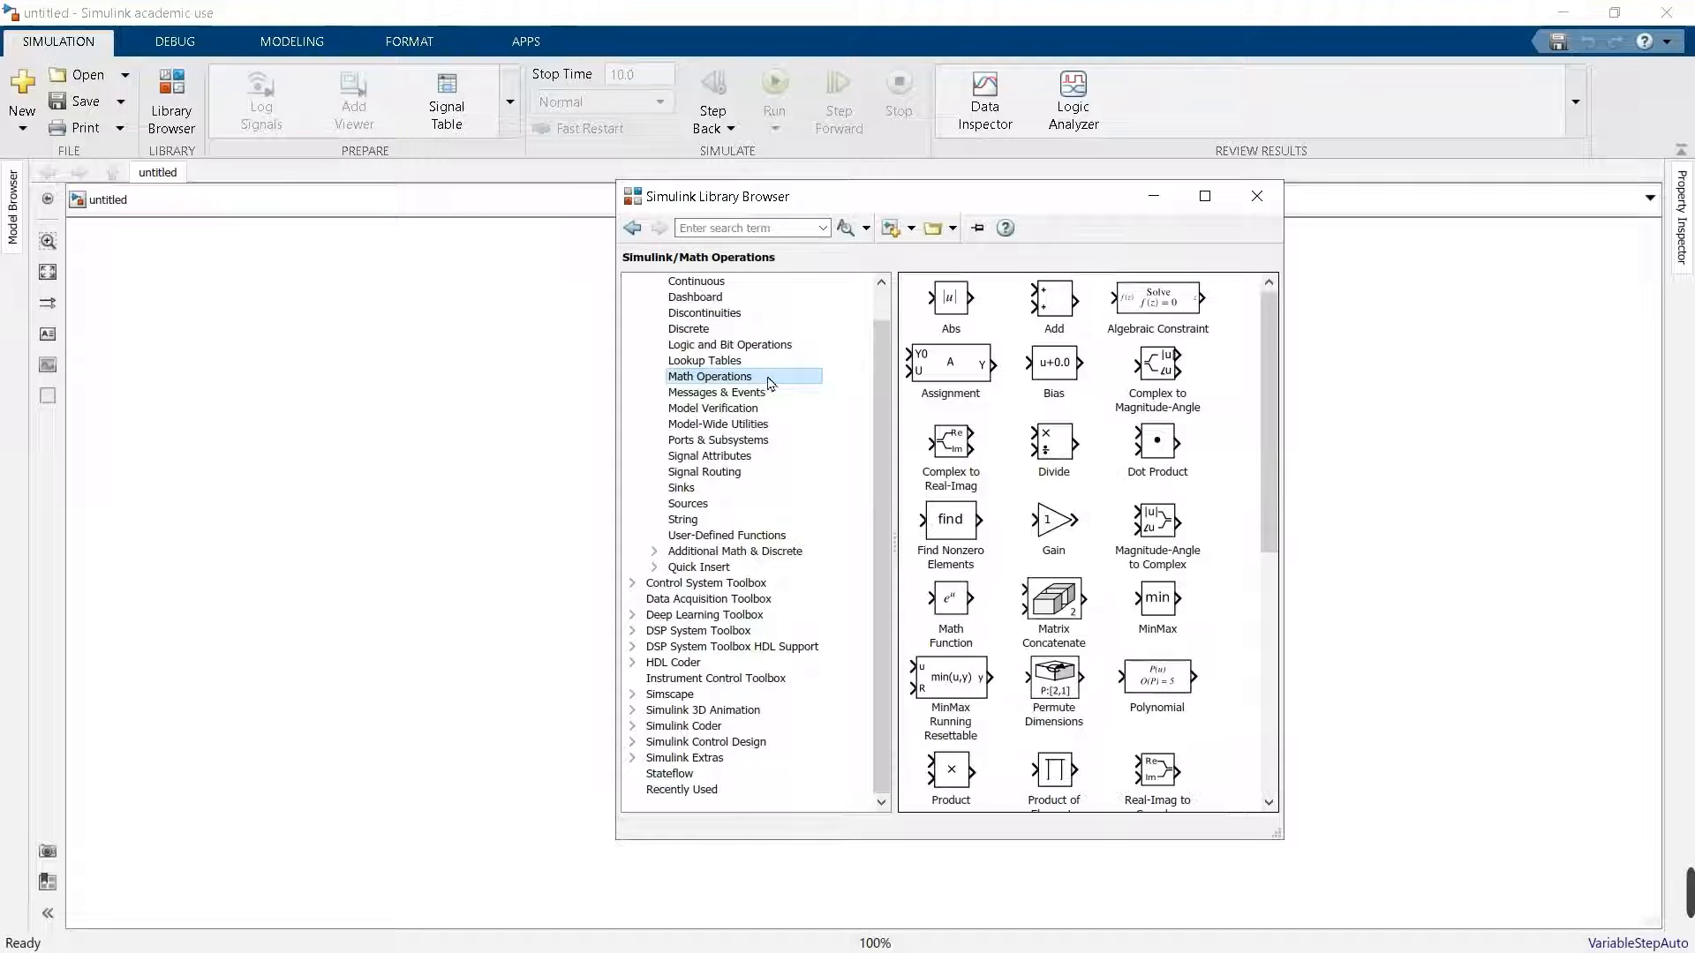
{"action": "left_click", "coordinate": [1063, 309]}
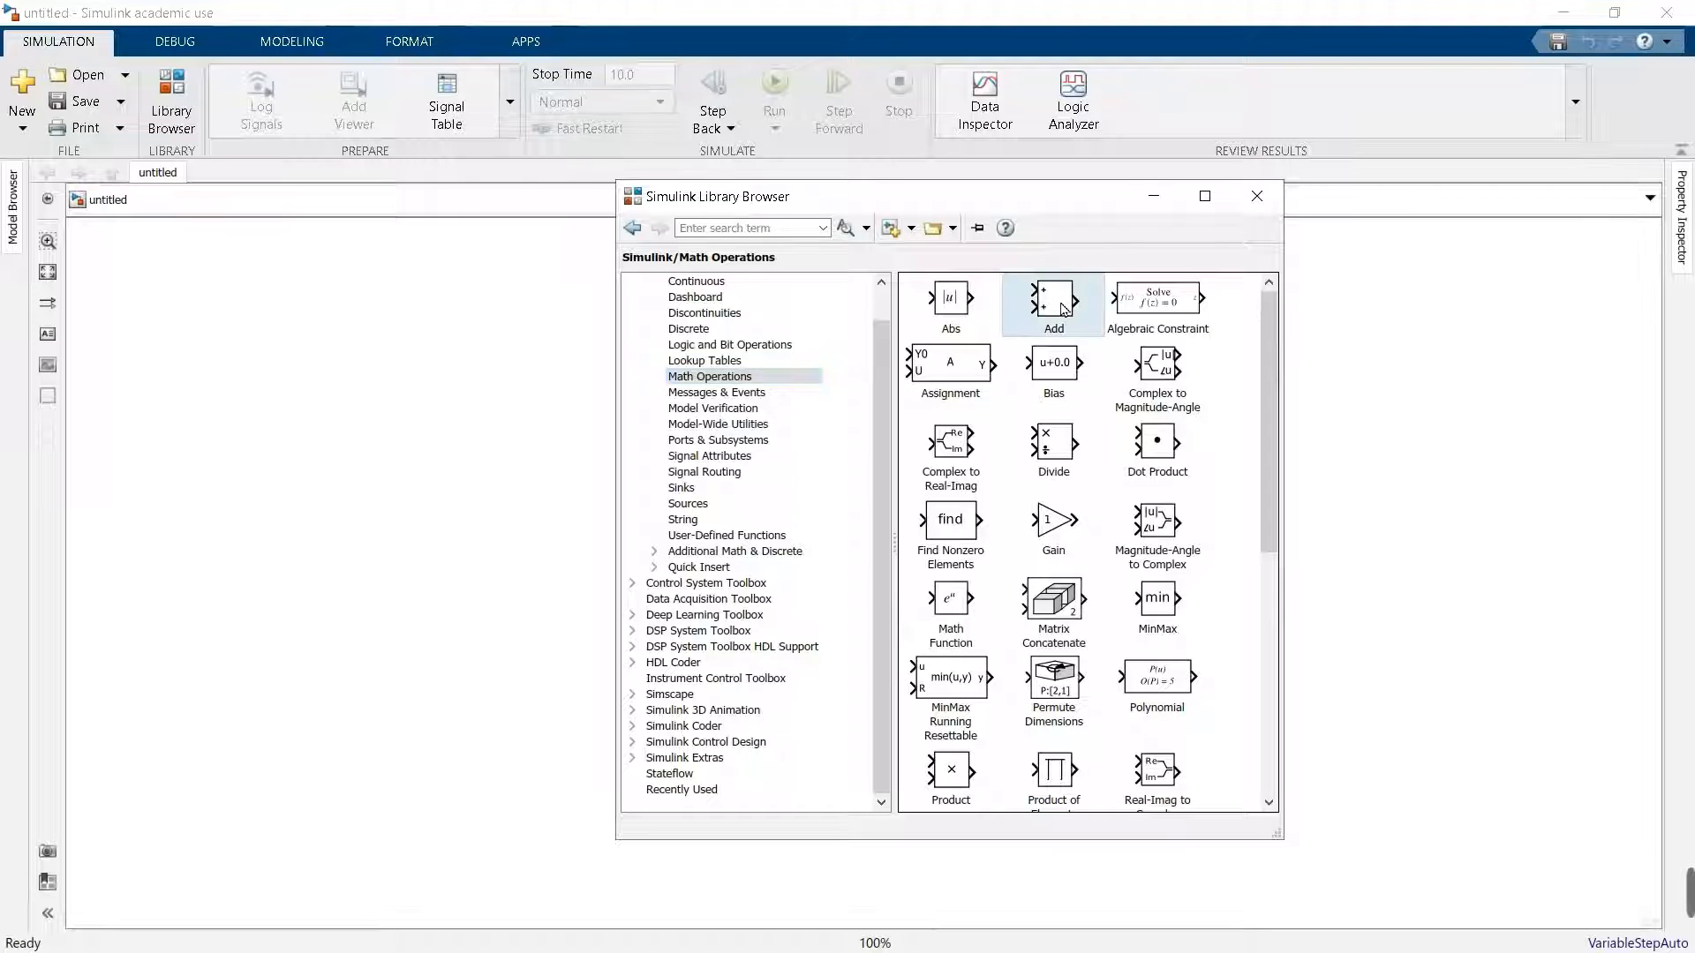
{"action": "left_click", "coordinate": [1166, 452]}
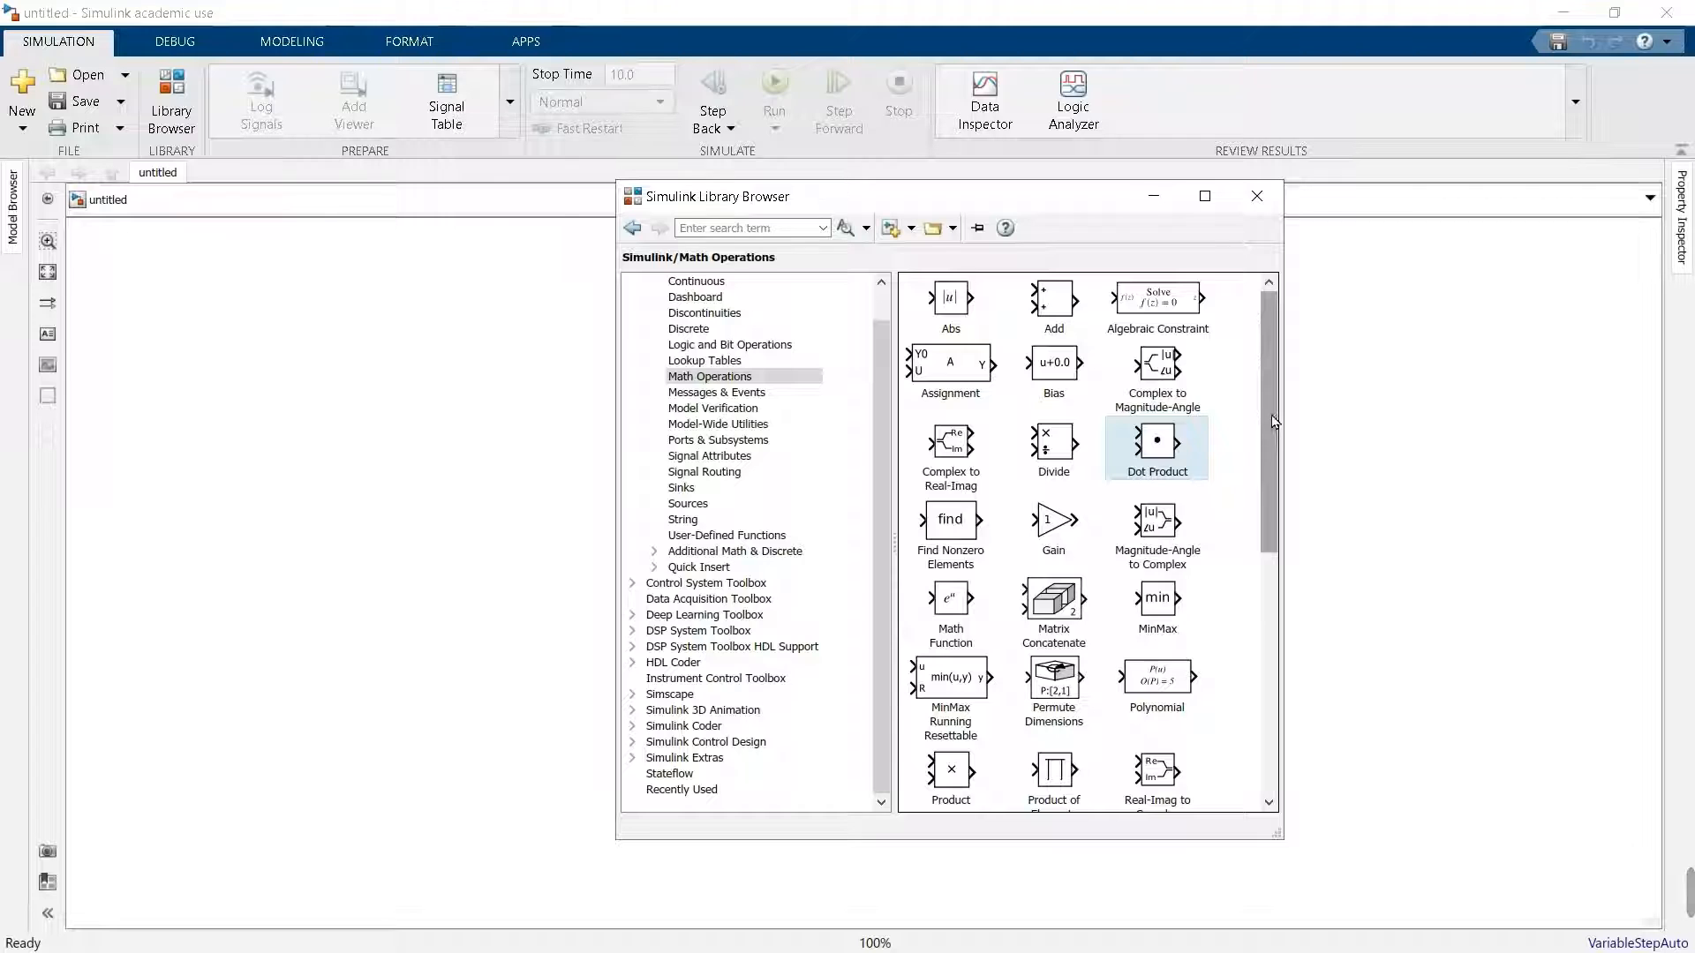
{"action": "left_click_drag", "start_coordinate": [1273, 422], "coordinate": [1266, 485]}
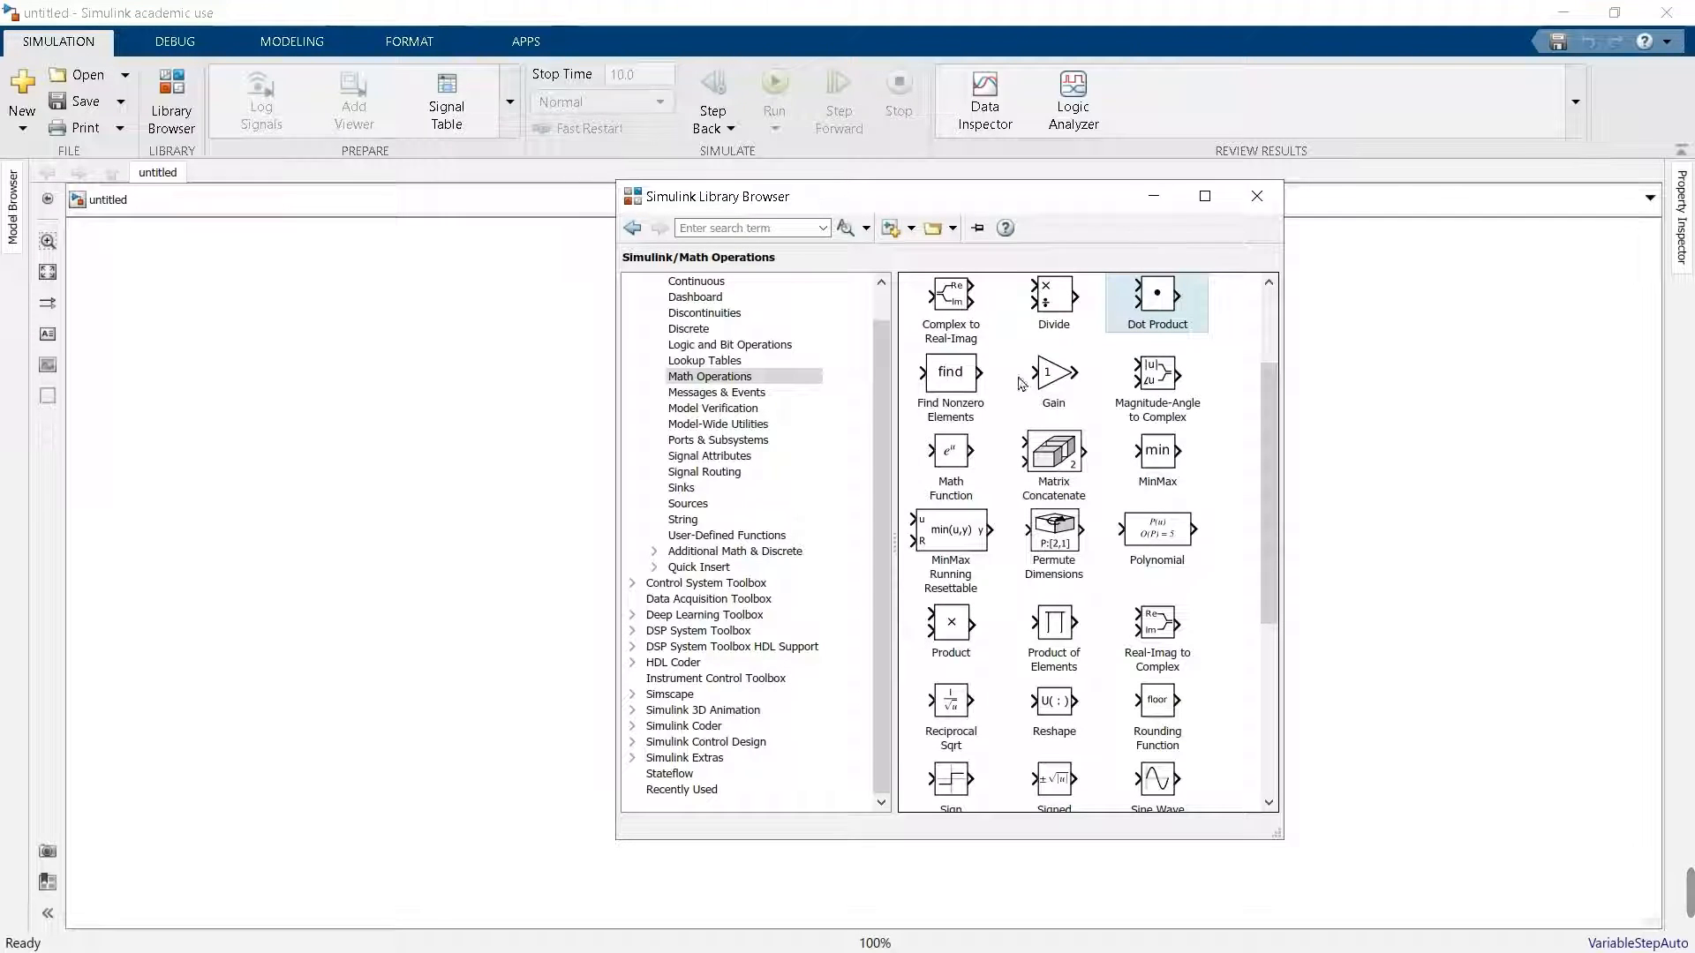
{"action": "left_click_drag", "start_coordinate": [1264, 511], "coordinate": [1262, 446]}
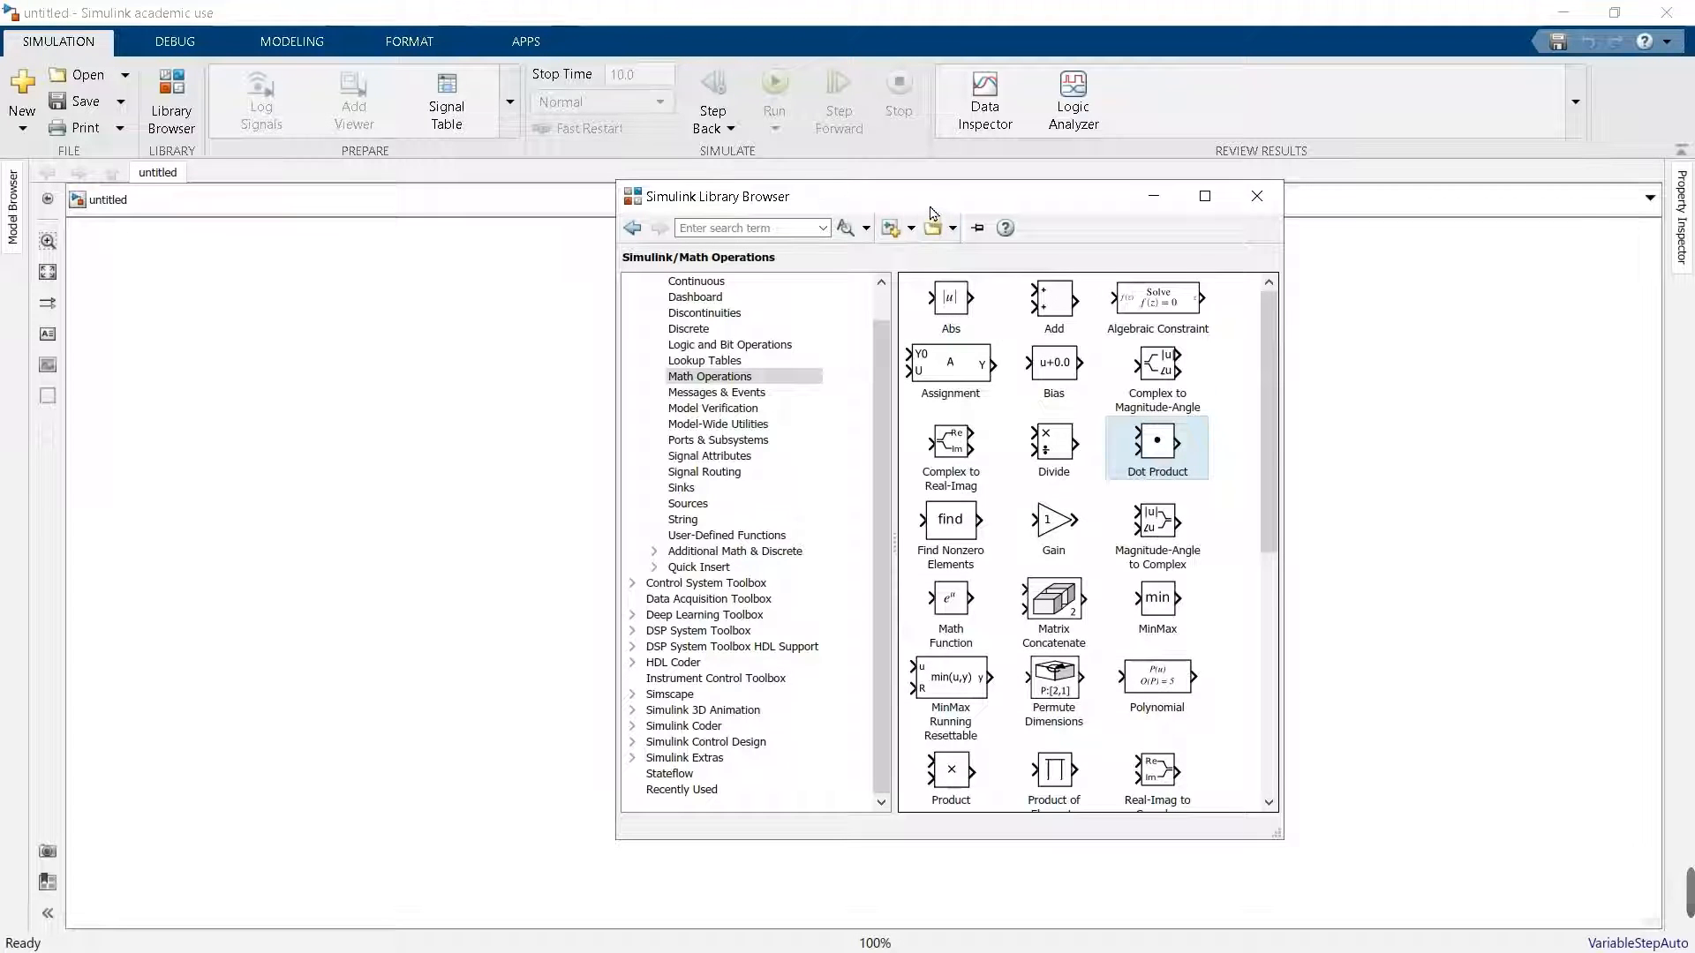
- Display the Continuous library again and move the Library Browser aside to expose the empty model canvas
{"action": "scroll", "coordinate": [749, 308], "scroll_direction": "up", "scroll_amount": 1}
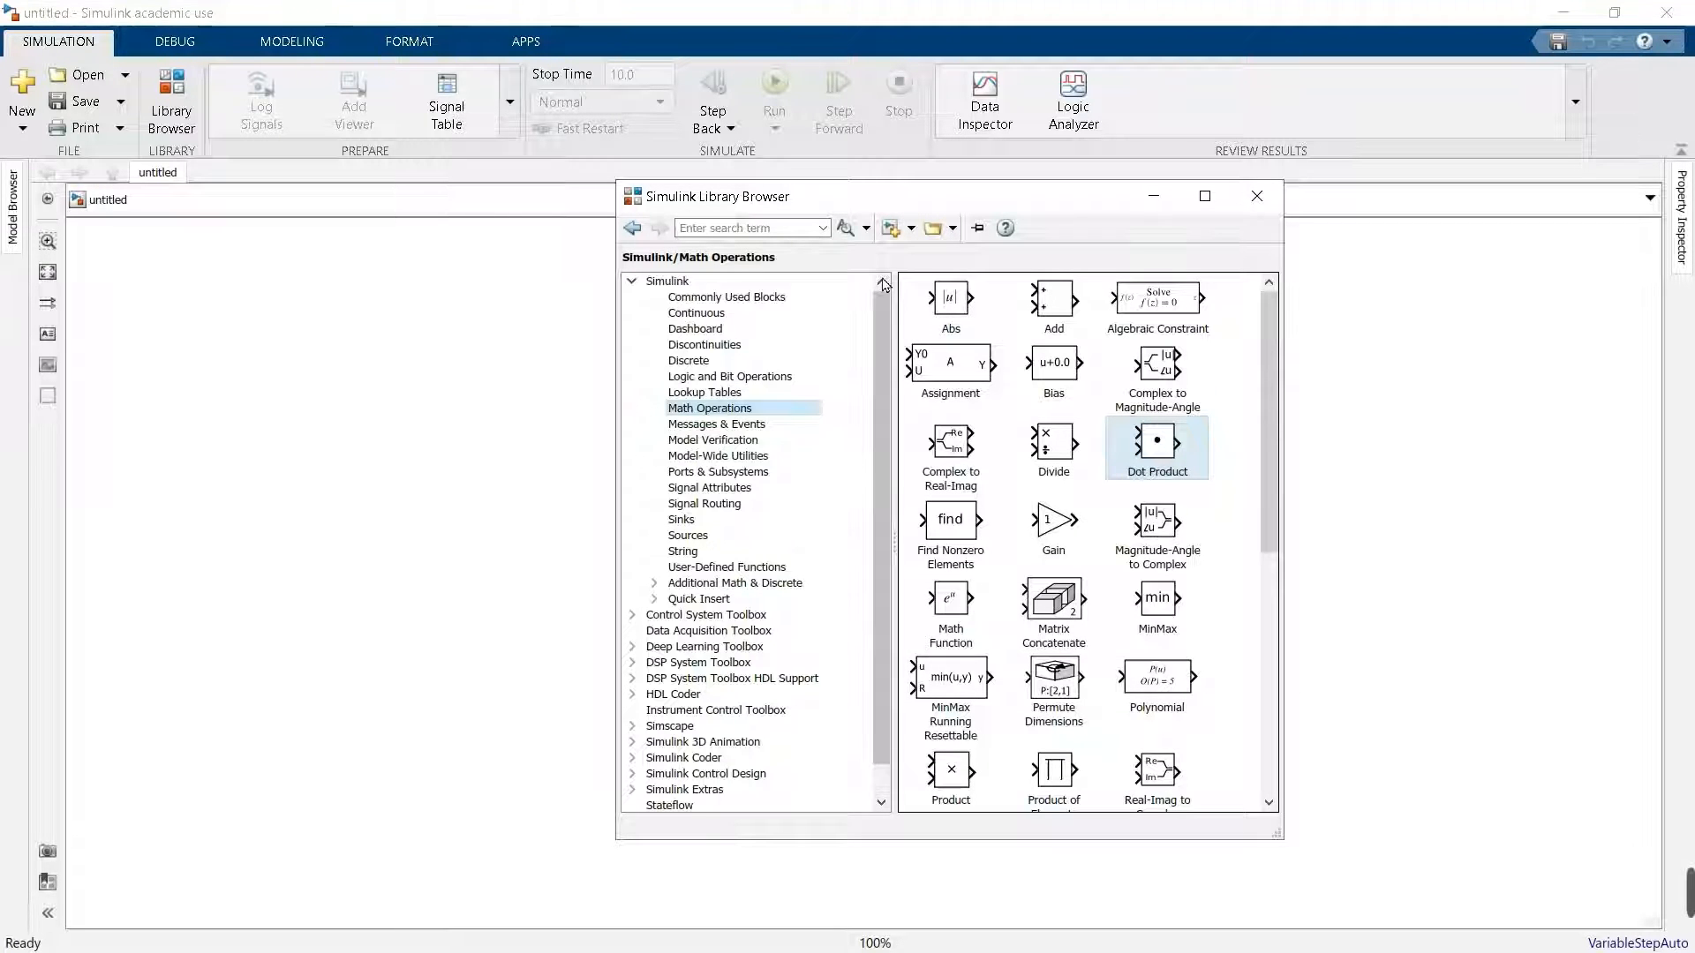
{"action": "left_click", "coordinate": [748, 311]}
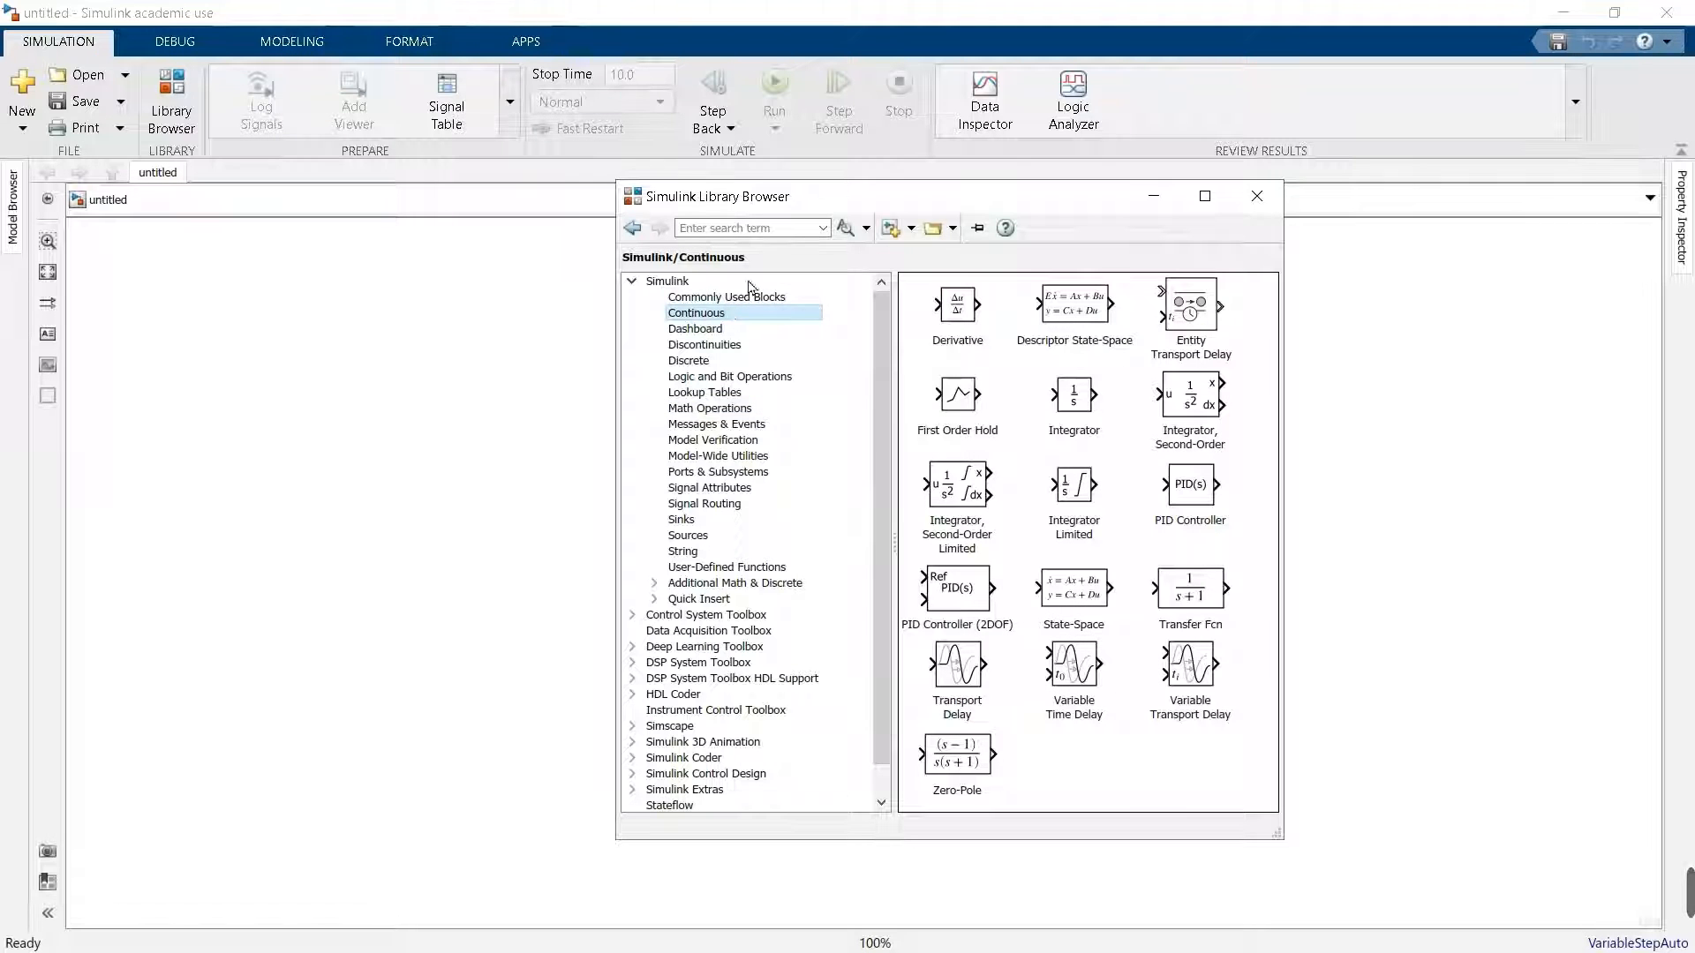
{"action": "left_click_drag", "start_coordinate": [845, 205], "coordinate": [1031, 275]}
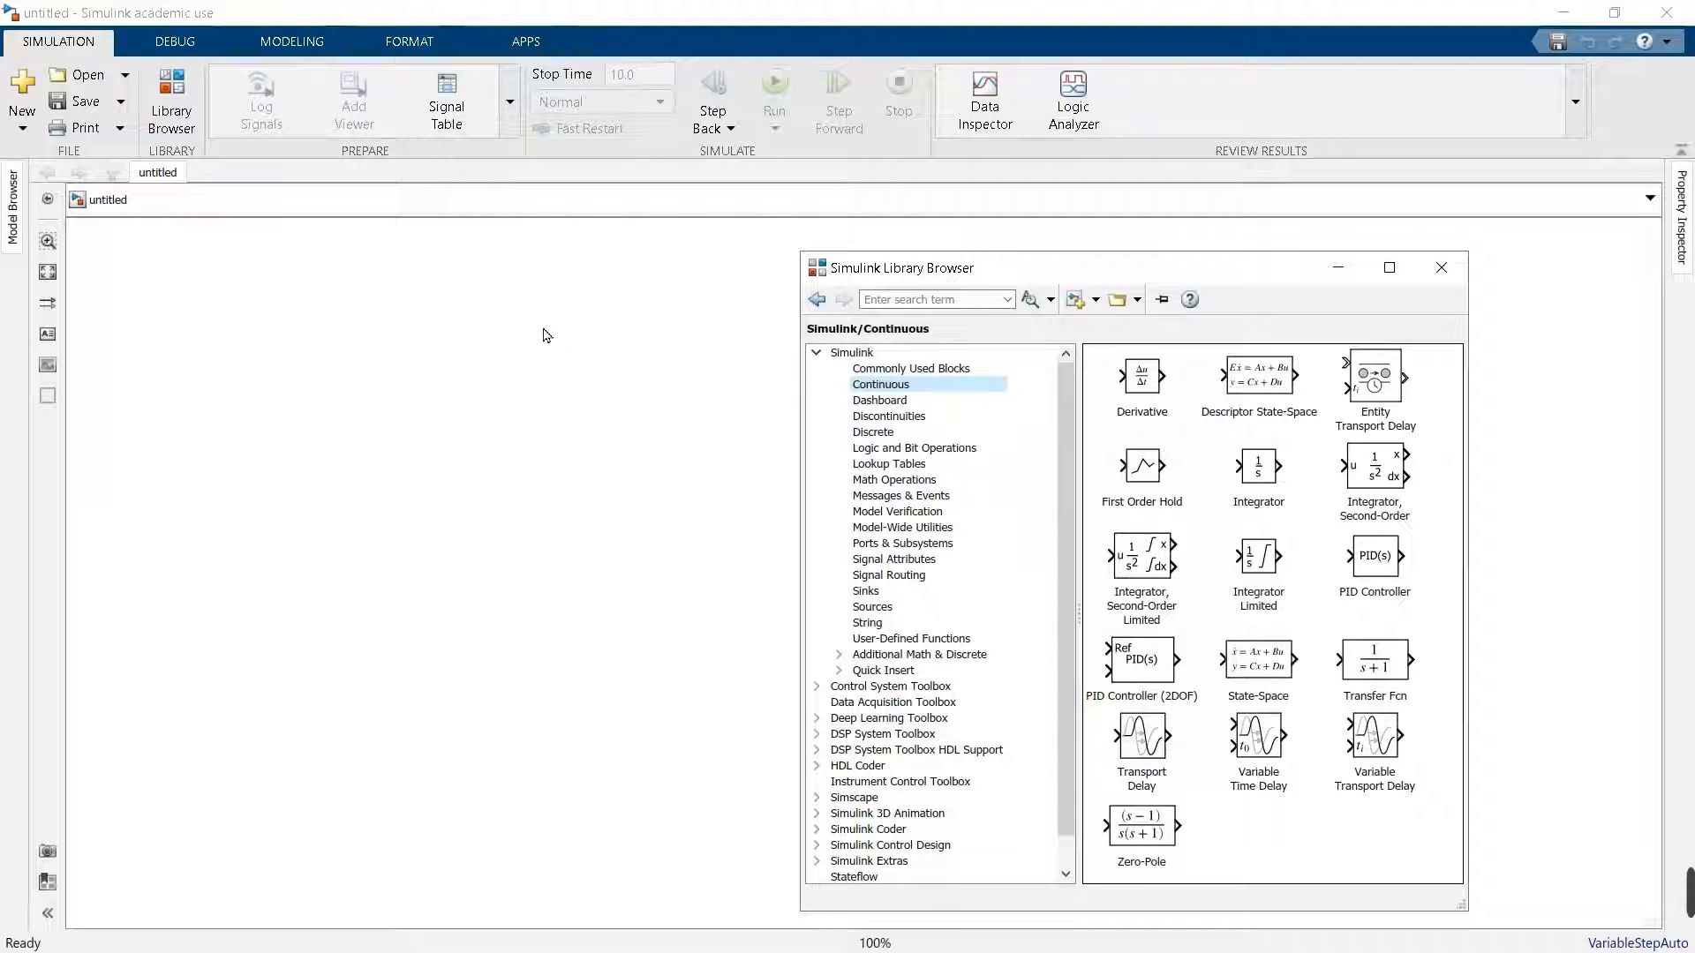
{"action": "left_click", "coordinate": [597, 329]}
{"action": "double_click", "coordinate": [597, 321]}
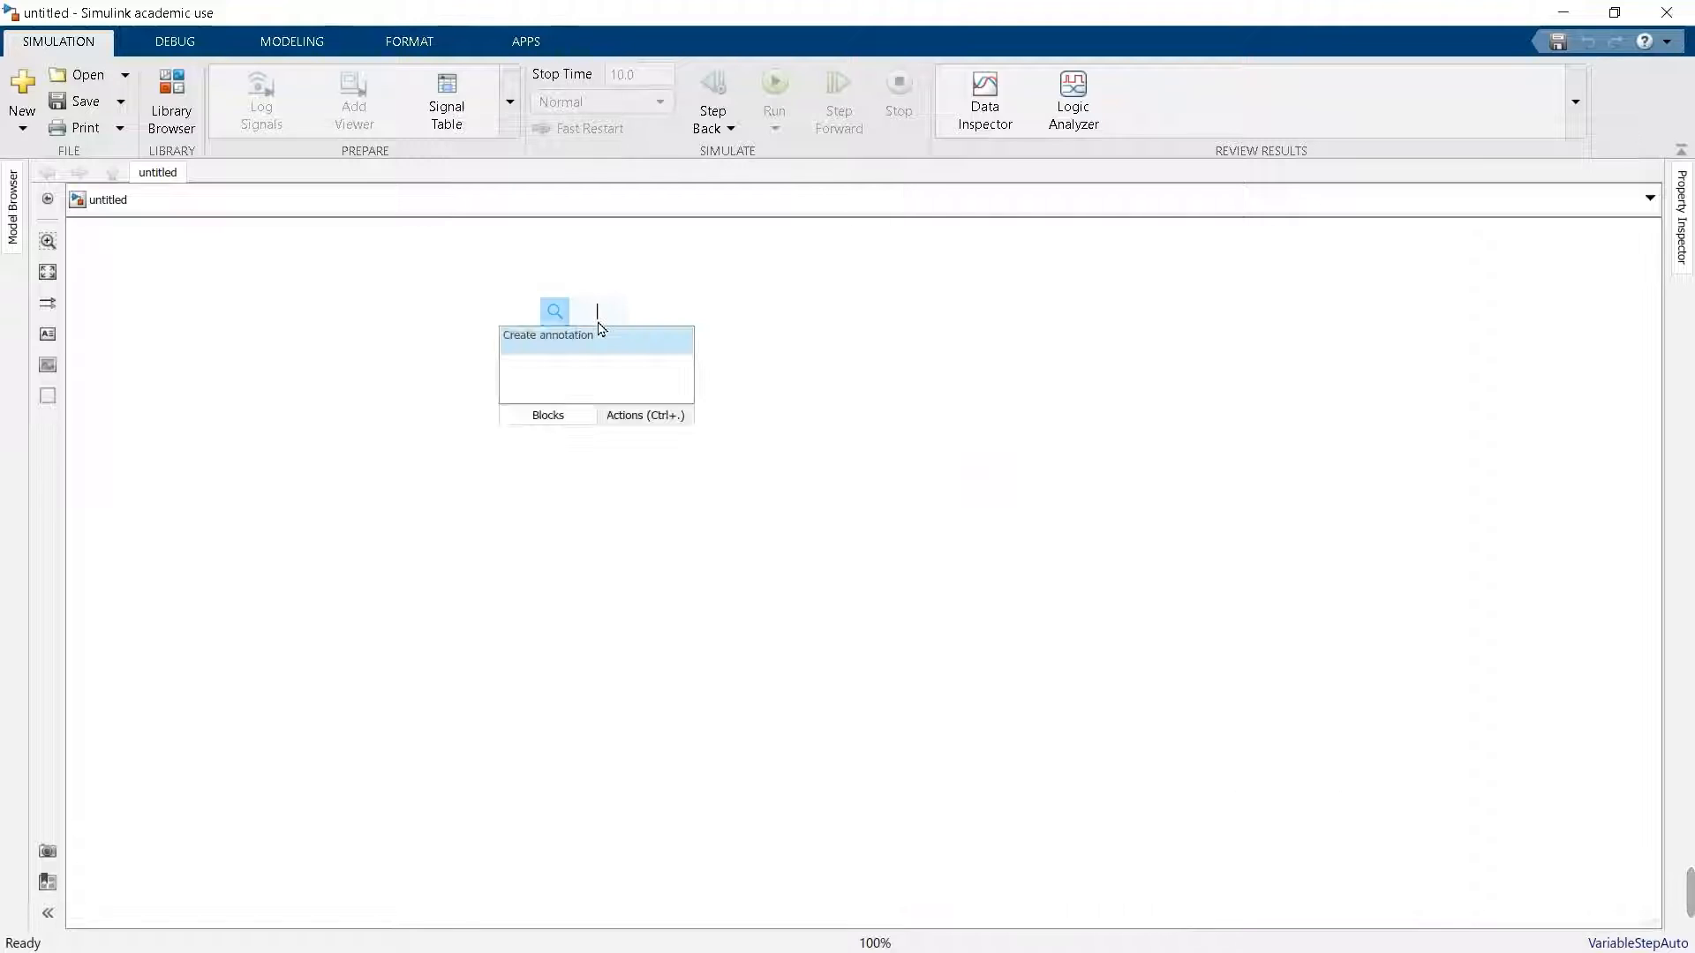
{"action": "left_click", "coordinate": [673, 314]}
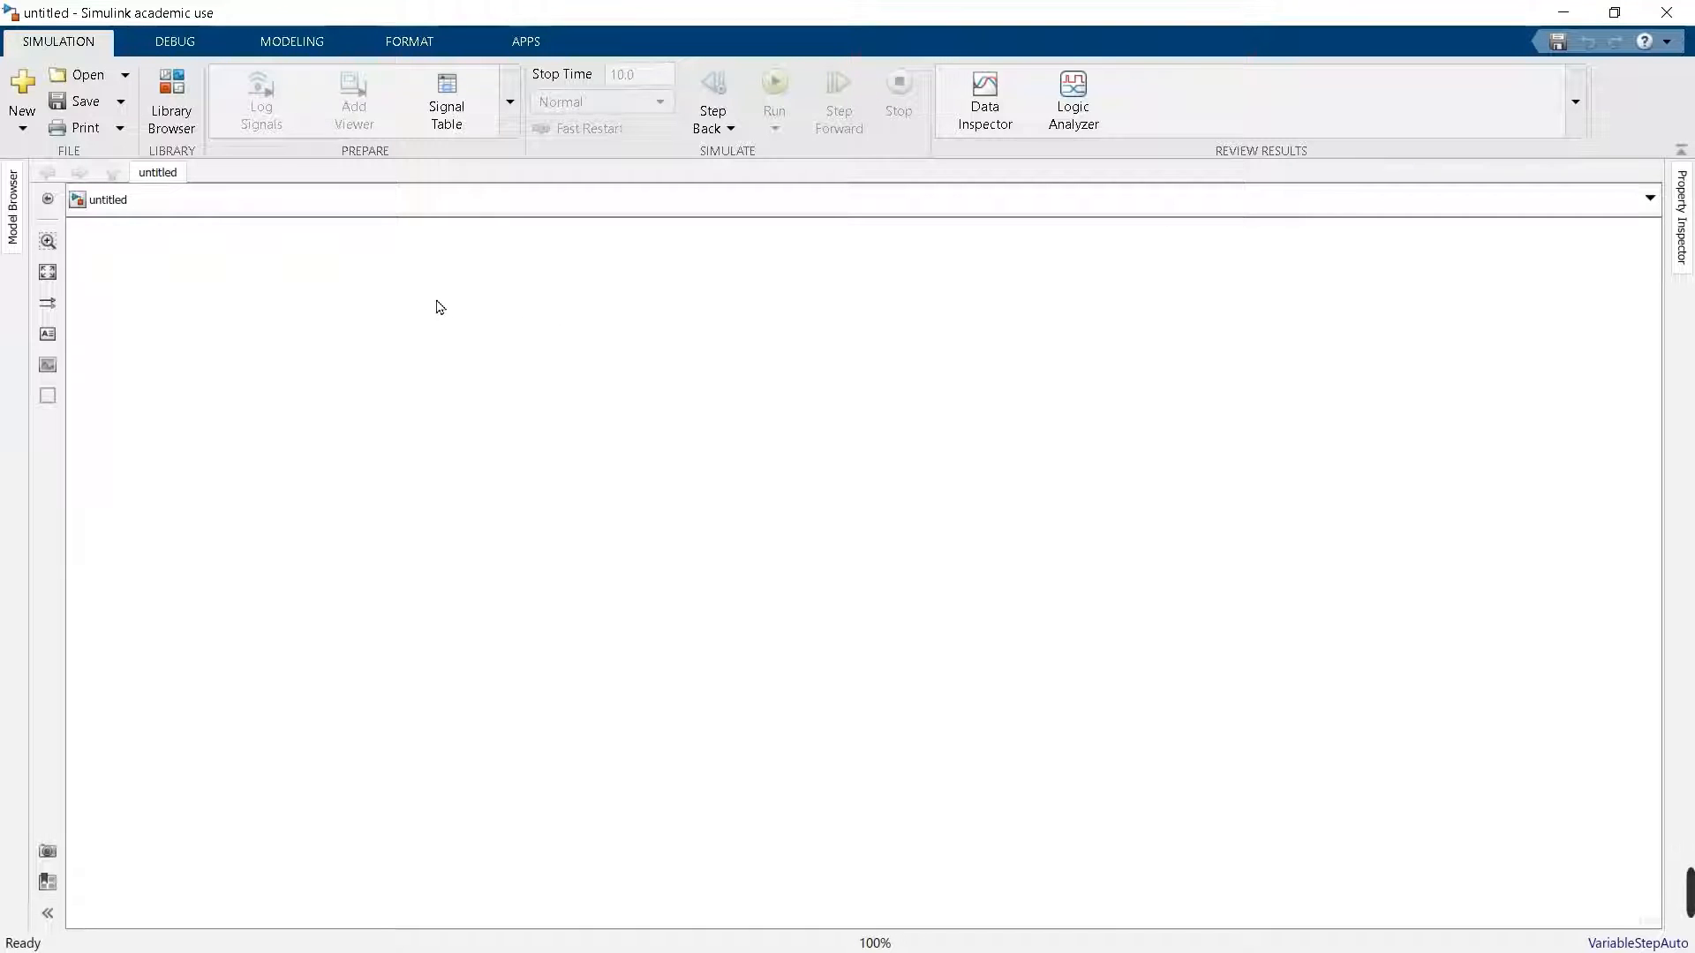
- Add a text annotation on the canvas reading "Ecuación dinámica del sistema masa-resorte-amortiguador"
{"action": "left_click", "coordinate": [51, 340]}
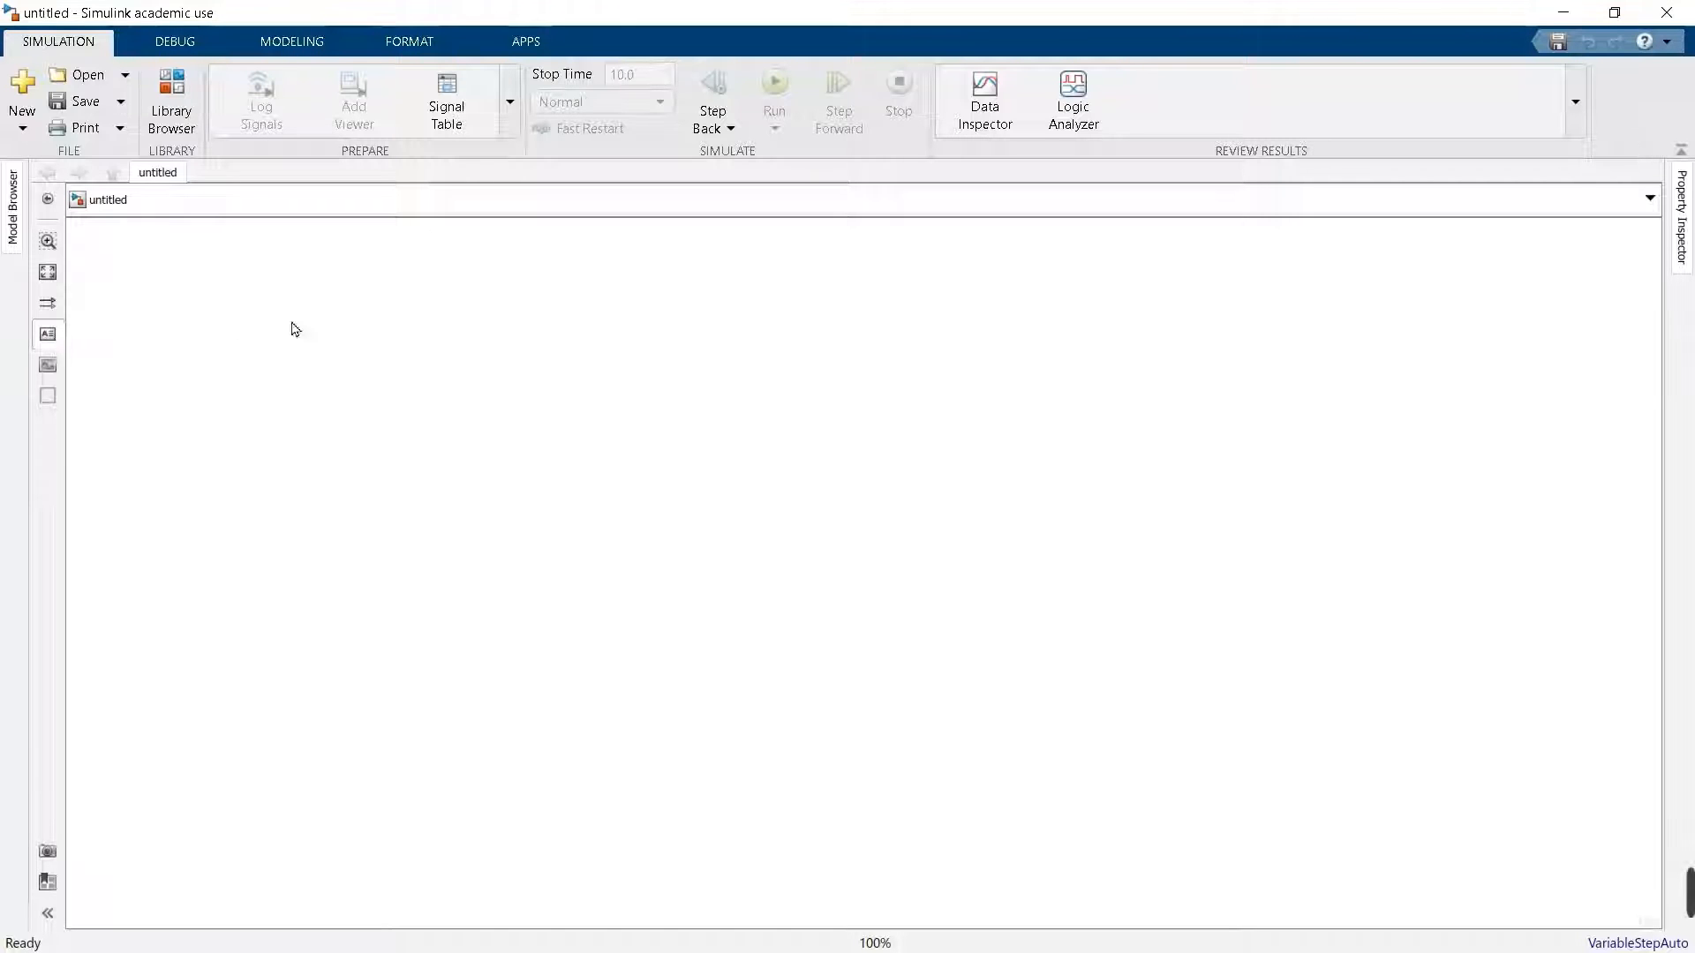
{"action": "left_click", "coordinate": [352, 325]}
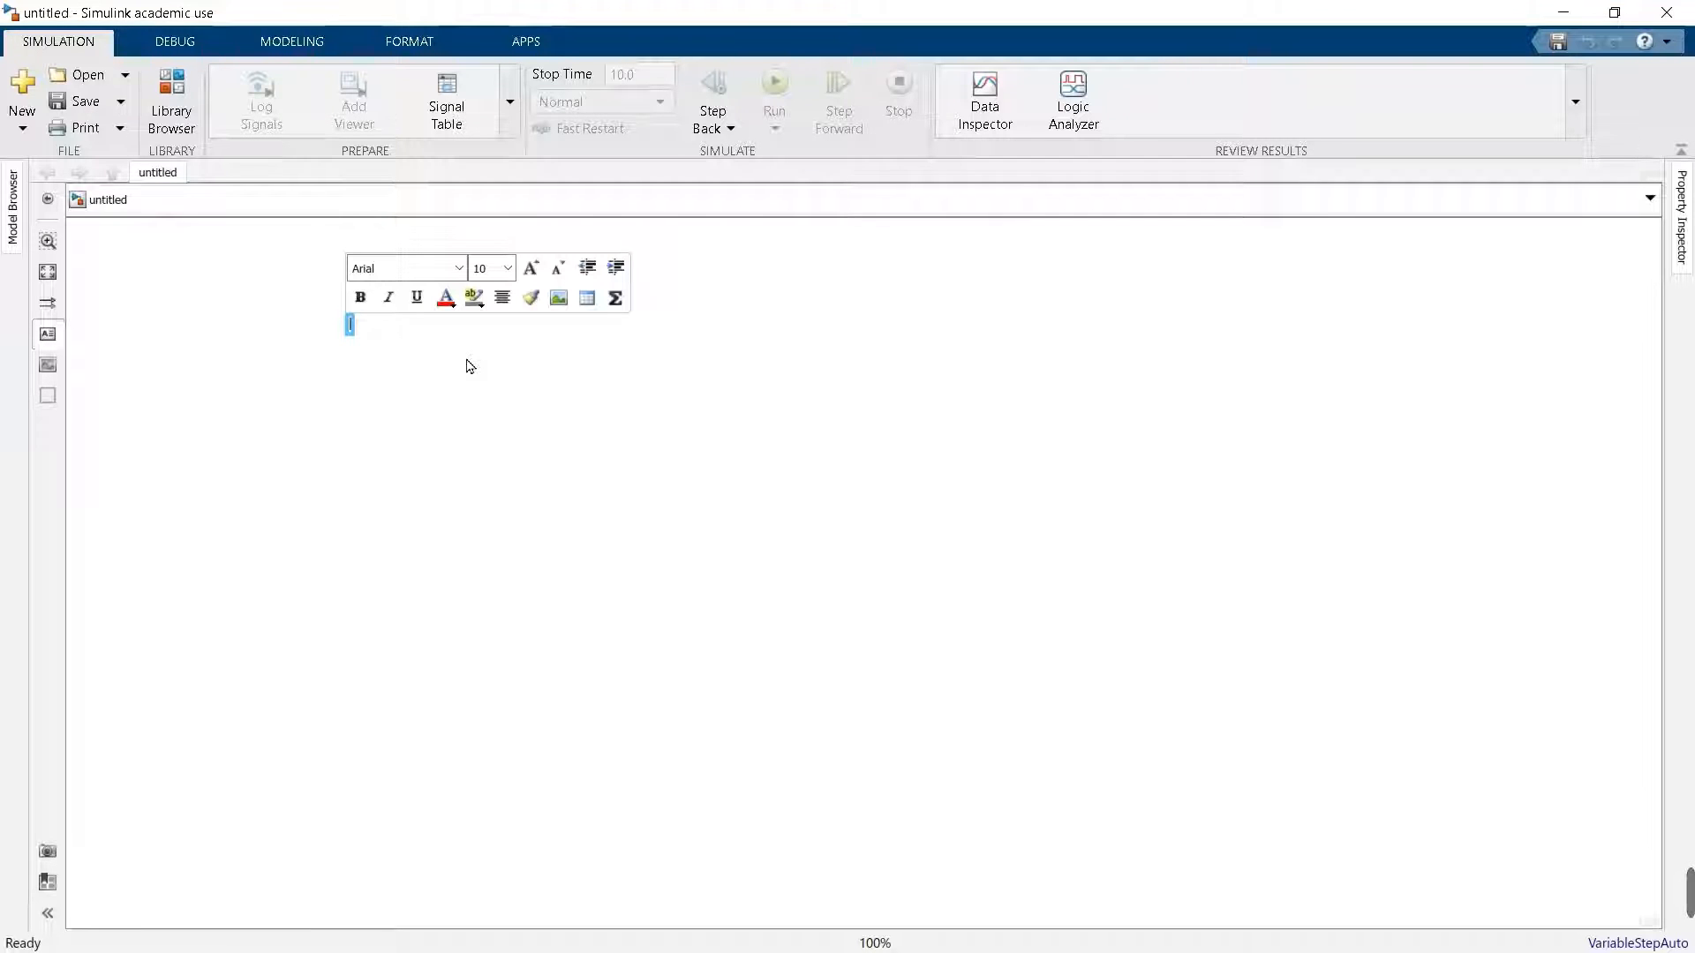
{"action": "type", "text": "Ecuación "}
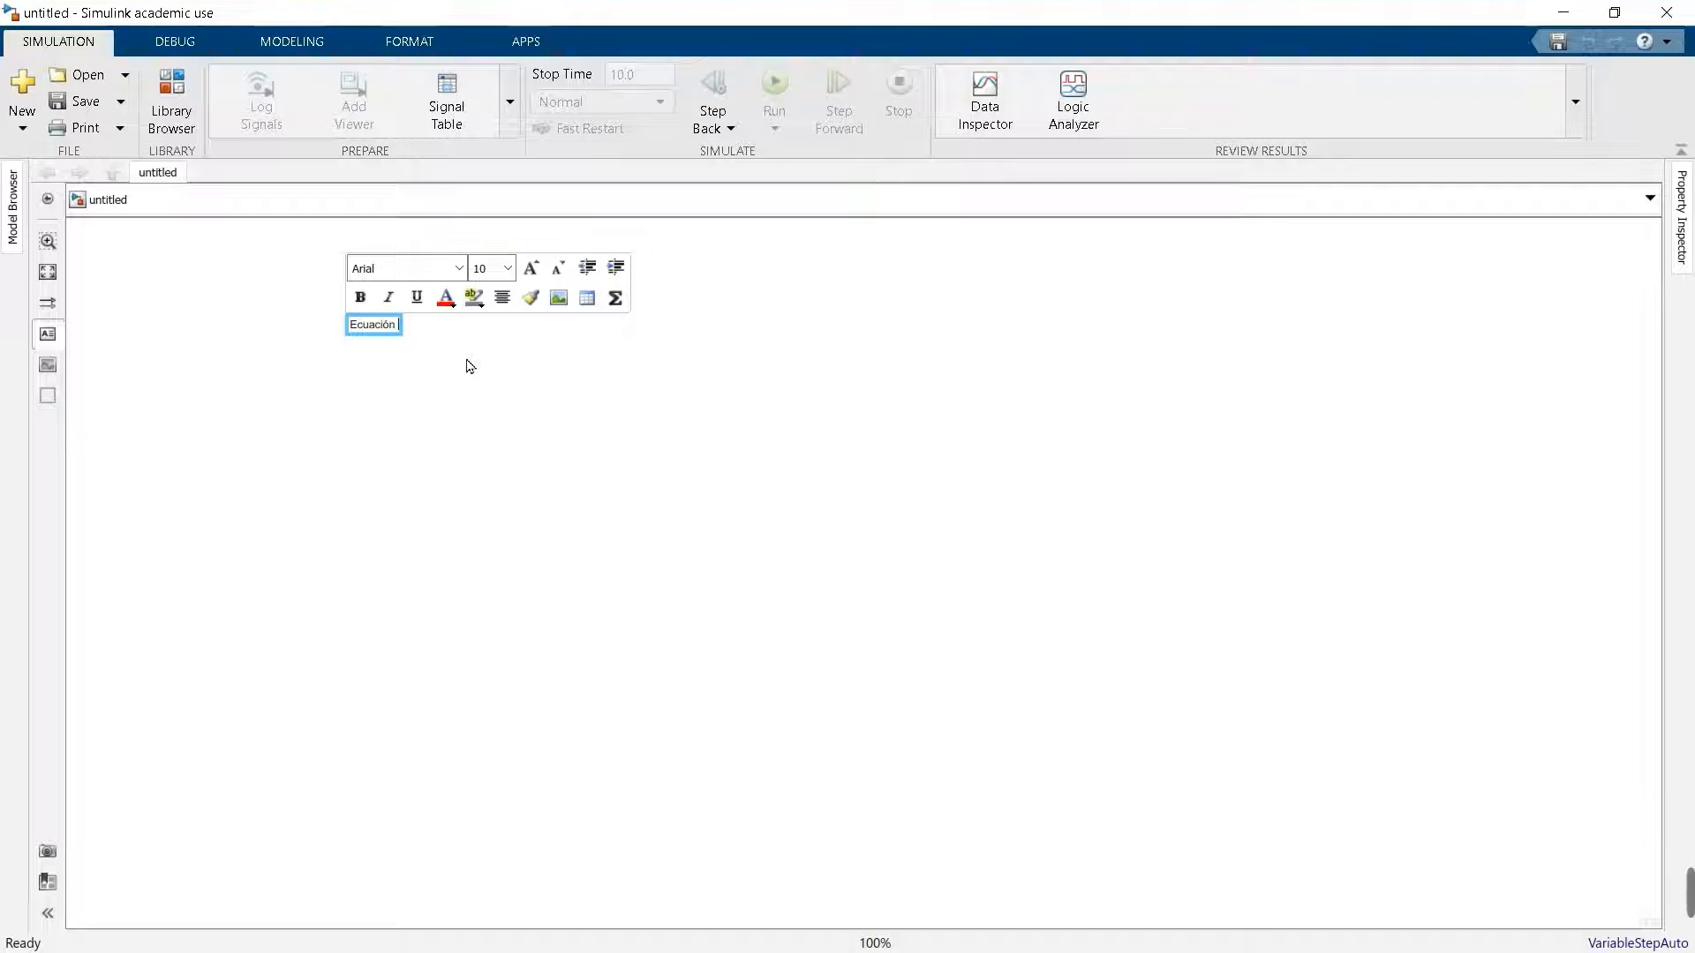
{"action": "type", "text": "dinámica del "}
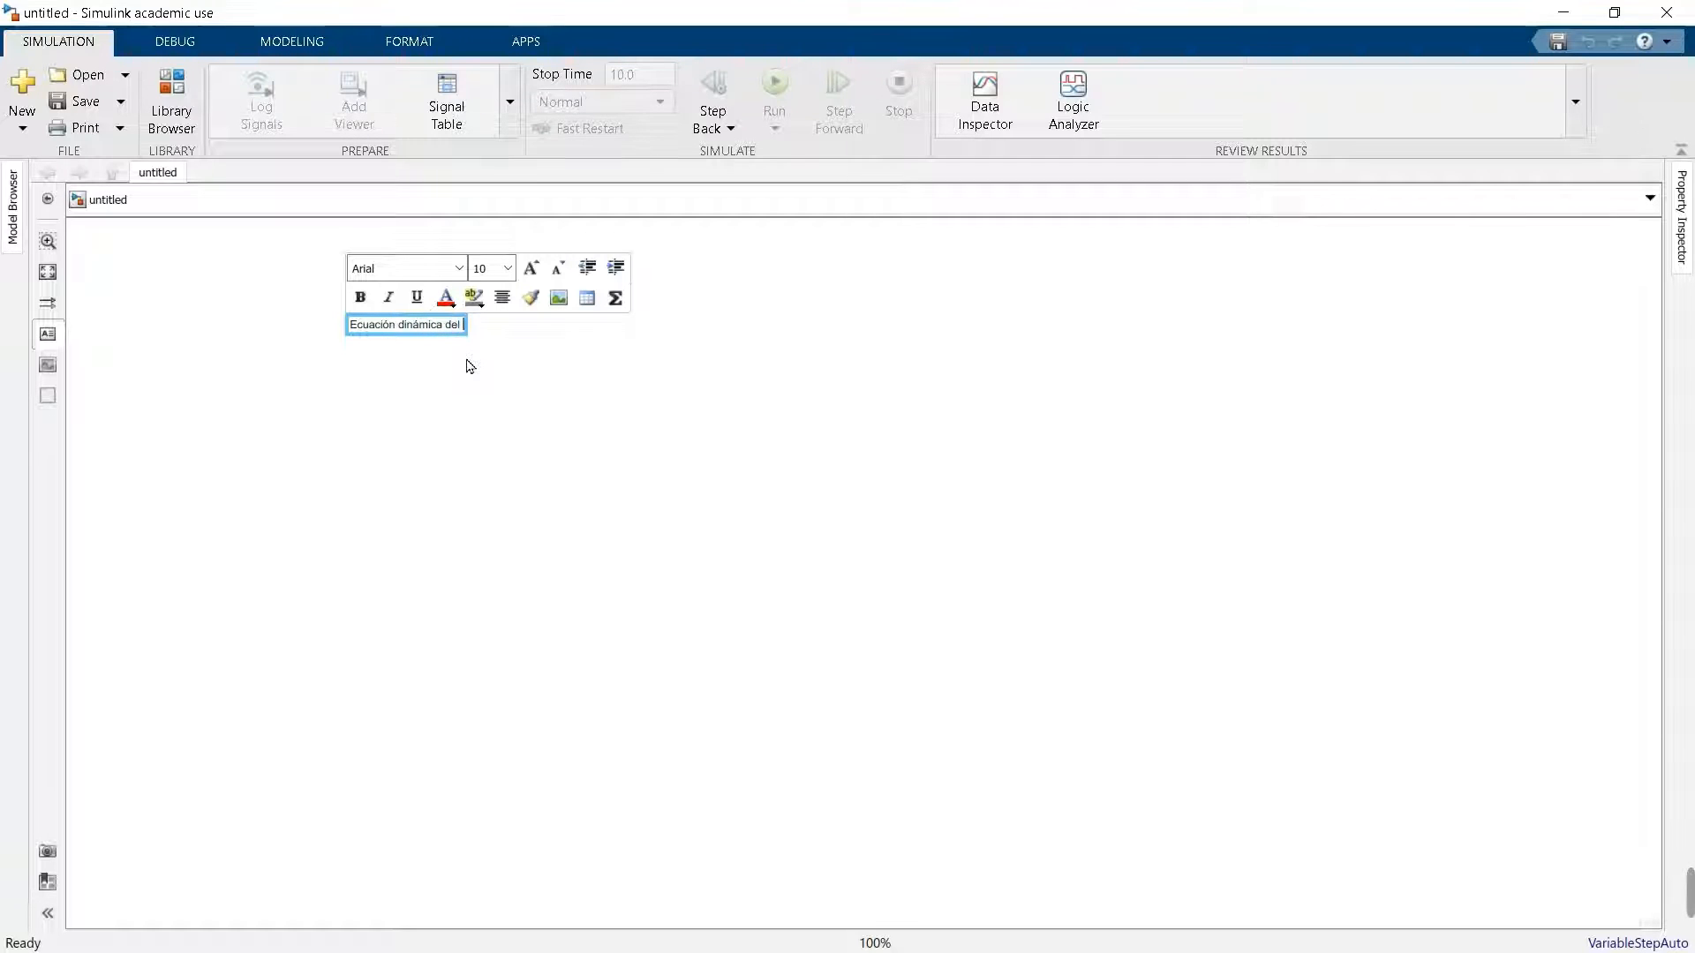
{"action": "type", "text": "sistema m"}
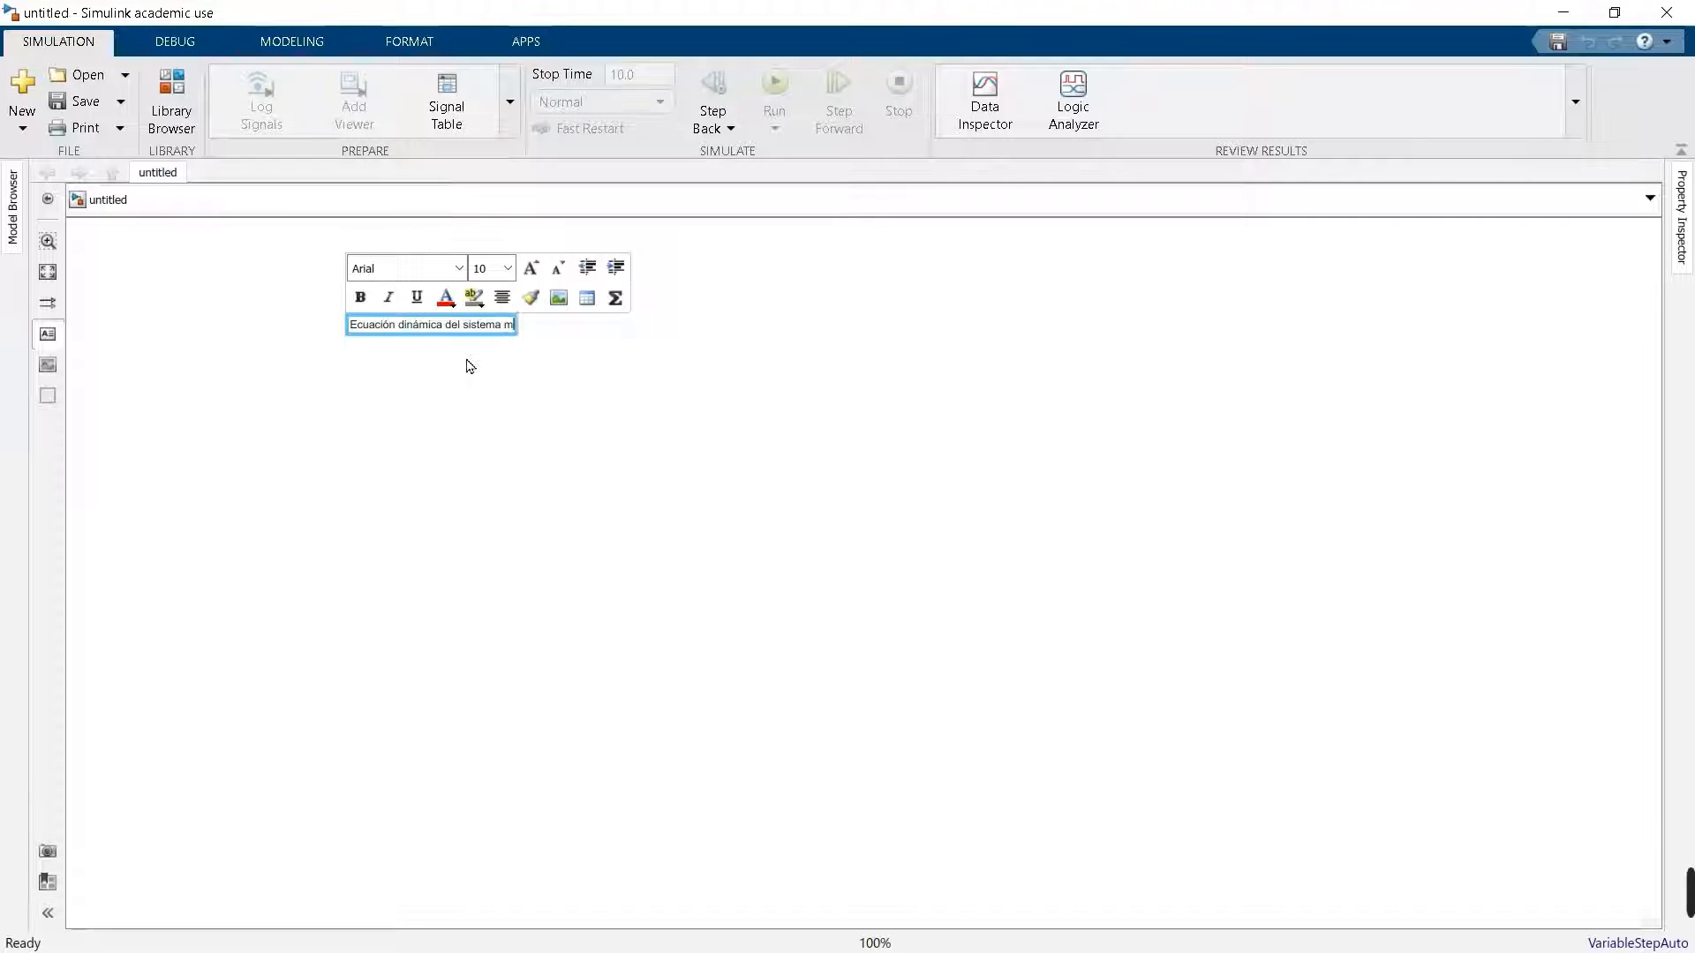
{"action": "type", "text": "asa-resorte-"}
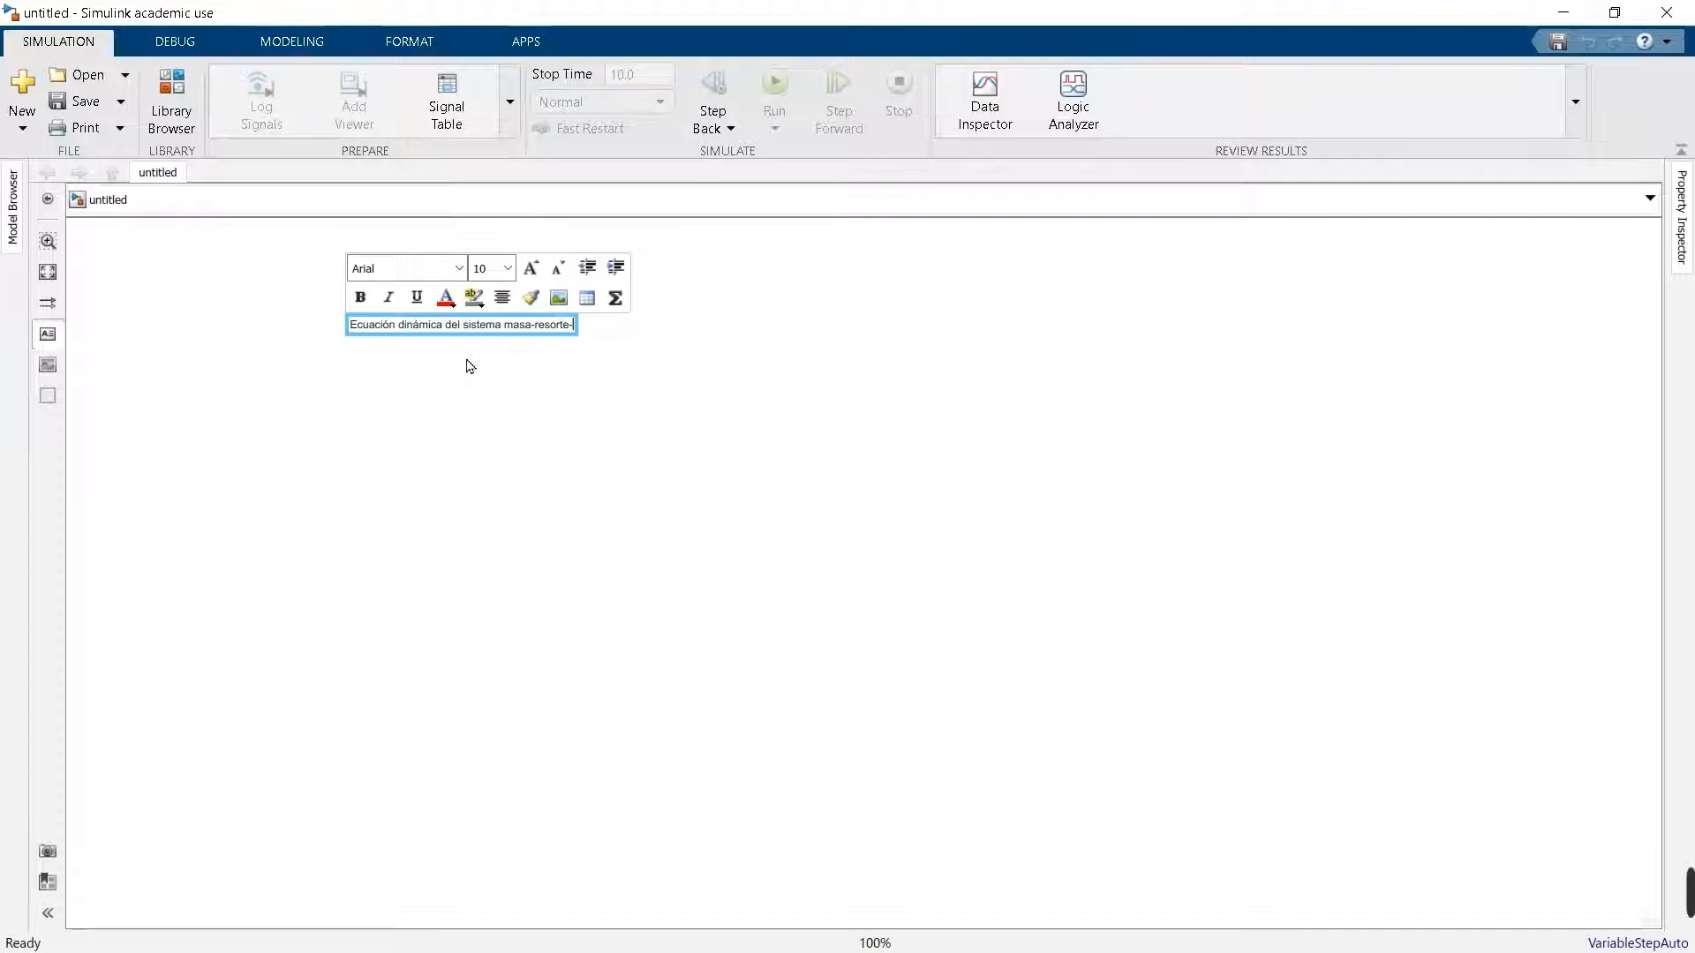
{"action": "type", "text": "amorti"}
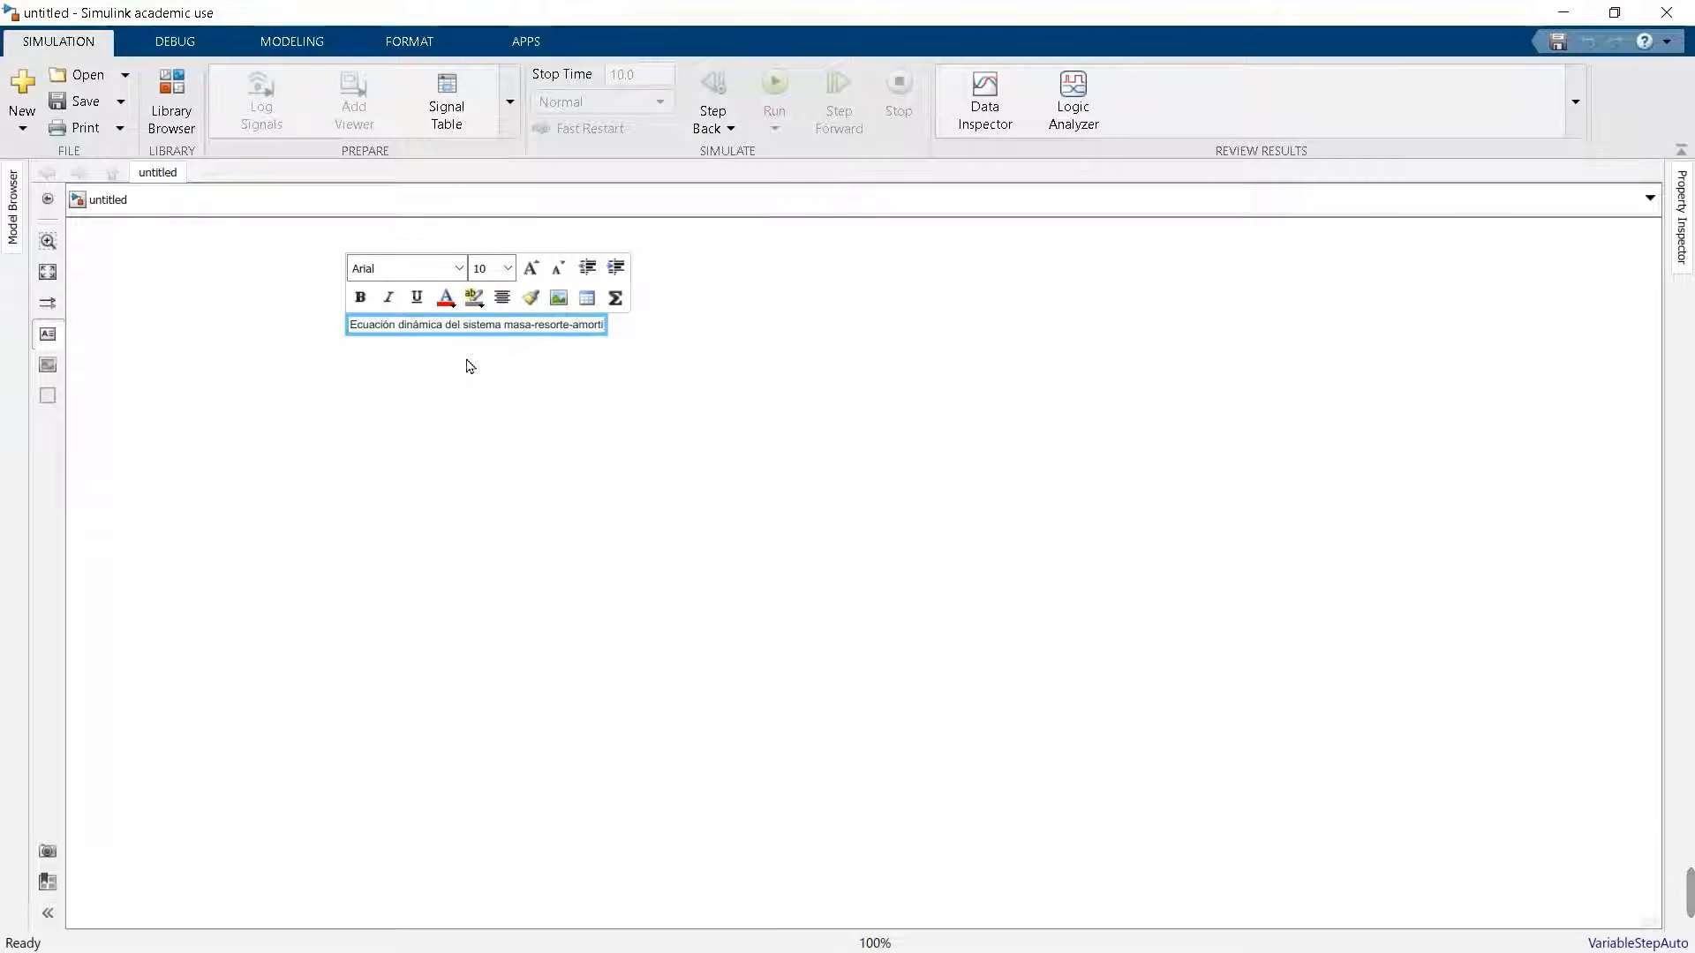
{"action": "type", "text": "guador"}
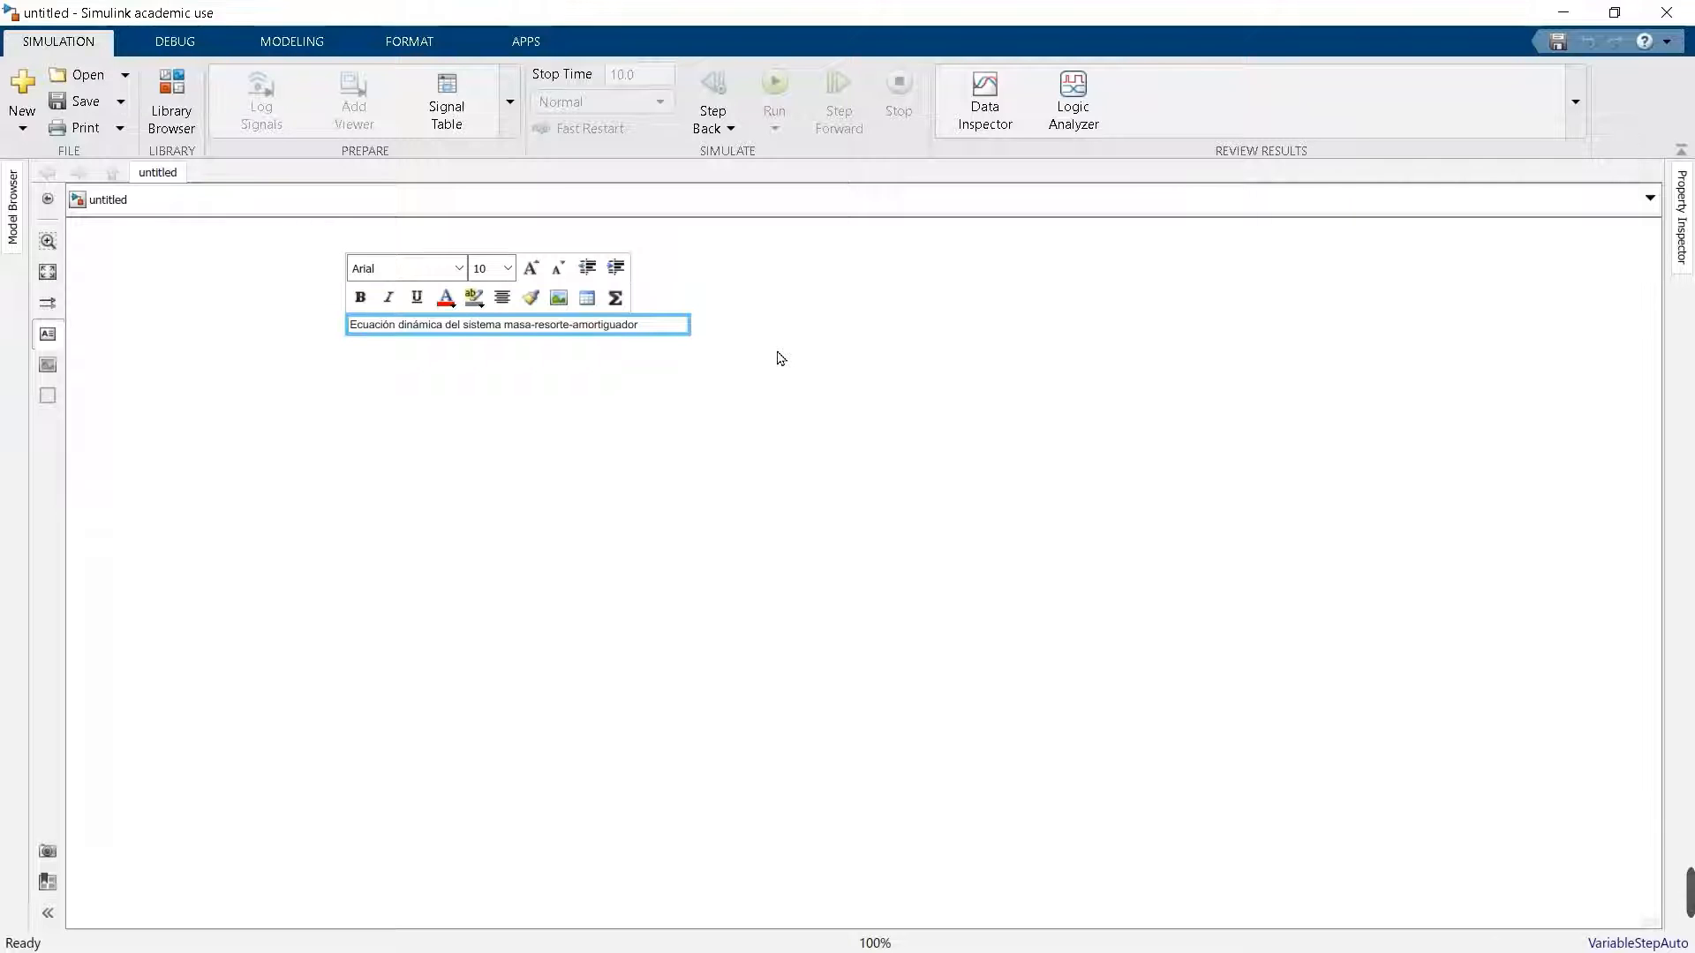
- Append the equation "m(x . .) + b(x .) + k(x ) = F" after the title text in the annotation
{"action": "type", "text": "m"}
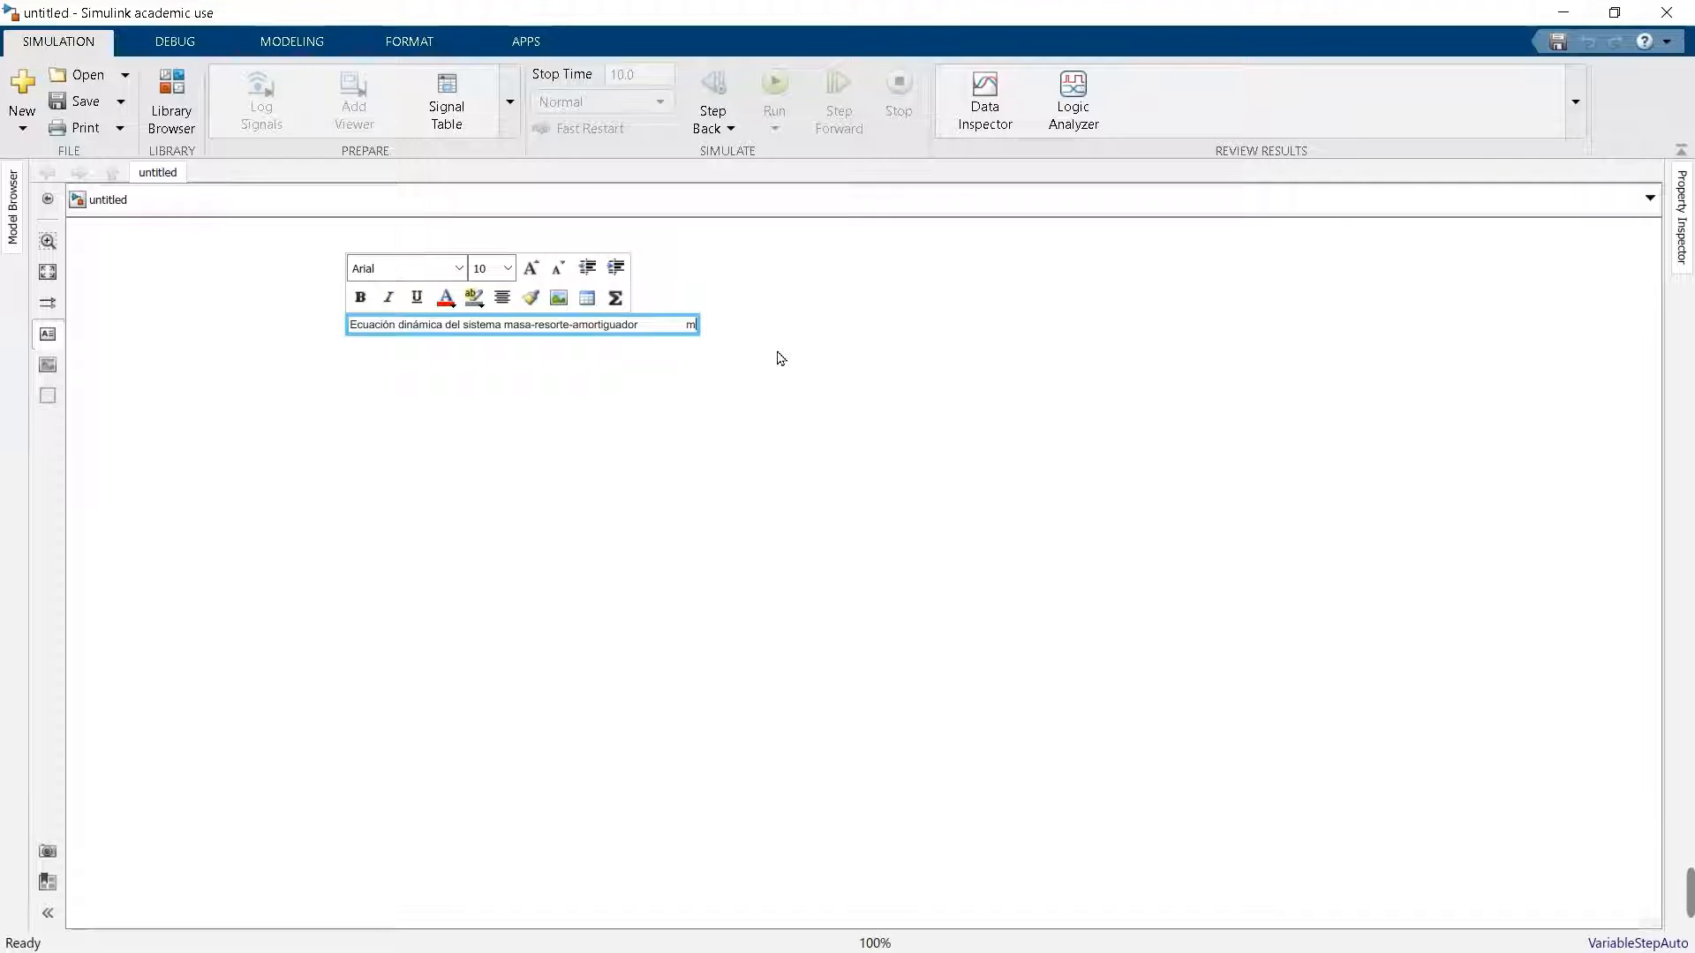
{"action": "type", "text": "()"}
{"action": "key", "text": "Left"}
{"action": "key", "text": "BackSpace"}
{"action": "type", "text": ".."}
{"action": "type", "text": "+"}
{"action": "type", "text": " b"}
{"action": "type", "text": "()"}
{"action": "type", "text": "x ."}
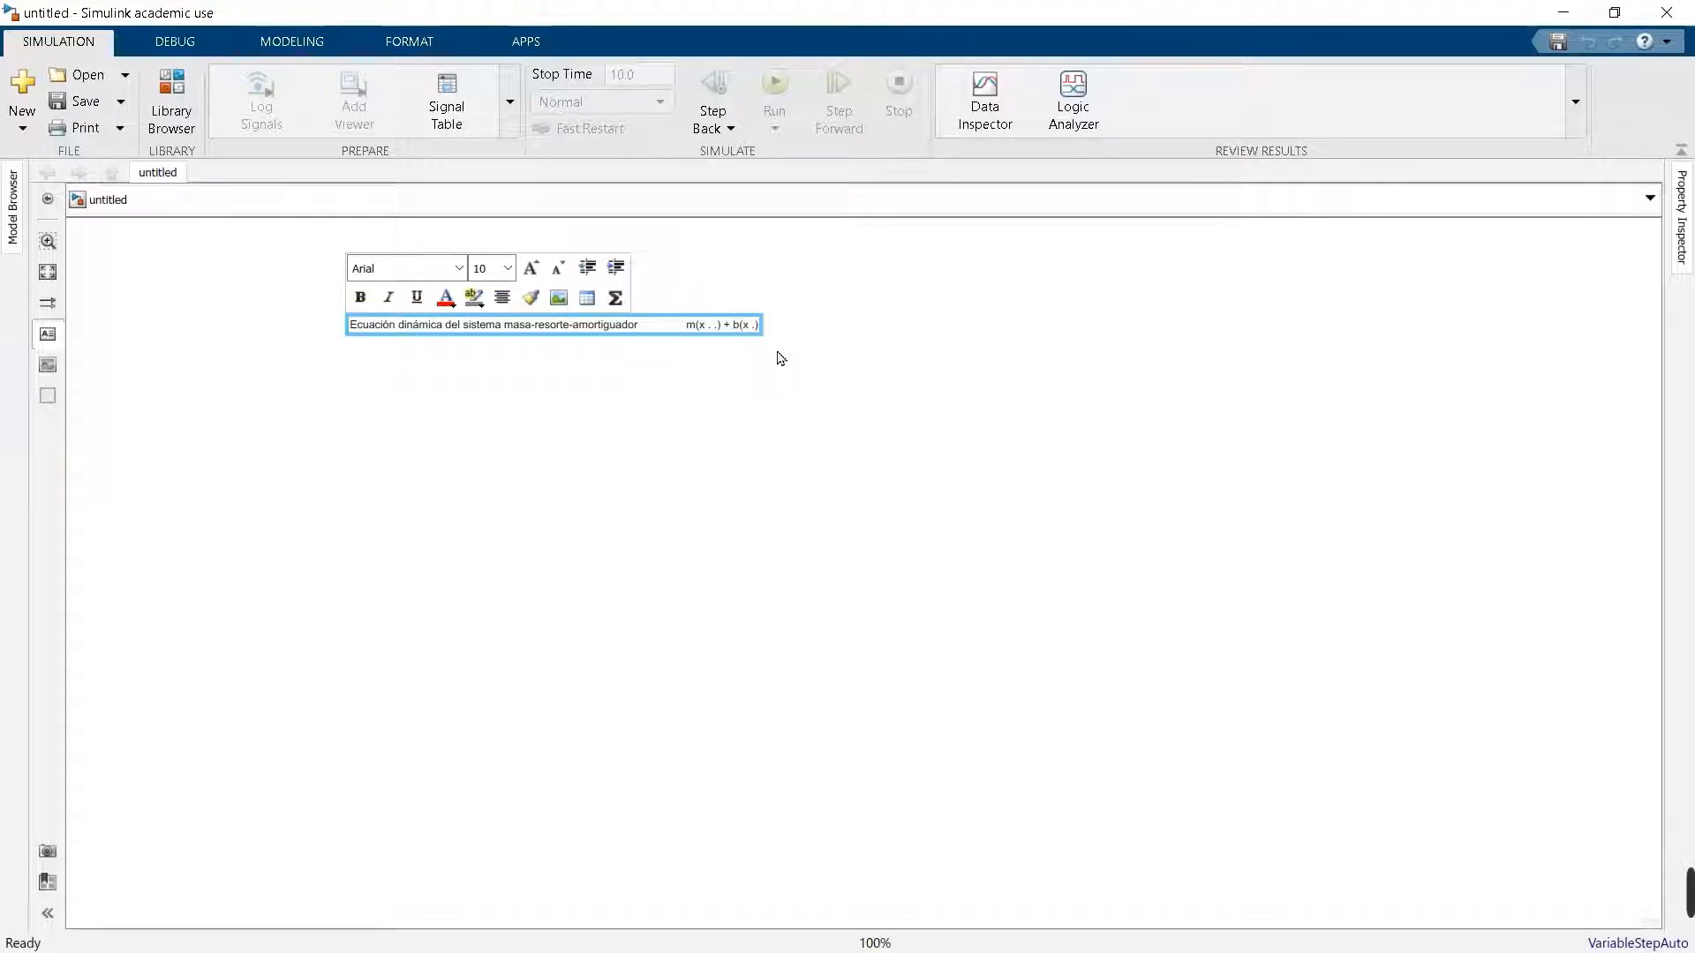
{"action": "key", "text": "Right"}
{"action": "type", "text": "+"}
{"action": "type", "text": " k"}
{"action": "type", "text": "="}
{"action": "type", "text": "F"}
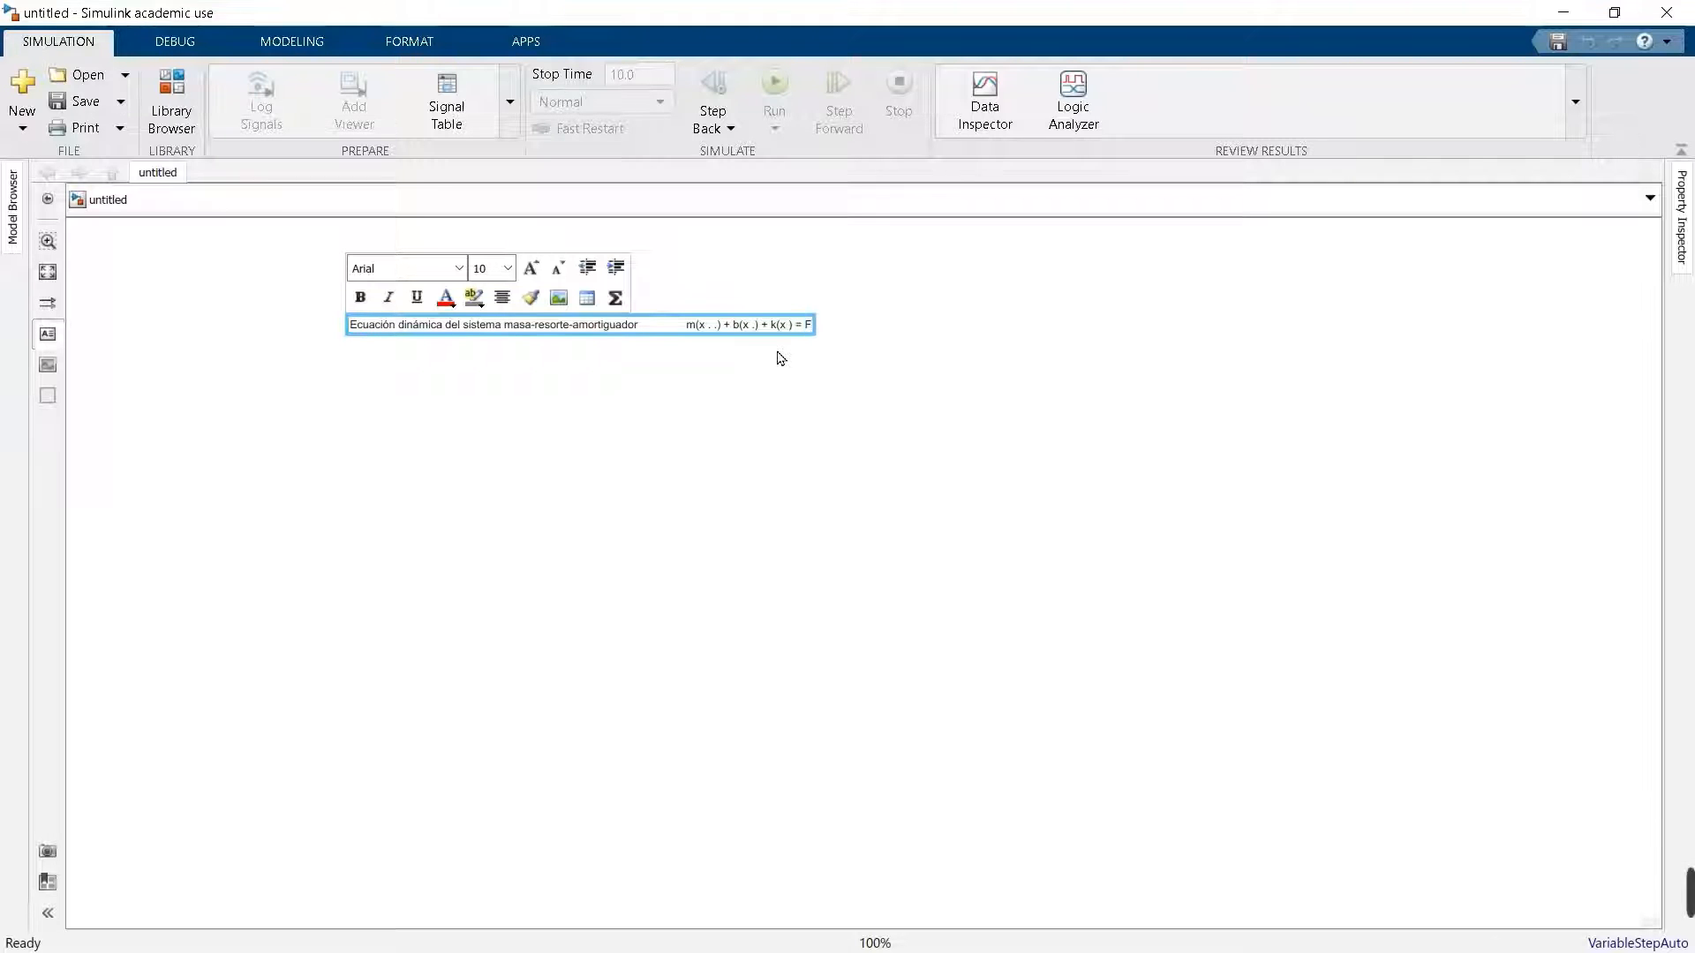
- Set the font size of the whole annotation text to 16 and finish editing it
{"action": "key", "text": "shift+Left"}
{"action": "key", "text": "shift+Left"}
{"action": "key", "text": "shift+Left"}
{"action": "key", "text": "shift+Left"}
{"action": "key", "text": "shift+Left"}
{"action": "key", "text": "shift+Left"}
{"action": "key", "text": "shift+Left"}
{"action": "key", "text": "shift+Left"}
{"action": "key", "text": "shift+Left"}
{"action": "key", "text": "shift+Left"}
{"action": "key", "text": "shift+Left"}
{"action": "key", "text": "shift+Left"}
{"action": "key", "text": "shift+Left"}
{"action": "key", "text": "shift+Left"}
{"action": "key", "text": "shift+Left"}
{"action": "key", "text": "shift+Left"}
{"action": "key", "text": "shift+Left"}
{"action": "key", "text": "shift+Left"}
{"action": "key", "text": "shift+Left"}
{"action": "key", "text": "shift+Left"}
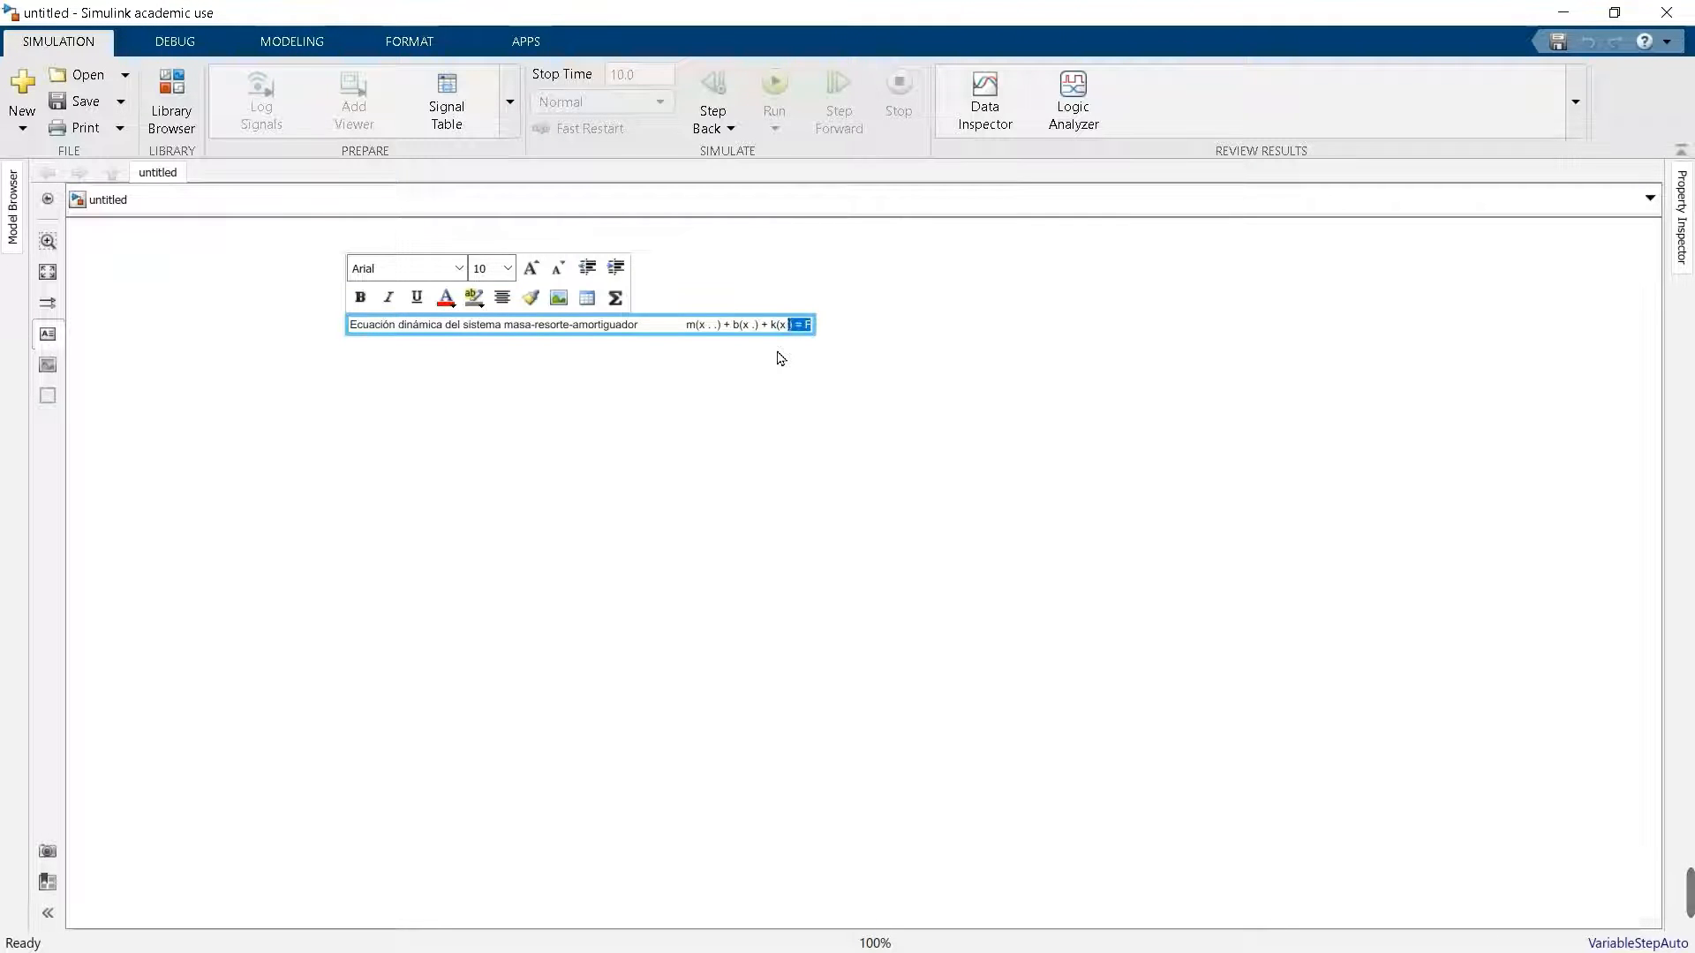
{"action": "key", "text": "shift+Left"}
{"action": "key", "text": "shift+Left"}
{"action": "key", "text": "shift+Left"}
{"action": "key", "text": "shift+Left"}
{"action": "key", "text": "shift+Left"}
{"action": "key", "text": "shift+Left"}
{"action": "key", "text": "shift+Left"}
{"action": "key", "text": "shift+Left"}
{"action": "key", "text": "shift+Left"}
{"action": "key", "text": "shift+Left"}
{"action": "key", "text": "shift+Left"}
{"action": "key", "text": "shift+Left"}
{"action": "key", "text": "shift+Left"}
{"action": "key", "text": "shift+Left"}
{"action": "key", "text": "shift+Left"}
{"action": "key", "text": "shift+Left"}
{"action": "key", "text": "shift+Left"}
{"action": "key", "text": "shift+Left"}
{"action": "key", "text": "shift+Left"}
{"action": "key", "text": "shift+Left"}
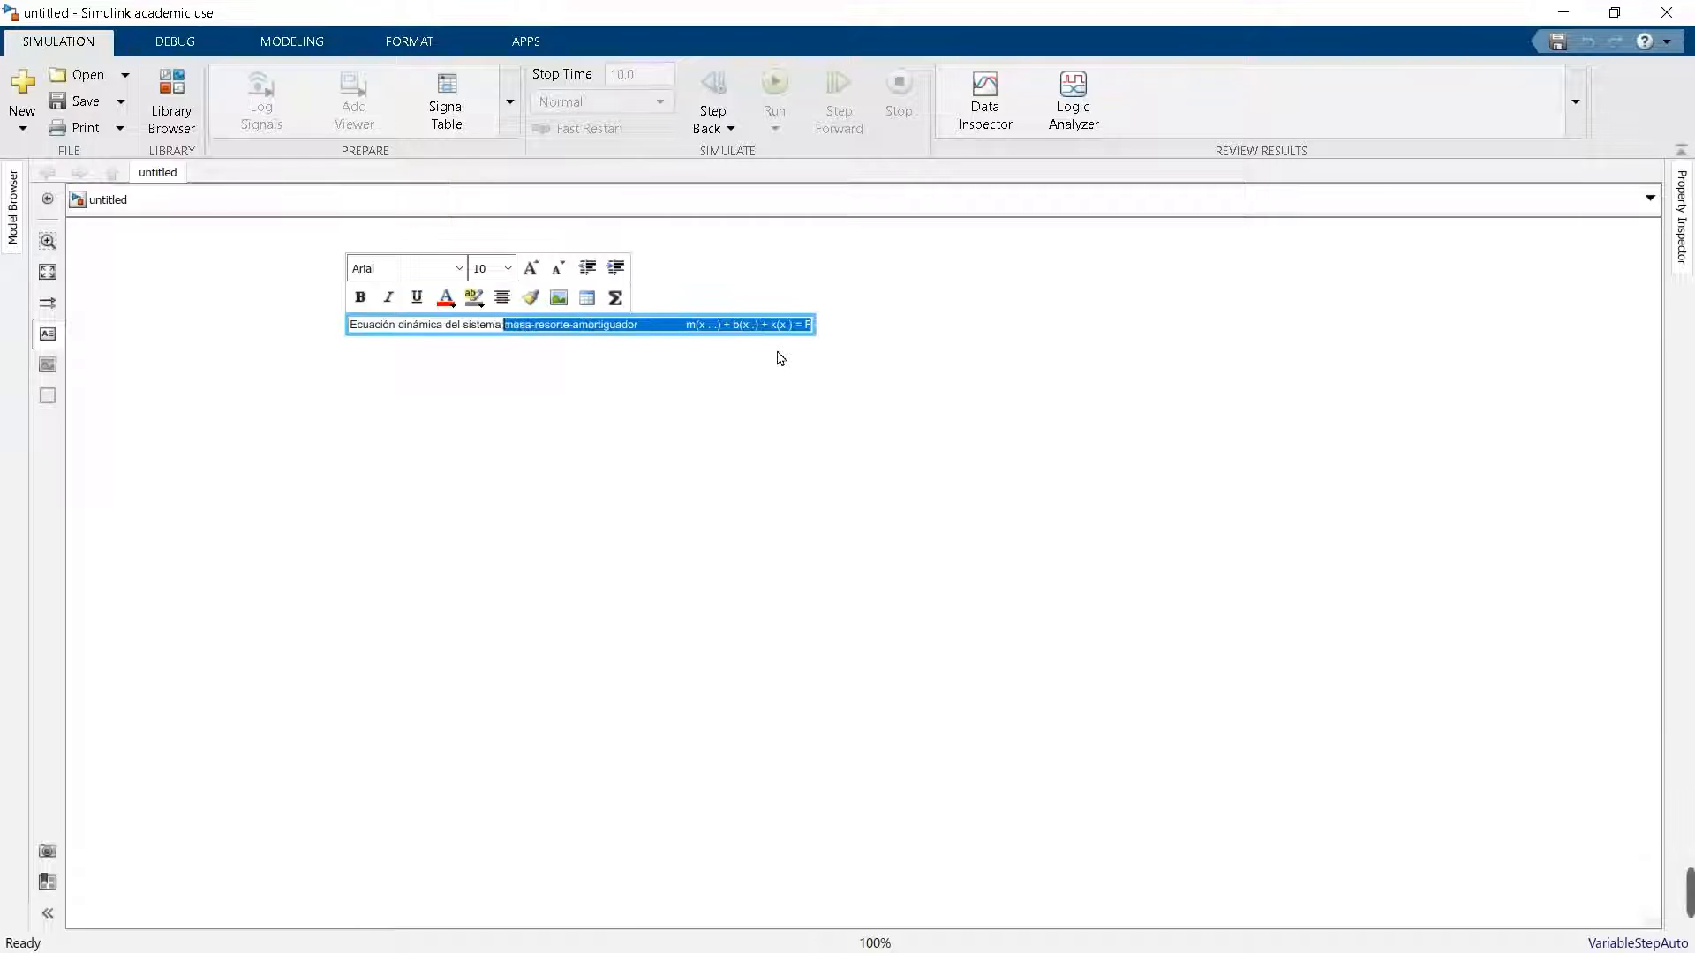
{"action": "key", "text": "shift+Left"}
{"action": "key", "text": "shift+Left"}
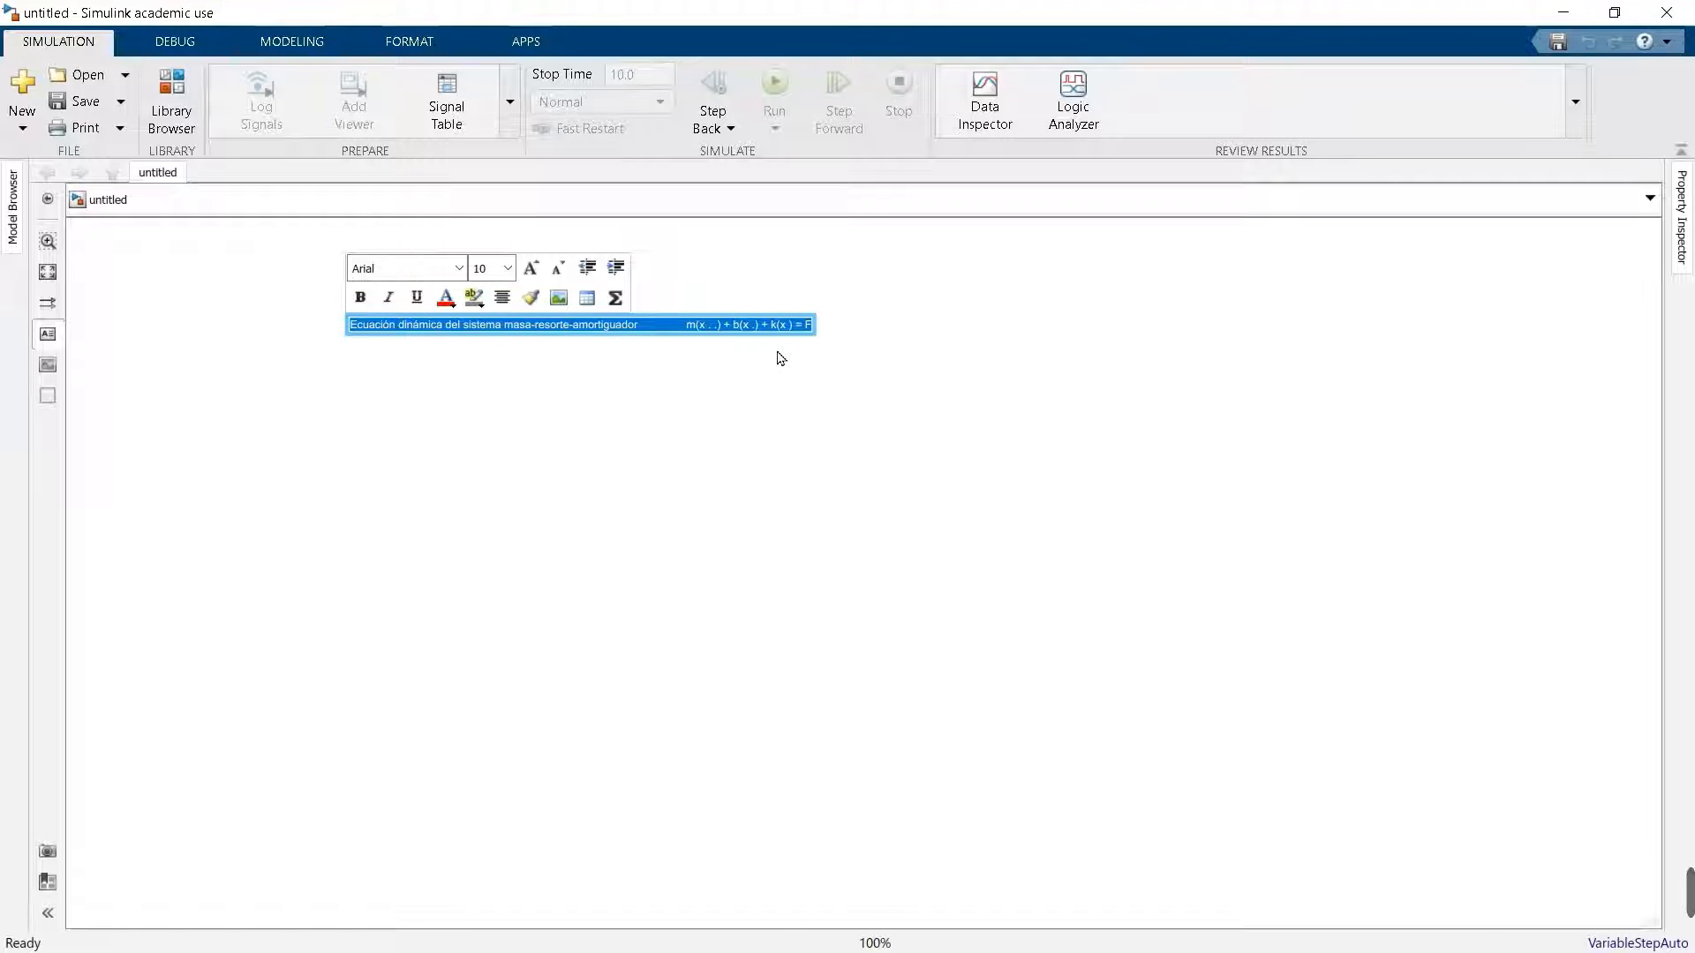
{"action": "left_click", "coordinate": [508, 267]}
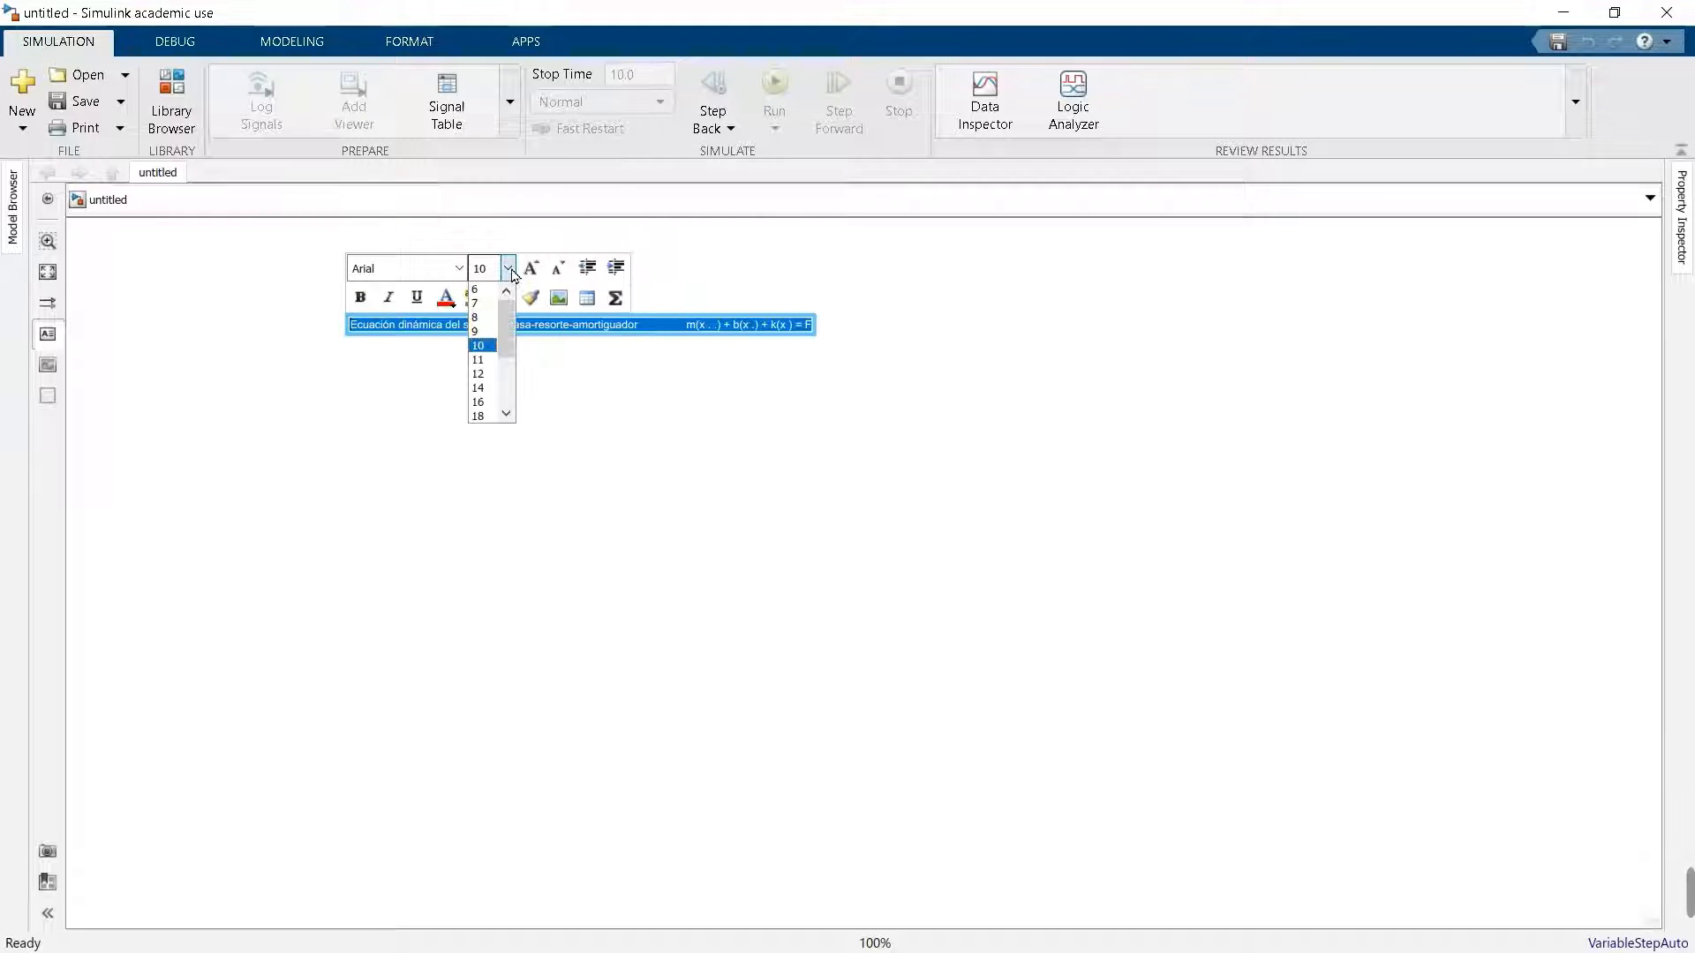
{"action": "left_click", "coordinate": [483, 389]}
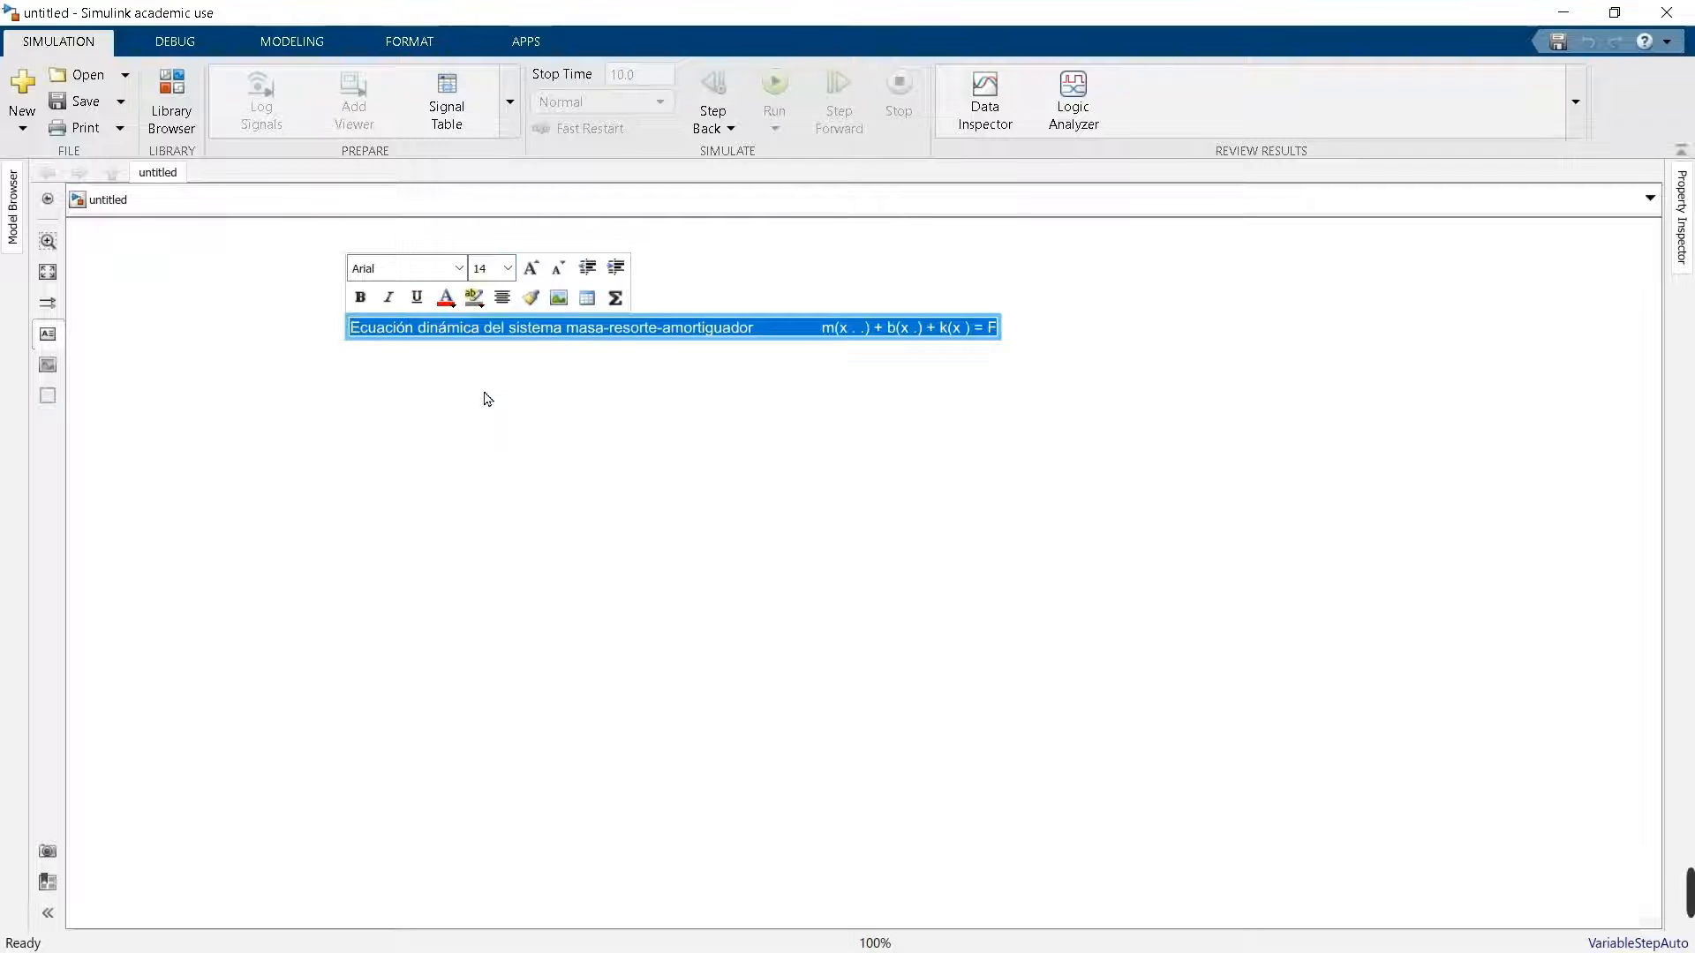
{"action": "left_click", "coordinate": [510, 267]}
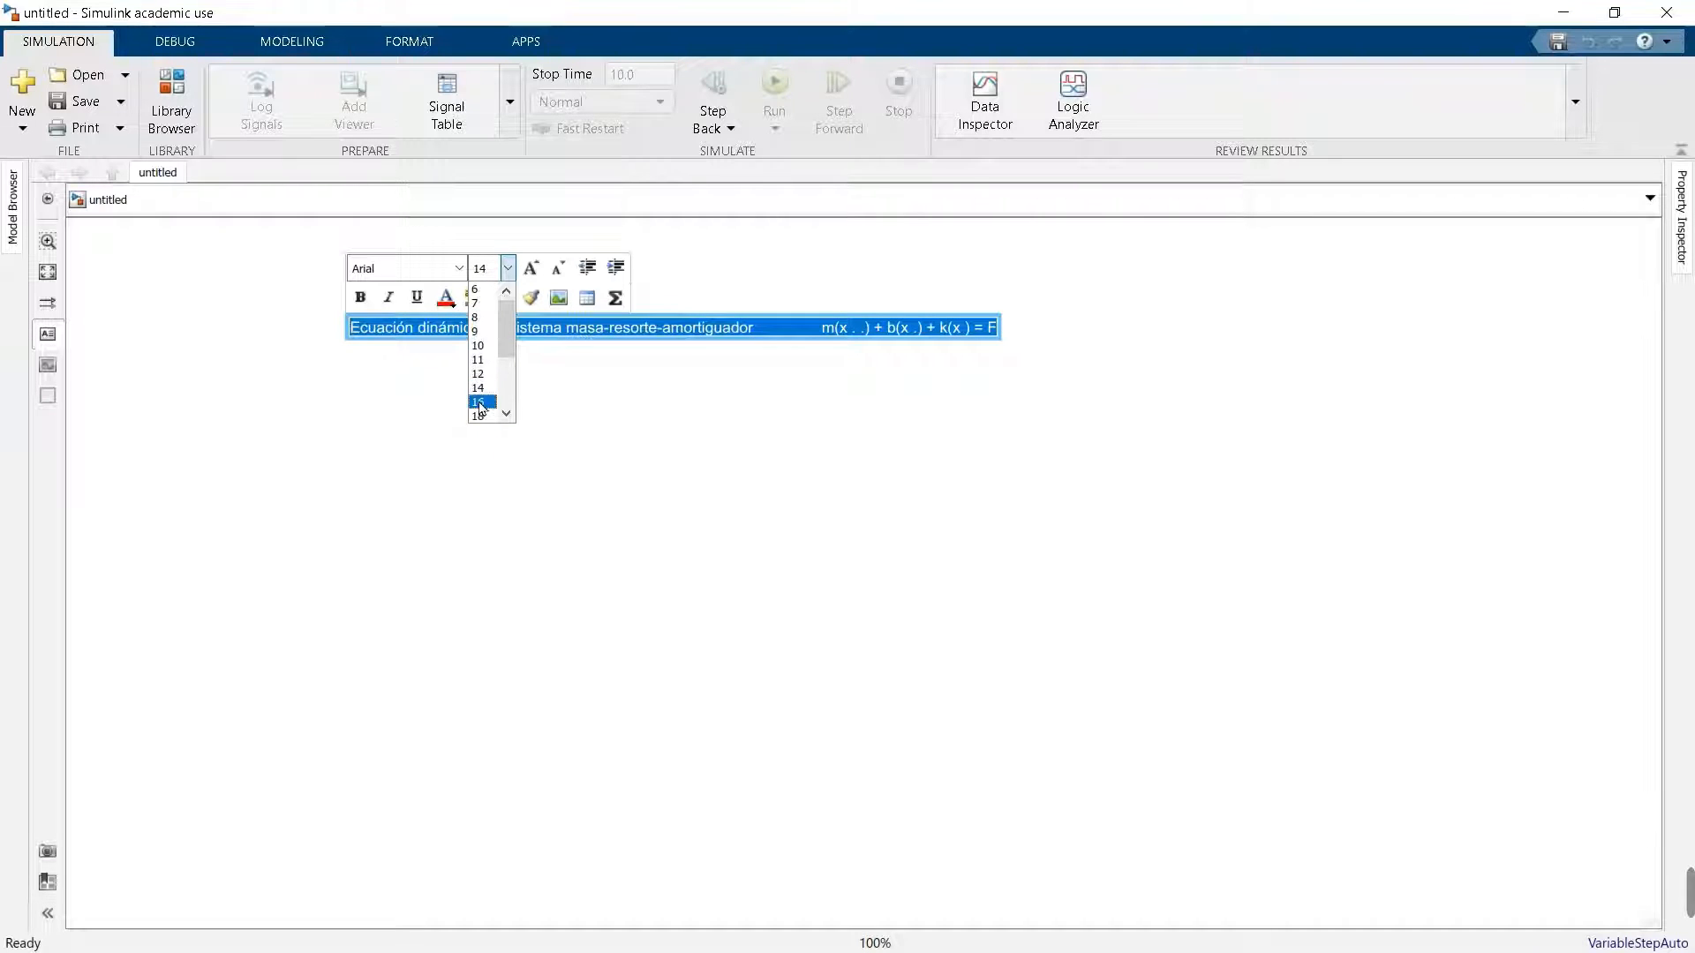
{"action": "left_click", "coordinate": [481, 403]}
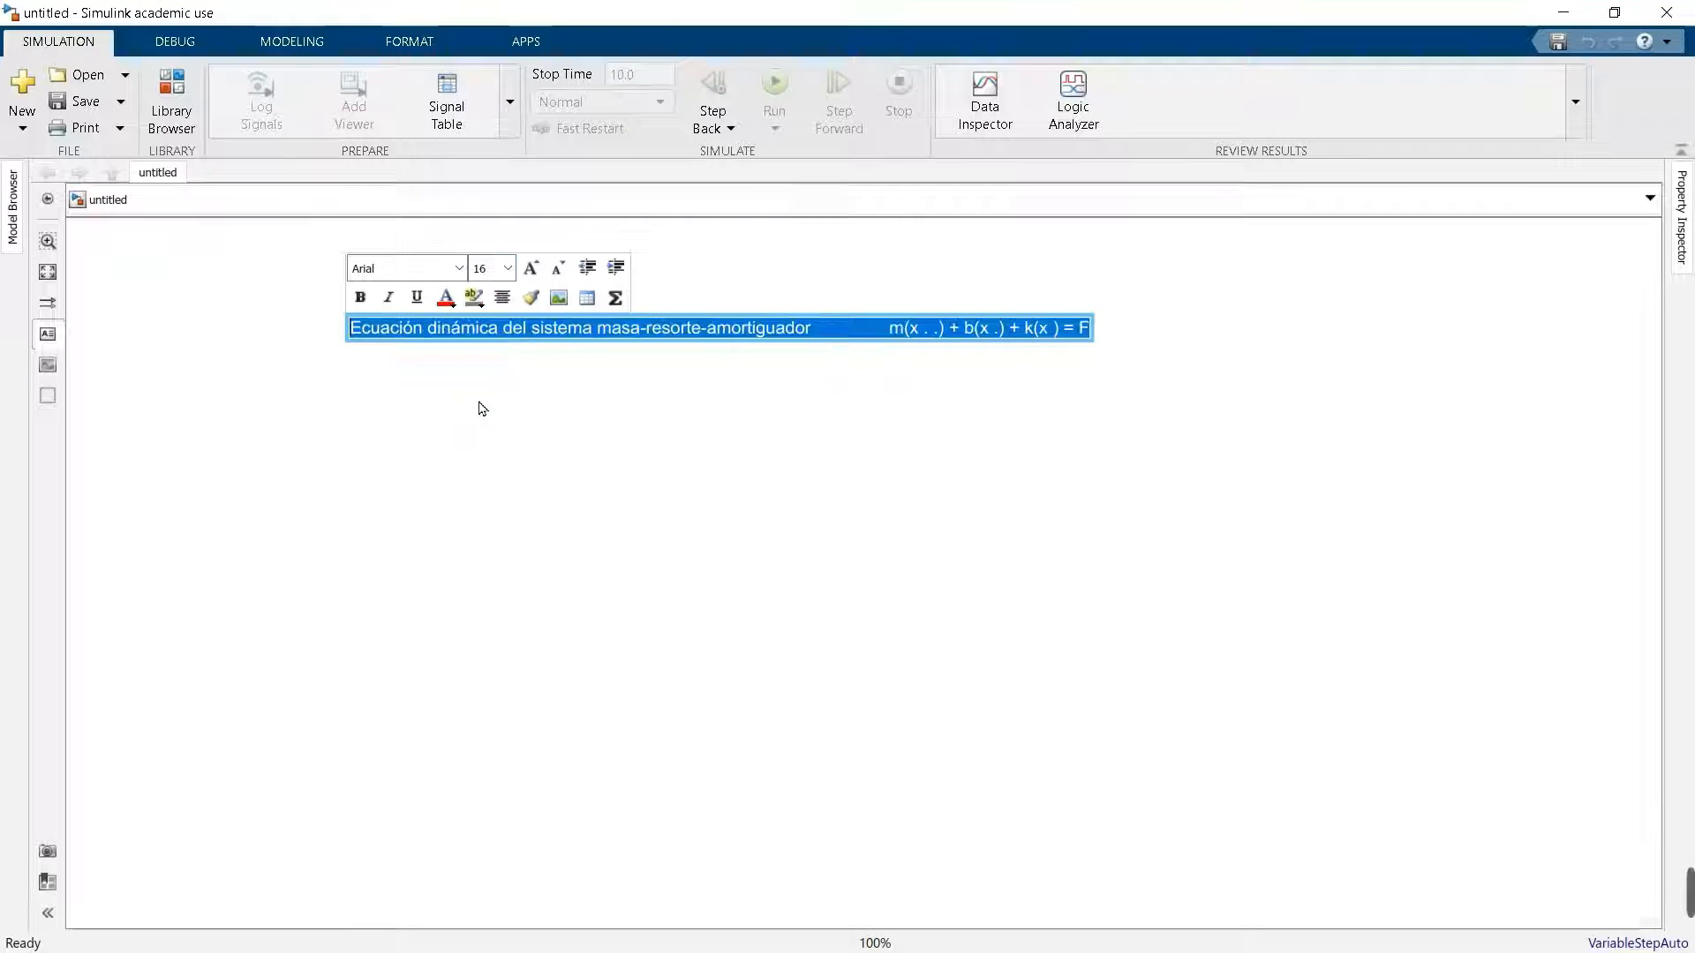
{"action": "left_click", "coordinate": [710, 375]}
- Resize the annotation box narrower and taller so the equation wraps onto a second line below the title
{"action": "left_click", "coordinate": [672, 344]}
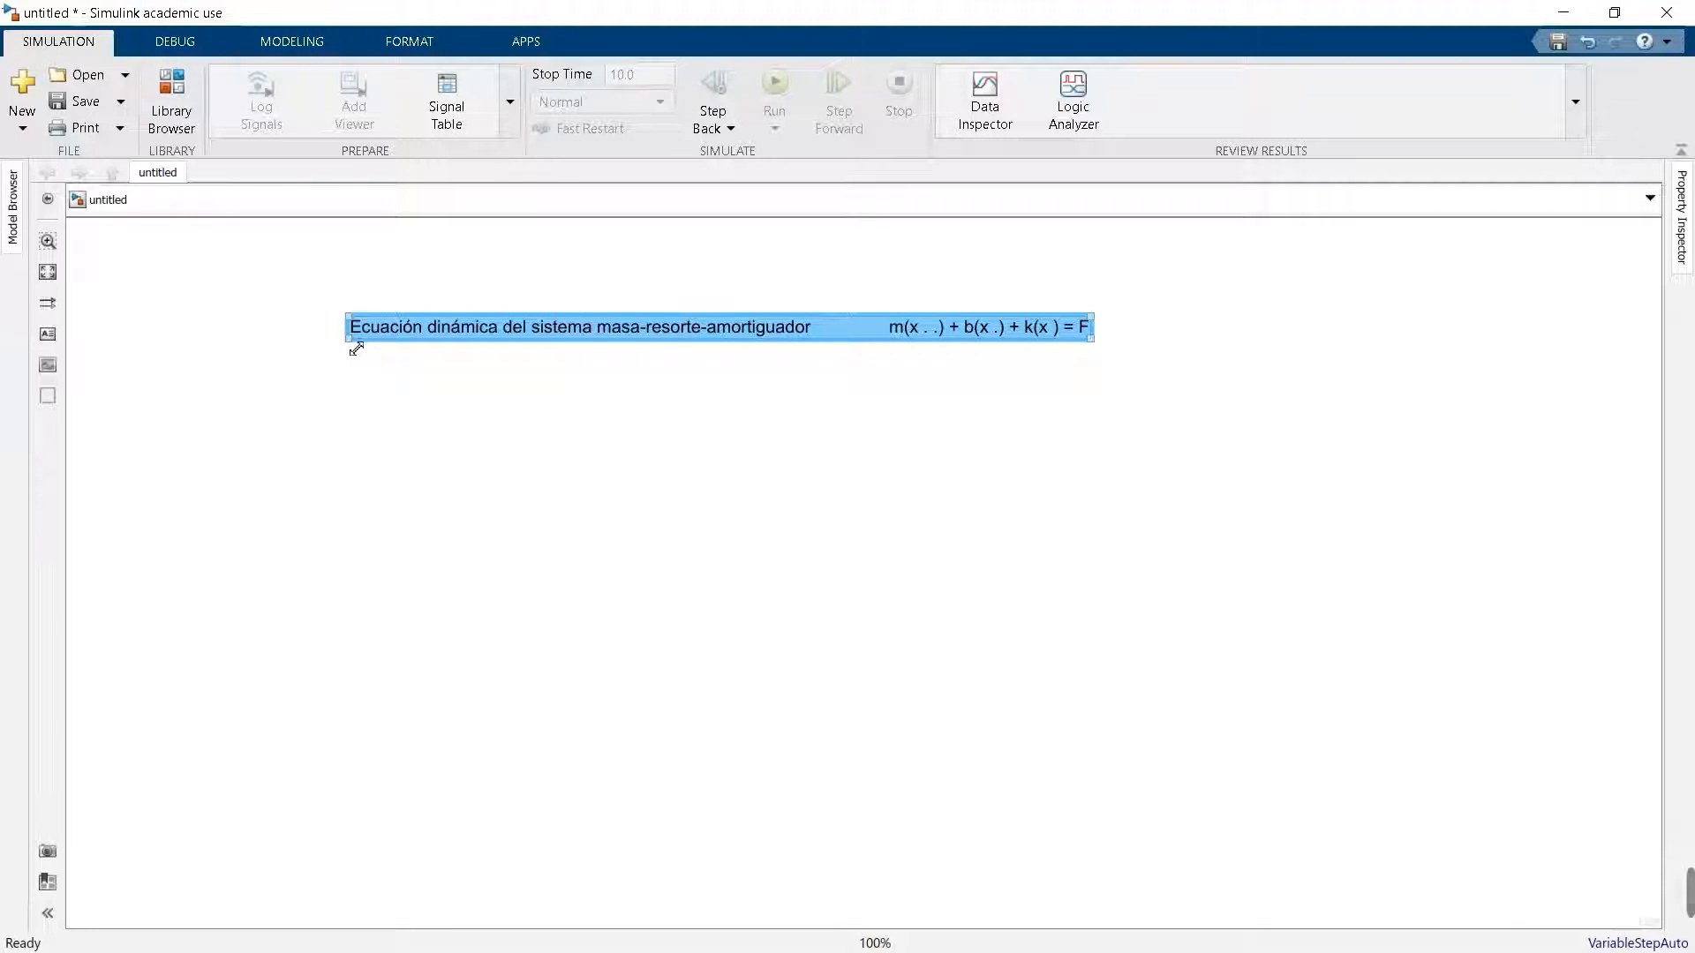
{"action": "mouse_move", "coordinate": [352, 363]}
{"action": "left_mouse_down"}
{"action": "mouse_move", "coordinate": [419, 373]}
{"action": "mouse_move", "coordinate": [370, 380]}
{"action": "mouse_move", "coordinate": [389, 390]}
{"action": "mouse_move", "coordinate": [798, 435]}
{"action": "mouse_move", "coordinate": [582, 450]}
{"action": "left_mouse_up"}
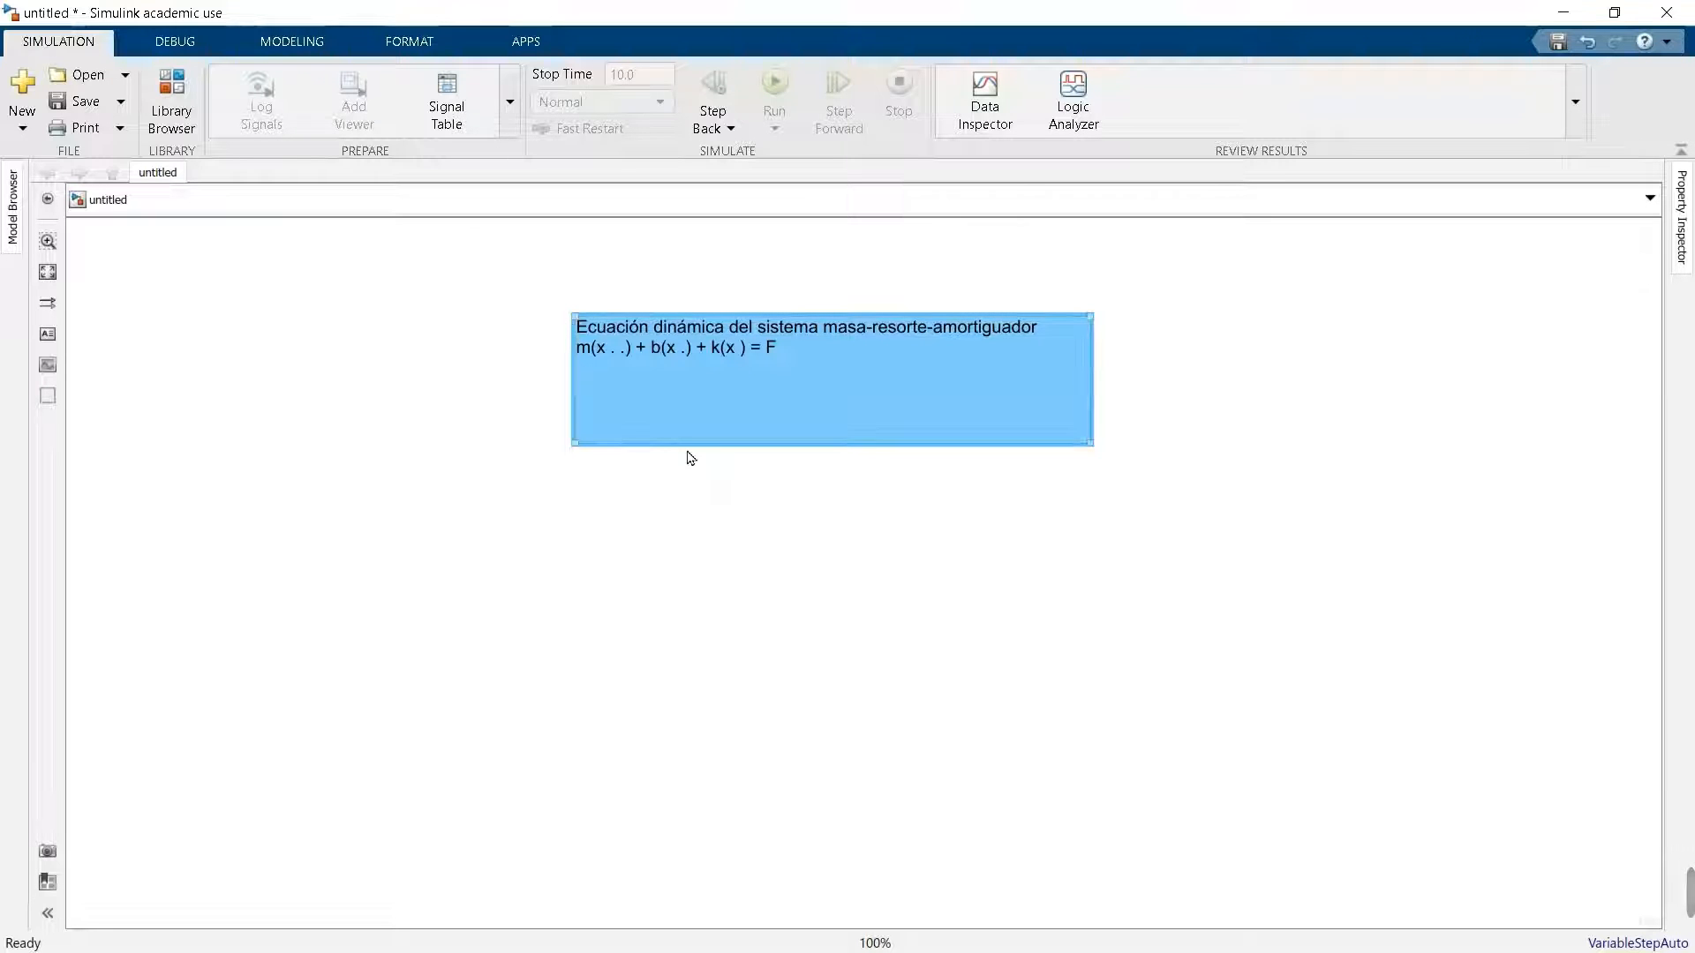
{"action": "left_click_drag", "start_coordinate": [576, 447], "coordinate": [578, 392]}
- Move the annotation up to the middle of the canvas's upper edge and deselect it
{"action": "key", "text": "Right"}
{"action": "key", "text": "Right"}
{"action": "key", "text": "Right"}
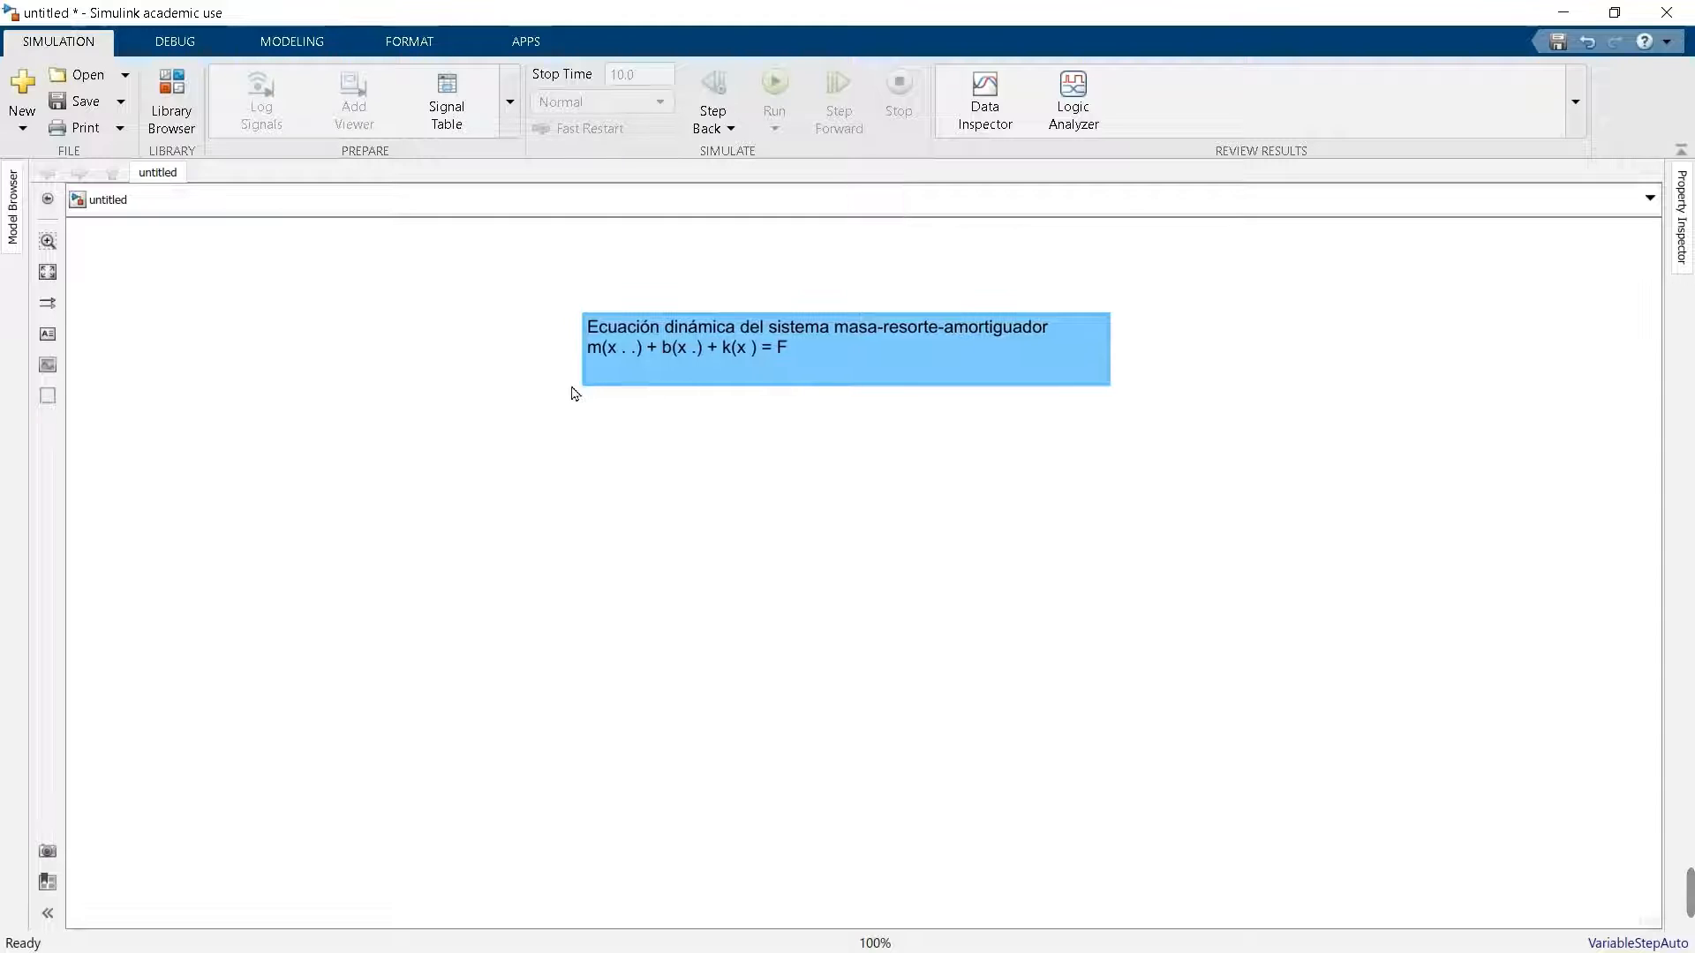
{"action": "key", "text": "Right"}
{"action": "key", "text": "Right"}
{"action": "key", "text": "Right"}
{"action": "key", "text": "Right"}
{"action": "key", "text": "Right"}
{"action": "key", "text": "Right"}
{"action": "key", "text": "Right"}
{"action": "key", "text": "Right"}
{"action": "key", "text": "Right"}
{"action": "key", "text": "Right"}
{"action": "key", "text": "Right"}
{"action": "key", "text": "Right"}
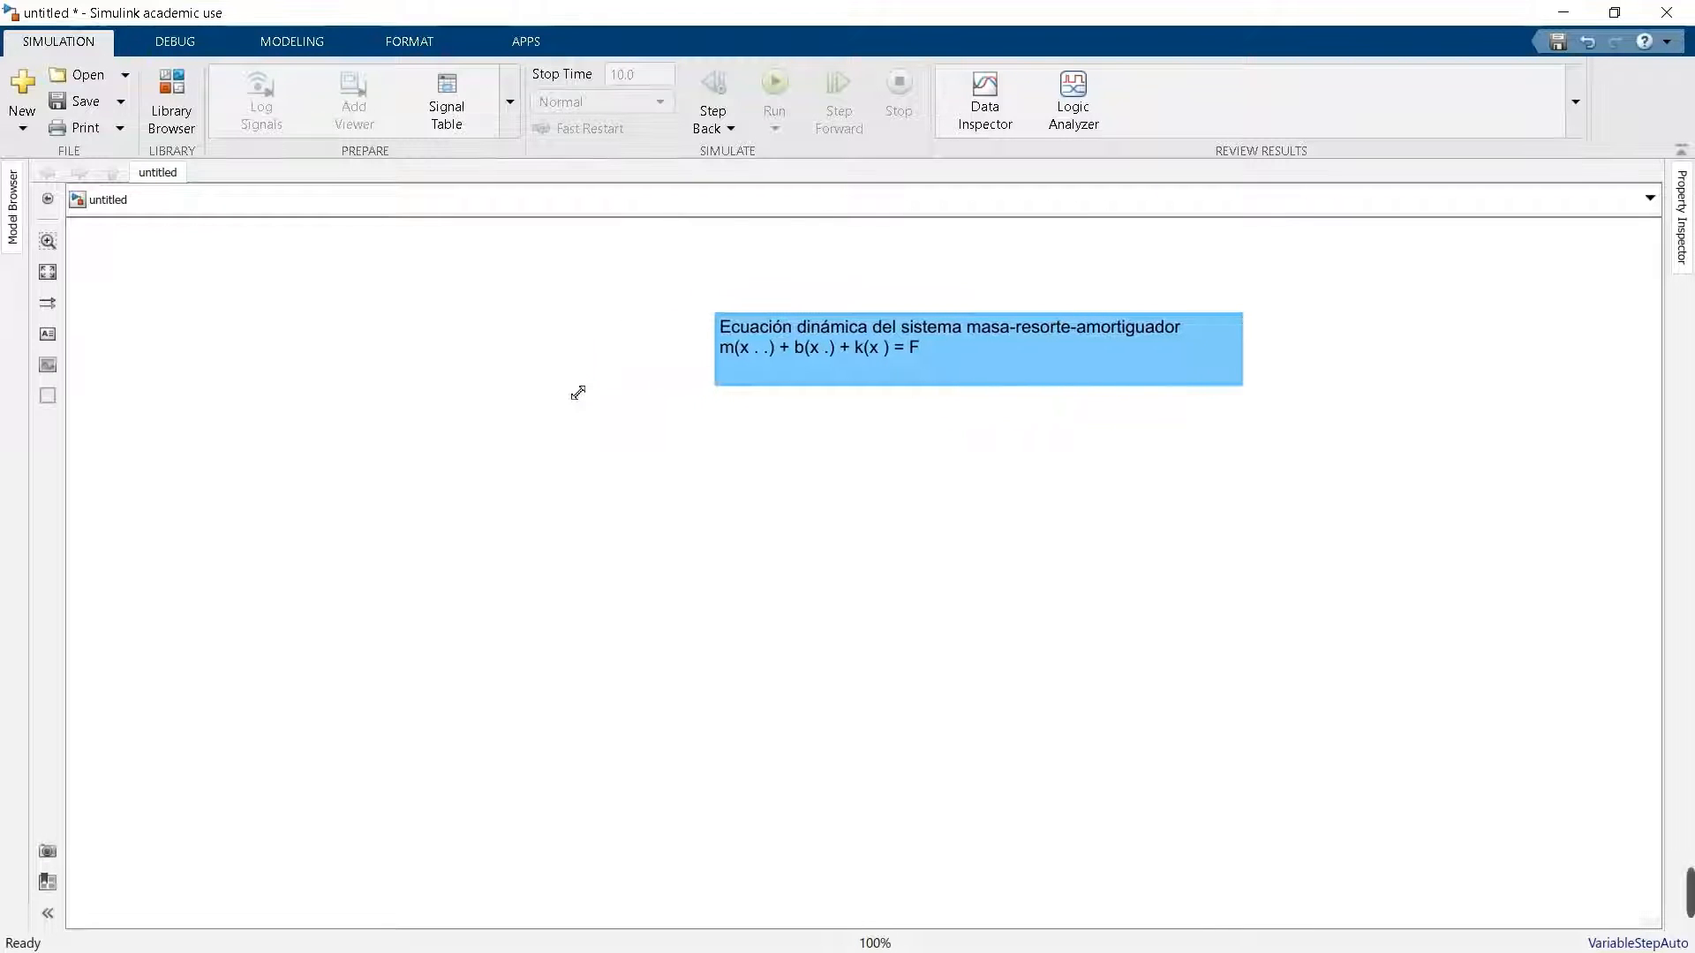
{"action": "key", "text": "Up"}
{"action": "key", "text": "Up"}
{"action": "key", "text": "Up"}
{"action": "key", "text": "Up"}
{"action": "key", "text": "Up"}
{"action": "key", "text": "Up"}
{"action": "key", "text": "Up"}
{"action": "key", "text": "Up"}
{"action": "key", "text": "Left"}
{"action": "key", "text": "Left"}
{"action": "key", "text": "Left"}
{"action": "key", "text": "Left"}
{"action": "key", "text": "Left"}
{"action": "key", "text": "Left"}
{"action": "key", "text": "Left"}
{"action": "key", "text": "Left"}
{"action": "key", "text": "Left"}
{"action": "key", "text": "Left"}
{"action": "key", "text": "Left"}
{"action": "key", "text": "Left"}
{"action": "key", "text": "Left"}
{"action": "key", "text": "Left"}
{"action": "key", "text": "Left"}
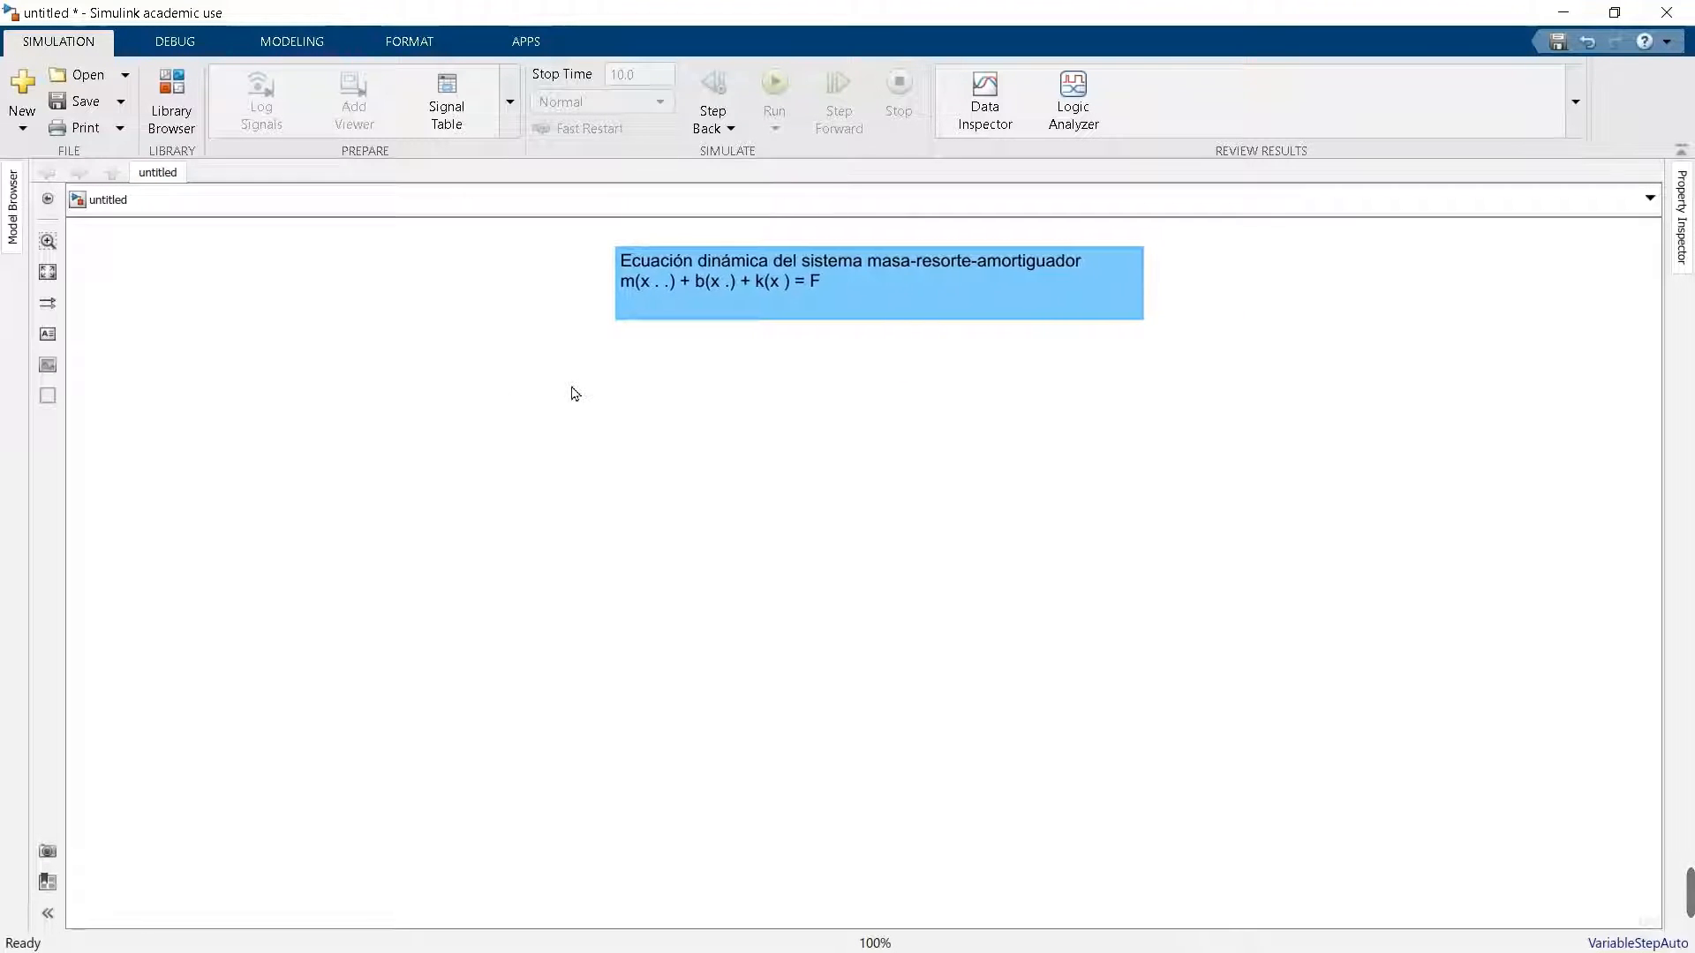
{"action": "key", "text": "Up"}
{"action": "key", "text": "Up"}
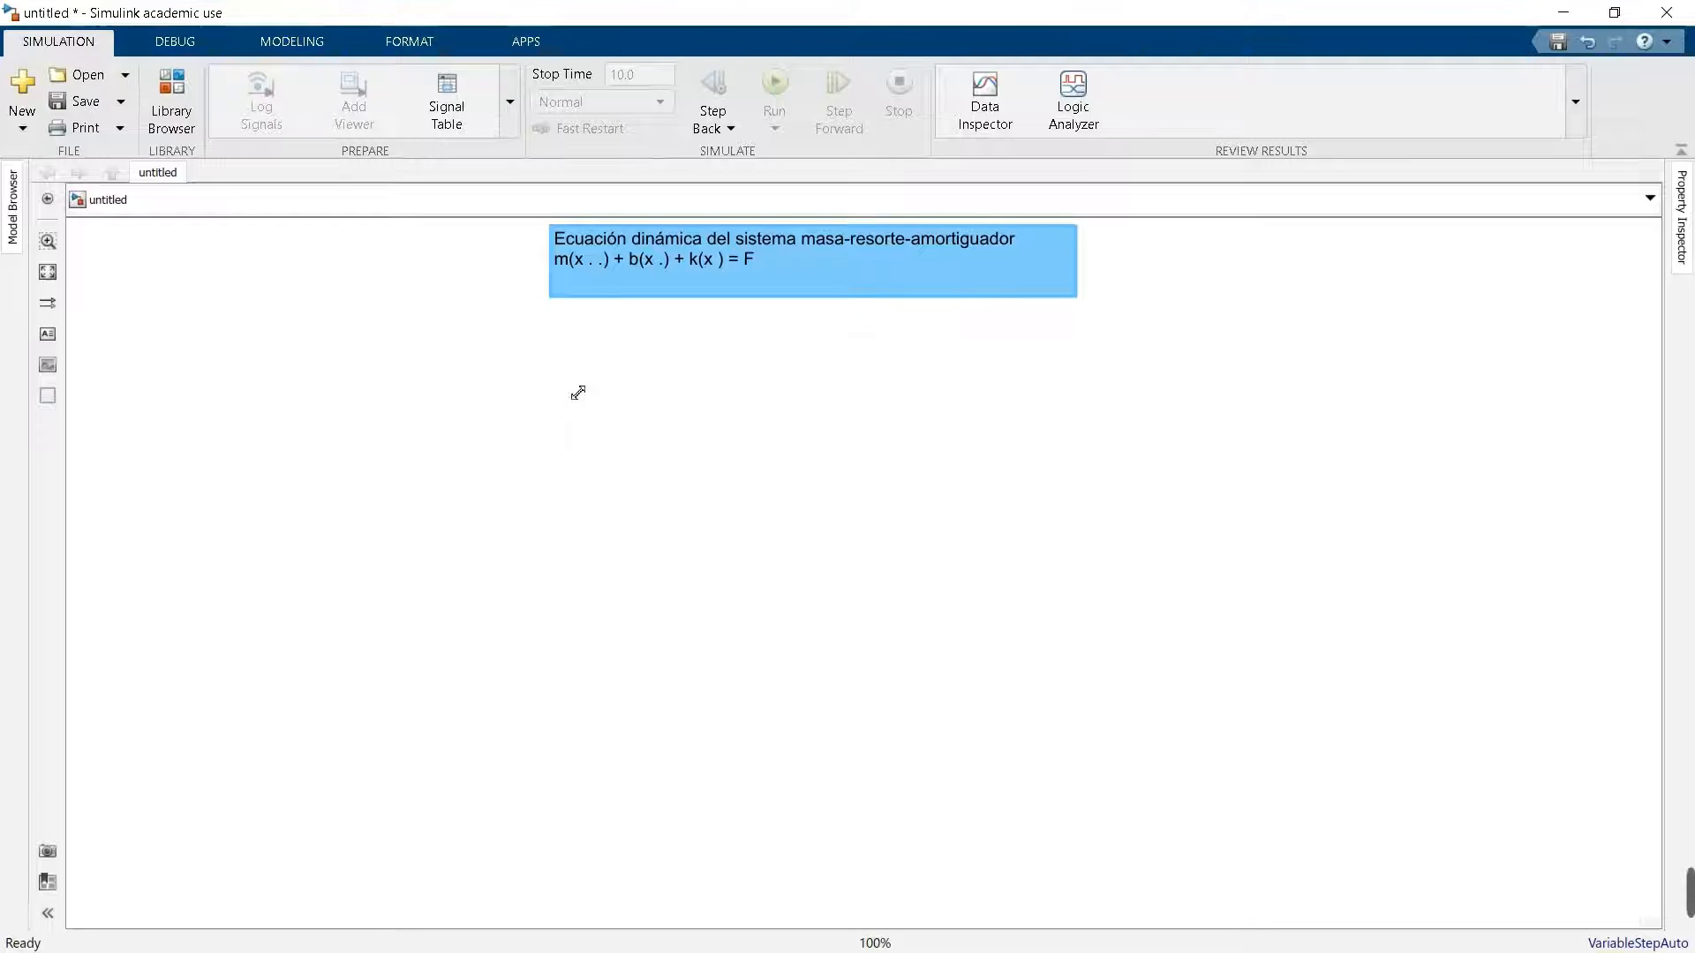
{"action": "key", "text": "Down"}
{"action": "key", "text": "Down"}
{"action": "key", "text": "Down"}
{"action": "left_click", "coordinate": [578, 392]}
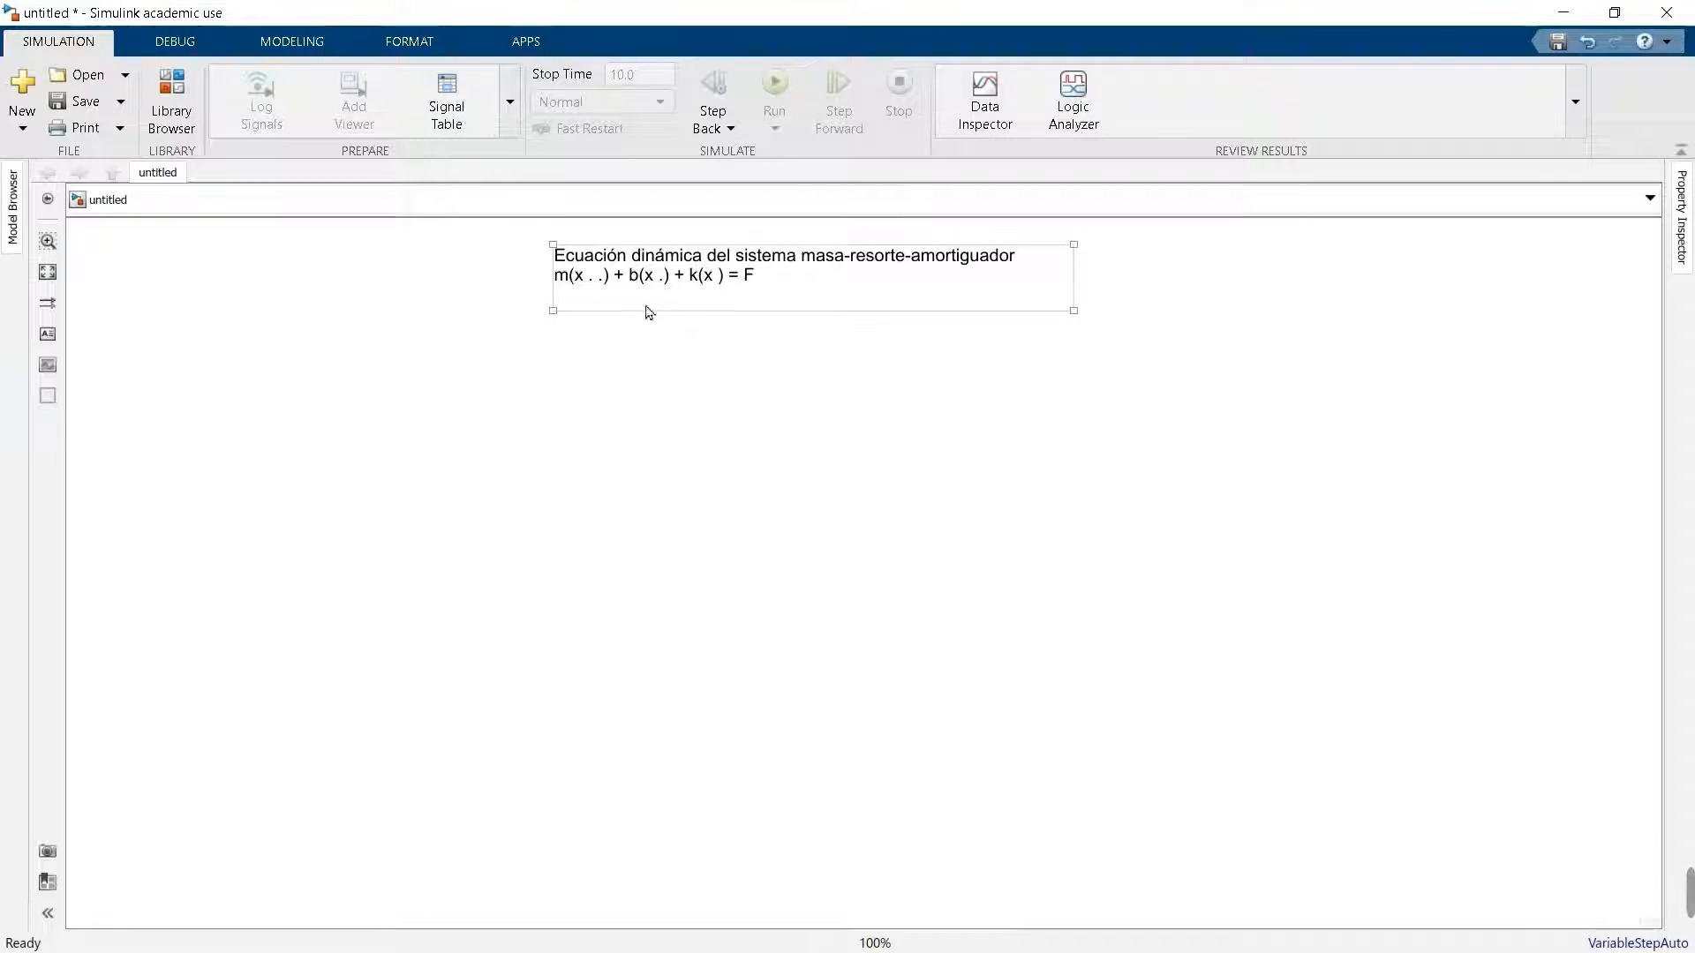
- Insert a blank line between the title and the equation in the annotation and finish editing it
{"action": "left_click", "coordinate": [797, 273]}
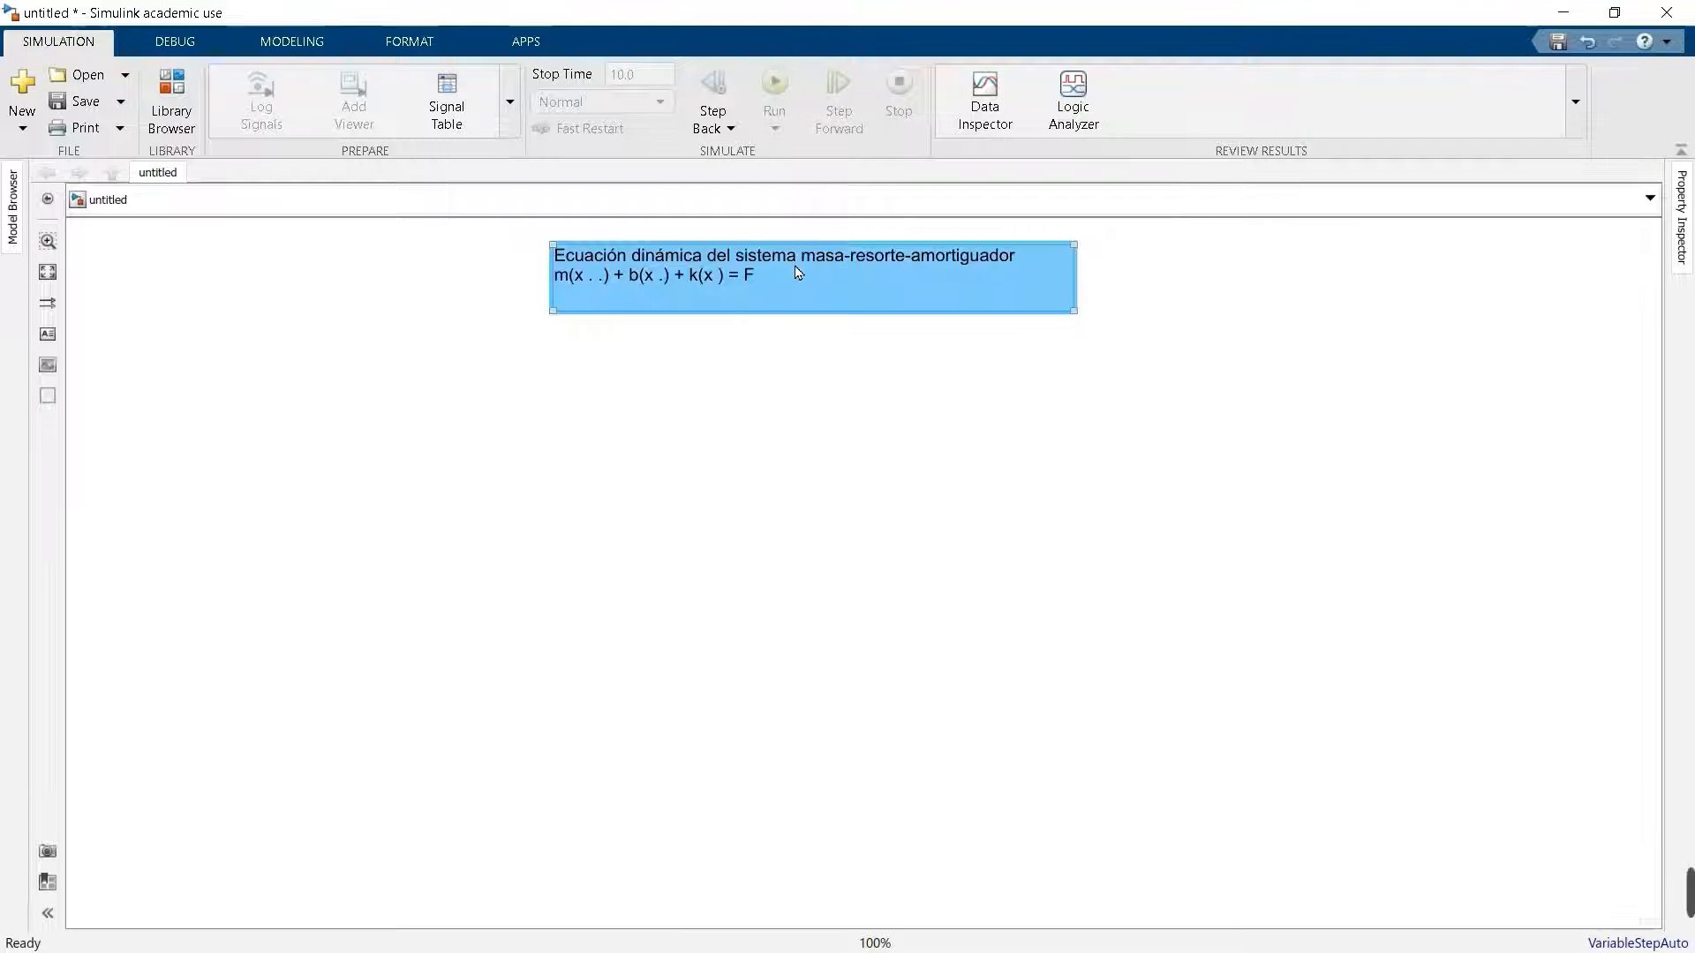
{"action": "left_click", "coordinate": [1034, 269]}
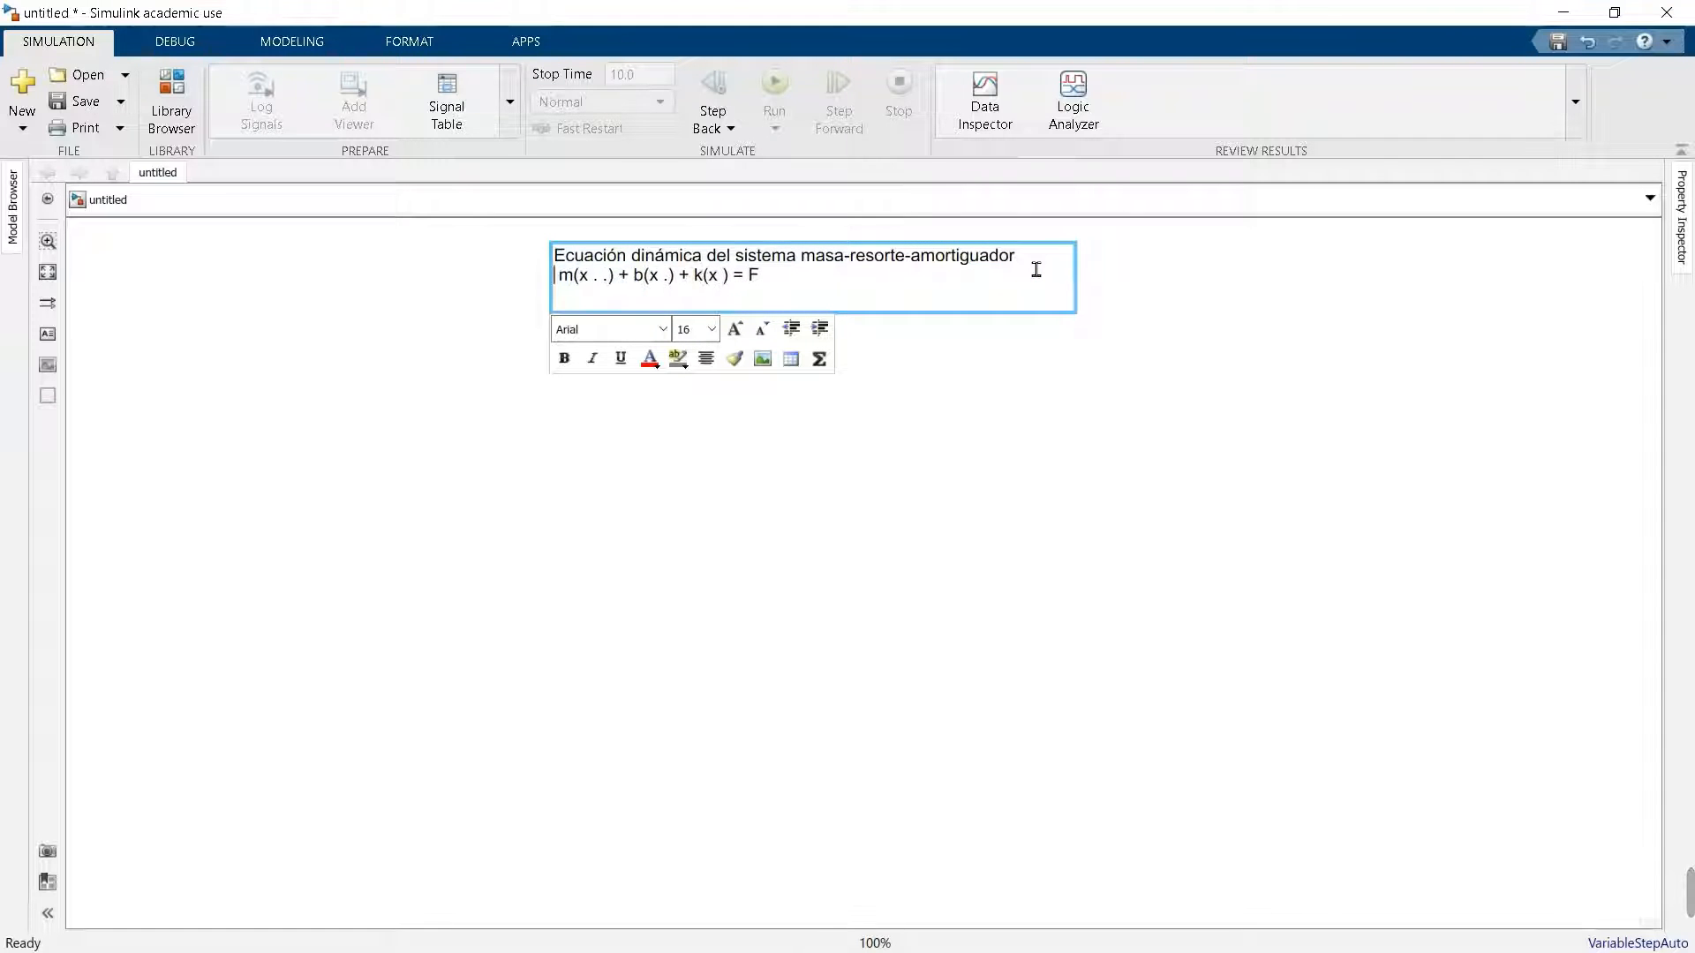
{"action": "key", "text": "Return"}
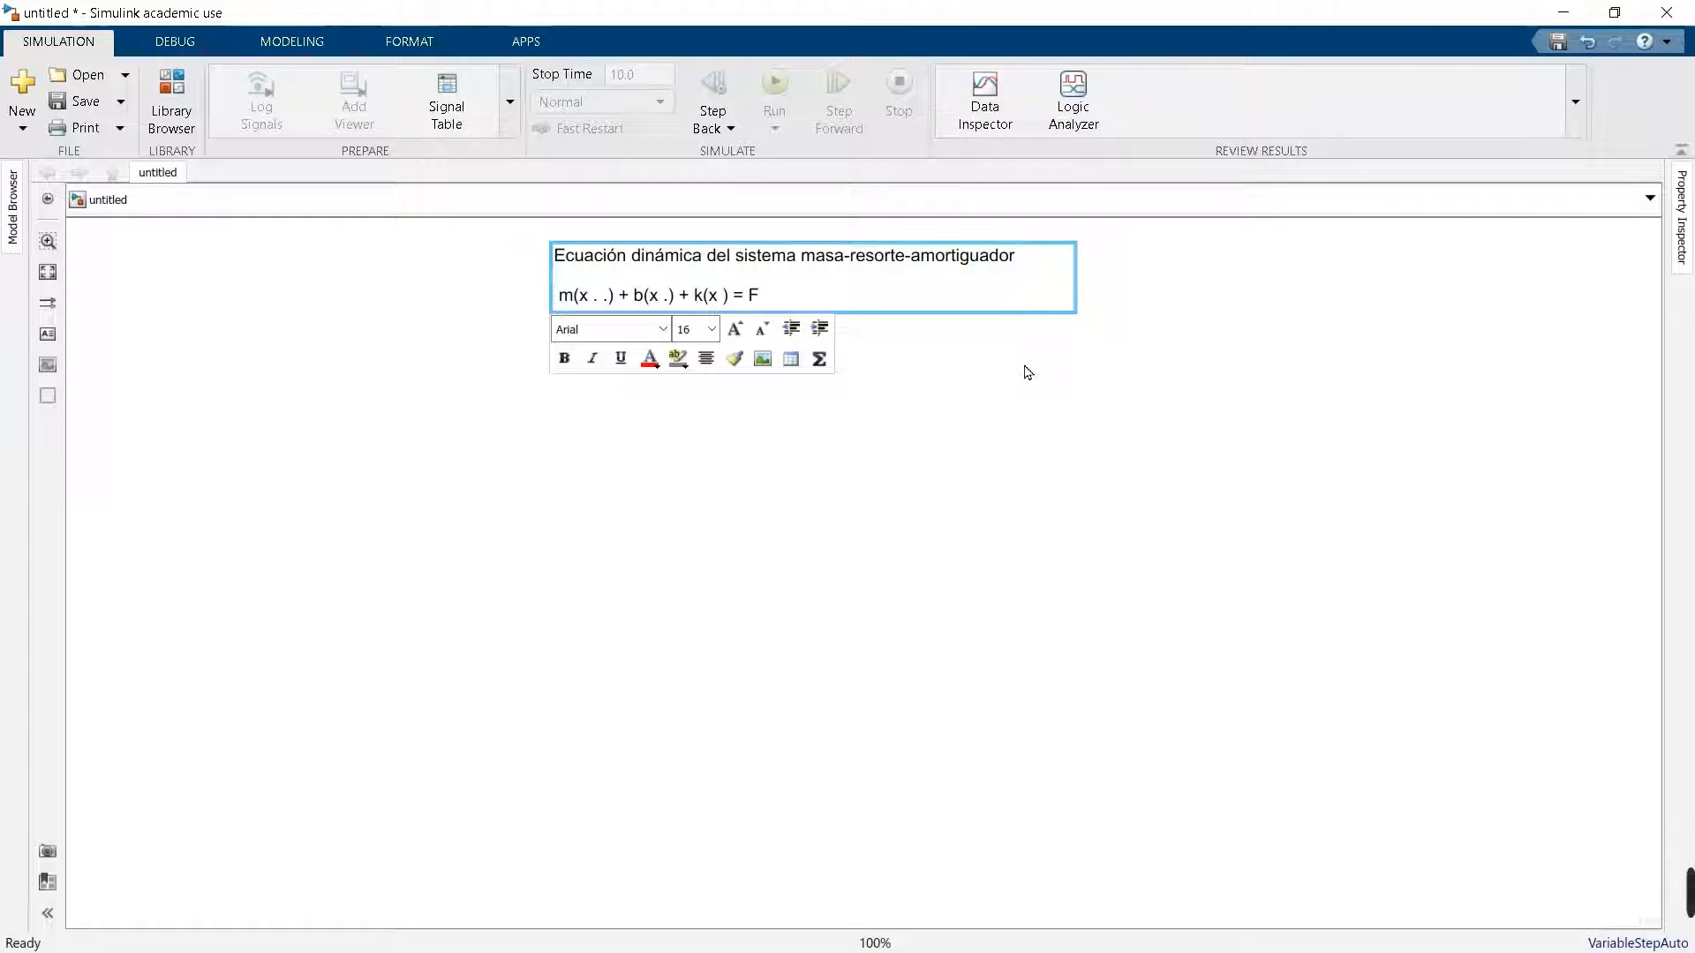
{"action": "key", "text": "Escape"}
{"action": "left_click", "coordinate": [1094, 334]}
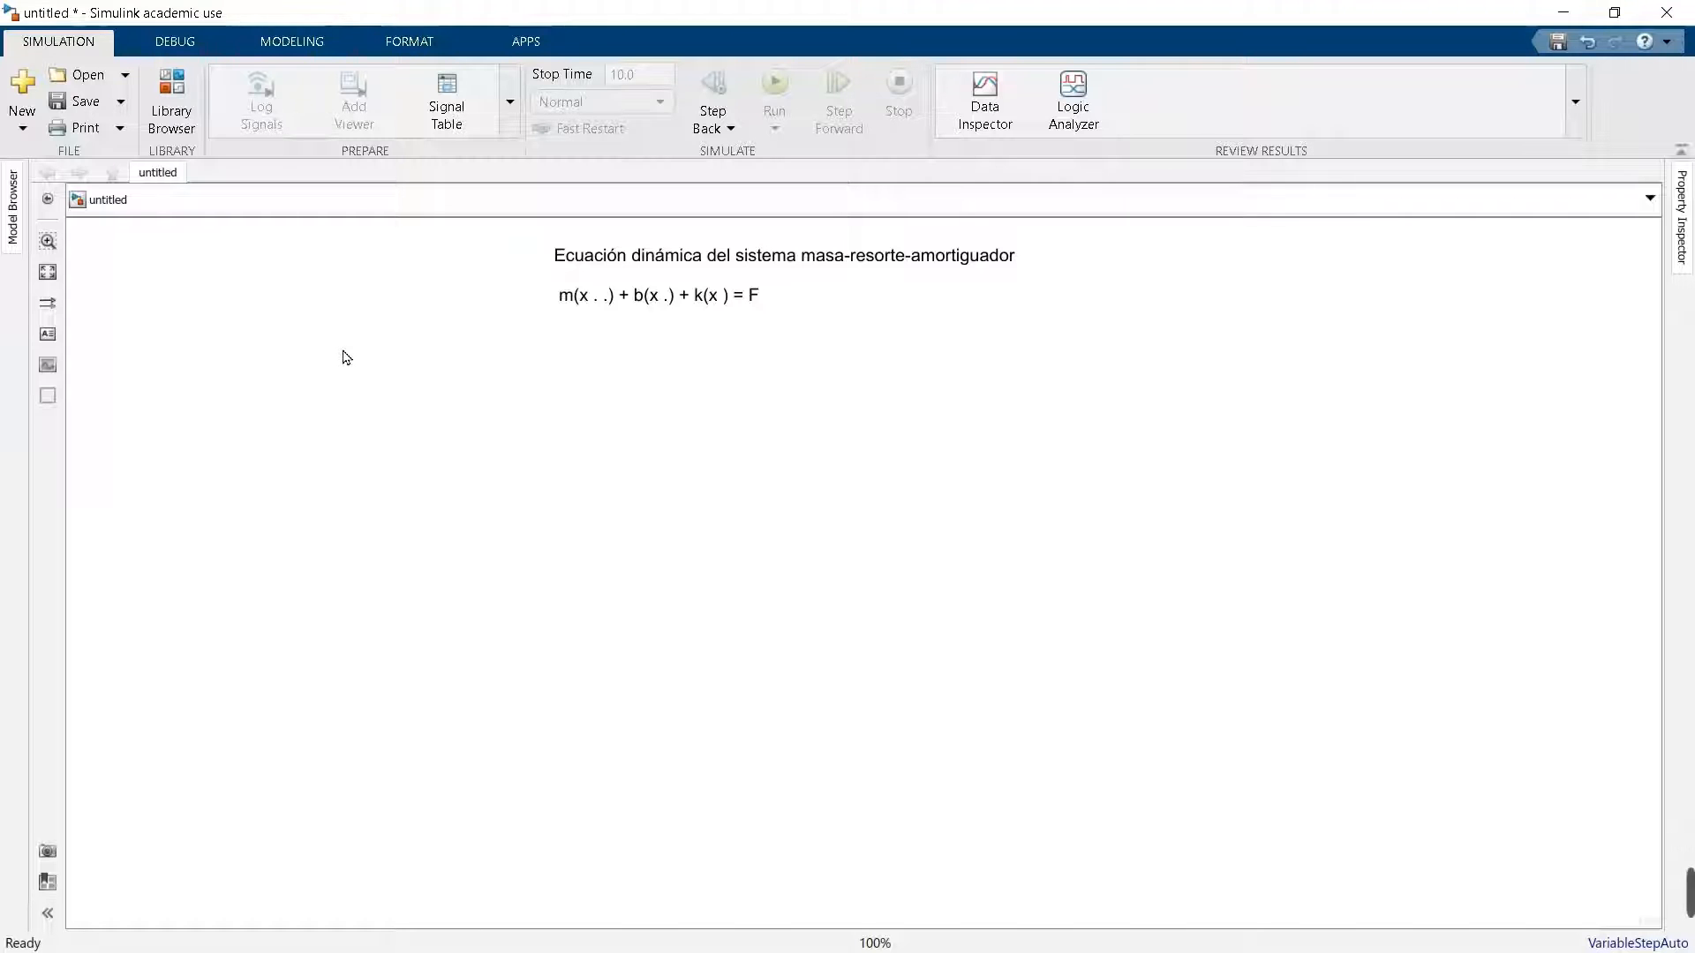
- Bring up the Library Browser, move it aside to uncover the equation, and return to the model canvas
{"action": "left_click", "coordinate": [563, 307]}
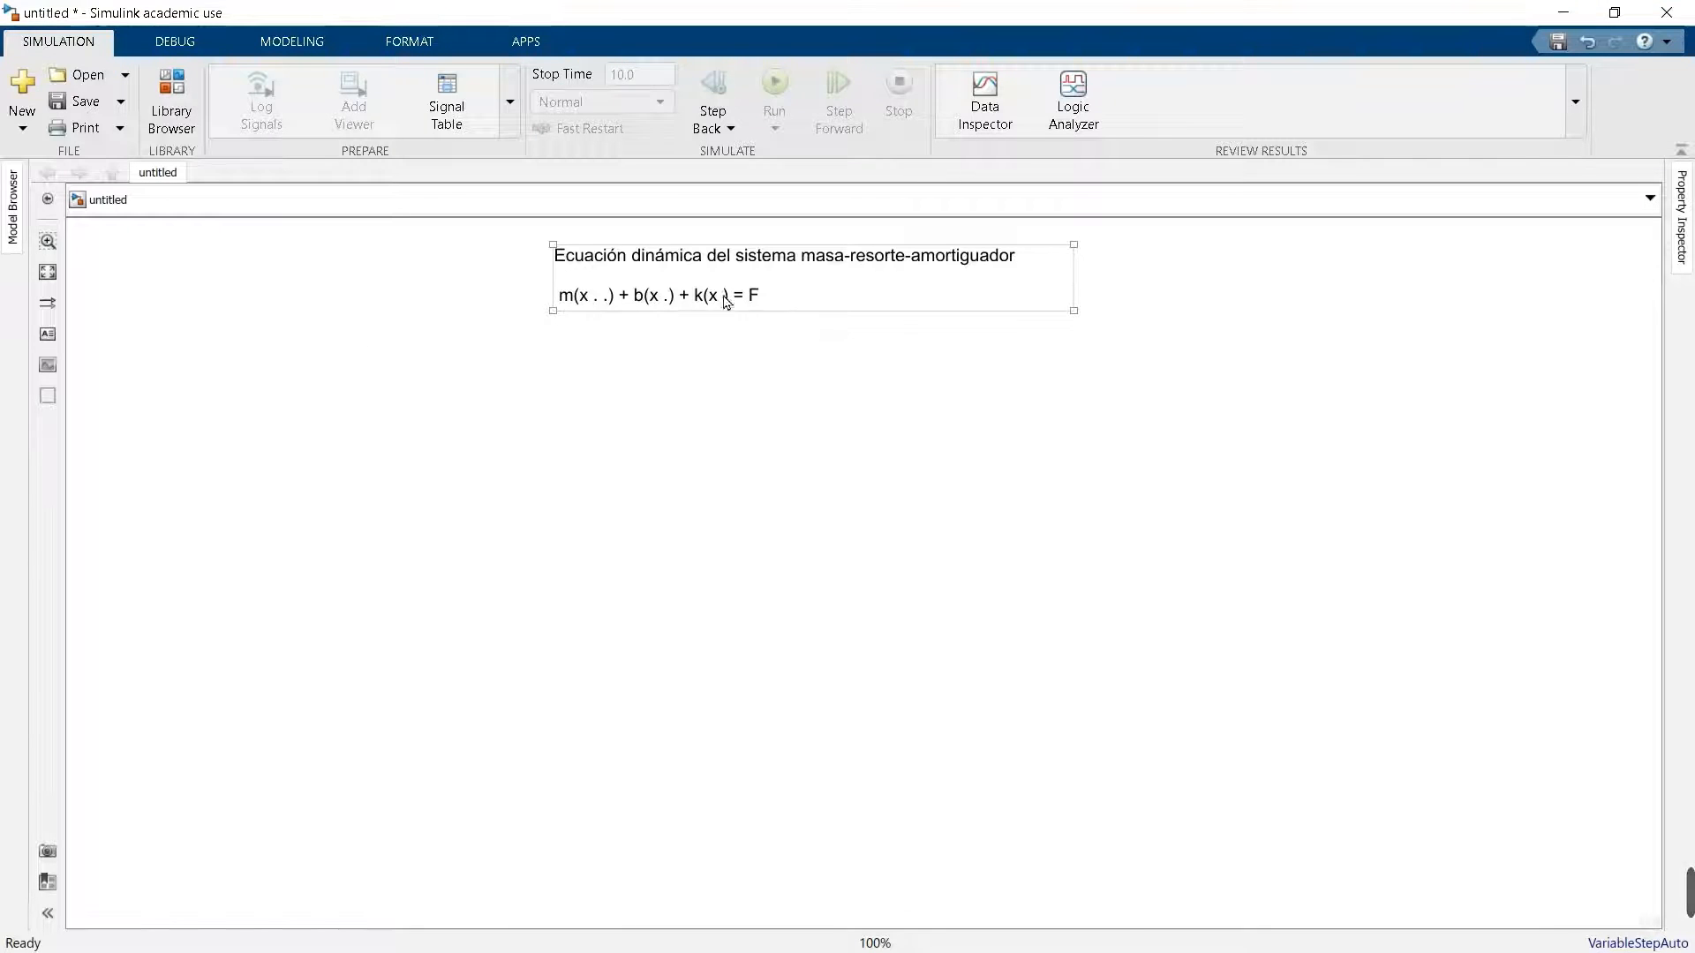
{"action": "left_click", "coordinate": [586, 315]}
{"action": "left_click", "coordinate": [172, 95]}
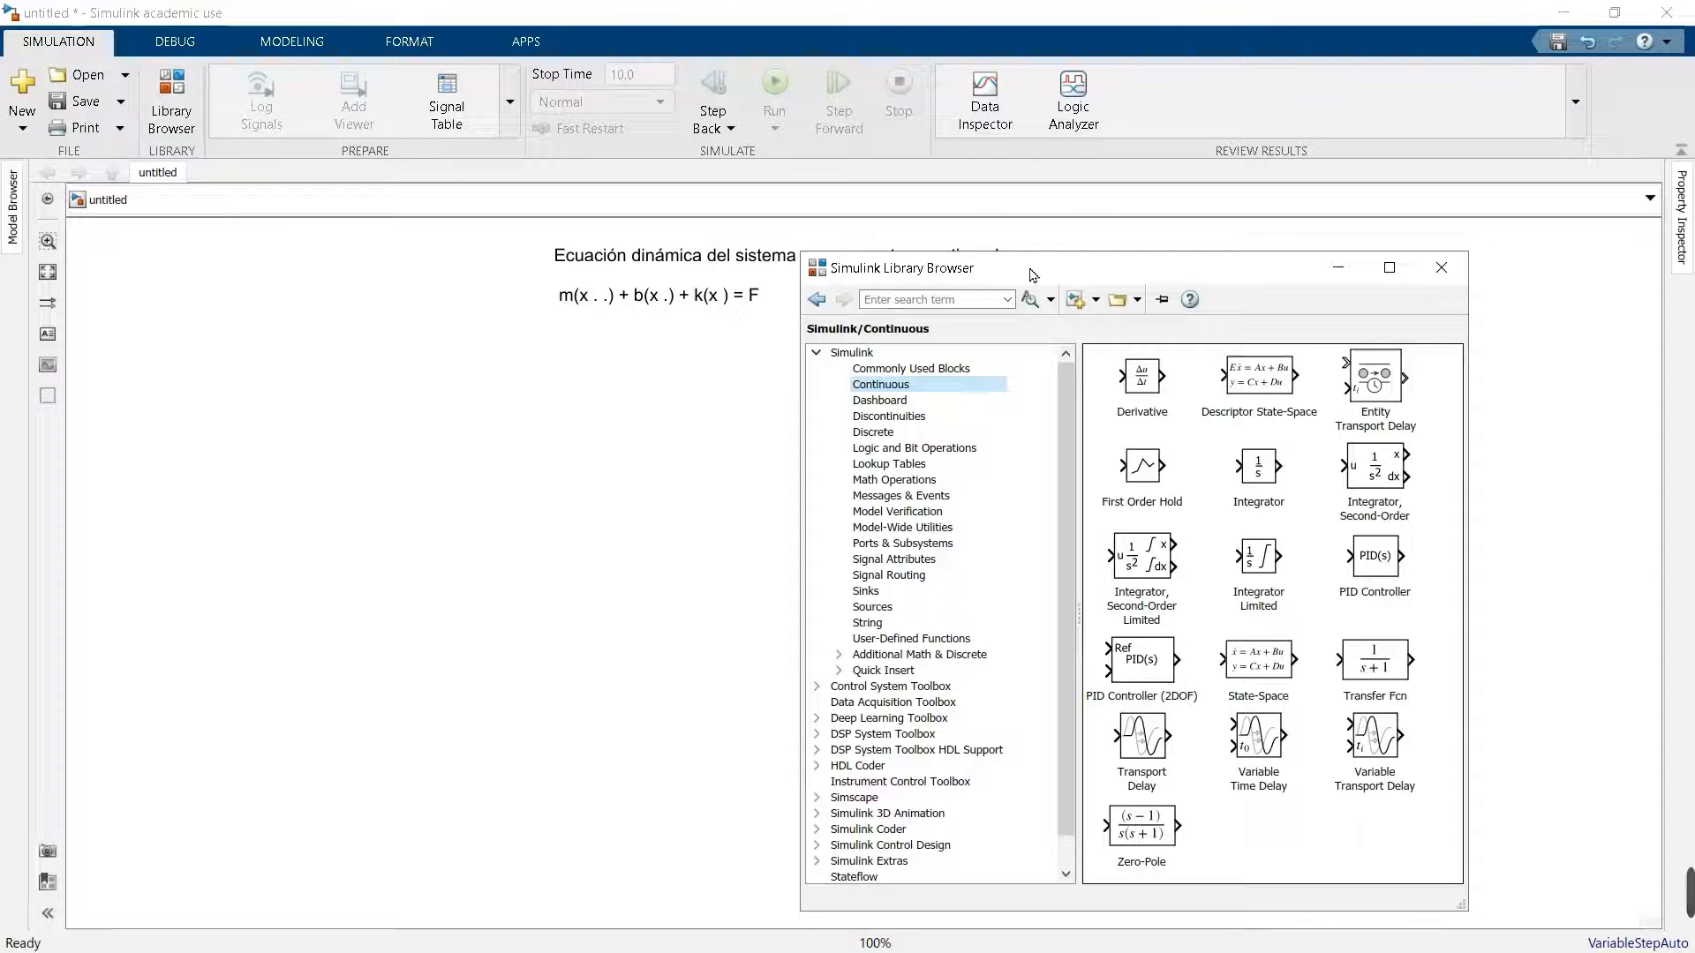
{"action": "left_click_drag", "start_coordinate": [1030, 275], "coordinate": [1177, 214]}
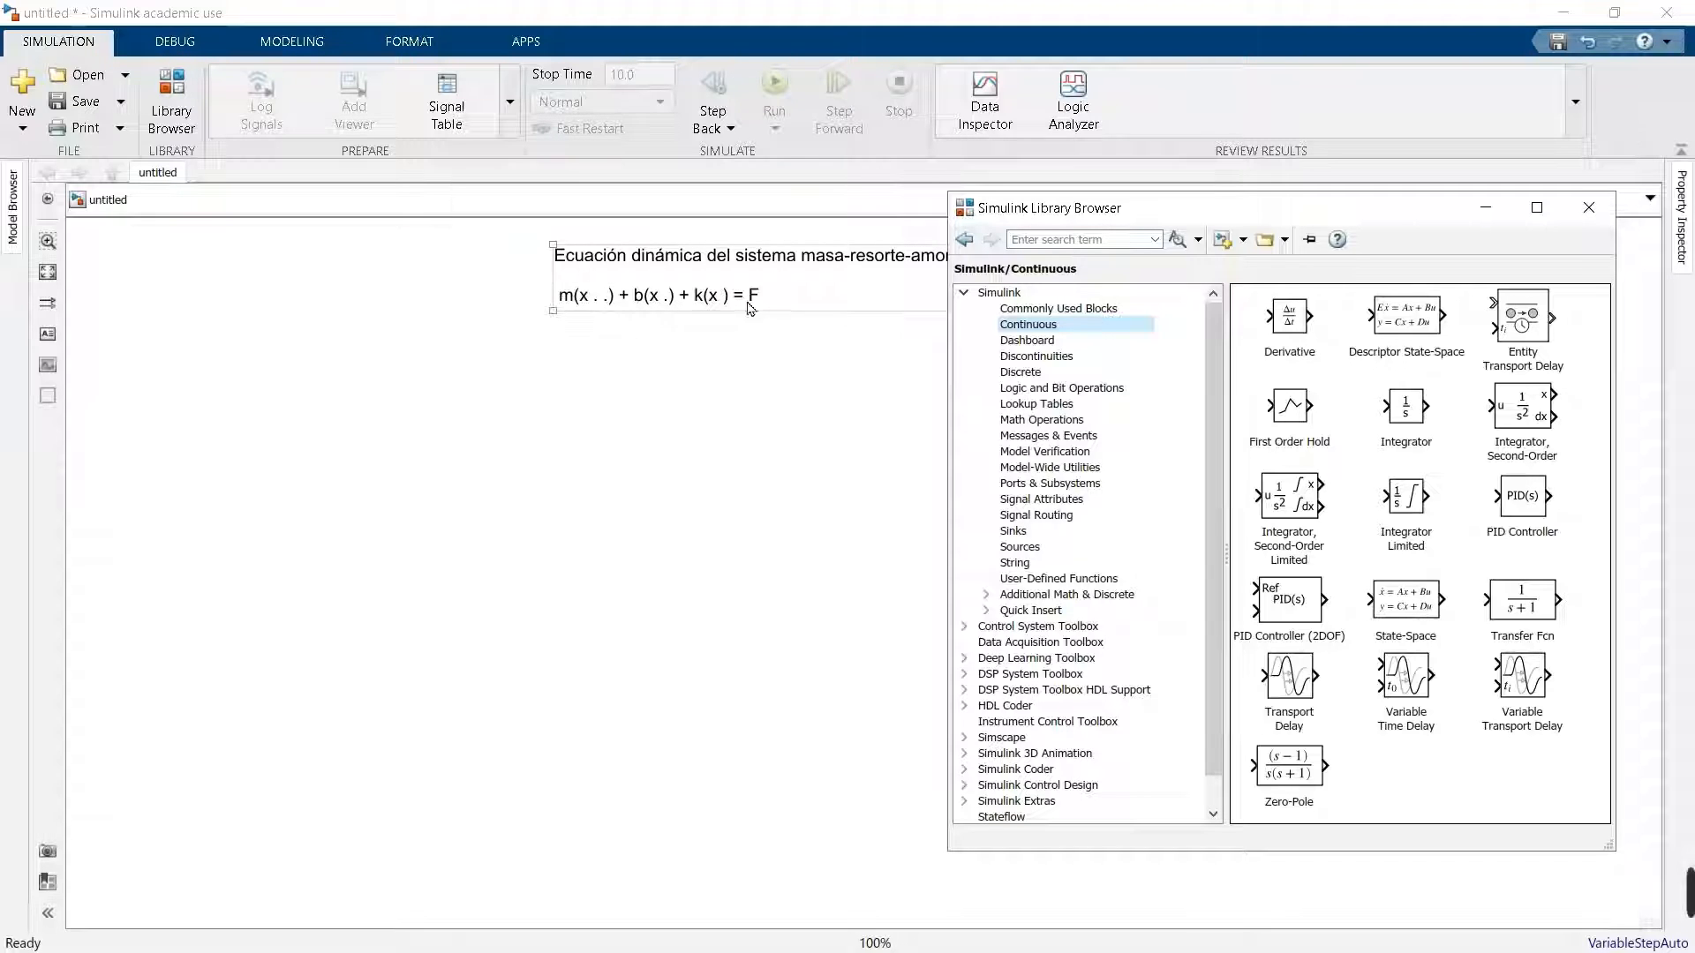
{"action": "left_click", "coordinate": [889, 407]}
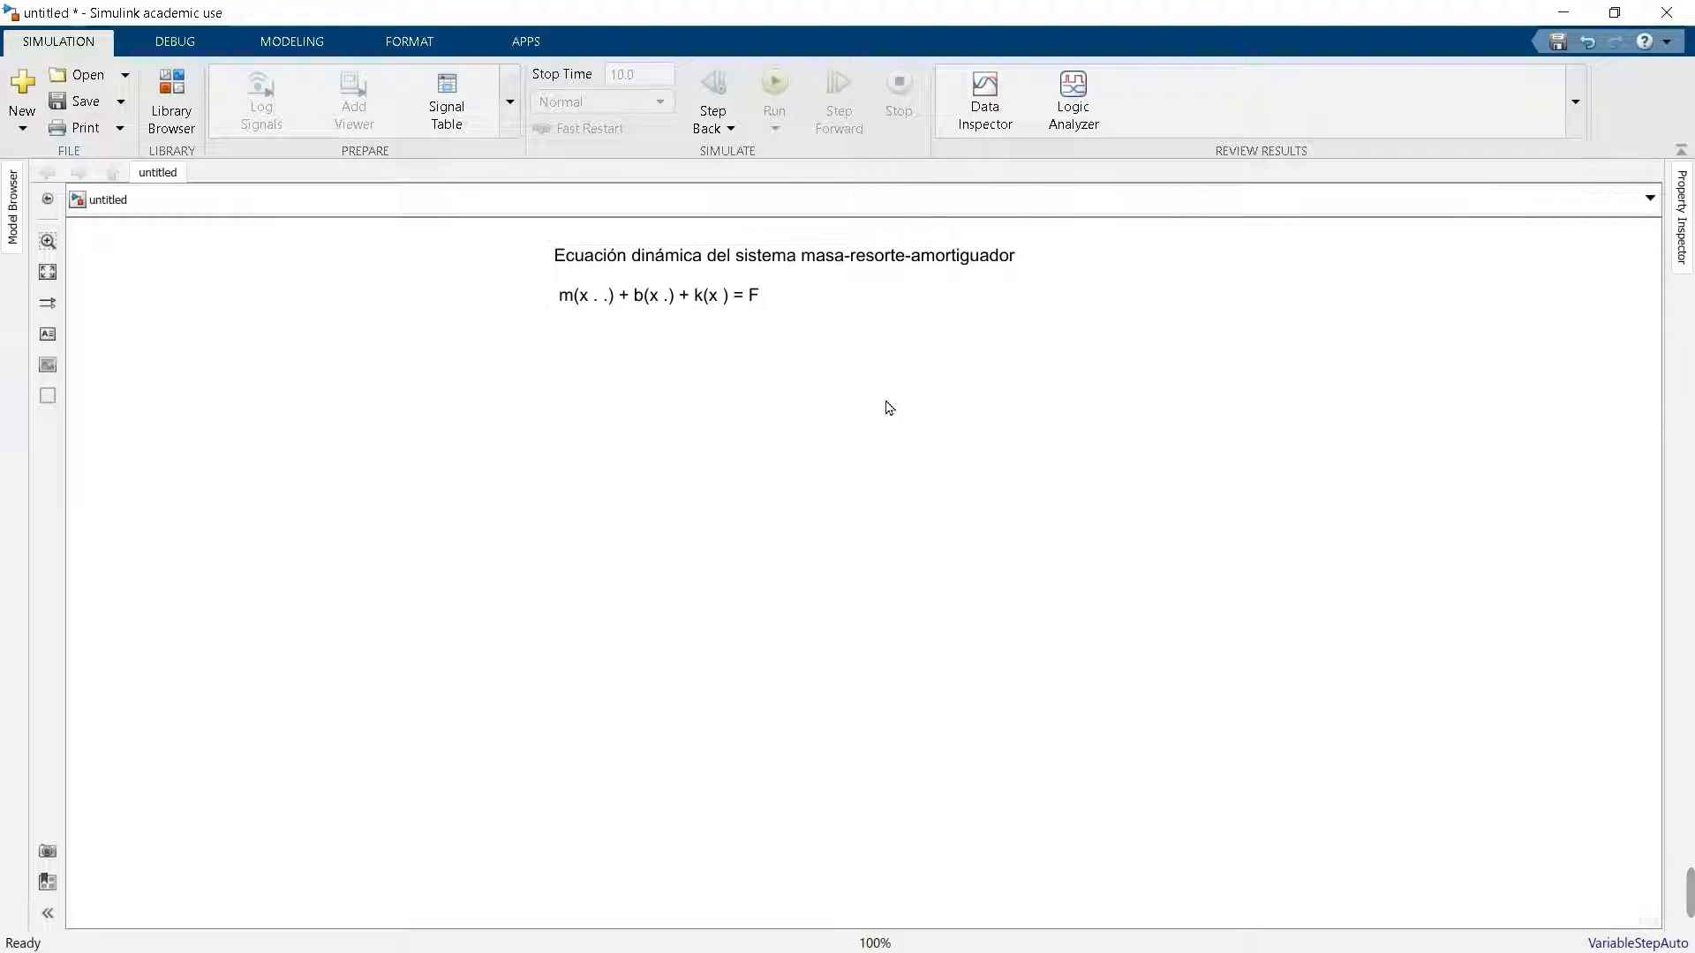
{"action": "left_click", "coordinate": [591, 300]}
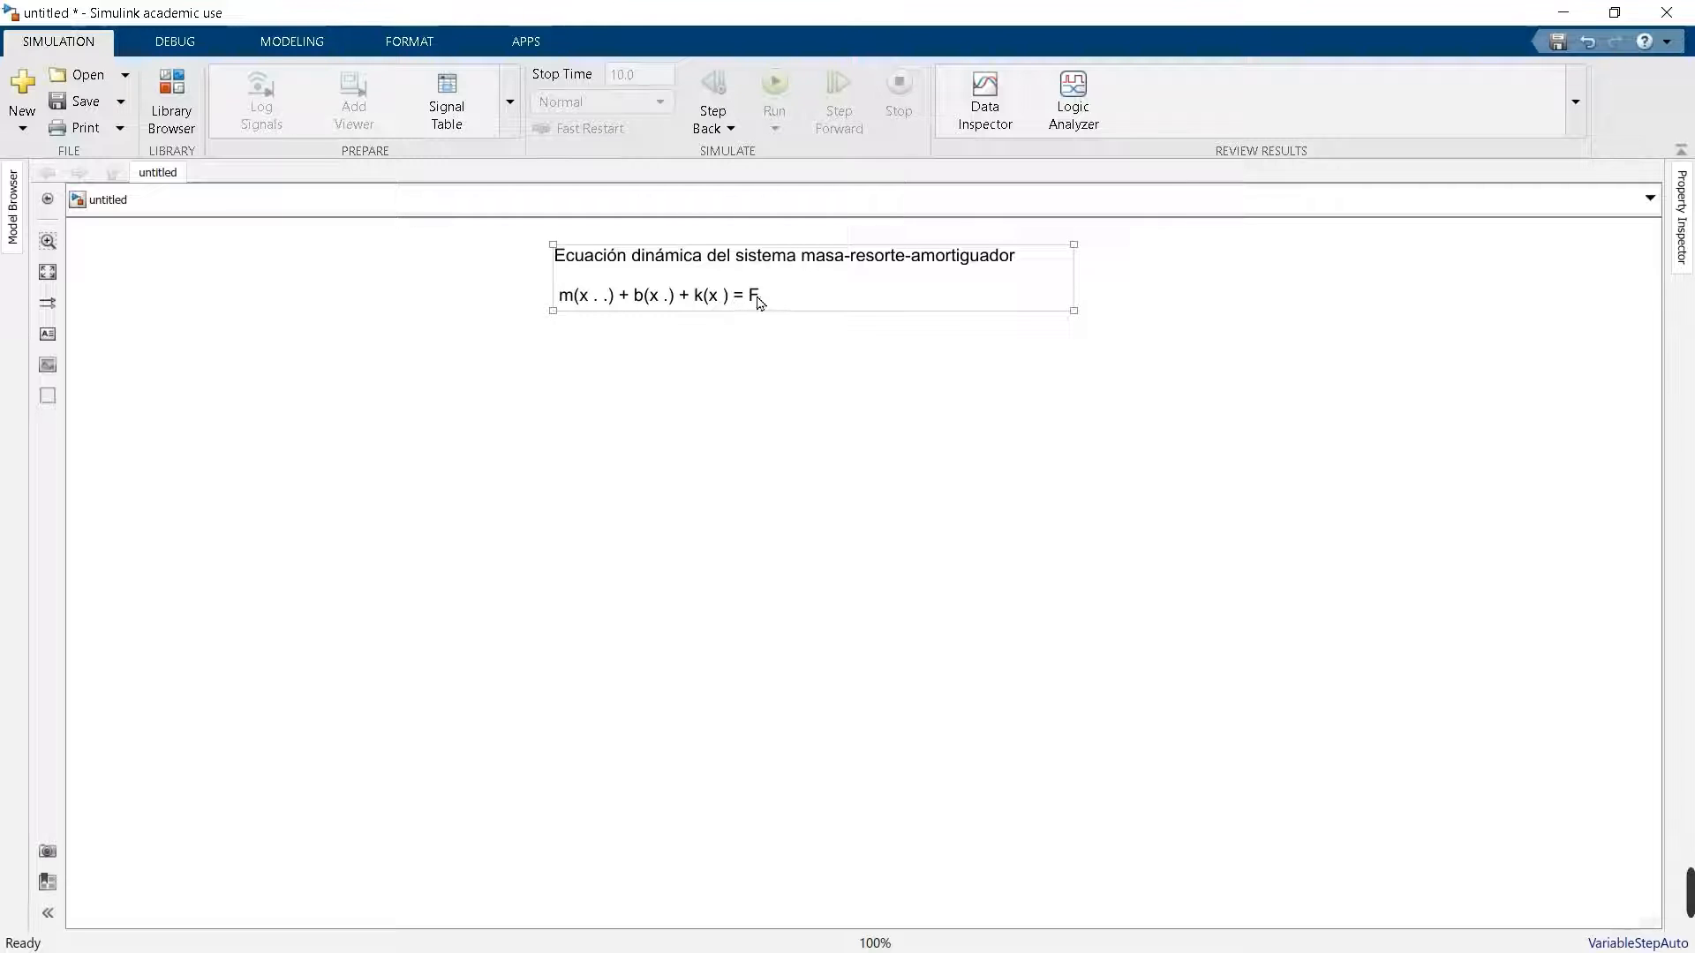
{"action": "left_click", "coordinate": [723, 355]}
{"action": "left_click", "coordinate": [558, 272]}
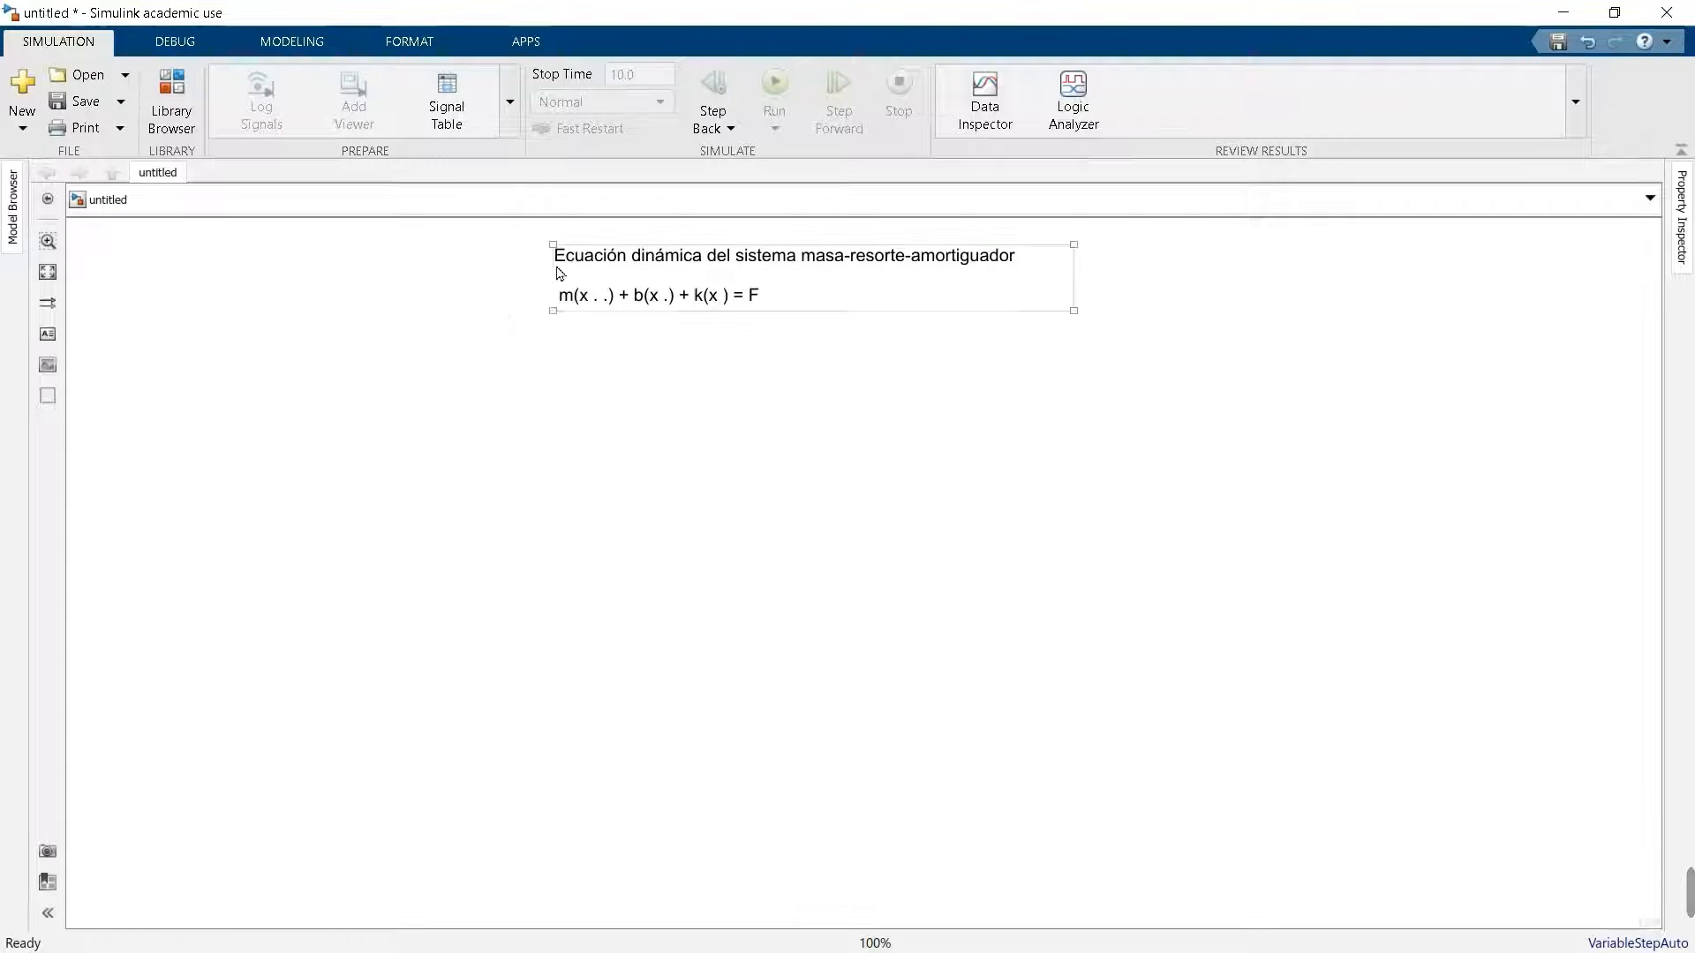
- Add an Add block from the Math Operations library to the canvas, below the equation annotation
{"action": "left_click", "coordinate": [639, 289]}
{"action": "left_click", "coordinate": [653, 679]}
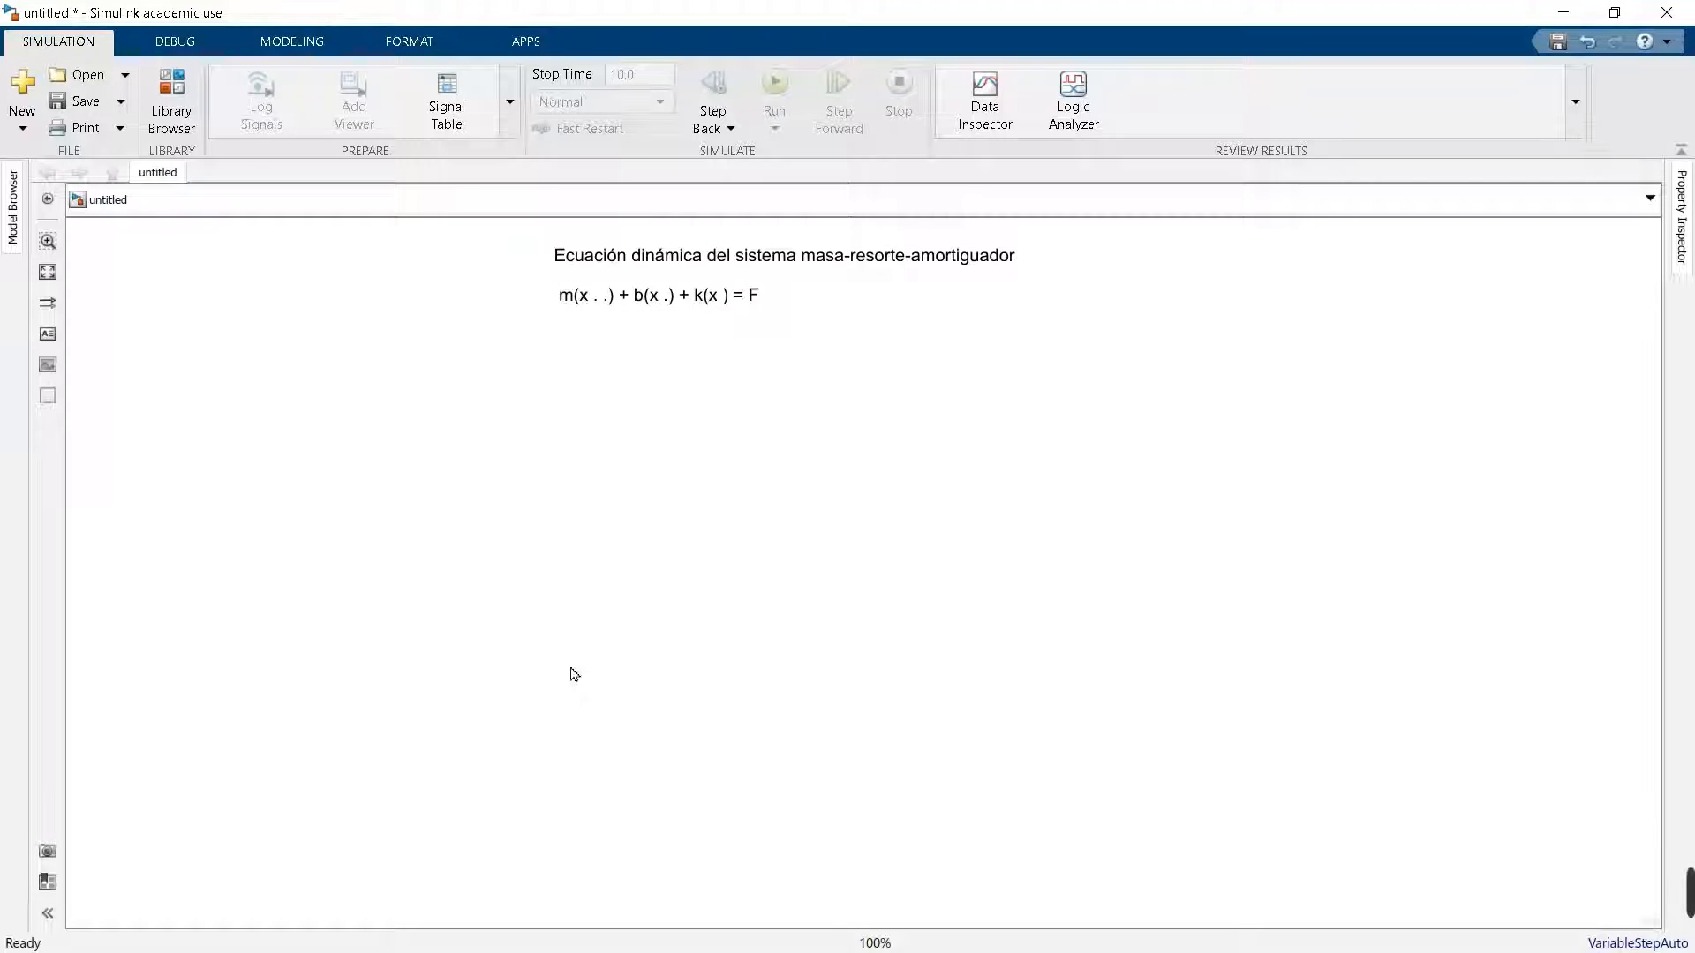
{"action": "left_click", "coordinate": [181, 90]}
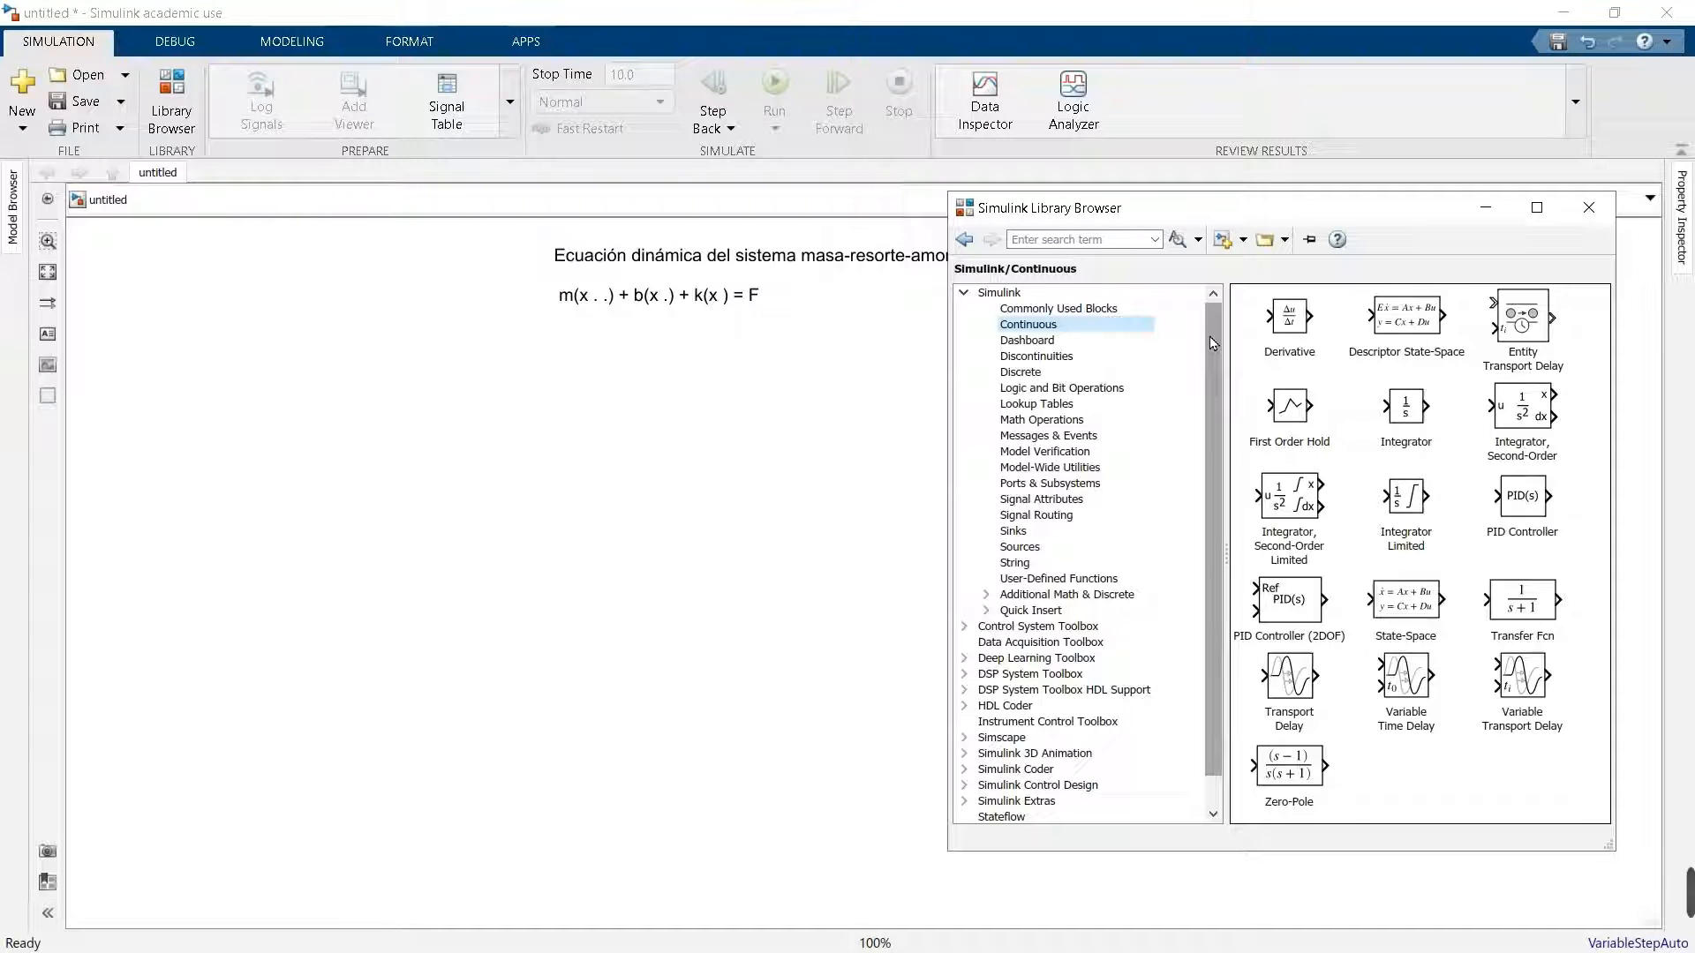
{"action": "left_click", "coordinate": [1100, 421]}
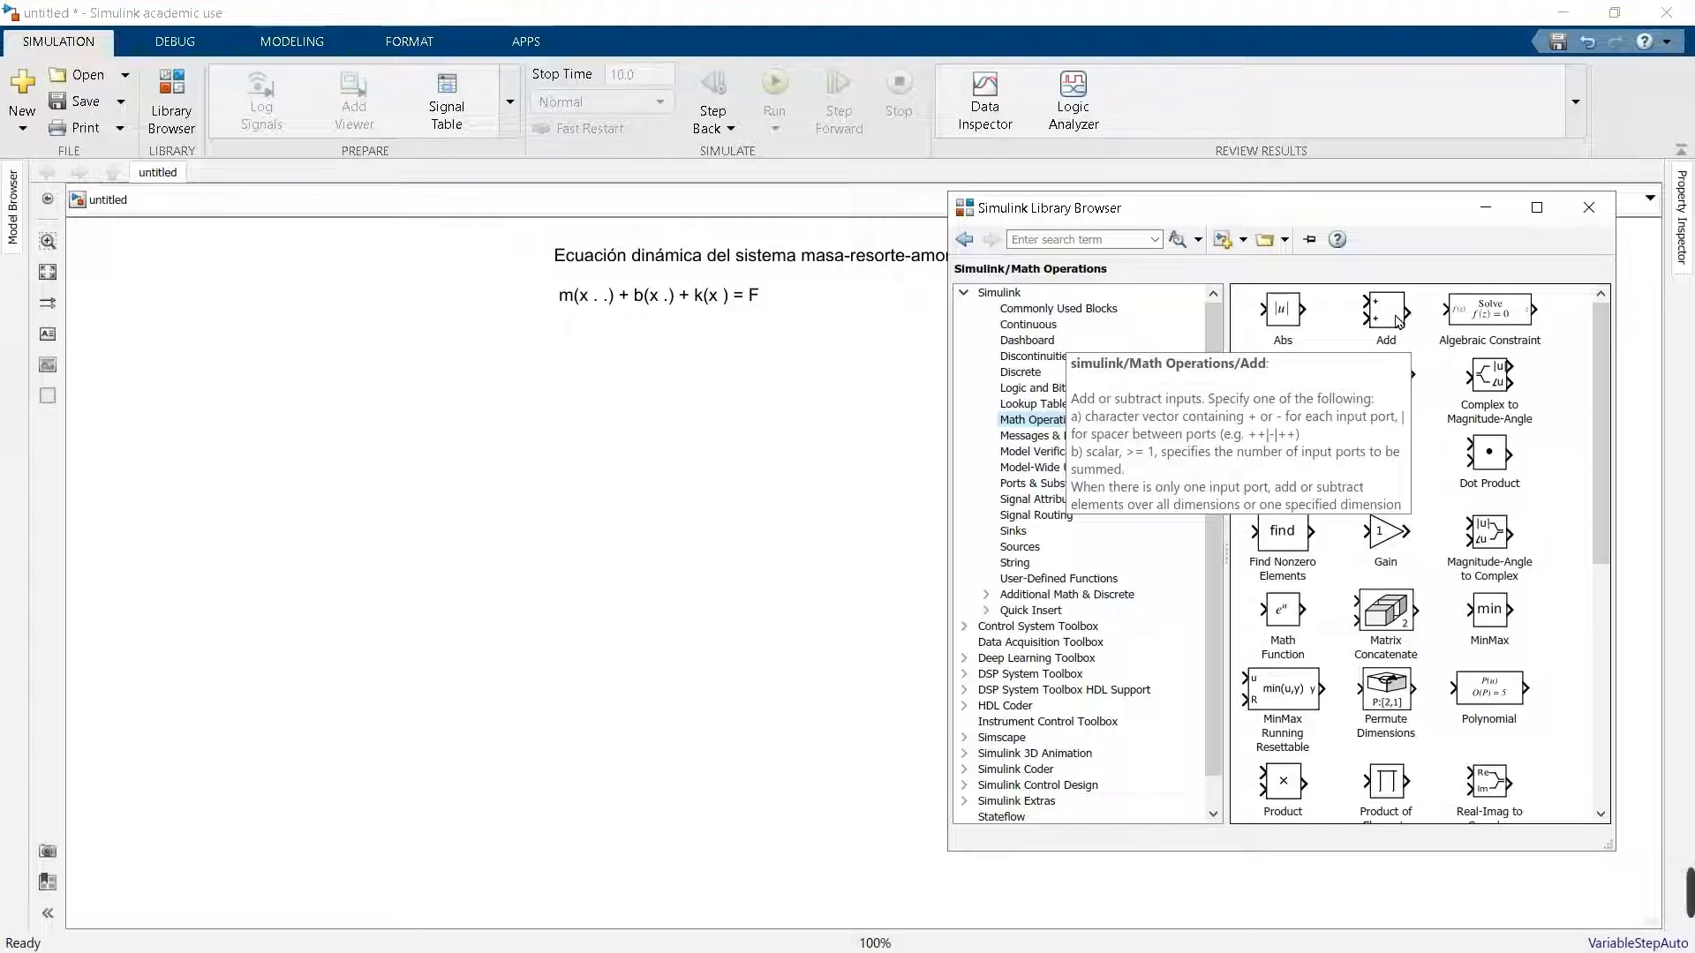
{"action": "left_click_drag", "start_coordinate": [1397, 320], "coordinate": [1368, 339]}
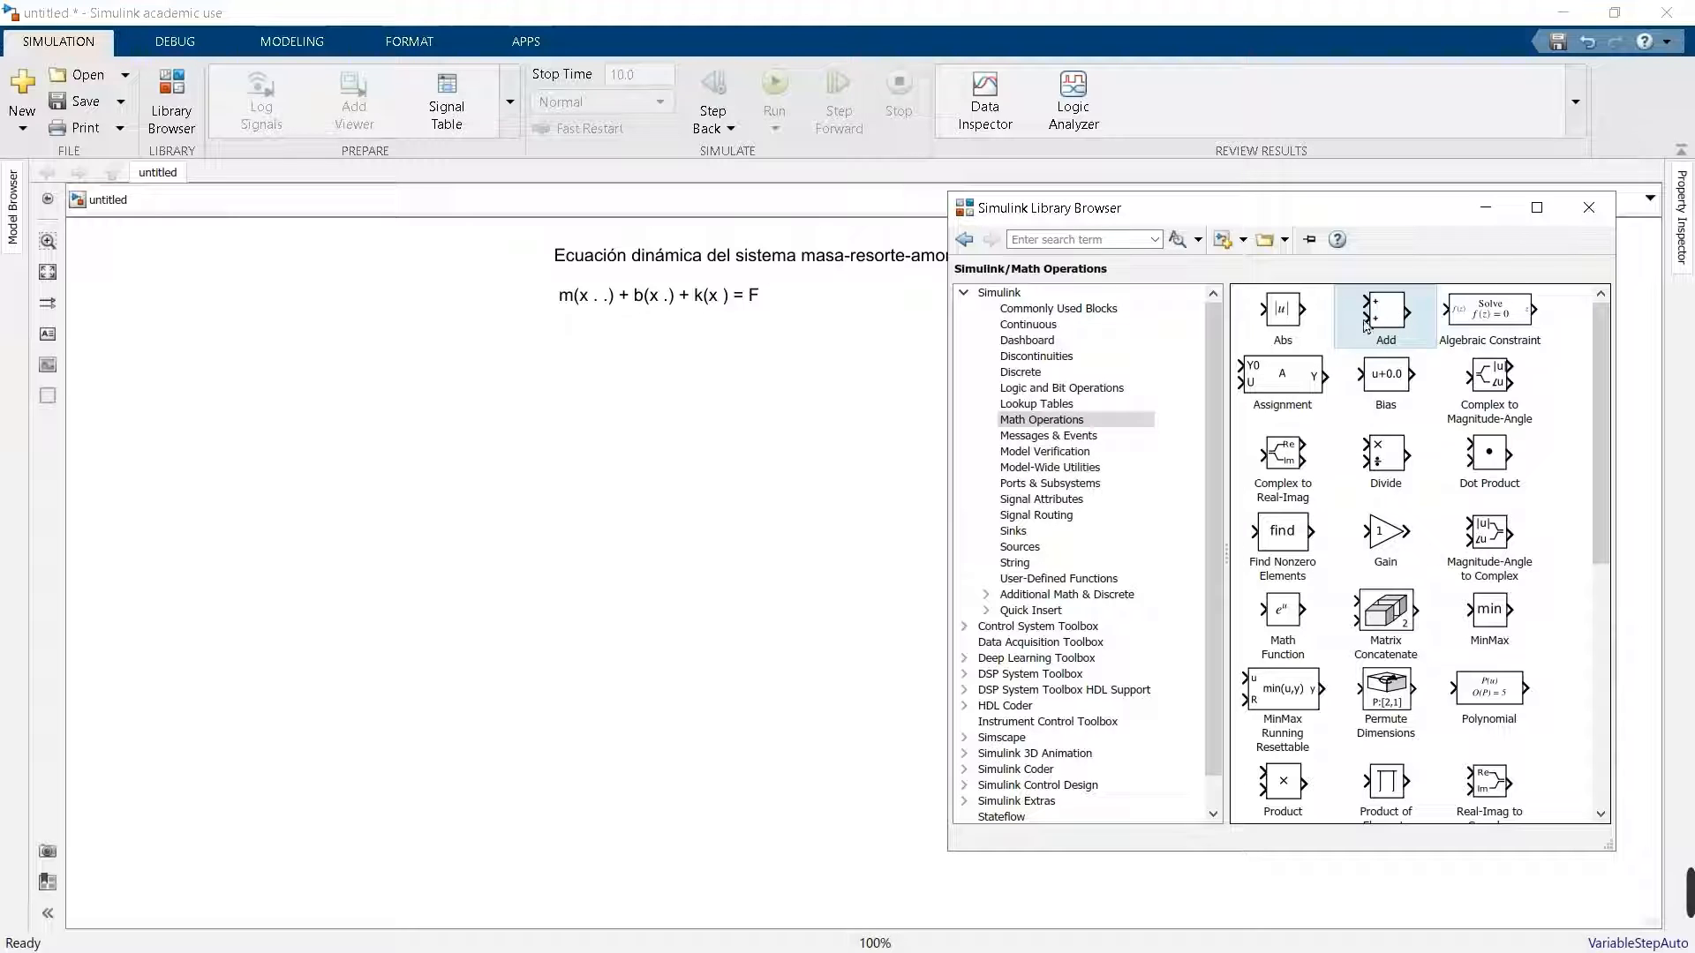
{"action": "left_click_drag", "start_coordinate": [1161, 389], "coordinate": [575, 457]}
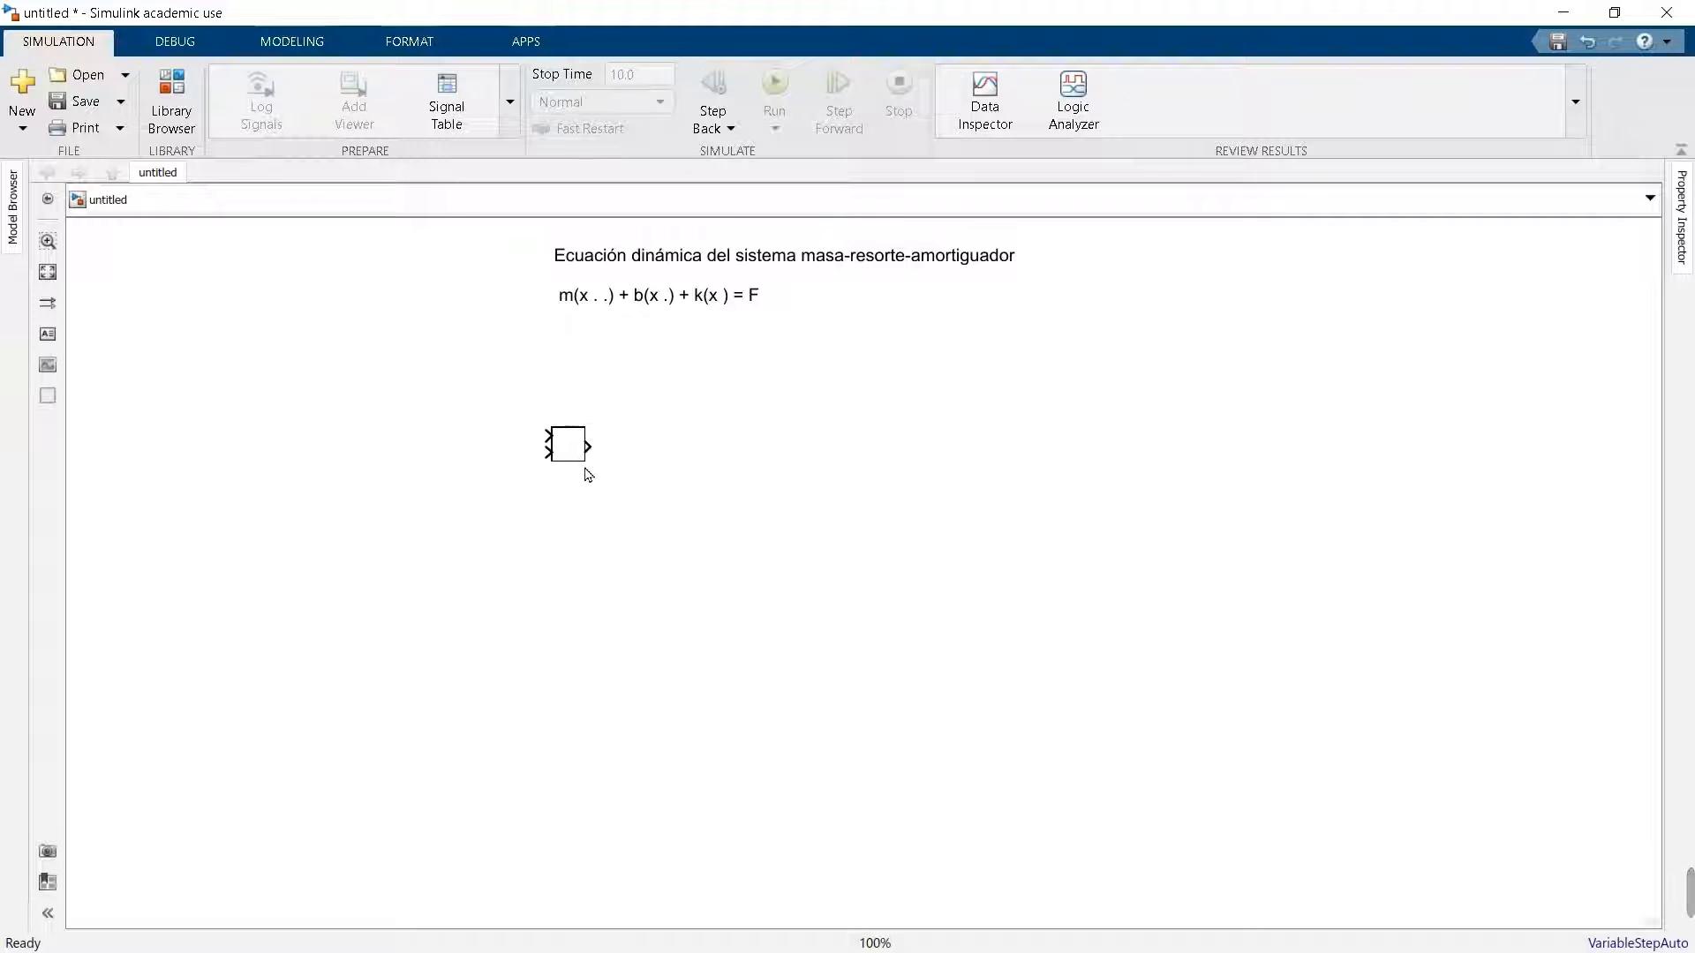
{"action": "left_click", "coordinate": [586, 474]}
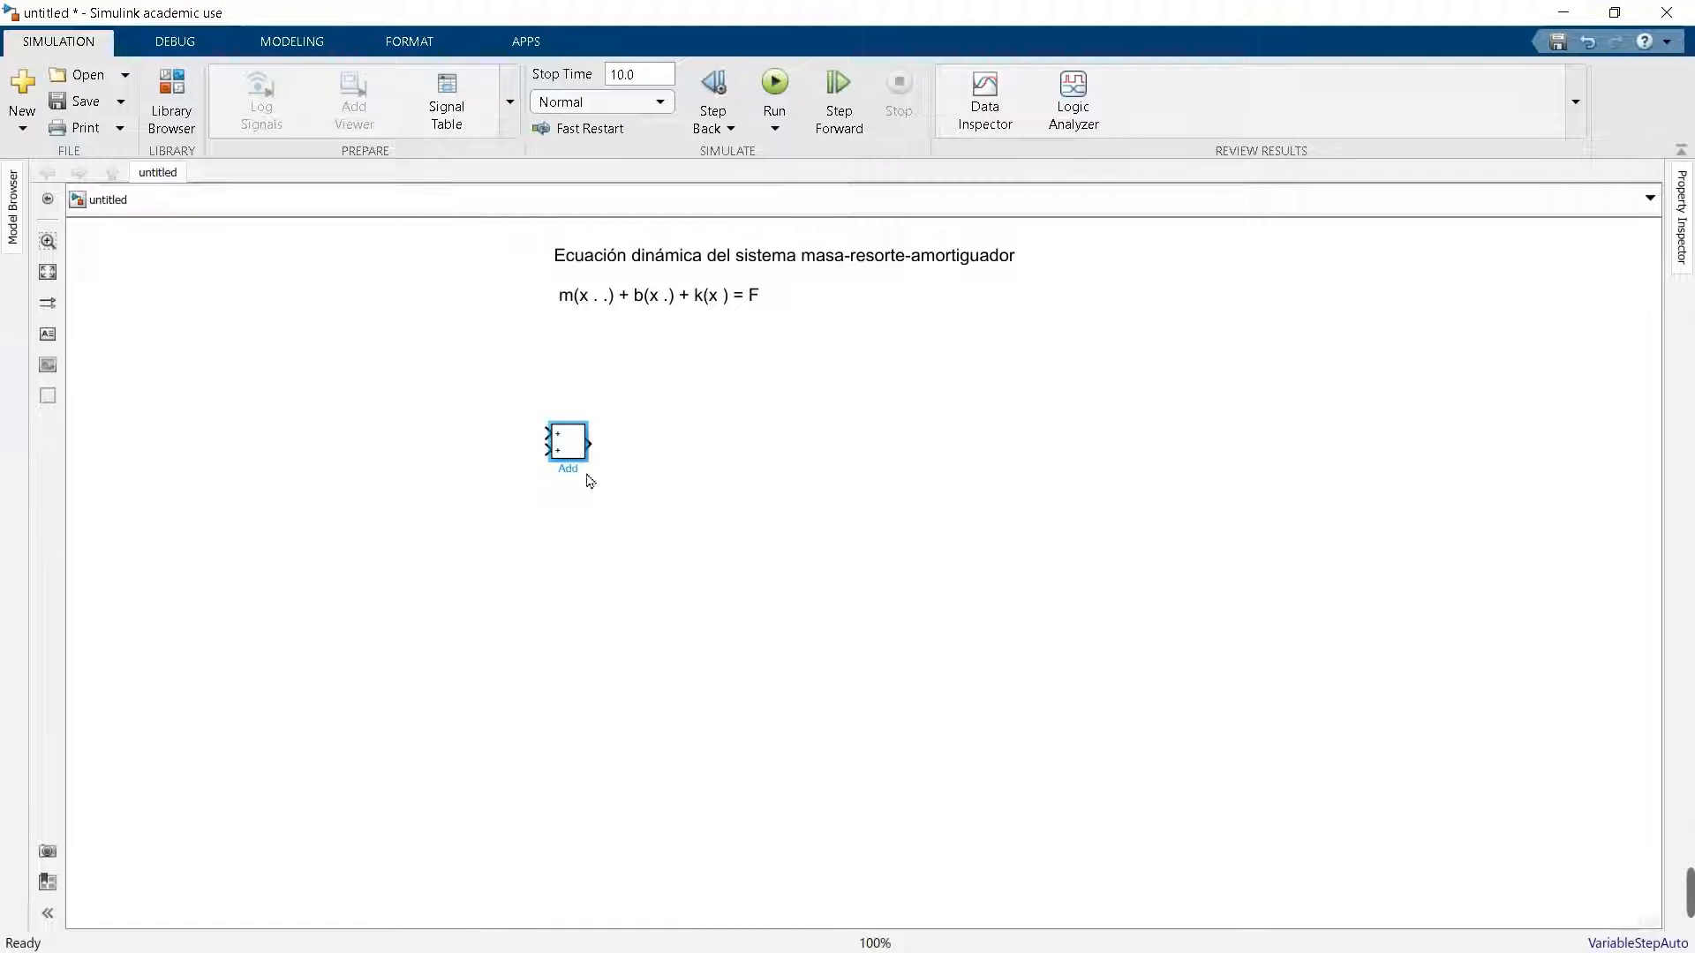
- Enlarge the Add block, move it further left on the canvas and deselect it
{"action": "left_click_drag", "start_coordinate": [589, 467], "coordinate": [643, 530]}
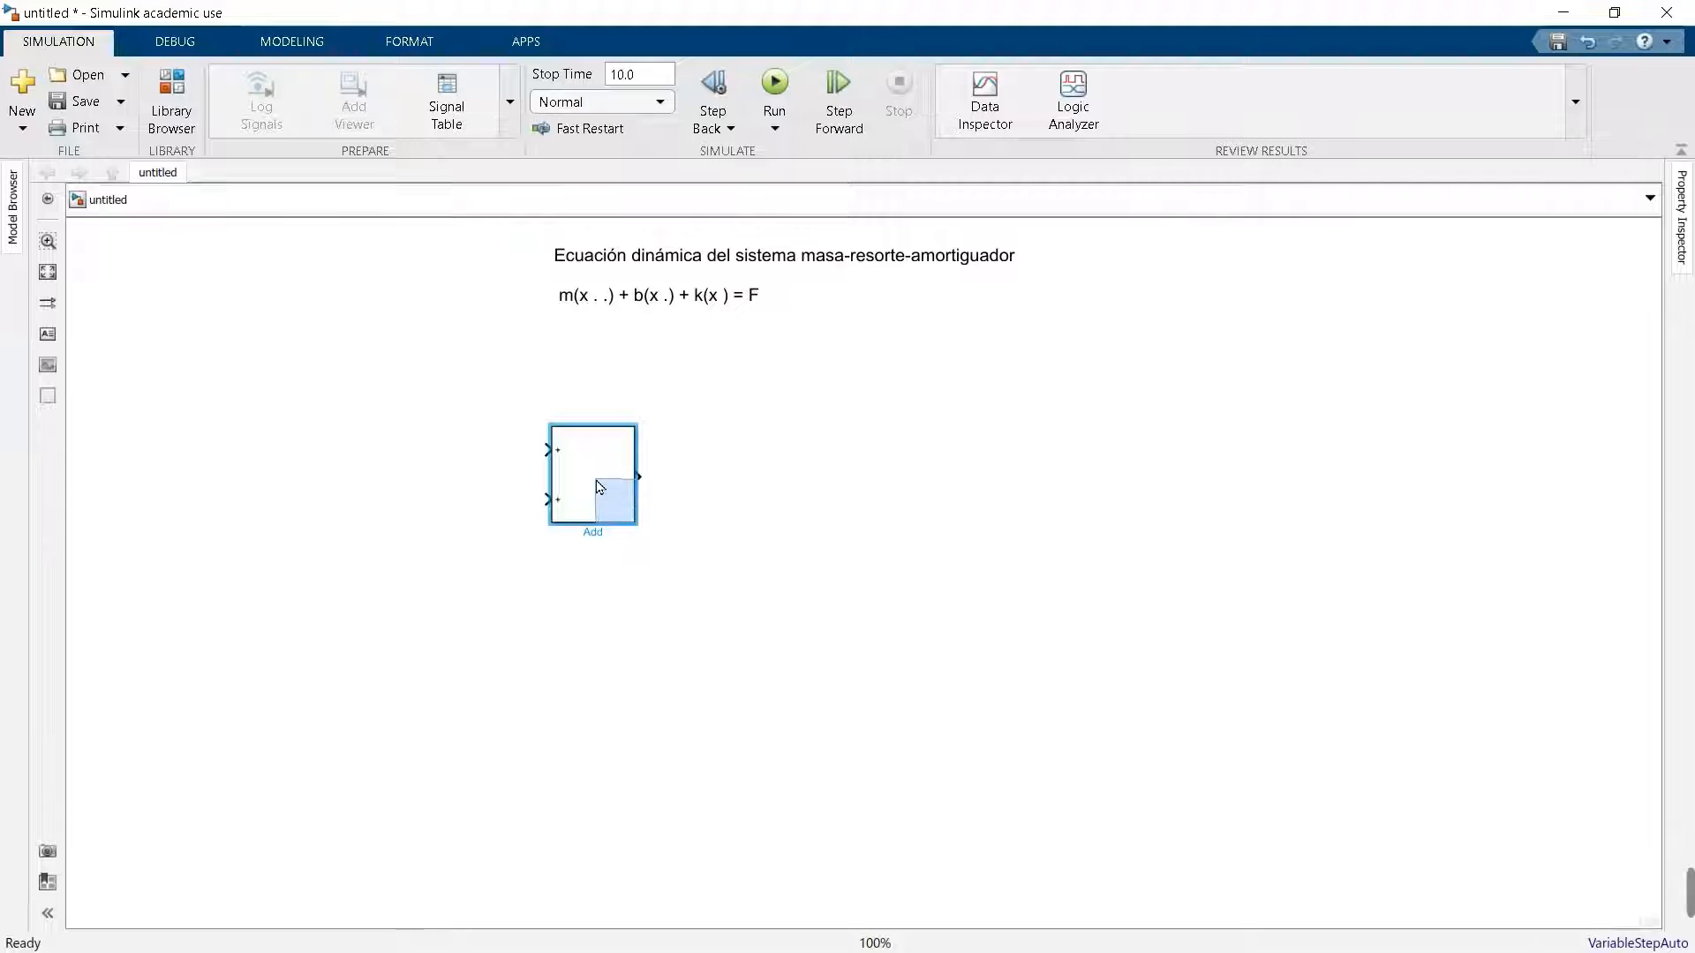
{"action": "left_click", "coordinate": [664, 552]}
{"action": "left_click_drag", "start_coordinate": [637, 528], "coordinate": [446, 455]}
{"action": "left_click", "coordinate": [573, 519]}
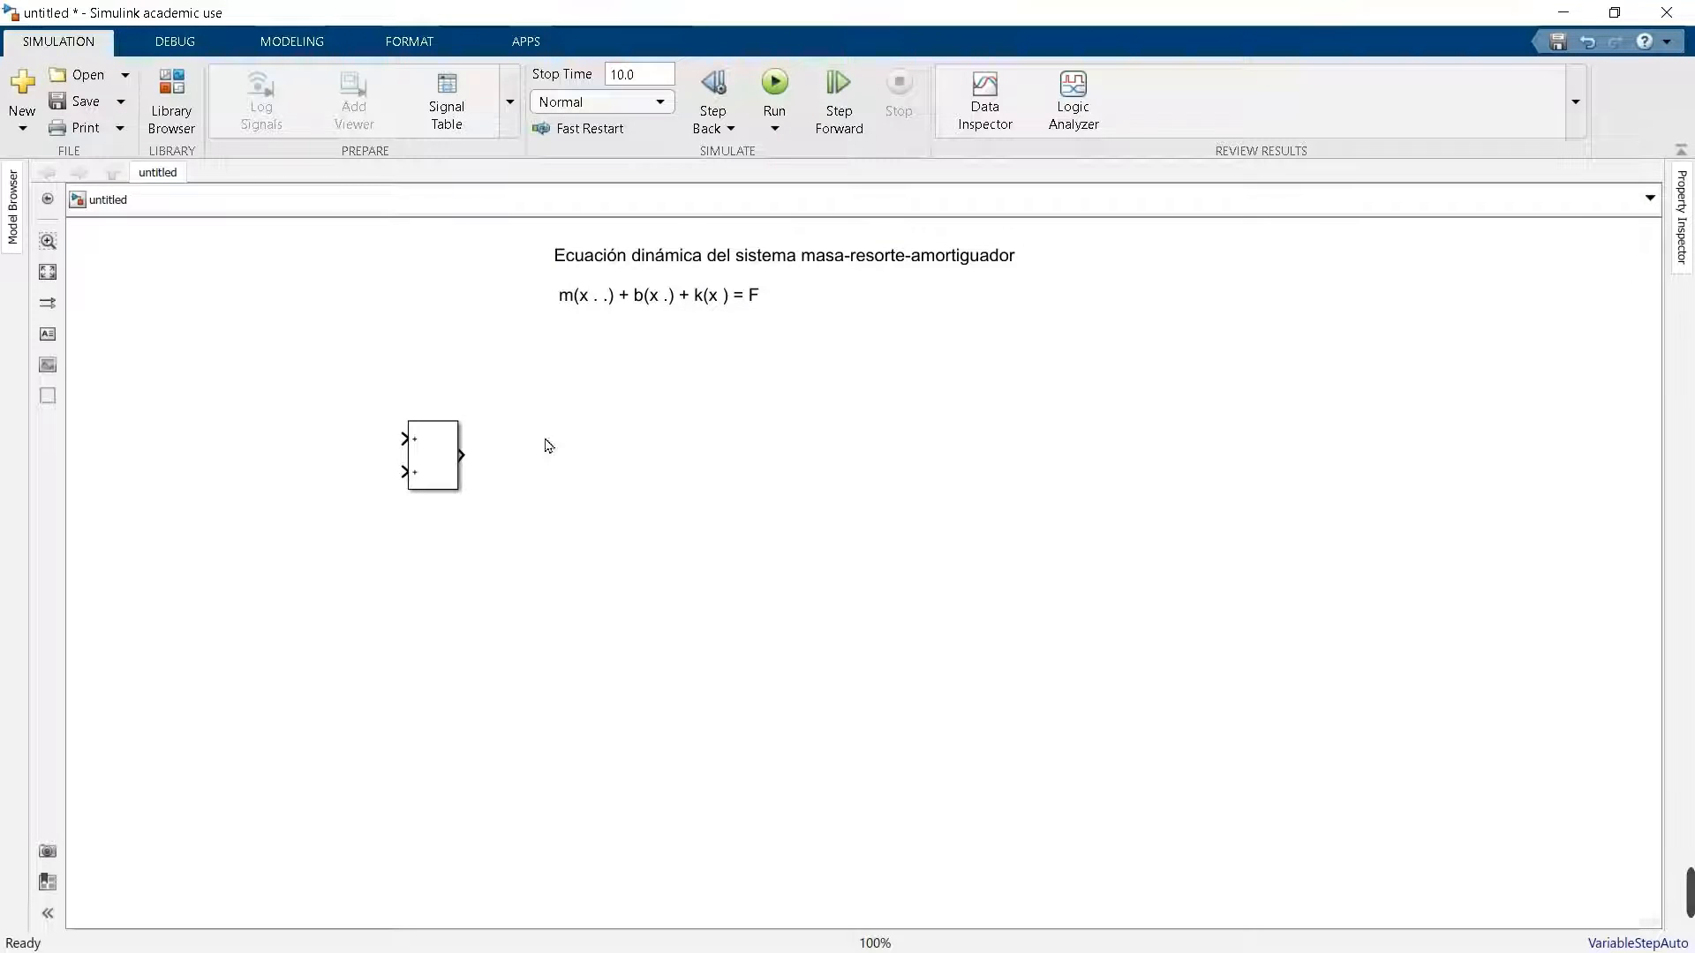
- Open the Add block's parameters and move the dialog away from the block and the equation
{"action": "left_click", "coordinate": [446, 476]}
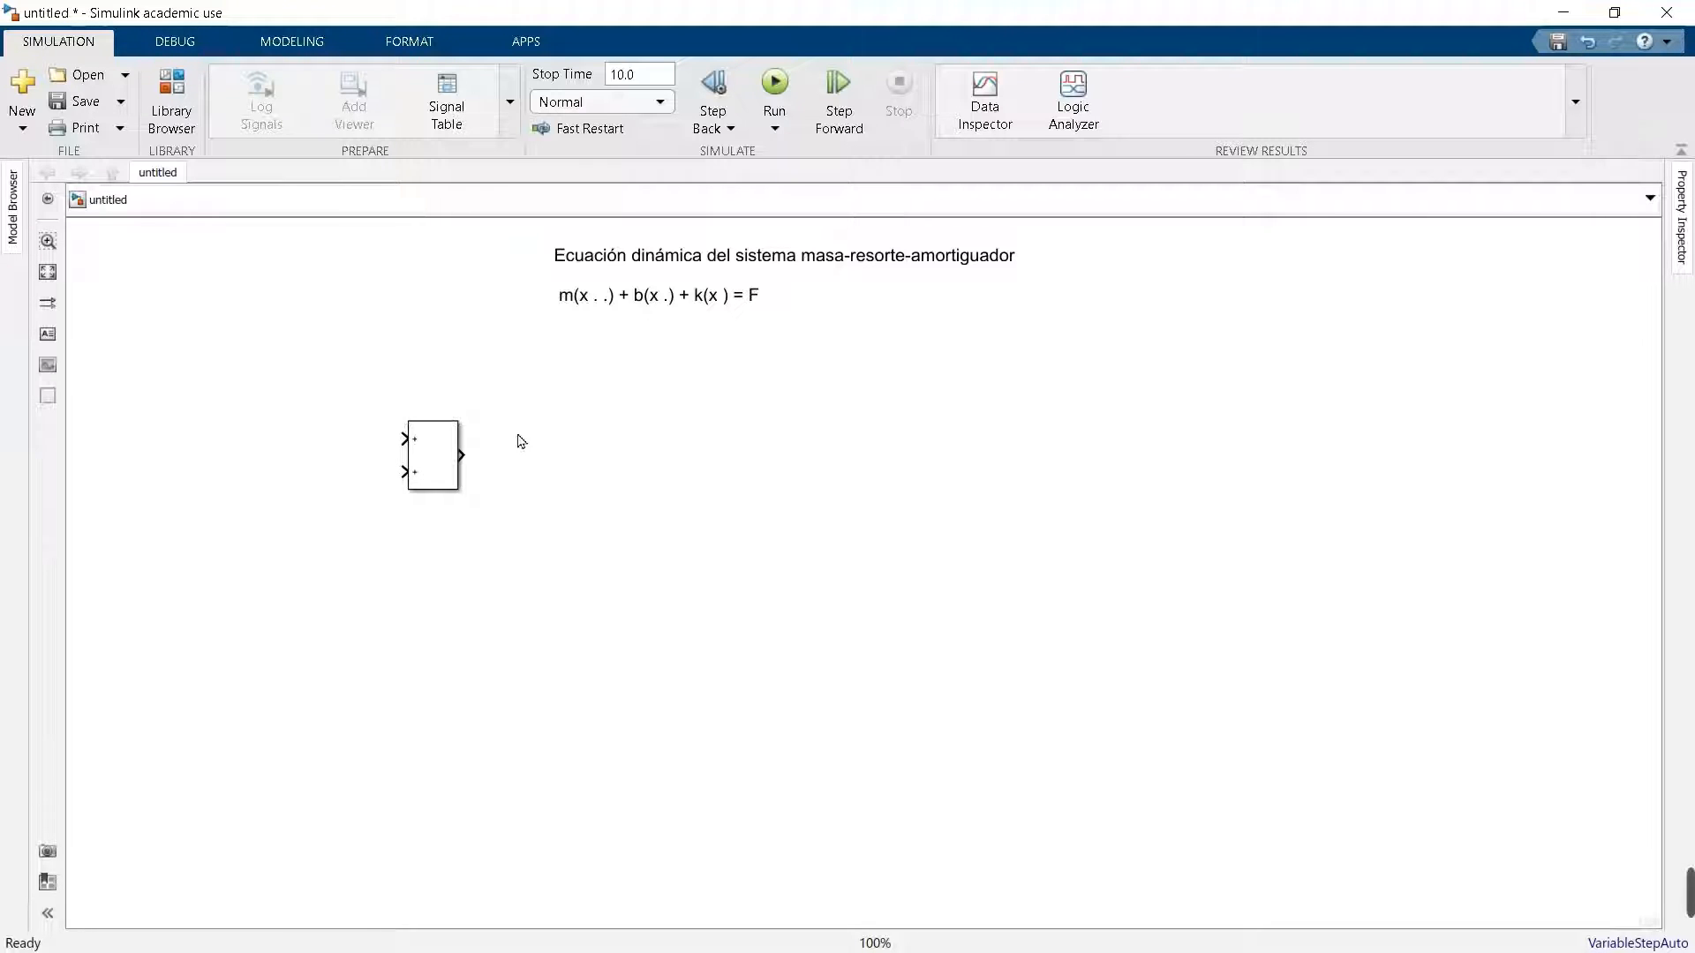
{"action": "left_click", "coordinate": [442, 461]}
{"action": "double_click", "coordinate": [441, 461]}
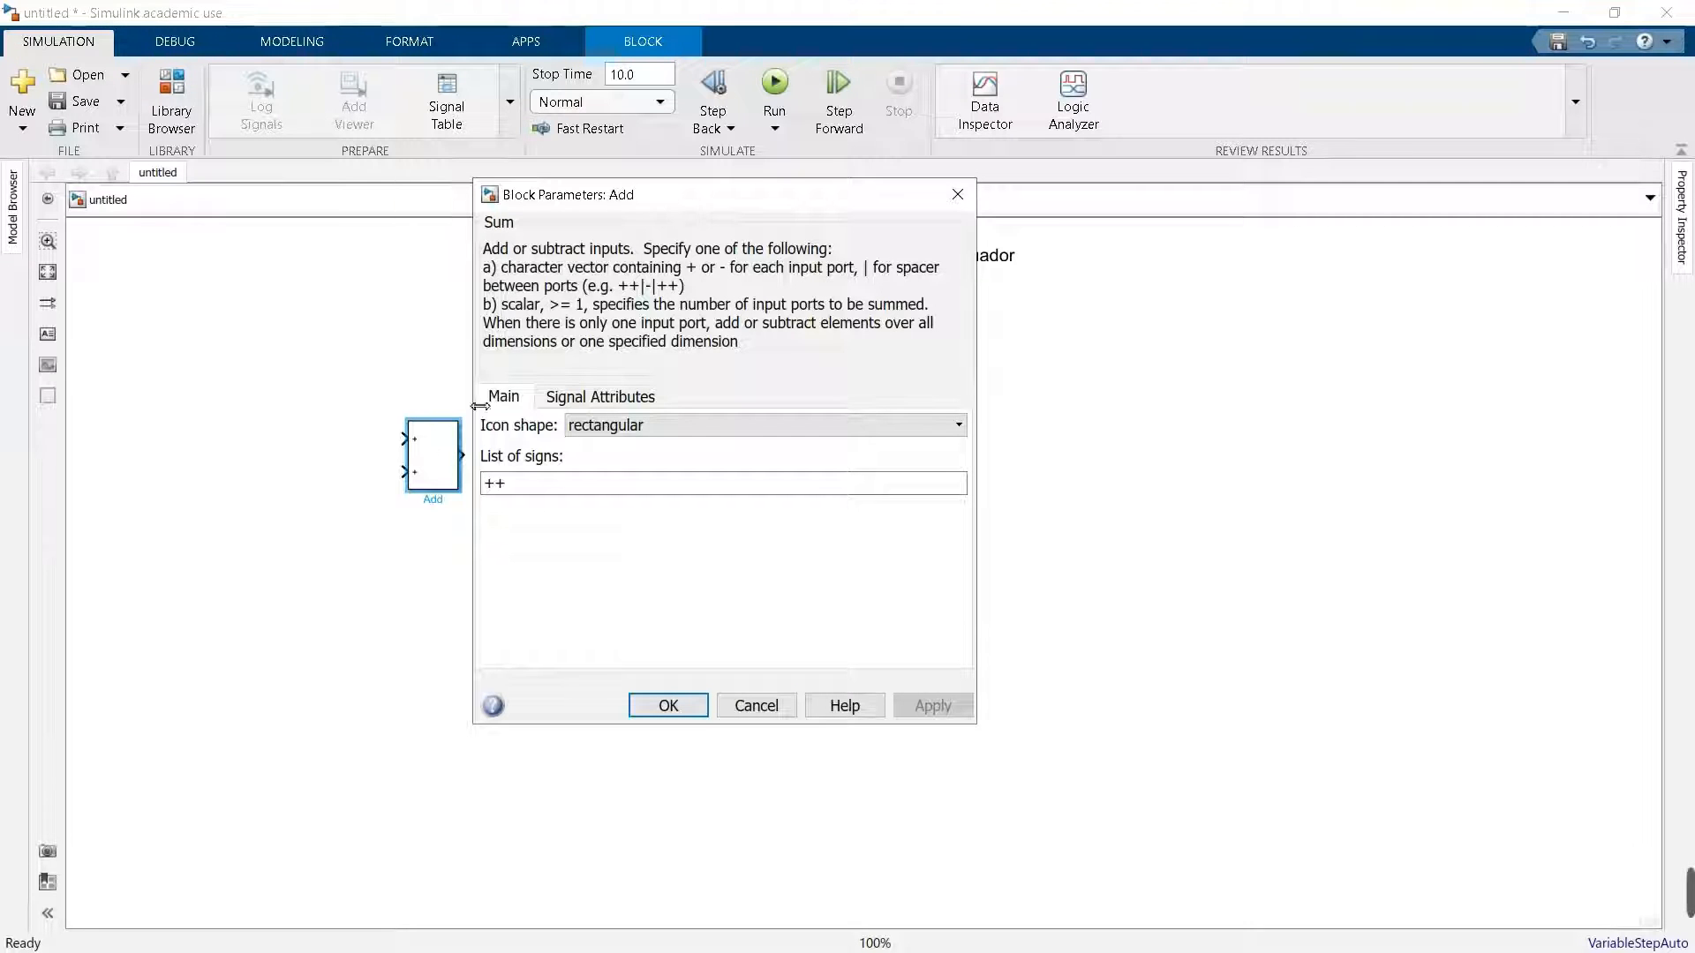
{"action": "left_click_drag", "start_coordinate": [758, 203], "coordinate": [1073, 216]}
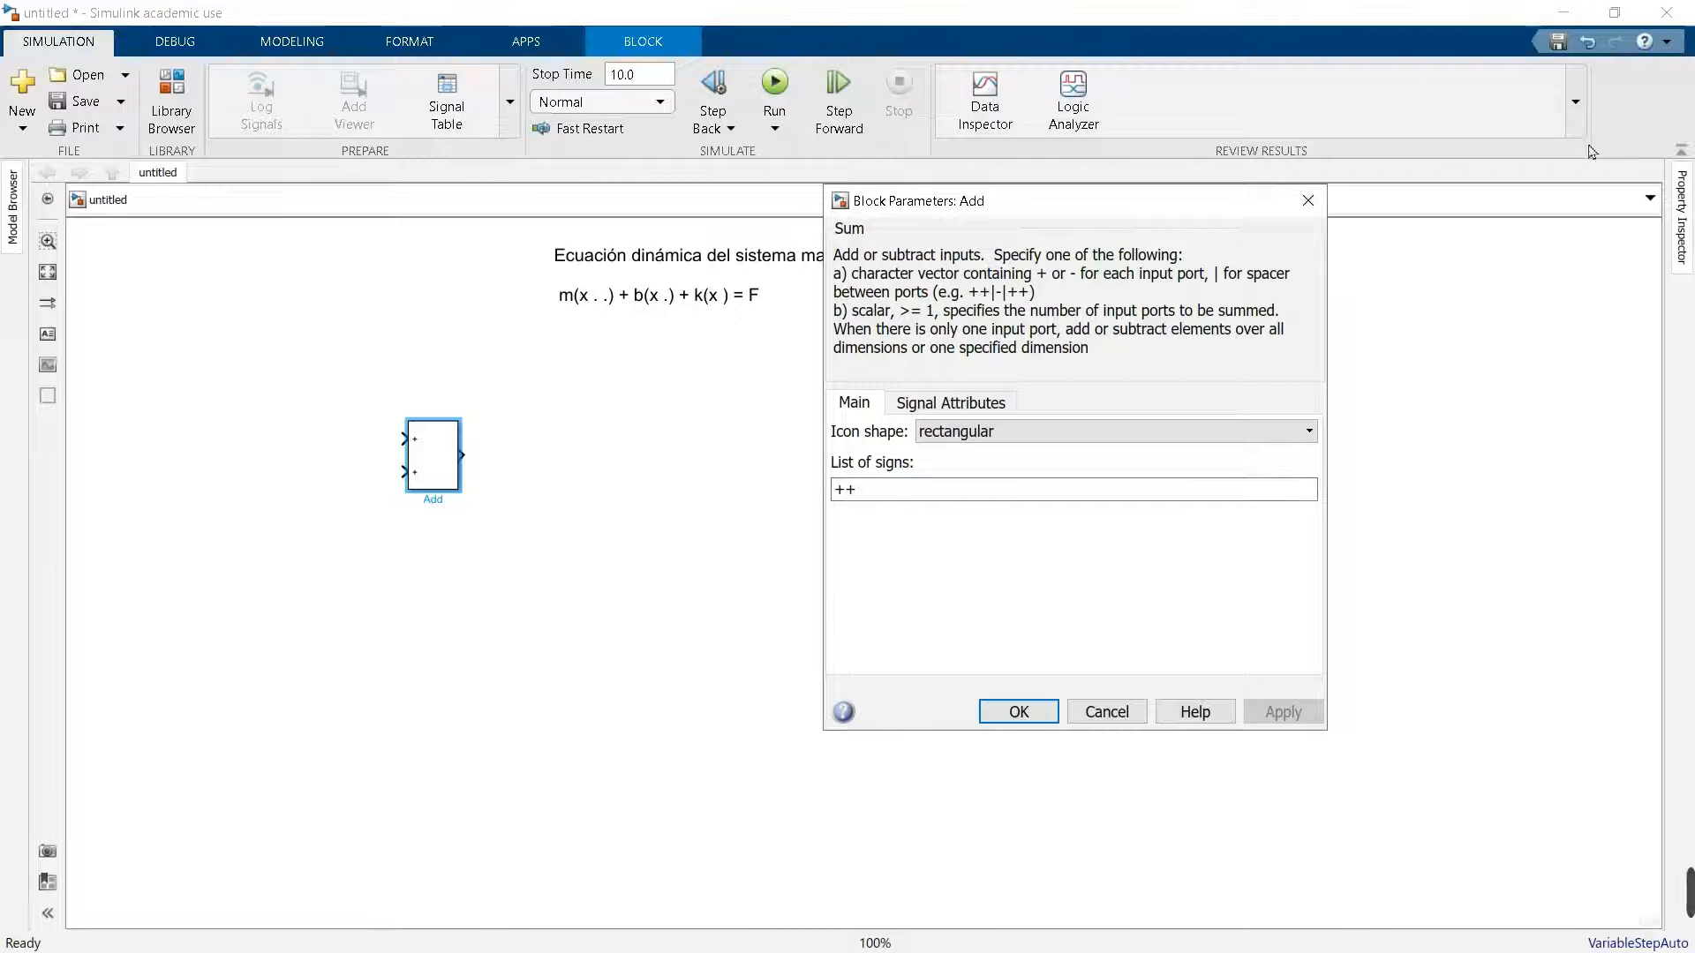
- Minimise the Simulink and MATLAB windows and switch to the Microsoft Teams meeting window
{"action": "left_click", "coordinate": [1561, 11]}
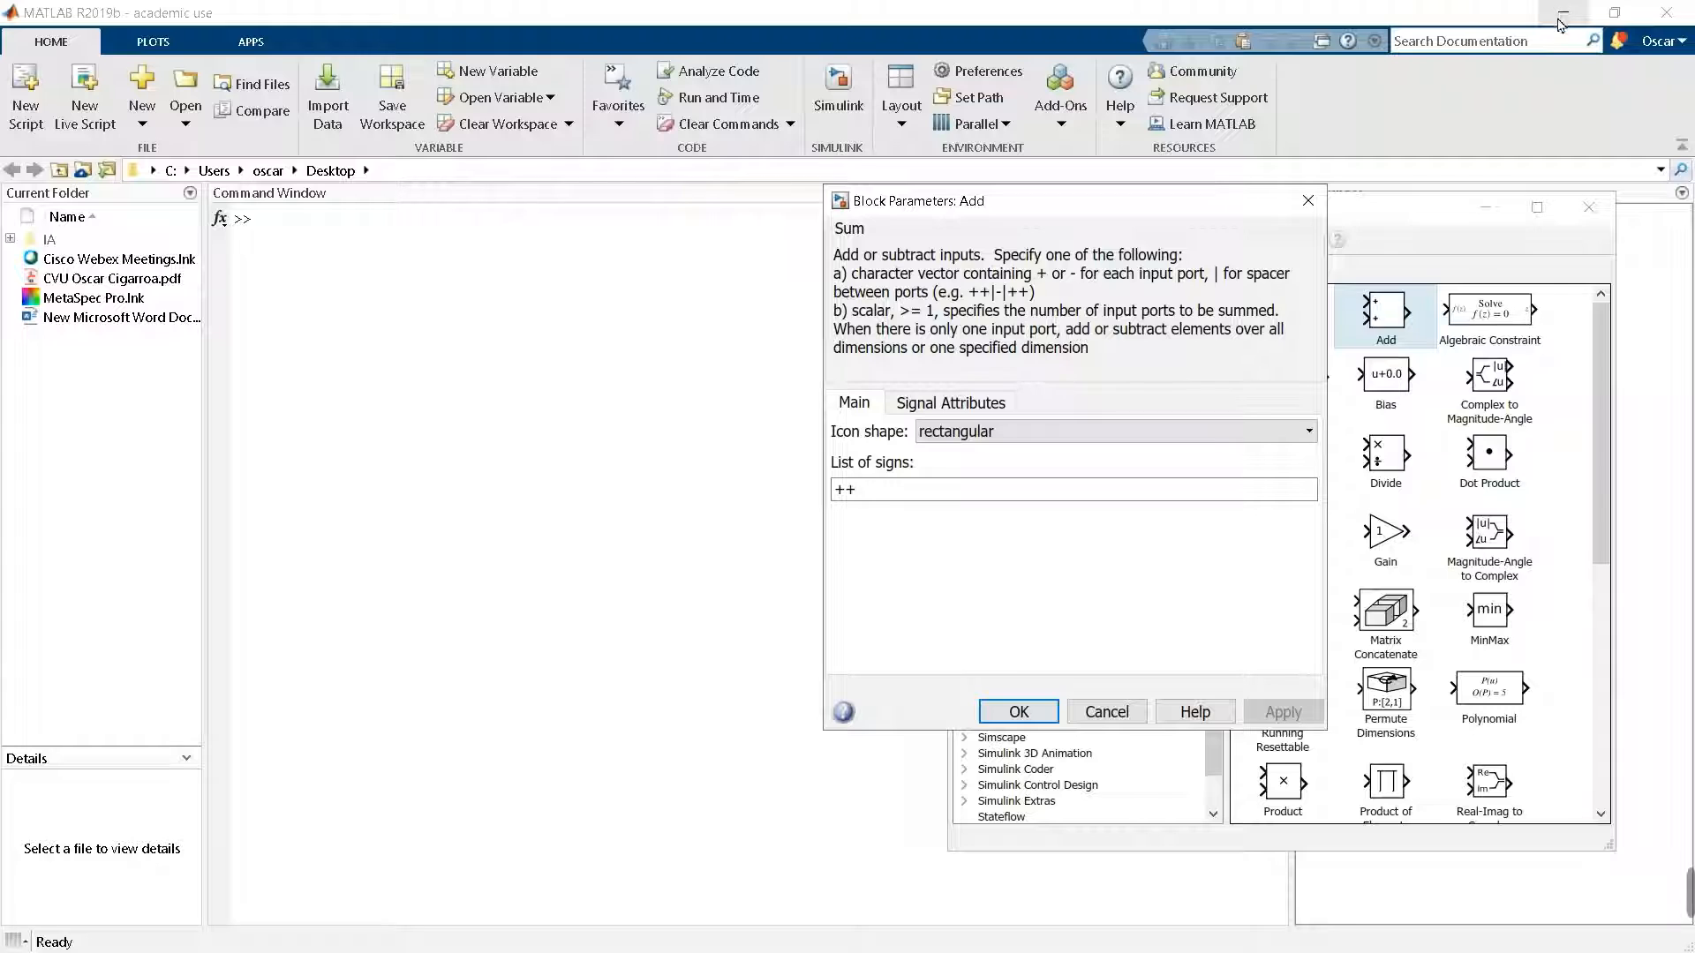
{"action": "left_click", "coordinate": [1561, 15]}
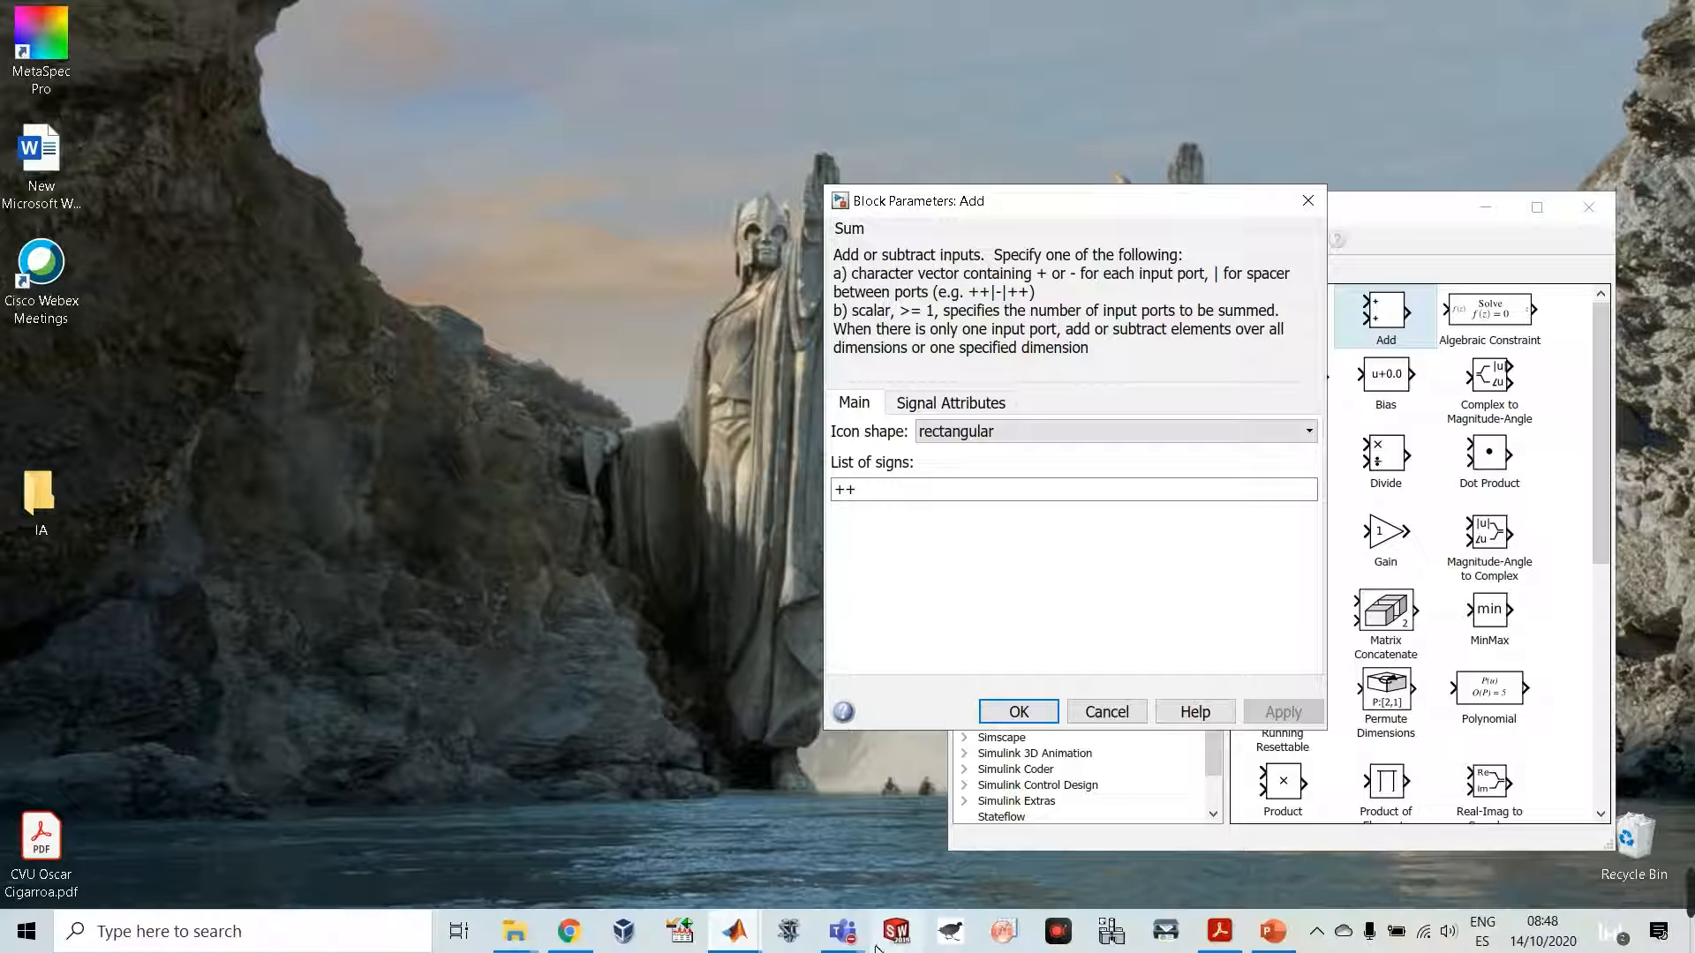
{"action": "mouse_move", "coordinate": [841, 931]}
{"action": "left_click", "coordinate": [826, 840]}
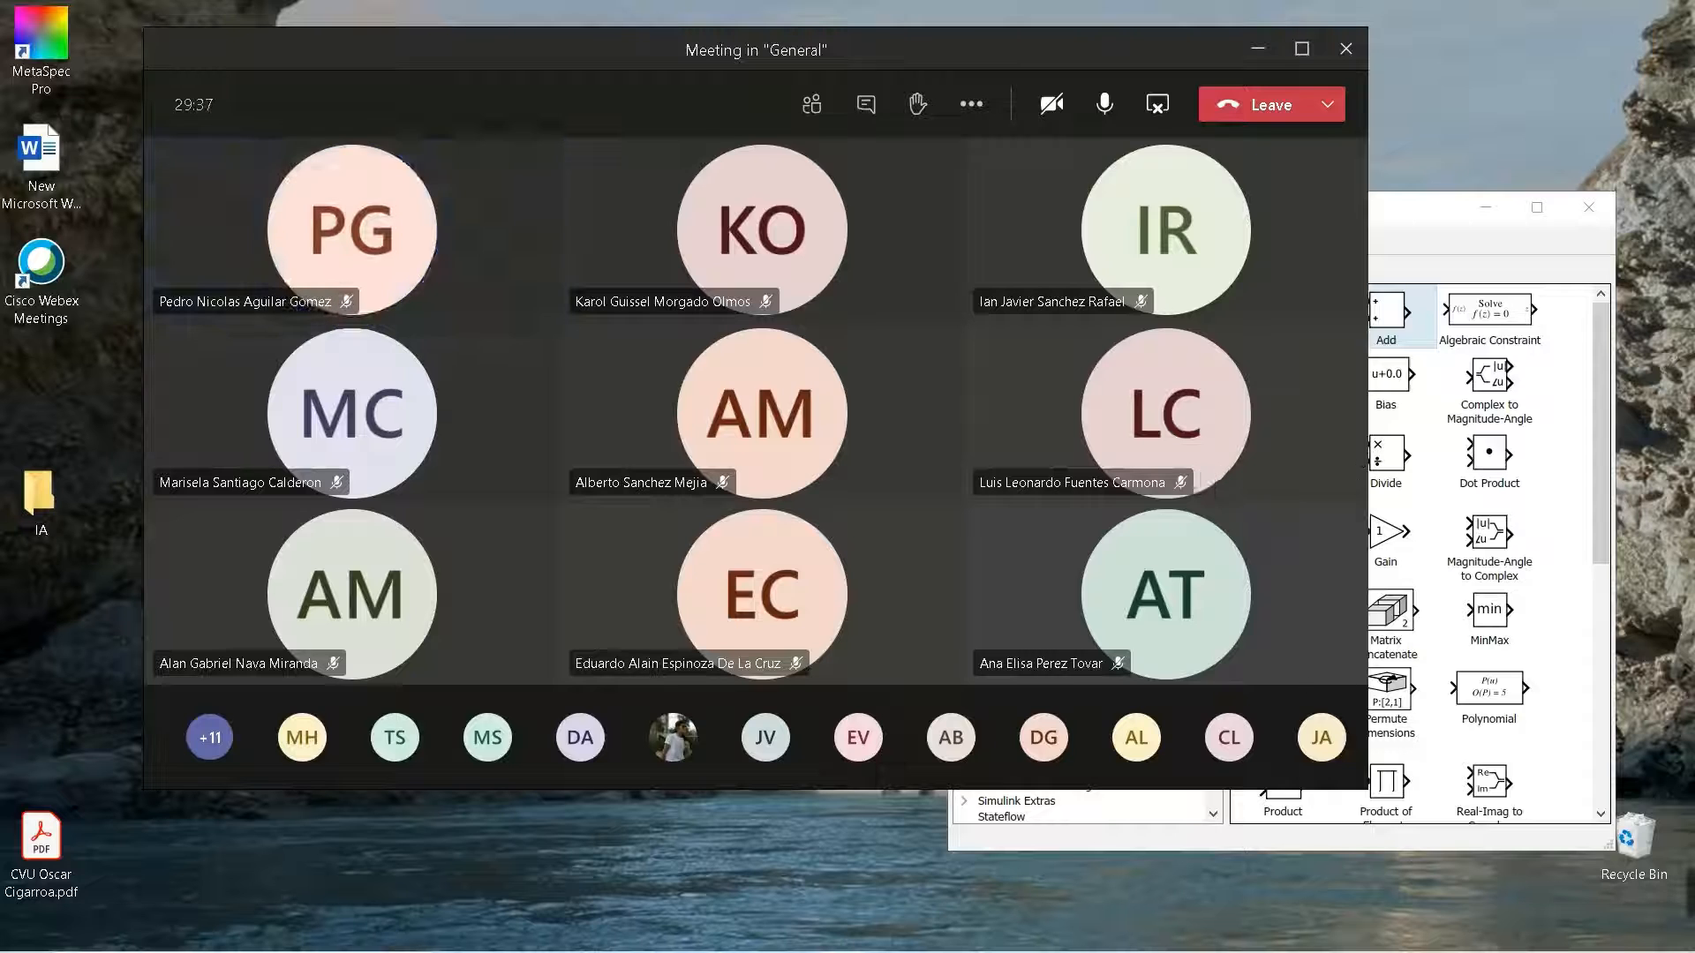
{"action": "mouse_move", "coordinate": [852, 933]}
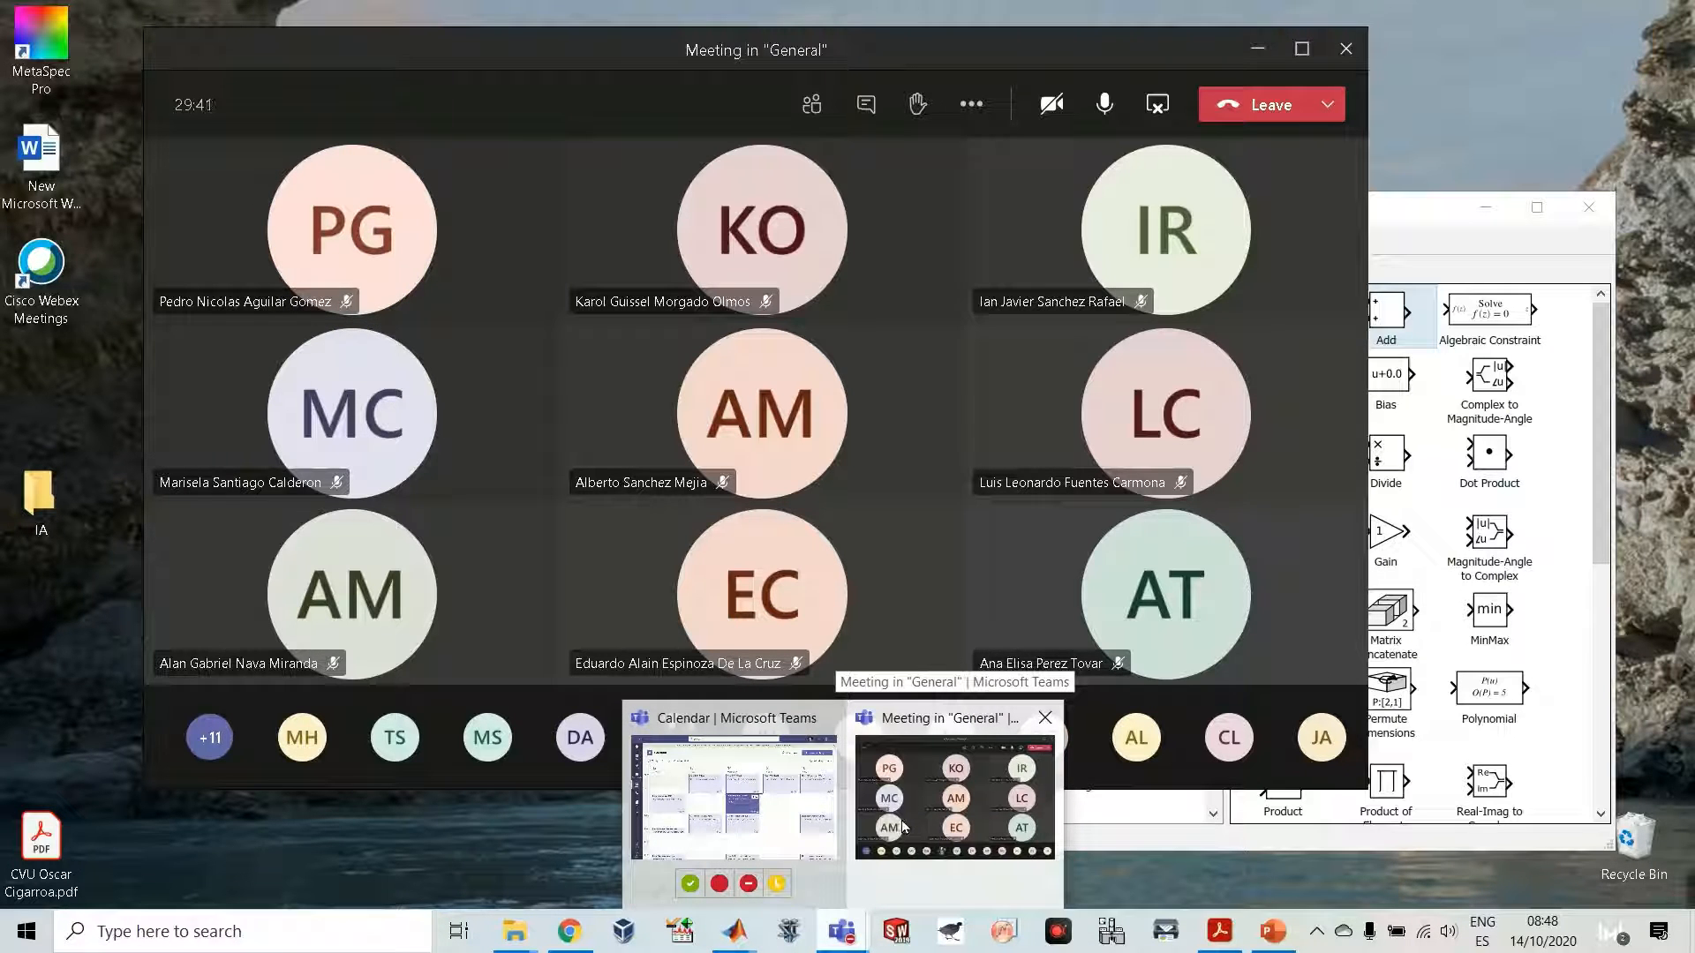
{"action": "left_click", "coordinate": [902, 824]}
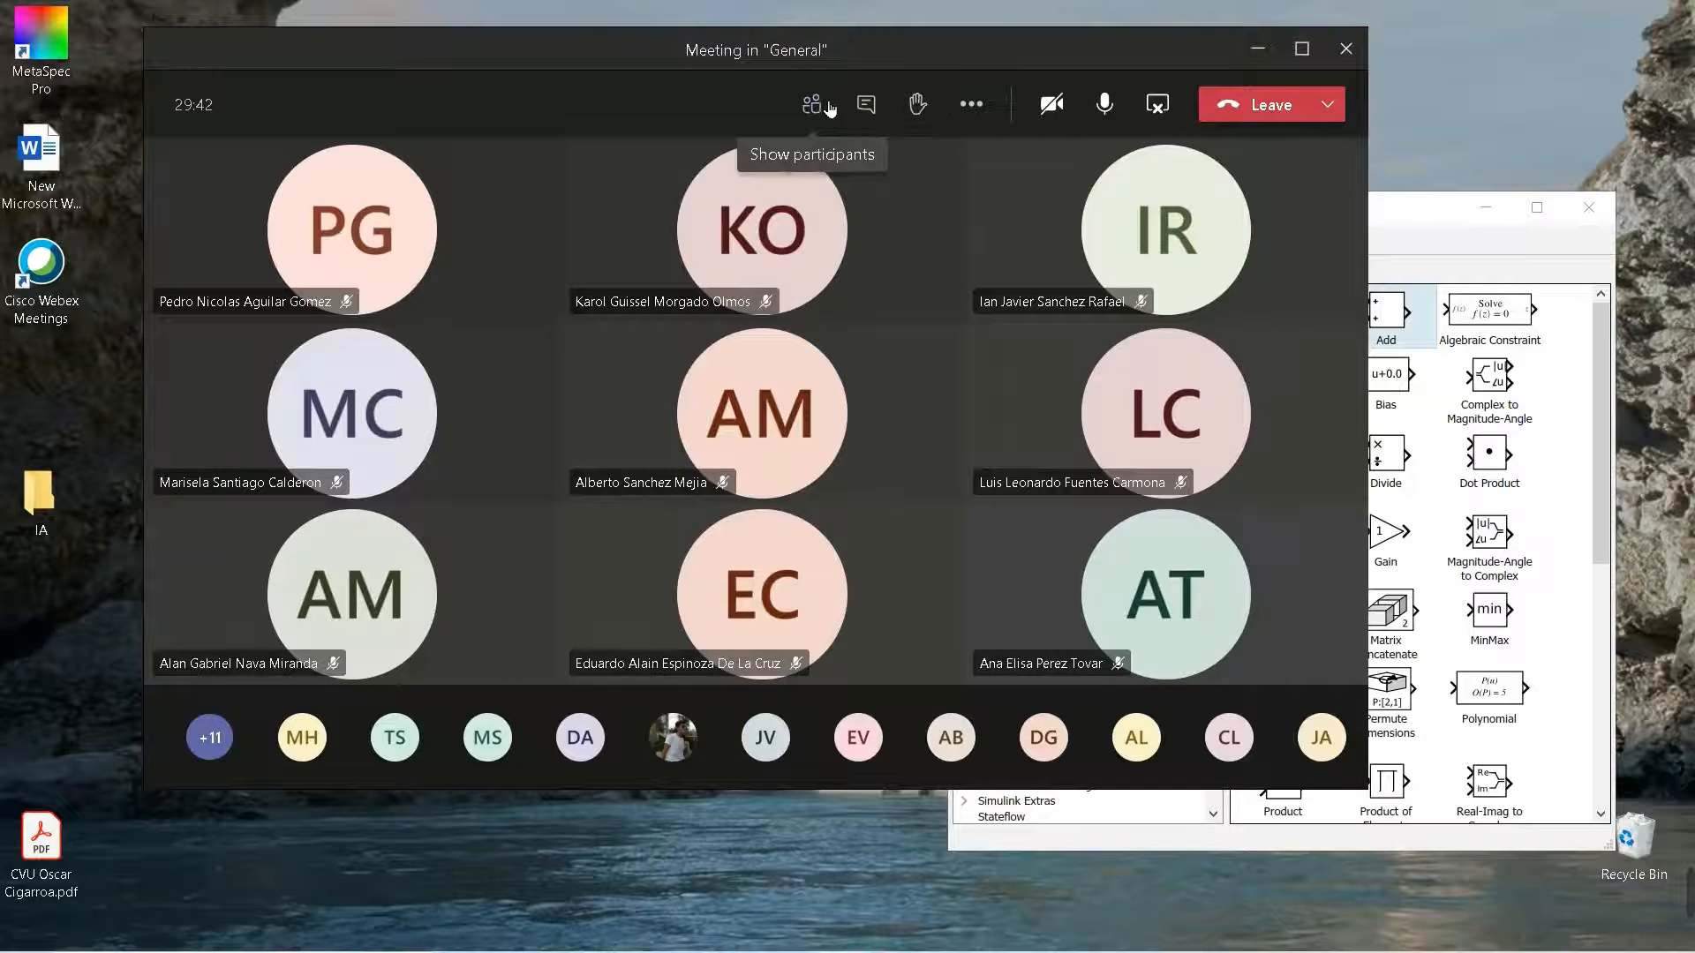
- Show the meeting's participant list and check its additional options
{"action": "left_click", "coordinate": [828, 107]}
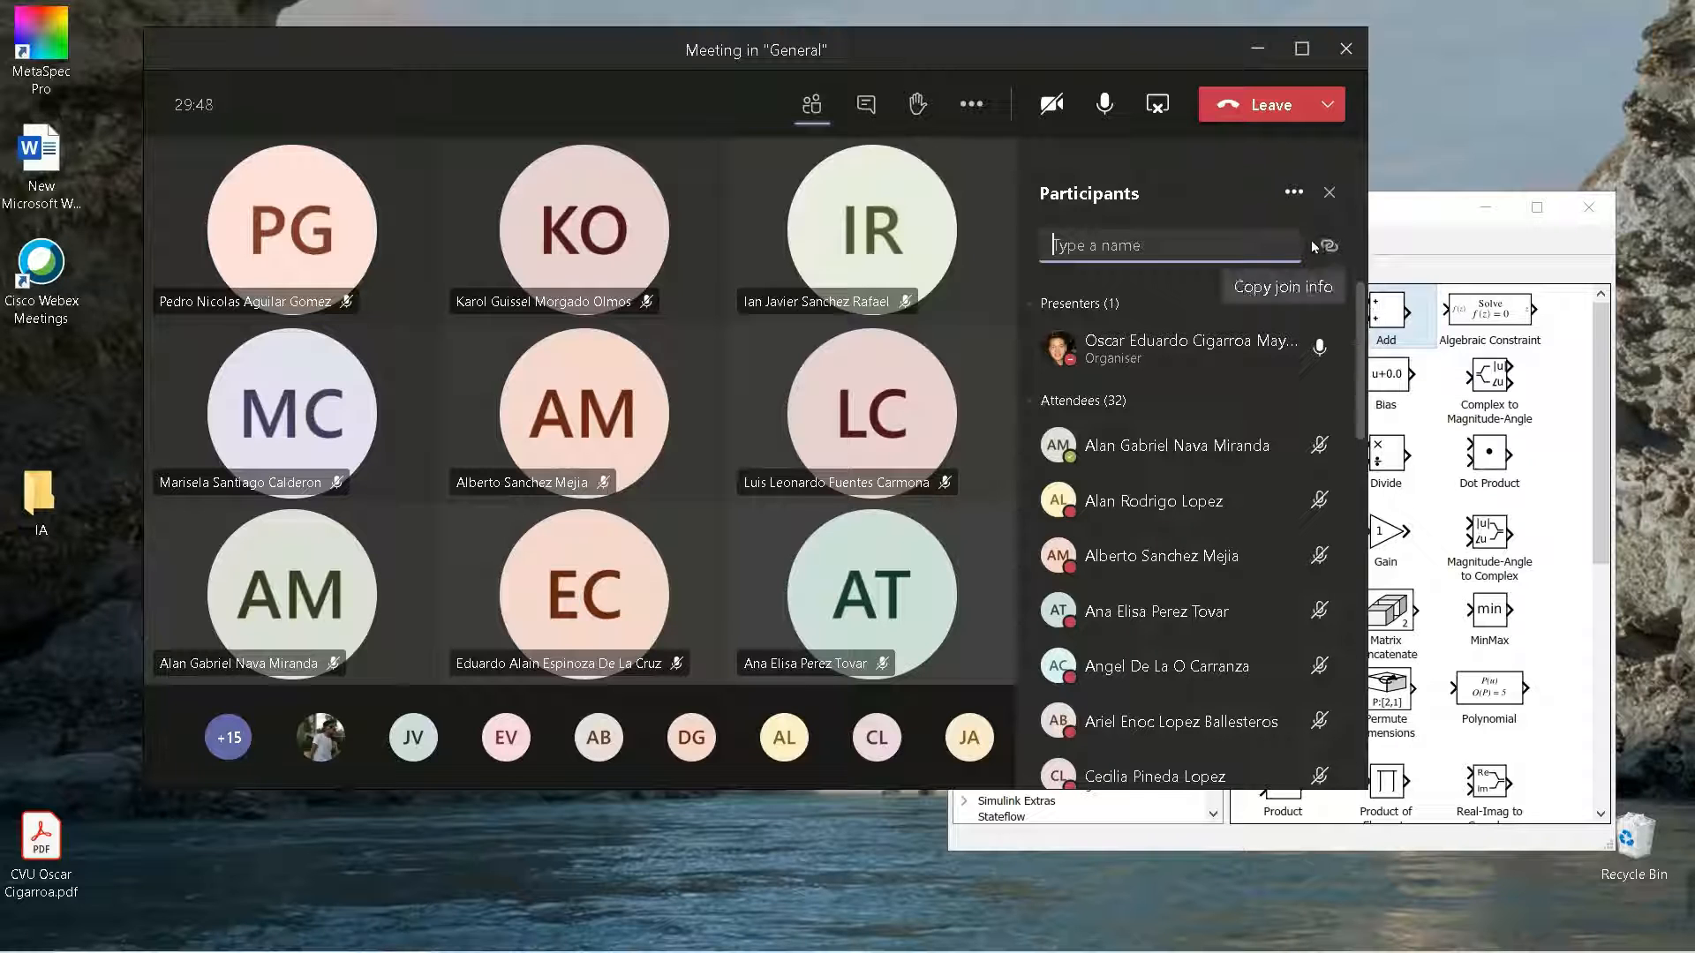
{"action": "left_click", "coordinate": [1298, 193]}
{"action": "left_click", "coordinate": [1299, 194]}
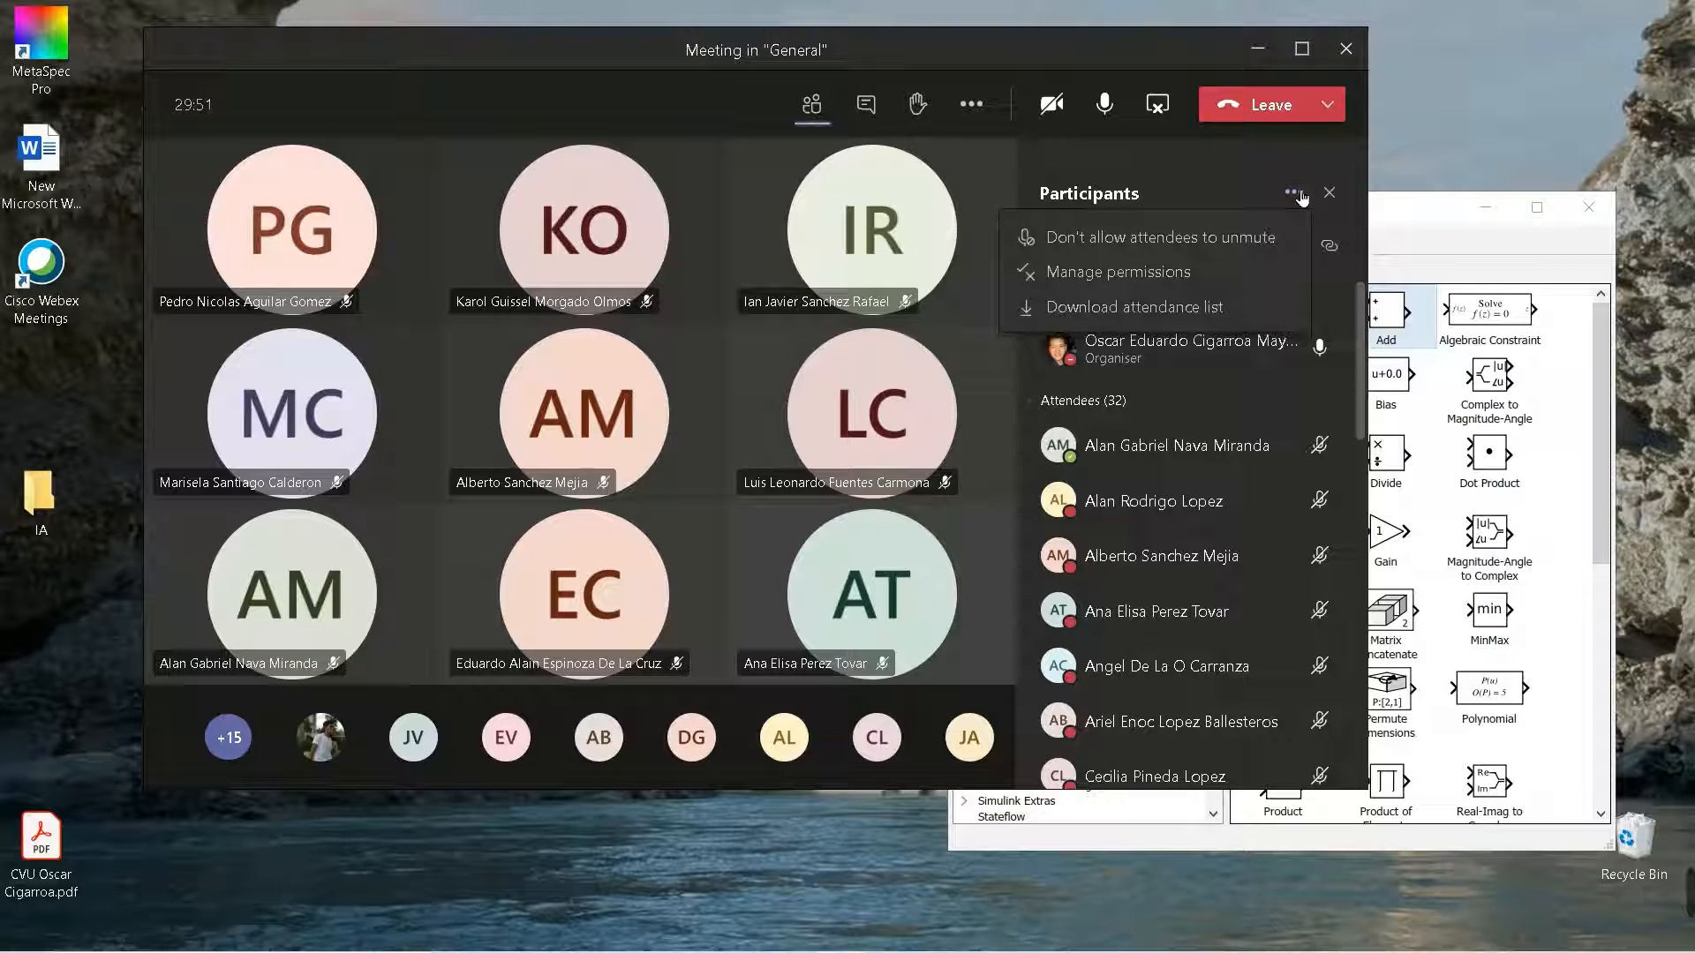
{"action": "left_click", "coordinate": [1300, 194]}
{"action": "left_click", "coordinate": [1299, 195]}
{"action": "left_click", "coordinate": [1301, 195]}
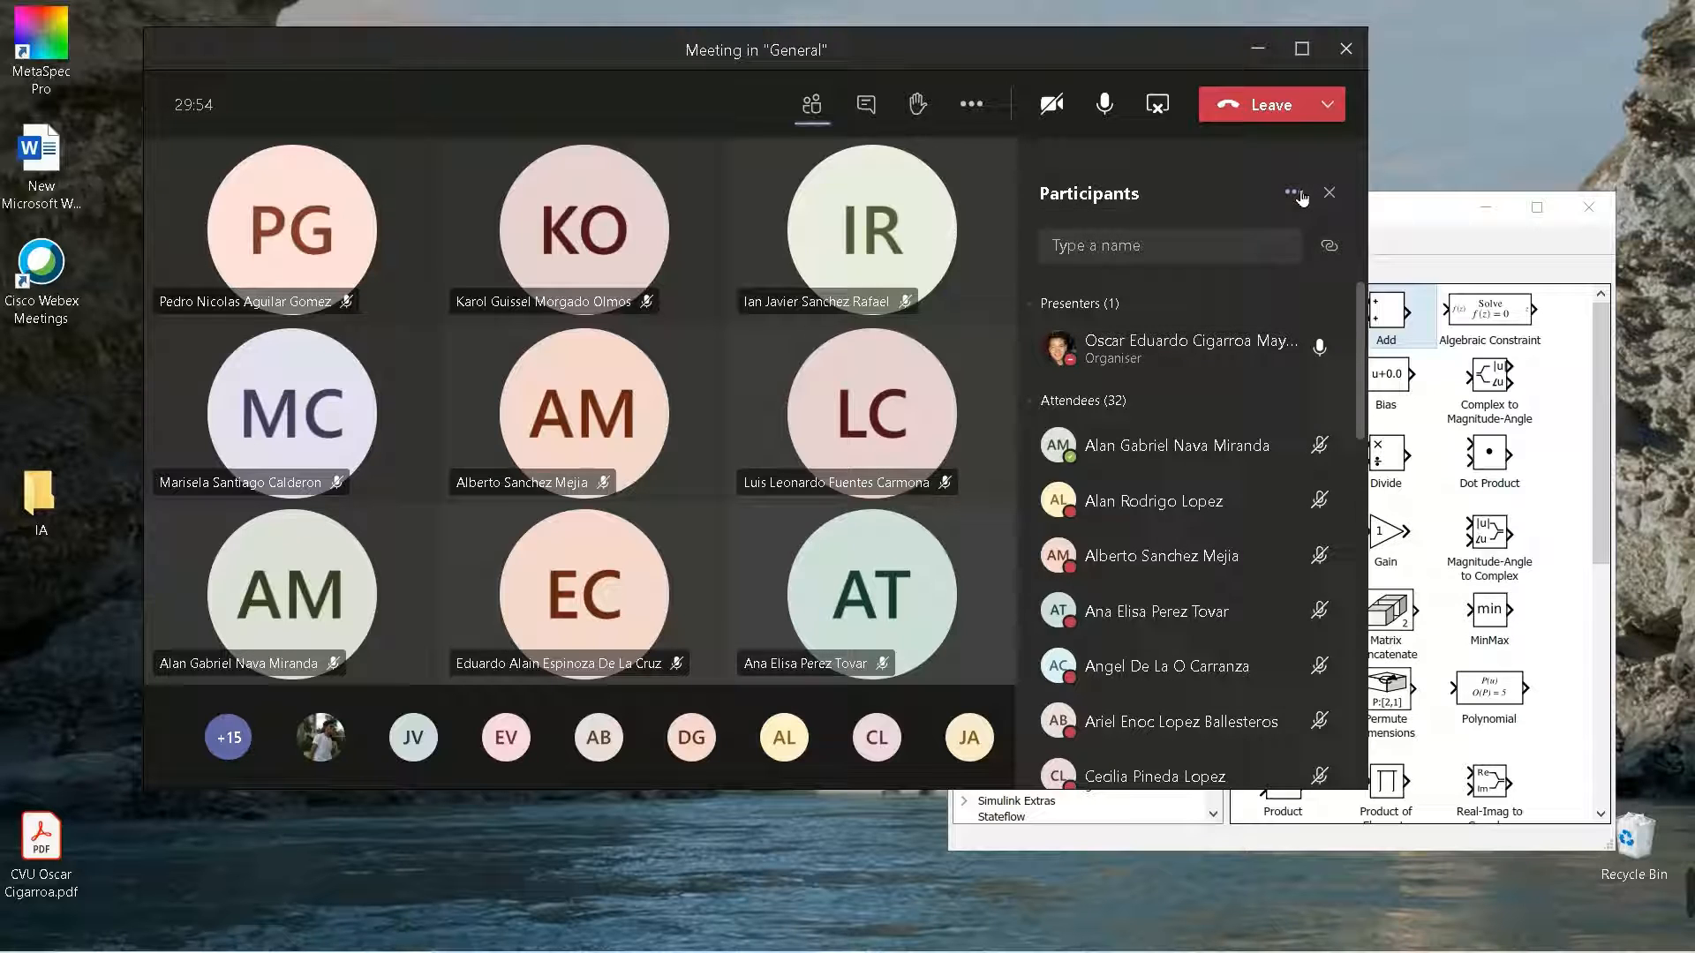
- Minimise the Teams meeting and its floating window, and switch back to the Simulink model
{"action": "left_click", "coordinate": [1260, 55]}
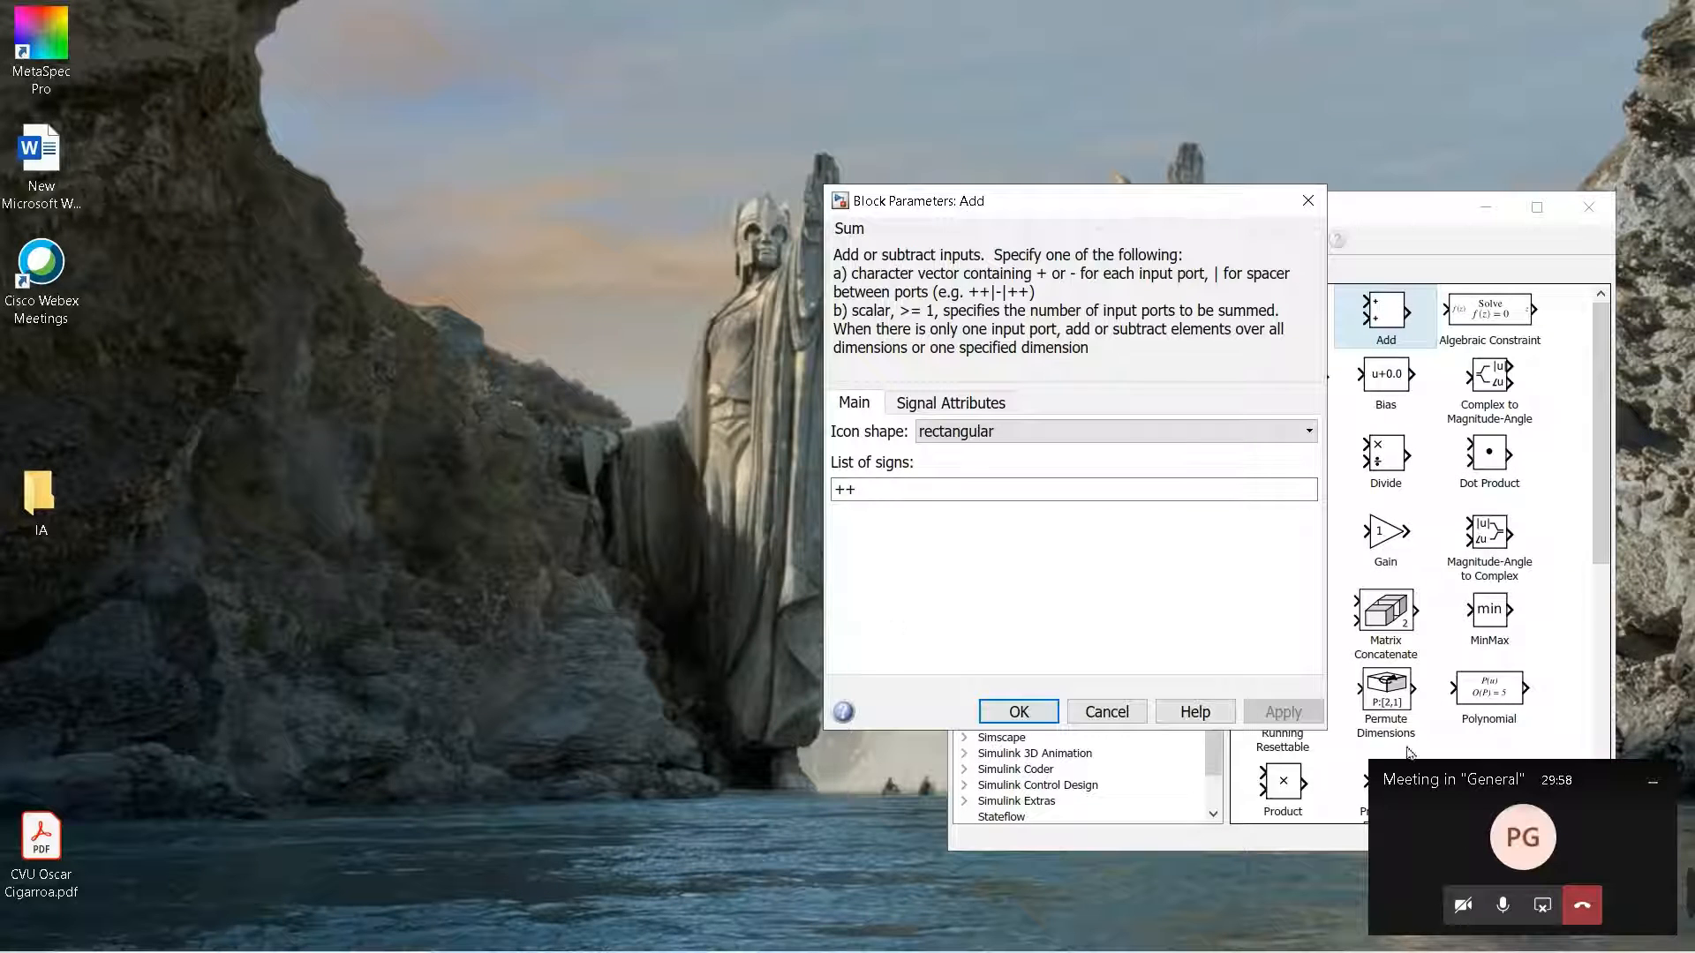
{"action": "left_click", "coordinate": [1653, 782]}
{"action": "mouse_move", "coordinate": [633, 943]}
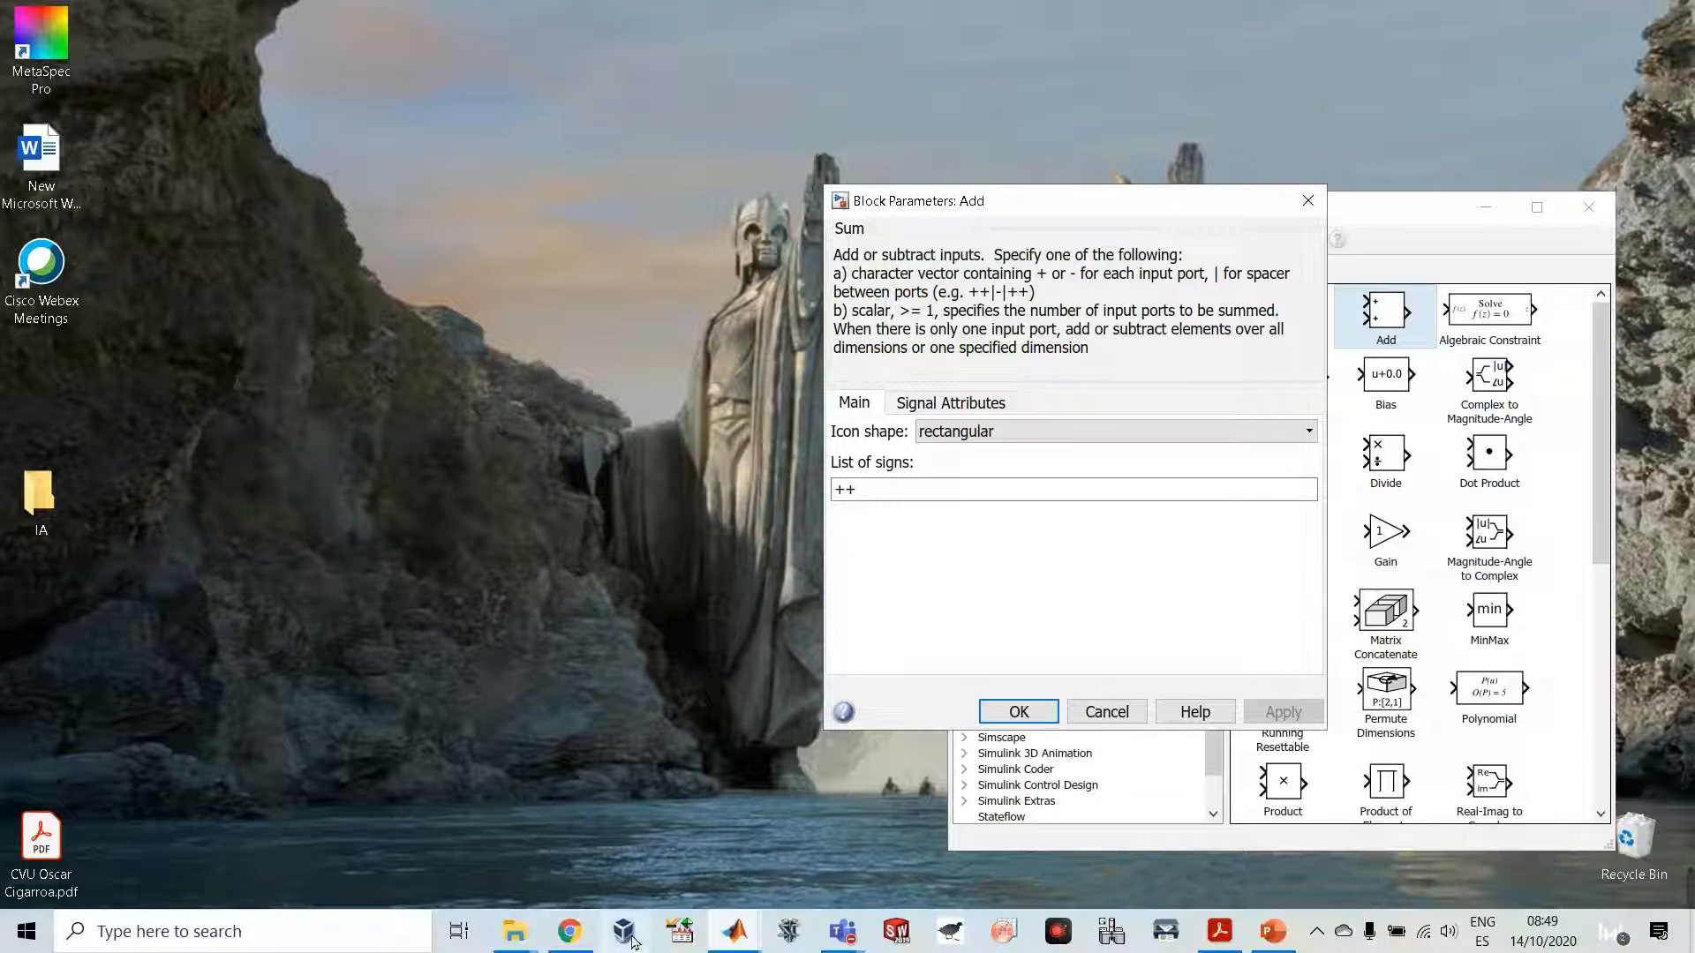
{"action": "mouse_move", "coordinate": [744, 936]}
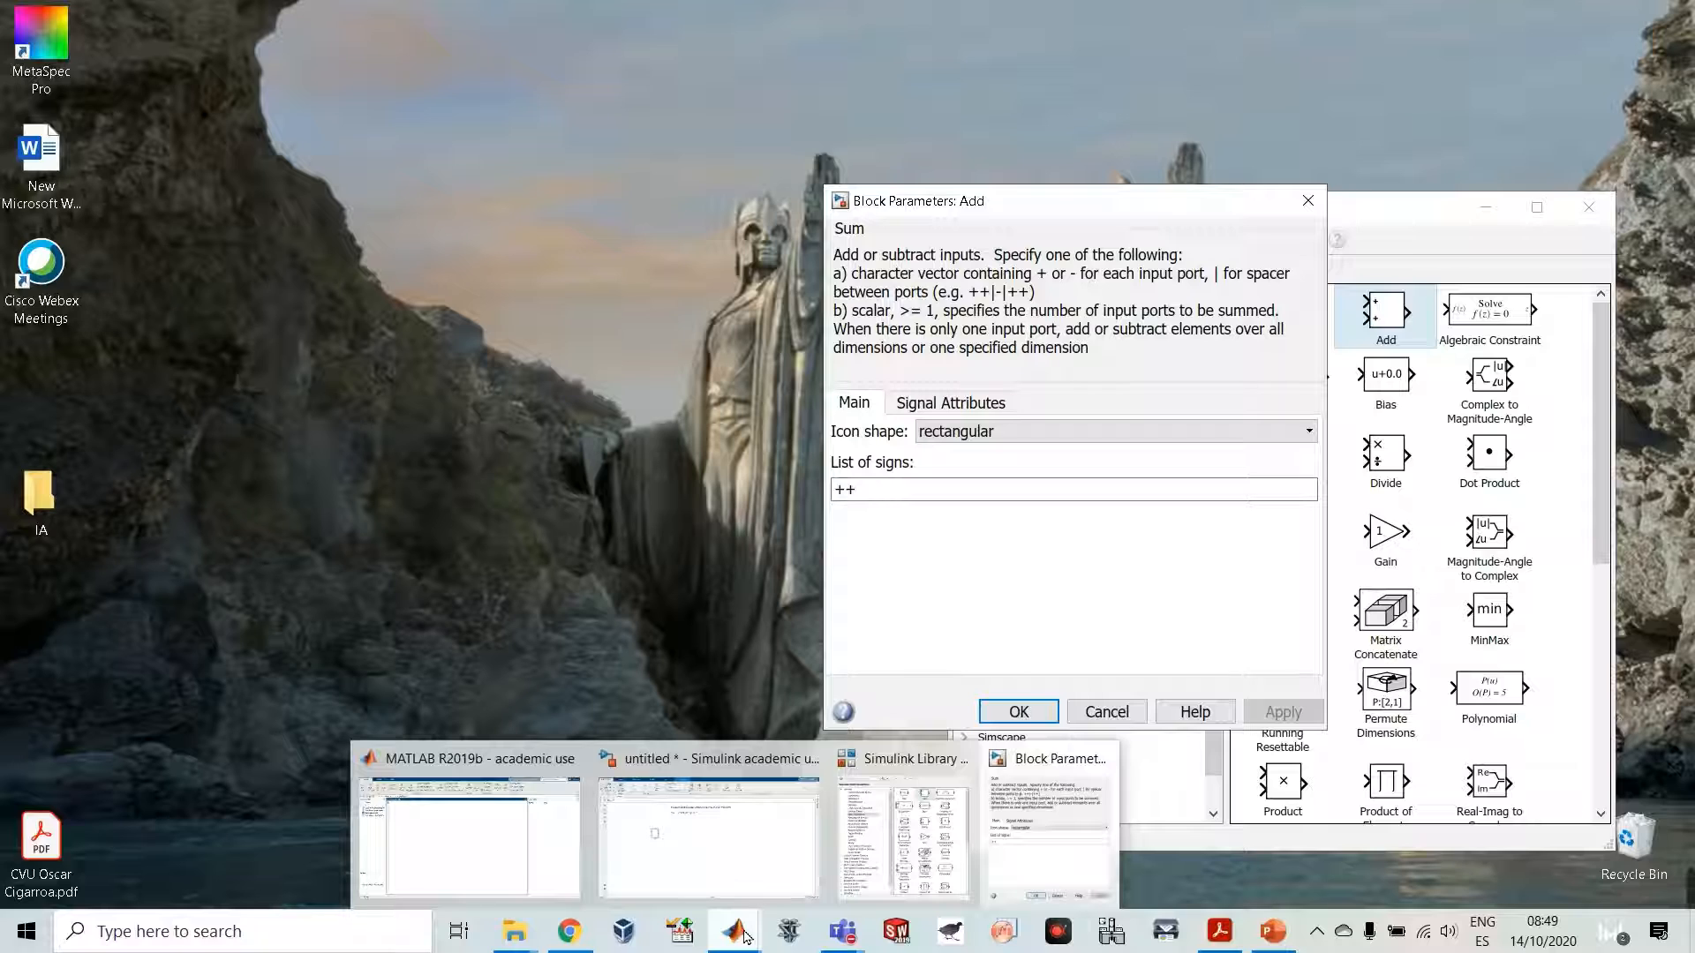
{"action": "left_click", "coordinate": [711, 886]}
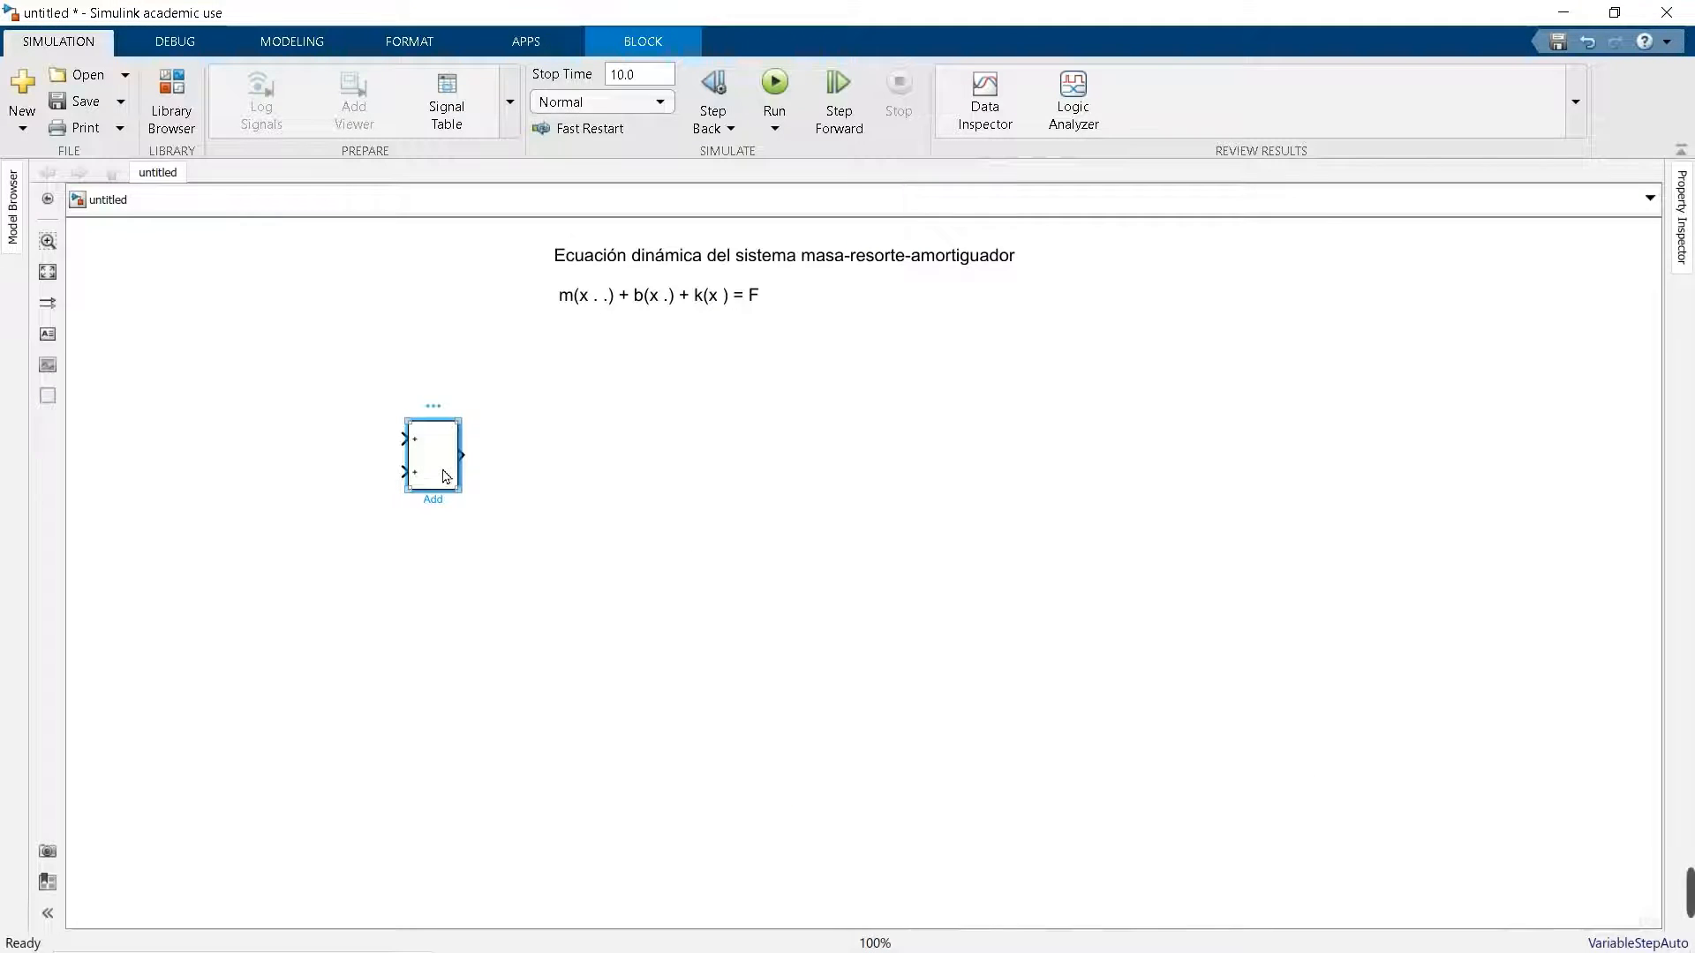
- Set the Add block's list of signs to +- and accept the parameters
{"action": "double_click", "coordinate": [446, 477]}
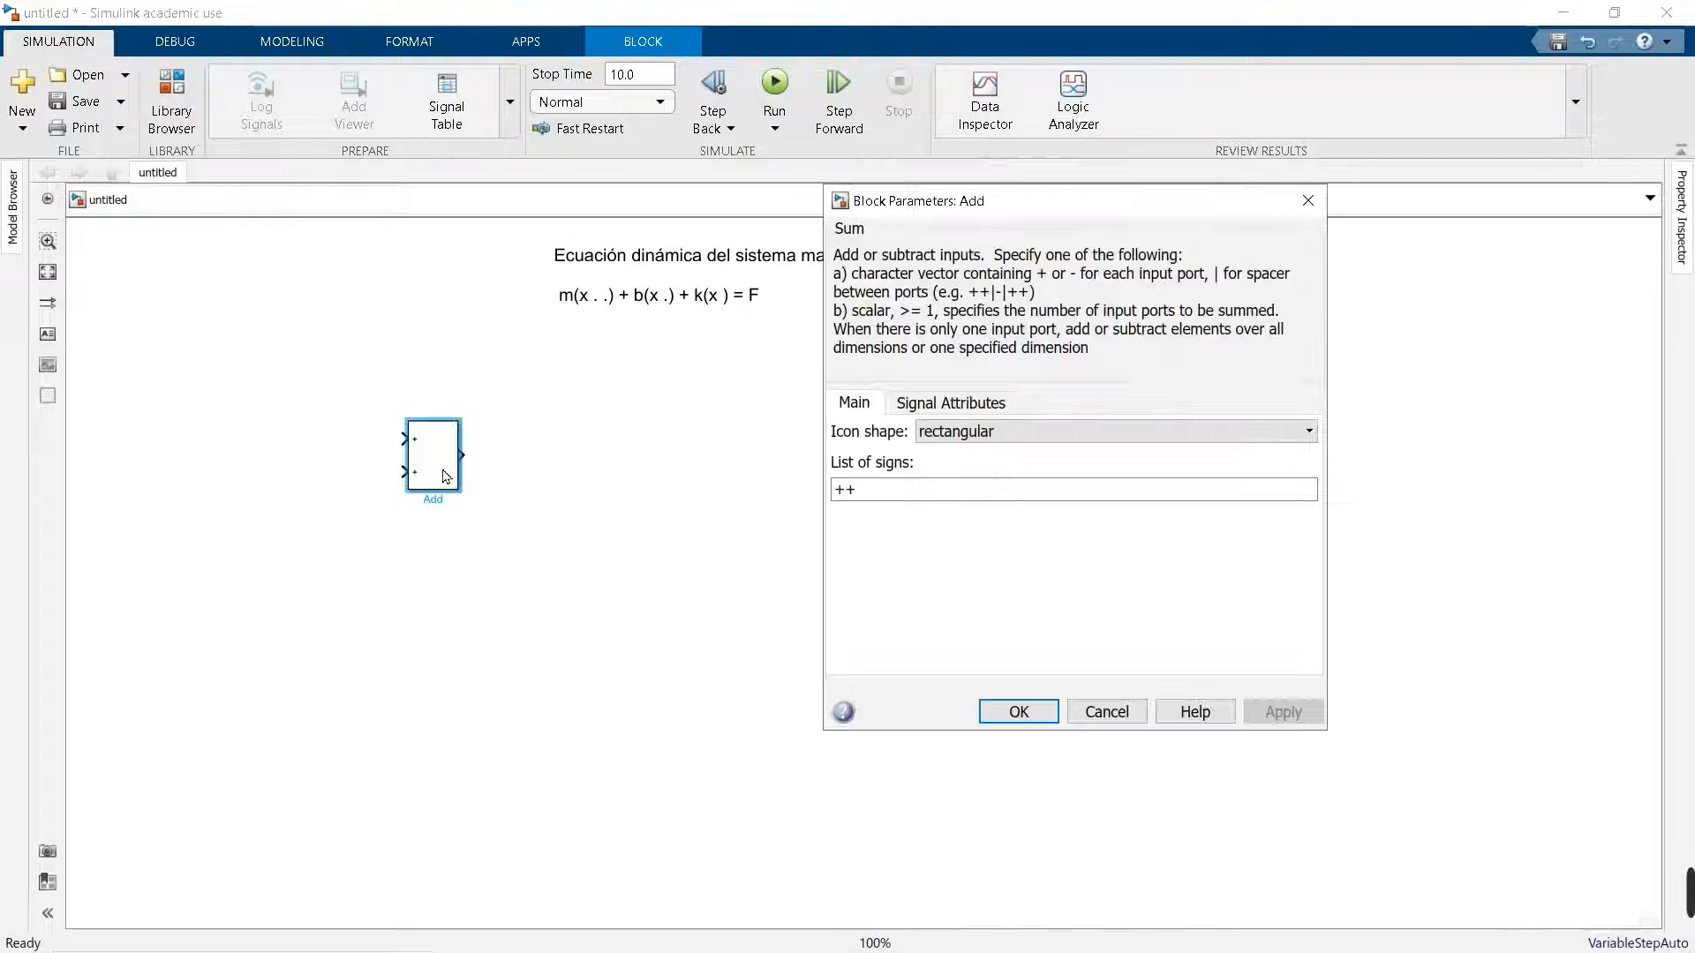
{"action": "double_click", "coordinate": [912, 501]}
{"action": "left_click", "coordinate": [912, 501]}
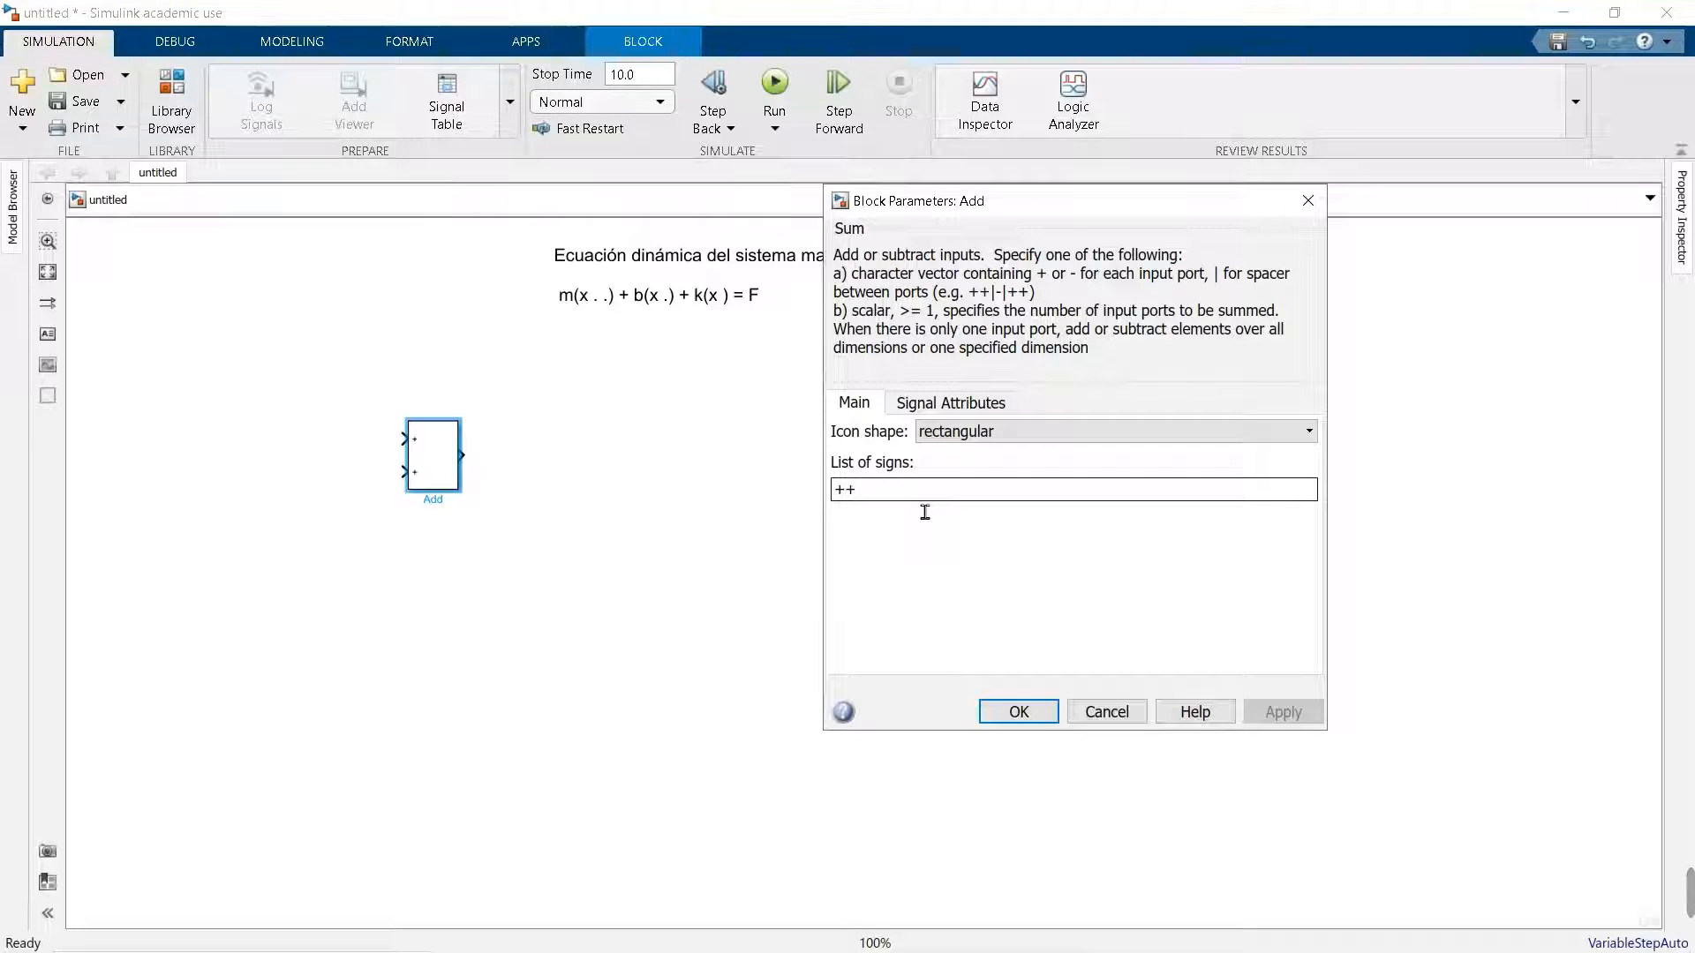
{"action": "key", "text": "BackSpace"}
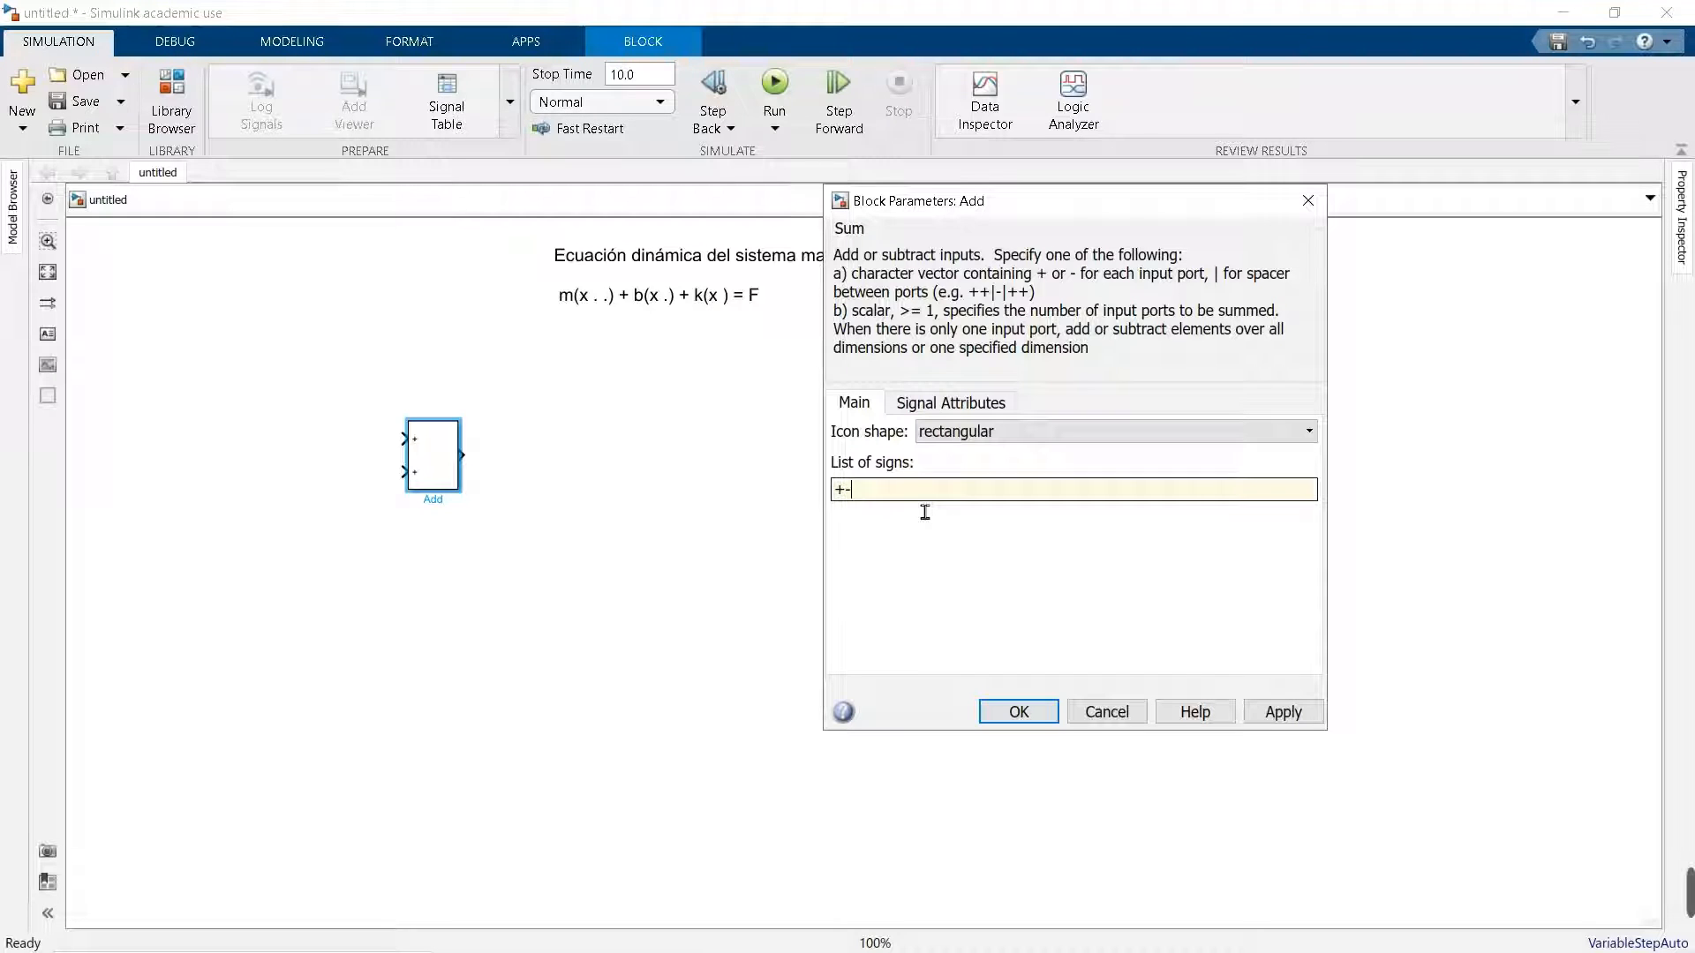
{"action": "left_click", "coordinate": [870, 487]}
{"action": "left_click", "coordinate": [1056, 712]}
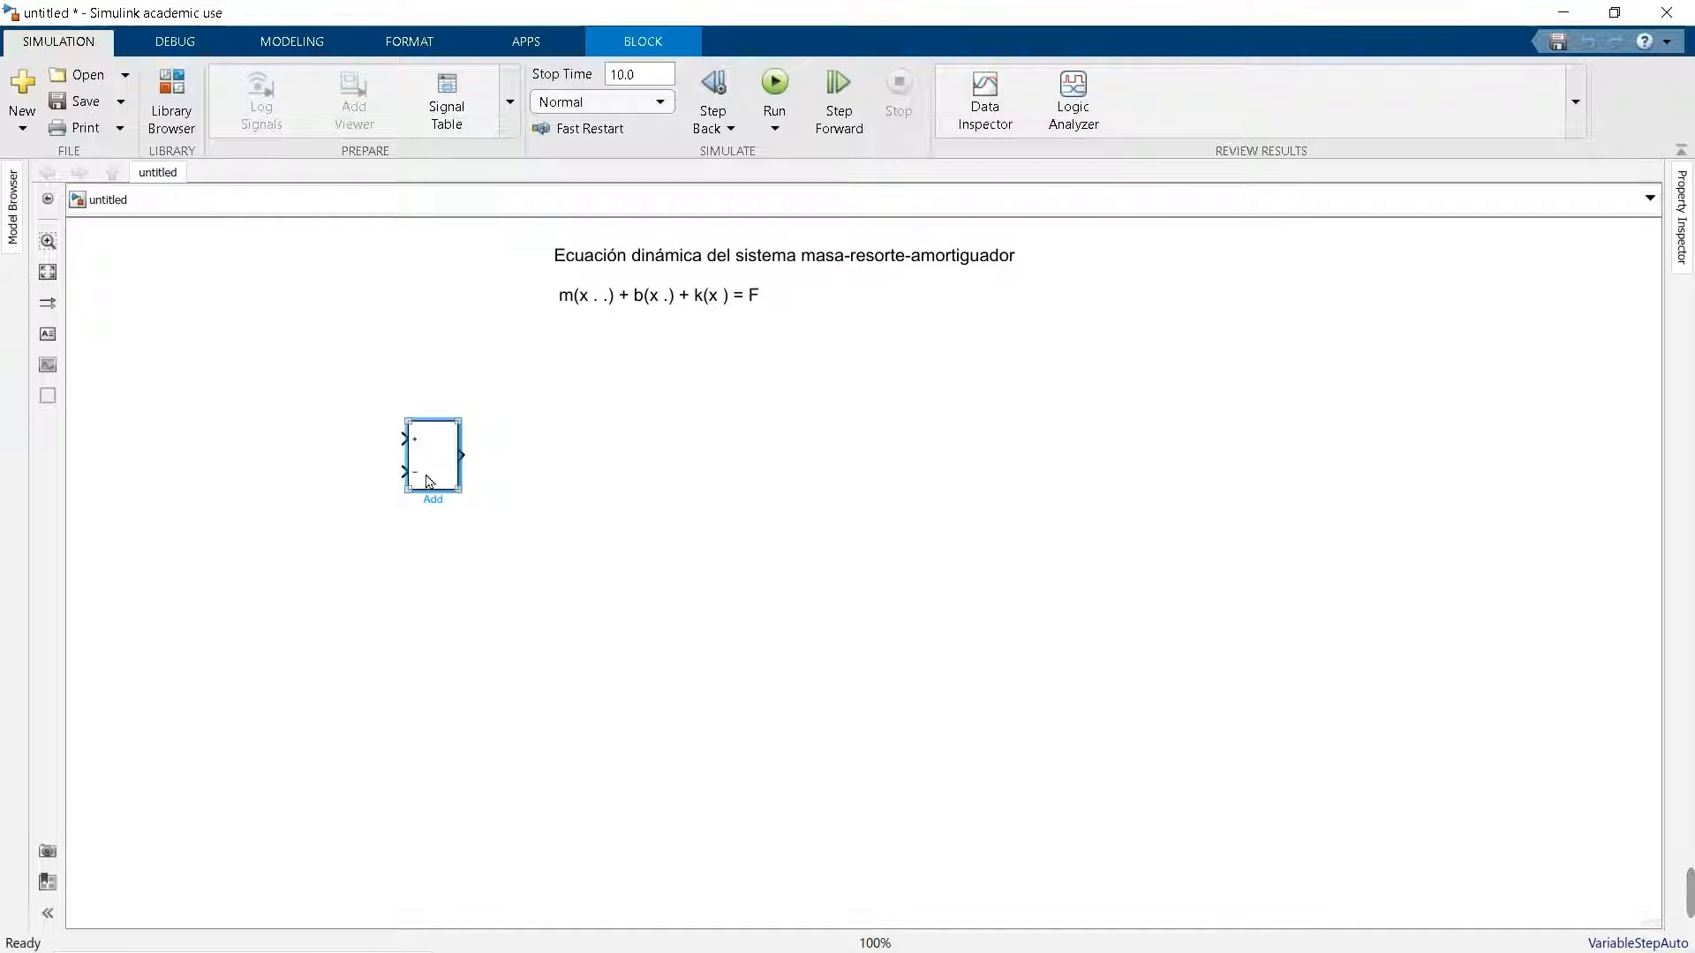
- Review the Add block's parameters and close the dialog without changes
{"action": "double_click", "coordinate": [434, 459]}
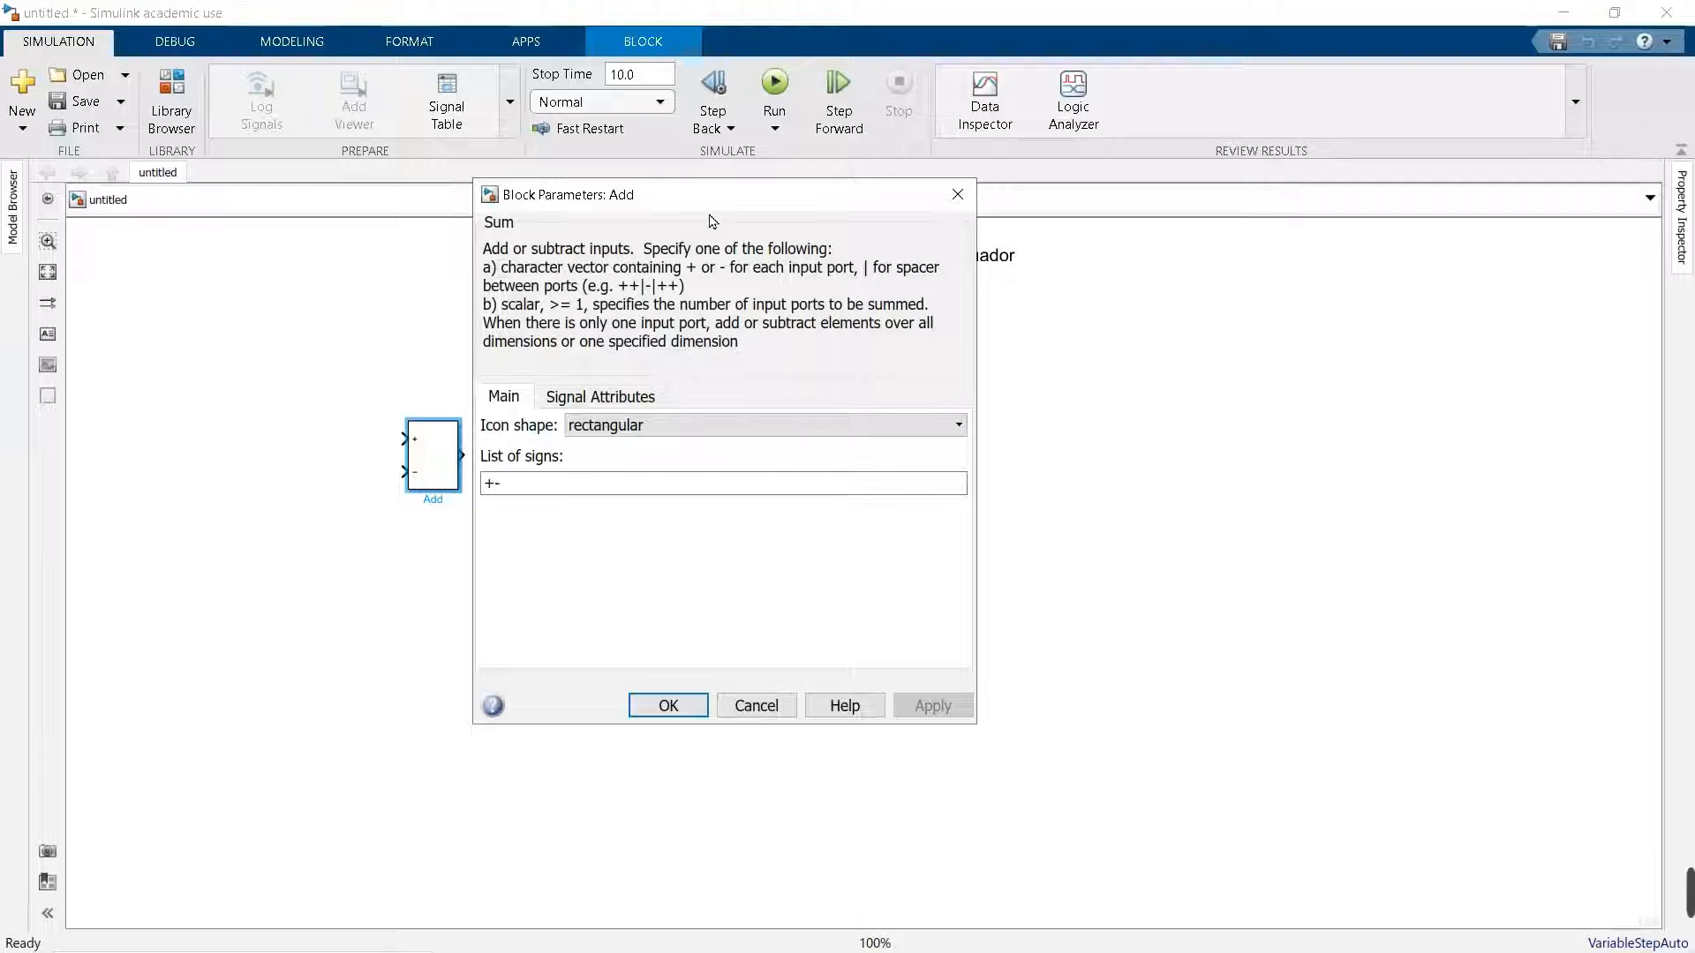
{"action": "left_click_drag", "start_coordinate": [714, 203], "coordinate": [865, 244]}
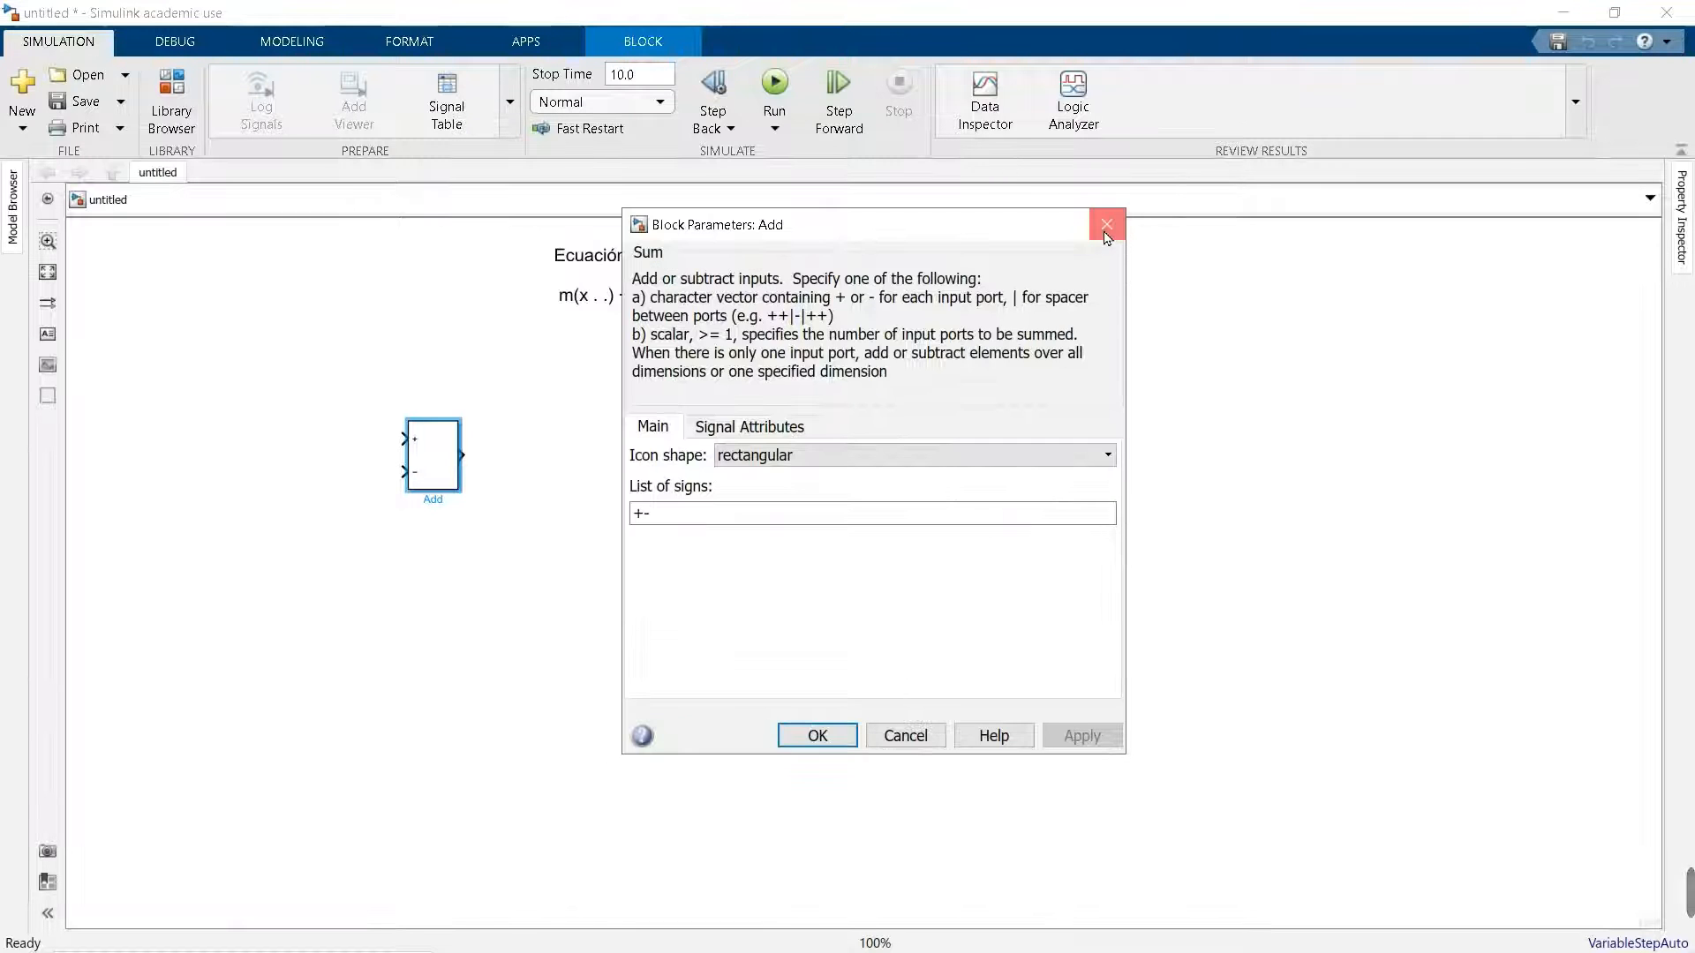
{"action": "left_click", "coordinate": [1106, 223]}
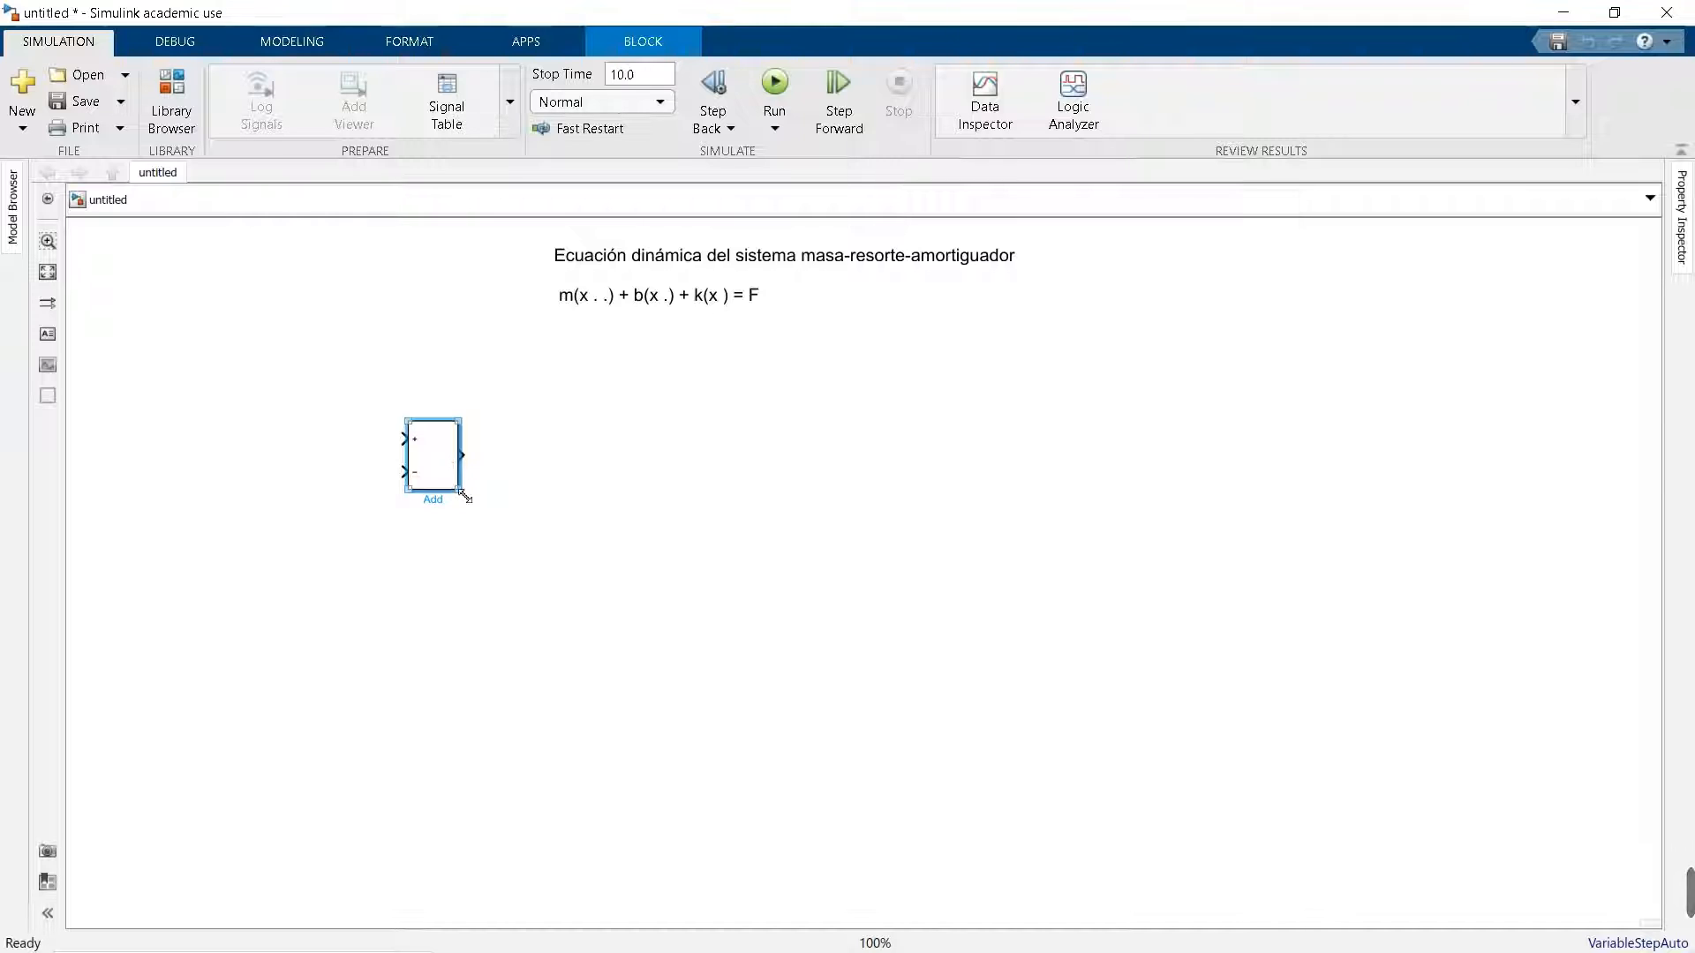
- Make the Add block taller and move it slightly up and to the left
{"action": "left_click_drag", "start_coordinate": [464, 495], "coordinate": [466, 529]}
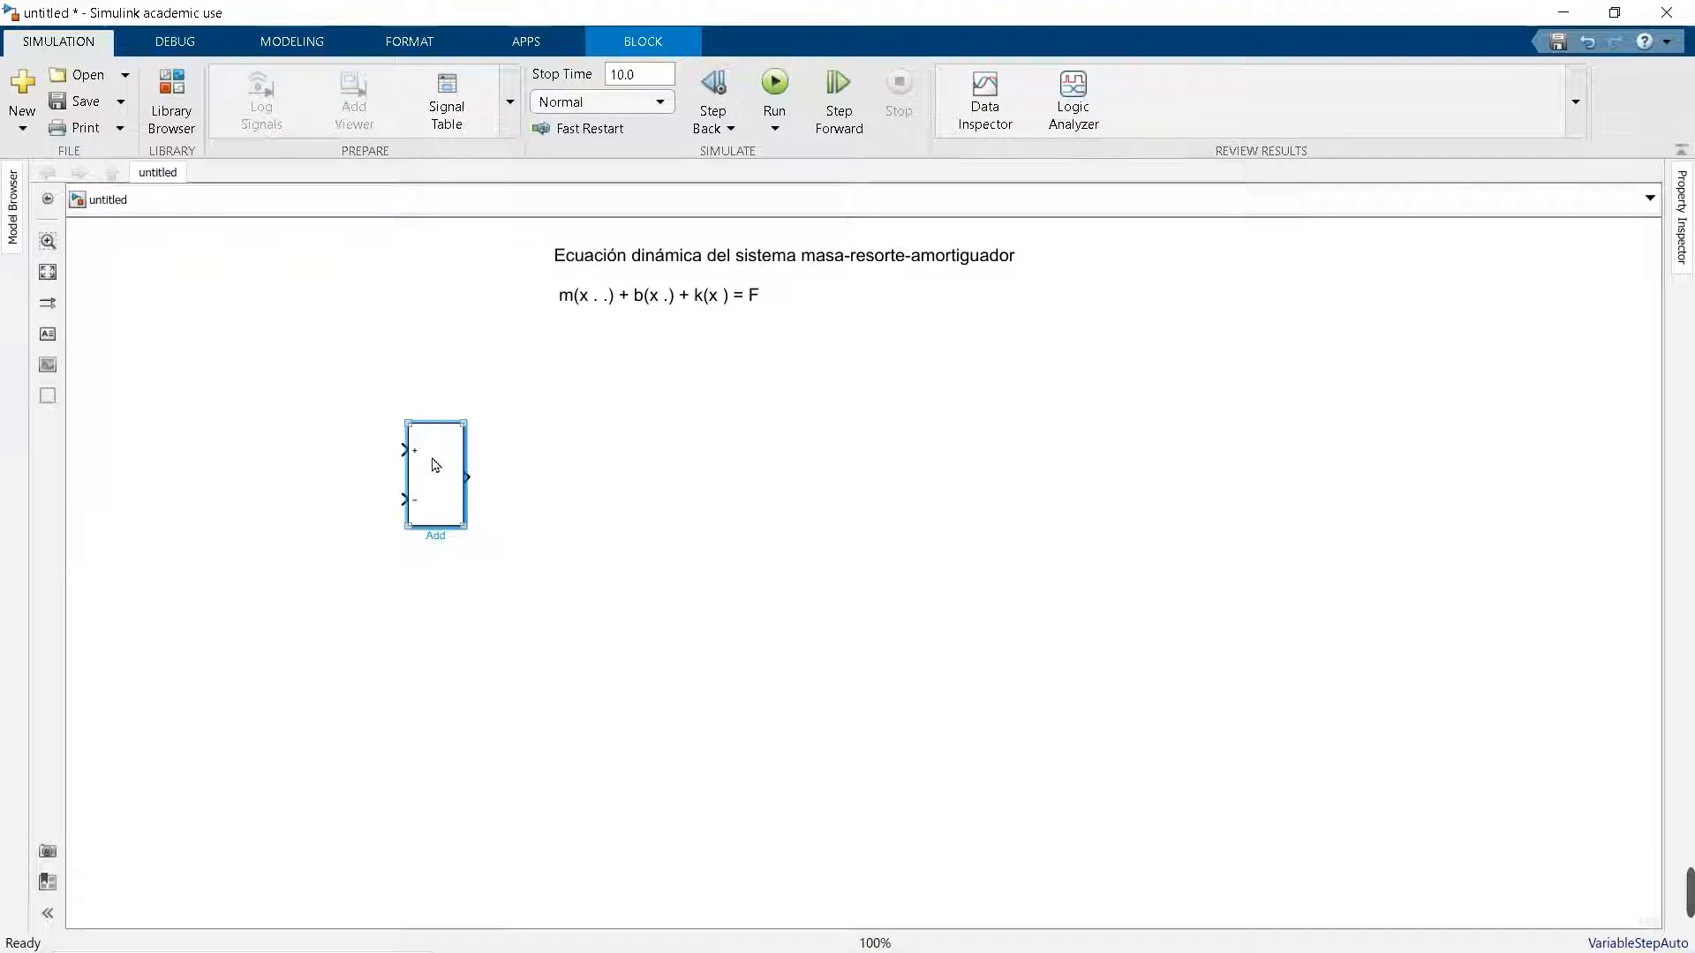
{"action": "left_click_drag", "start_coordinate": [434, 464], "coordinate": [412, 430]}
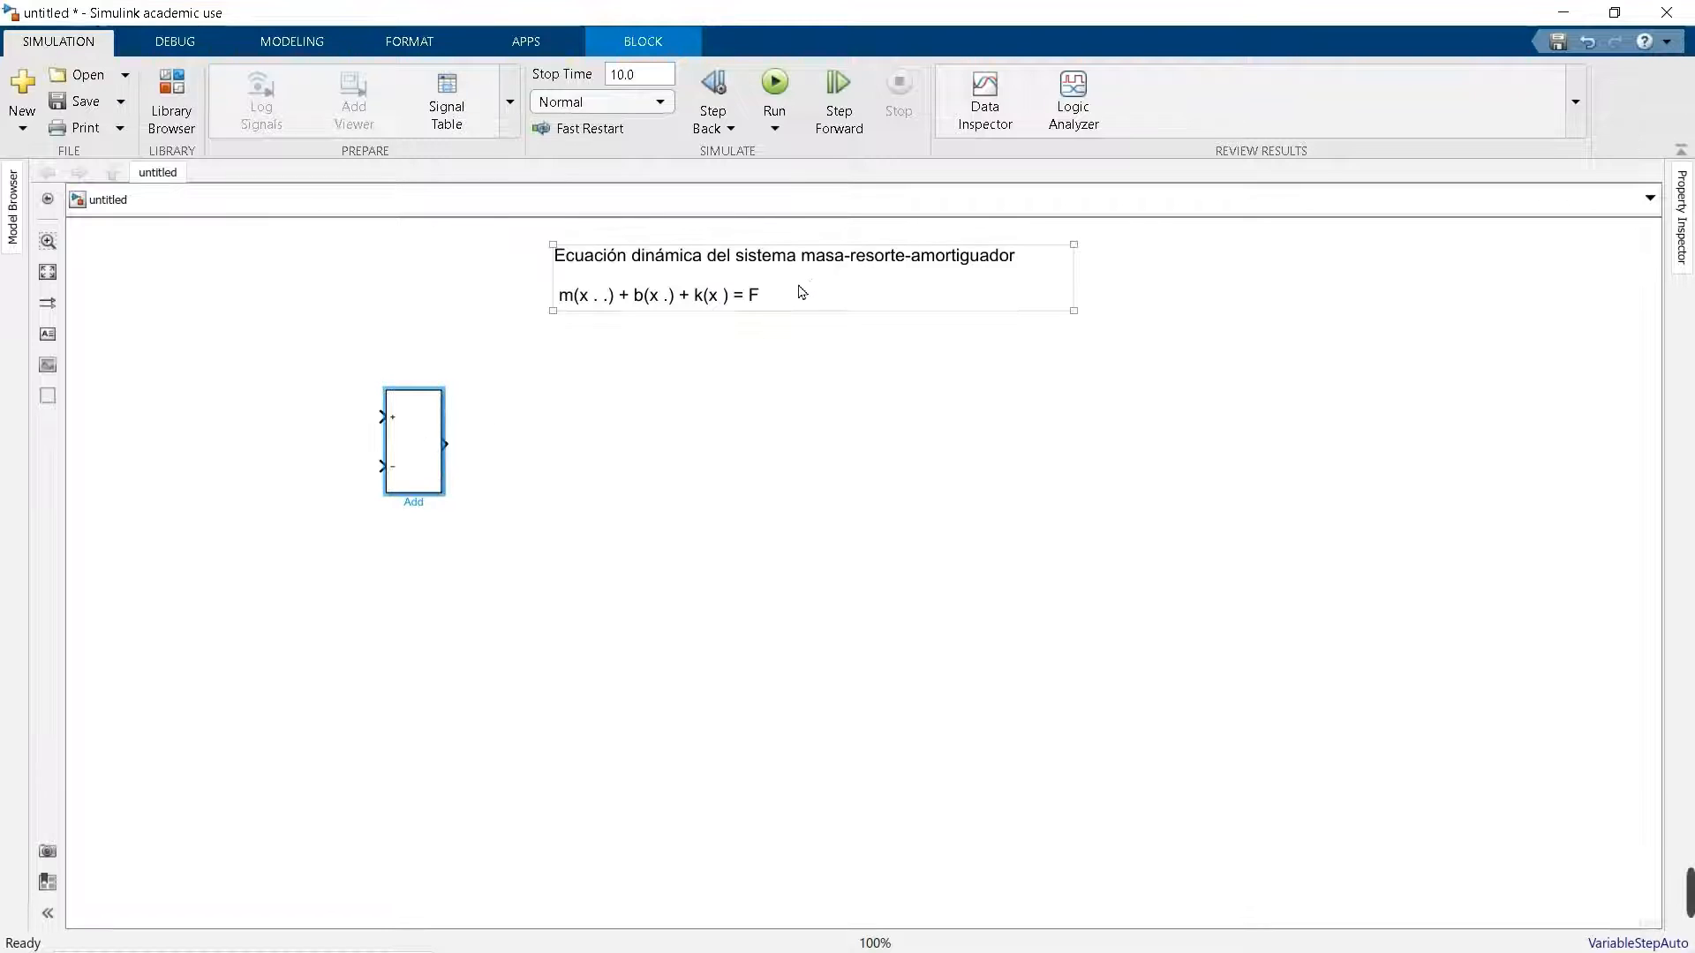
- Shift the equation annotation slightly to the left and deselect it
{"action": "left_click", "coordinate": [765, 304]}
{"action": "mouse_move", "coordinate": [764, 303]}
{"action": "left_mouse_down"}
{"action": "mouse_move", "coordinate": [694, 310]}
{"action": "mouse_move", "coordinate": [734, 307]}
{"action": "left_mouse_up"}
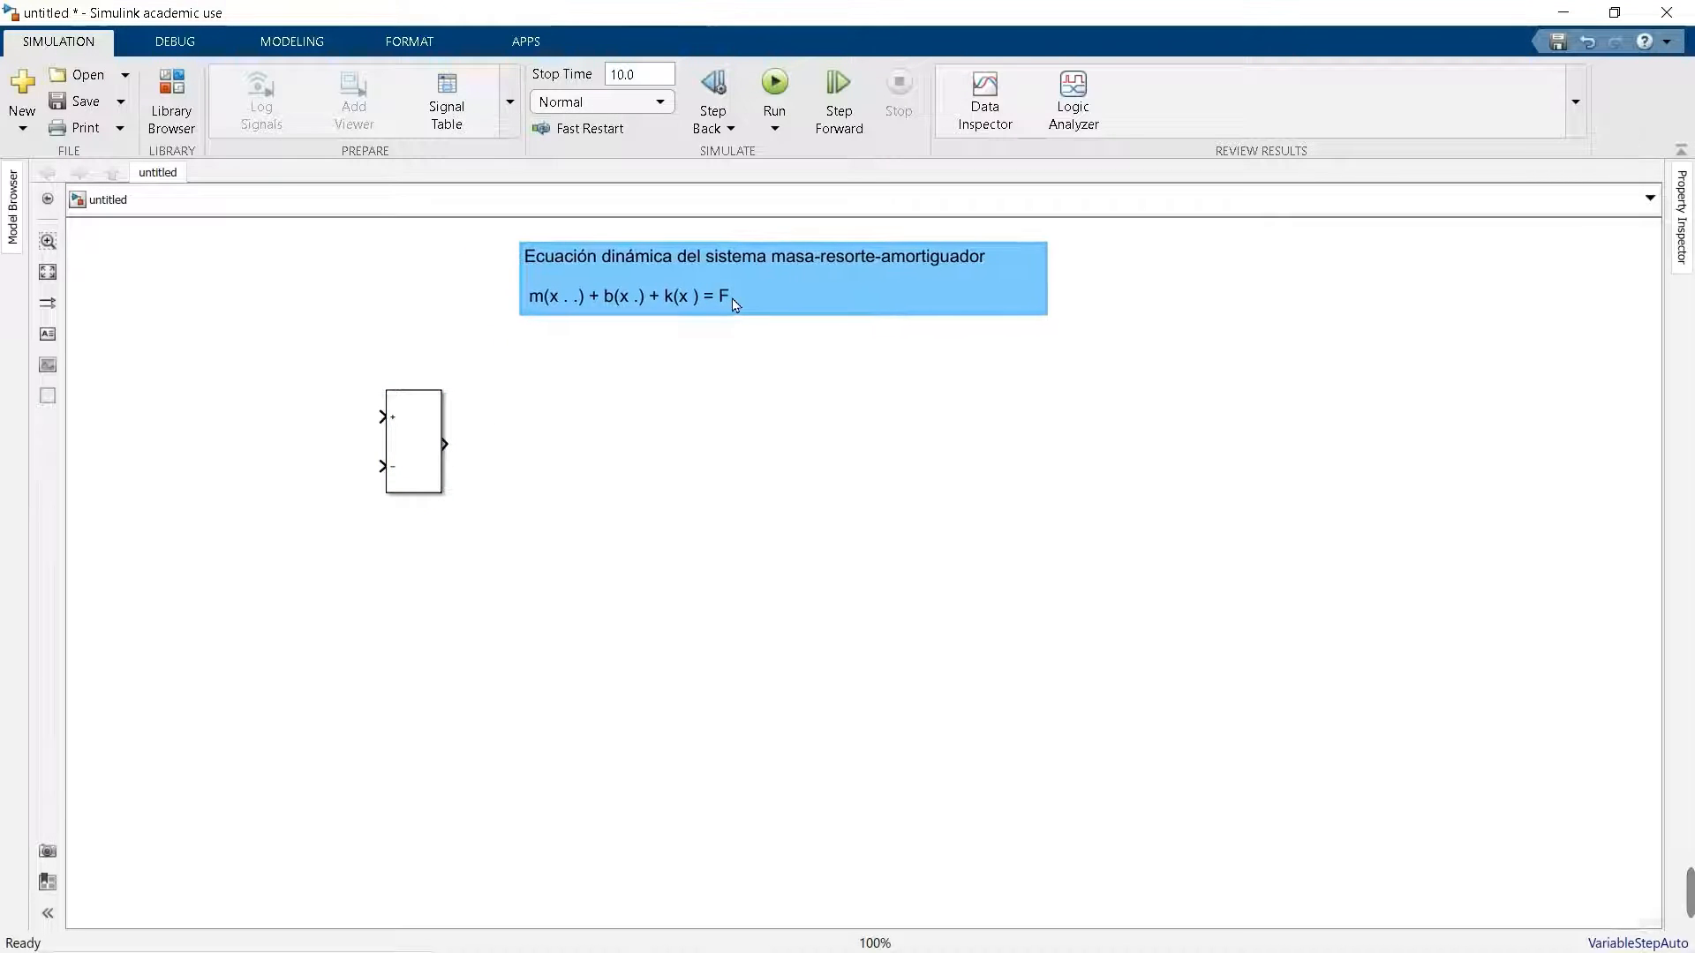
{"action": "left_click", "coordinate": [729, 352]}
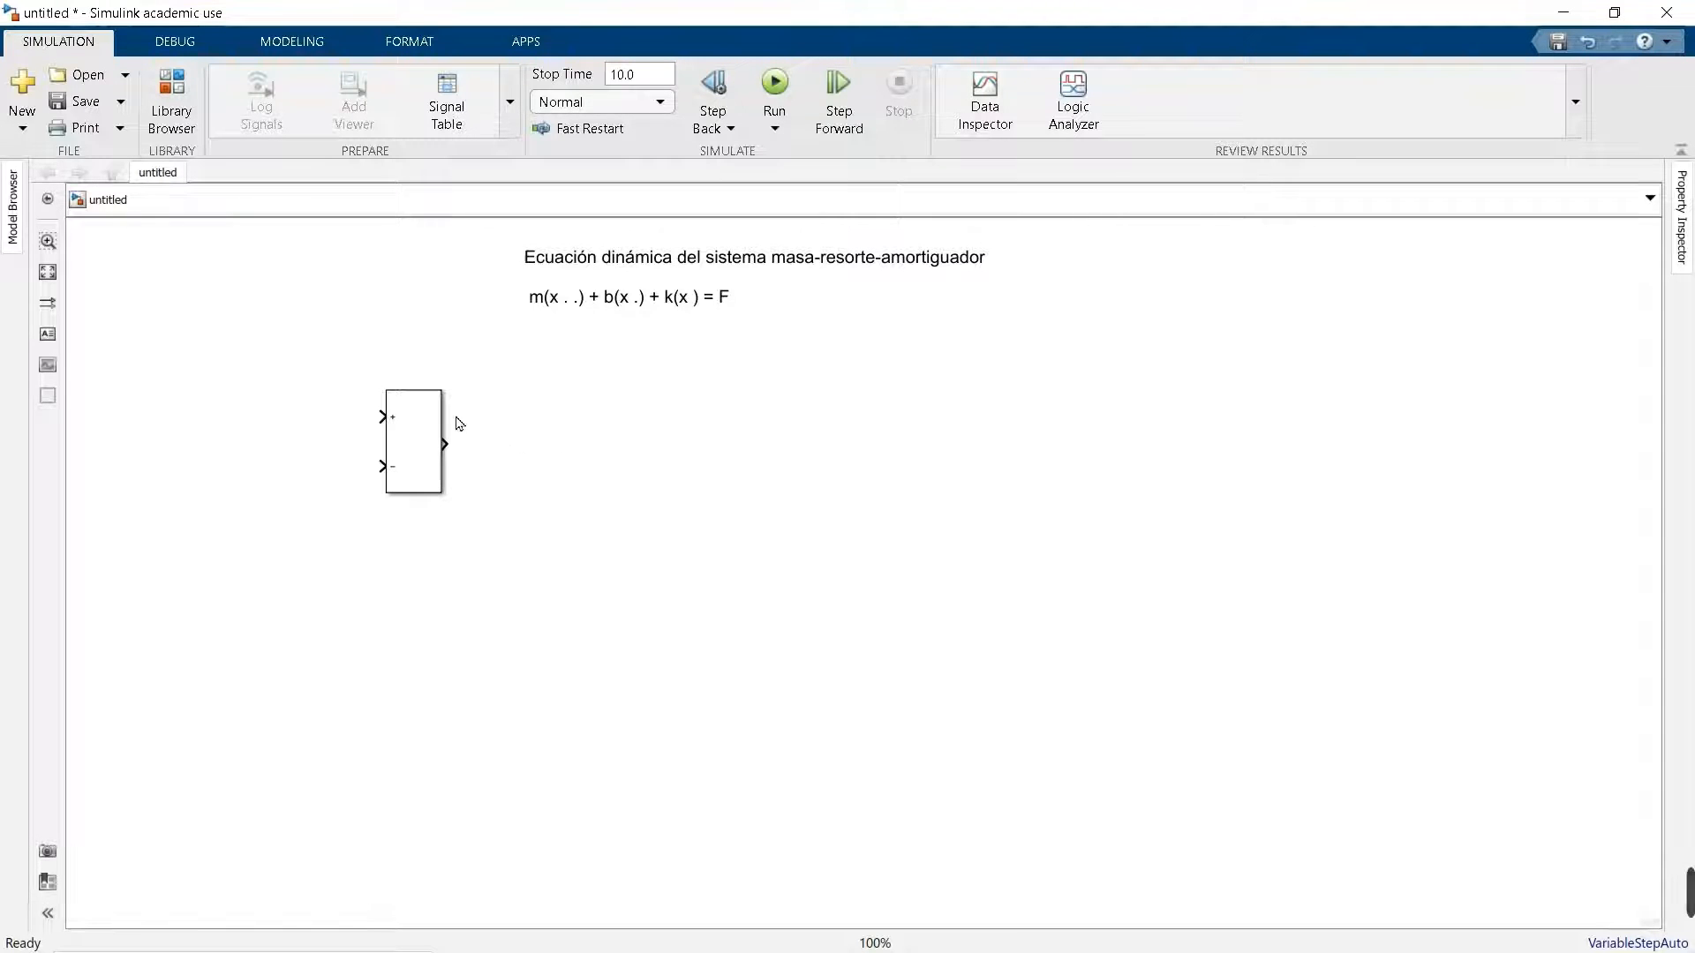
- Set the Add block's list of signs to ++++ and accept the parameters
{"action": "double_click", "coordinate": [432, 438]}
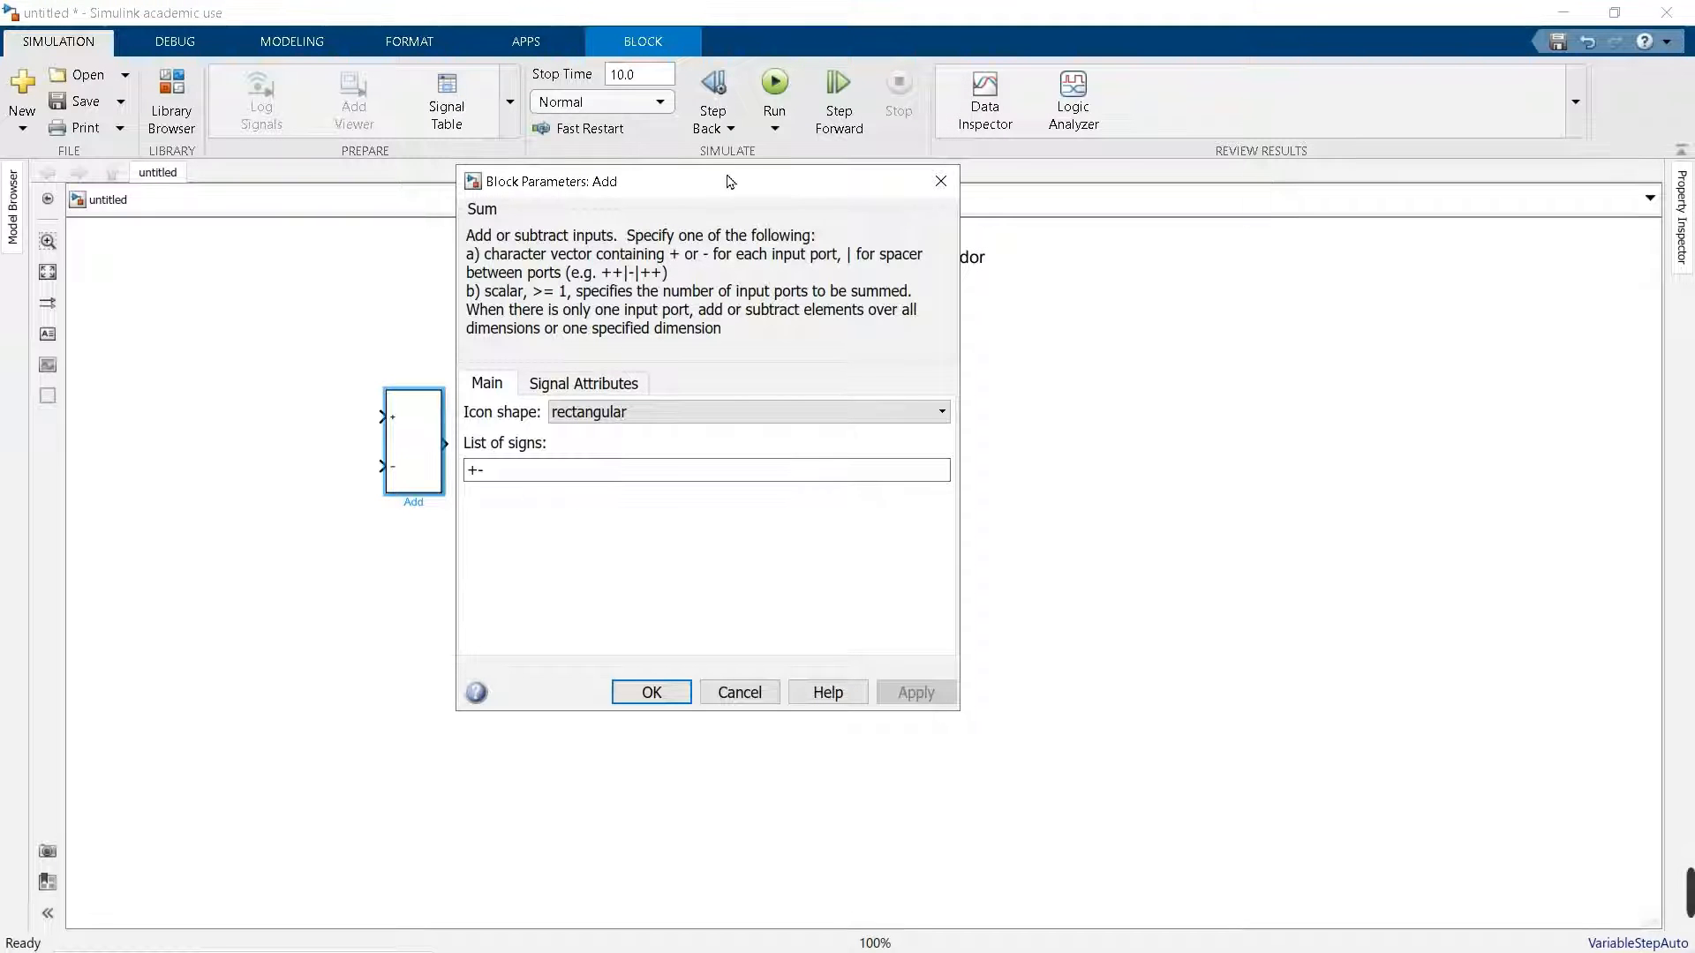
{"action": "left_click_drag", "start_coordinate": [730, 184], "coordinate": [1112, 190]}
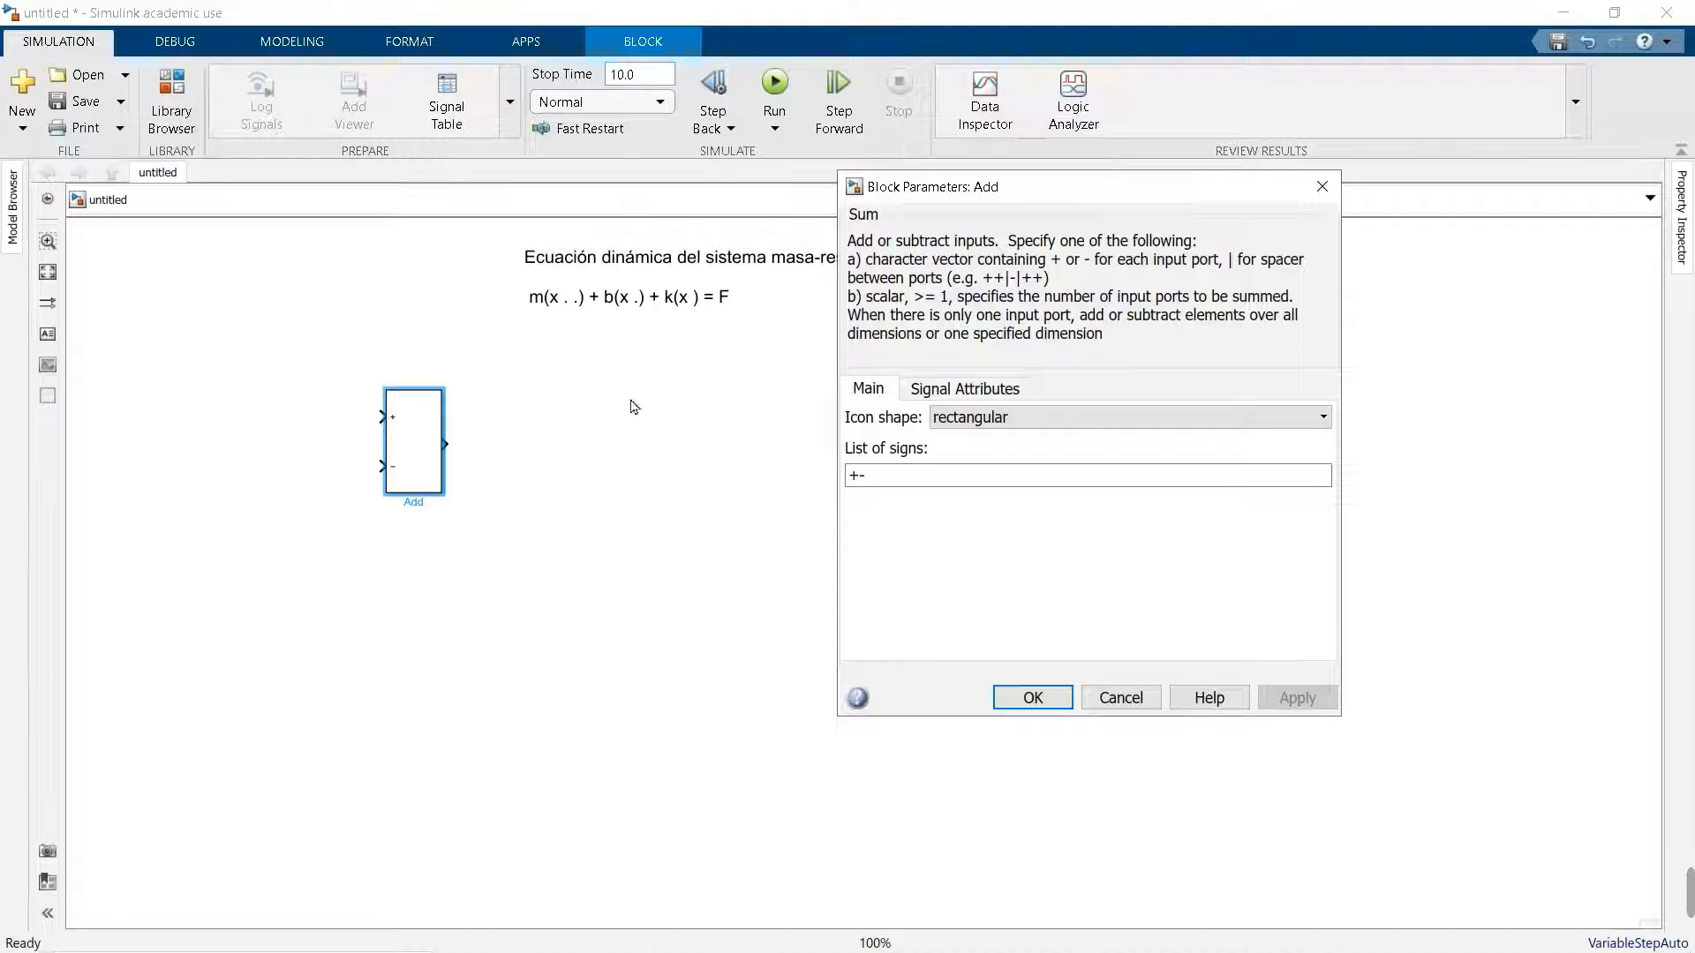
{"action": "double_click", "coordinate": [941, 484]}
{"action": "left_click", "coordinate": [941, 484]}
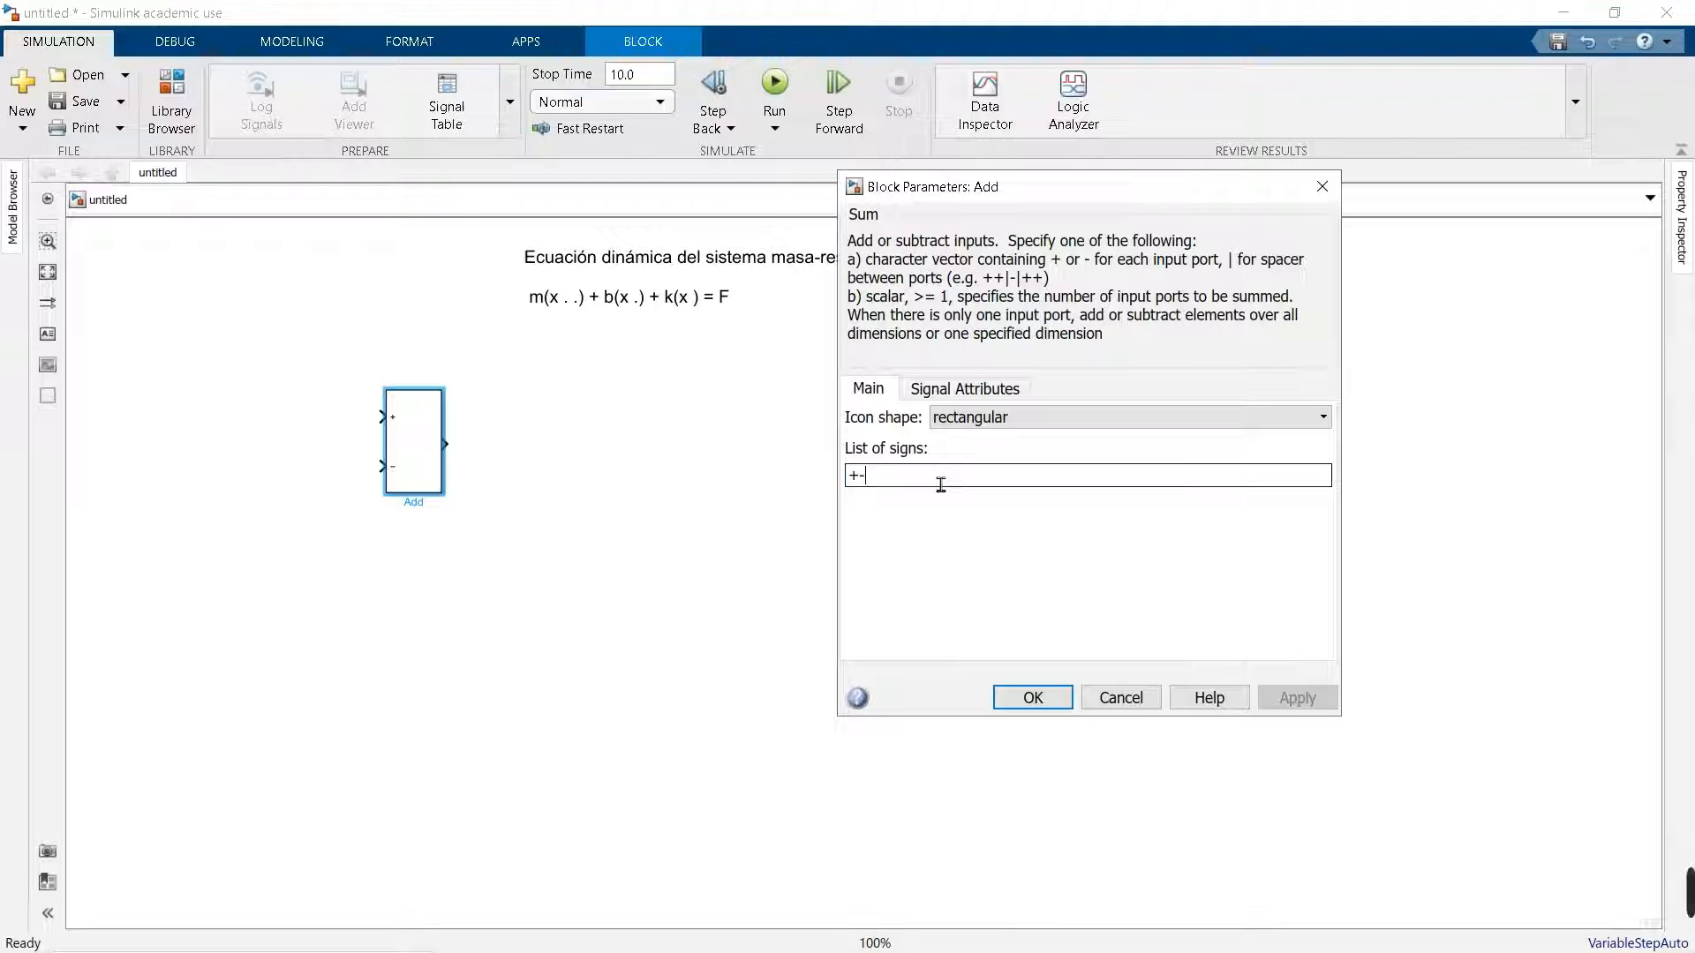
{"action": "key", "text": "BackSpace"}
{"action": "key", "text": "BackSpace"}
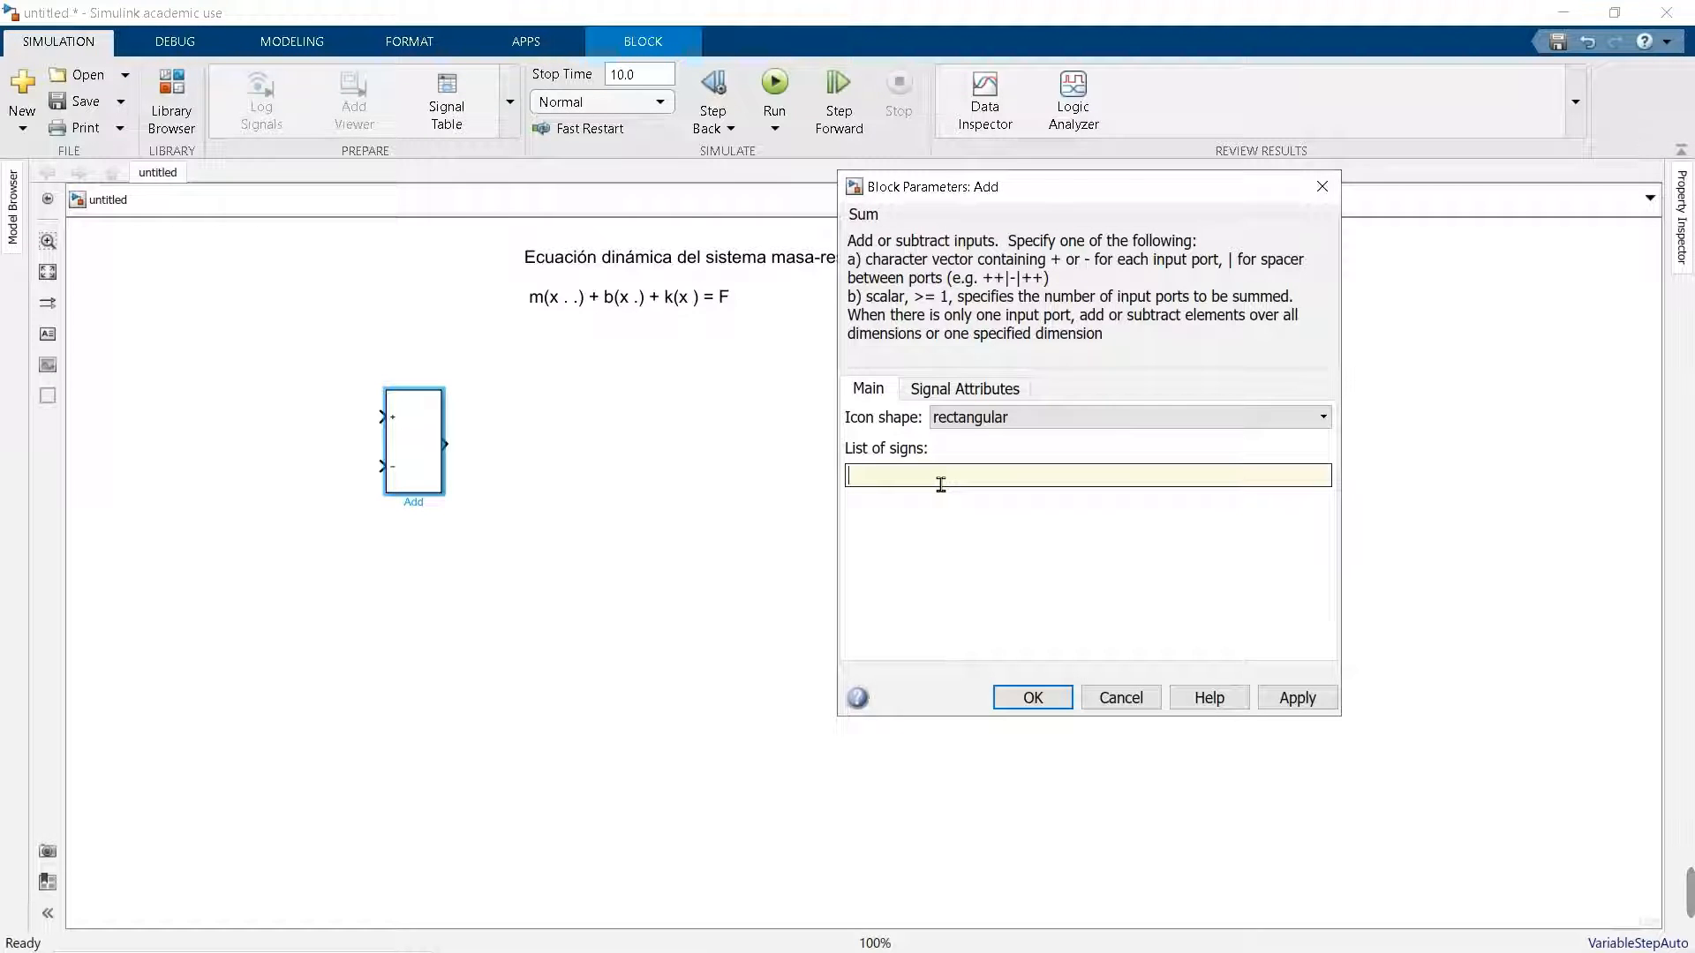
{"action": "type", "text": "++++"}
{"action": "left_click", "coordinate": [1040, 698]}
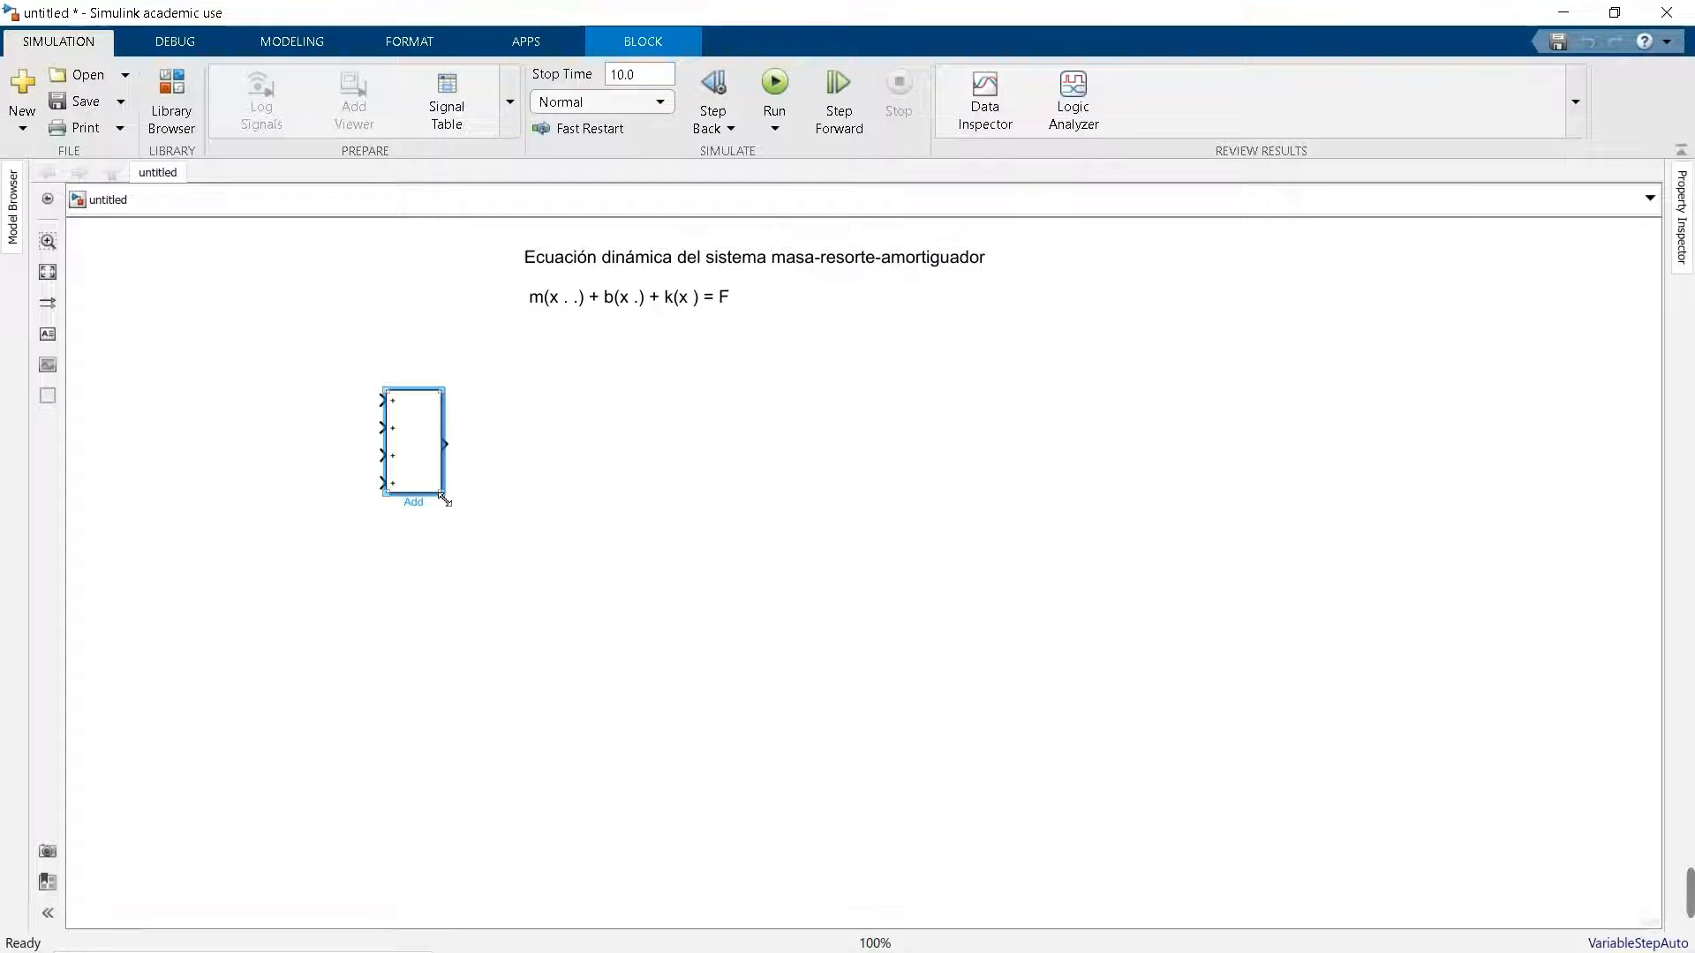
- Enlarge the Add block in width and height and shift it slightly up and to the left
{"action": "left_click_drag", "start_coordinate": [445, 508], "coordinate": [461, 535]}
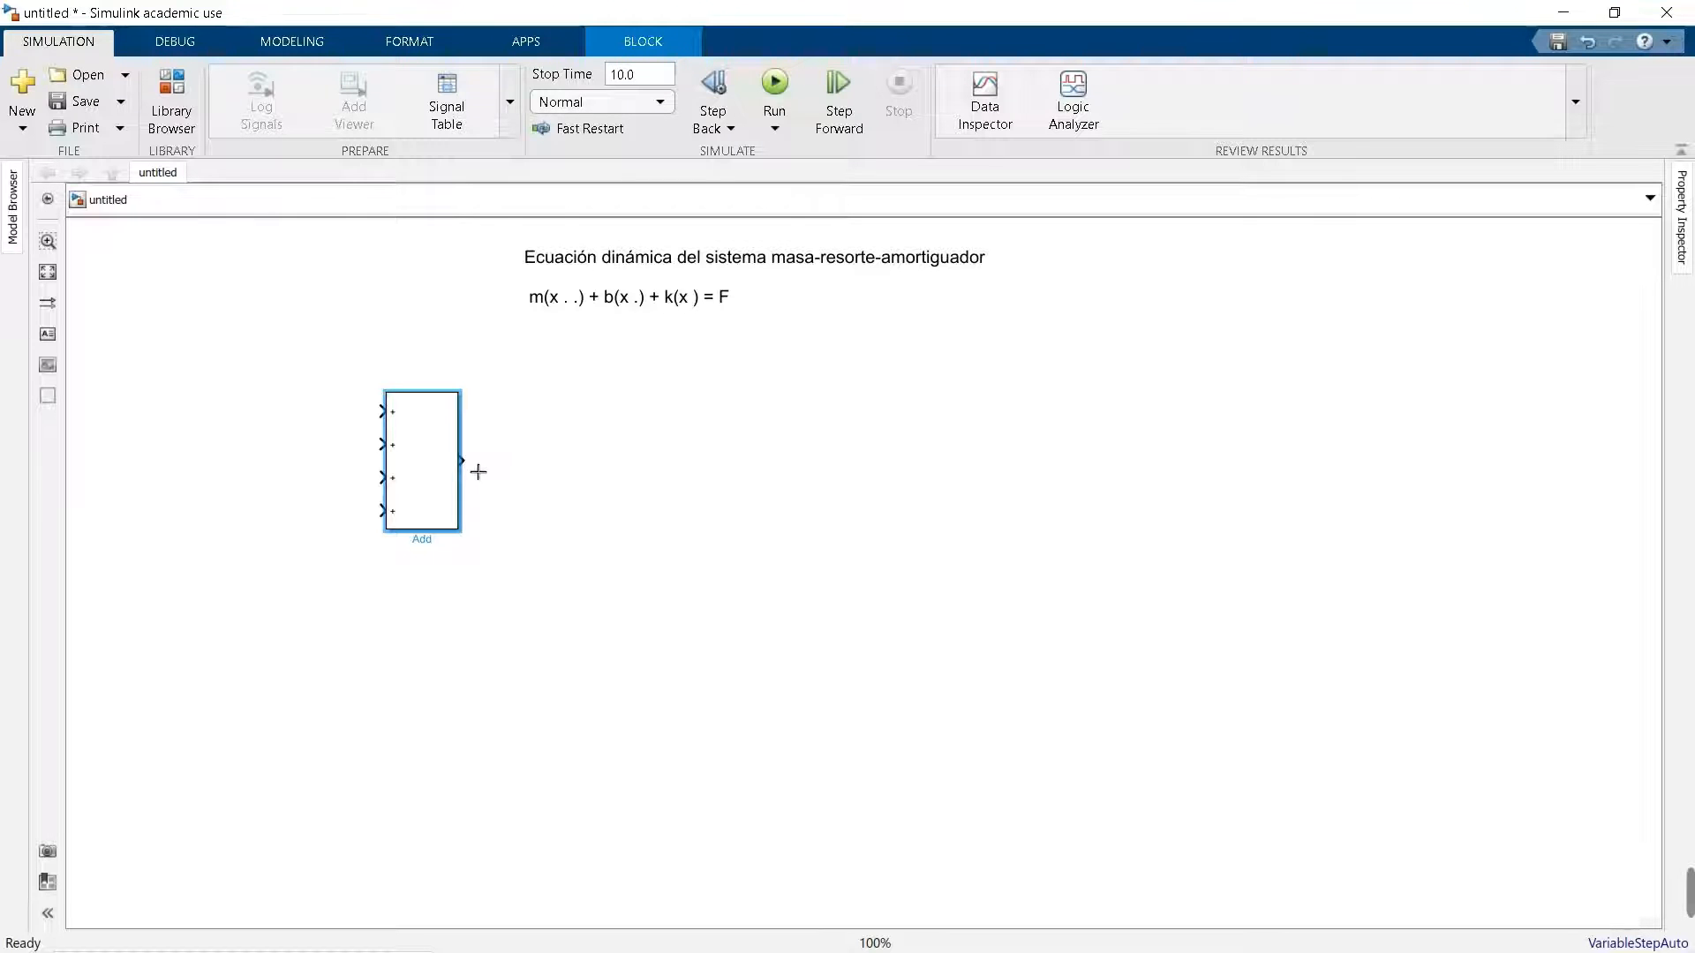
{"action": "left_click_drag", "start_coordinate": [438, 492], "coordinate": [433, 486]}
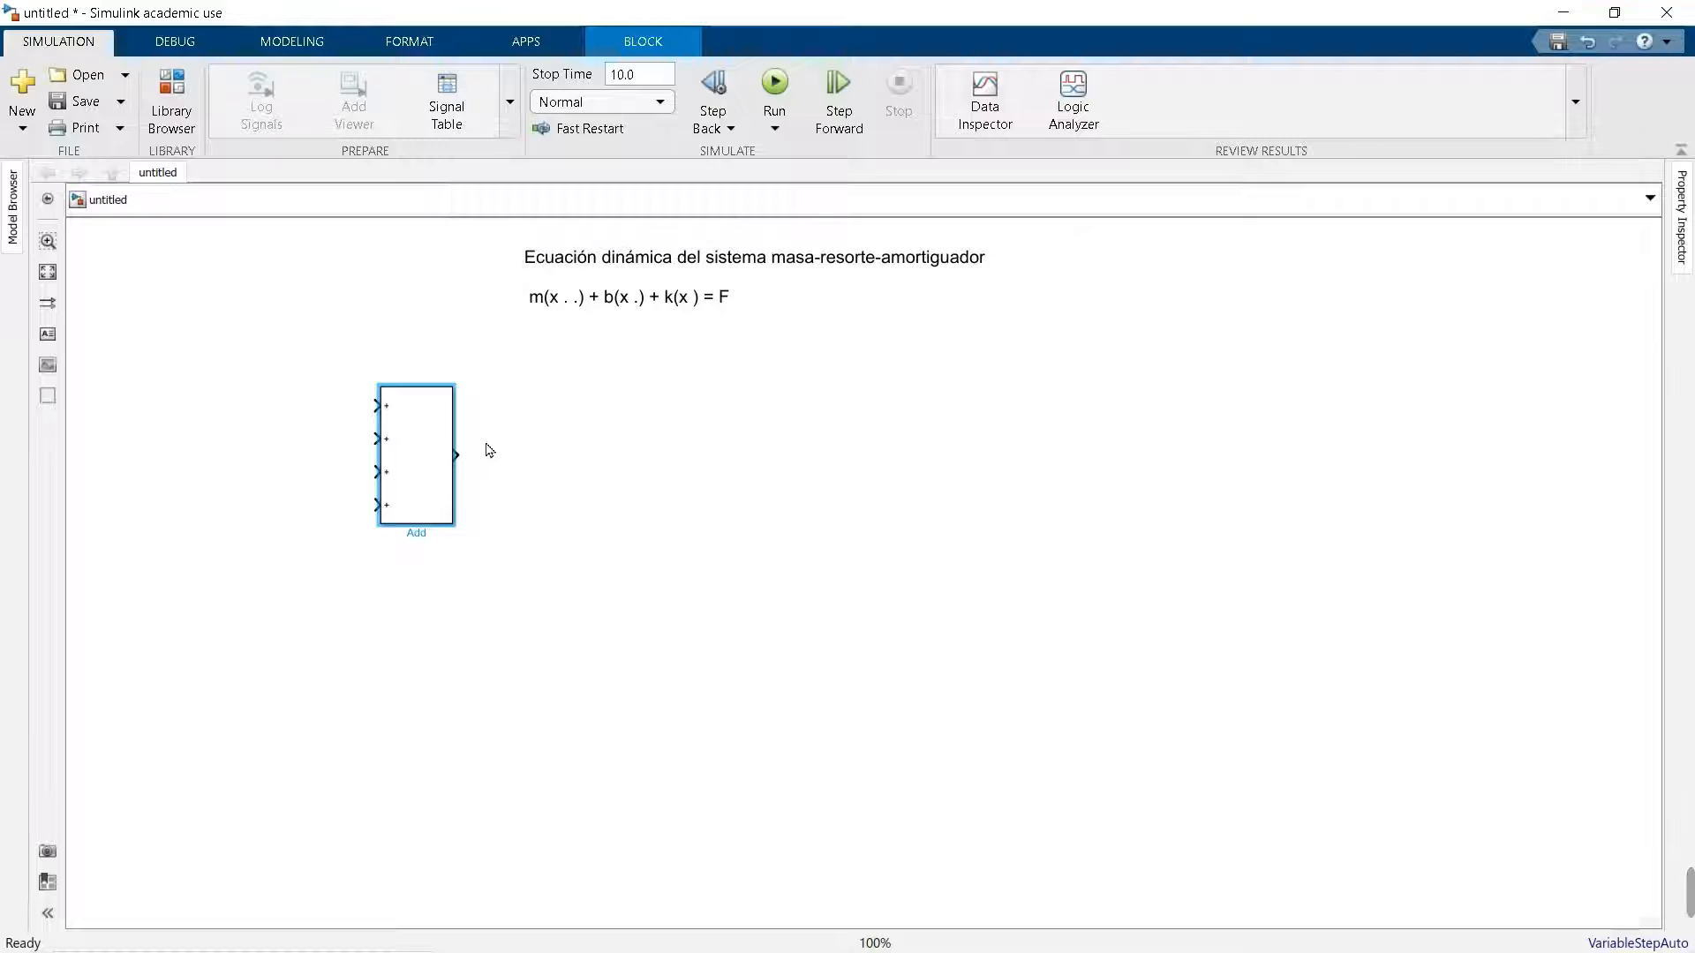
{"action": "left_click_drag", "start_coordinate": [438, 492], "coordinate": [433, 493]}
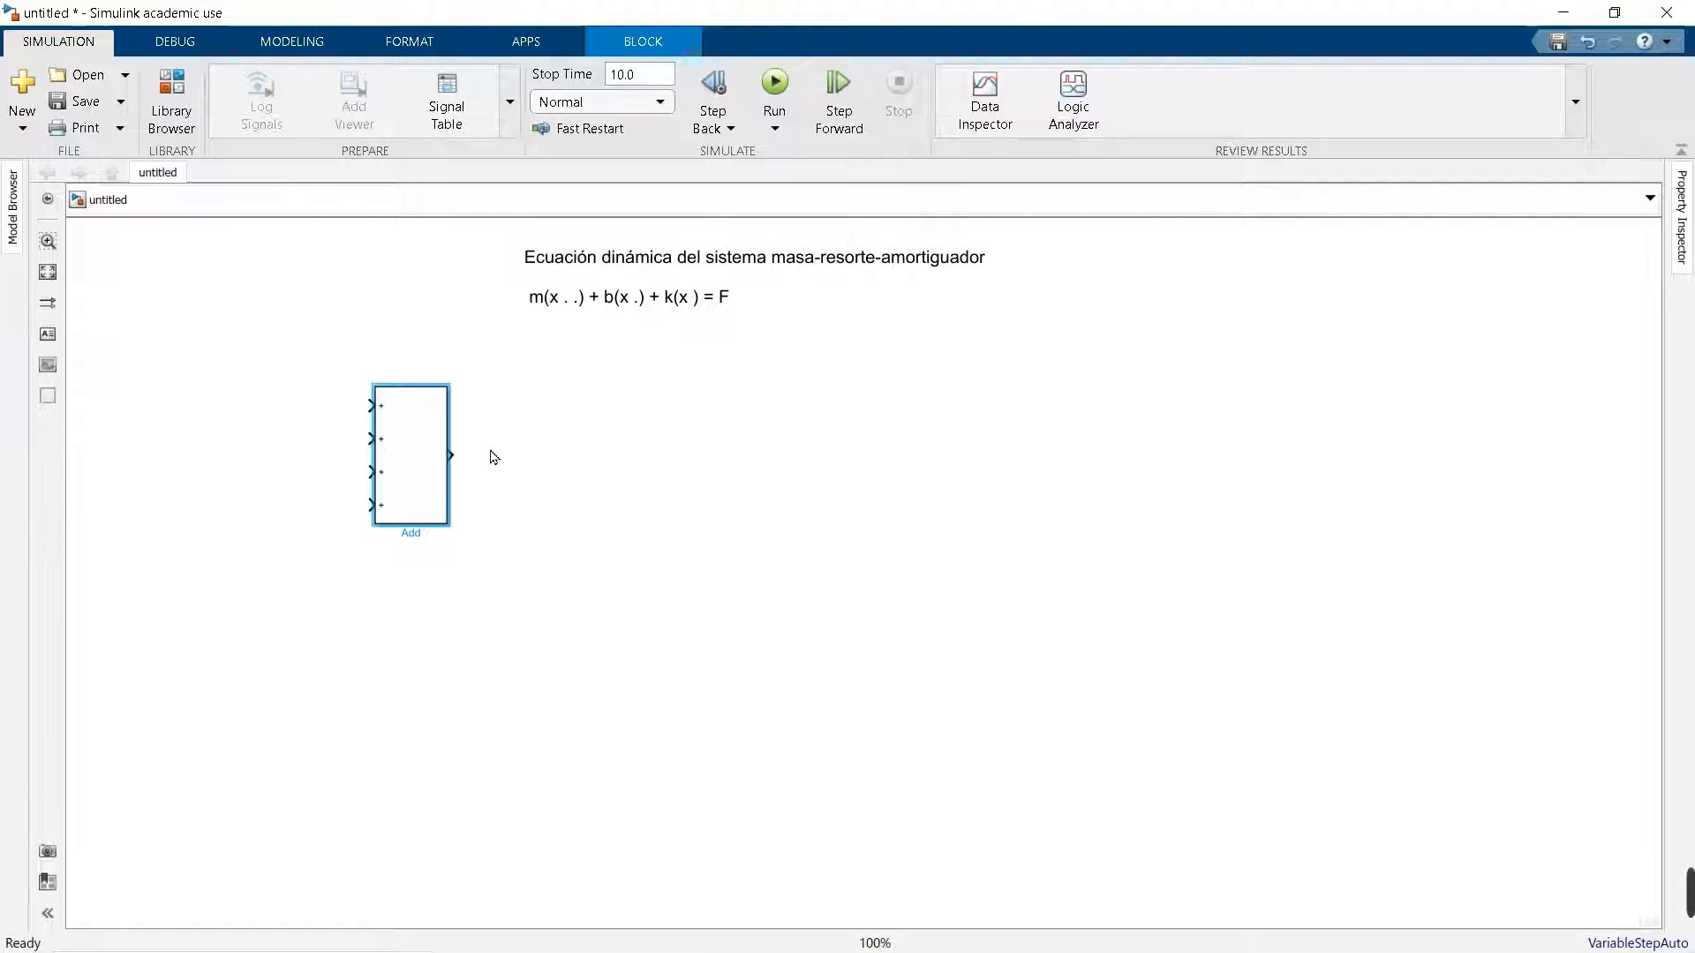
{"action": "left_click", "coordinate": [385, 433]}
{"action": "left_click_drag", "start_coordinate": [409, 507], "coordinate": [398, 502]}
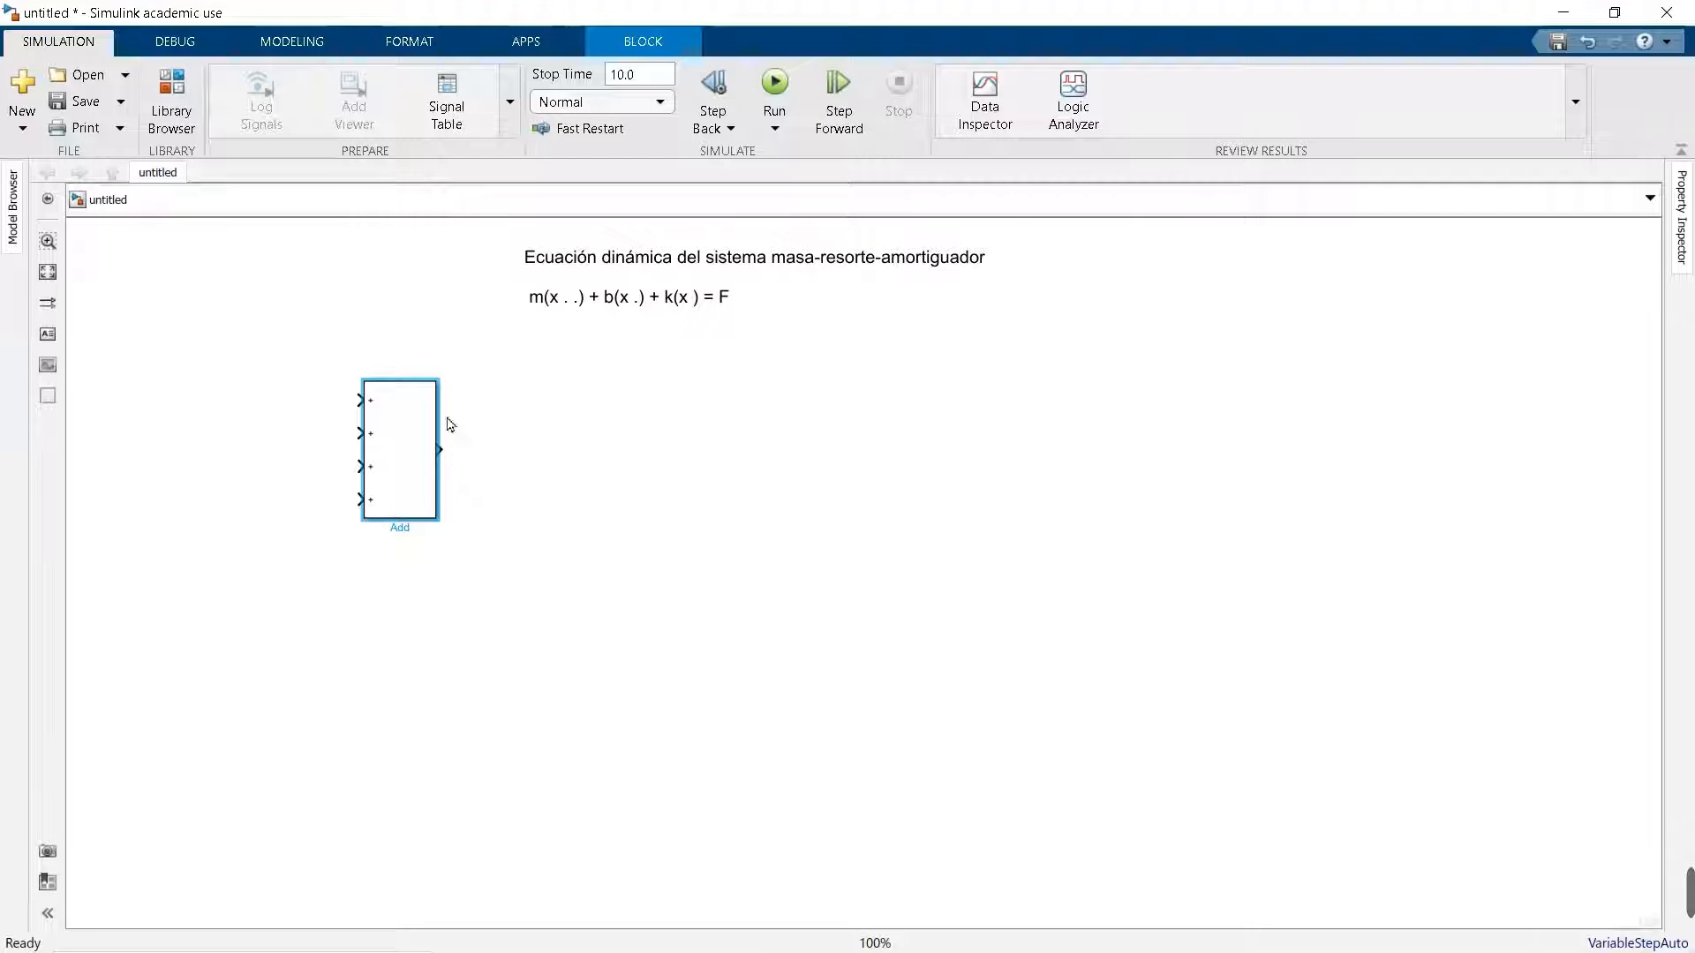
- Place a Gain block from the Math Operations library on the canvas to the right of the Add block
{"action": "left_click", "coordinate": [176, 81]}
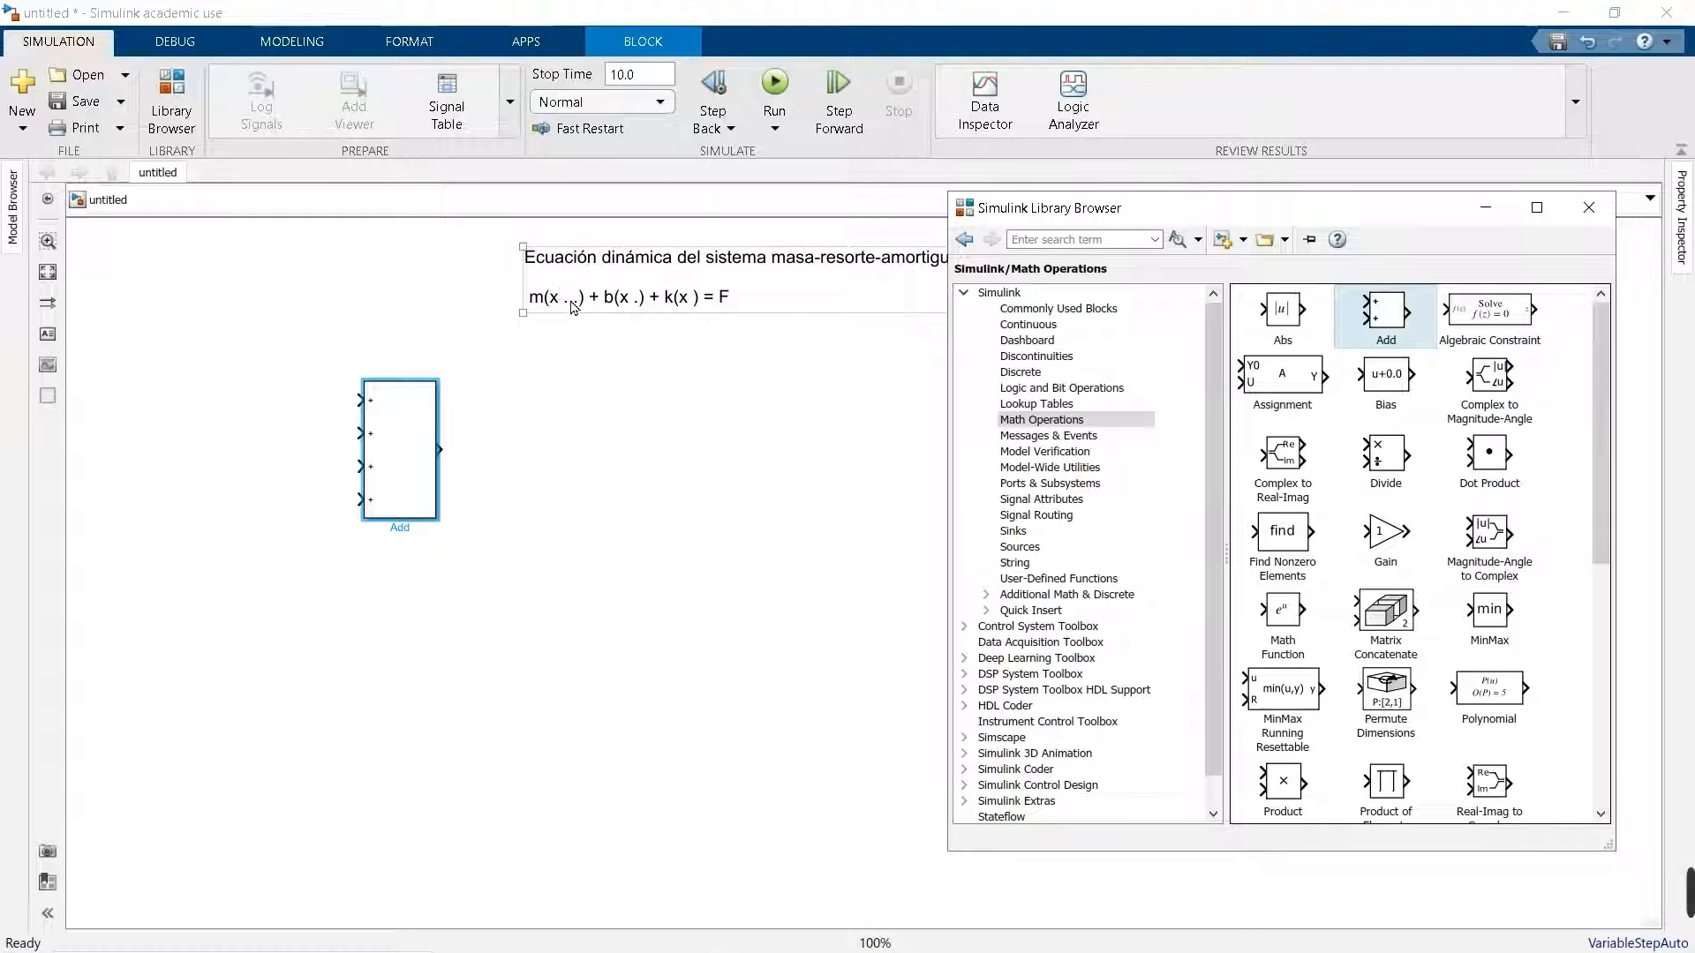
{"action": "left_click", "coordinate": [575, 340]}
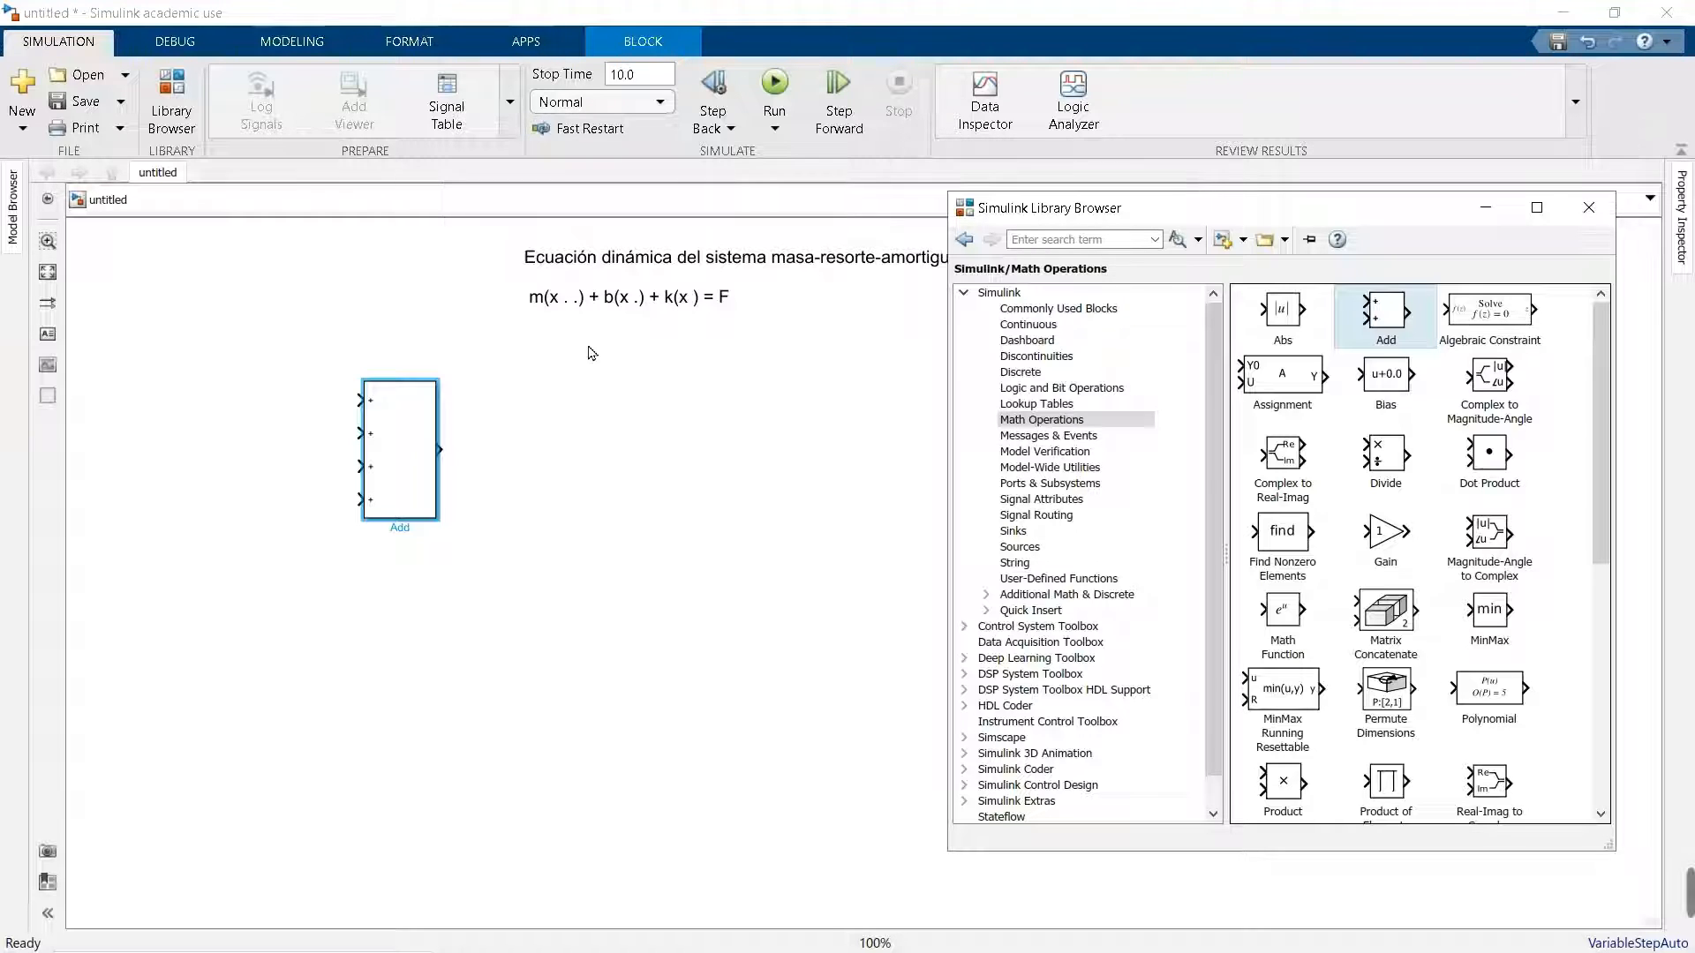
{"action": "left_click", "coordinate": [540, 302]}
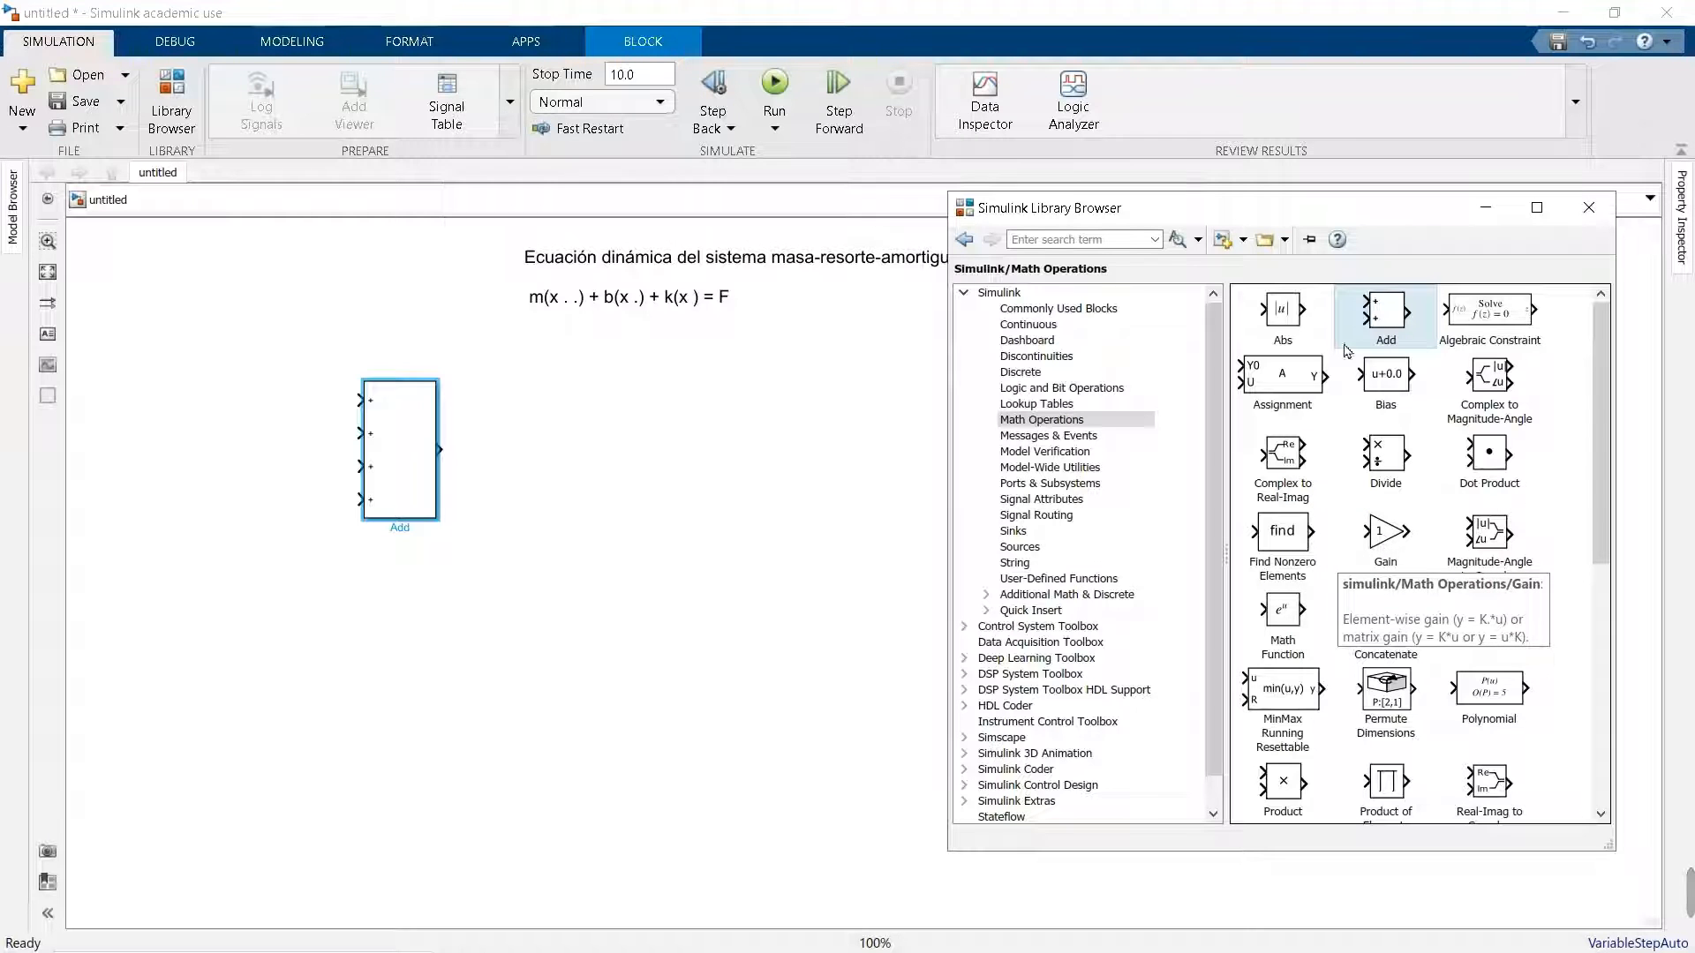
{"action": "scroll", "coordinate": [1604, 407], "scroll_direction": "down", "scroll_amount": 1}
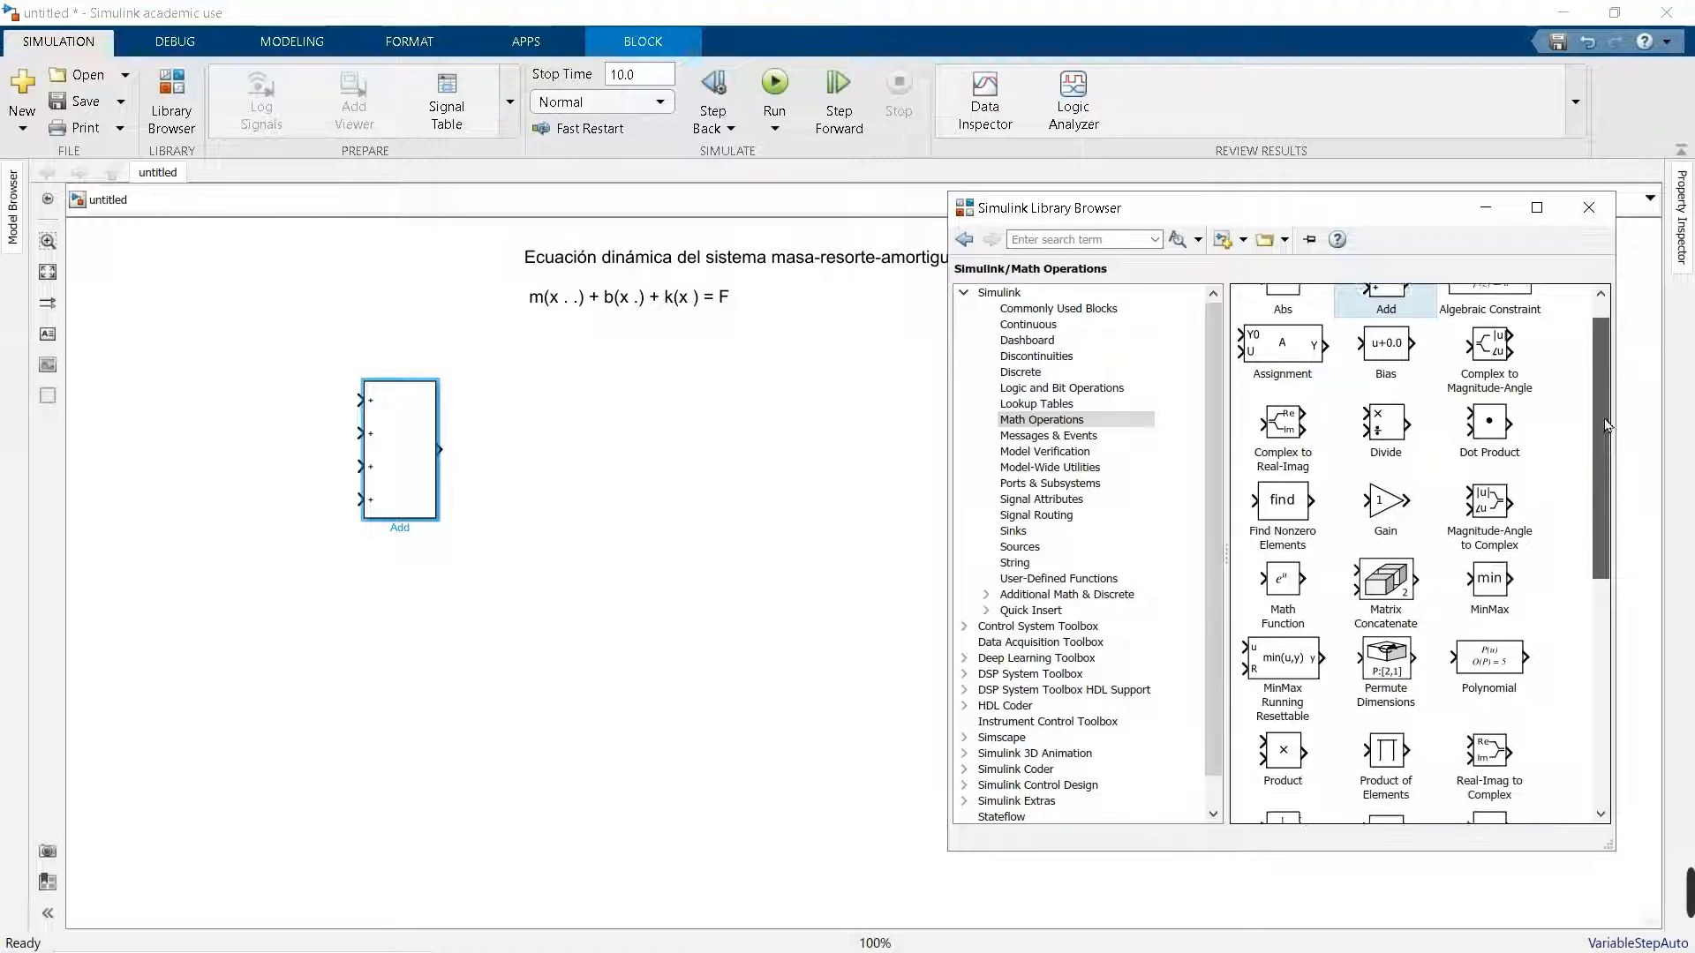
{"action": "left_click", "coordinate": [1390, 499]}
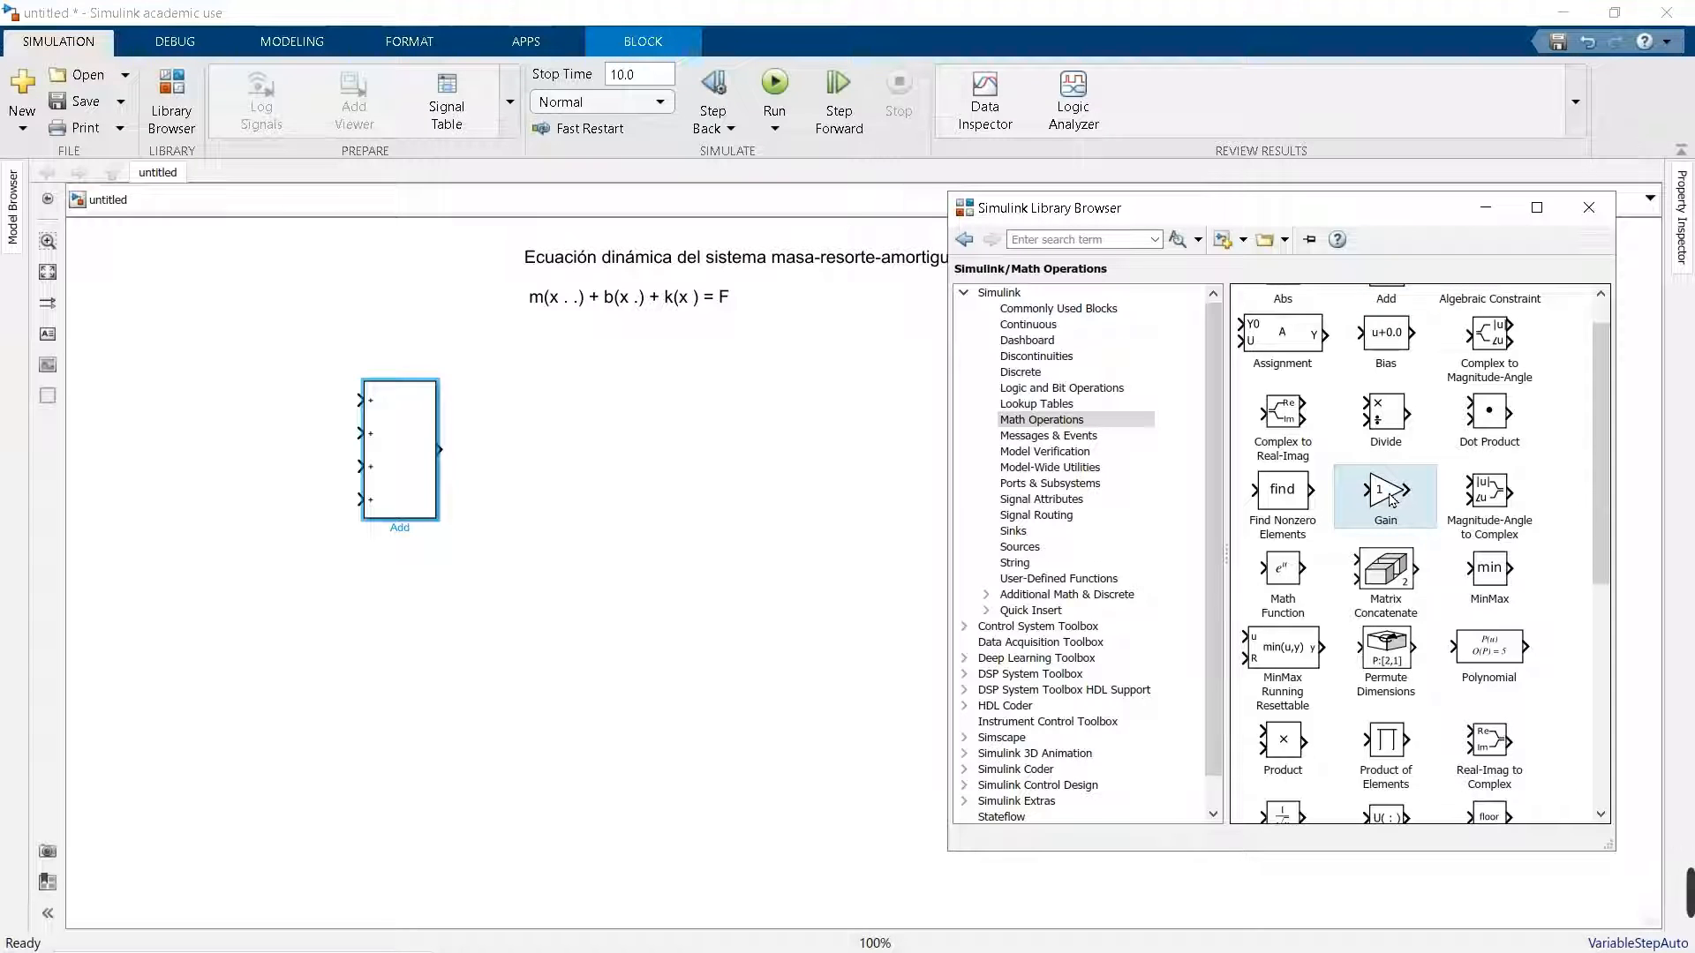
{"action": "left_click_drag", "start_coordinate": [1390, 499], "coordinate": [594, 490]}
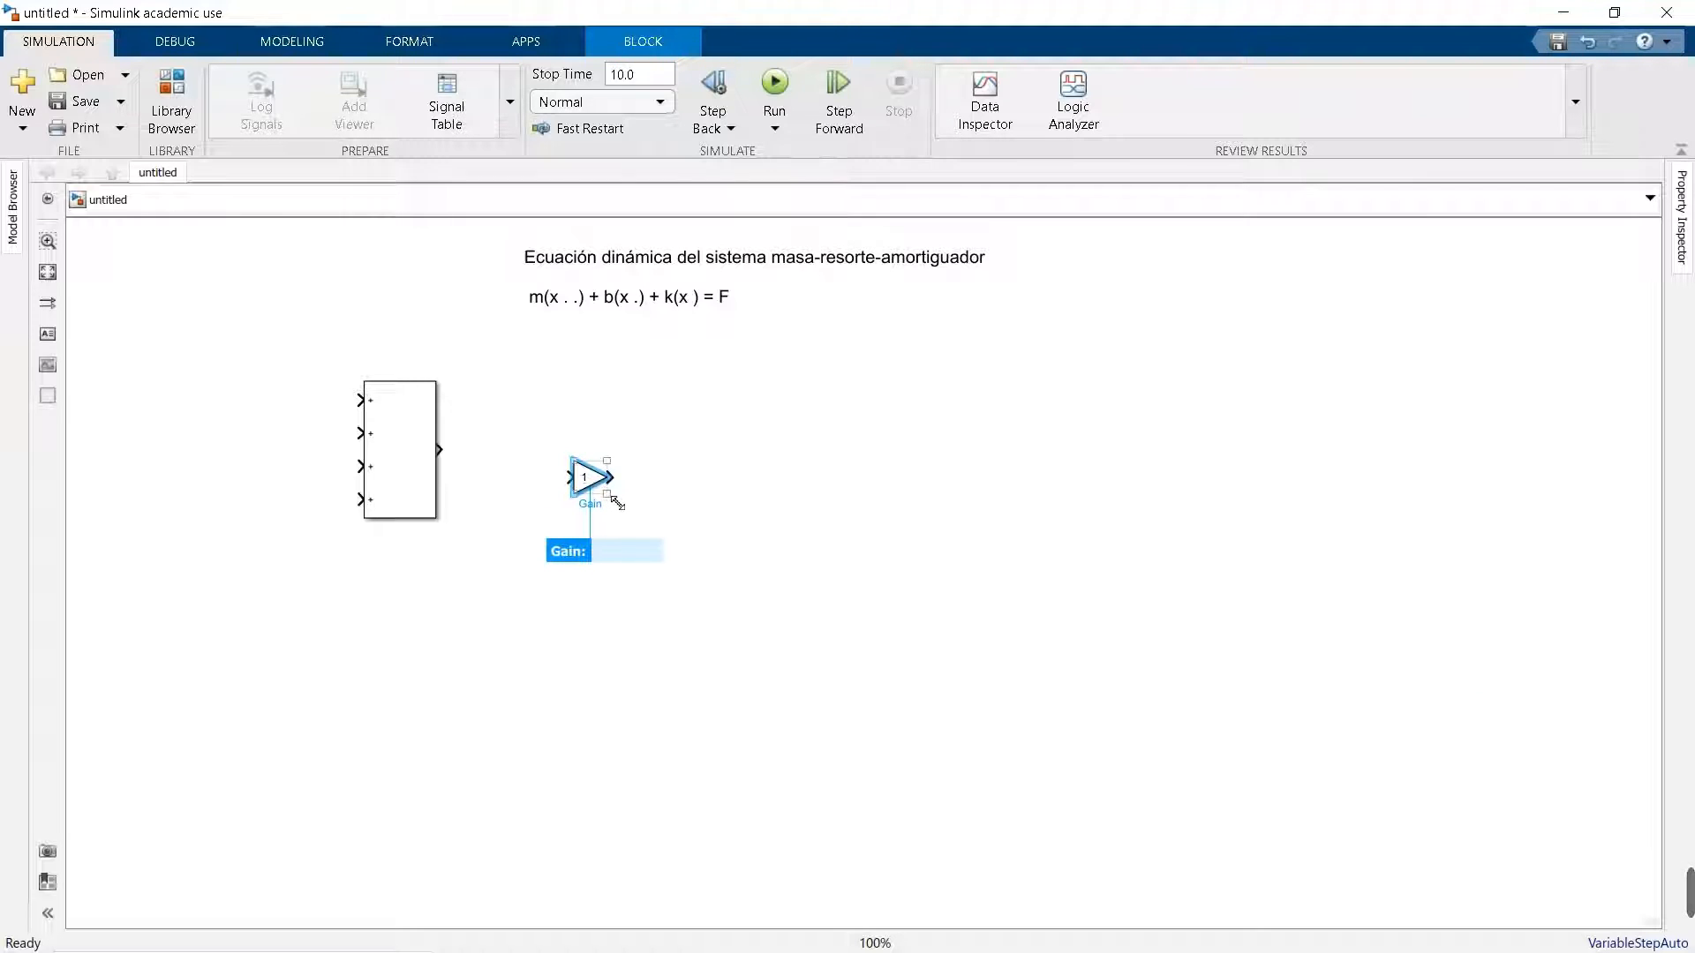
- Enlarge the Gain block in line with the Add block's output and connect that output to the Gain's input
{"action": "left_click_drag", "start_coordinate": [617, 503], "coordinate": [648, 470]}
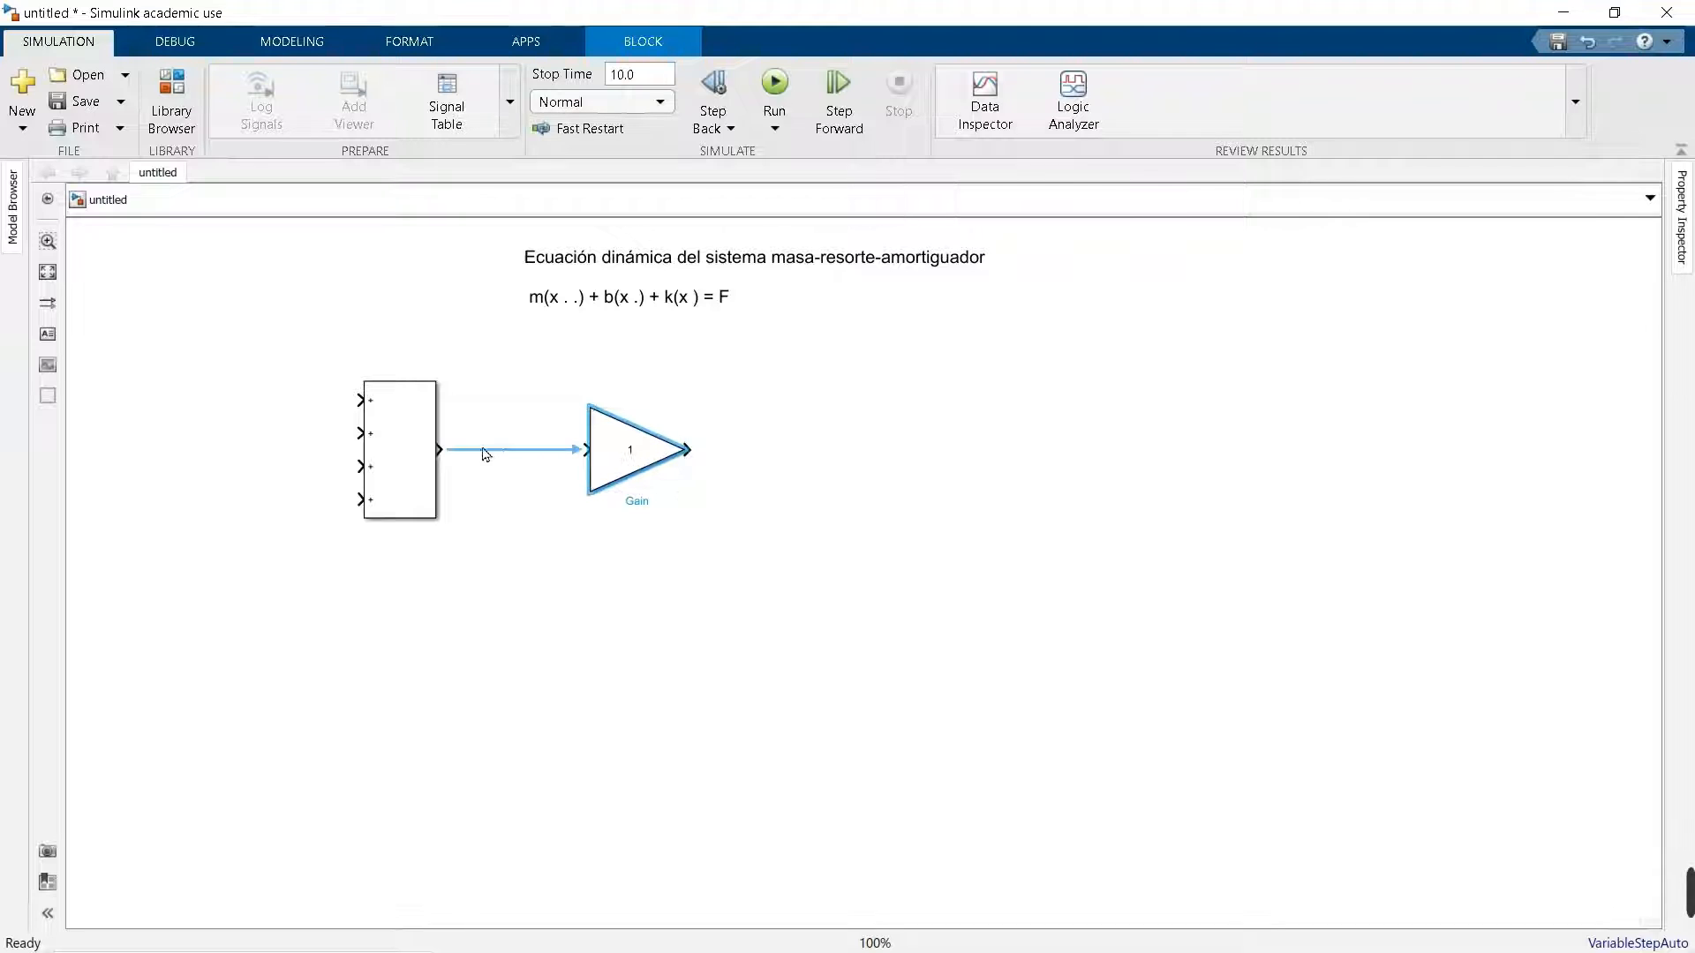
{"action": "left_click_drag", "start_coordinate": [461, 461], "coordinate": [606, 472]}
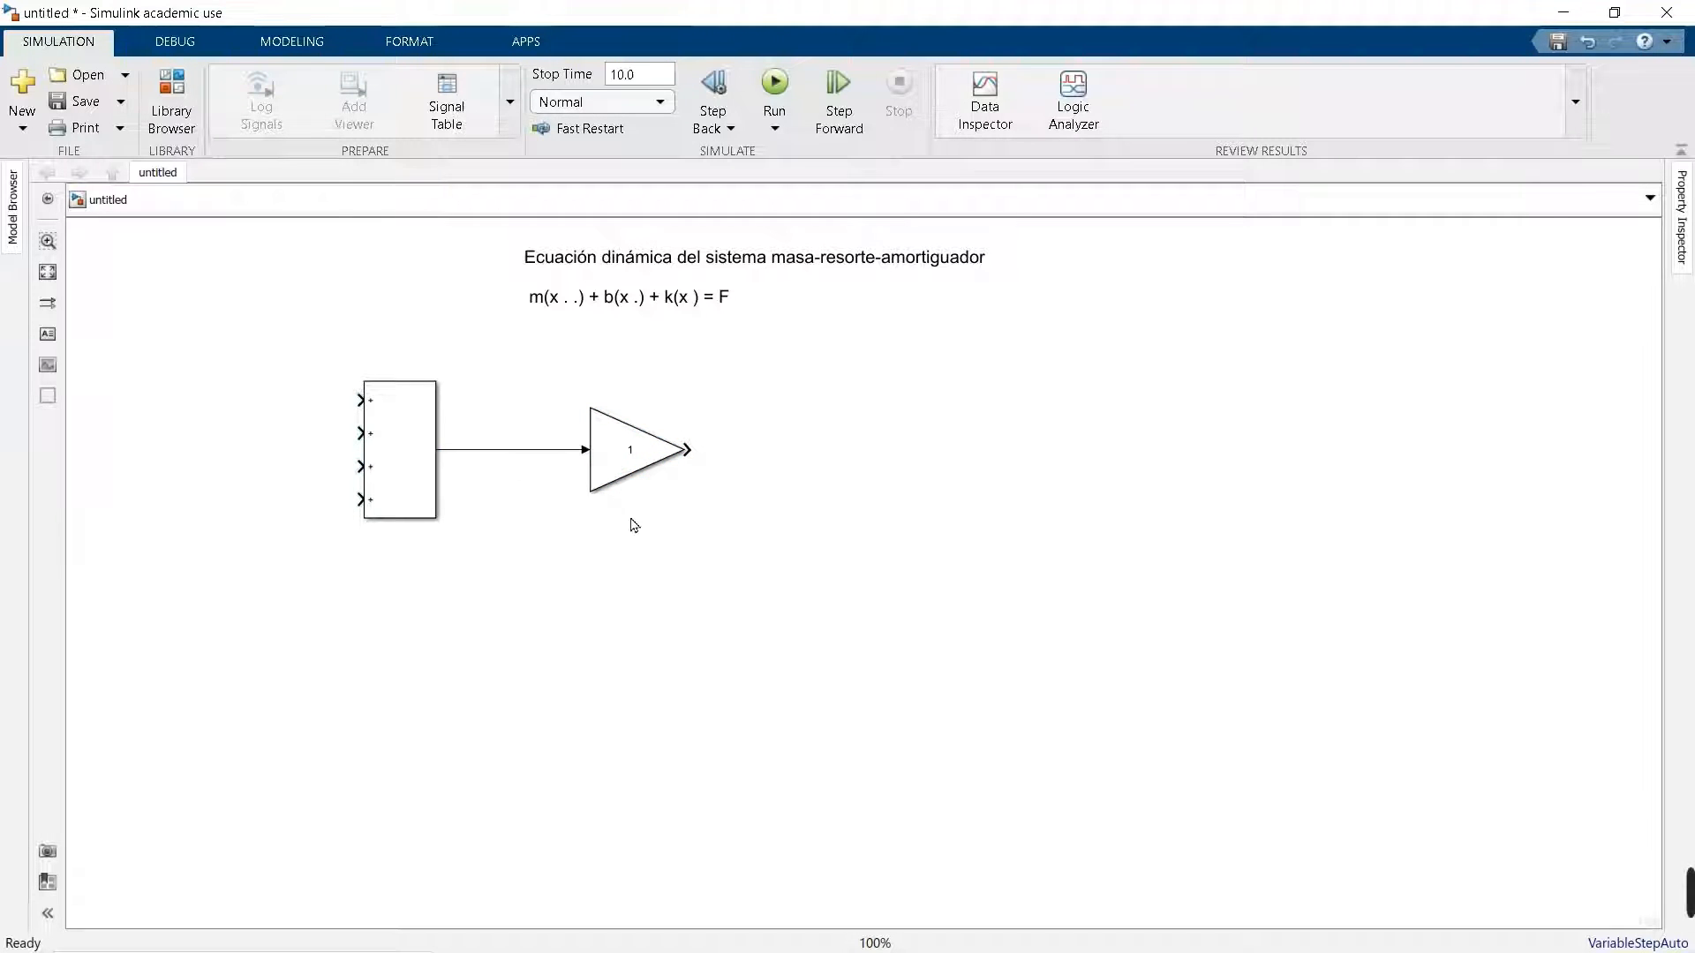
{"action": "left_click", "coordinate": [678, 445]}
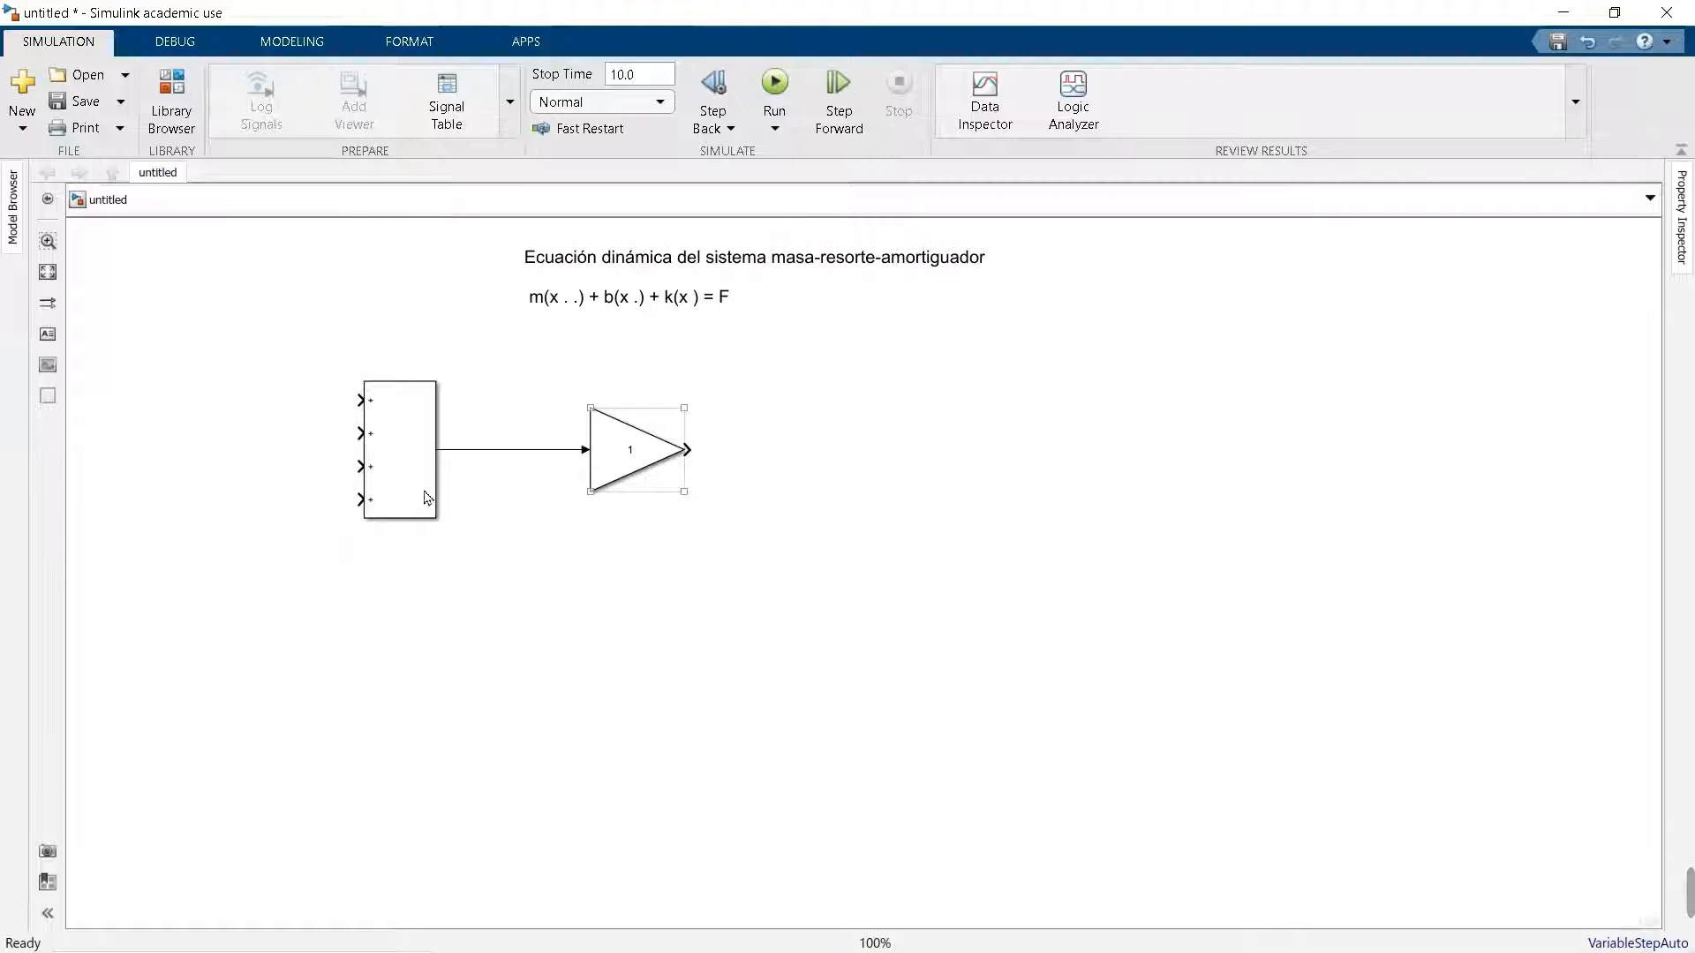
- Add an "x . ." annotation above the signal line between Add and Gain and set its font size to 18
{"action": "left_click", "coordinate": [137, 385]}
{"action": "left_click", "coordinate": [47, 339]}
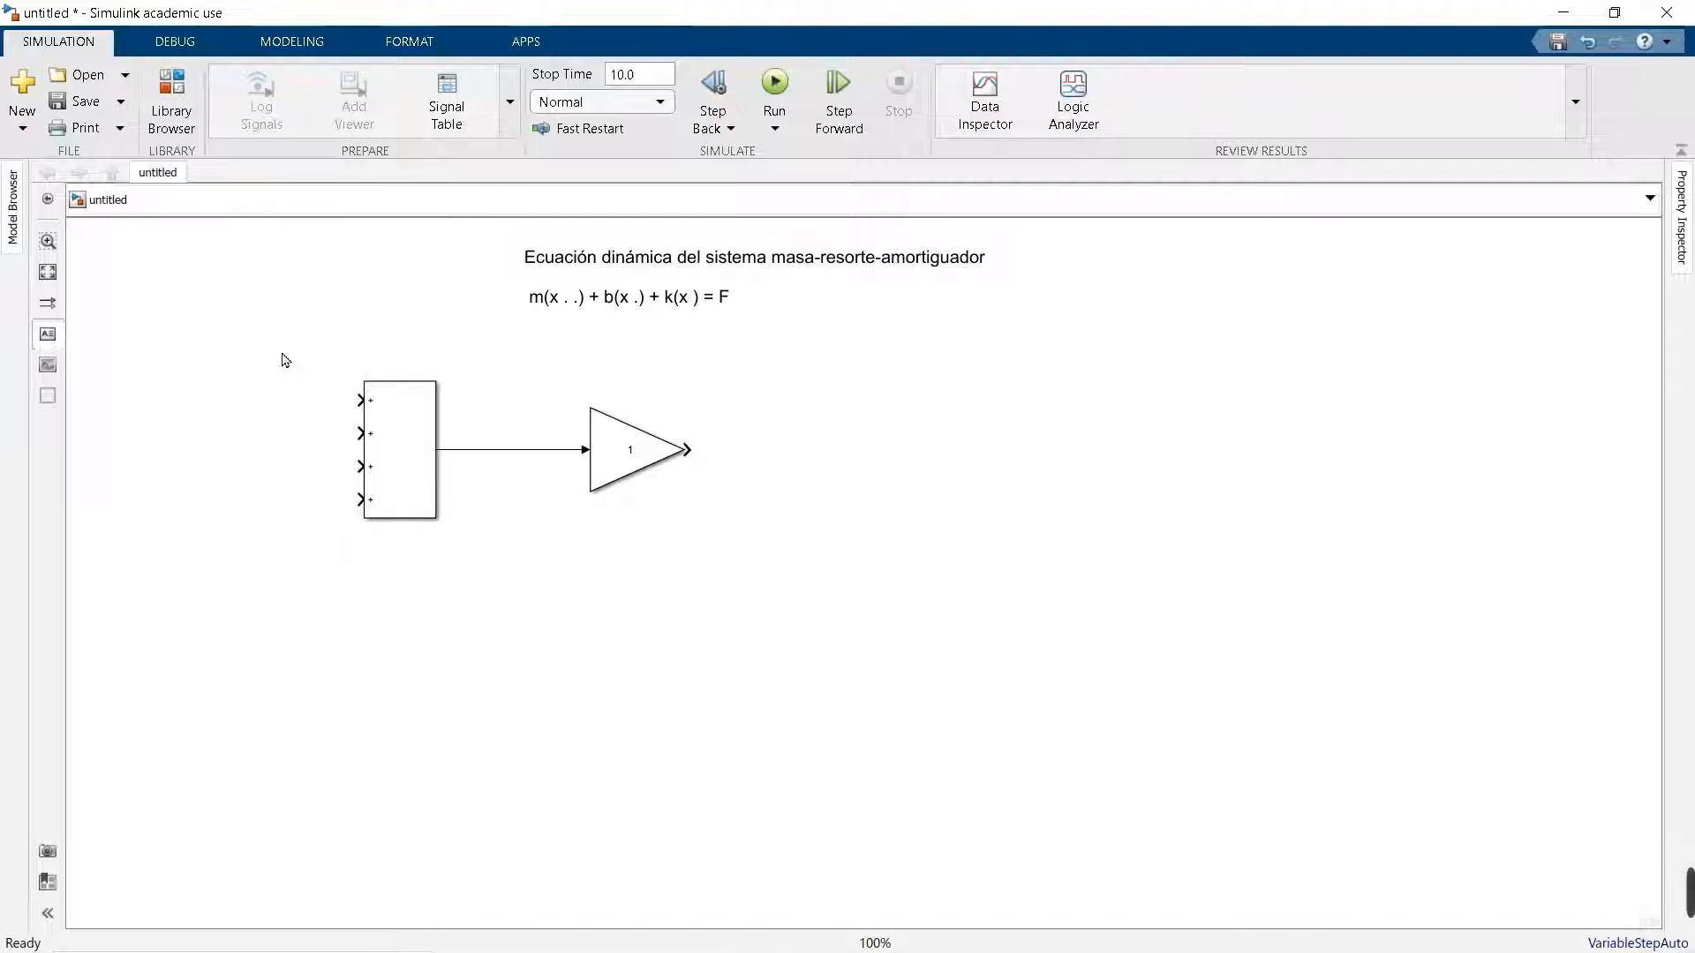
{"action": "left_click", "coordinate": [493, 434]}
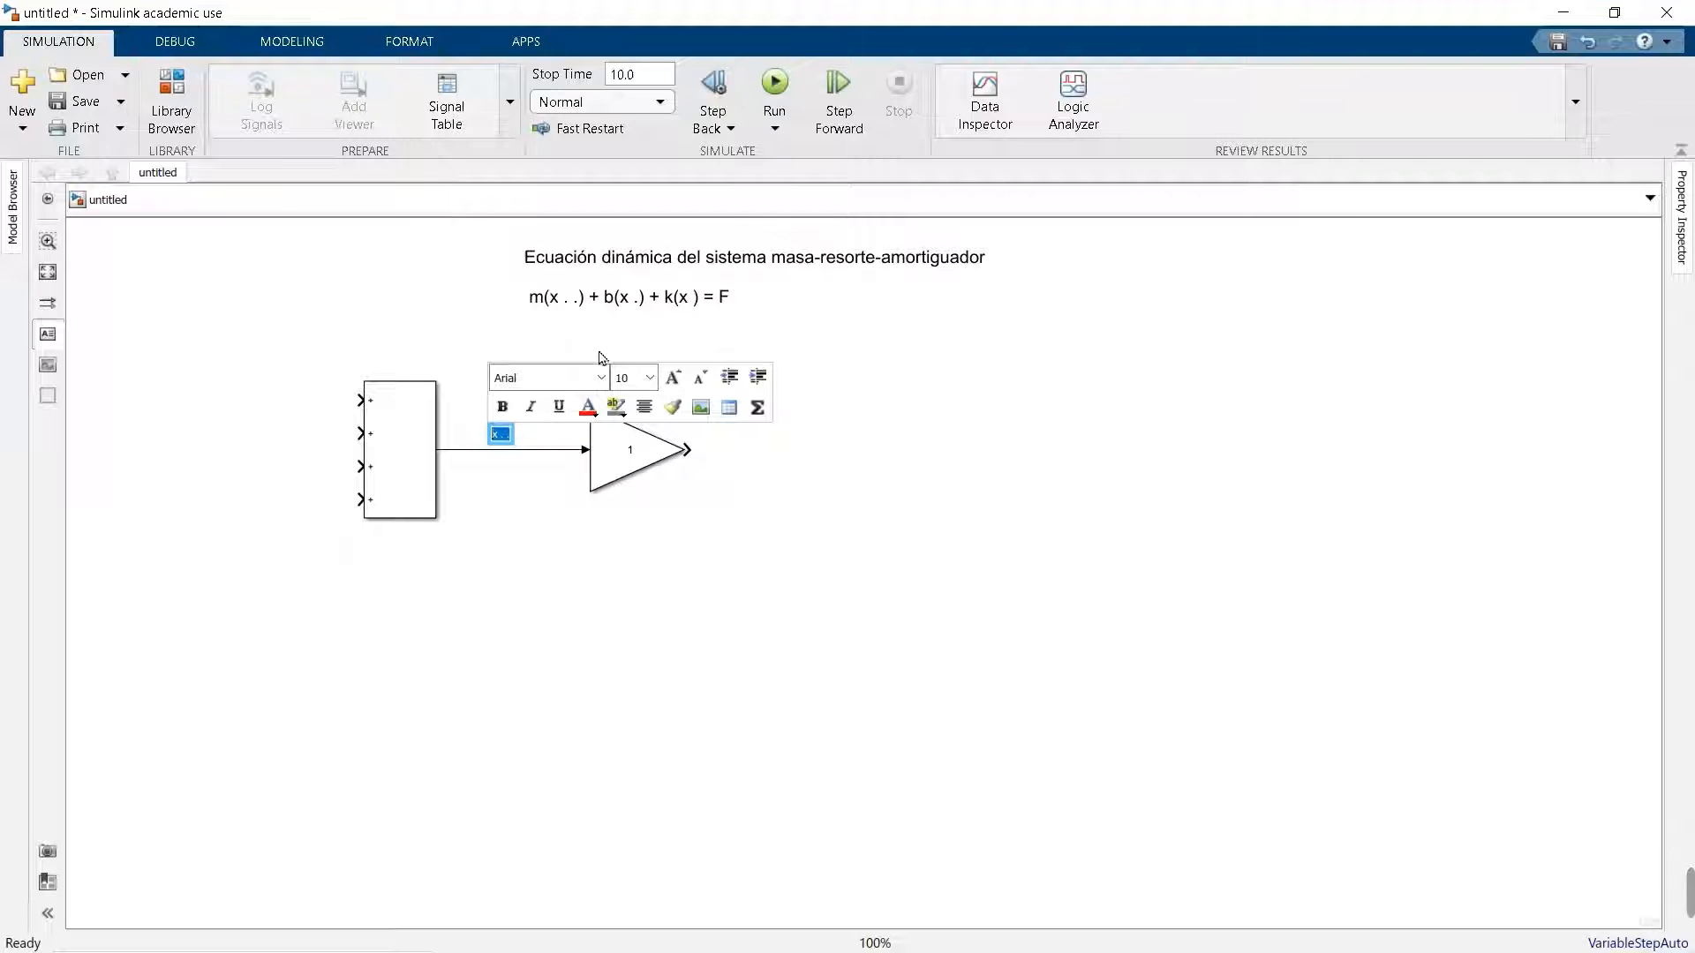
{"action": "left_click", "coordinate": [650, 378]}
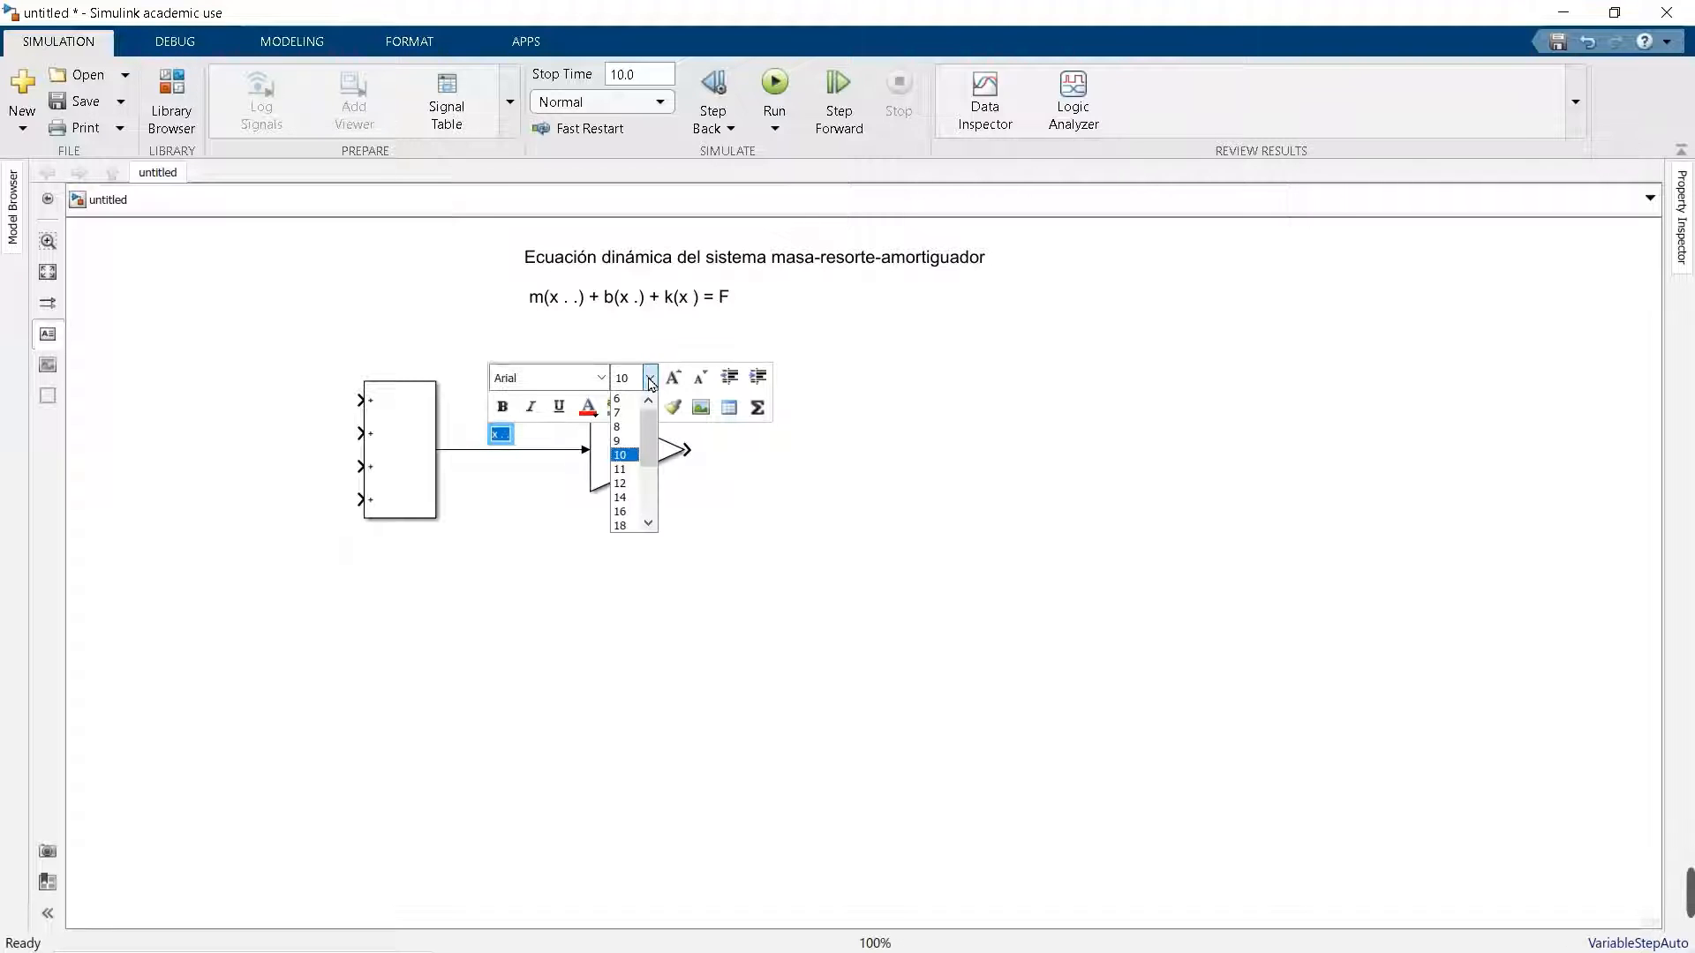
{"action": "left_click", "coordinate": [622, 516]}
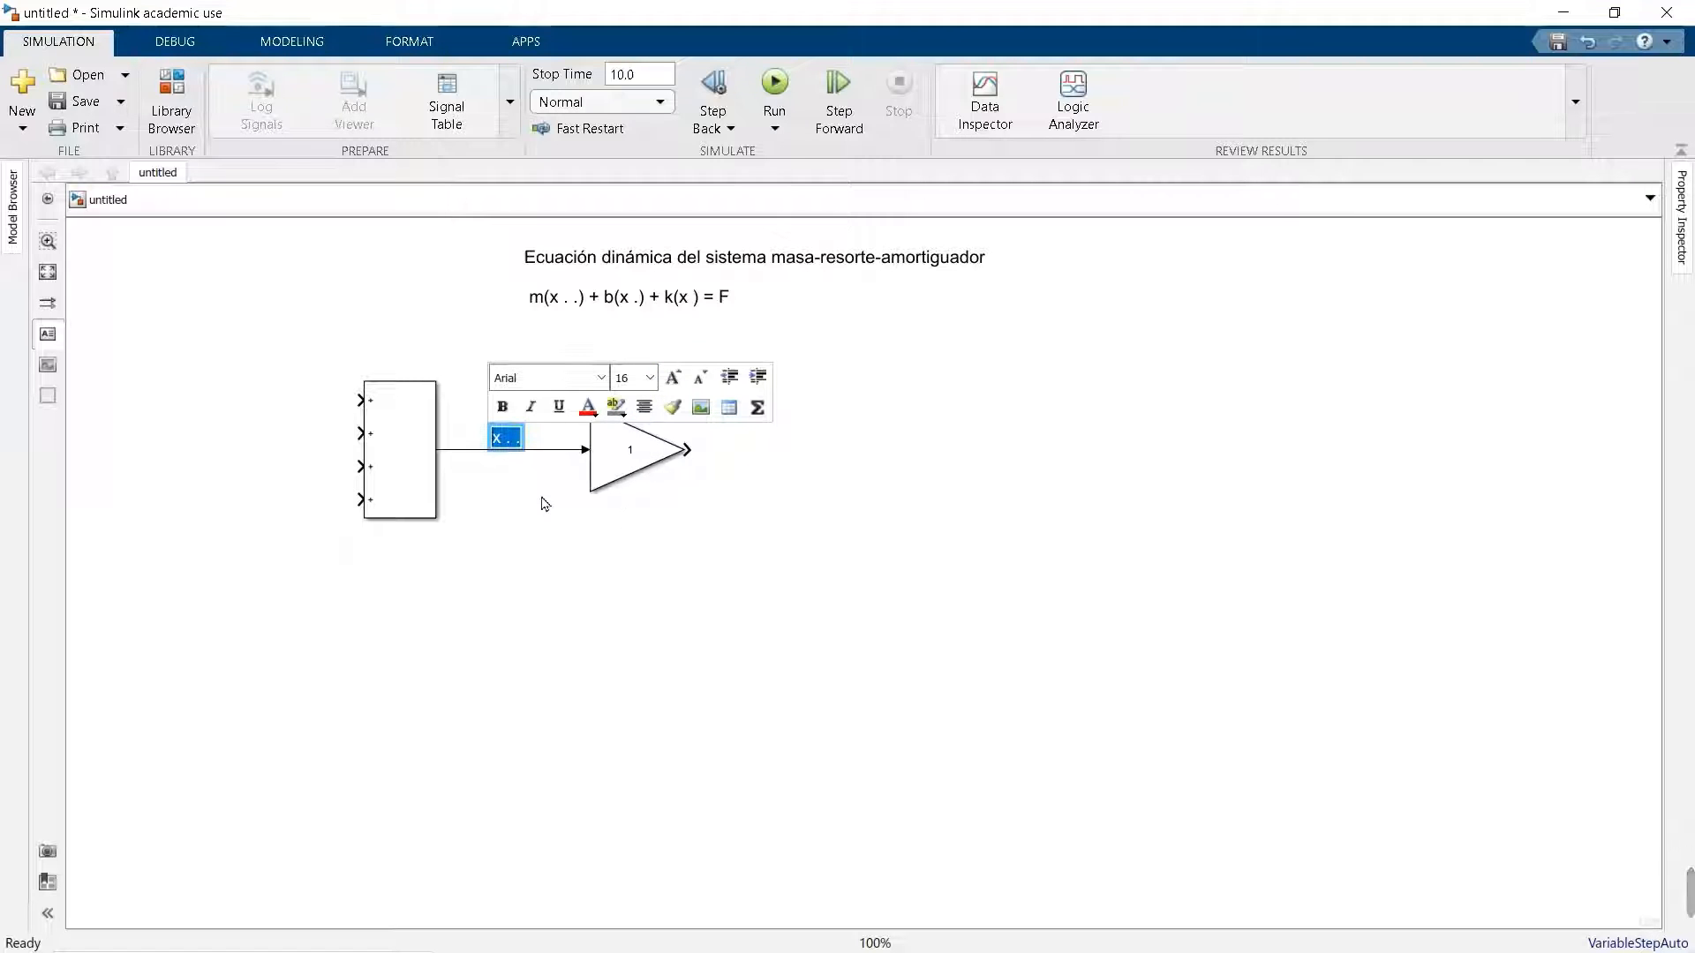
{"action": "left_click", "coordinate": [650, 379]}
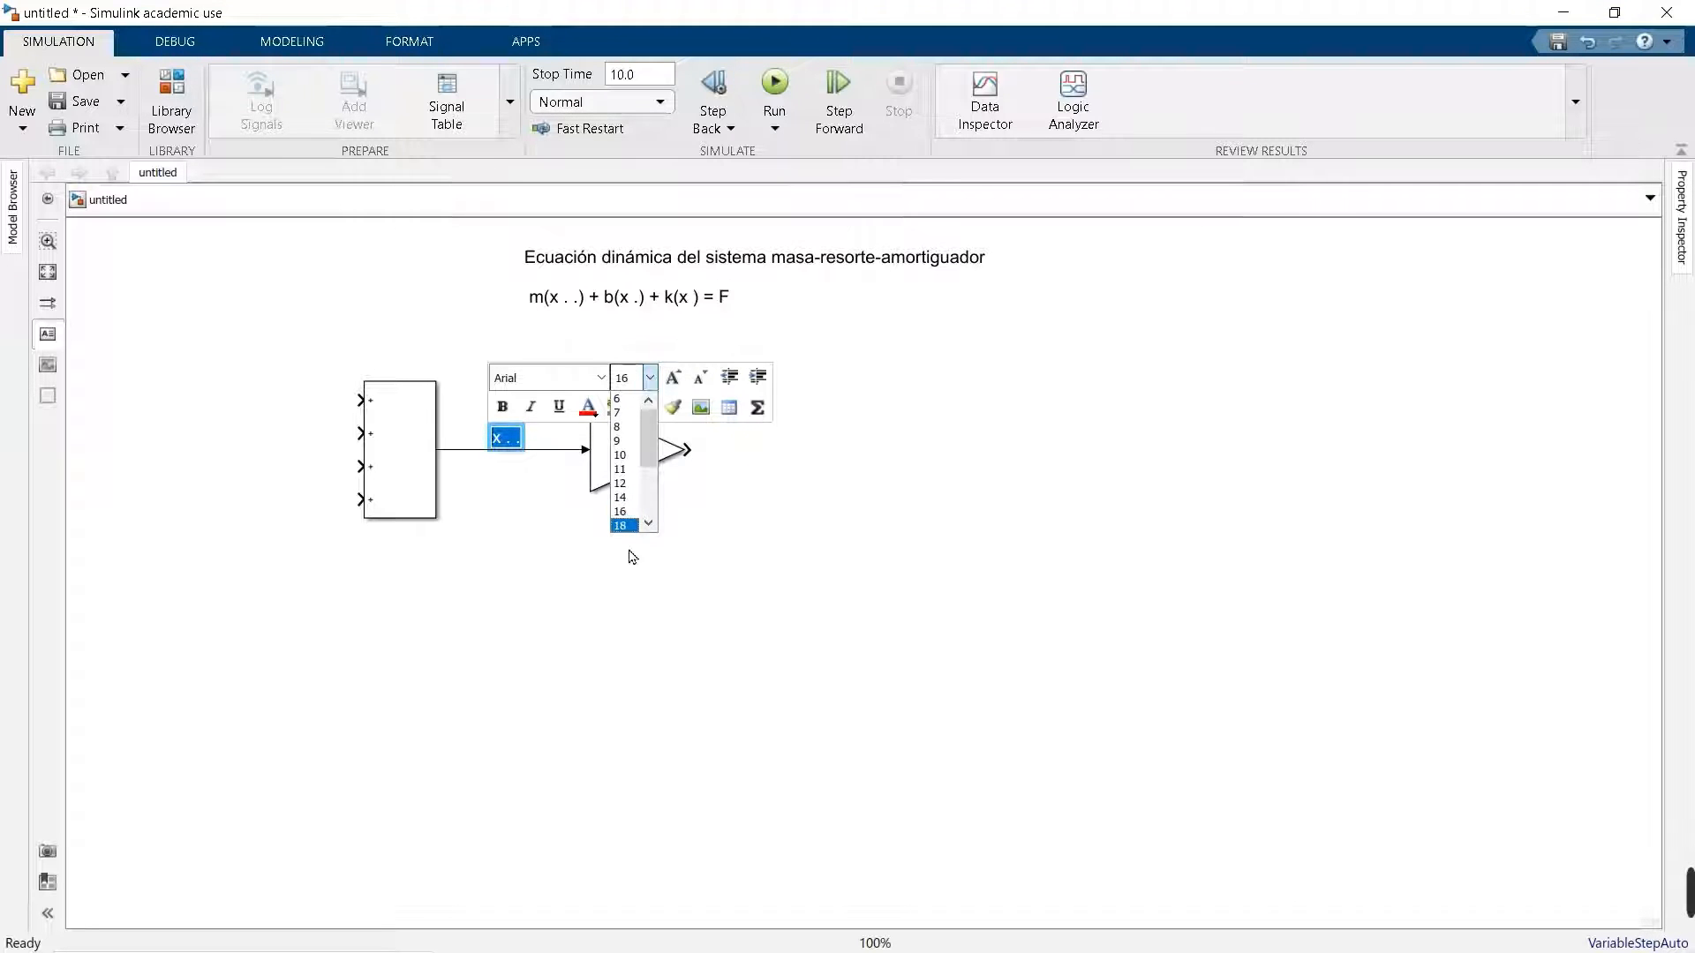
{"action": "left_click", "coordinate": [624, 533]}
{"action": "left_click", "coordinate": [503, 526]}
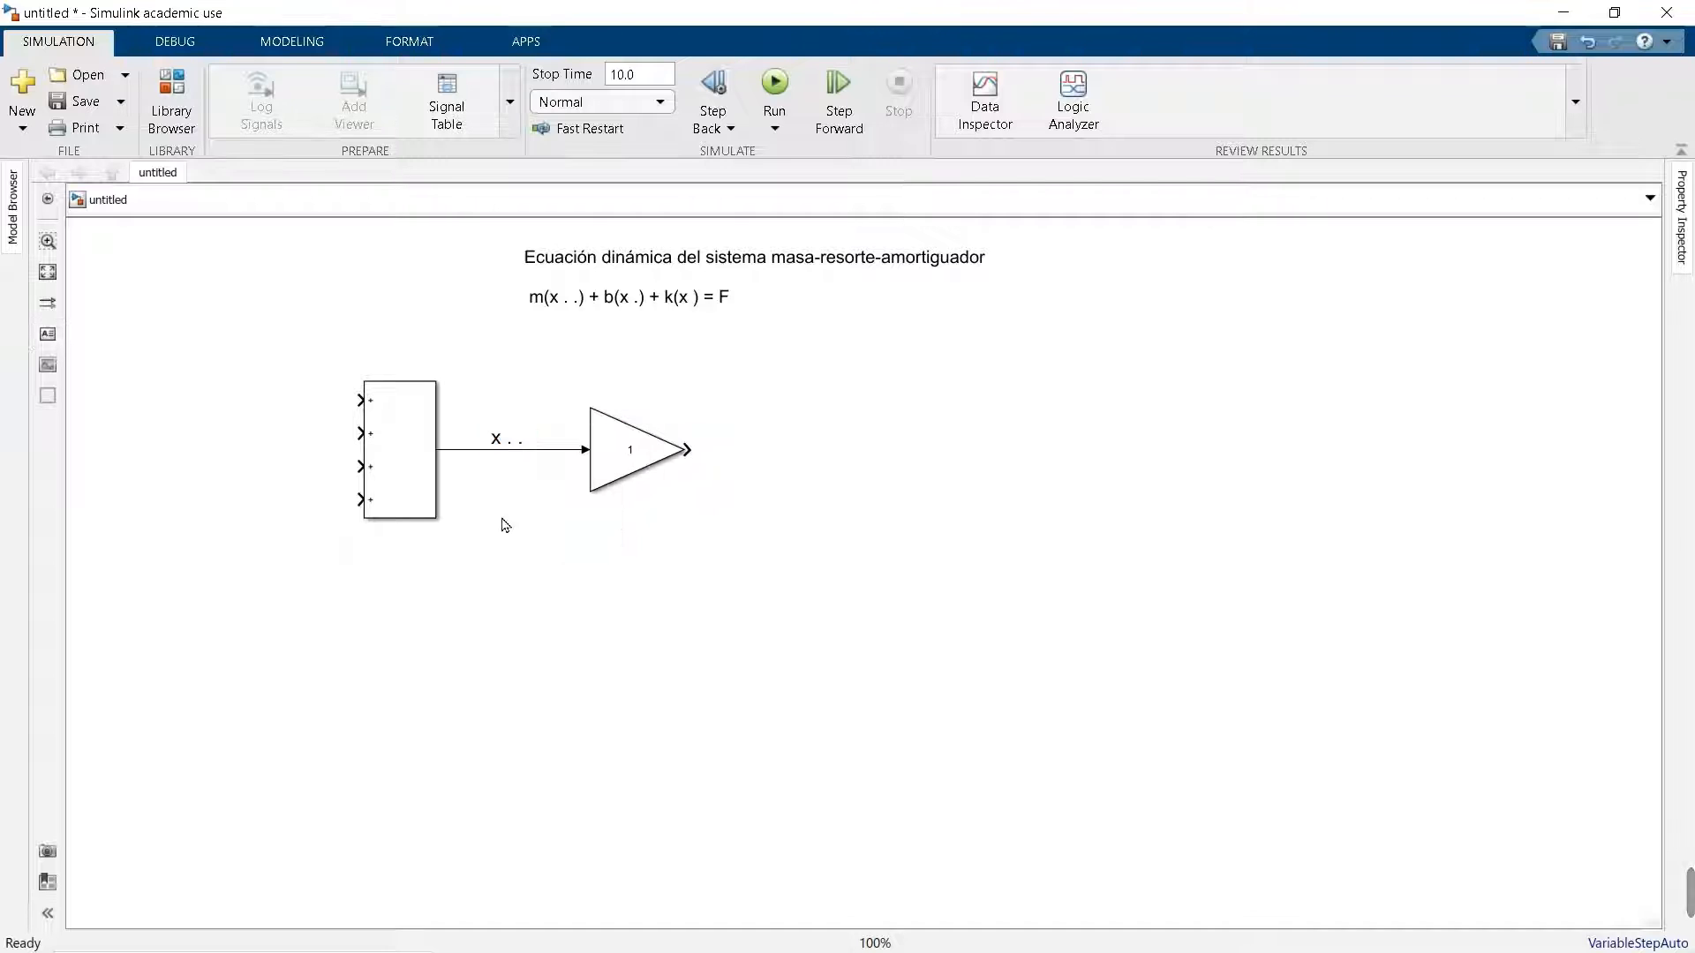
- Nudge the "x . ." annotation slightly left so it sits just above the signal line, and deselect it
{"action": "left_click", "coordinate": [505, 450]}
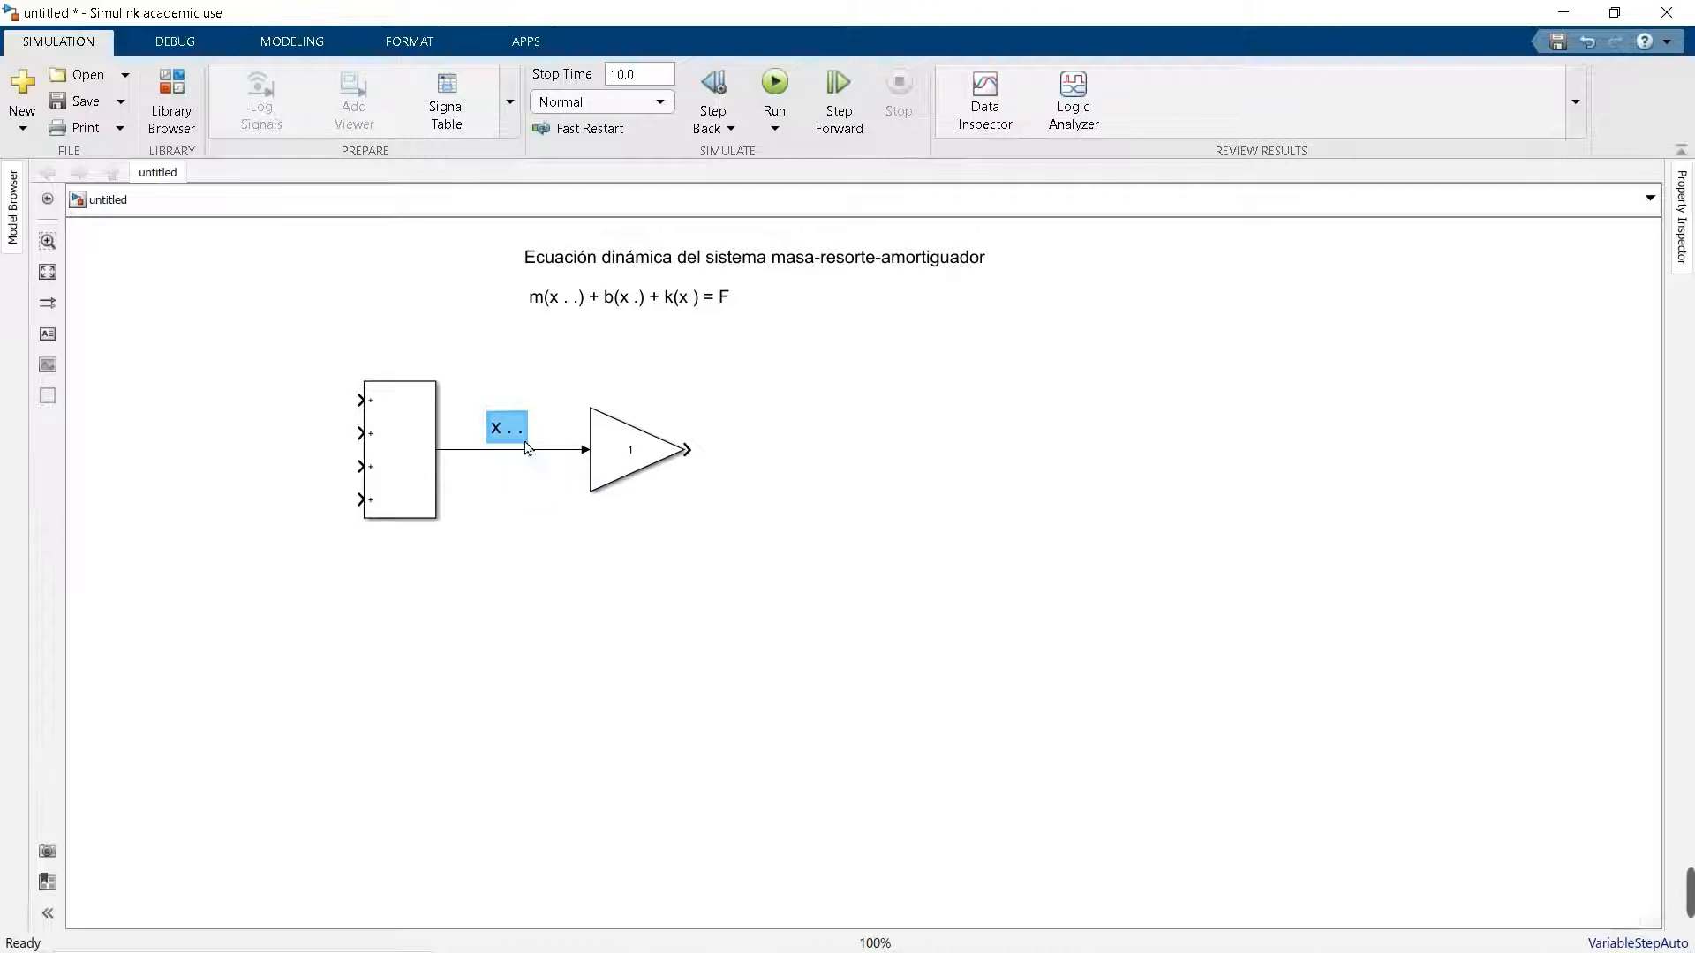
{"action": "key", "text": "Left"}
{"action": "key", "text": "Left"}
{"action": "key", "text": "Left"}
{"action": "key", "text": "Left"}
{"action": "key", "text": "Left"}
{"action": "key", "text": "Left"}
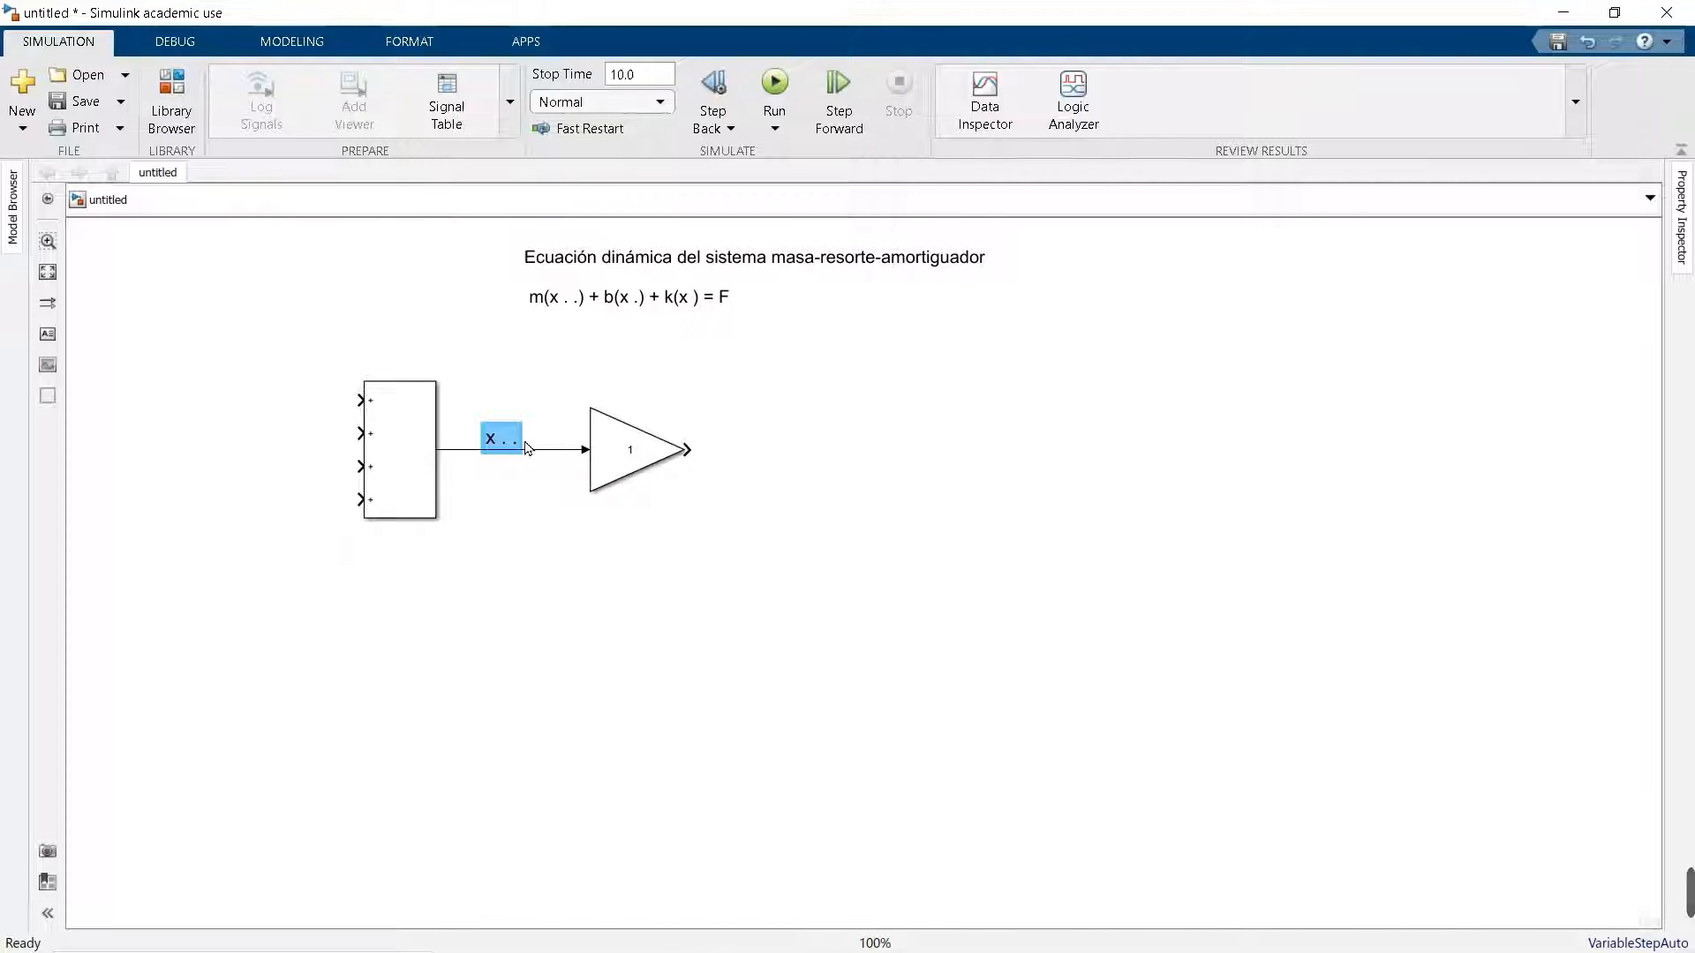
{"action": "left_click", "coordinate": [501, 656]}
{"action": "left_click", "coordinate": [416, 426]}
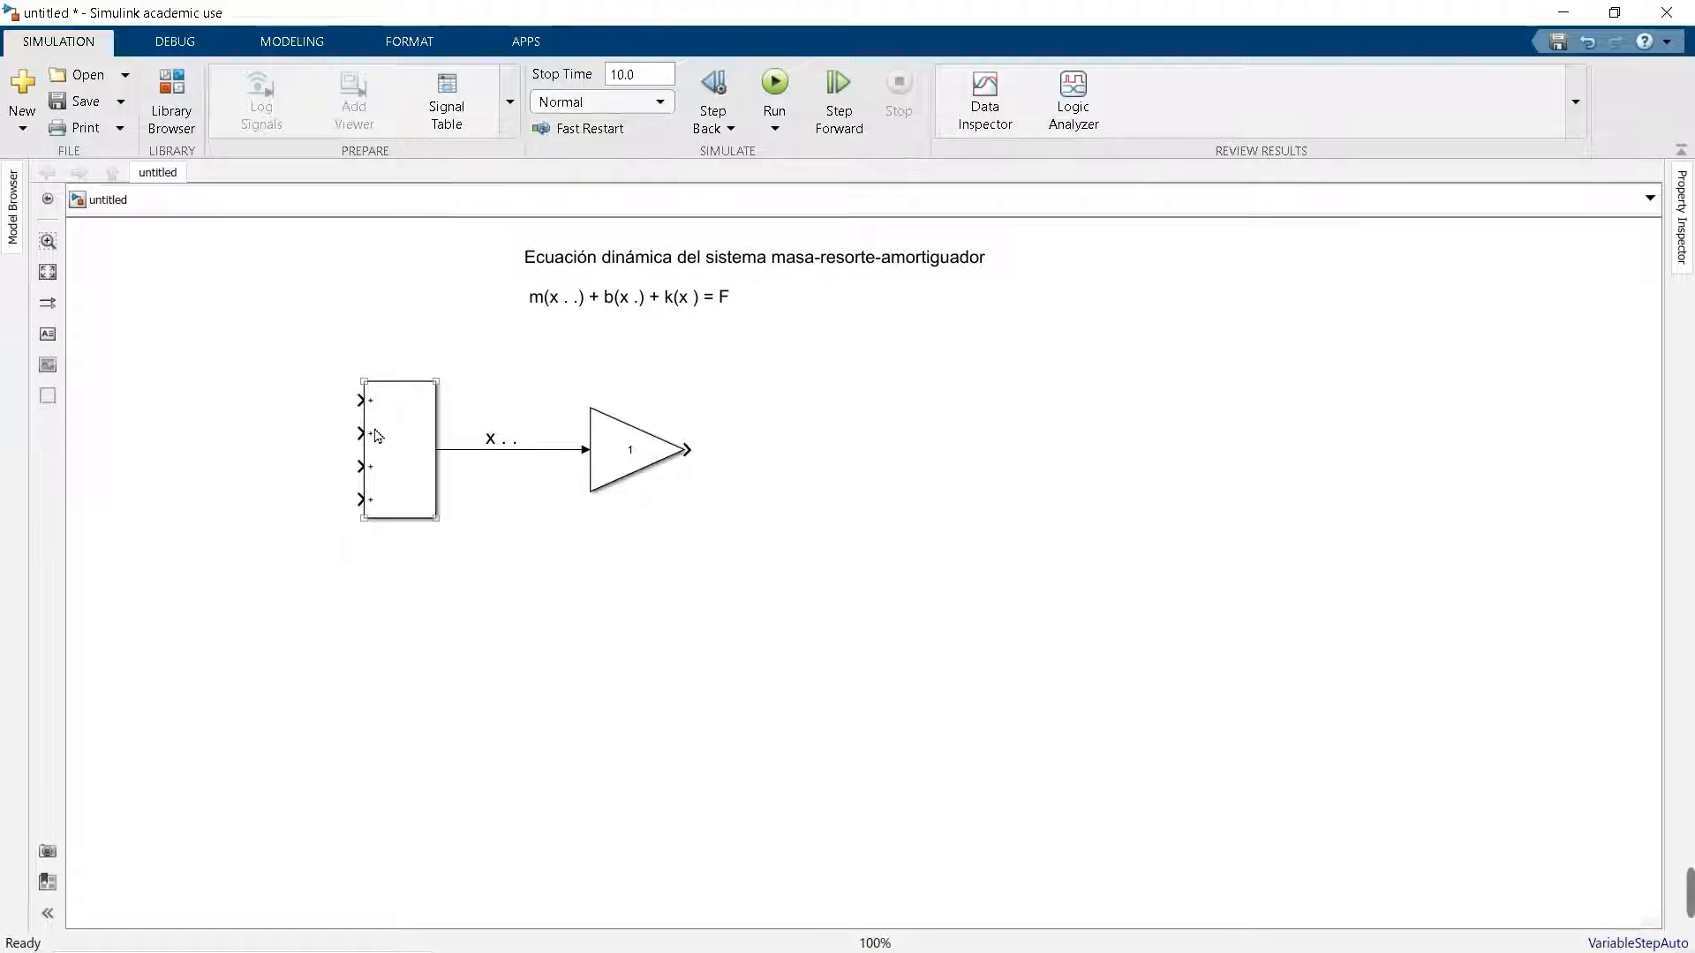
{"action": "left_click", "coordinate": [306, 399]}
{"action": "left_click", "coordinate": [402, 416]}
- Set the Gain block's gain to m and accept the parameters
{"action": "left_click", "coordinate": [613, 457]}
{"action": "double_click", "coordinate": [618, 455]}
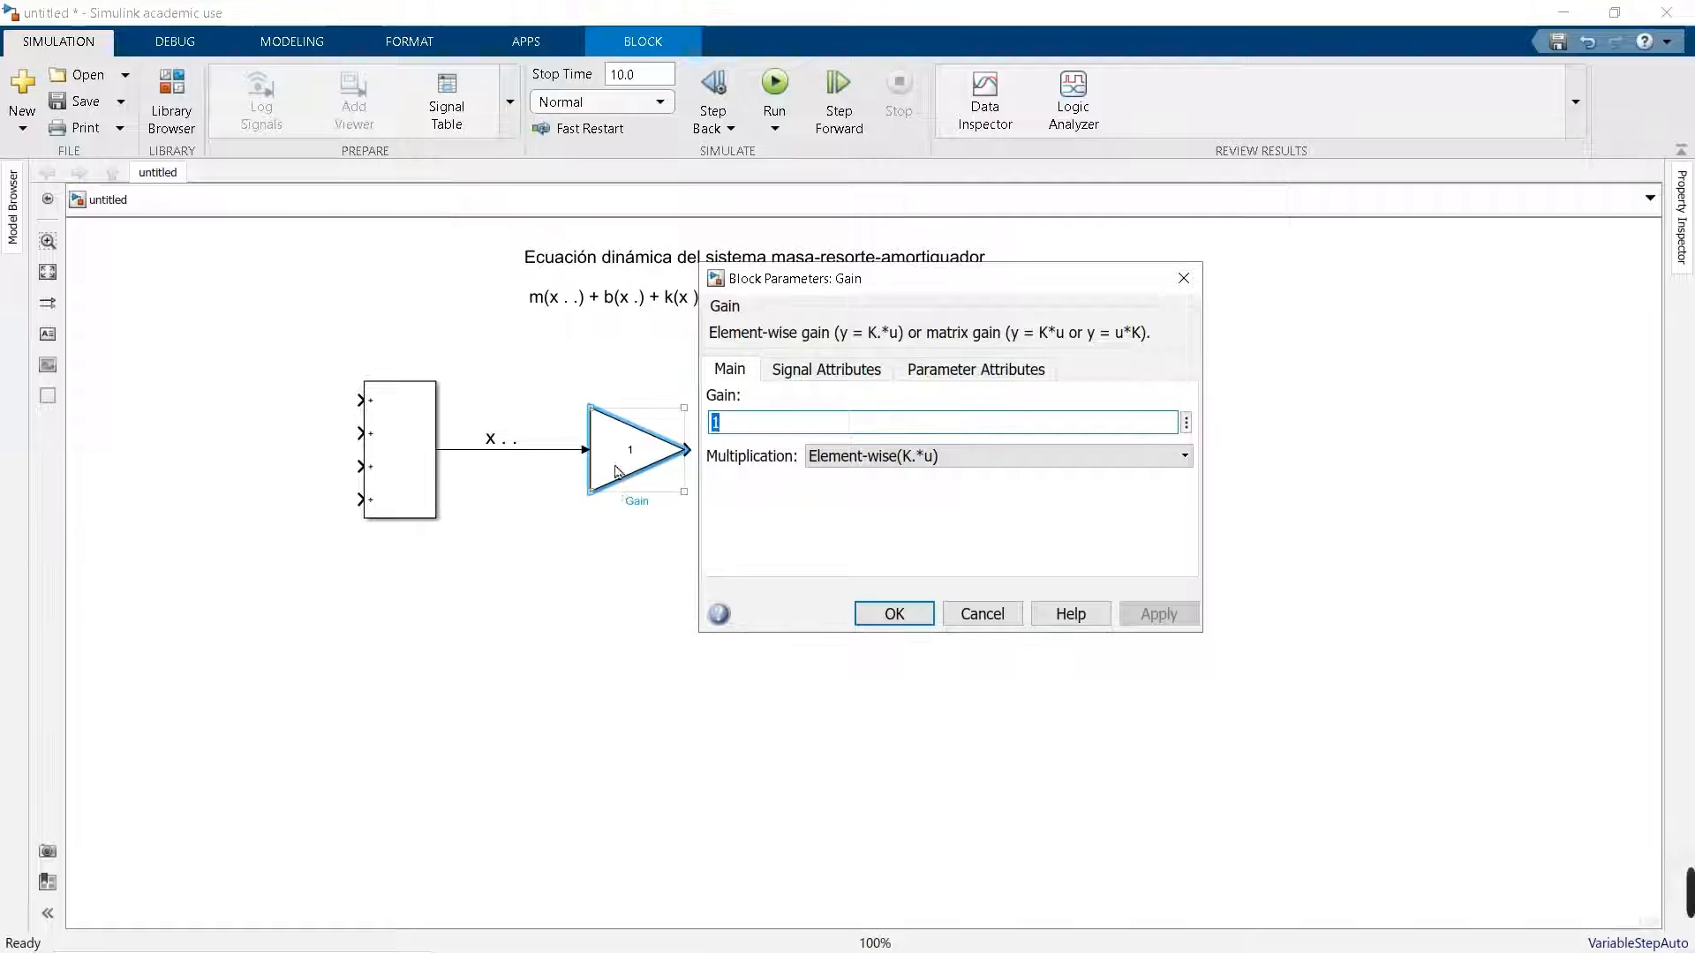
{"action": "left_click_drag", "start_coordinate": [917, 283], "coordinate": [1064, 323]}
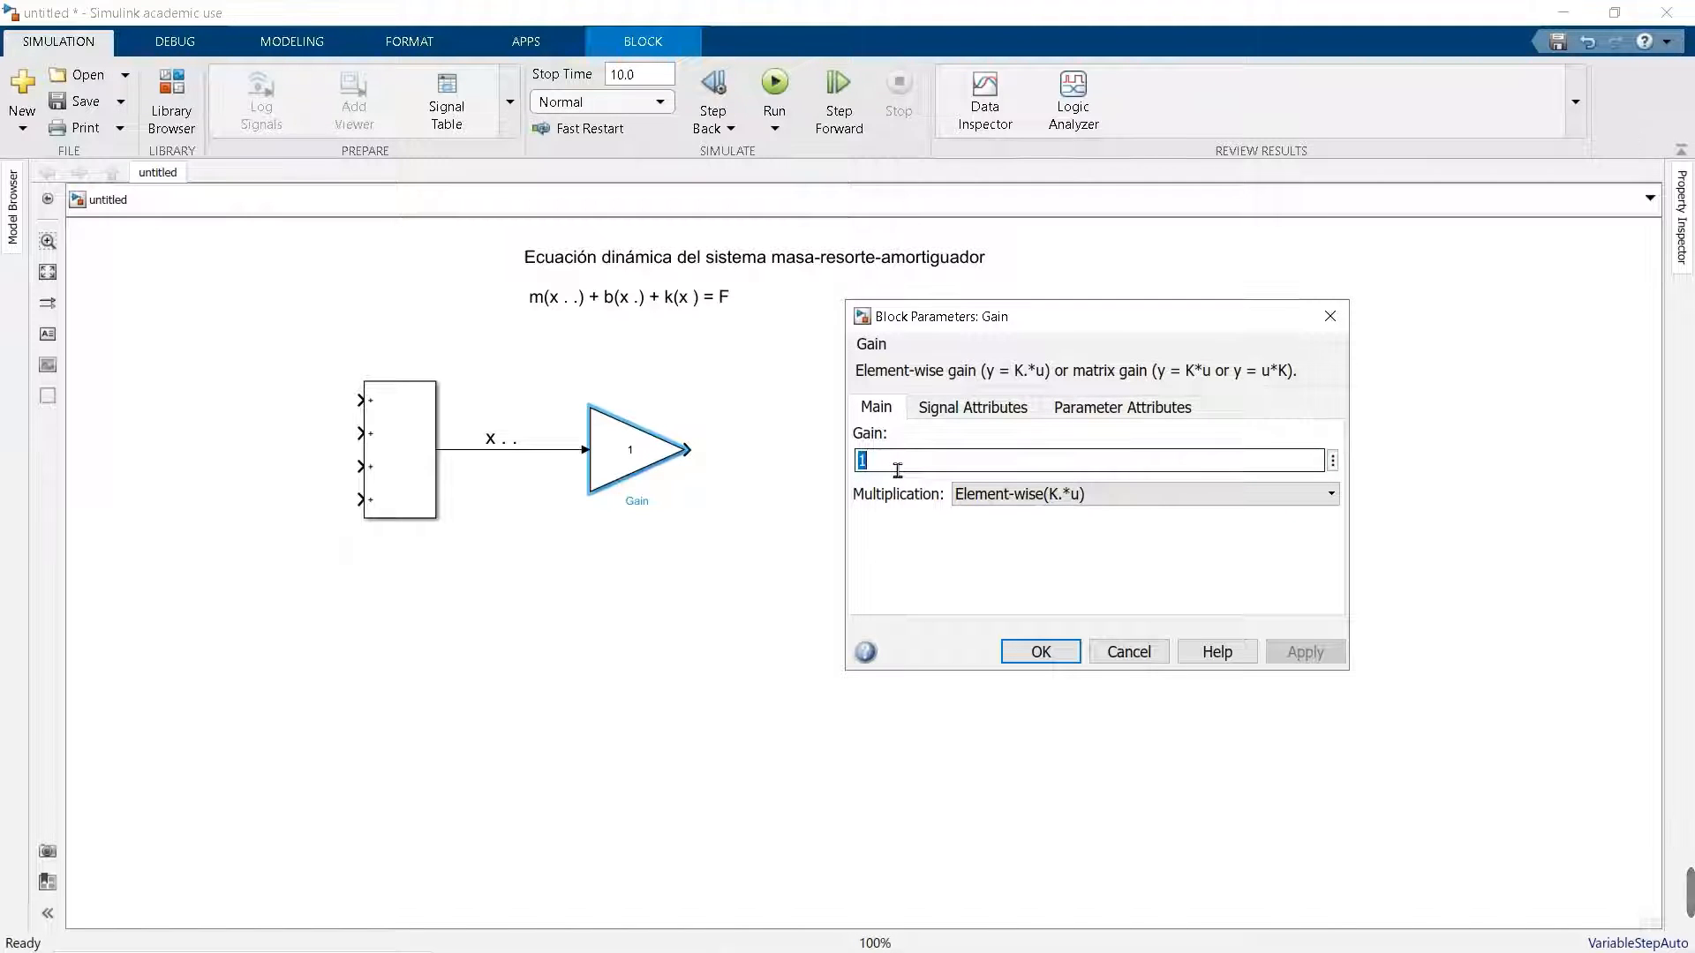
{"action": "key", "text": "BackSpace"}
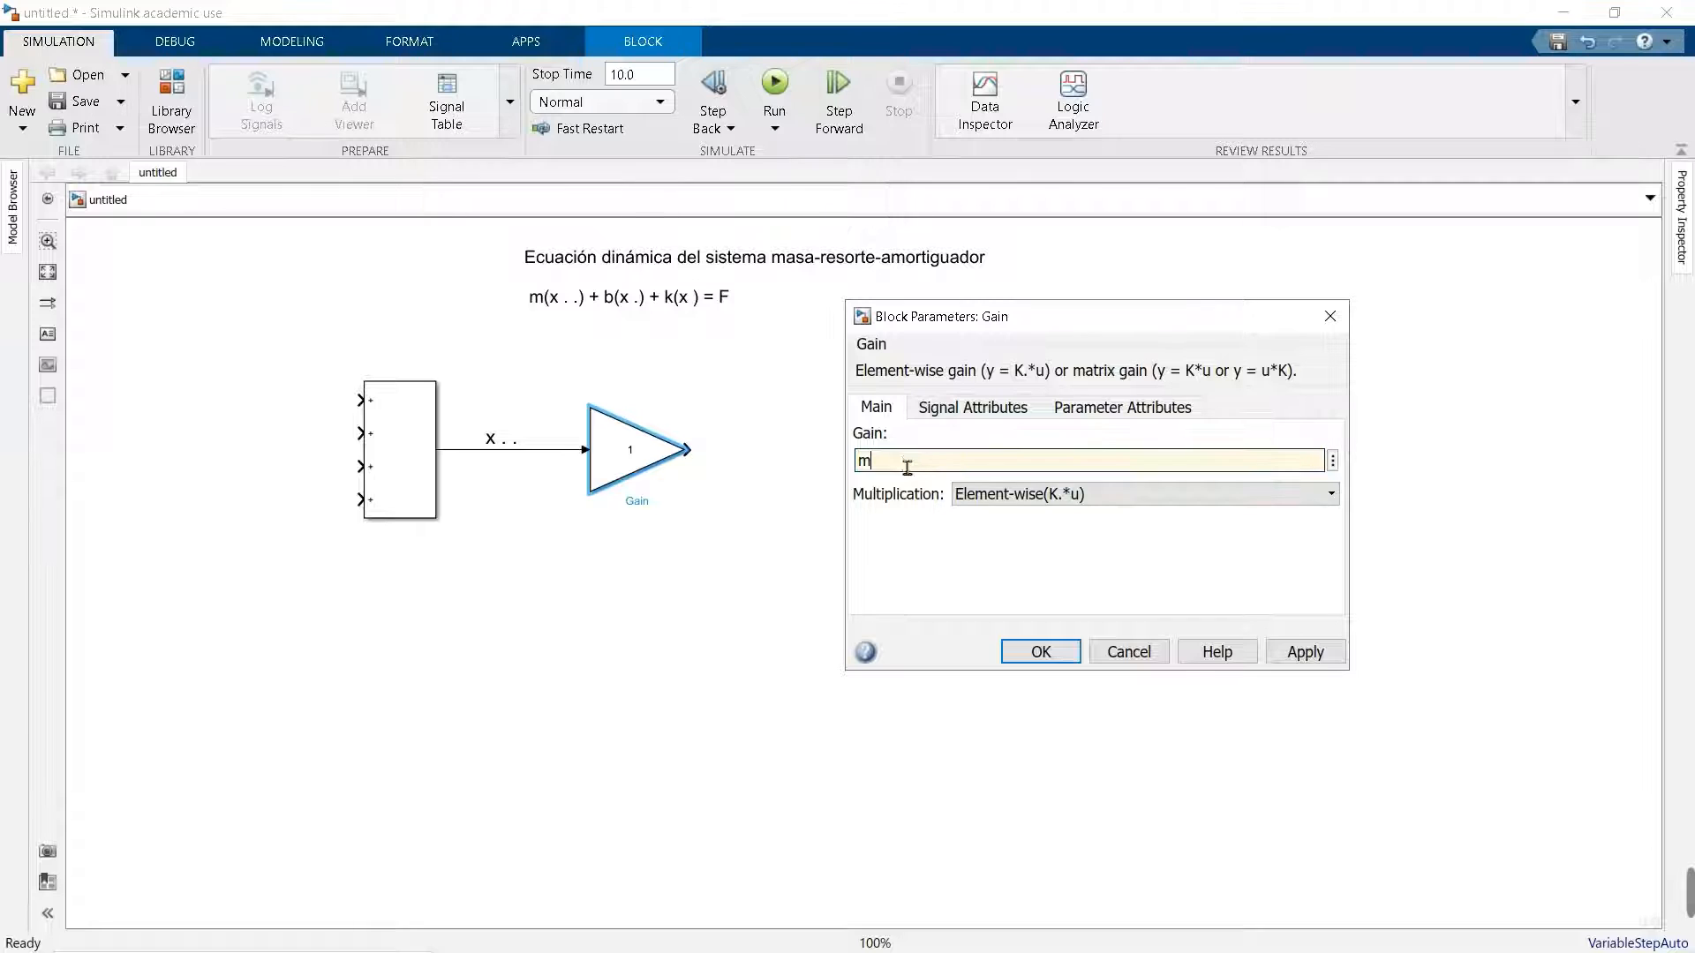
{"action": "left_click", "coordinate": [1203, 429]}
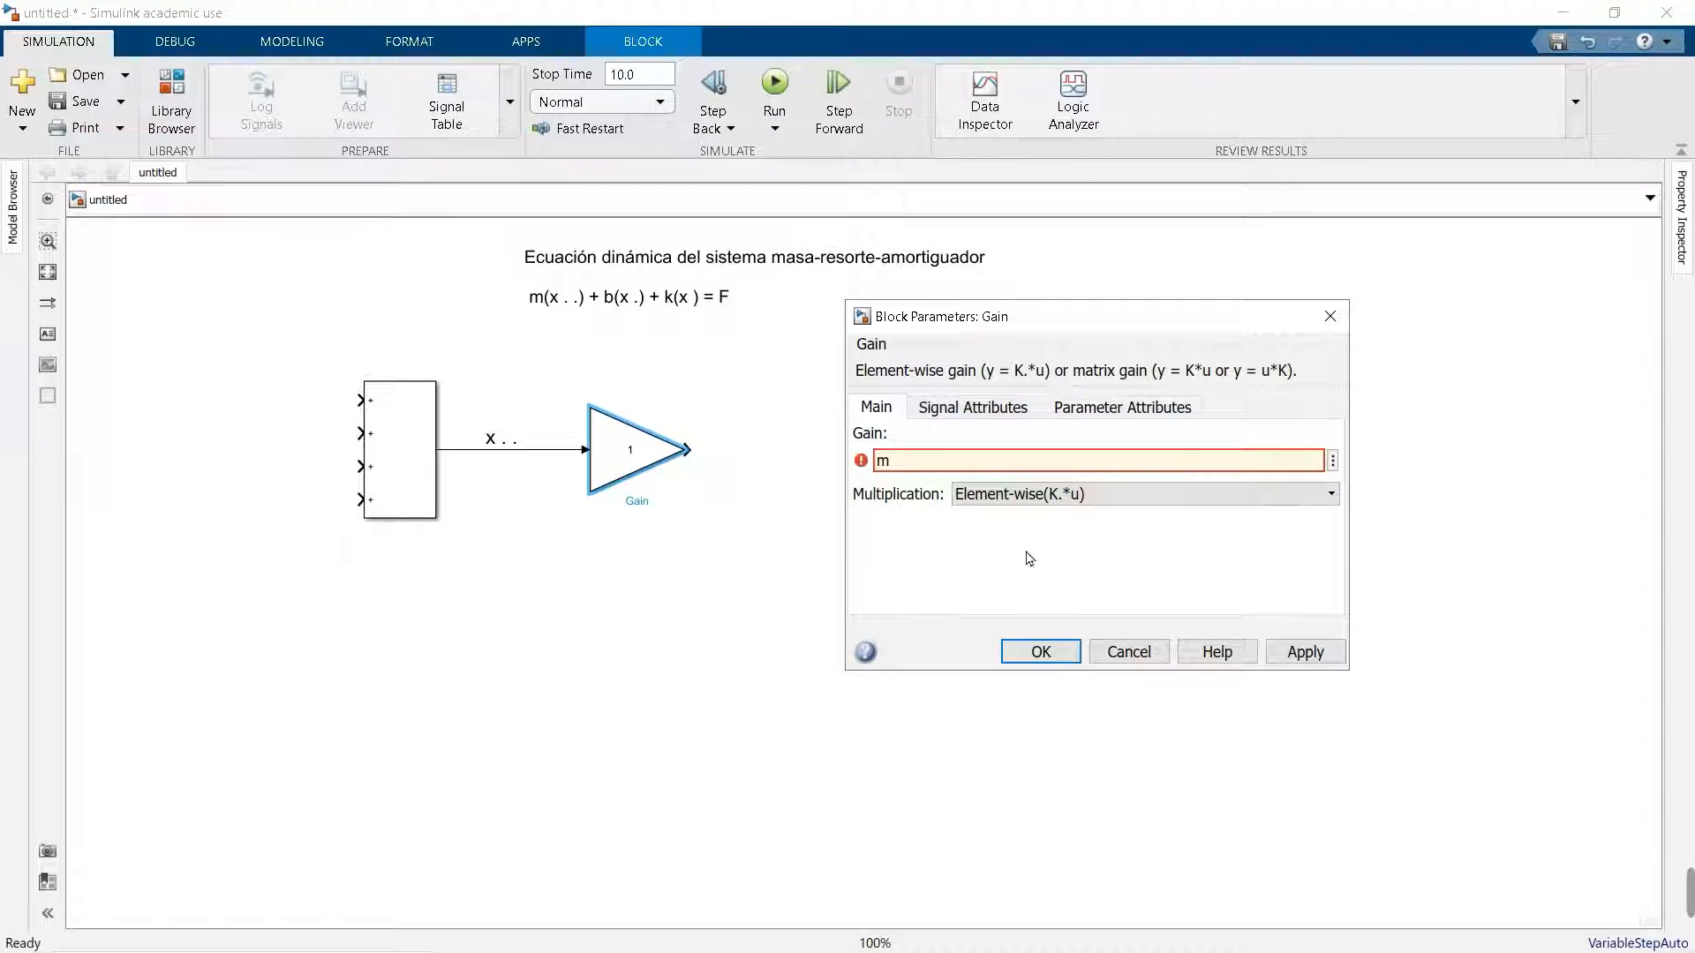
{"action": "left_click", "coordinate": [1041, 653]}
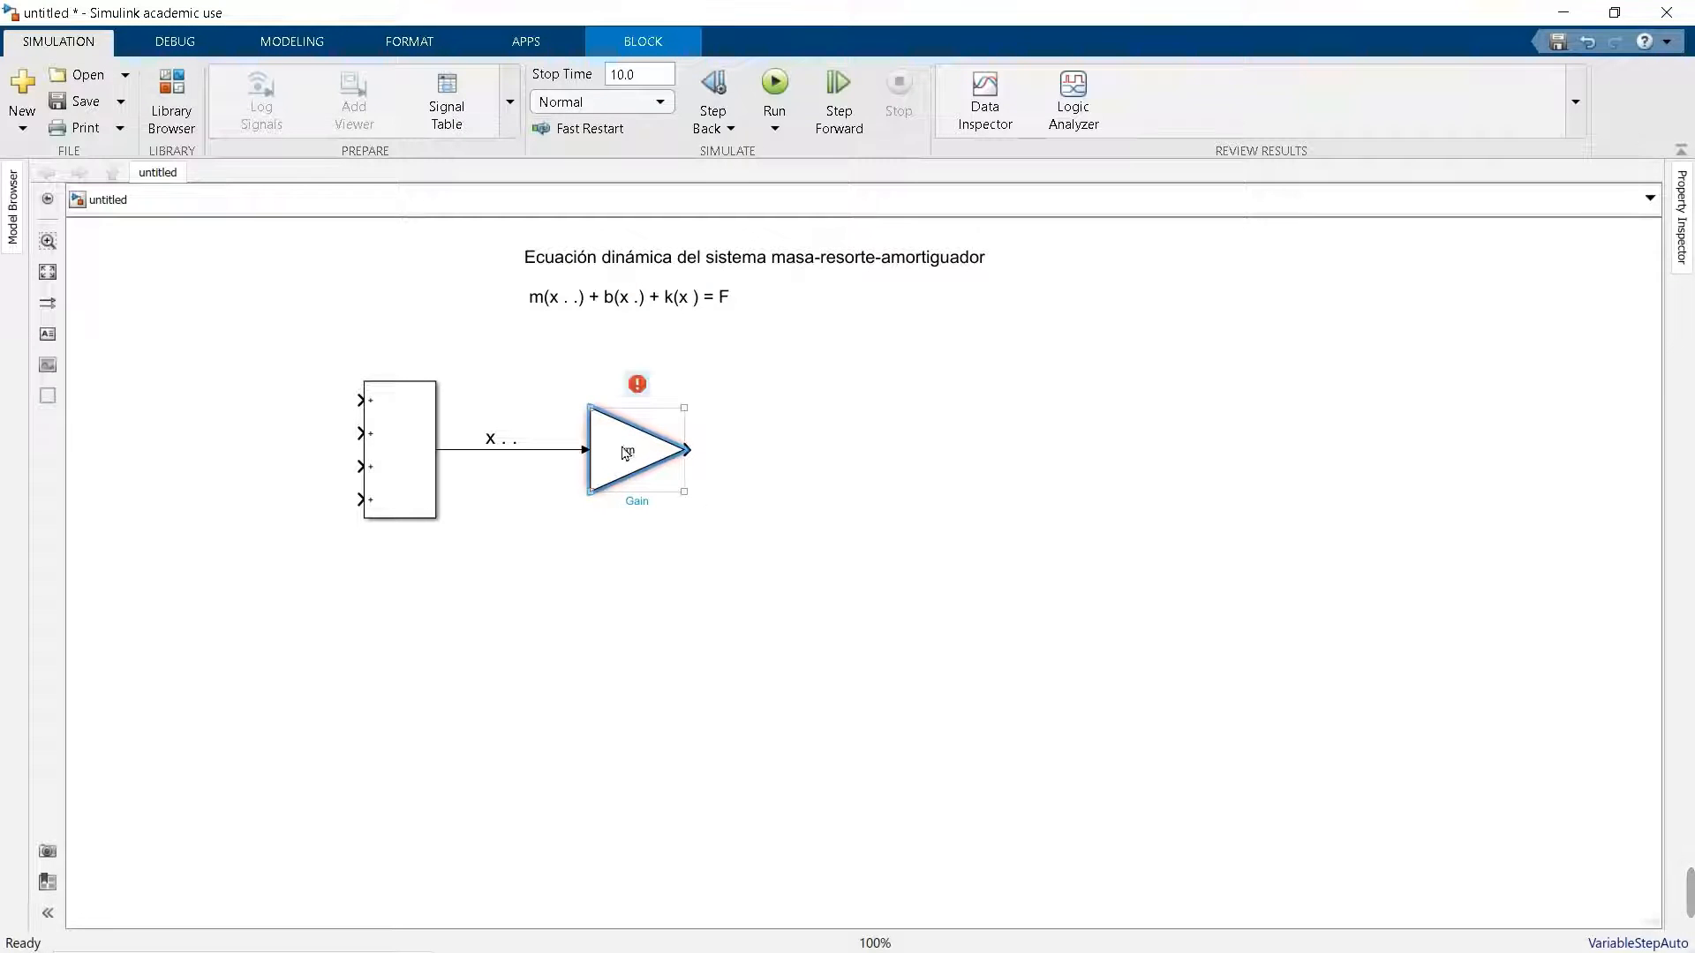
{"action": "mouse_move", "coordinate": [639, 392]}
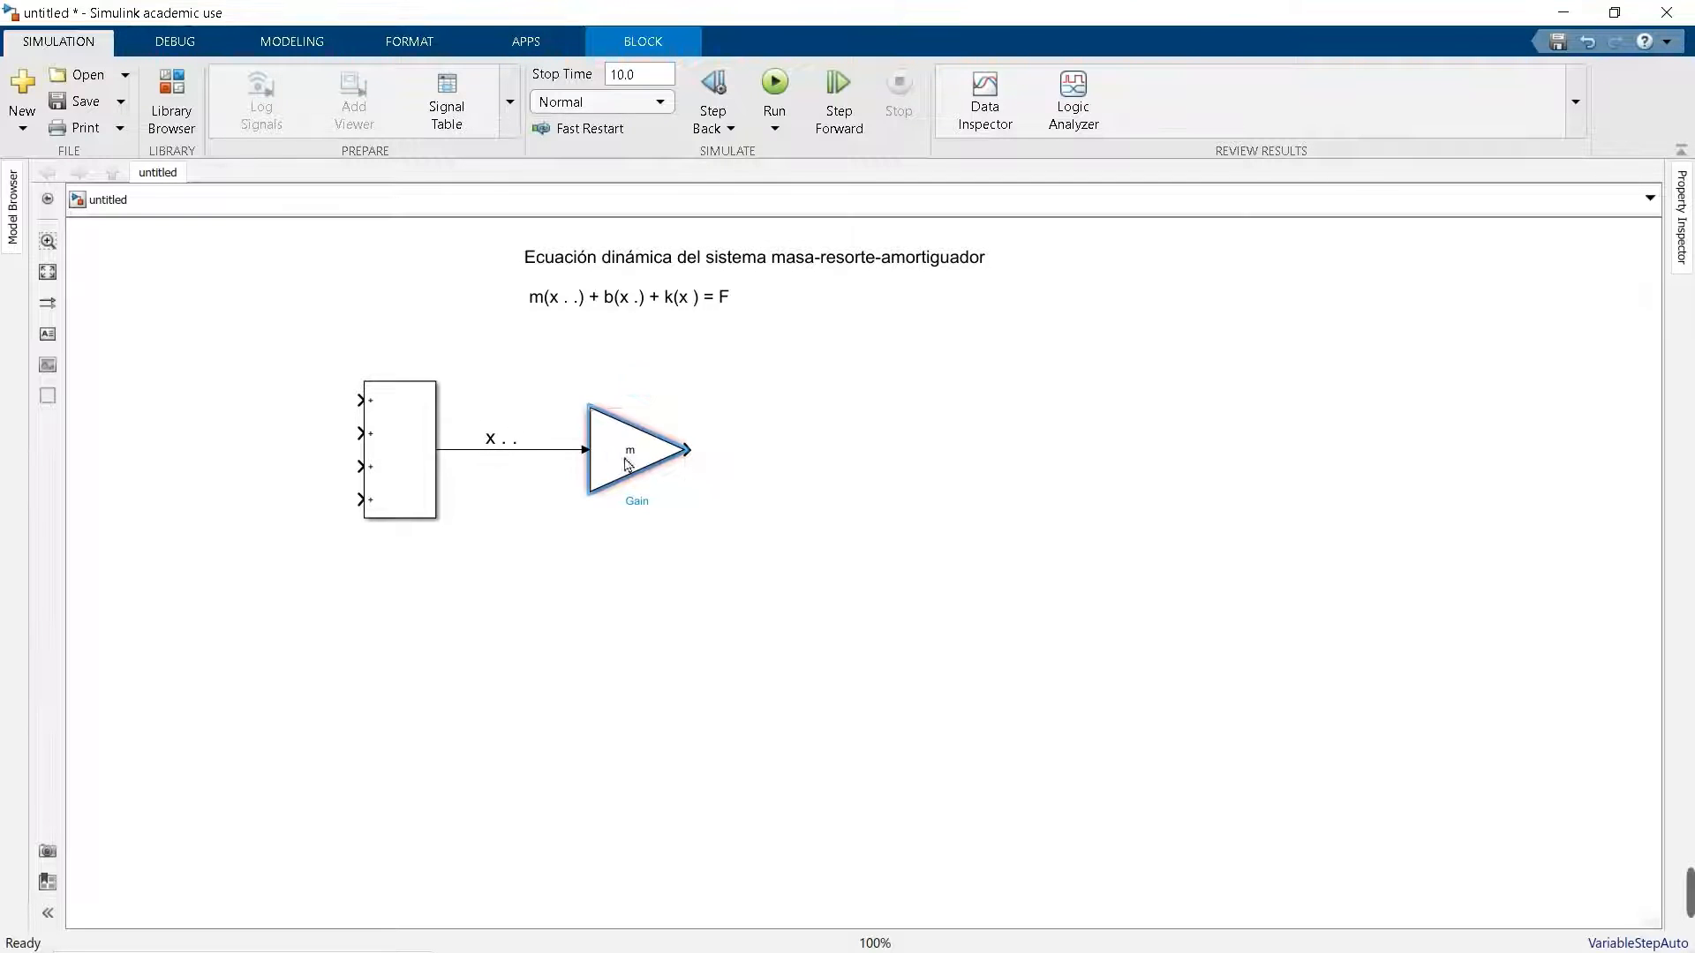
{"action": "left_click", "coordinate": [515, 448]}
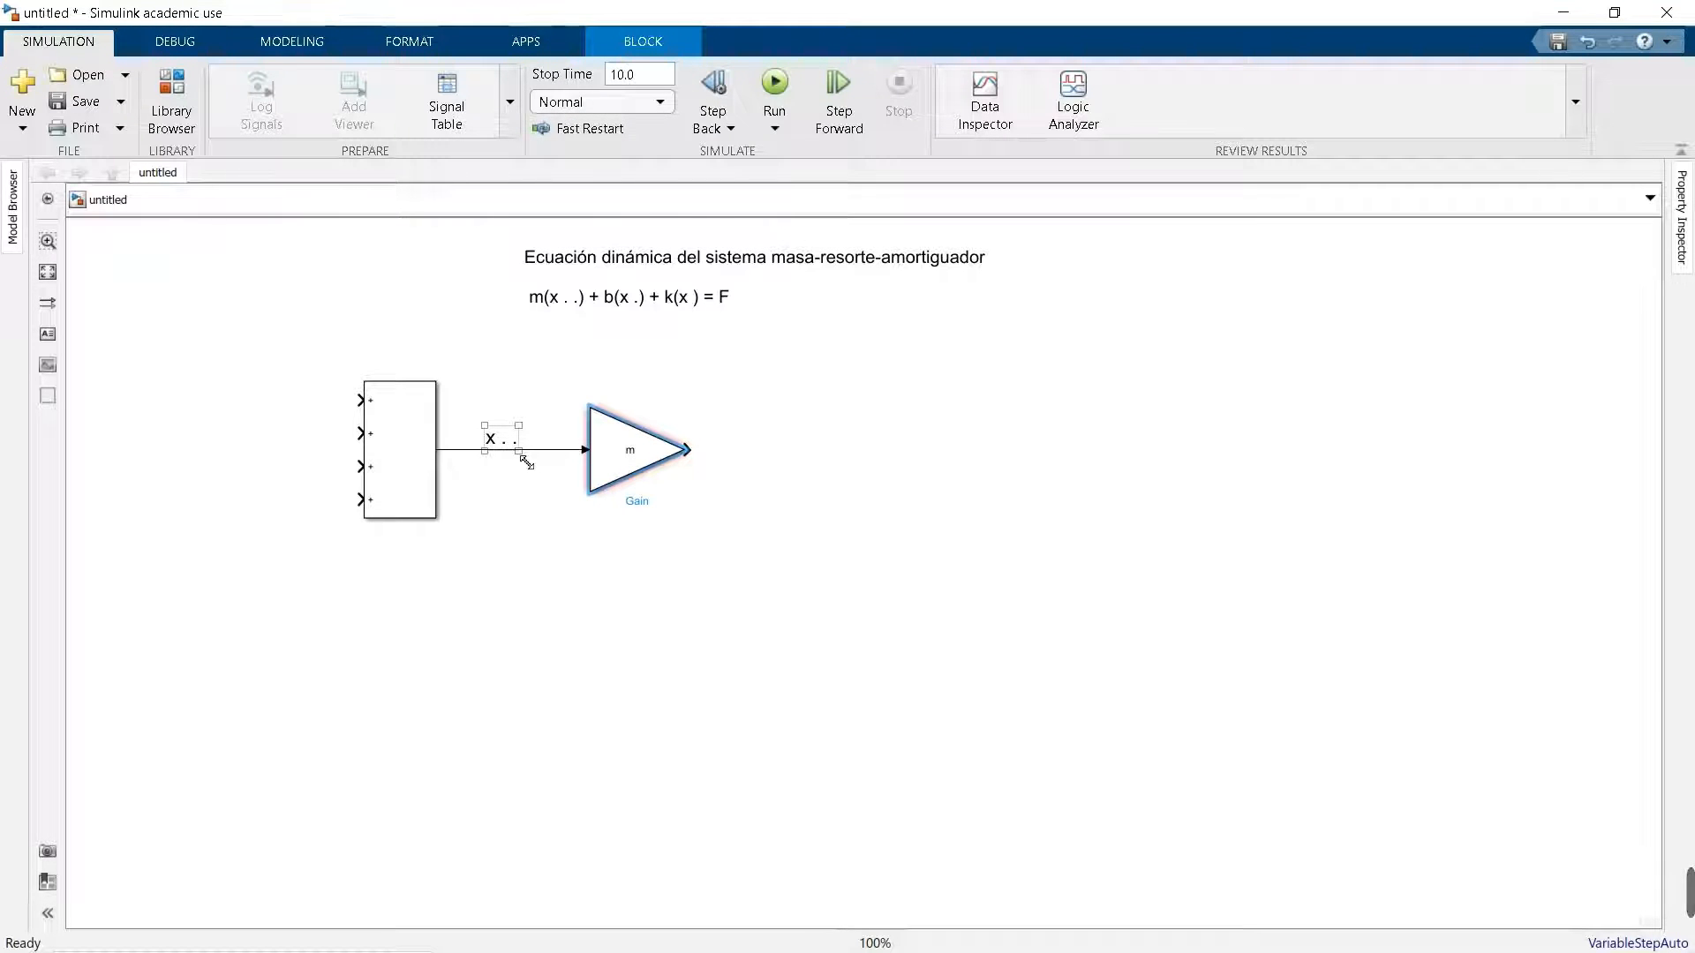
{"action": "left_click", "coordinate": [639, 461]}
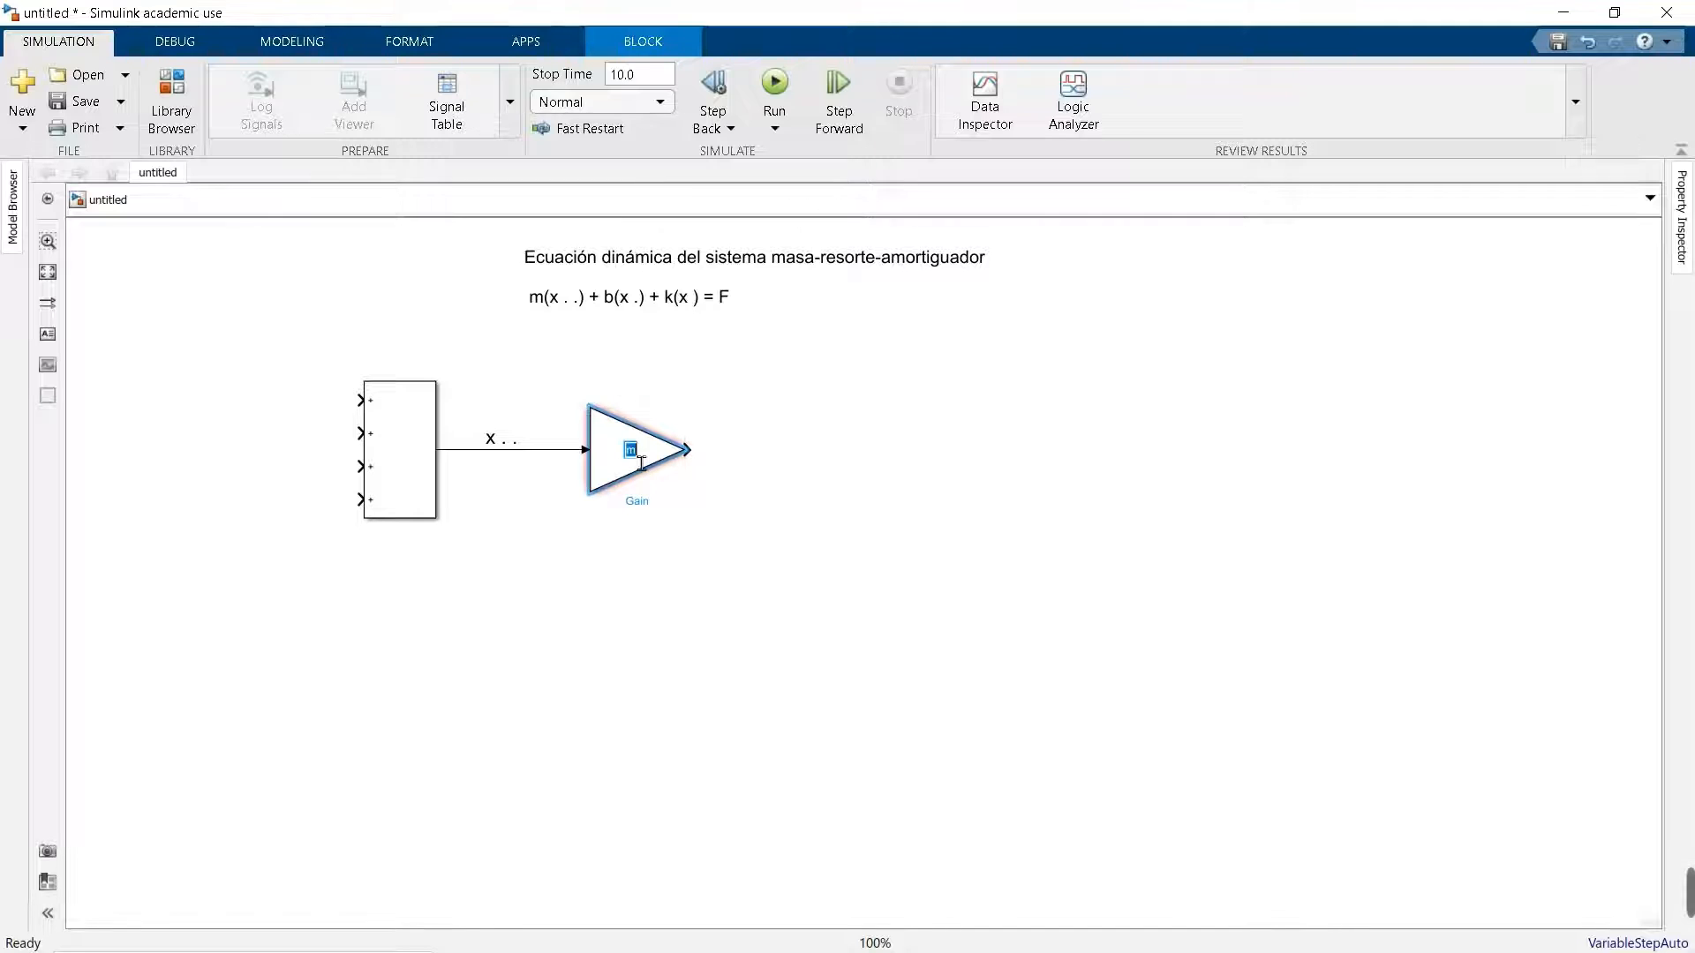
{"action": "left_click", "coordinate": [756, 511]}
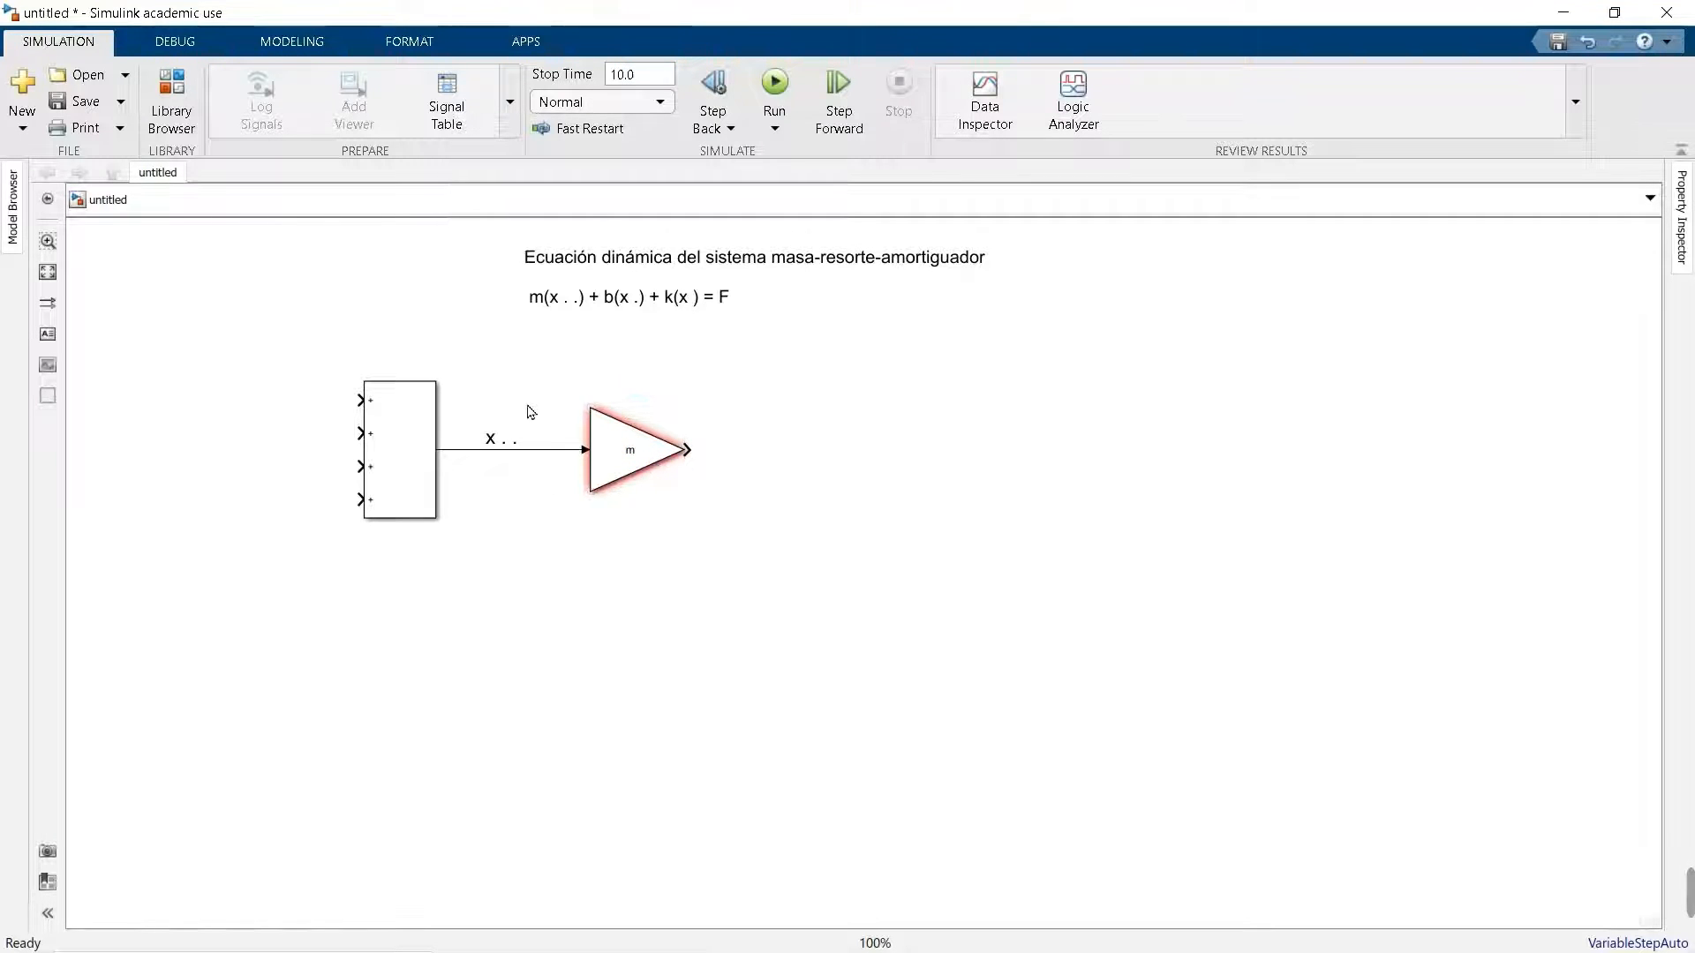
{"action": "left_click", "coordinate": [576, 299]}
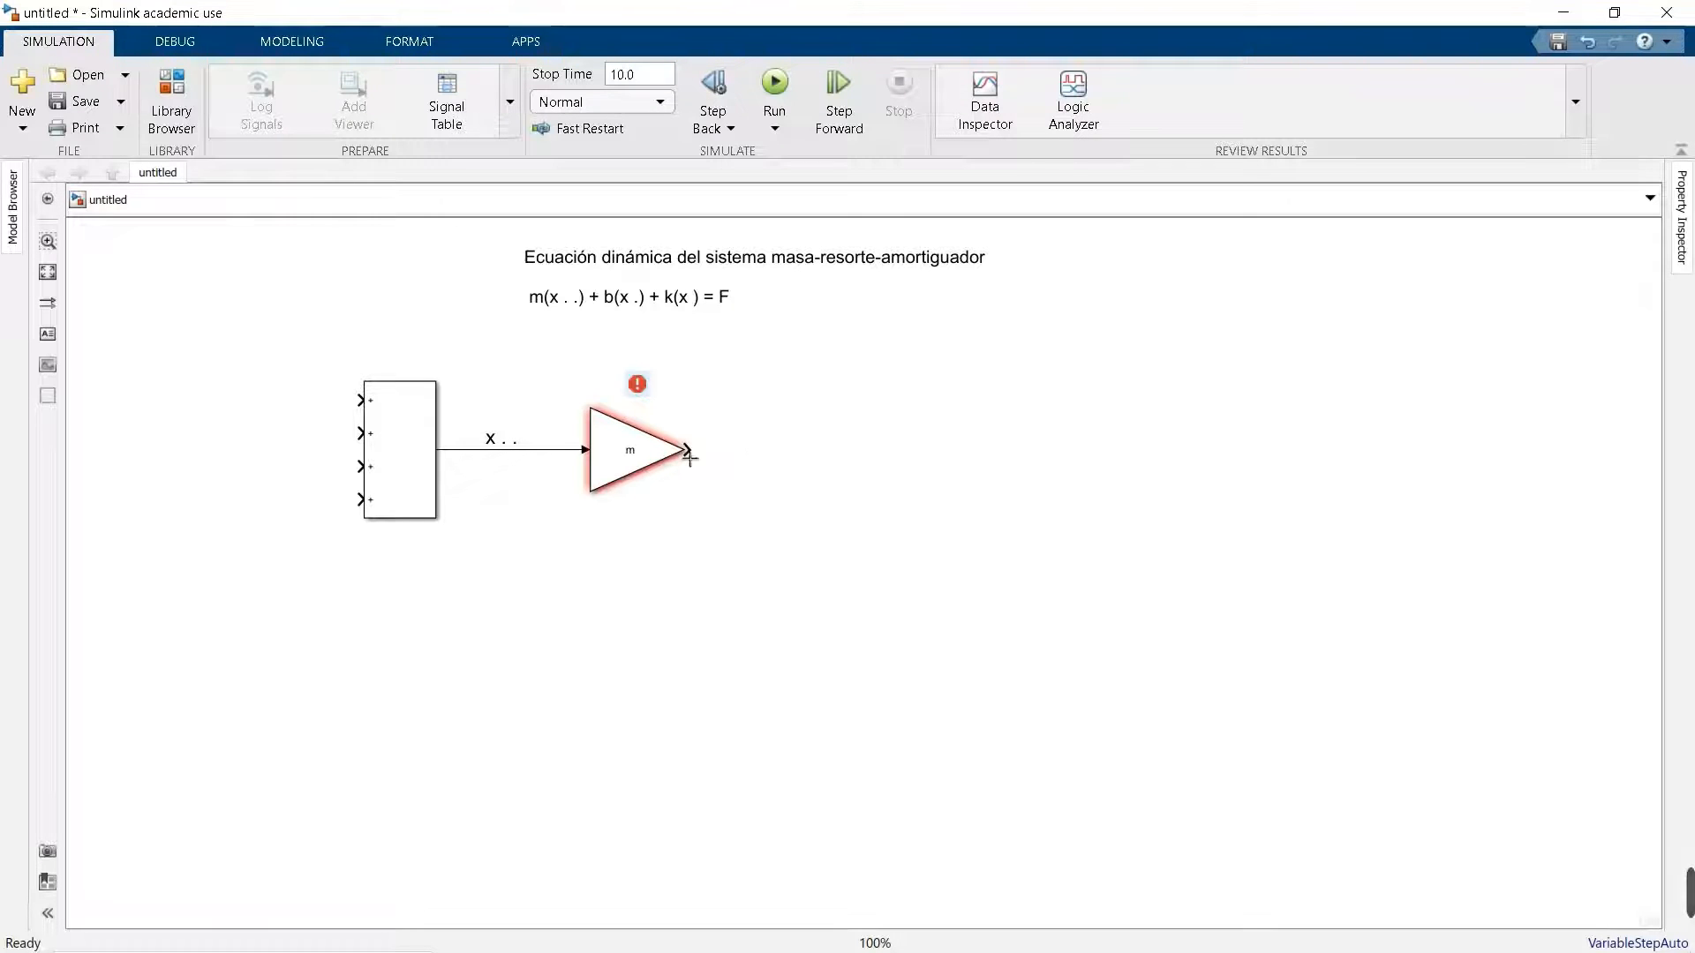
- Move the Gain block below and slightly right of its place, and reroute its input line to run straight beneath the "x . ." label before dropping
{"action": "left_click", "coordinate": [649, 461]}
{"action": "left_click_drag", "start_coordinate": [654, 532], "coordinate": [659, 600]}
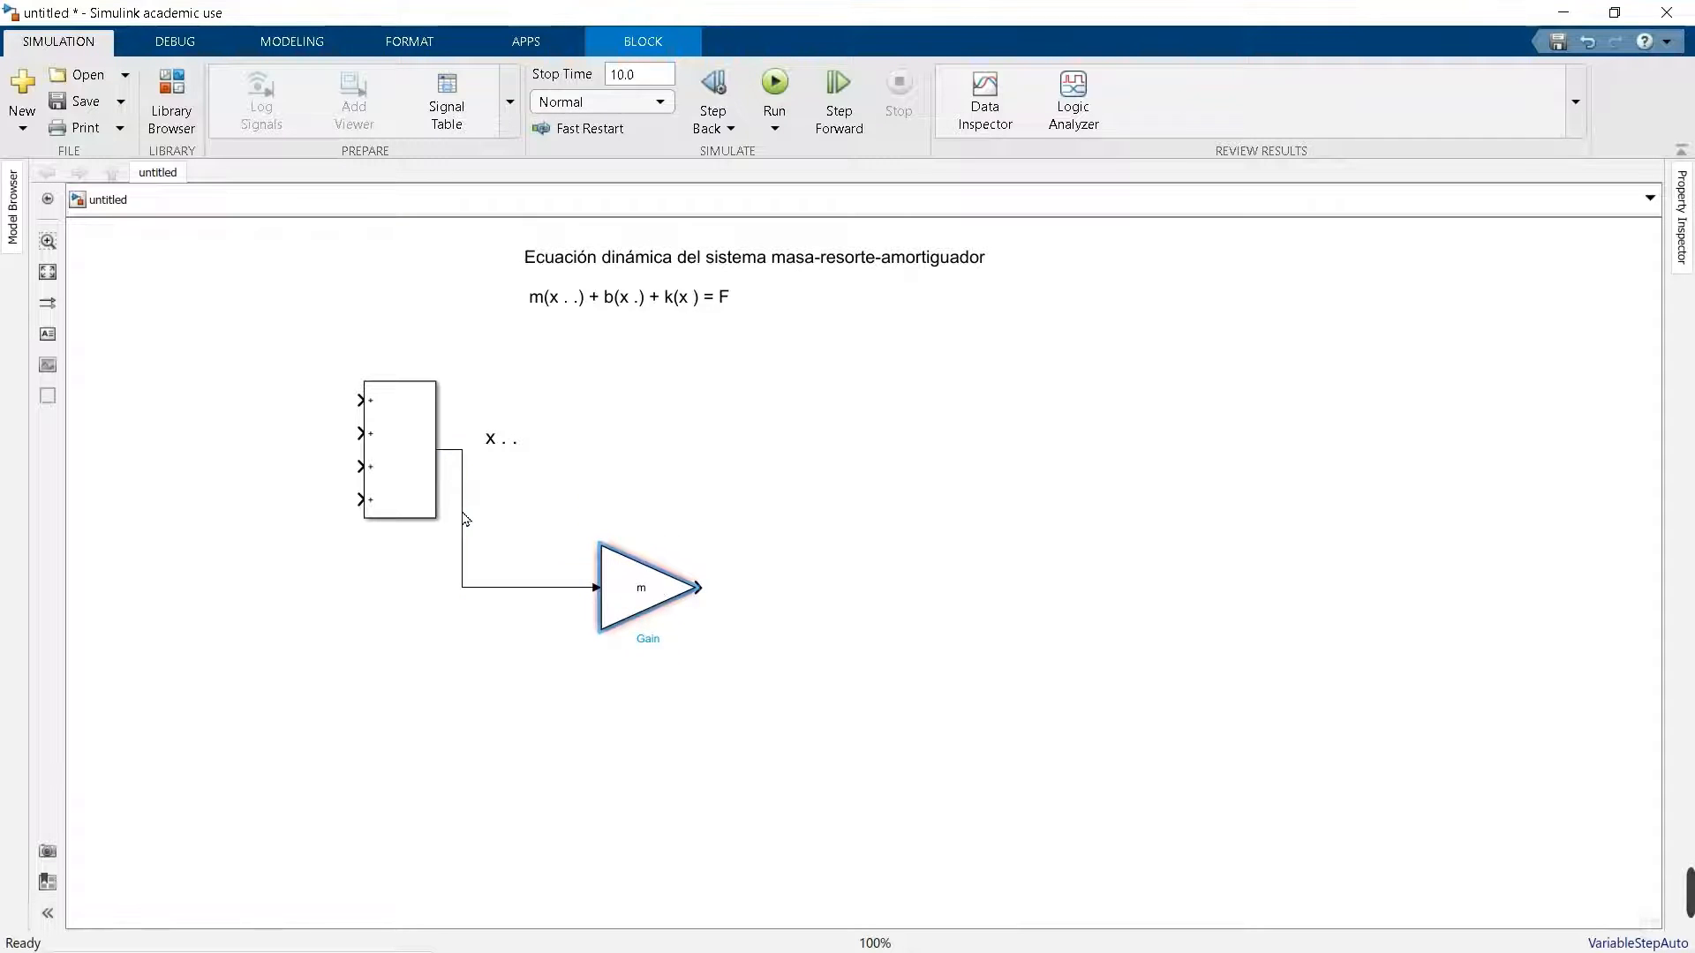
{"action": "left_click_drag", "start_coordinate": [465, 519], "coordinate": [543, 454]}
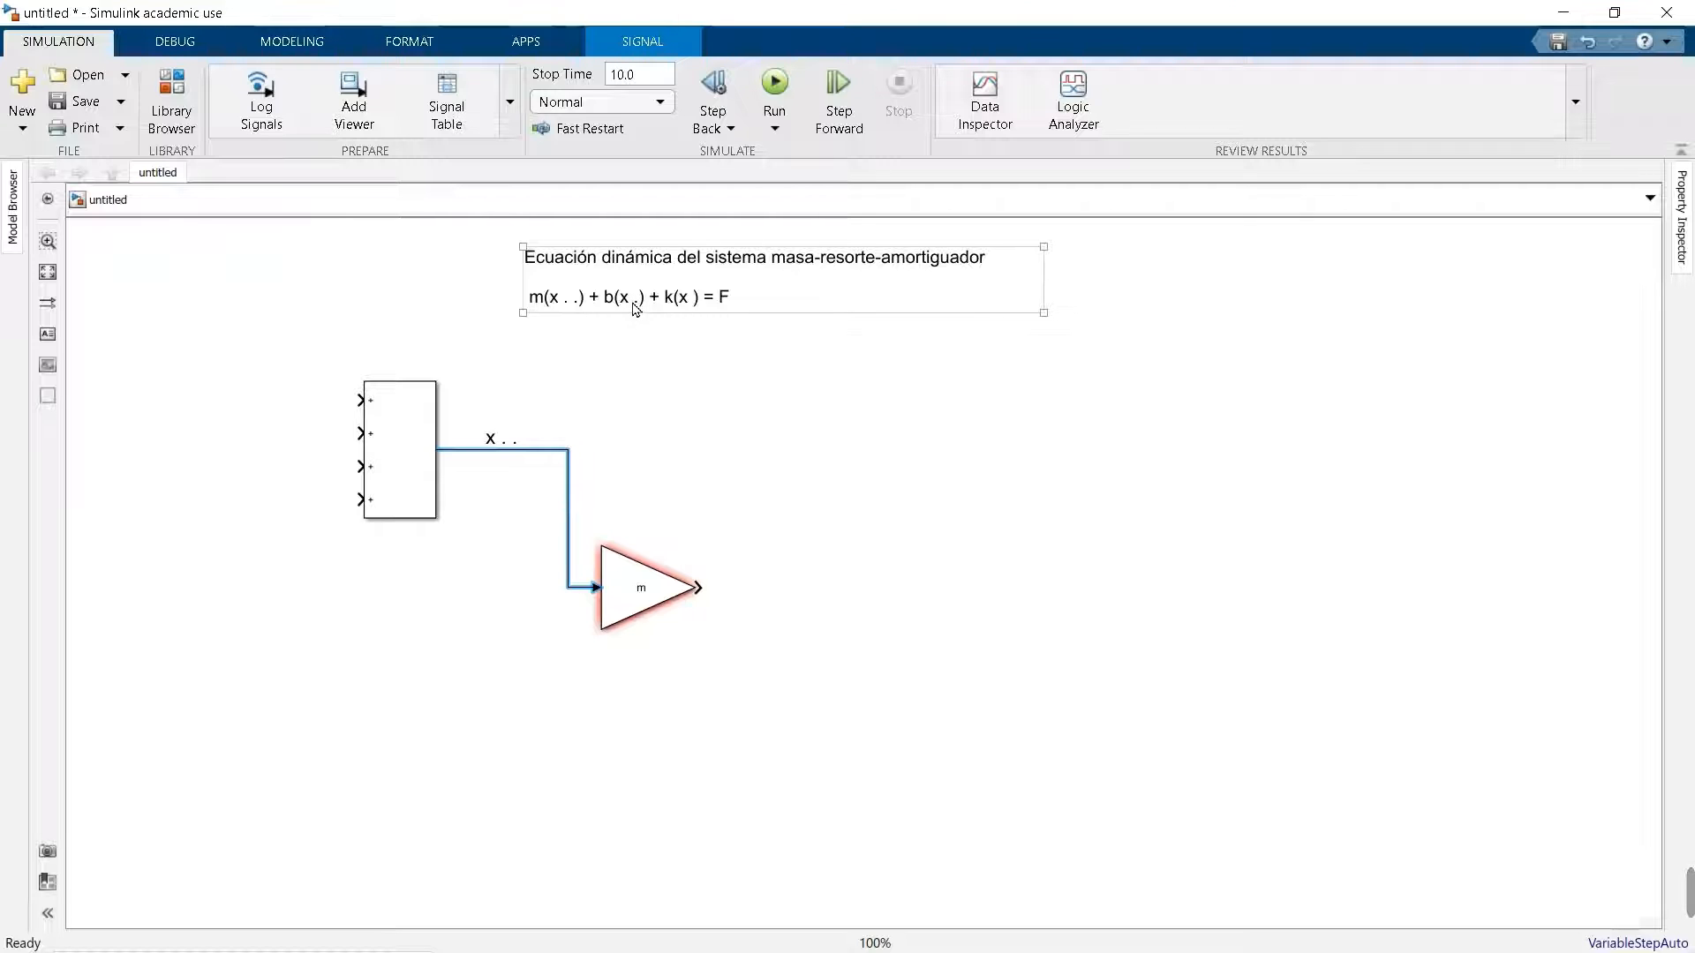
{"action": "left_click", "coordinate": [657, 607]}
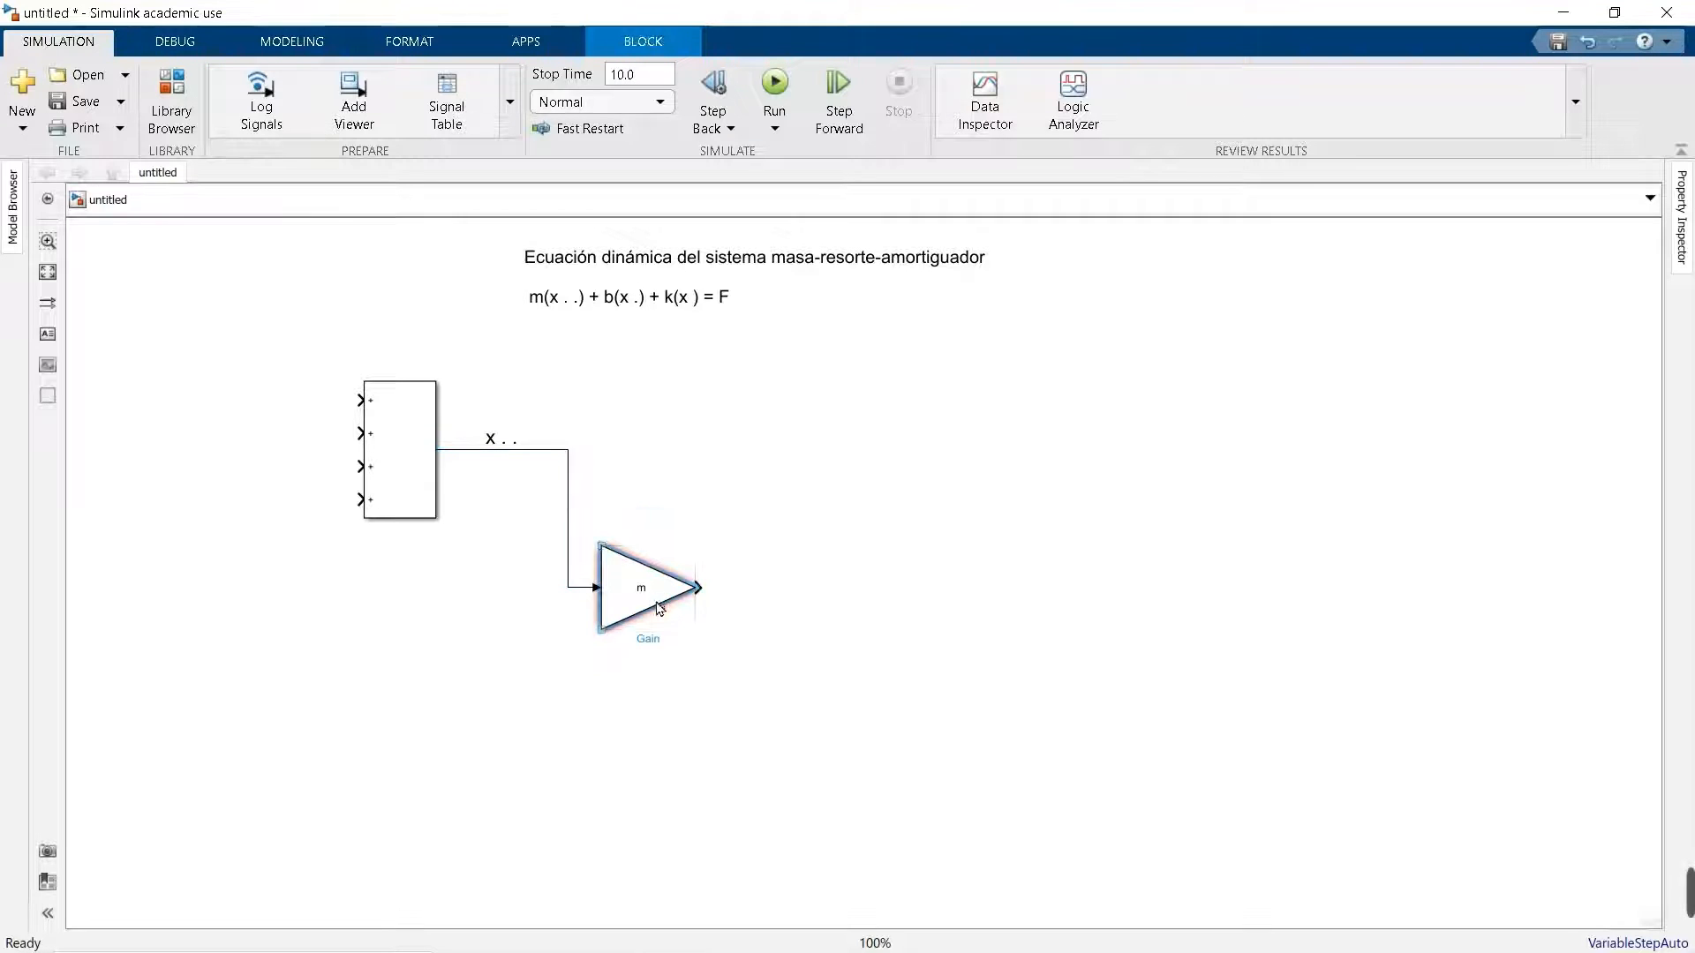
{"action": "left_click_drag", "start_coordinate": [657, 608], "coordinate": [702, 619]}
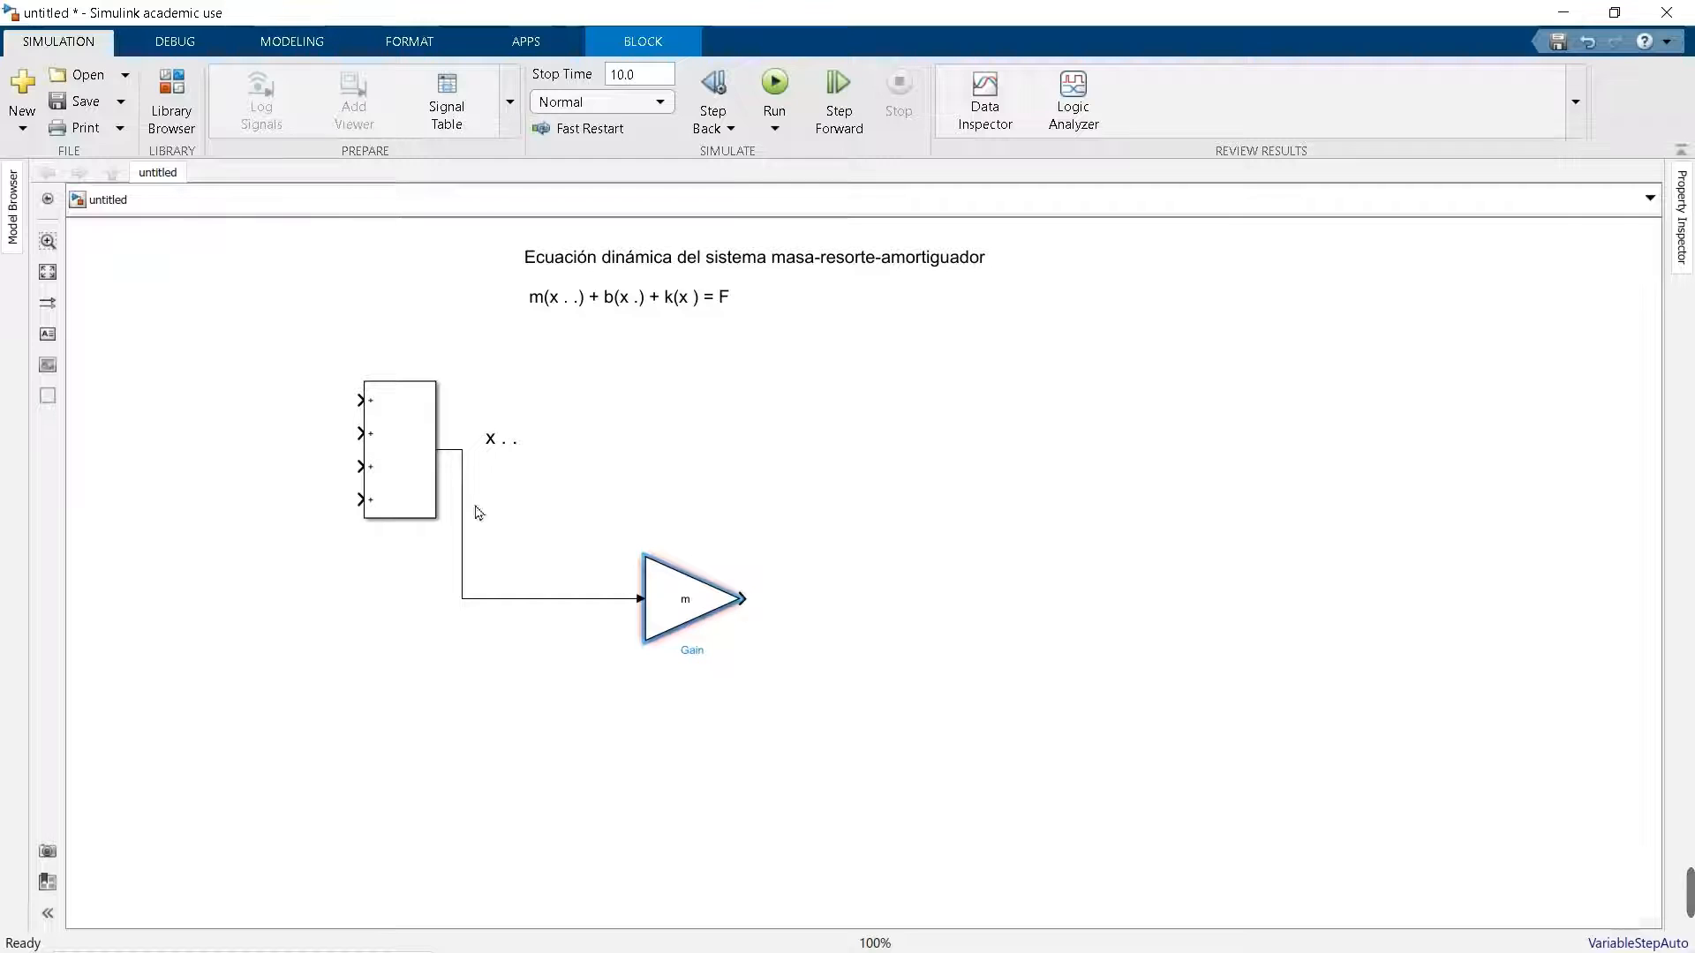
{"action": "left_click_drag", "start_coordinate": [465, 504], "coordinate": [552, 453]}
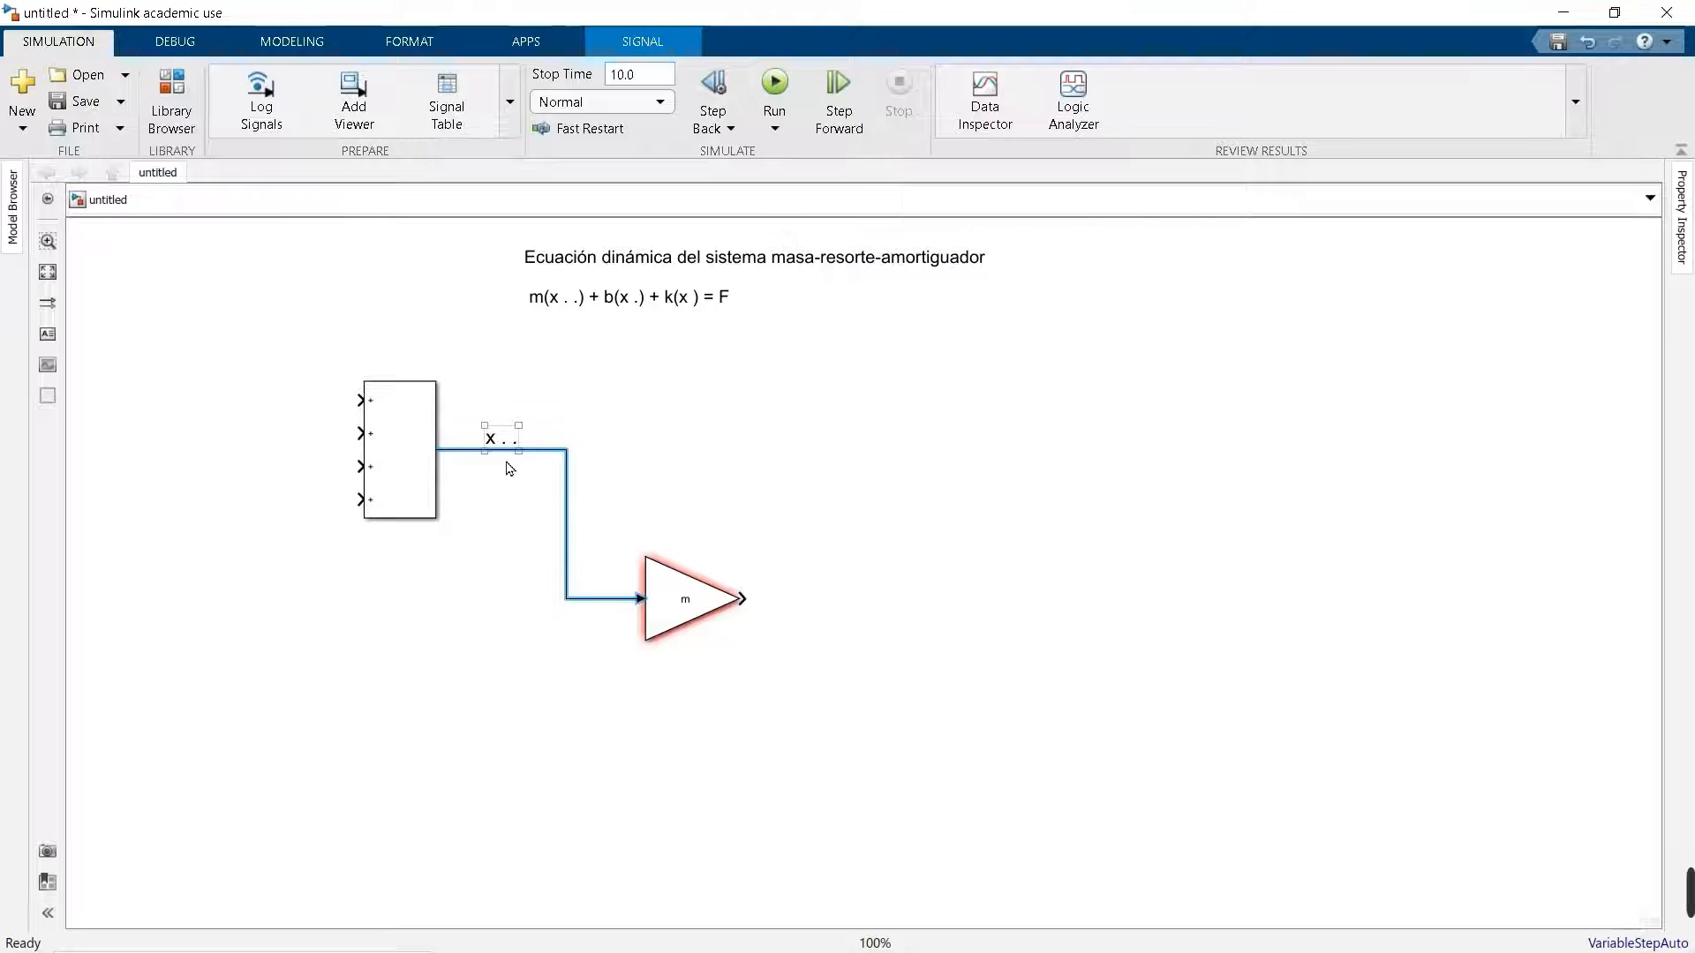
- Add an Integrator block from the Simulink Continuous library above the Gain block, in line with the Add block's output
{"action": "left_click", "coordinate": [171, 97]}
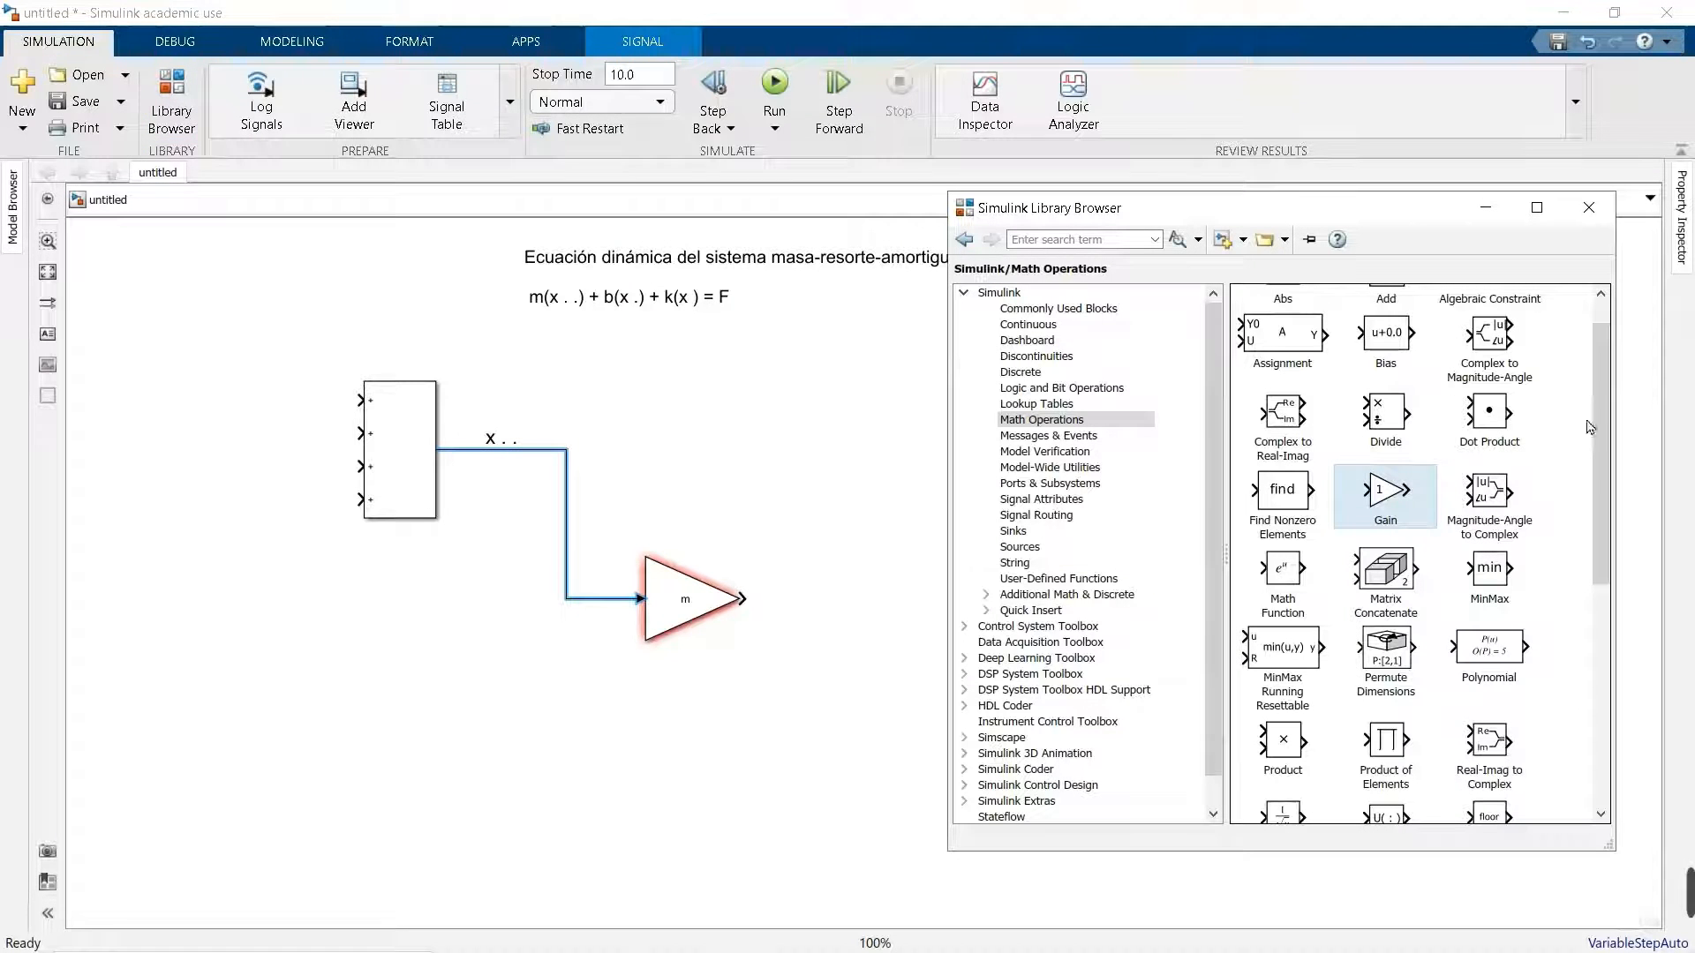
{"action": "left_click_drag", "start_coordinate": [1601, 456], "coordinate": [1591, 353]}
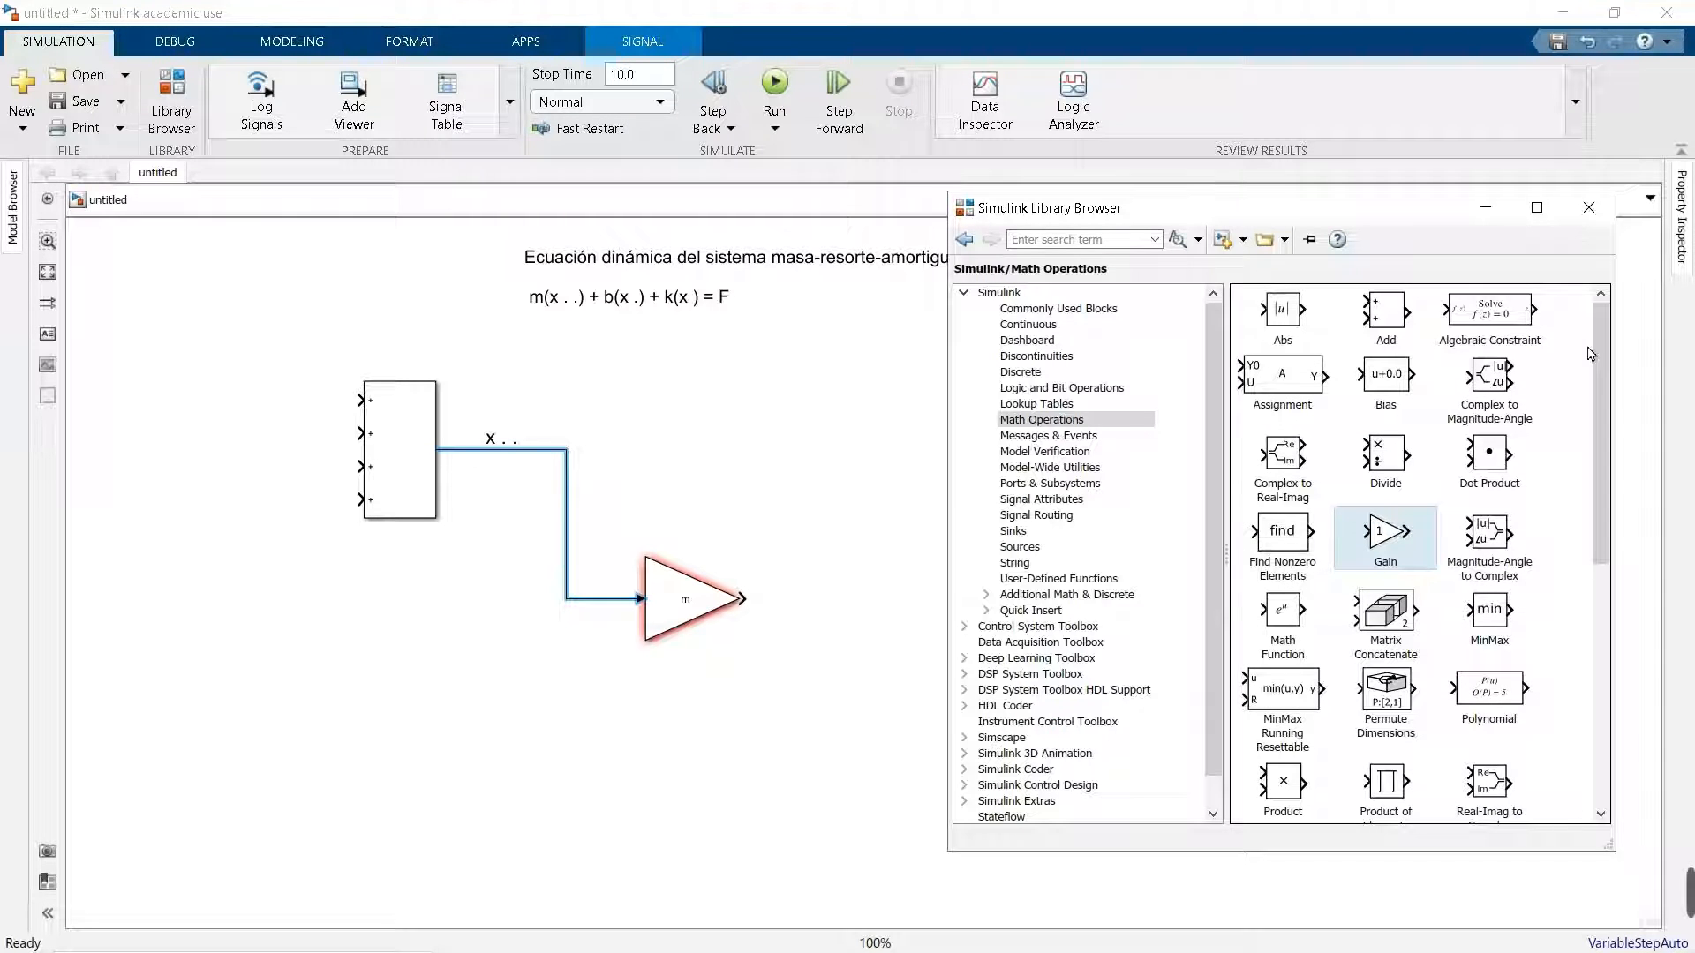
{"action": "left_click", "coordinate": [1035, 326]}
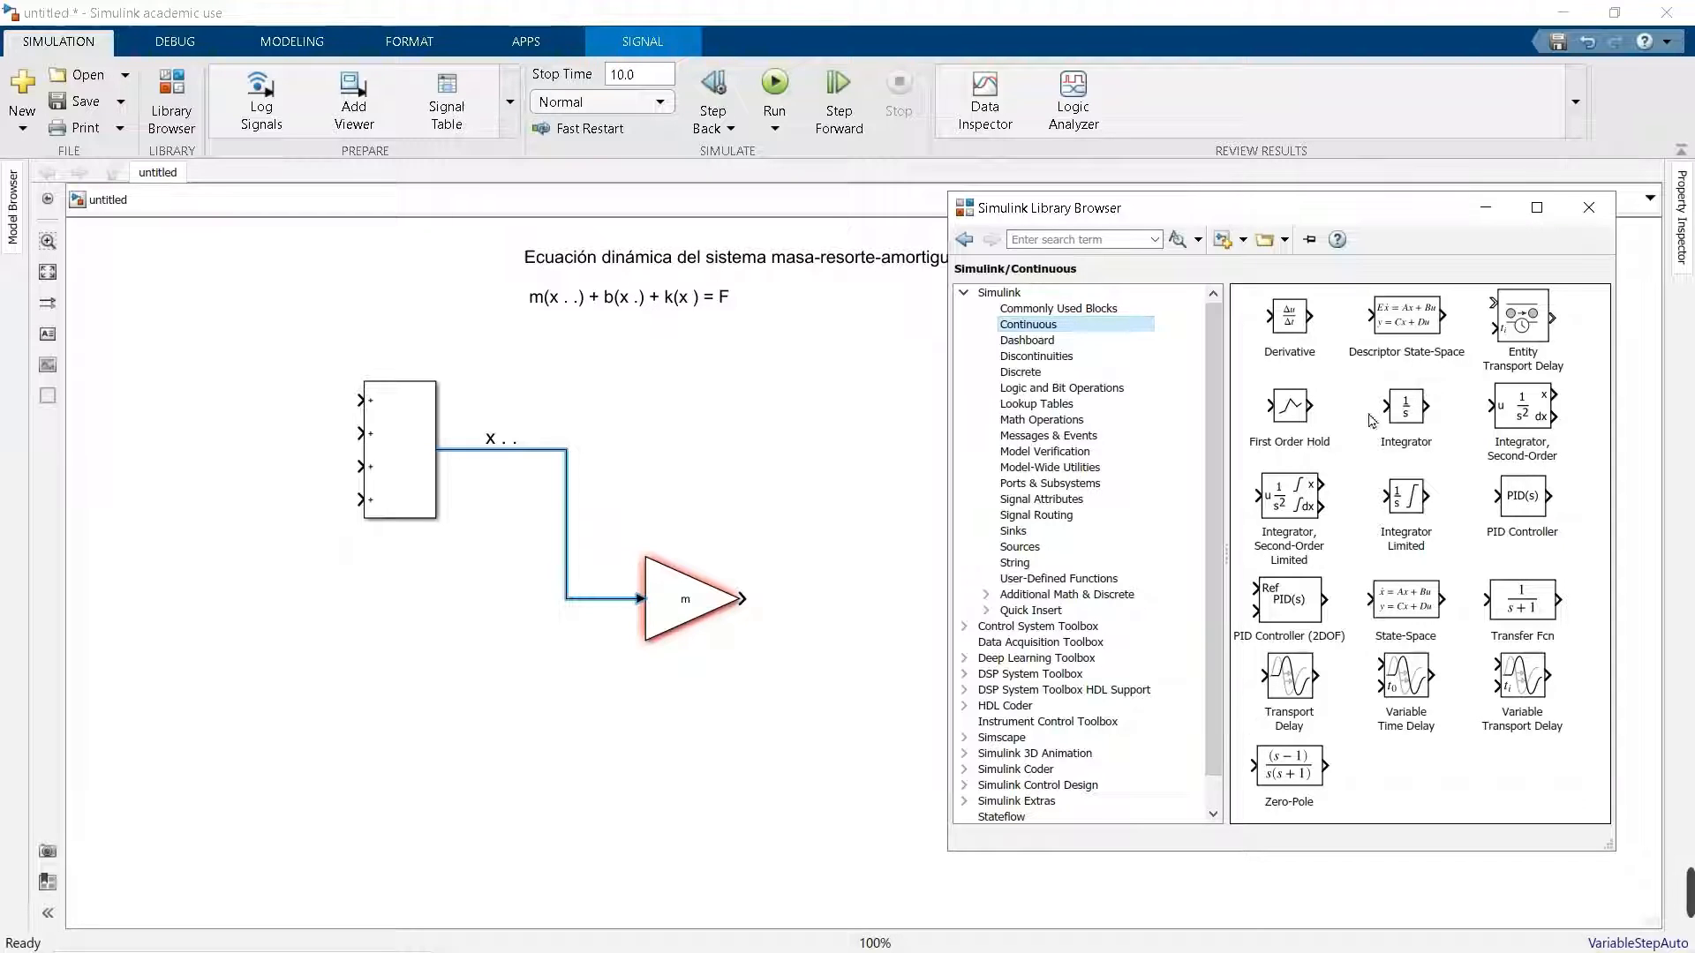
{"action": "left_click", "coordinate": [1415, 430]}
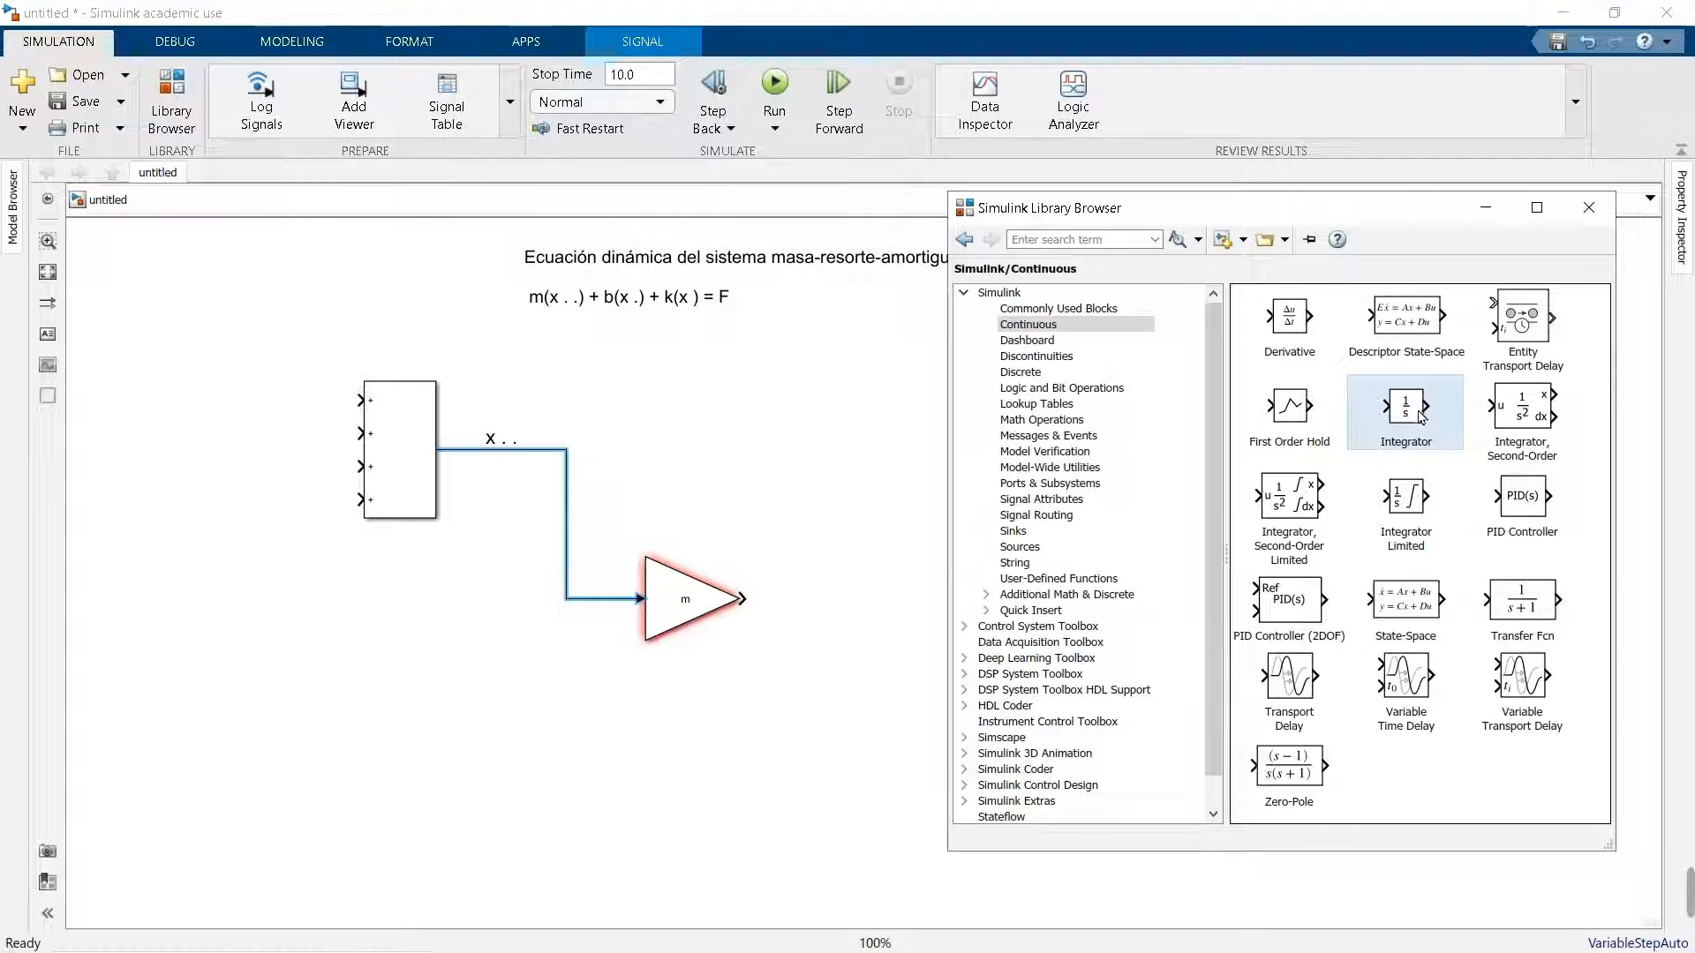
{"action": "left_click_drag", "start_coordinate": [1420, 416], "coordinate": [710, 444]}
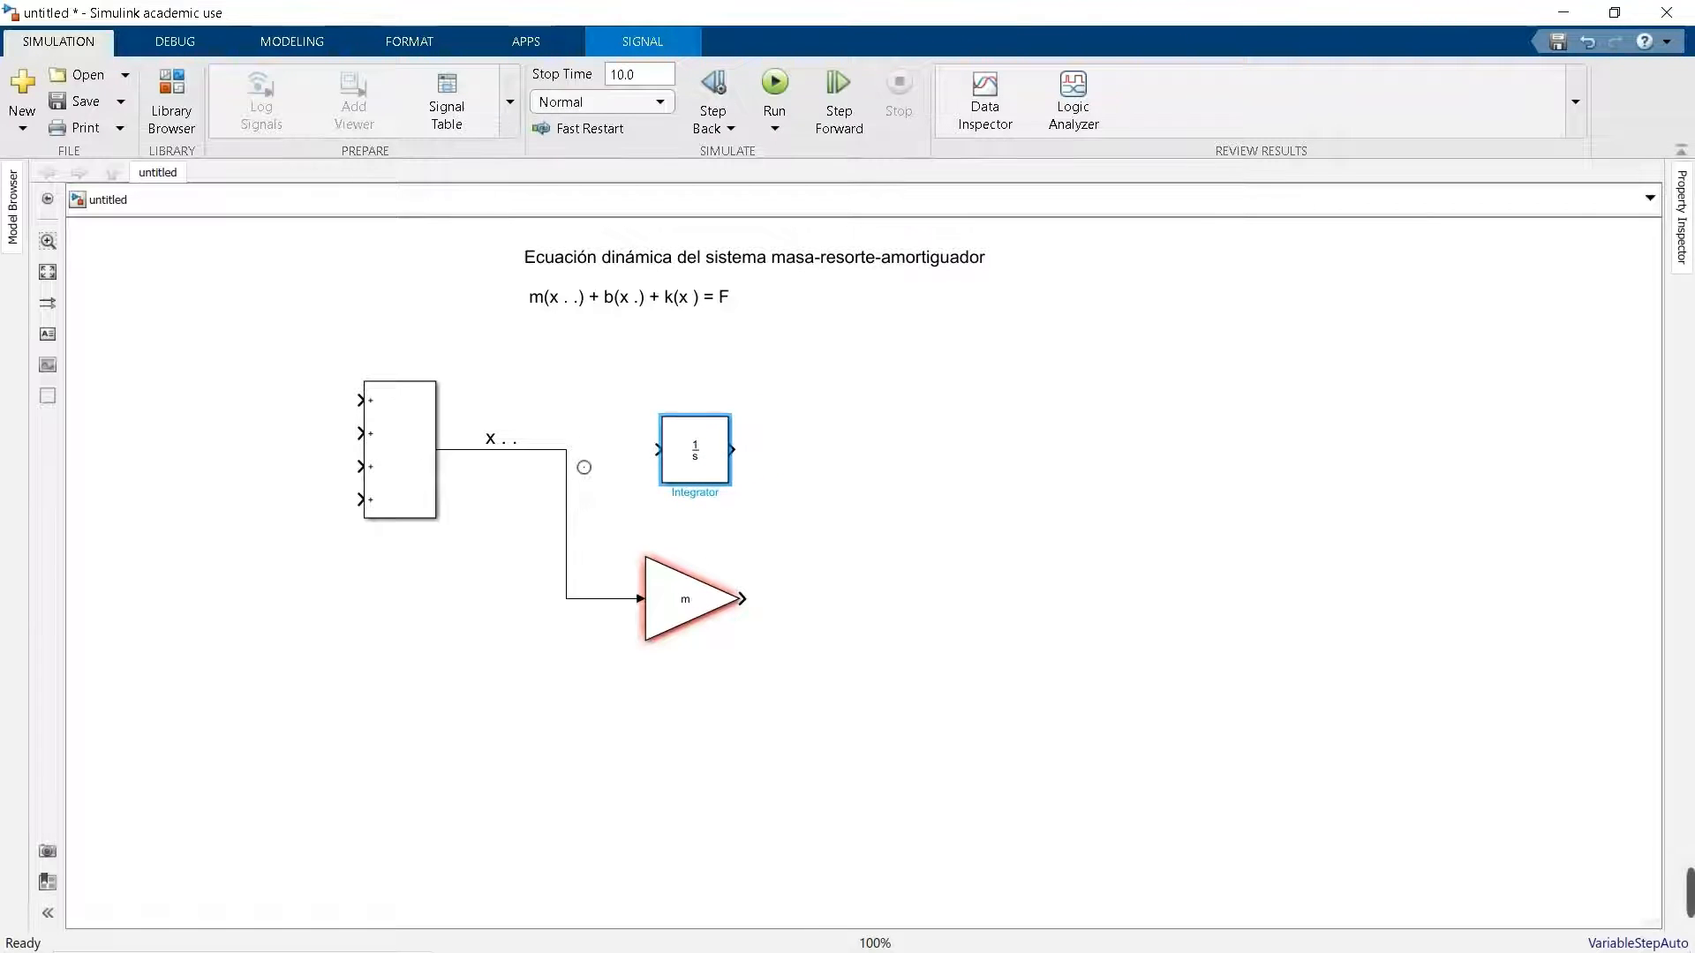
- Connect the Integrator's input to the Add block's output line as a branch at the corner of the "x . ." signal
{"action": "left_click_drag", "start_coordinate": [662, 457], "coordinate": [566, 454]}
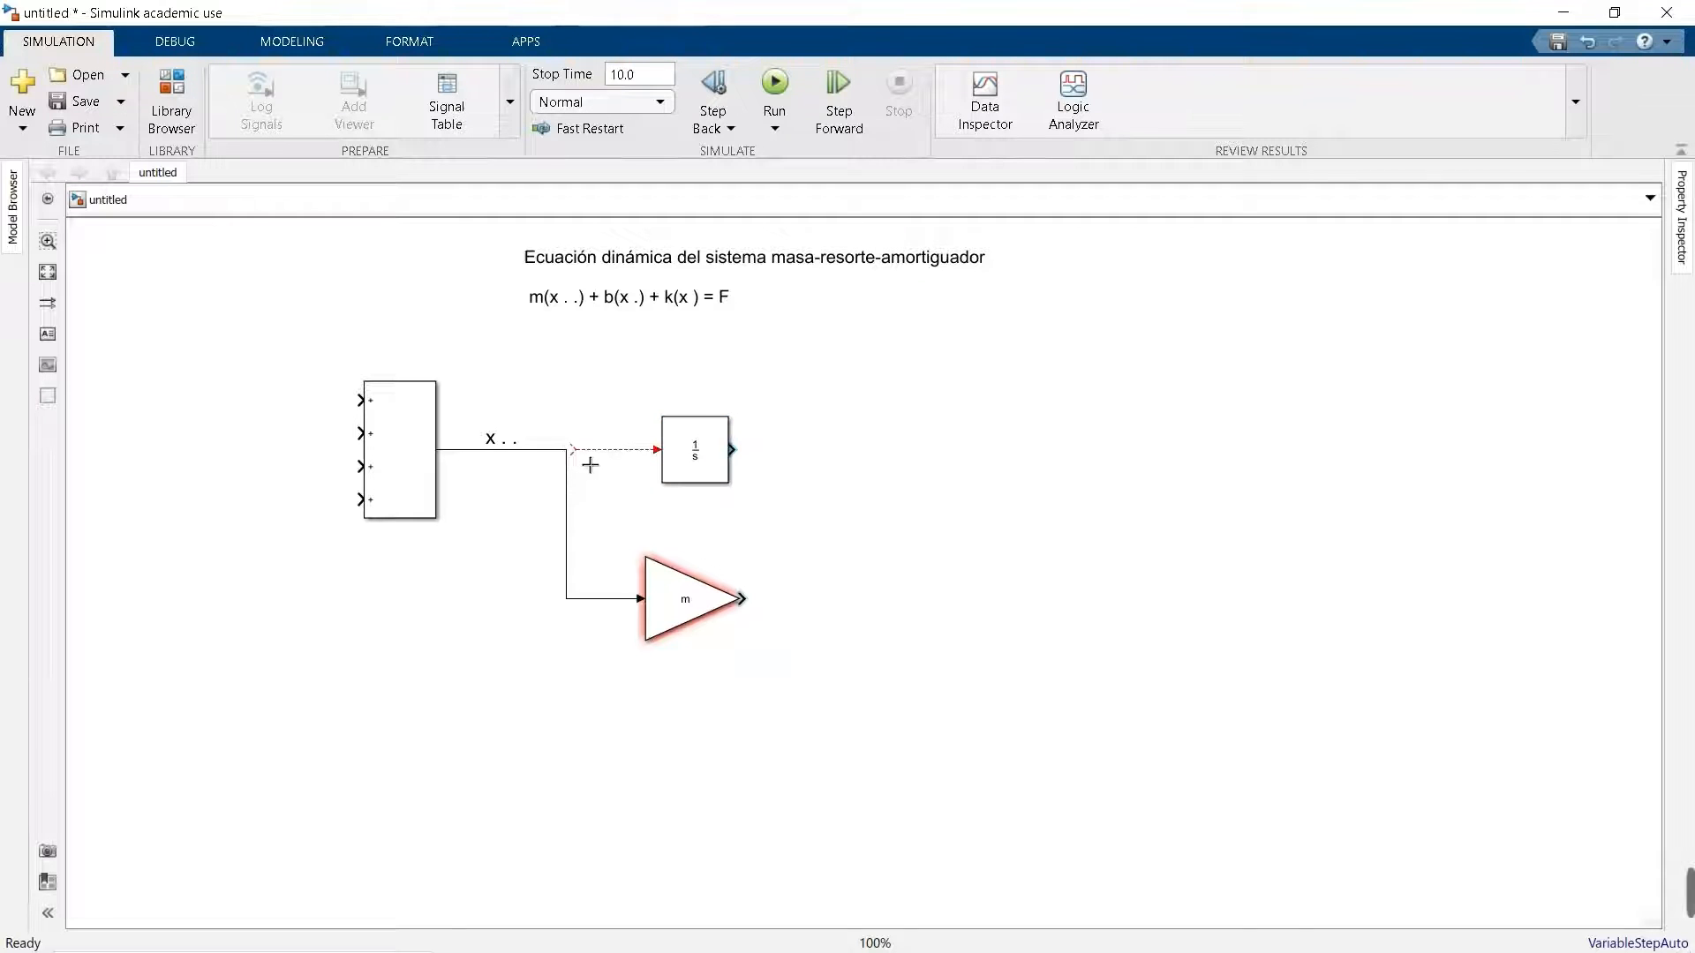
{"action": "left_click", "coordinate": [488, 455]}
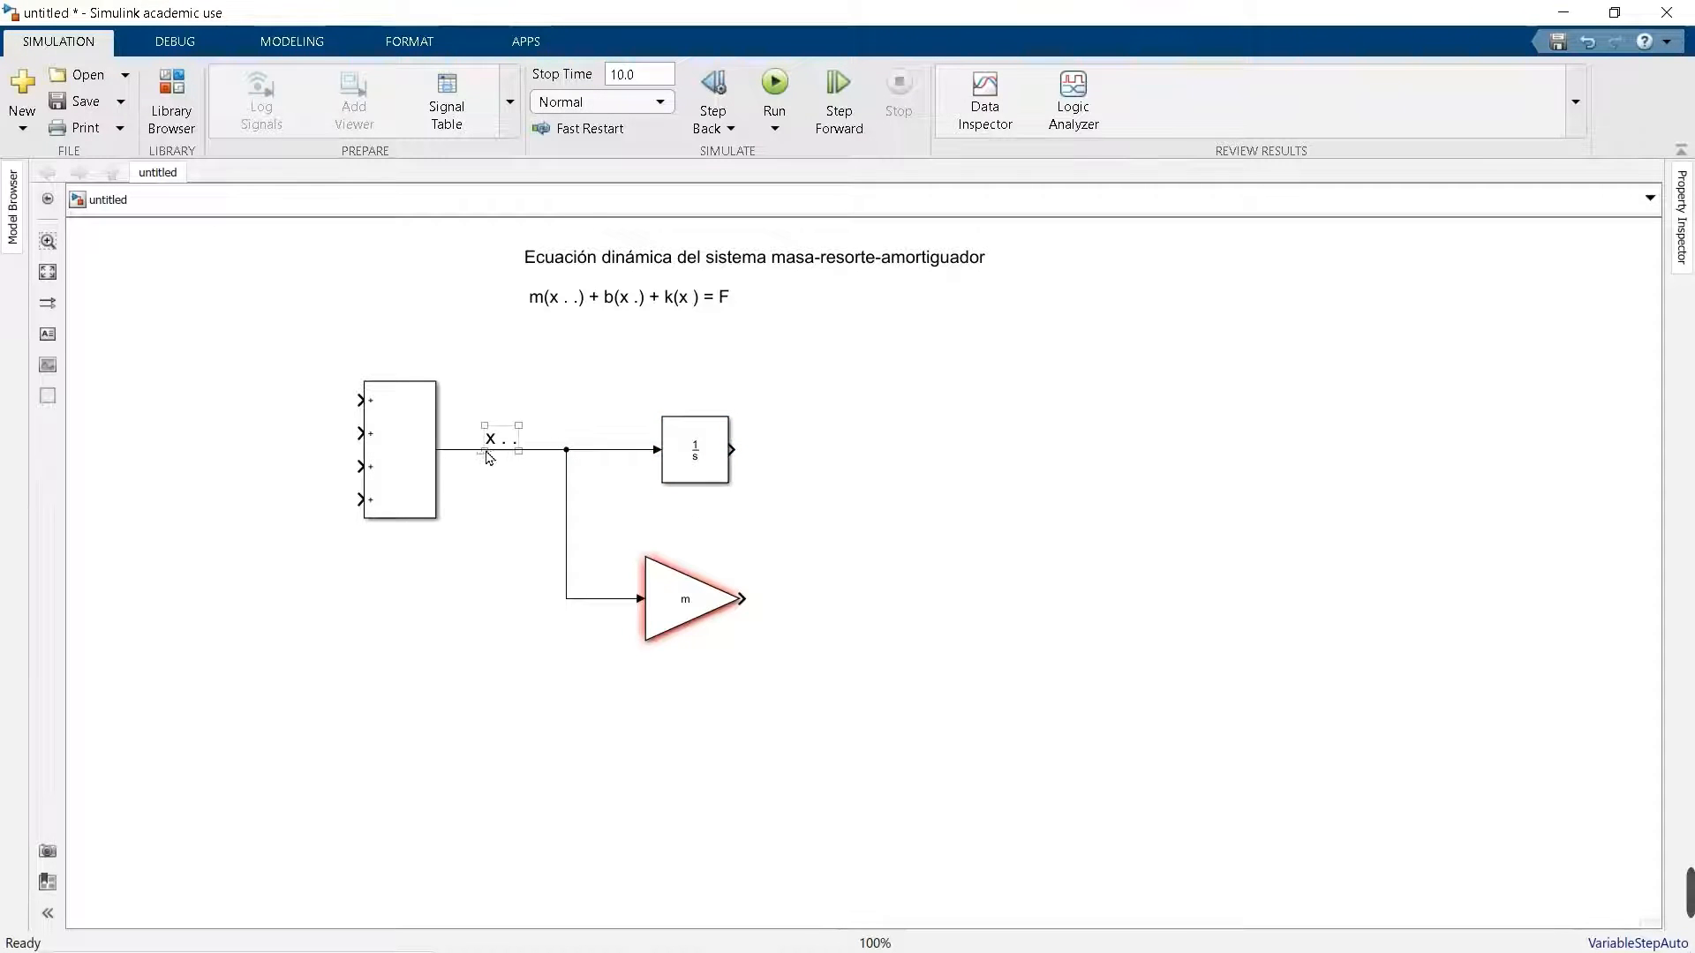
{"action": "left_click", "coordinate": [542, 458]}
{"action": "left_click", "coordinate": [695, 459]}
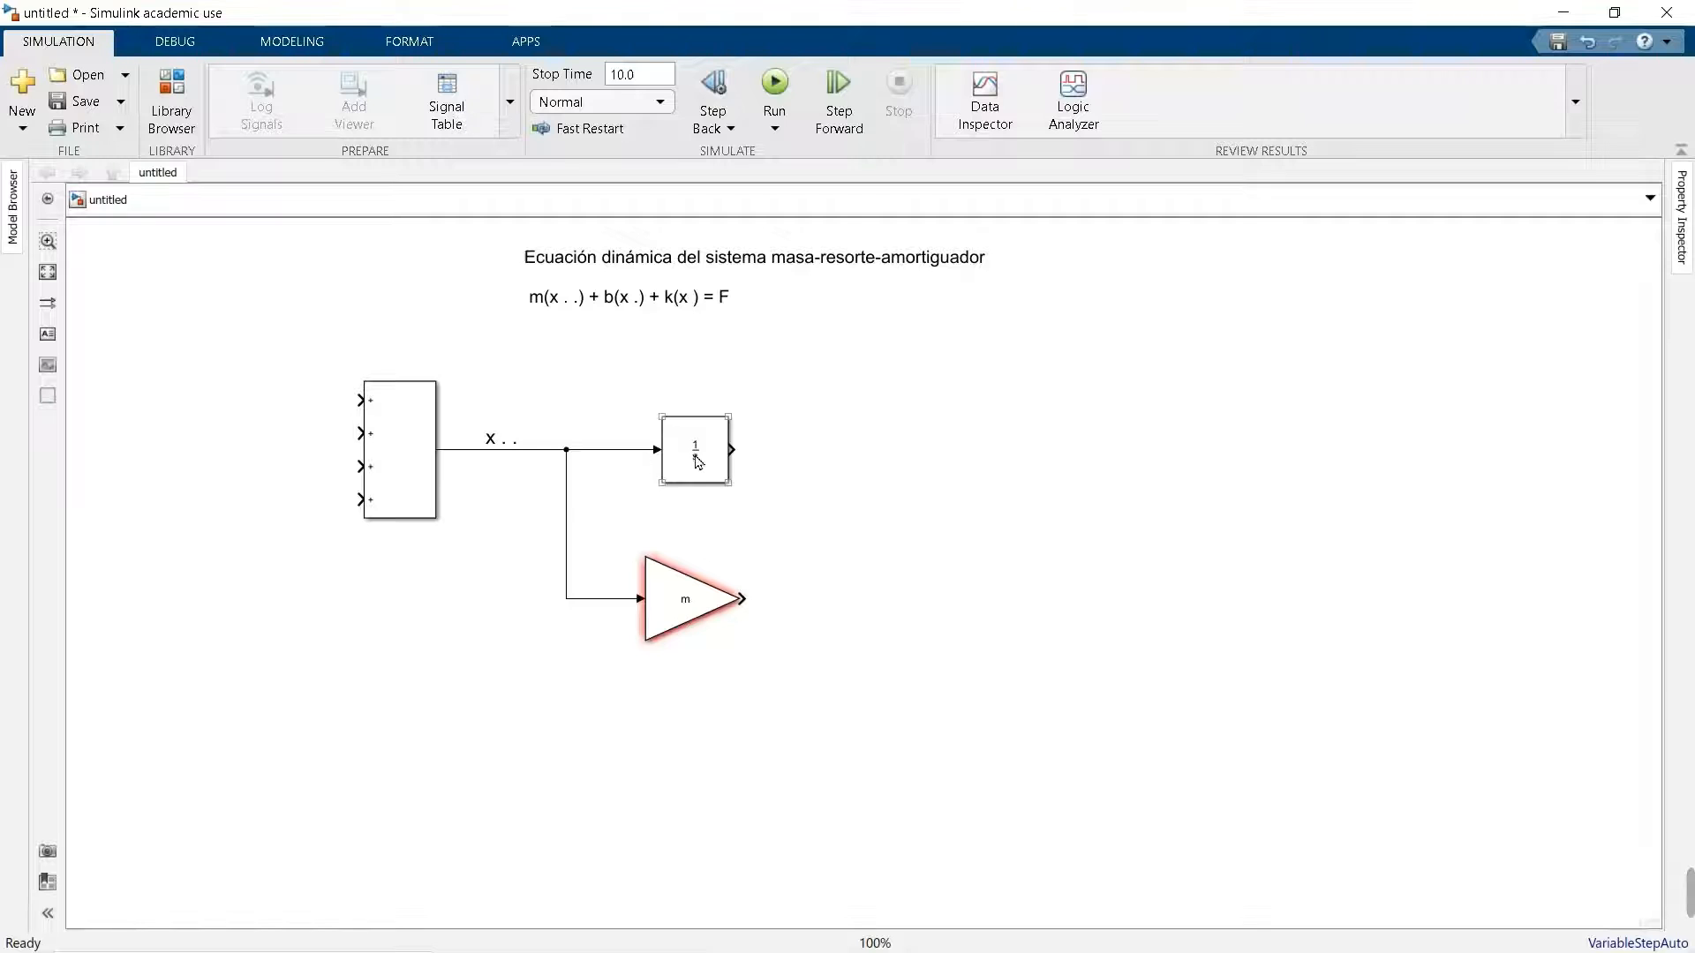
{"action": "left_click", "coordinate": [789, 488]}
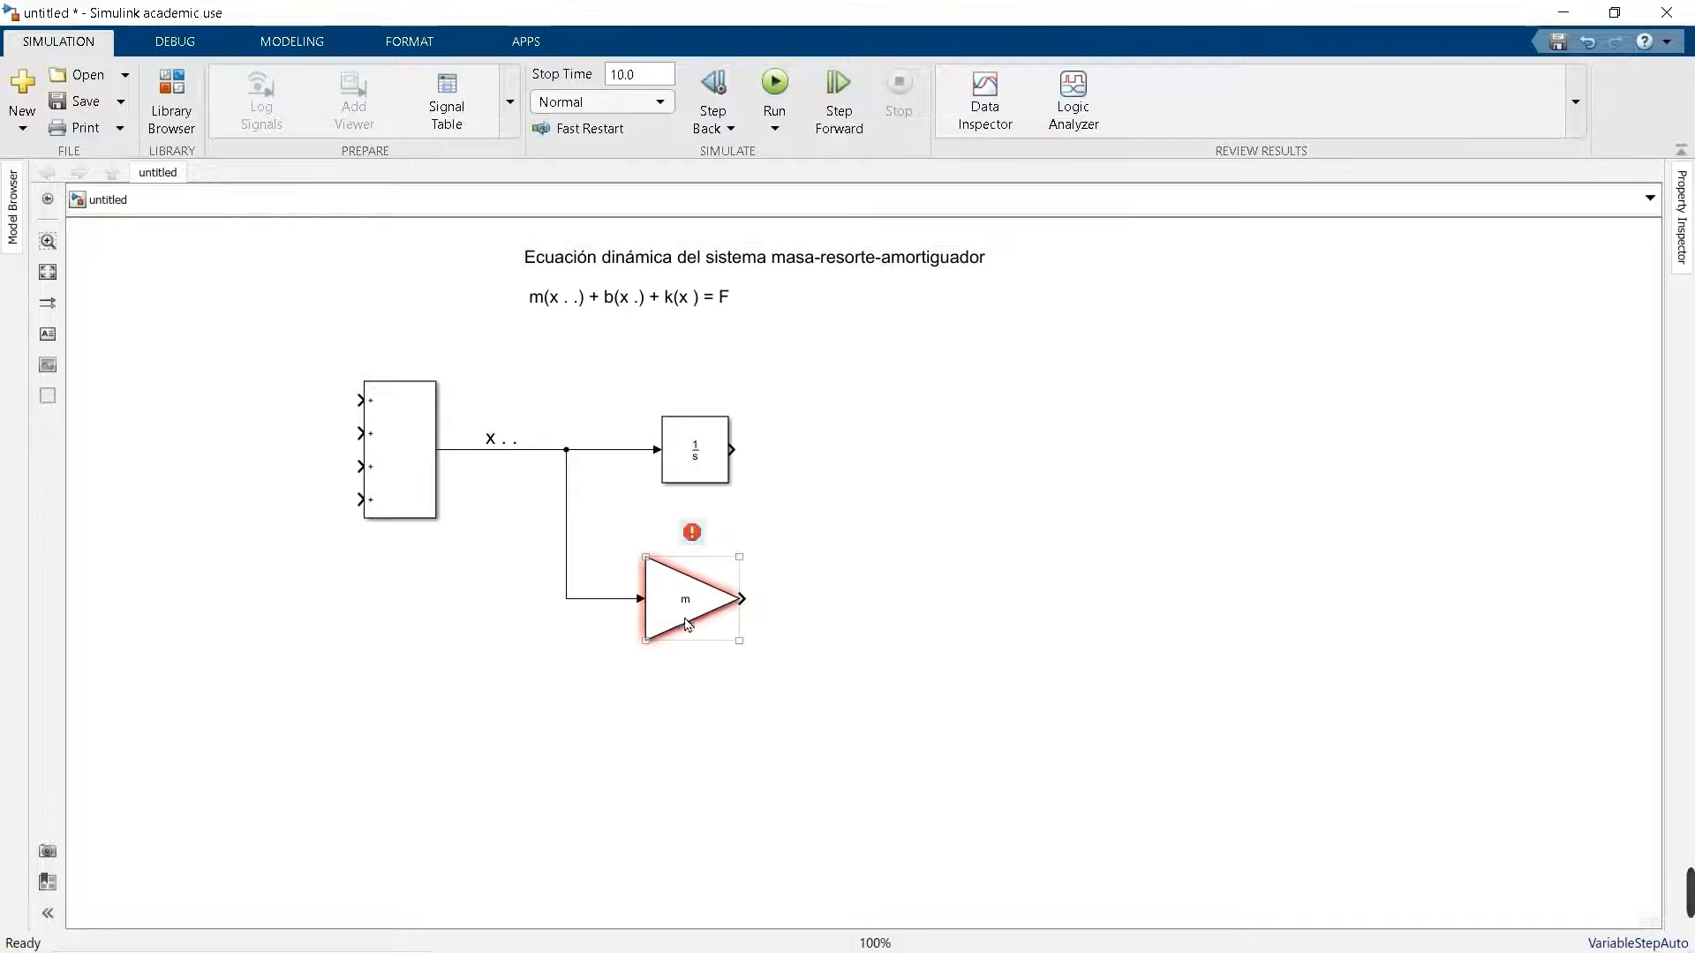
- Connect the Gain block's output to the Add block's lowest input and route the feedback line beneath the Gain block
{"action": "left_click", "coordinate": [558, 306]}
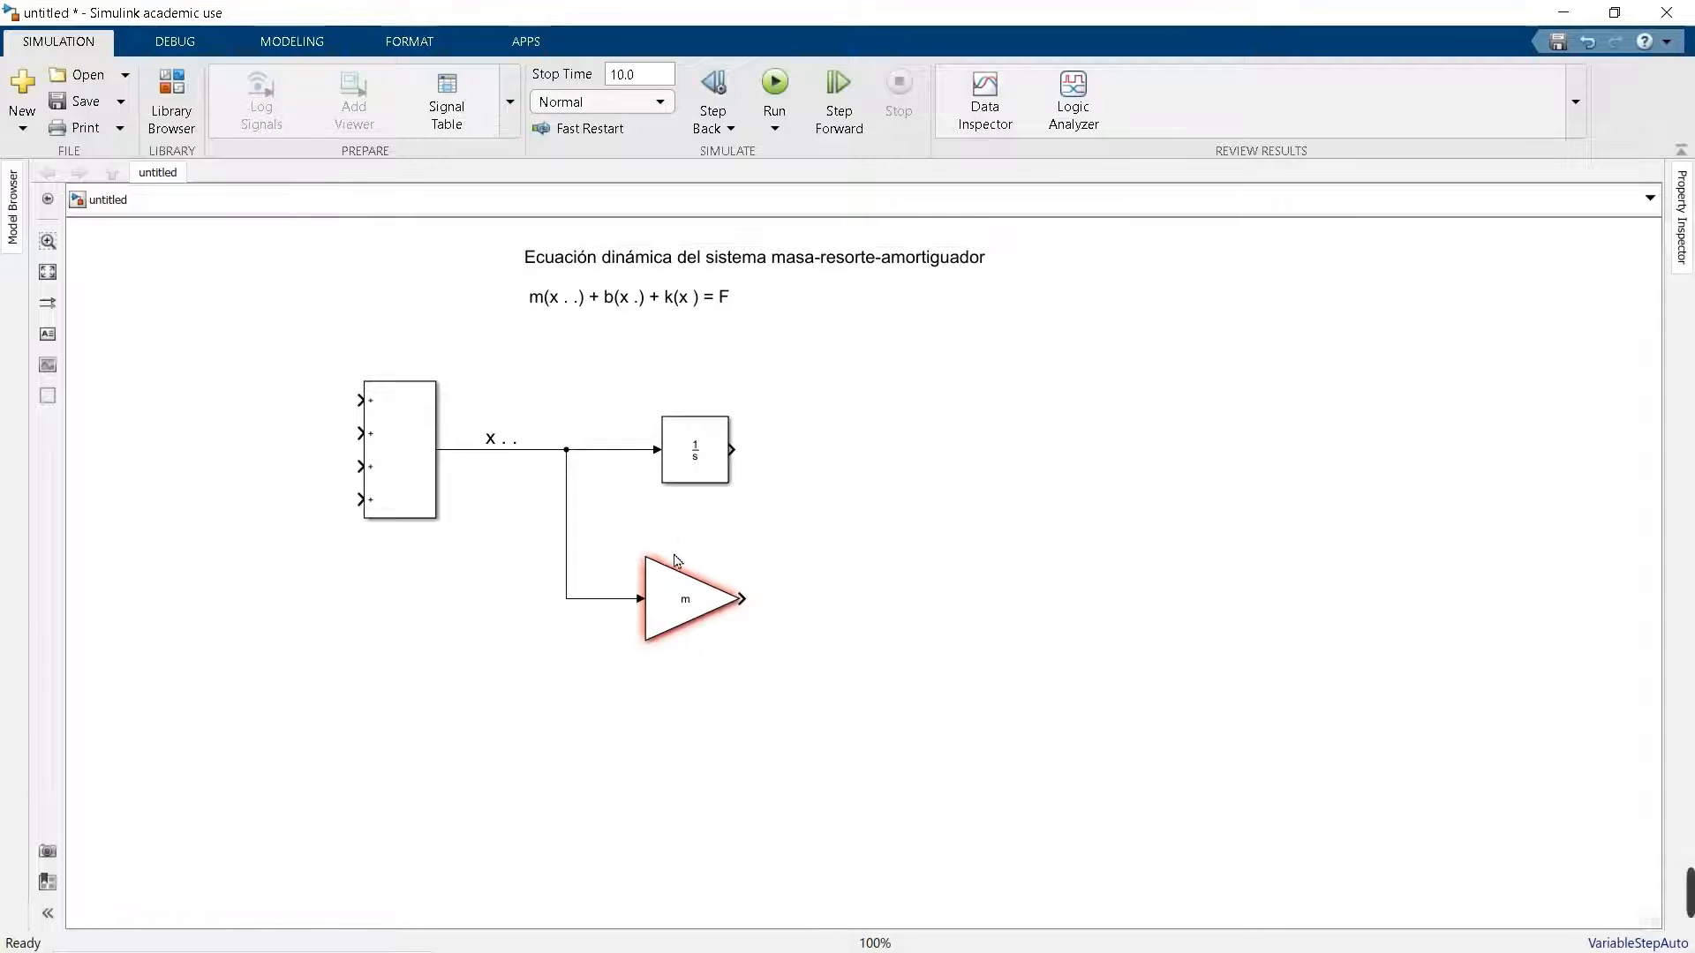
{"action": "left_click", "coordinate": [709, 593]}
{"action": "left_click_drag", "start_coordinate": [753, 611], "coordinate": [365, 504]}
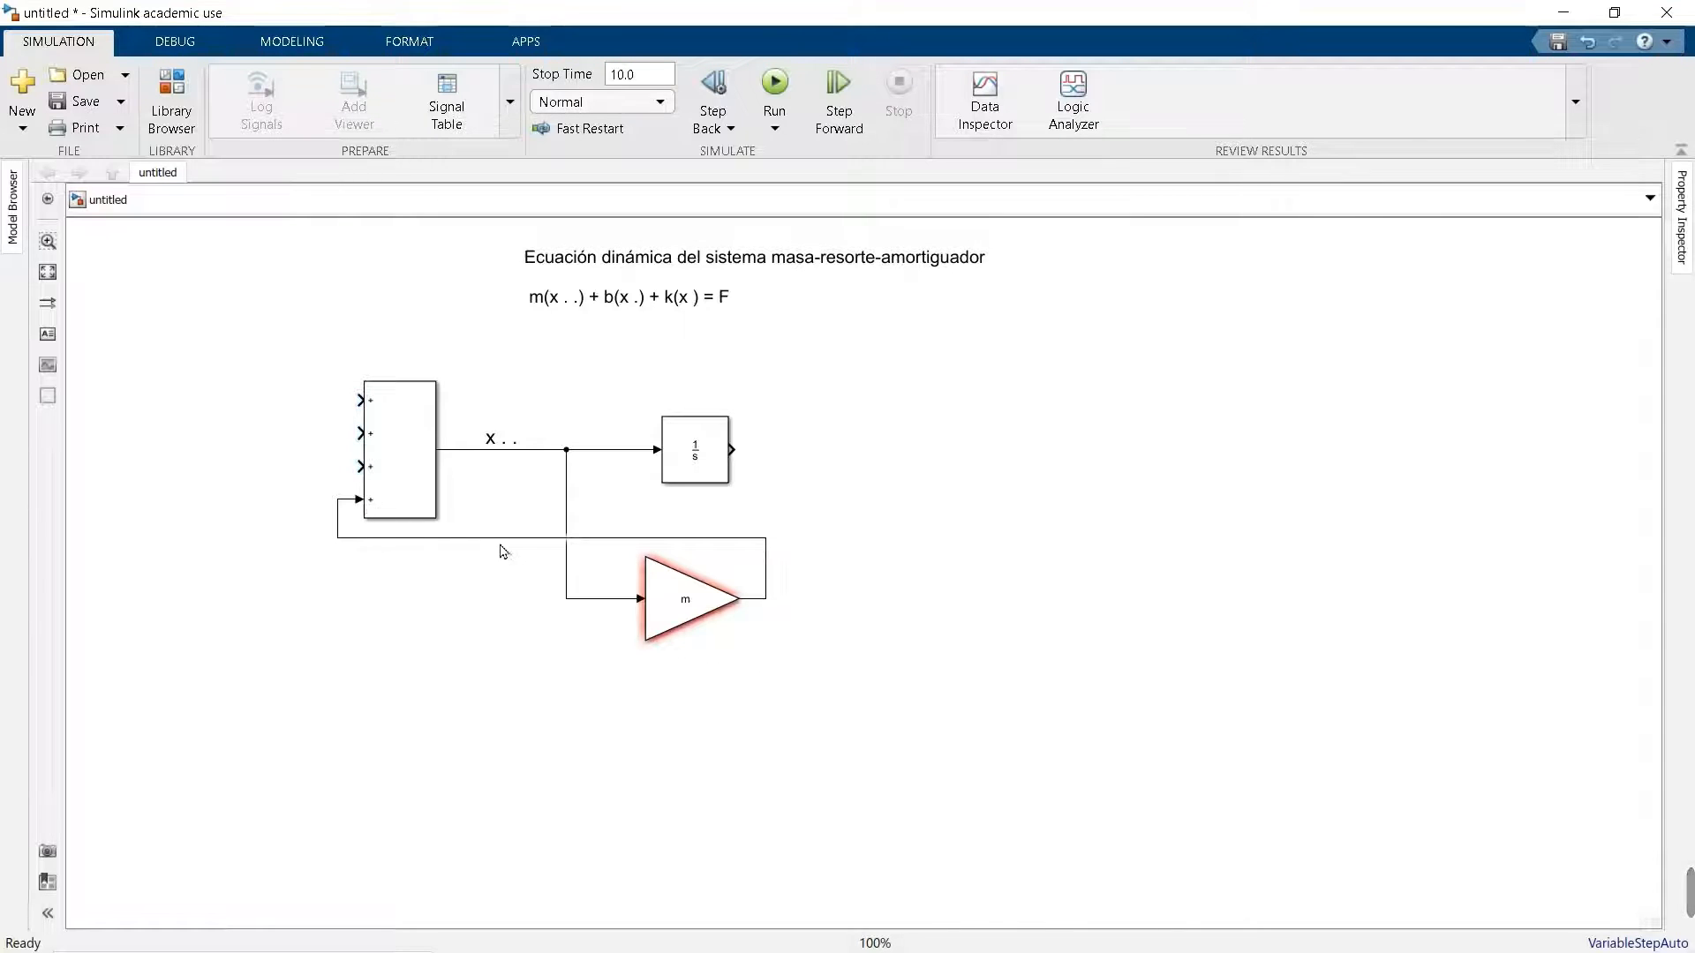
{"action": "left_click_drag", "start_coordinate": [501, 540], "coordinate": [511, 688]}
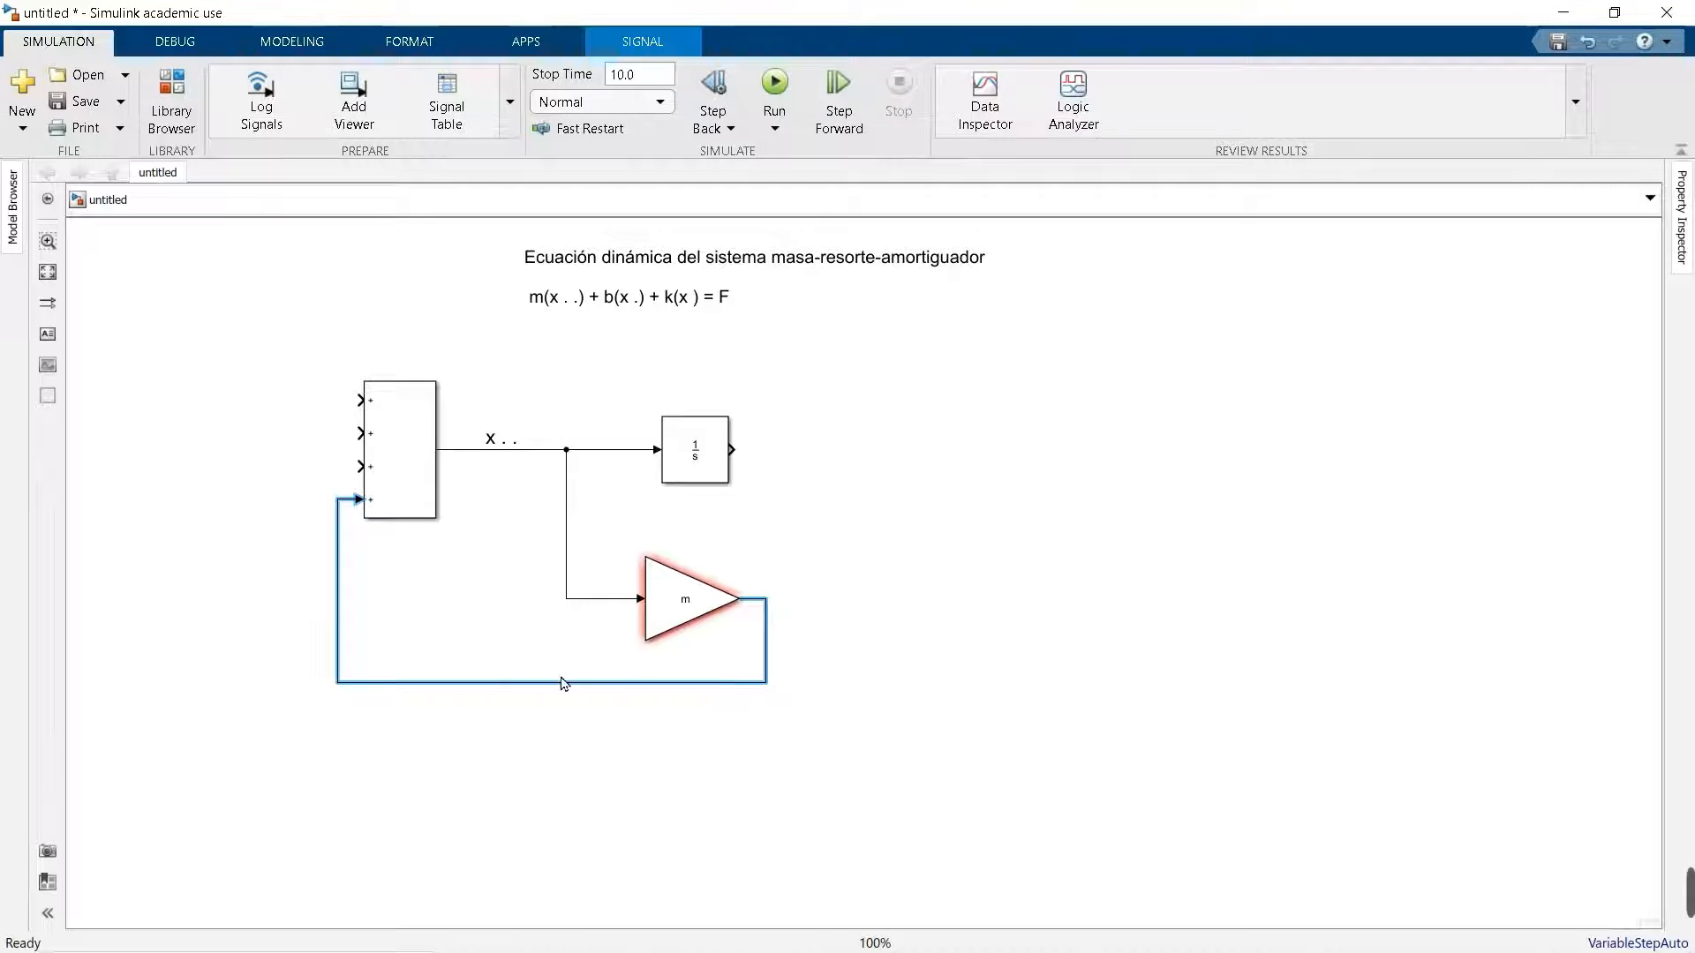
{"action": "mouse_move", "coordinate": [562, 684]}
{"action": "left_mouse_down"}
{"action": "mouse_move", "coordinate": [564, 653]}
{"action": "mouse_move", "coordinate": [560, 722]}
{"action": "mouse_move", "coordinate": [550, 677]}
{"action": "left_mouse_up"}
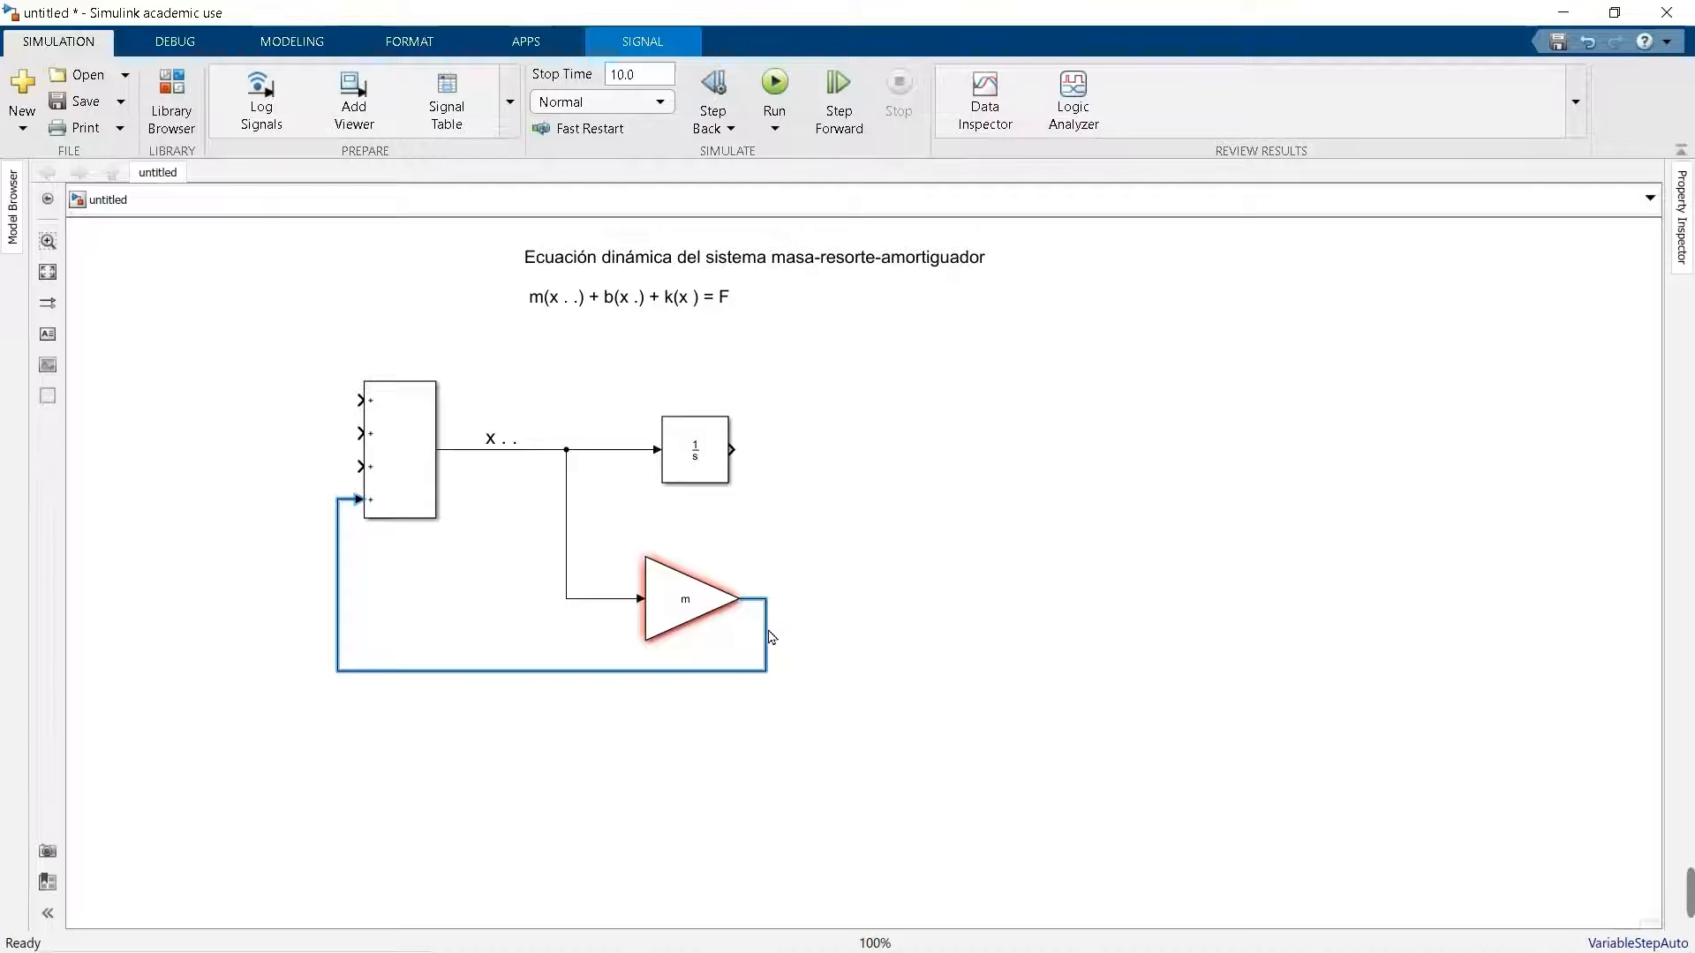
{"action": "left_click_drag", "start_coordinate": [772, 636], "coordinate": [762, 651]}
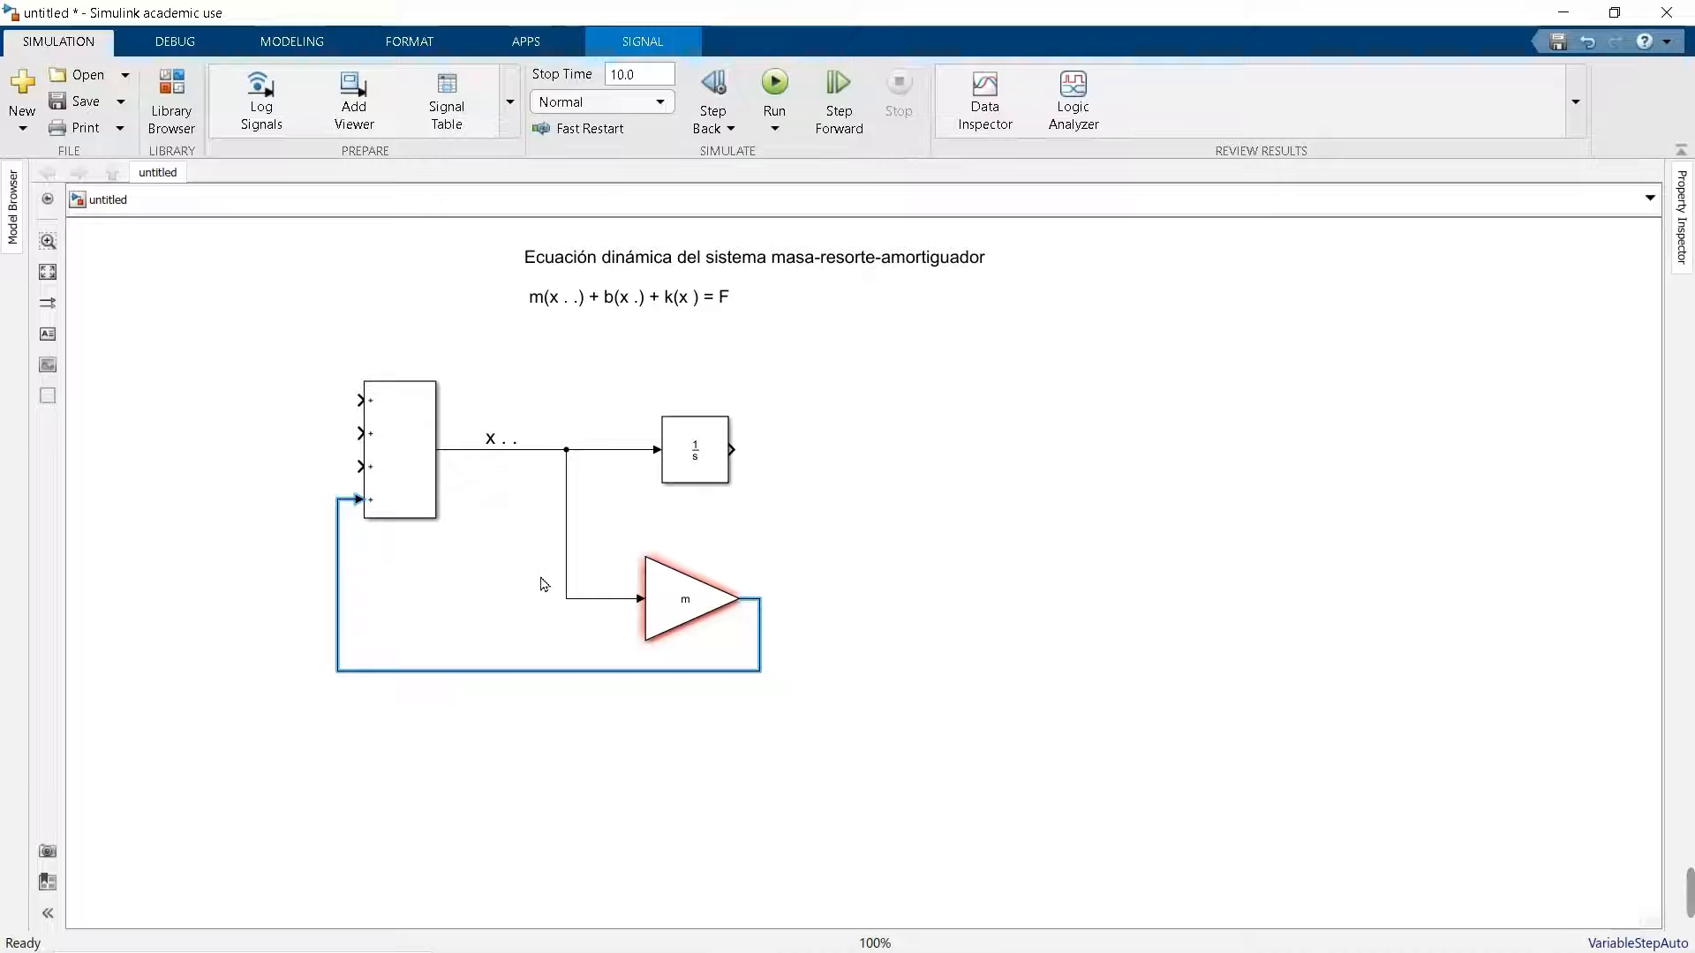
{"action": "left_click", "coordinate": [782, 645]}
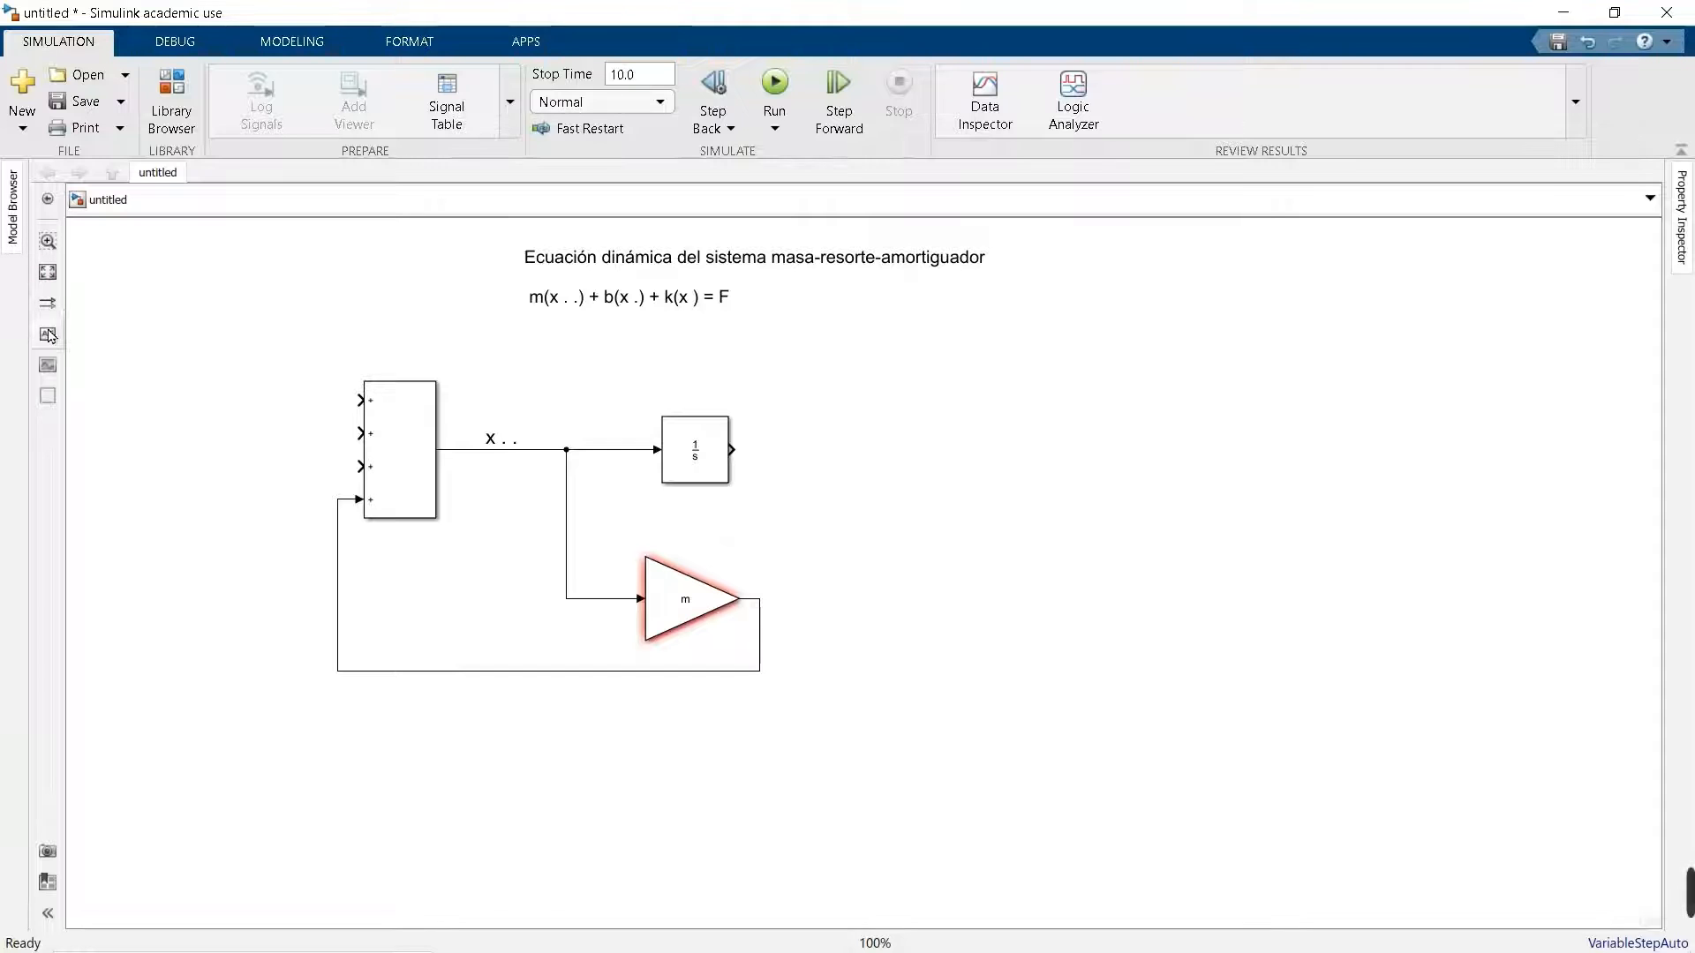
- Add an "m(x . .)" annotation beside the Gain block's output and set its selected text to font size 18
{"action": "double_click", "coordinate": [773, 591]}
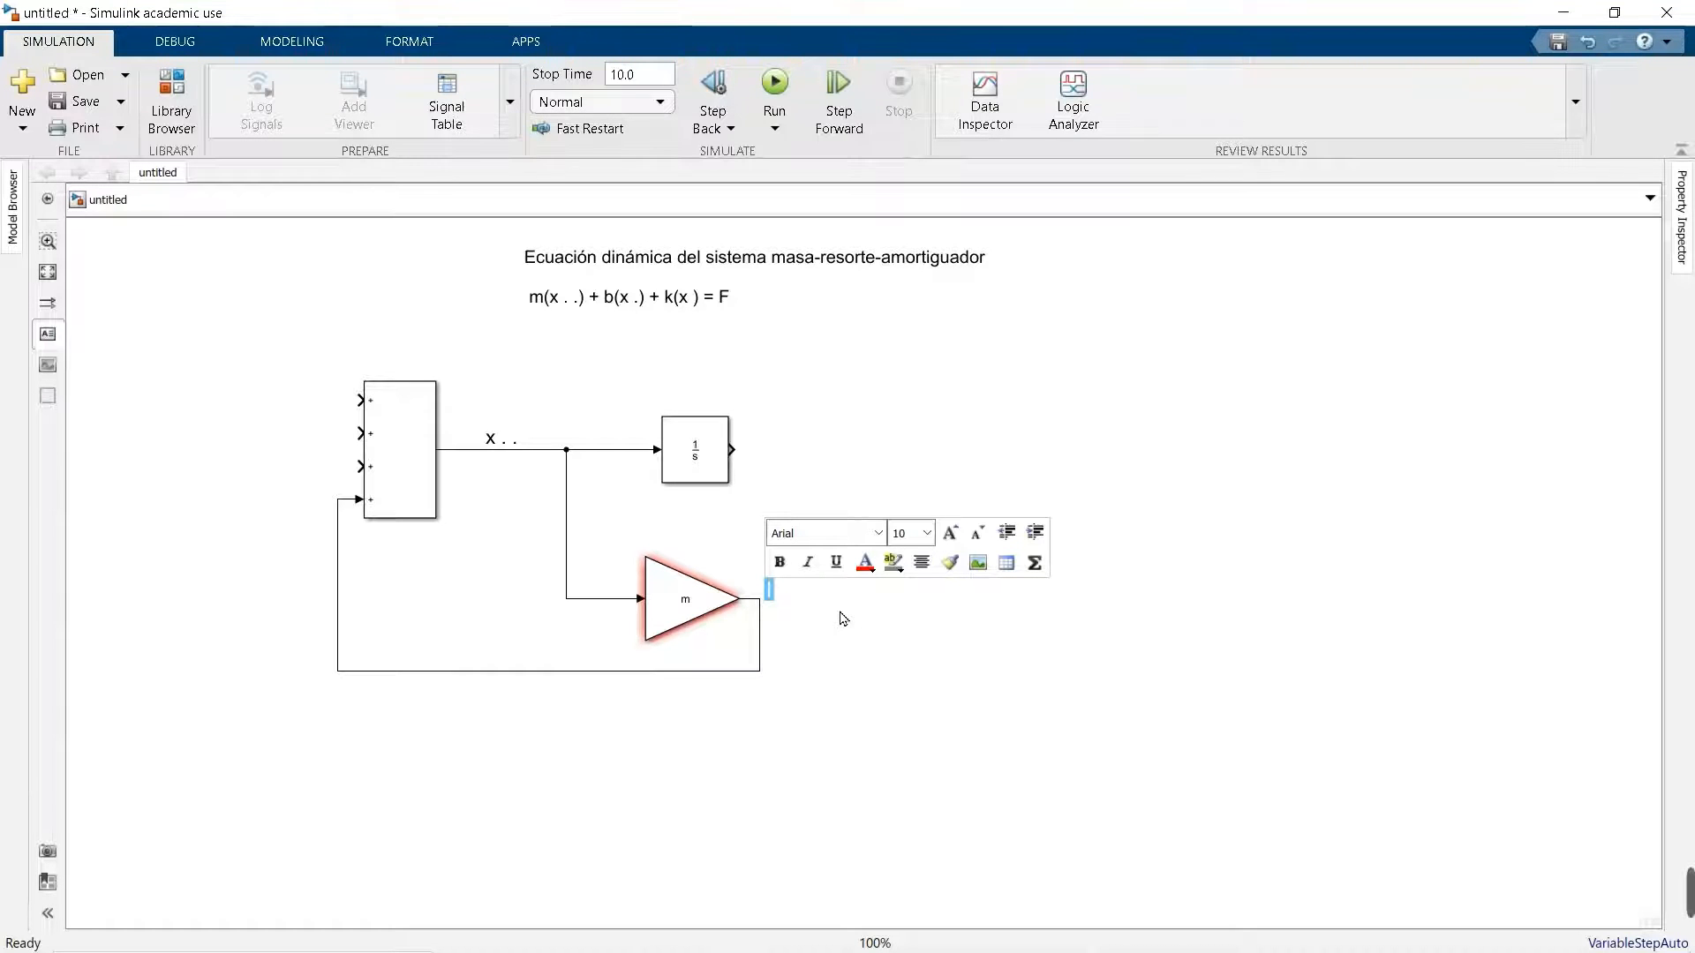
{"action": "type", "text": "m"}
{"action": "key", "text": "Left"}
{"action": "key", "text": "Left"}
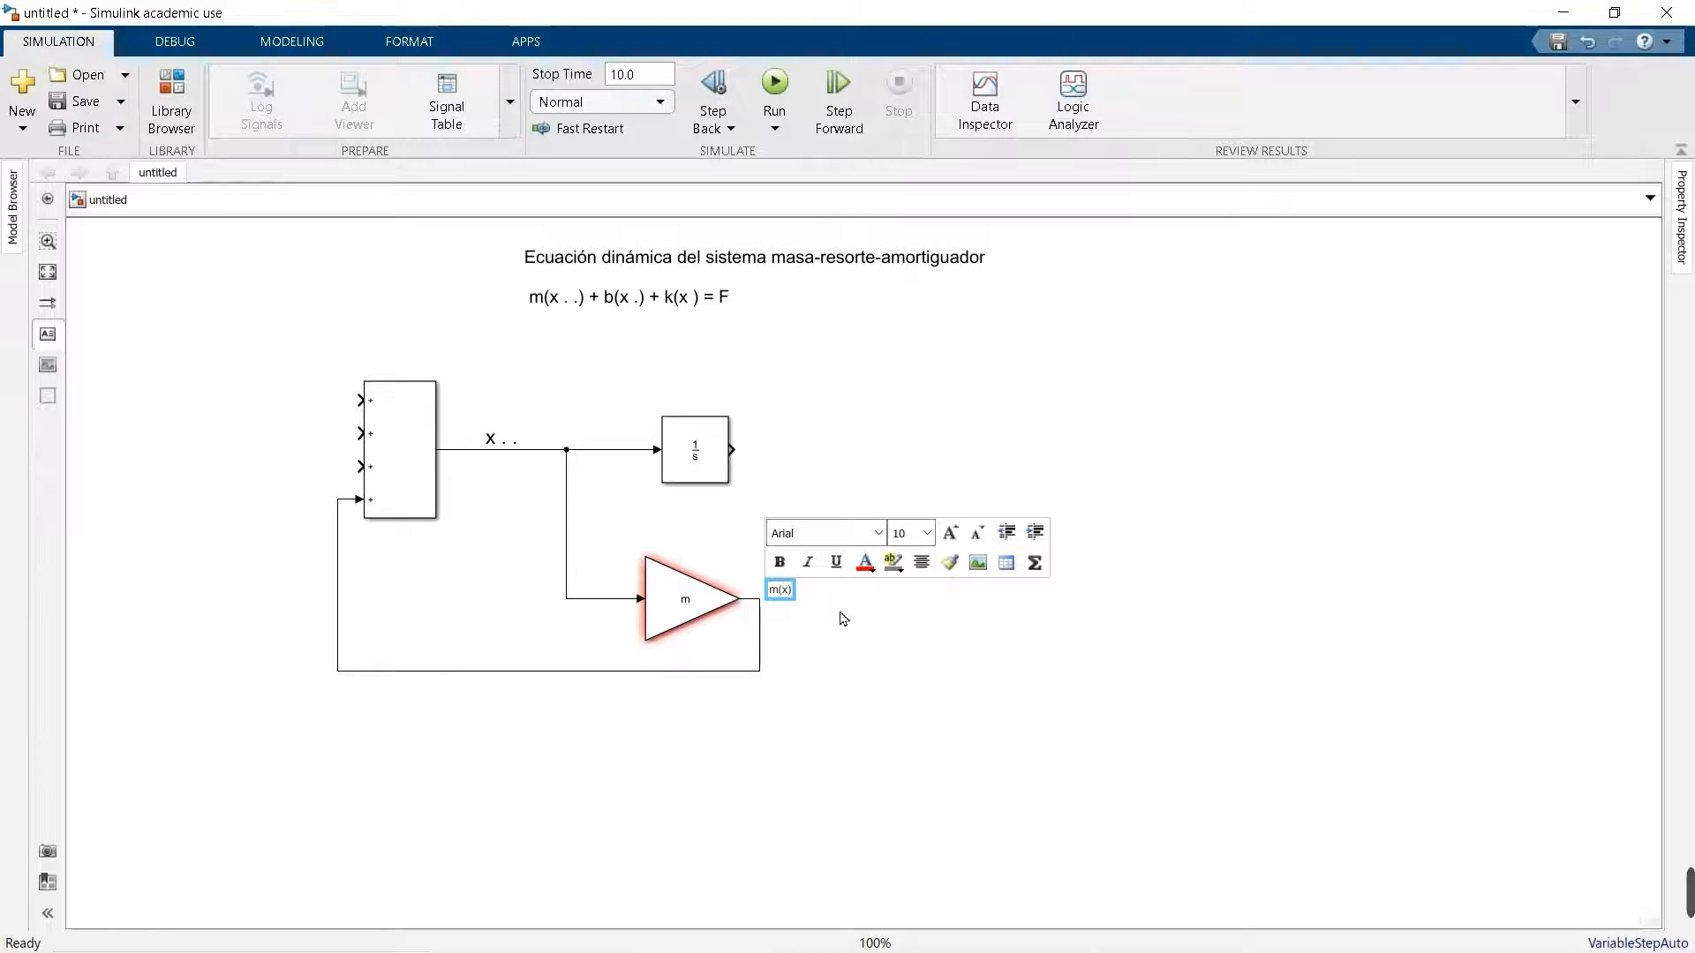
{"action": "type", "text": "."}
{"action": "key", "text": "shift+Left"}
{"action": "key", "text": "shift+Left"}
{"action": "key", "text": "shift+Left"}
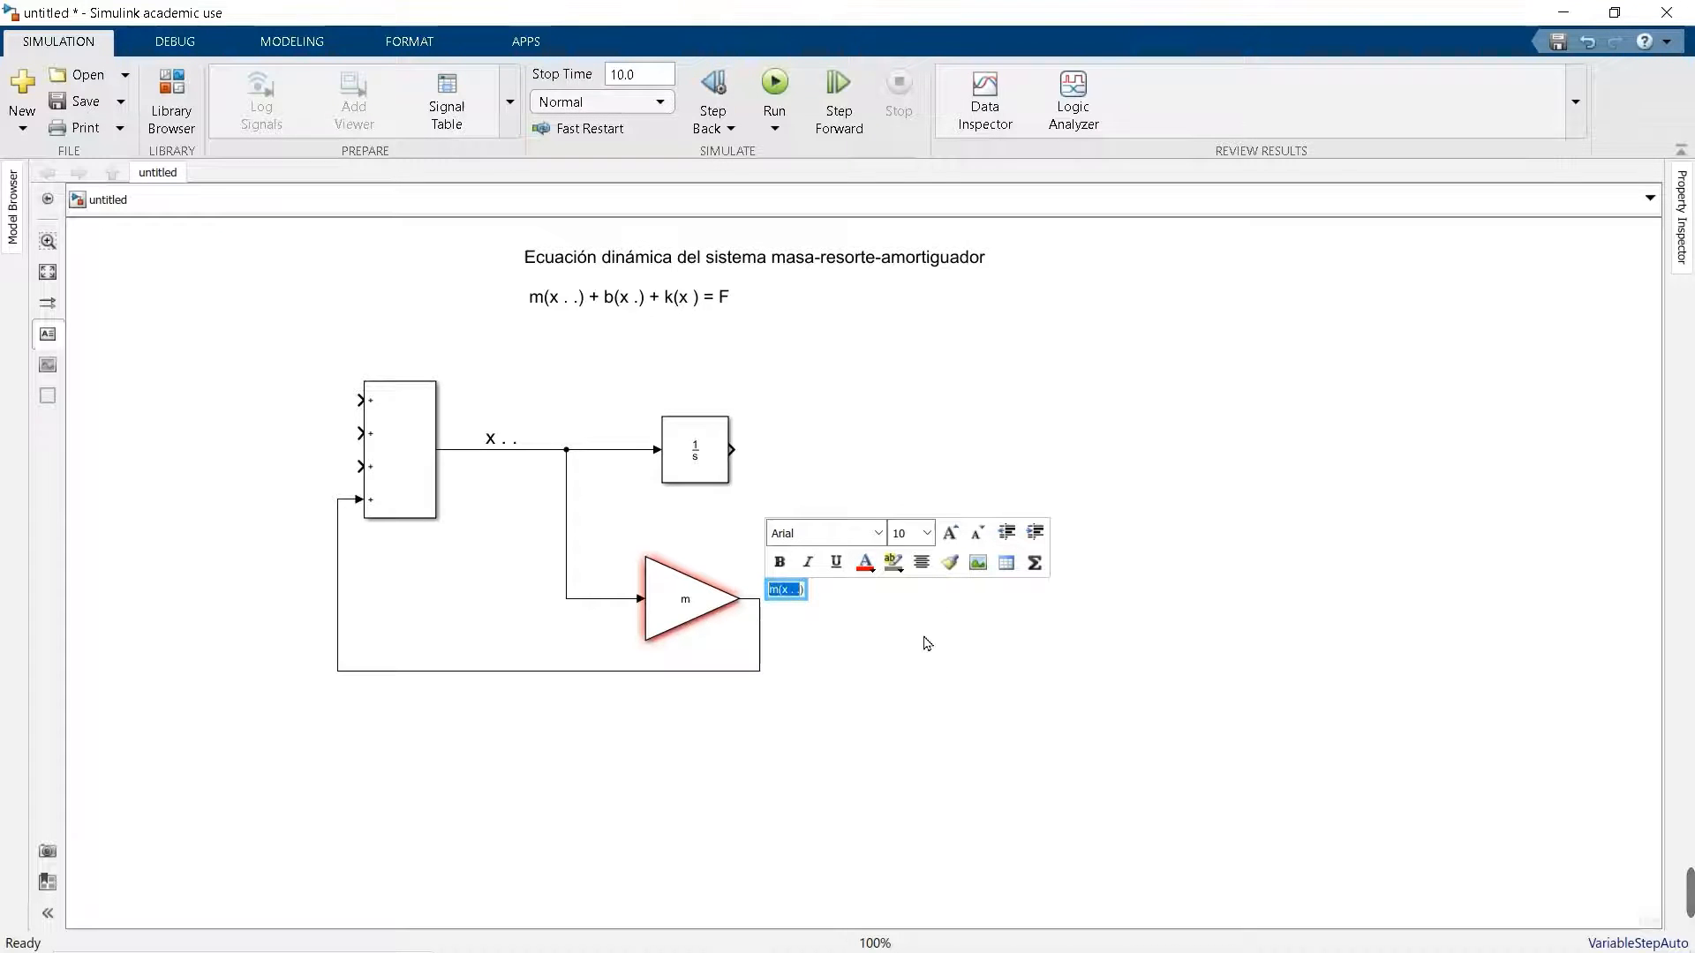
{"action": "left_click", "coordinate": [926, 533]}
{"action": "left_click", "coordinate": [898, 681]}
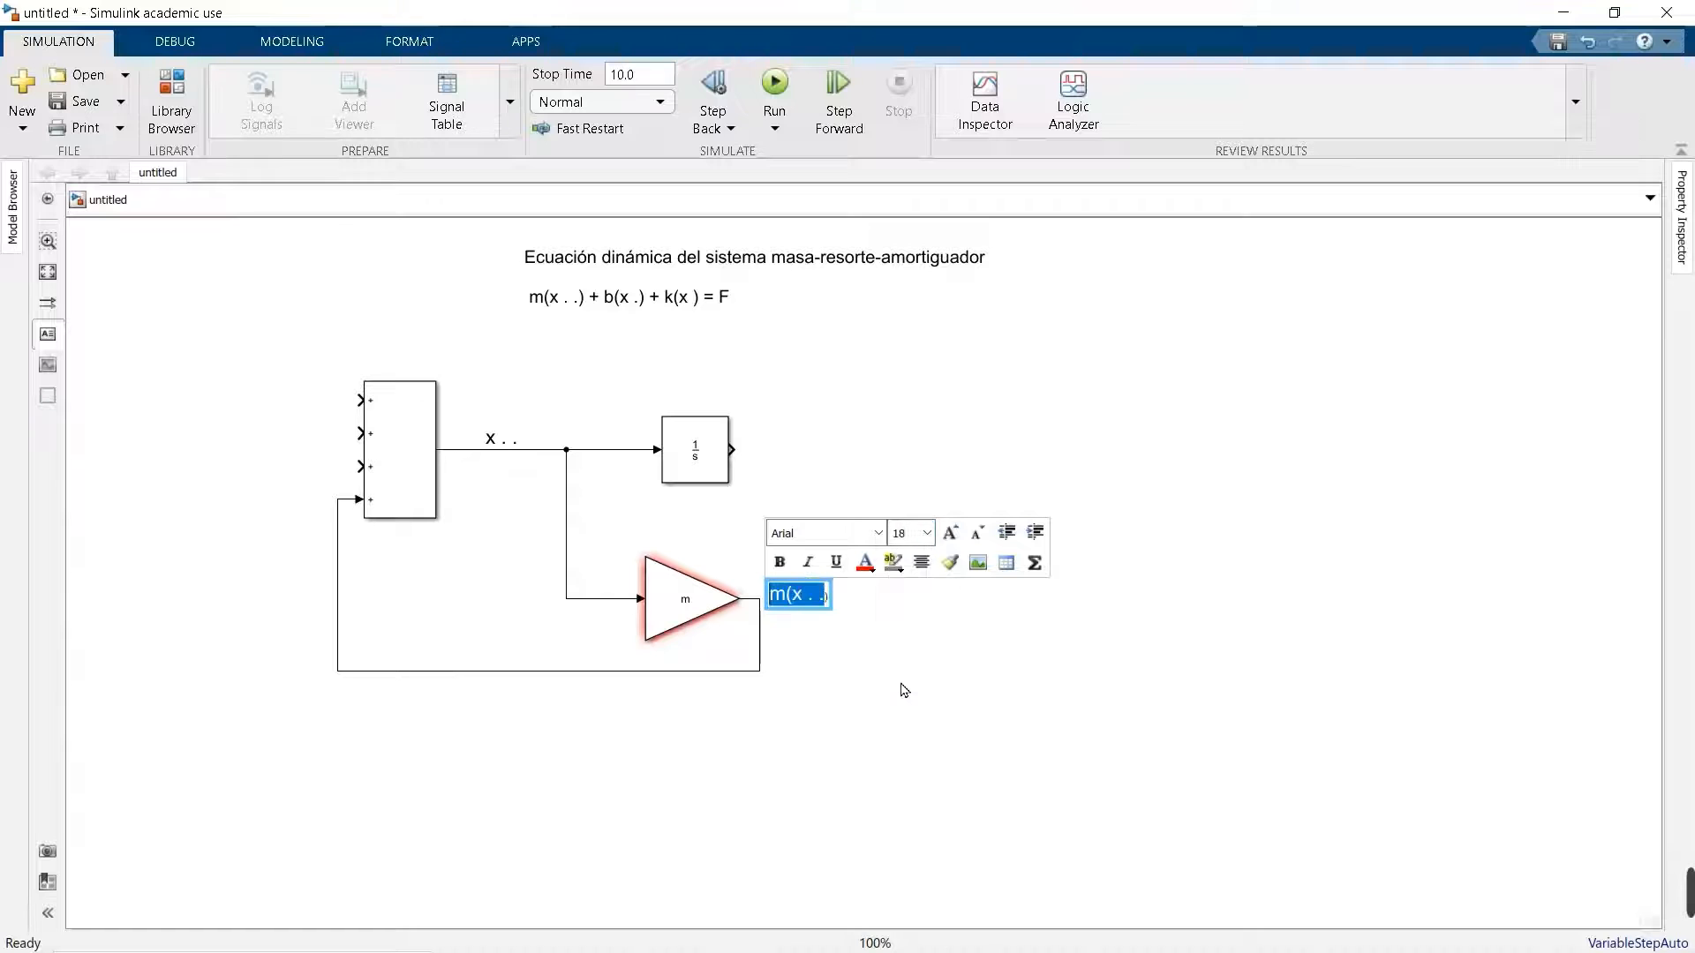
{"action": "left_click", "coordinate": [823, 633]}
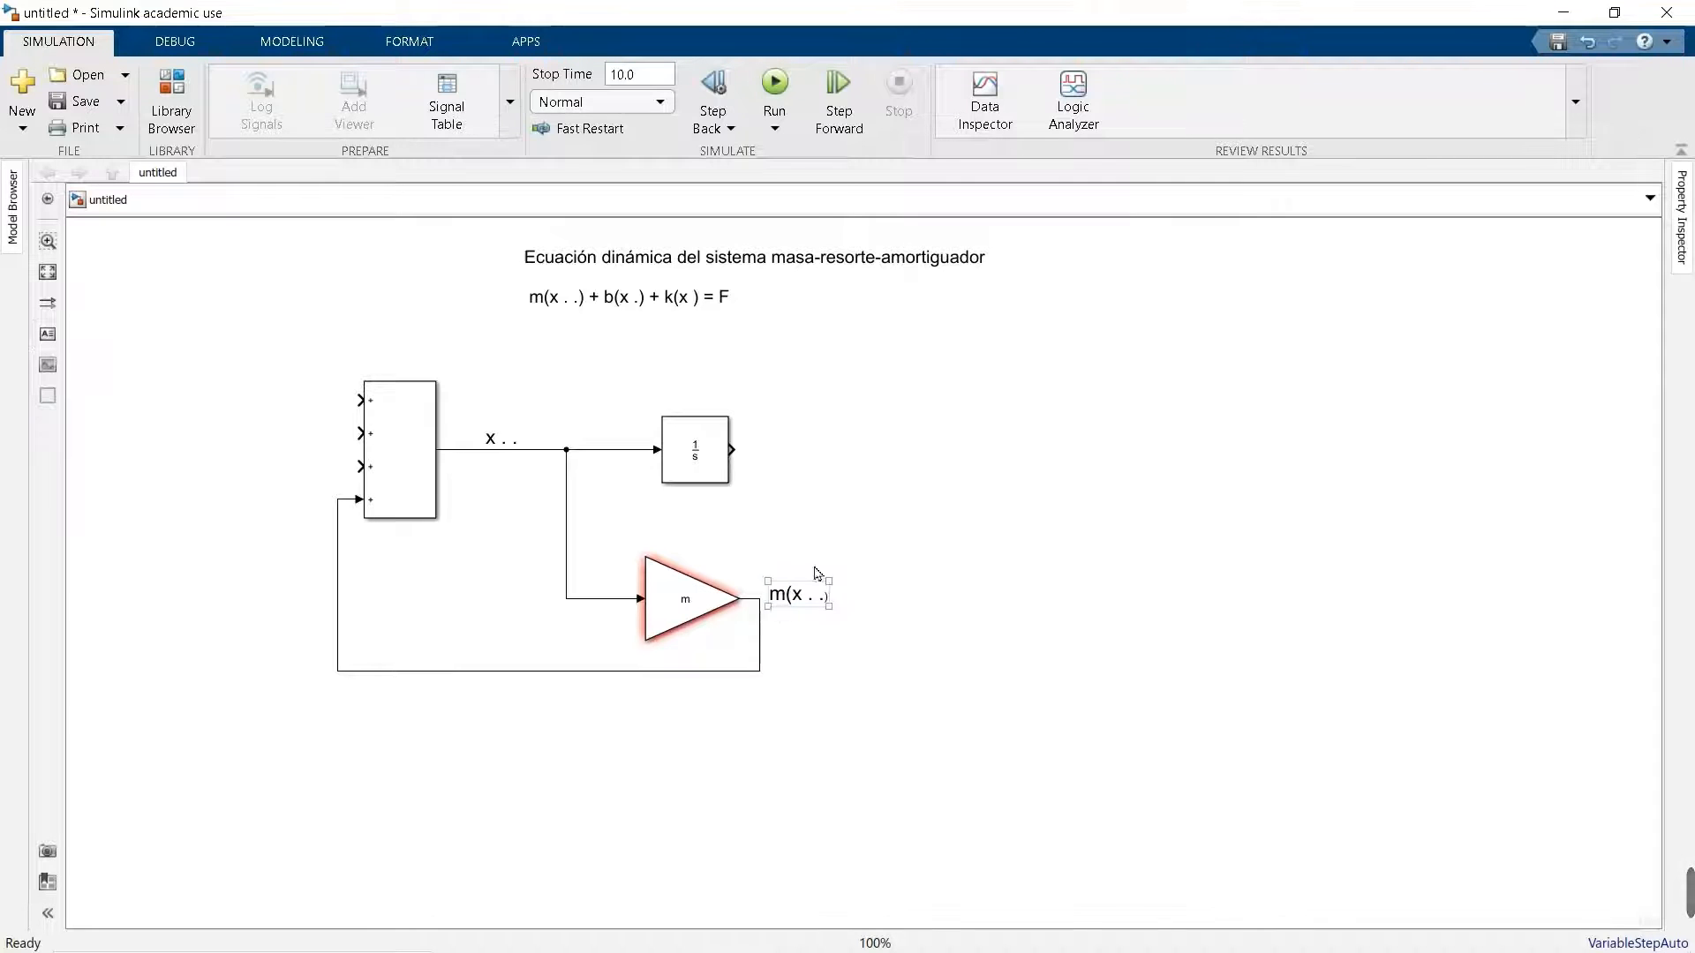
- Re-enter the closing parenthesis of the "m(x . .)" annotation at font size 18 and finish editing it
{"action": "left_click", "coordinate": [820, 609]}
{"action": "left_click", "coordinate": [813, 603]}
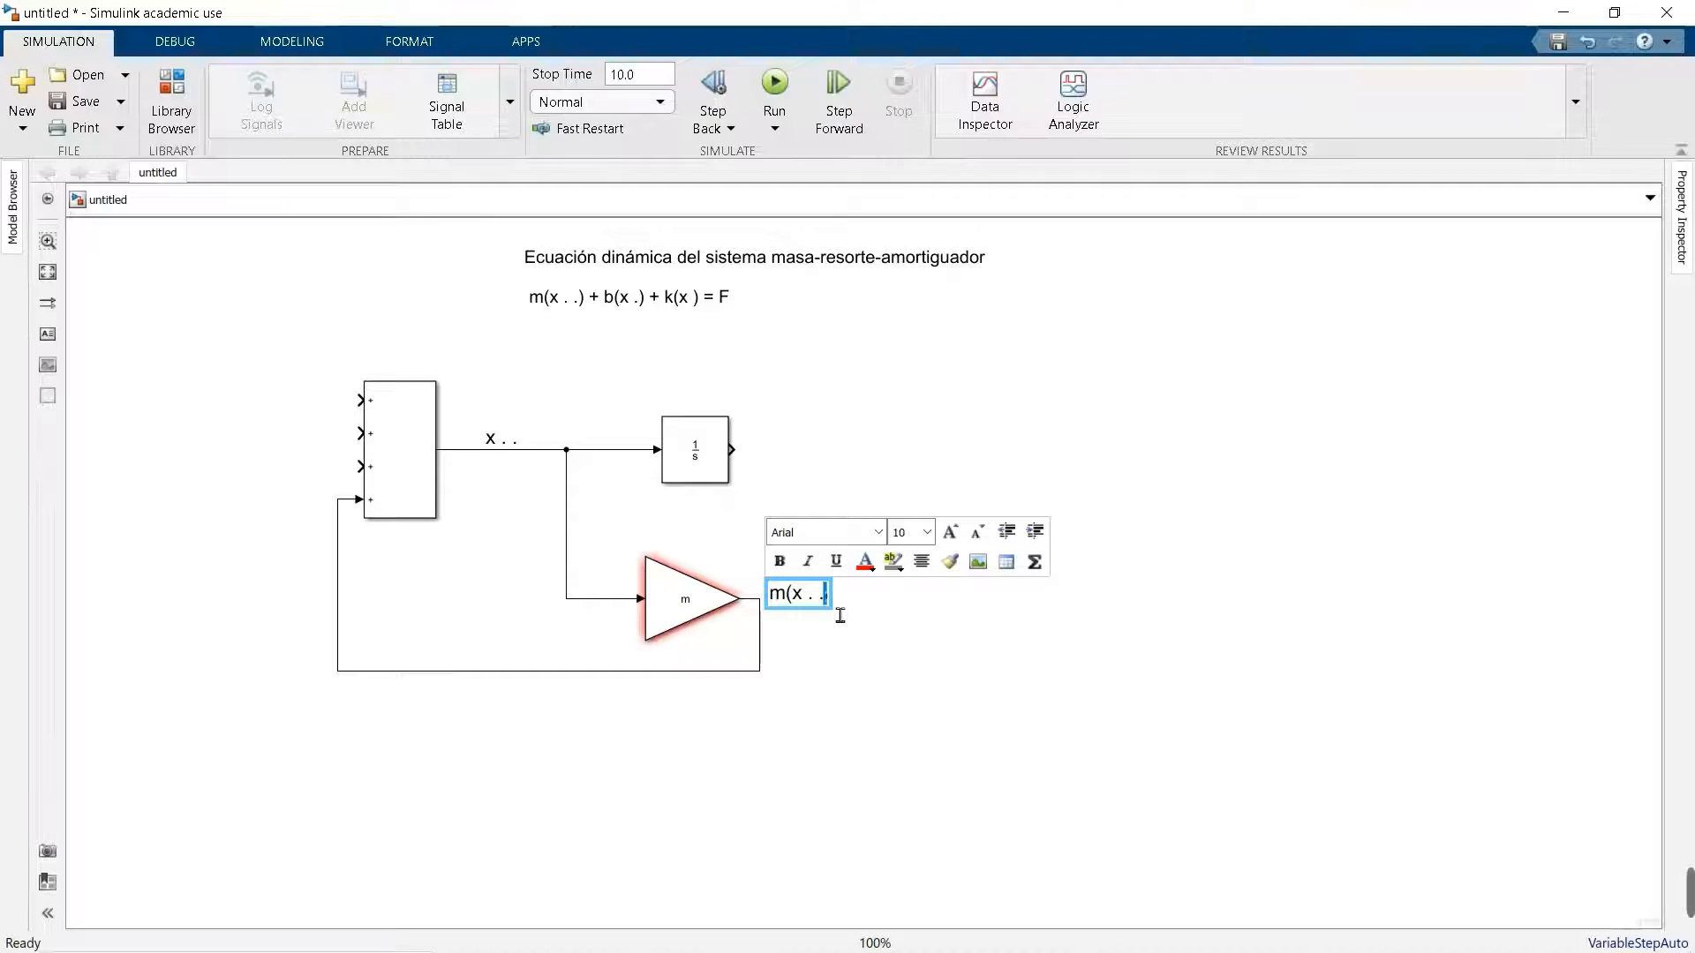
{"action": "left_click", "coordinate": [926, 532]}
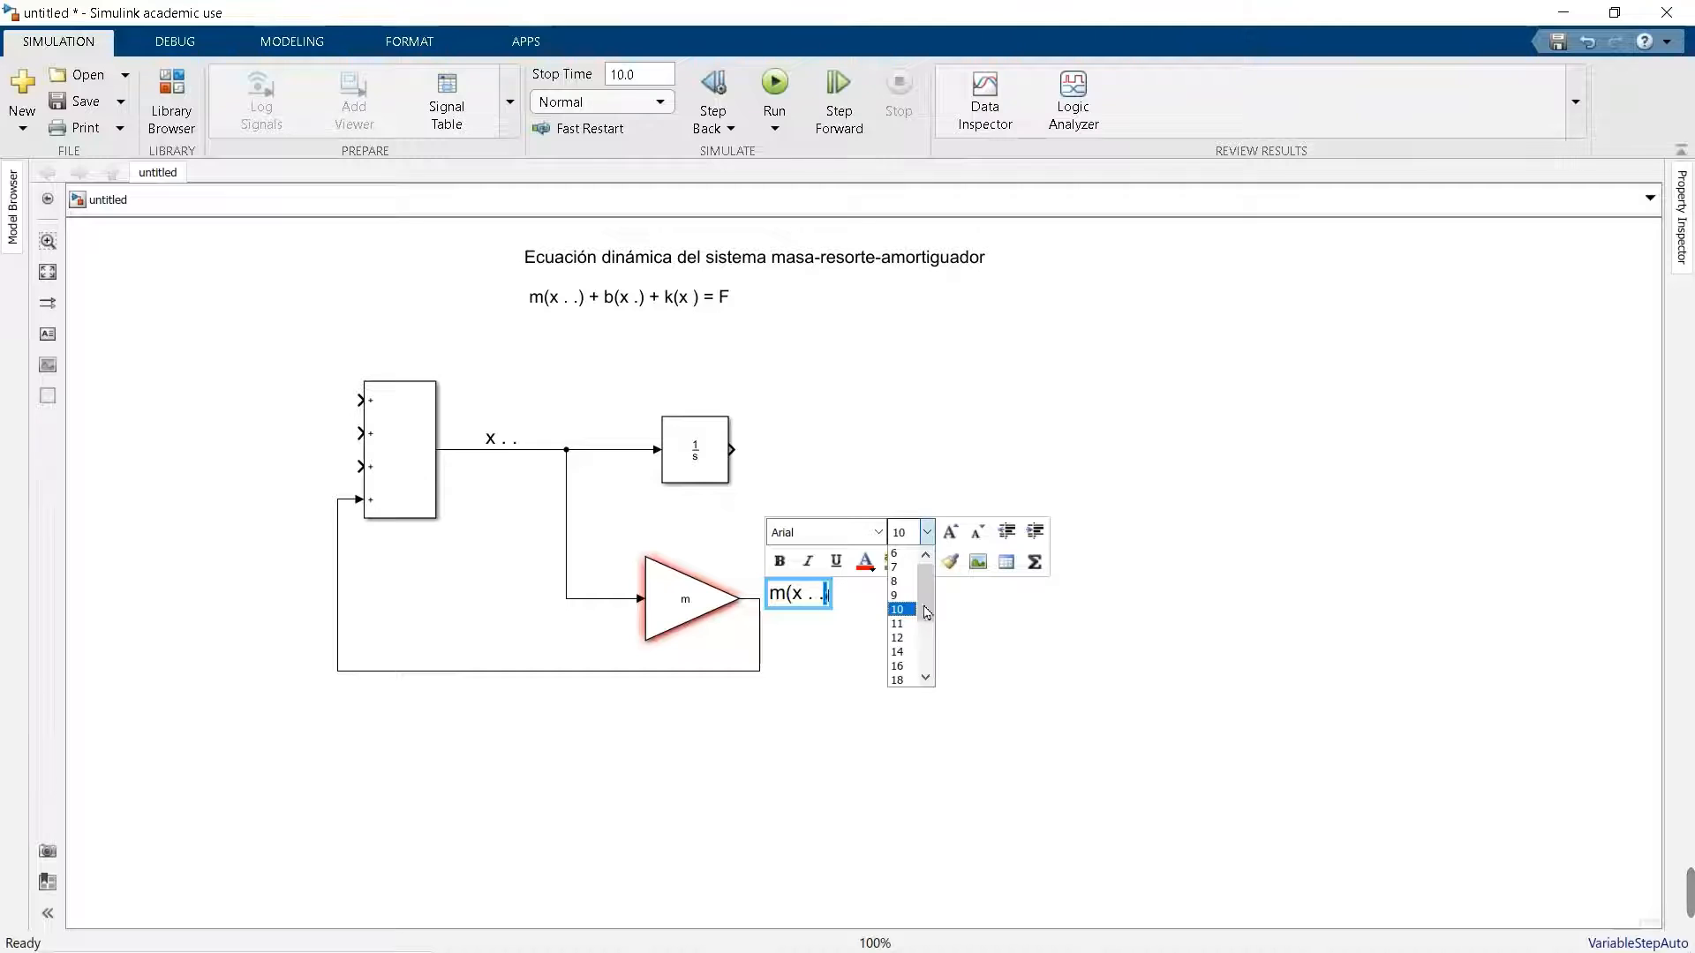
{"action": "left_click", "coordinate": [898, 680]}
{"action": "type", "text": ")"}
{"action": "left_click", "coordinate": [900, 685]}
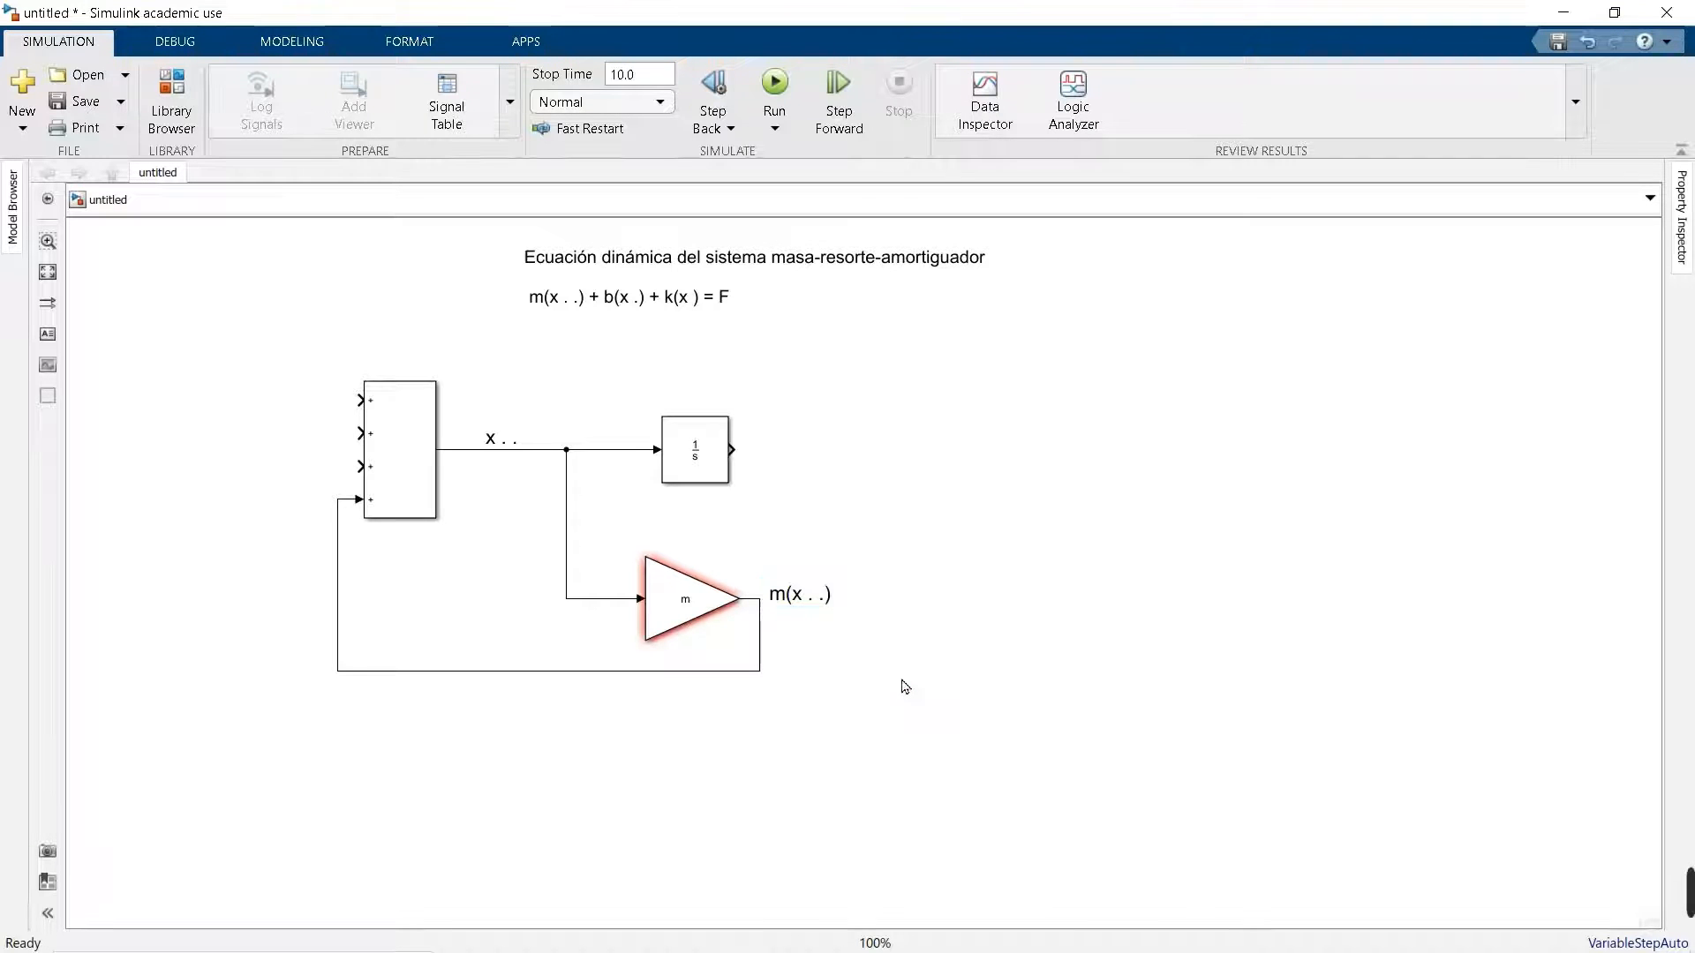
{"action": "left_click", "coordinate": [779, 593]}
{"action": "left_click", "coordinate": [766, 667]}
{"action": "left_click", "coordinate": [368, 508]}
{"action": "left_click", "coordinate": [817, 611]}
{"action": "left_click", "coordinate": [395, 513]}
{"action": "left_click", "coordinate": [812, 595]}
{"action": "left_click", "coordinate": [534, 518]}
{"action": "left_click", "coordinate": [578, 302]}
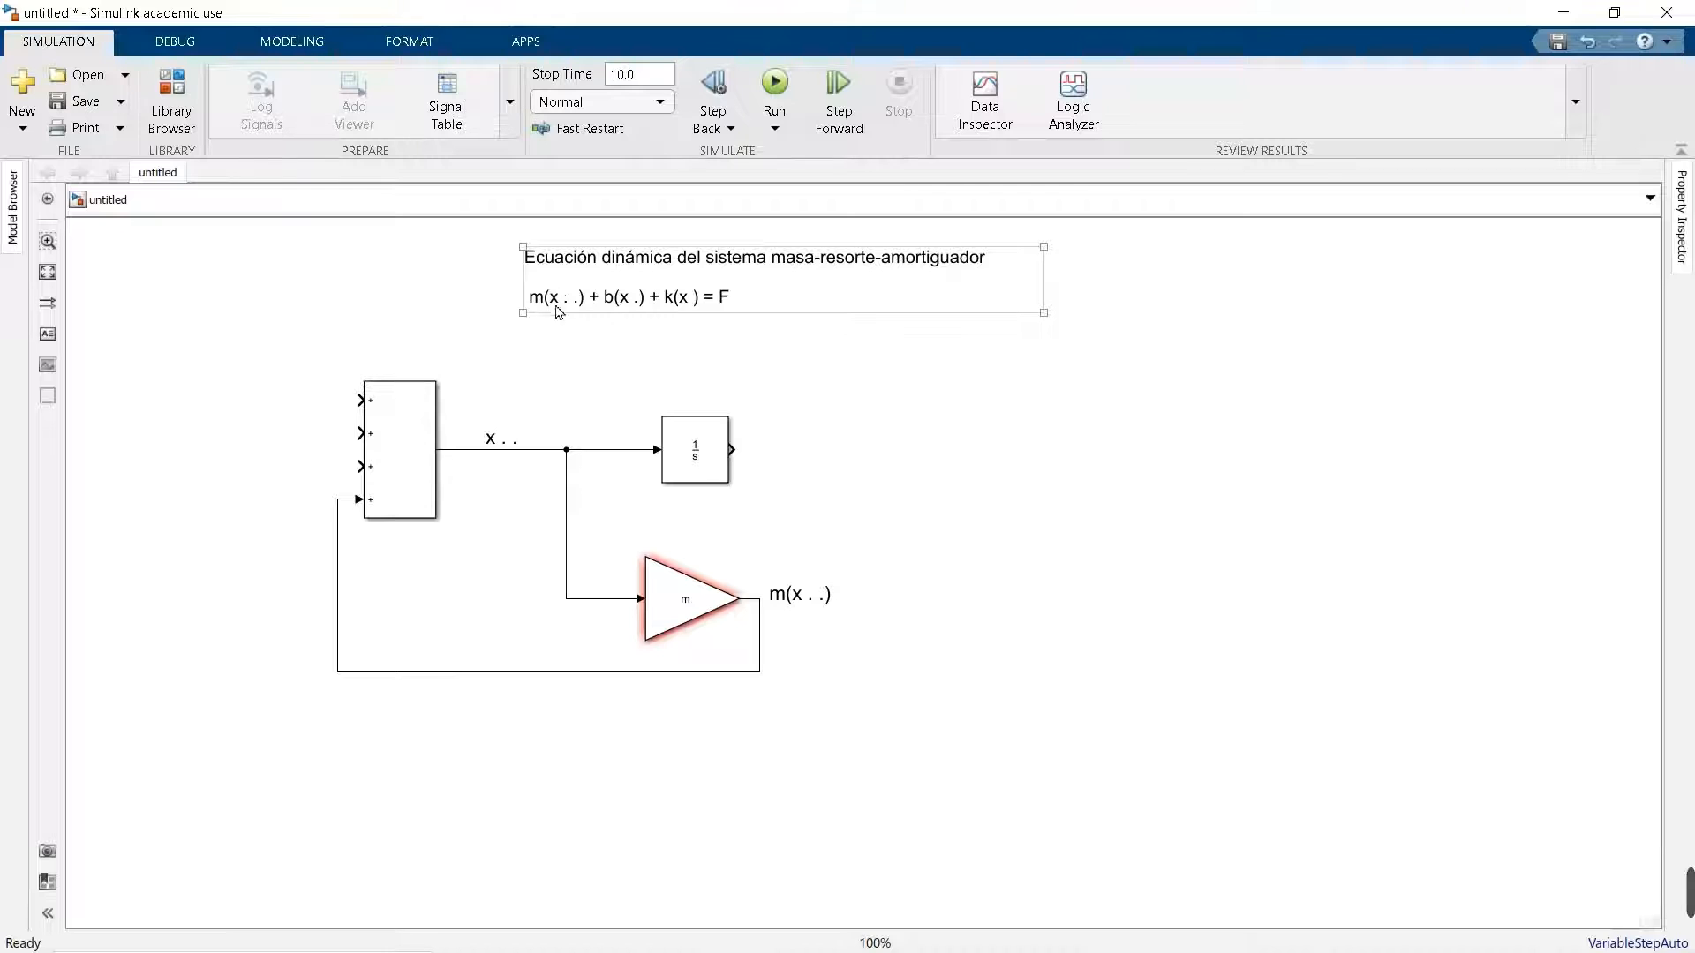
{"action": "left_click", "coordinate": [734, 480]}
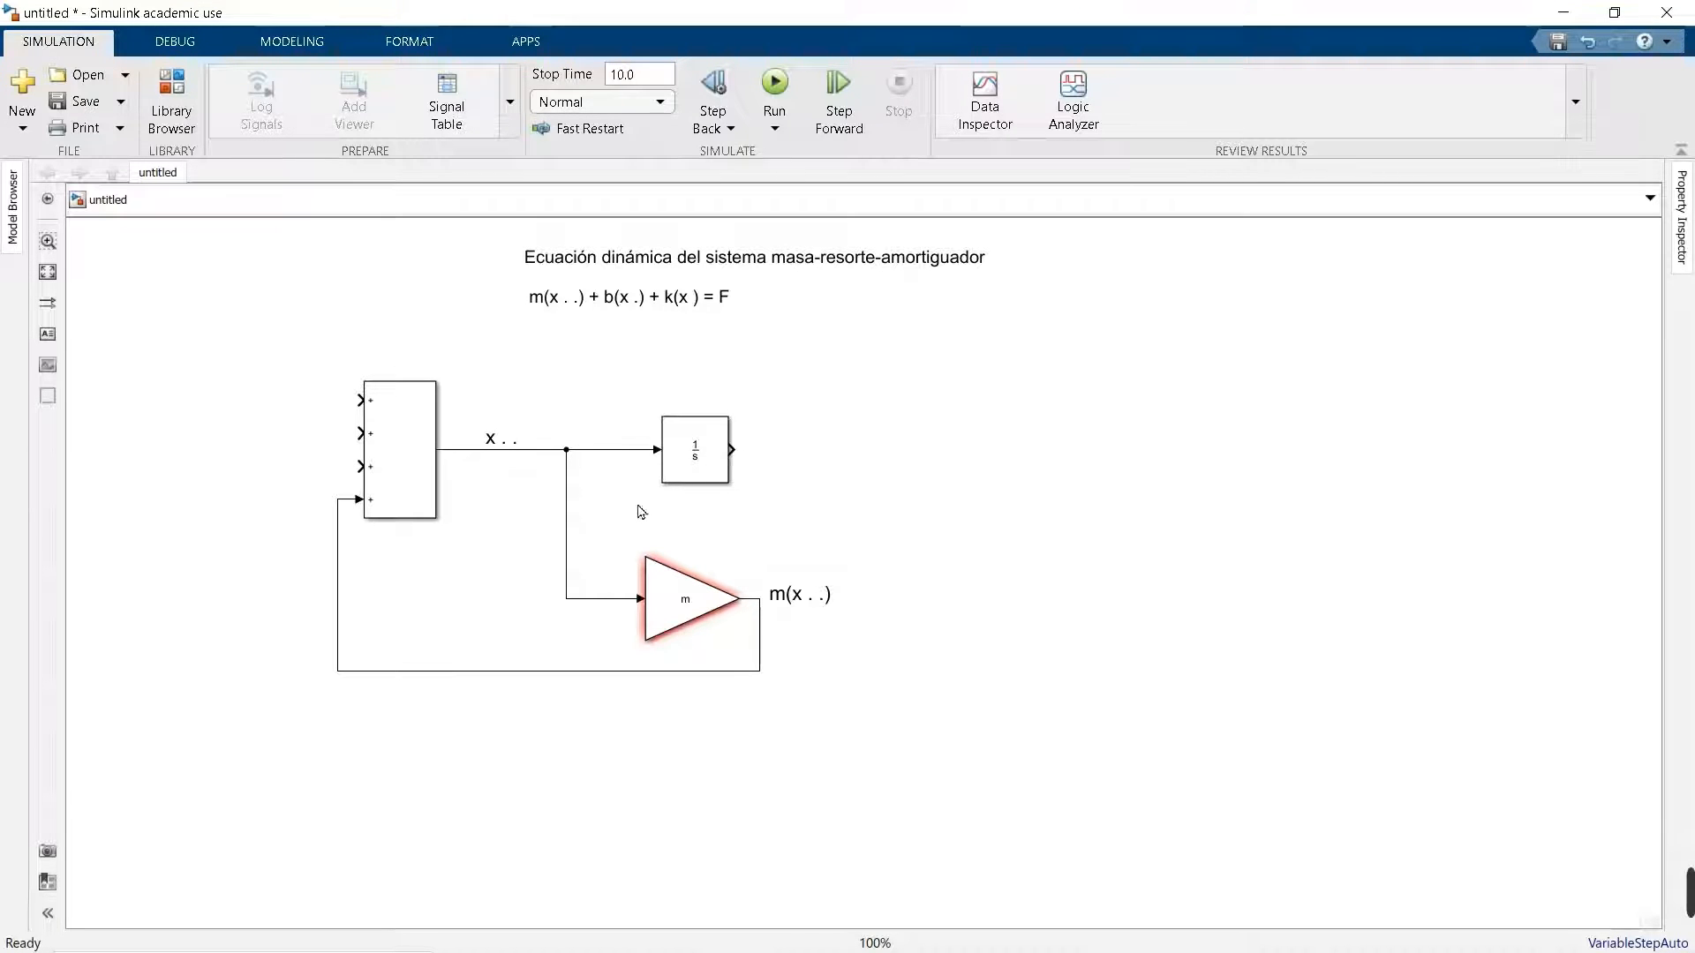
- Place a copy of the "m" Gain block to the right of the Integrator, aligned with its output
{"action": "left_click", "coordinate": [704, 454]}
{"action": "left_click", "coordinate": [745, 452]}
{"action": "left_click", "coordinate": [722, 561]}
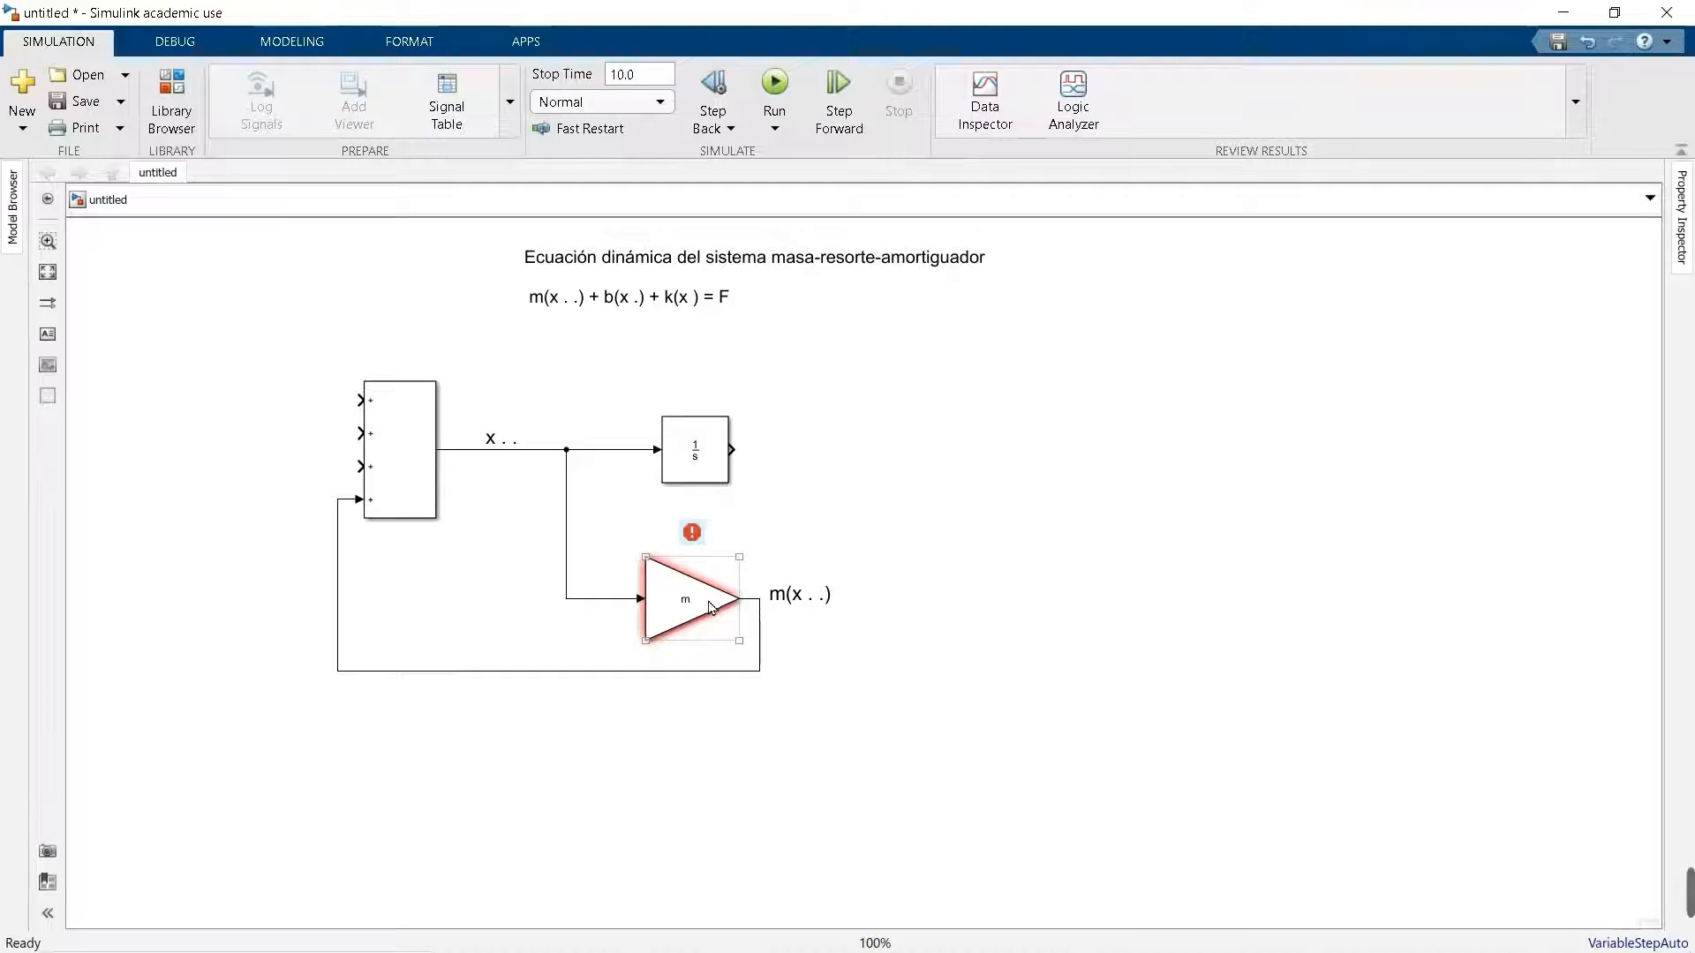
{"action": "left_click", "coordinate": [761, 556]}
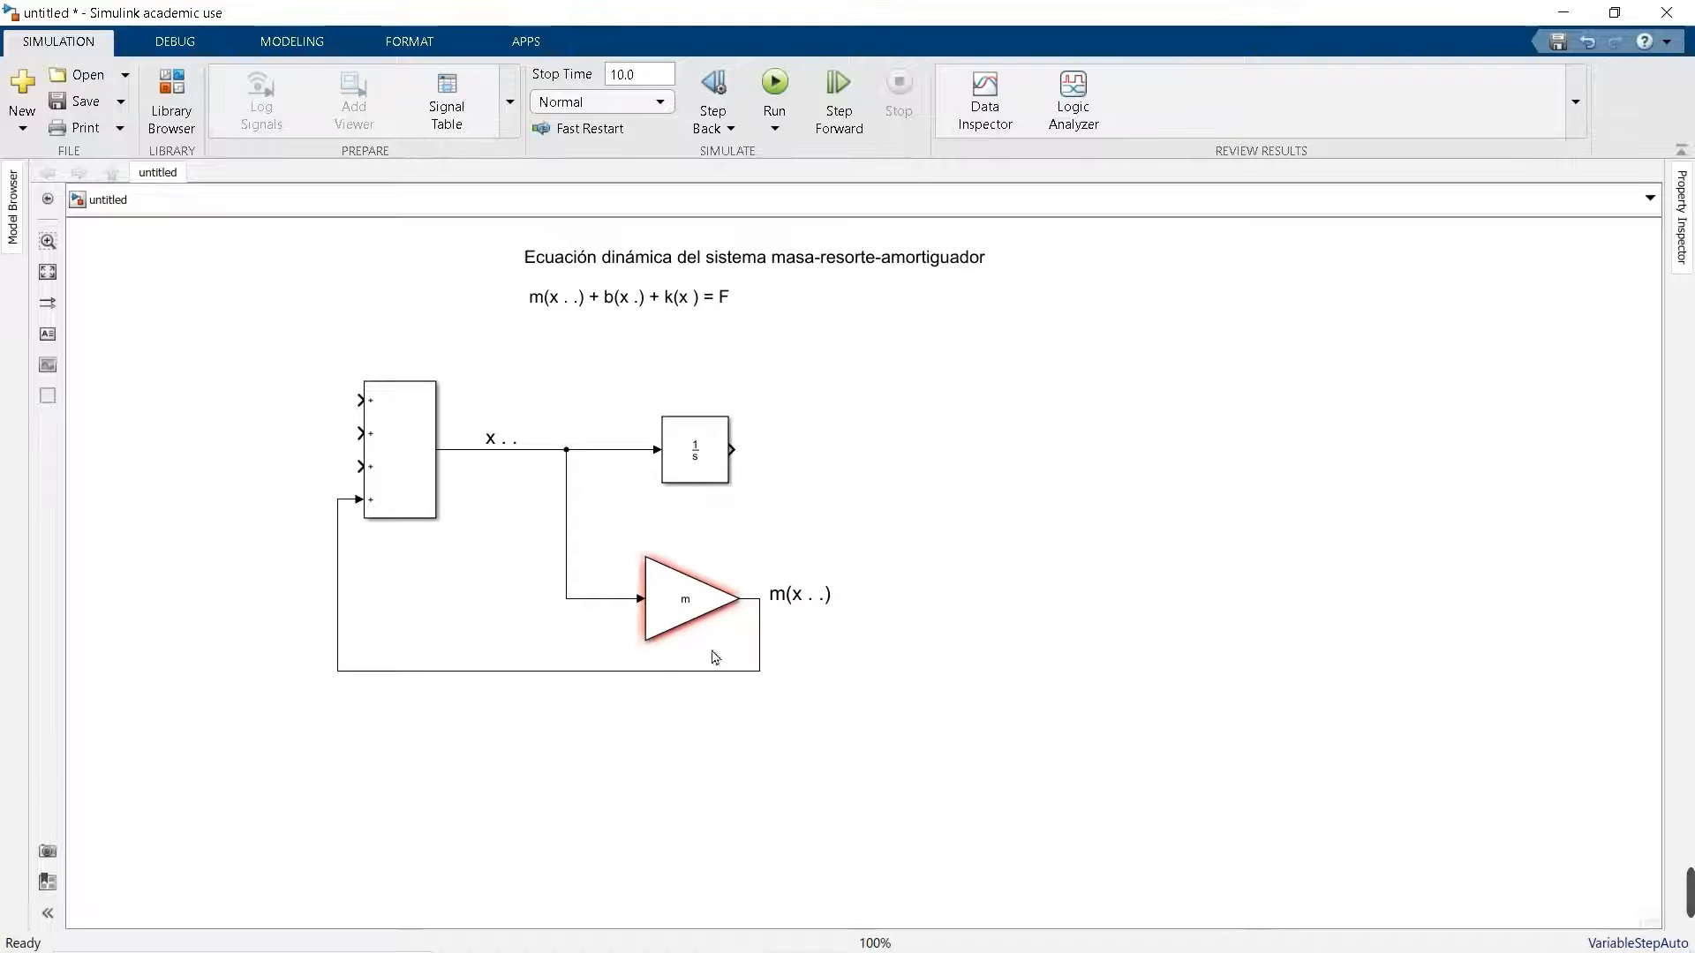
{"action": "left_click", "coordinate": [713, 613]}
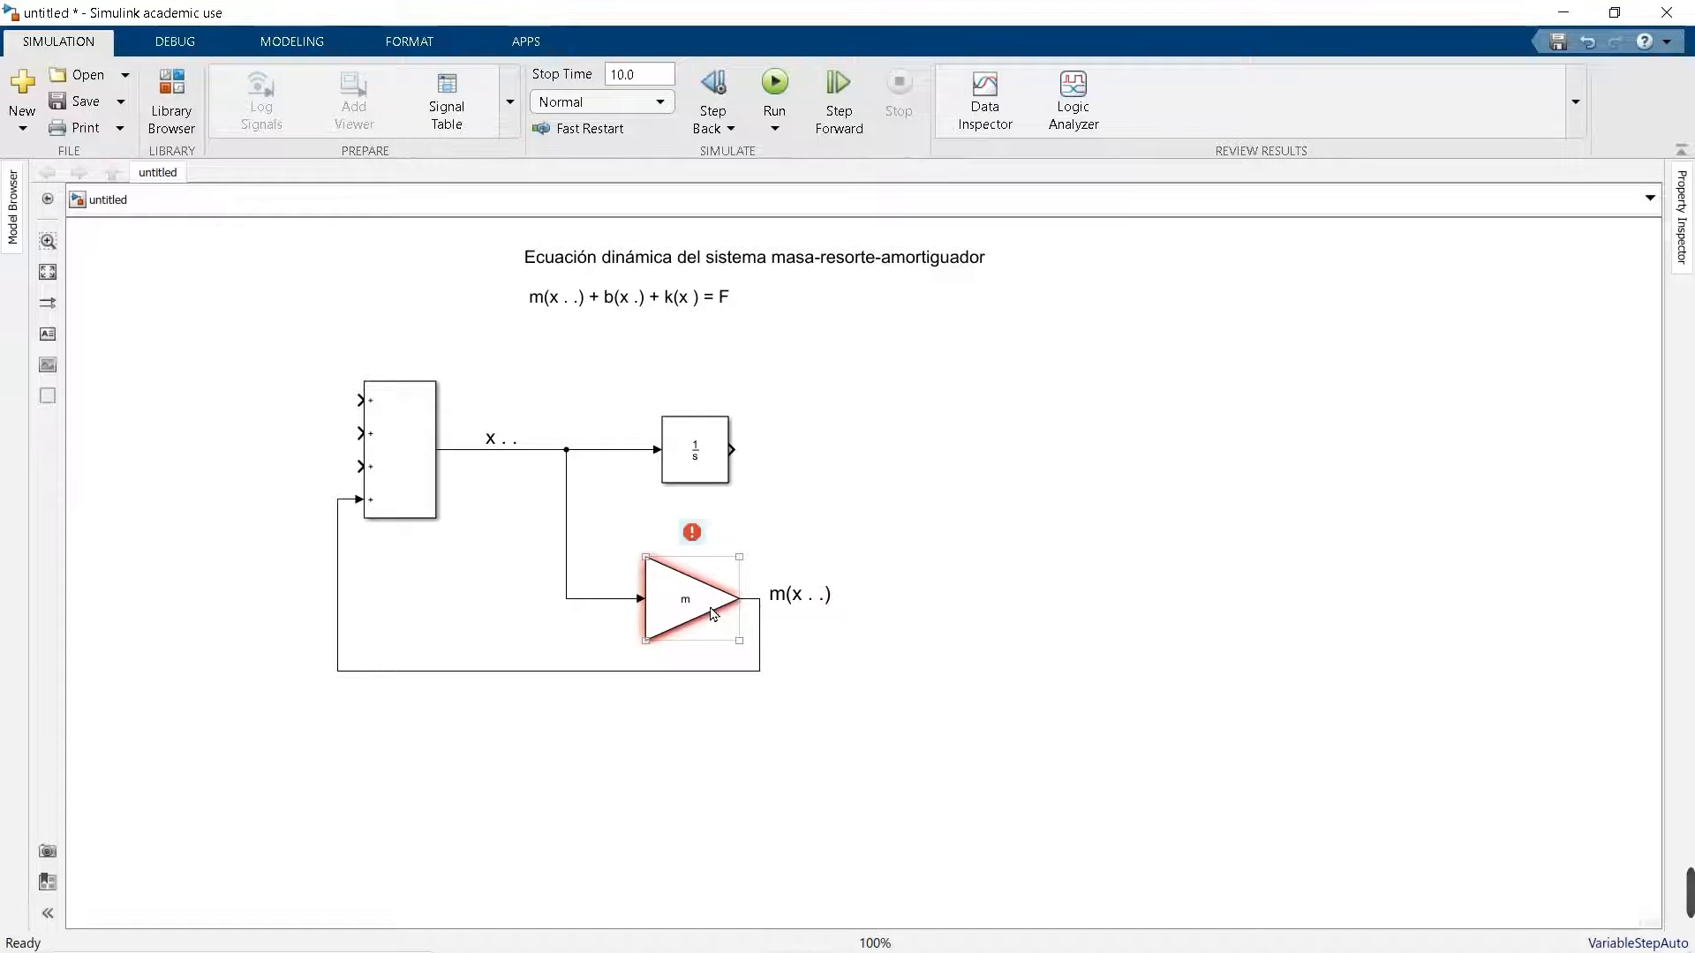
{"action": "left_click_drag", "start_coordinate": [713, 613], "coordinate": [949, 457]}
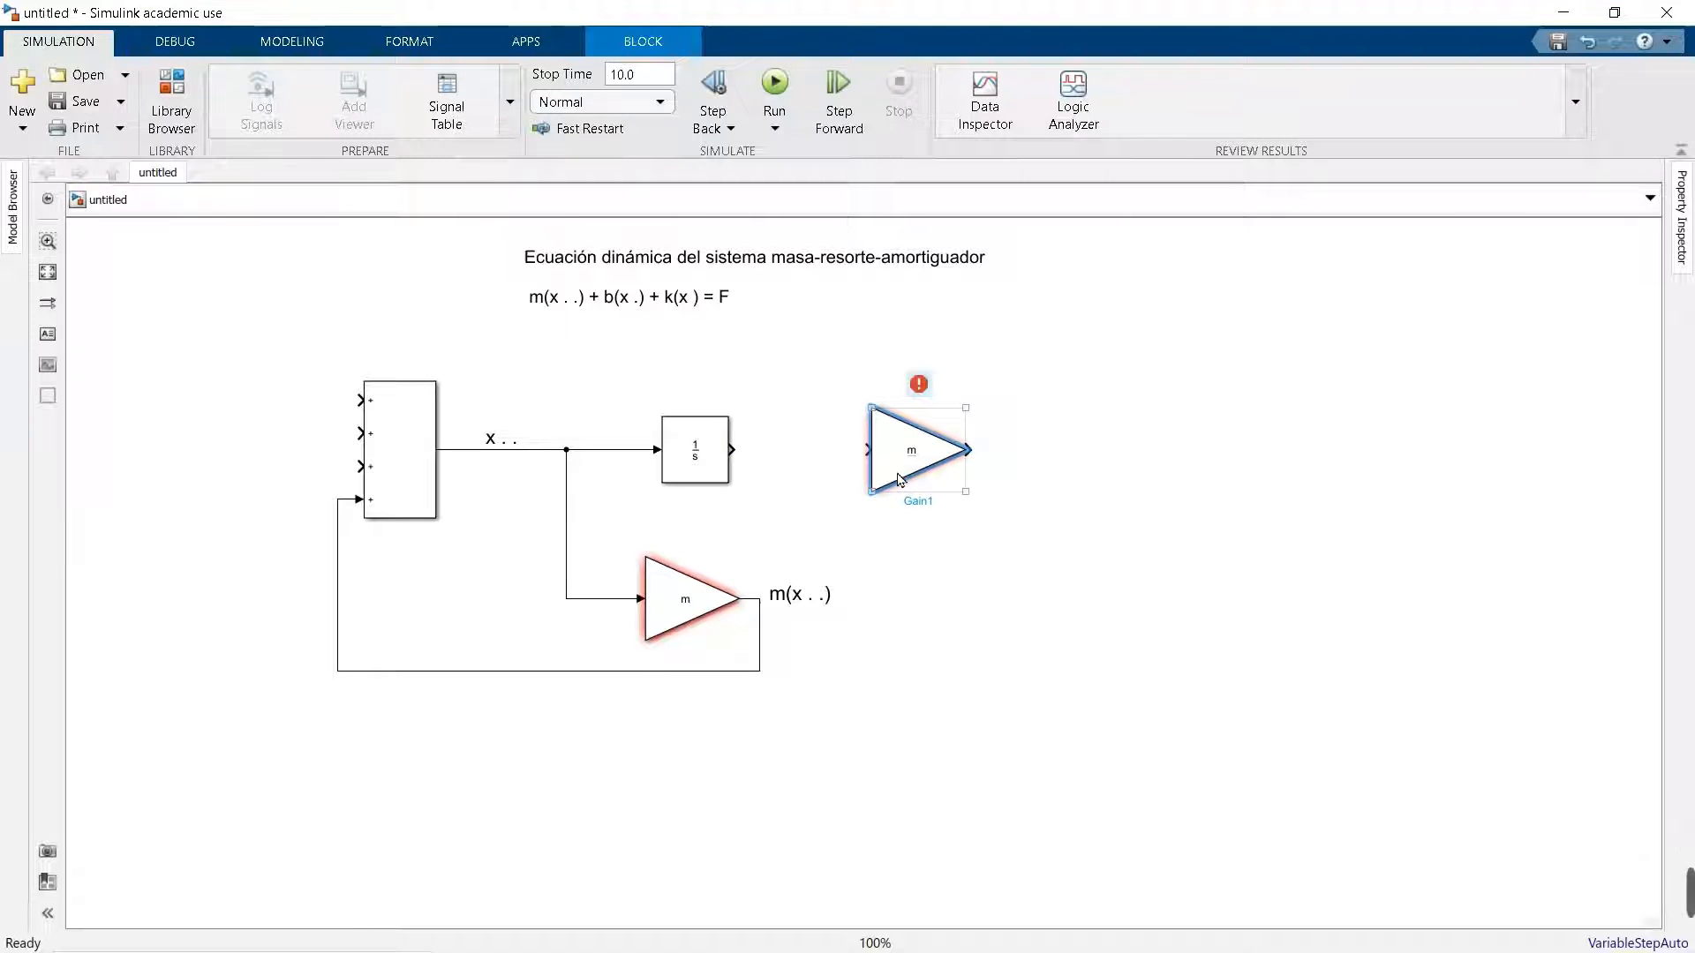
- Connect the Integrator's output to the input of the copied Gain block
{"action": "left_click_drag", "start_coordinate": [868, 450], "coordinate": [745, 461]}
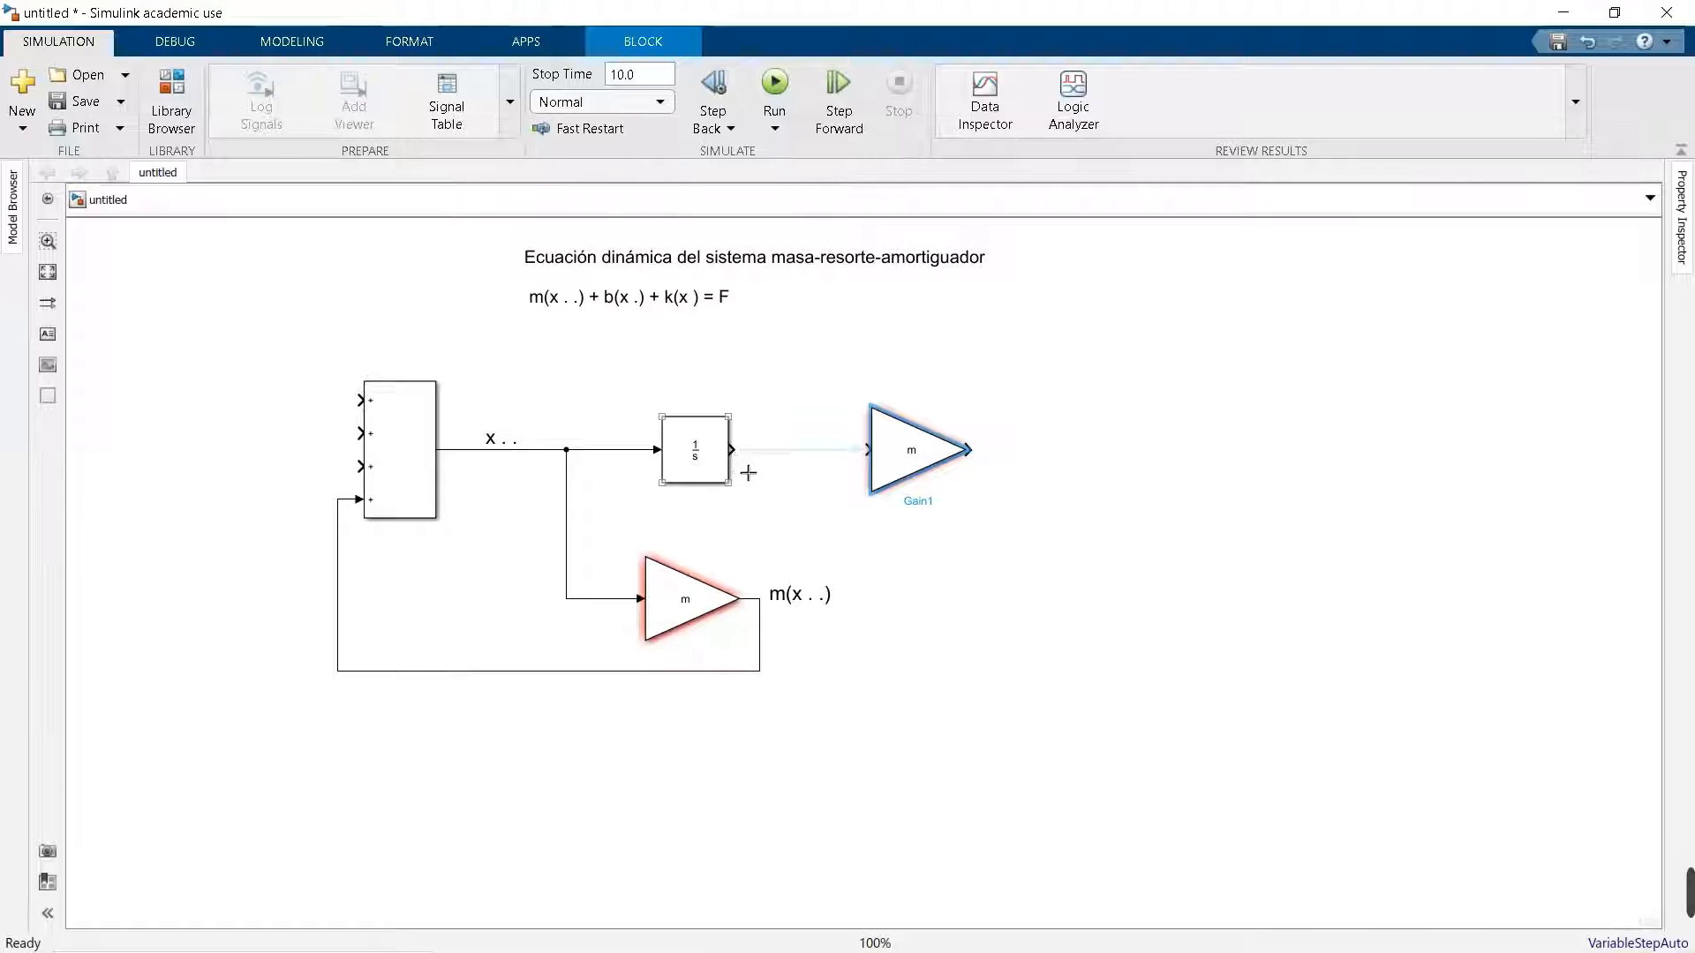
{"action": "left_click_drag", "start_coordinate": [743, 465], "coordinate": [903, 470]}
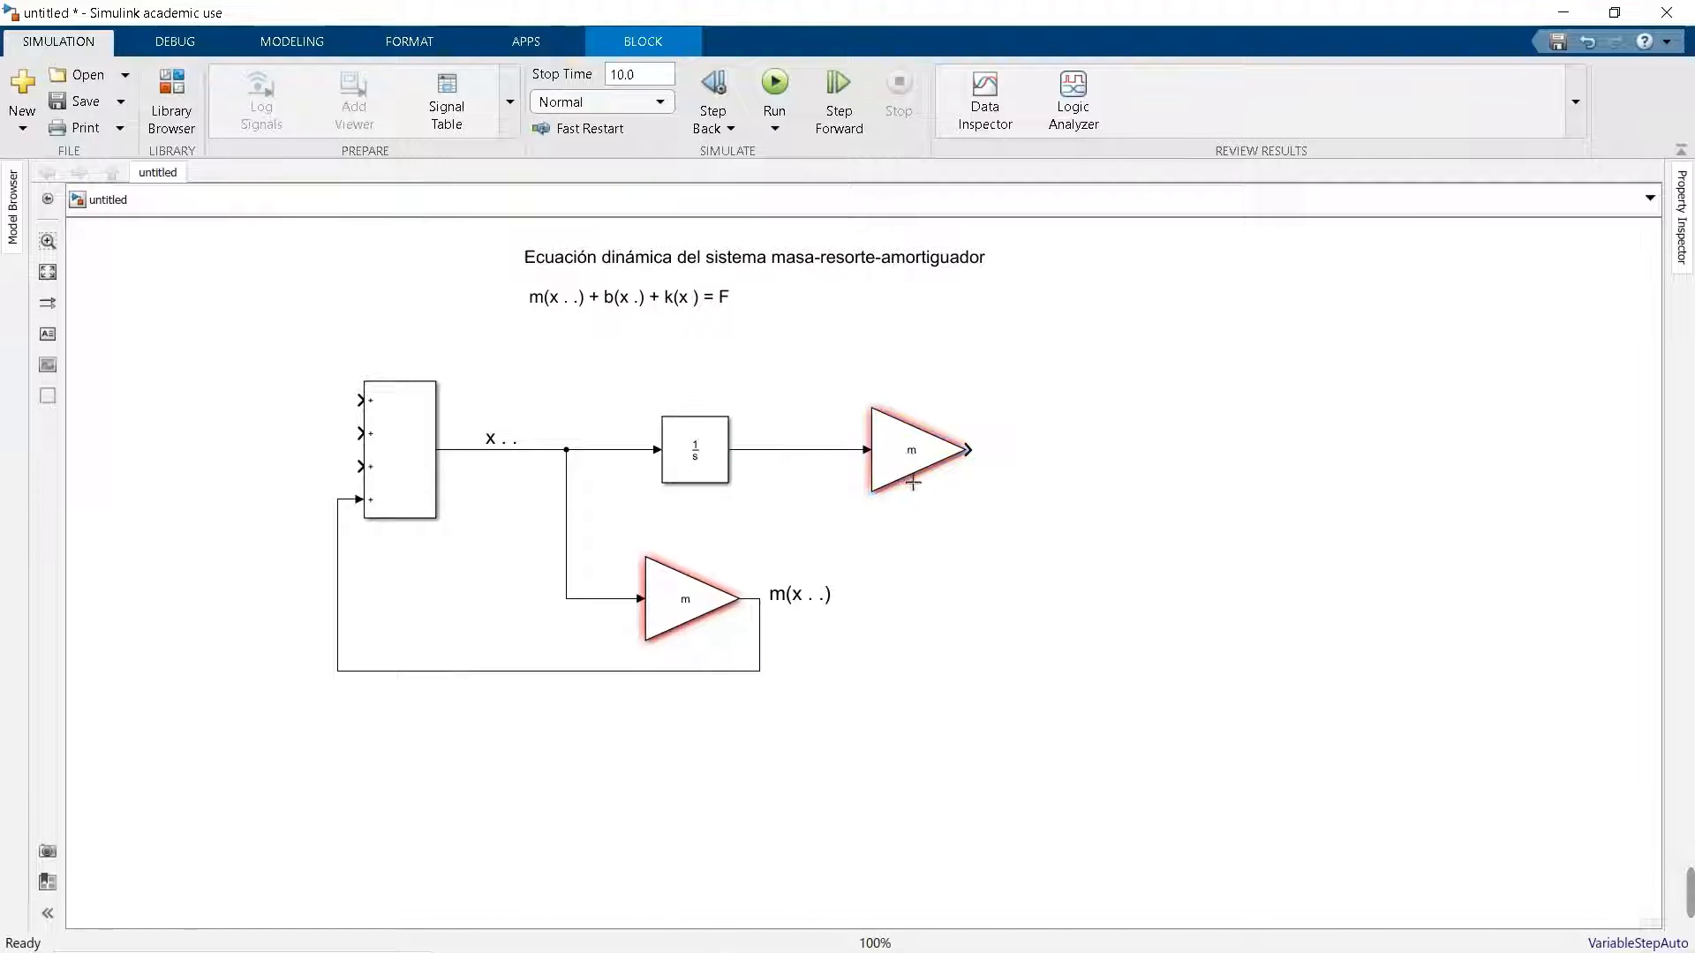
{"action": "left_click", "coordinate": [943, 440]}
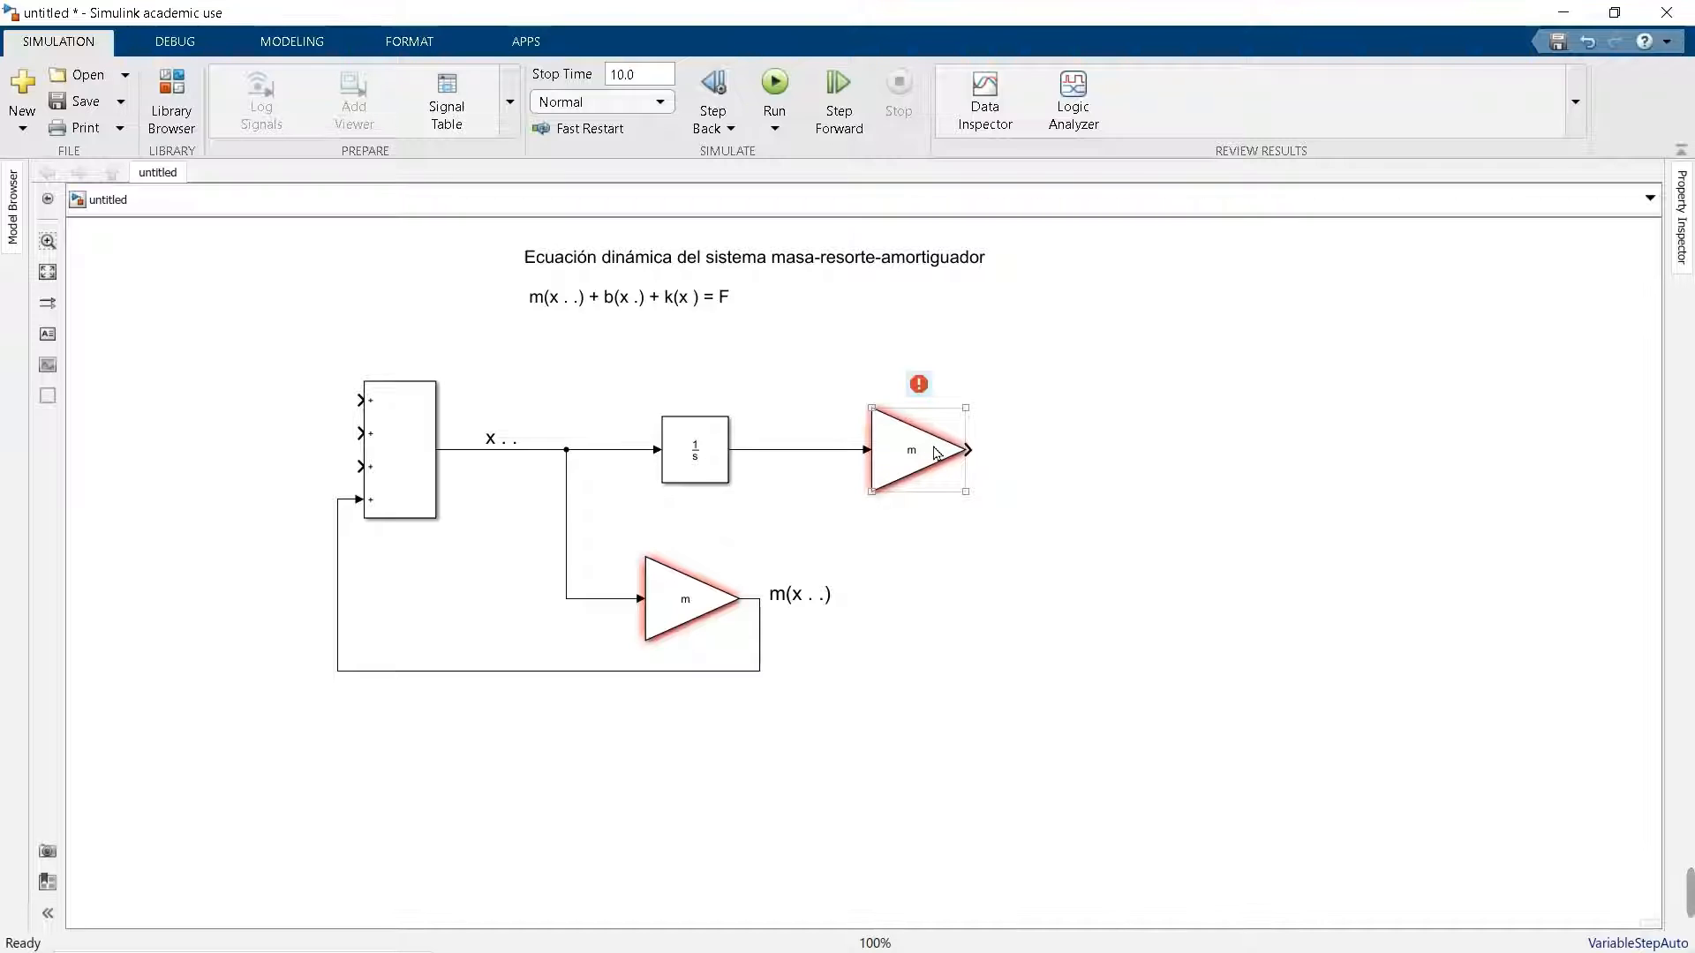
{"action": "left_click", "coordinate": [852, 492]}
- Add an "X ." annotation over the Integrator's output line and set its text to font size 18
{"action": "left_click", "coordinate": [496, 441]}
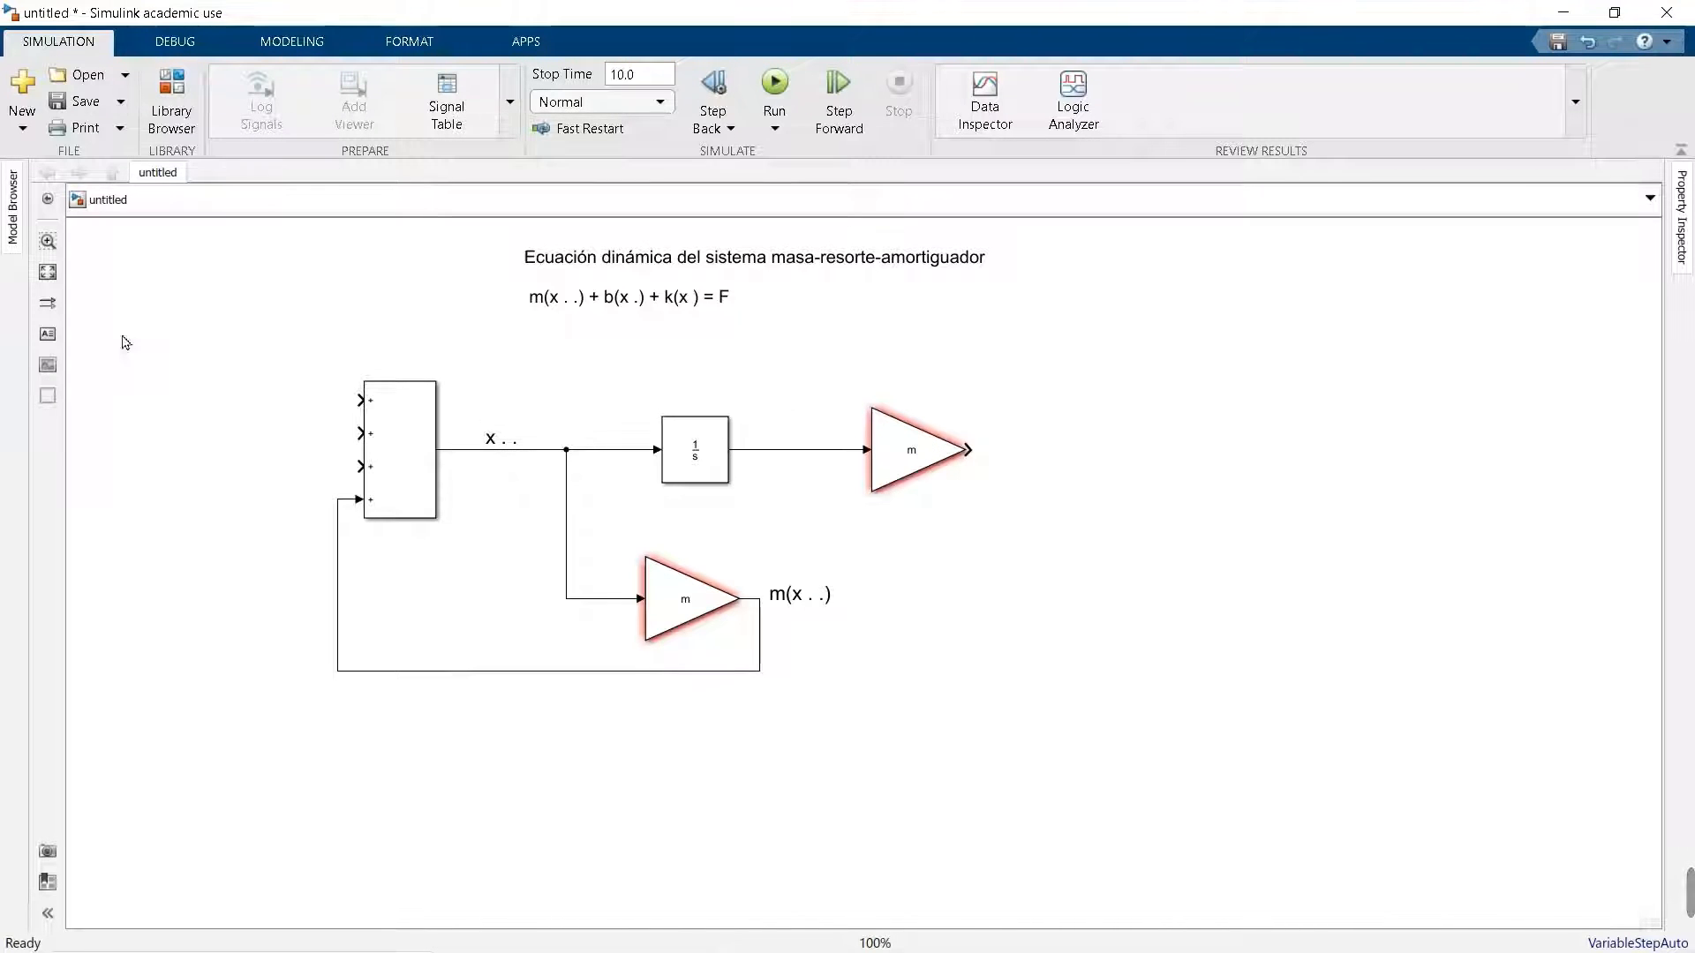
{"action": "left_click", "coordinate": [46, 340]}
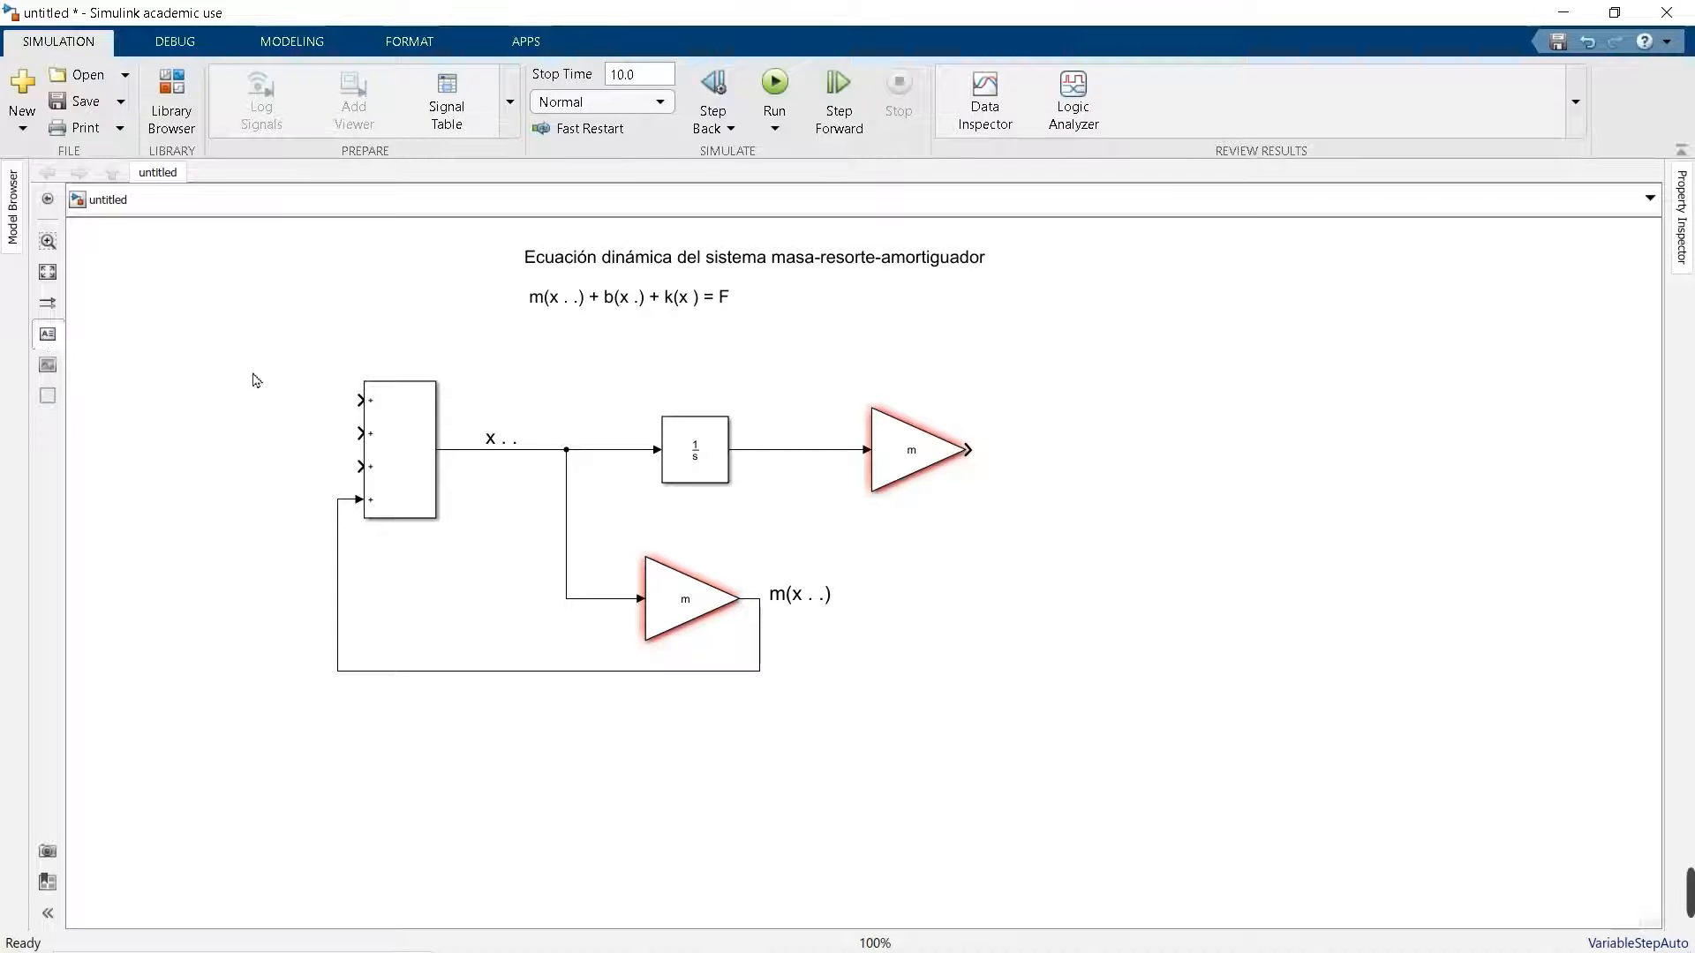
{"action": "left_click", "coordinate": [765, 437]}
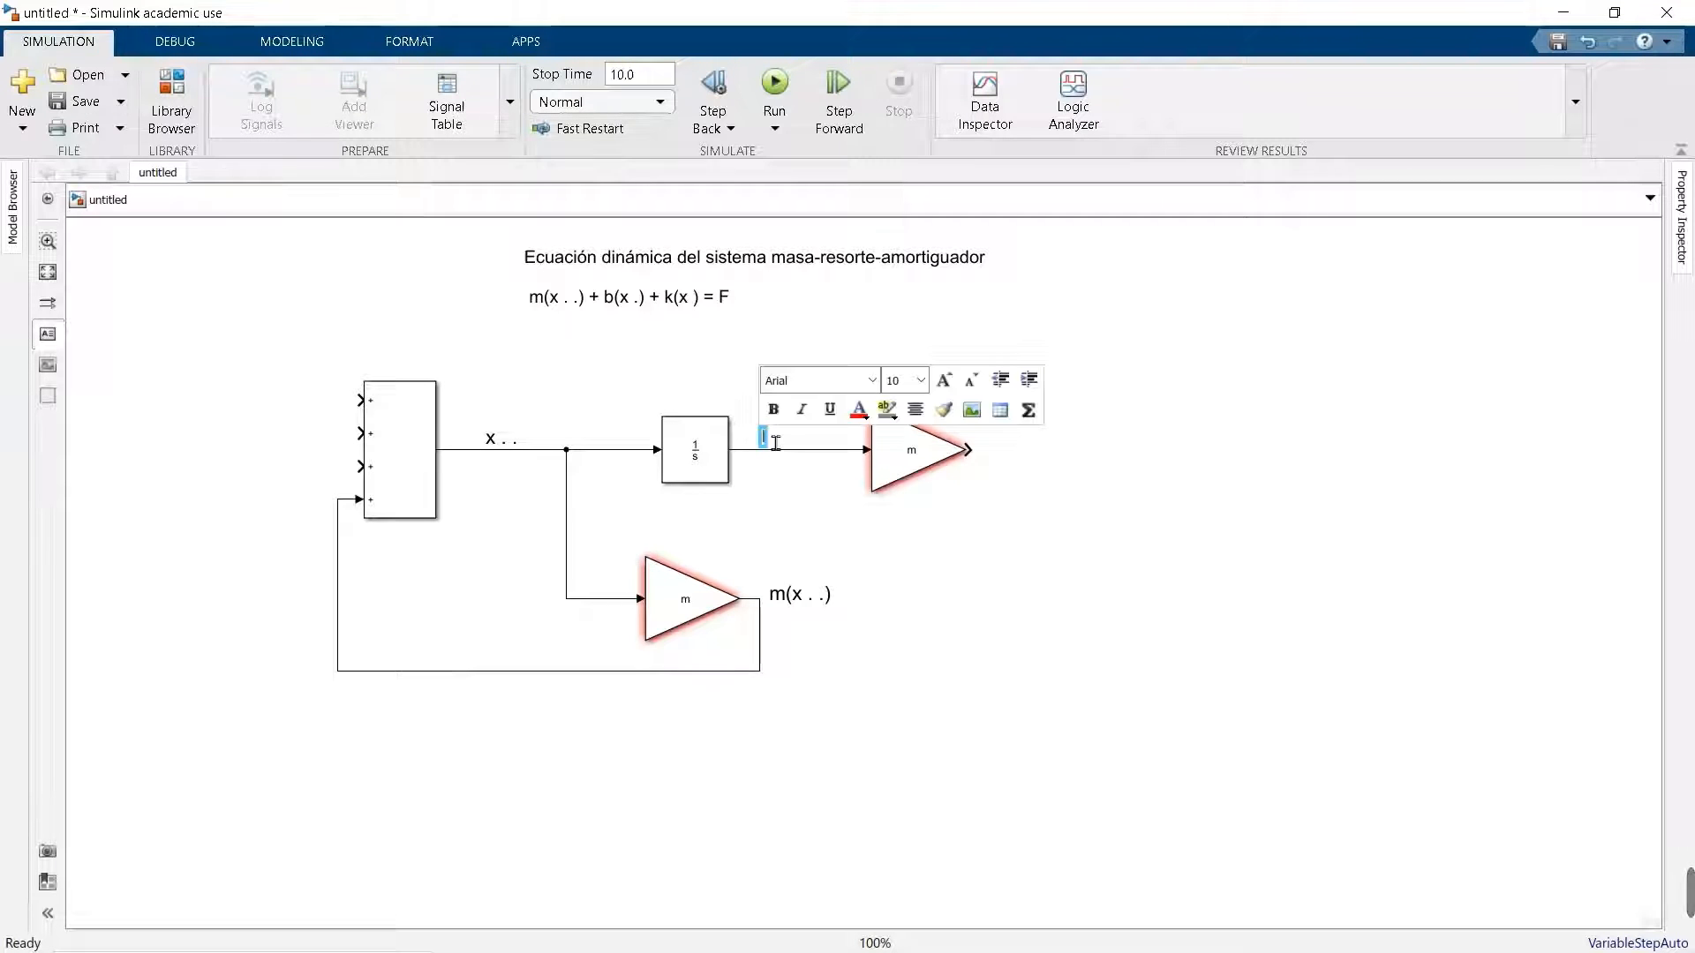
{"action": "type", "text": "x"}
{"action": "left_click", "coordinate": [921, 381]}
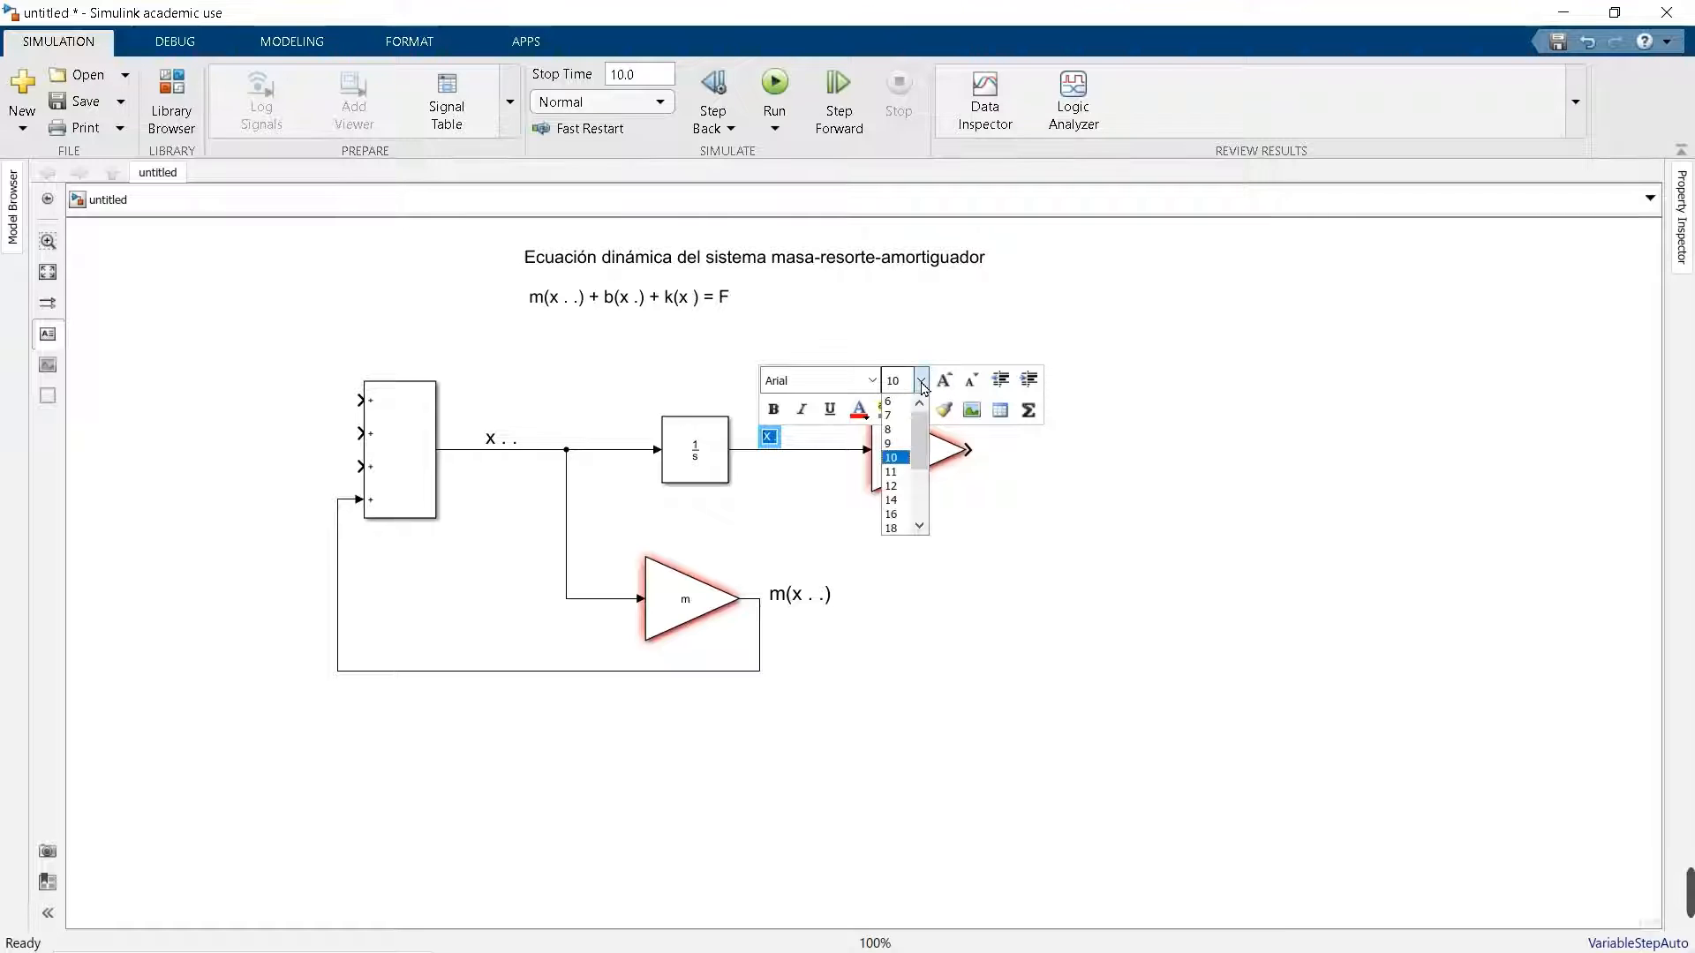
{"action": "left_click", "coordinate": [894, 528]}
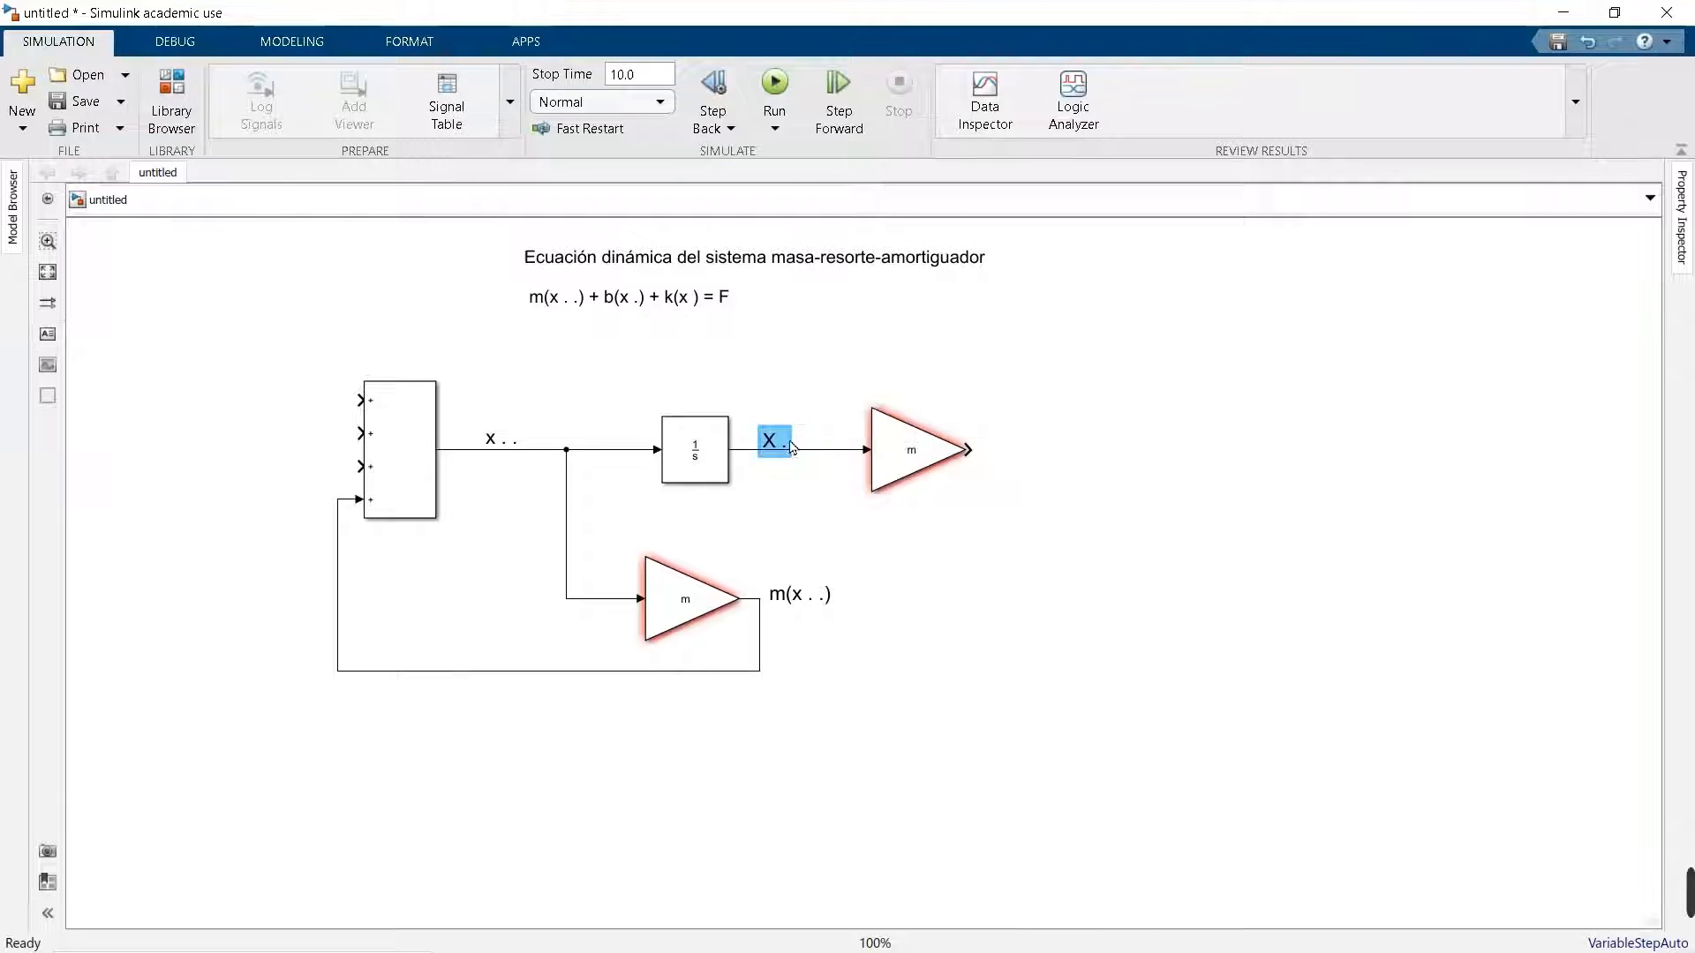
- Nudge the "X ." annotation slightly up and right so it sits just above the Integrator's output line
{"action": "key", "text": "Up"}
{"action": "key", "text": "Up"}
{"action": "key", "text": "Down"}
{"action": "key", "text": "Down"}
{"action": "key", "text": "Down"}
{"action": "key", "text": "Up"}
{"action": "key", "text": "Up"}
{"action": "key", "text": "Up"}
{"action": "key", "text": "Down"}
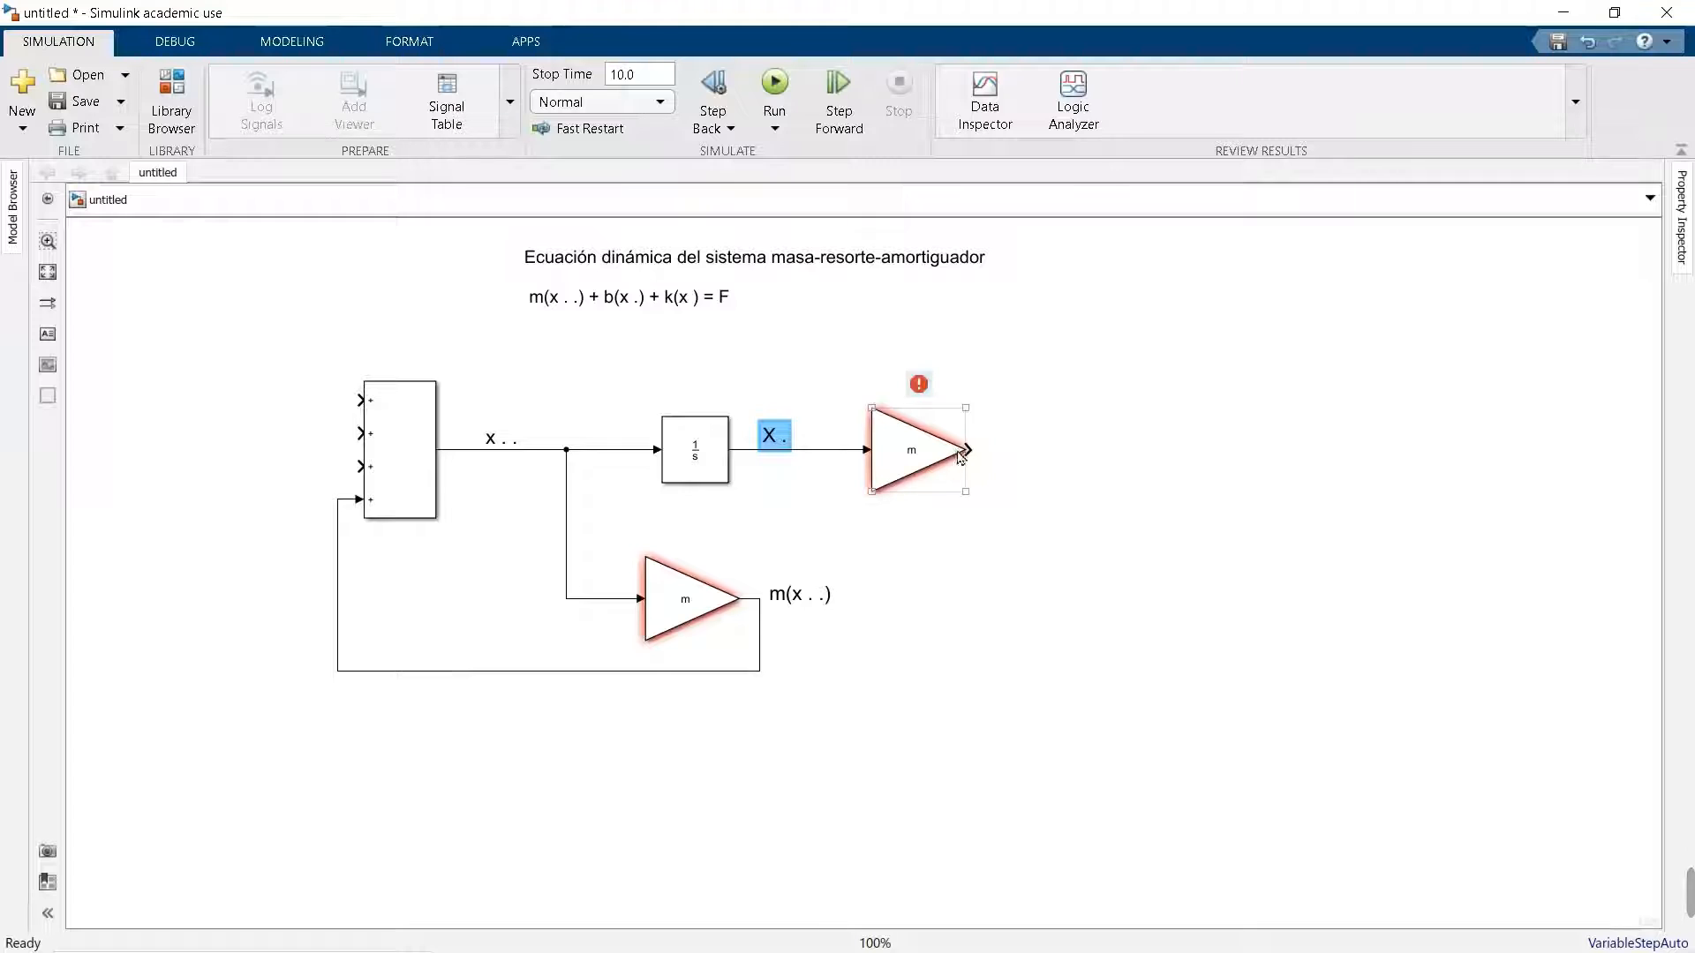
{"action": "left_click_drag", "start_coordinate": [770, 439], "coordinate": [775, 440]}
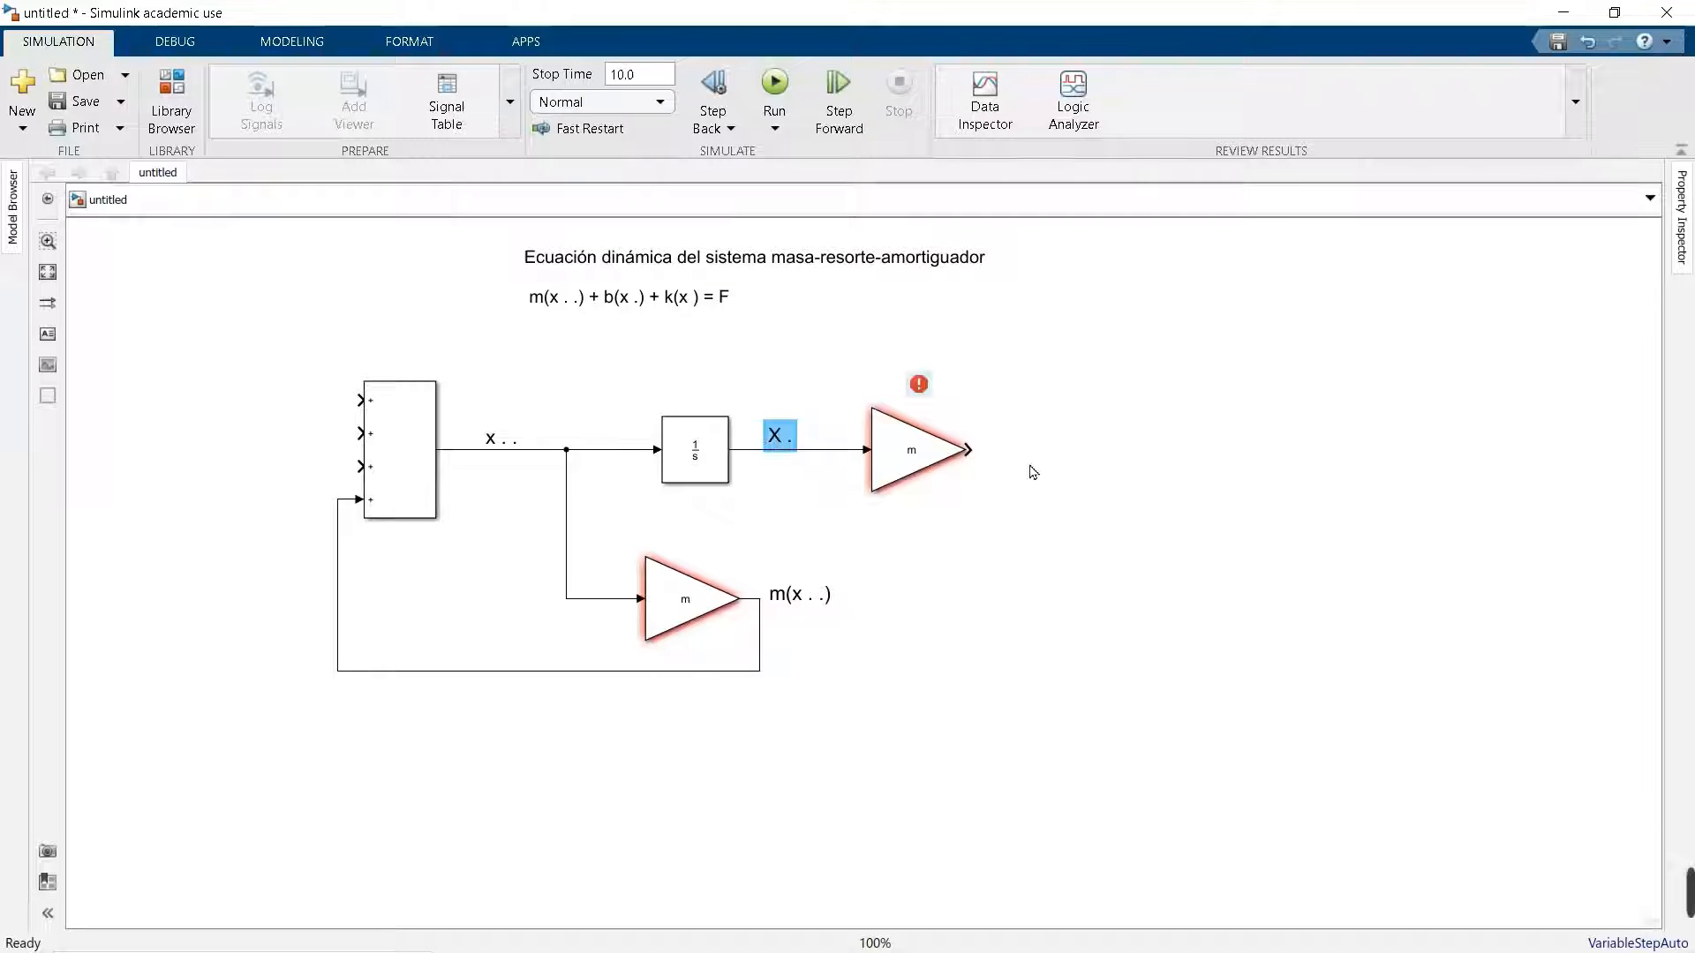
- Set the gain of the copied Gain block after the Integrator to b
{"action": "left_click", "coordinate": [630, 302]}
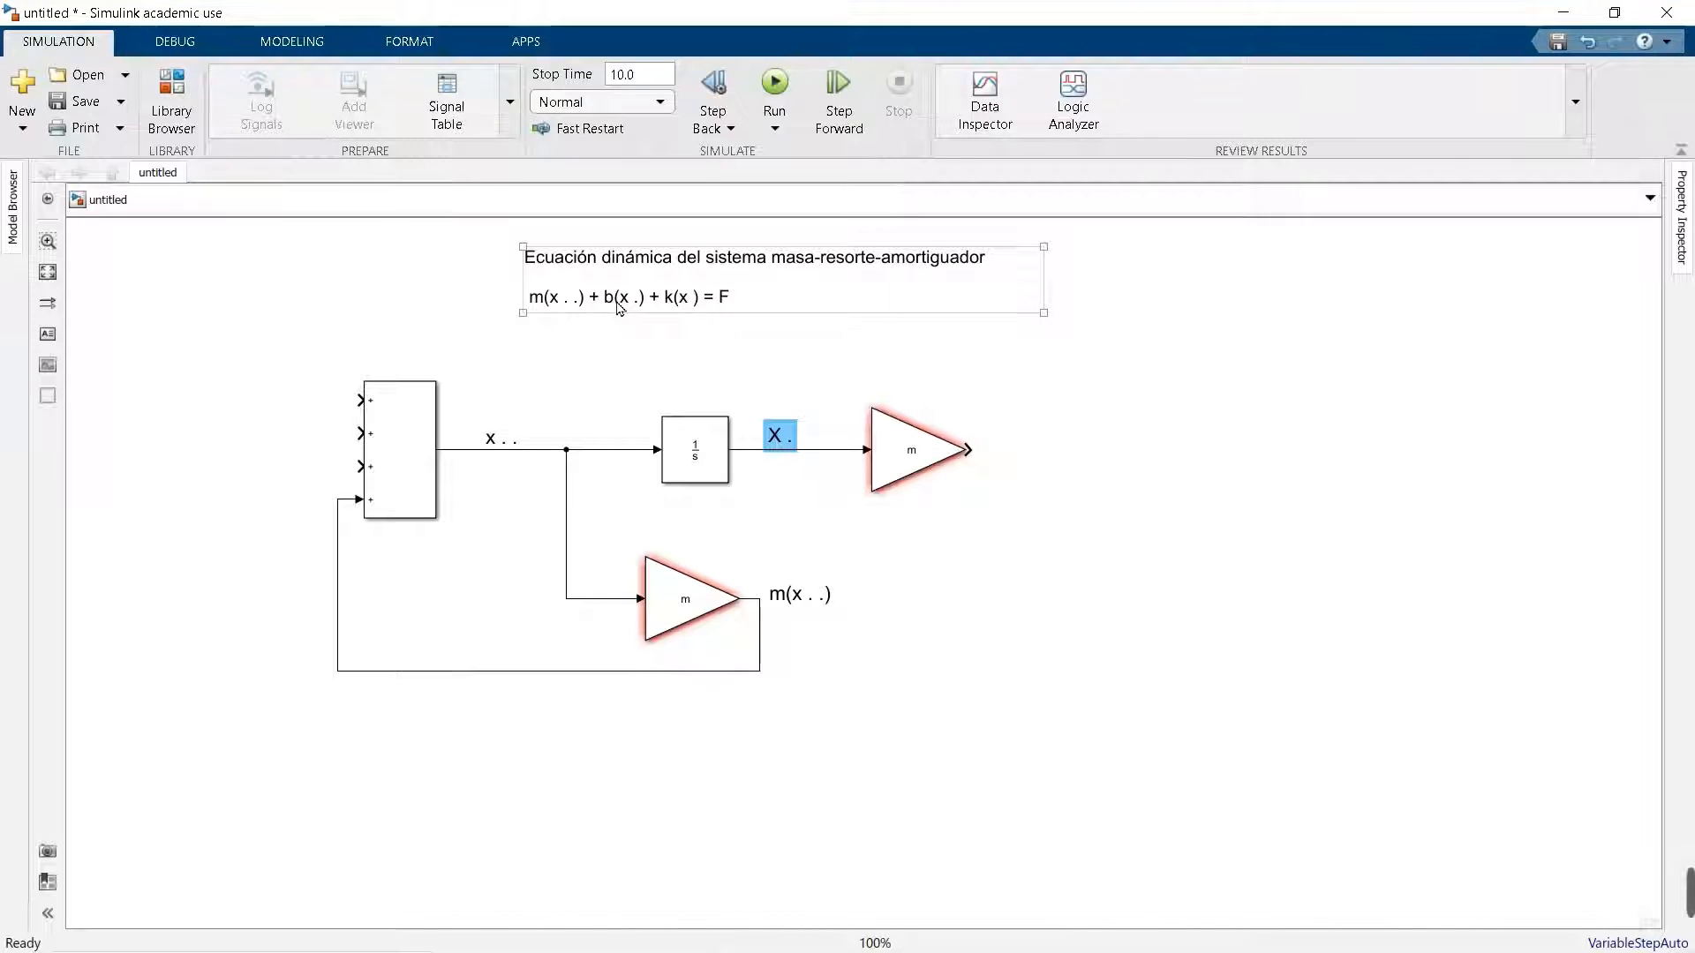
{"action": "left_click", "coordinate": [971, 457]}
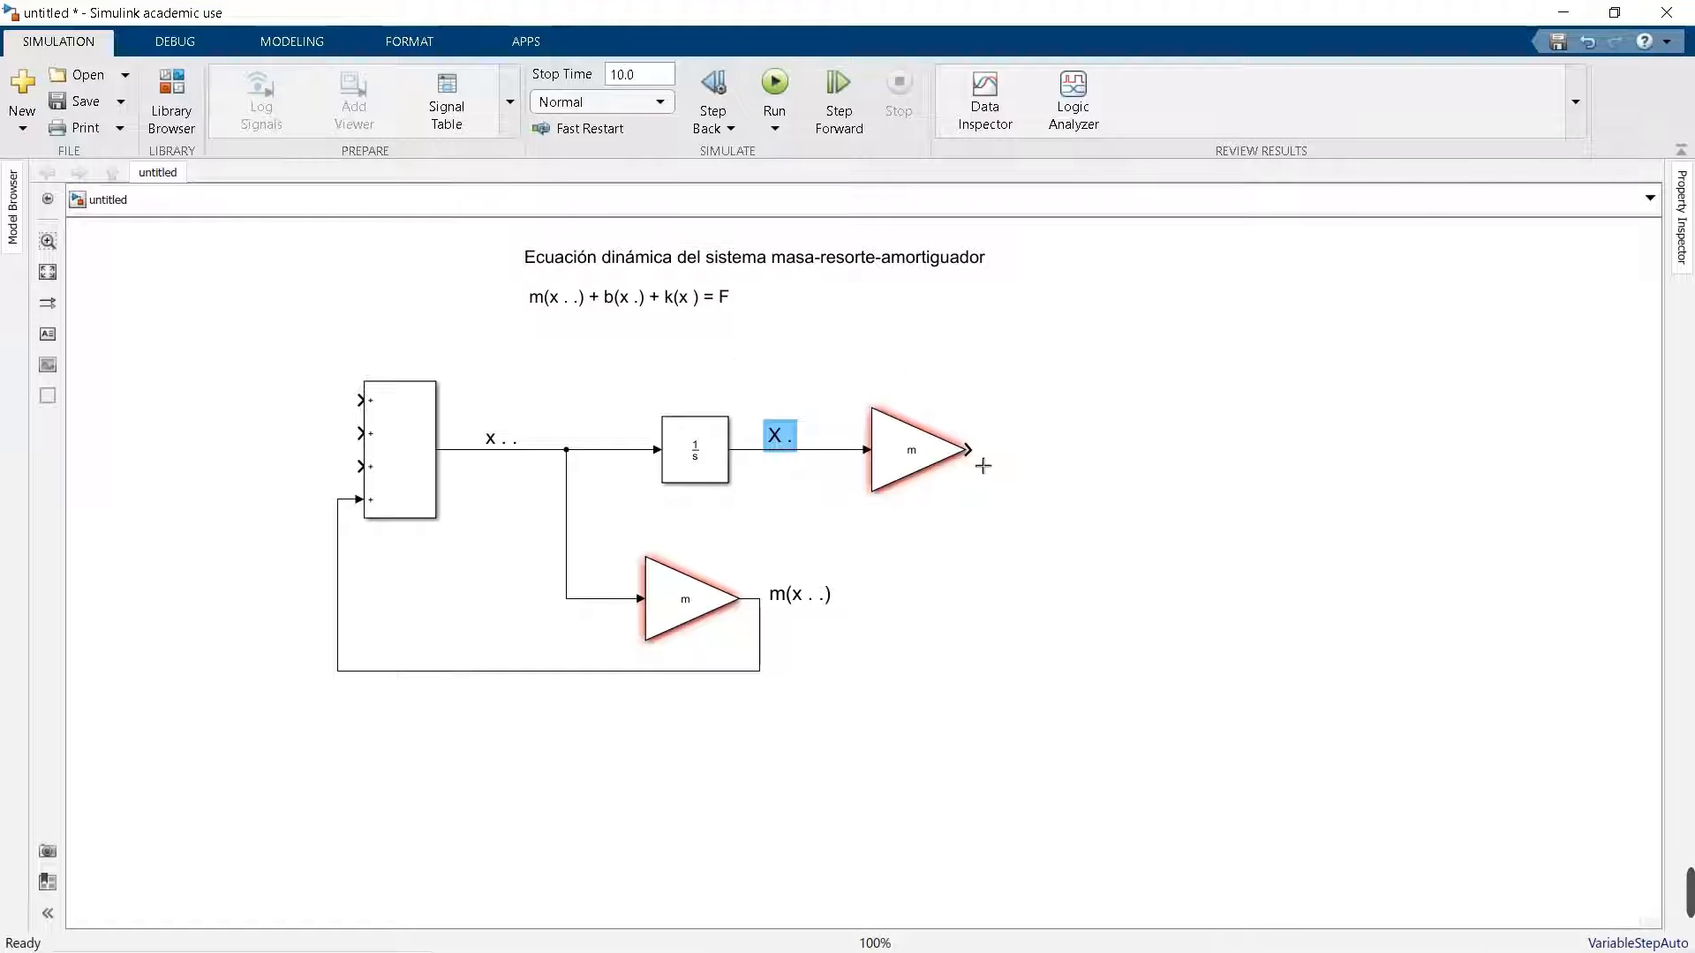
{"action": "double_click", "coordinate": [931, 456]}
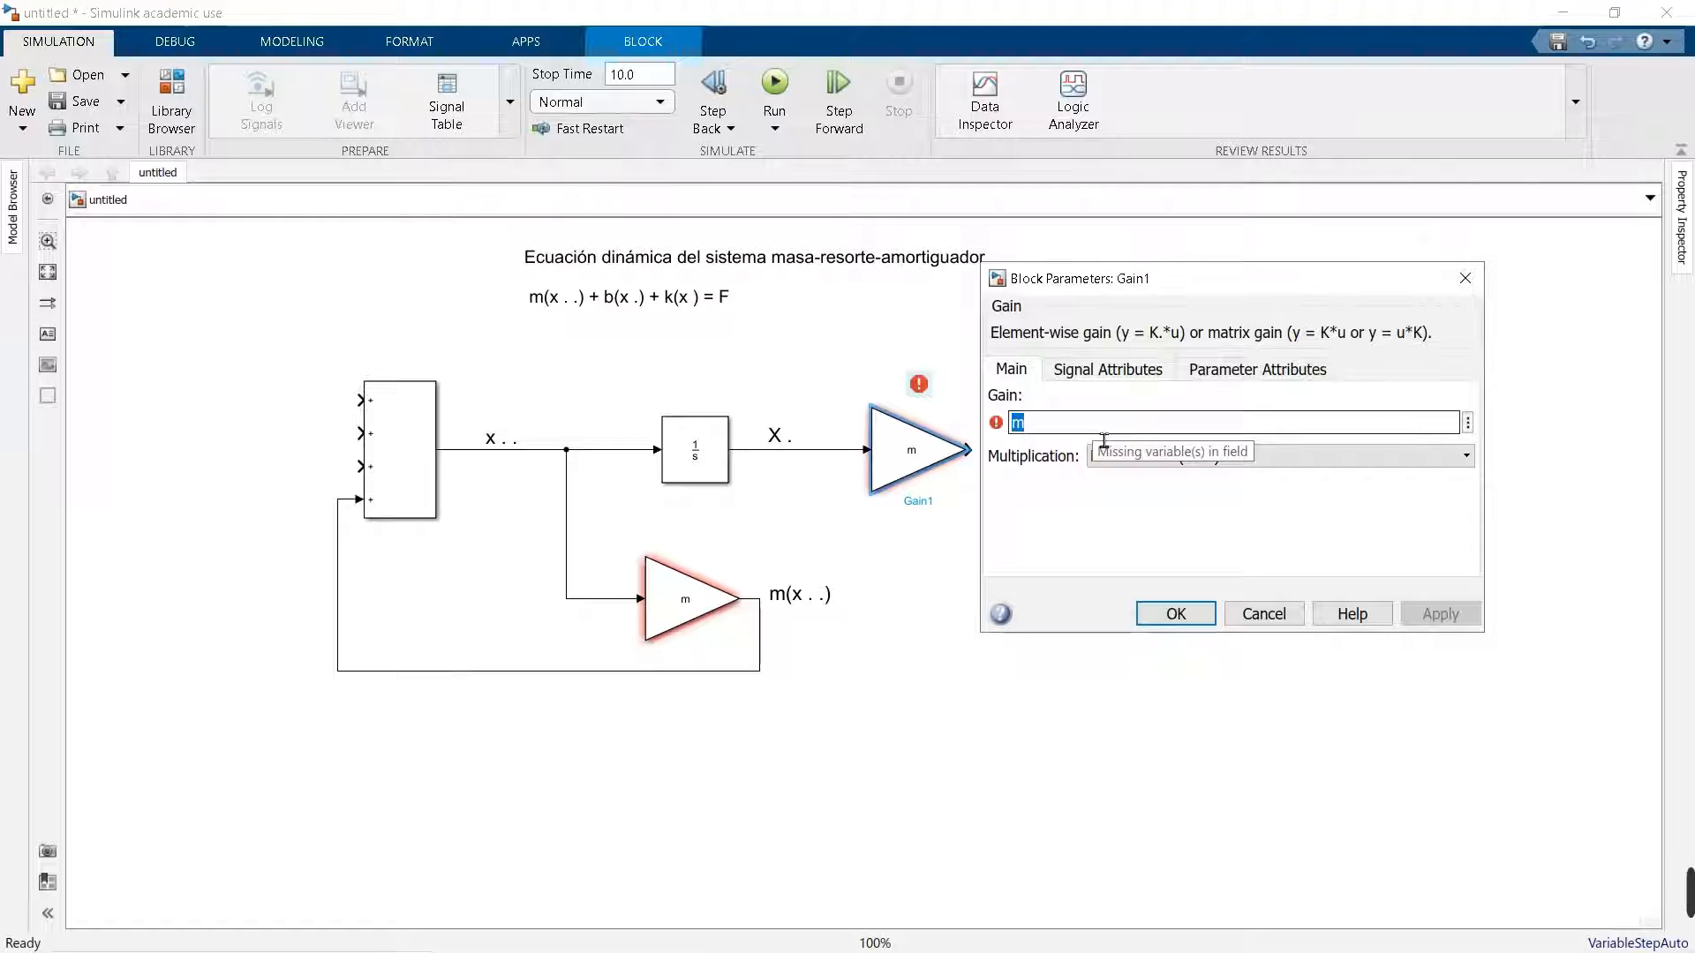
{"action": "type", "text": "b"}
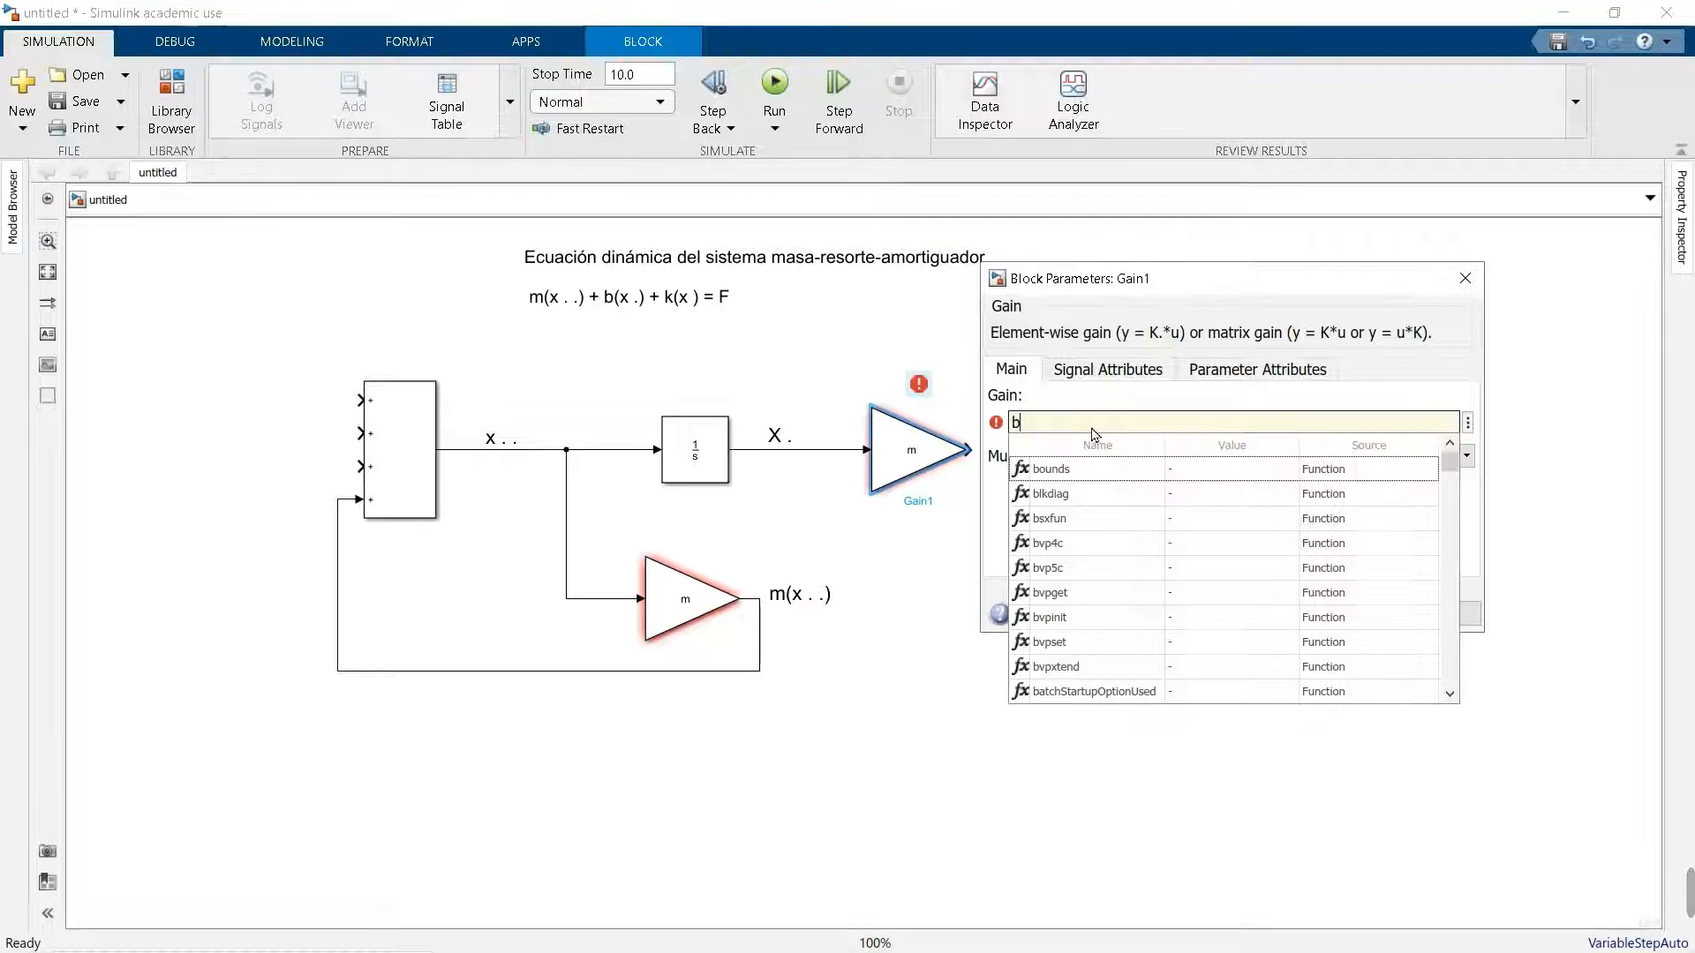
{"action": "left_click", "coordinate": [1181, 396]}
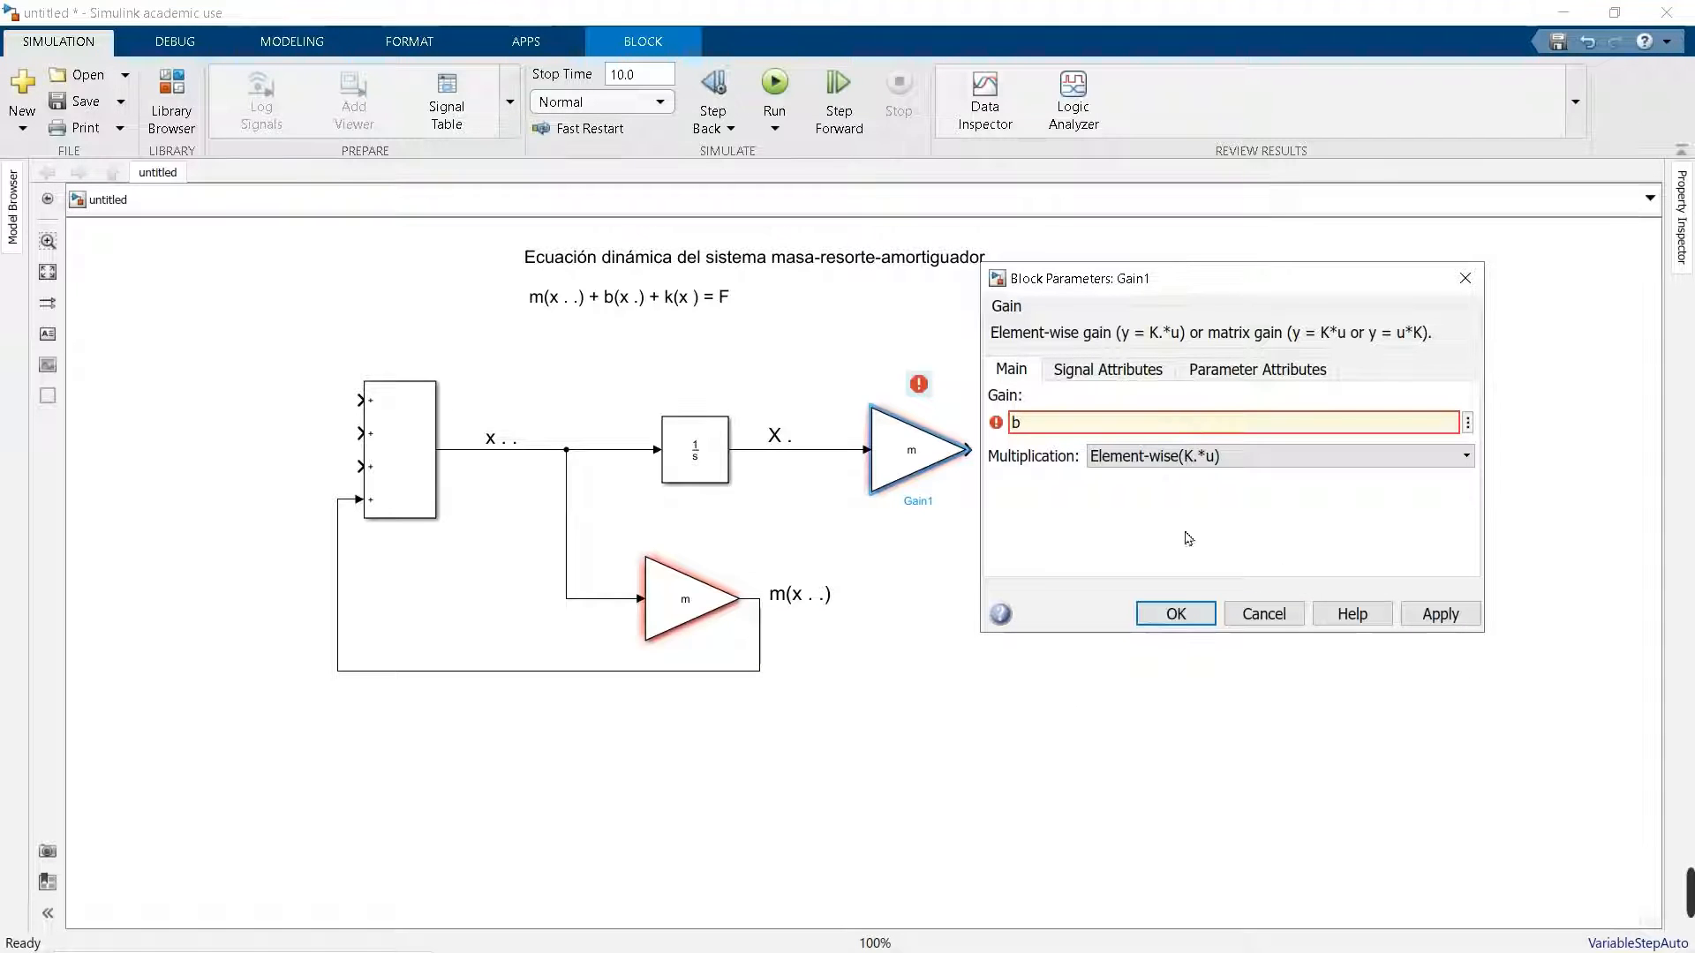
{"action": "left_click", "coordinate": [1177, 614]}
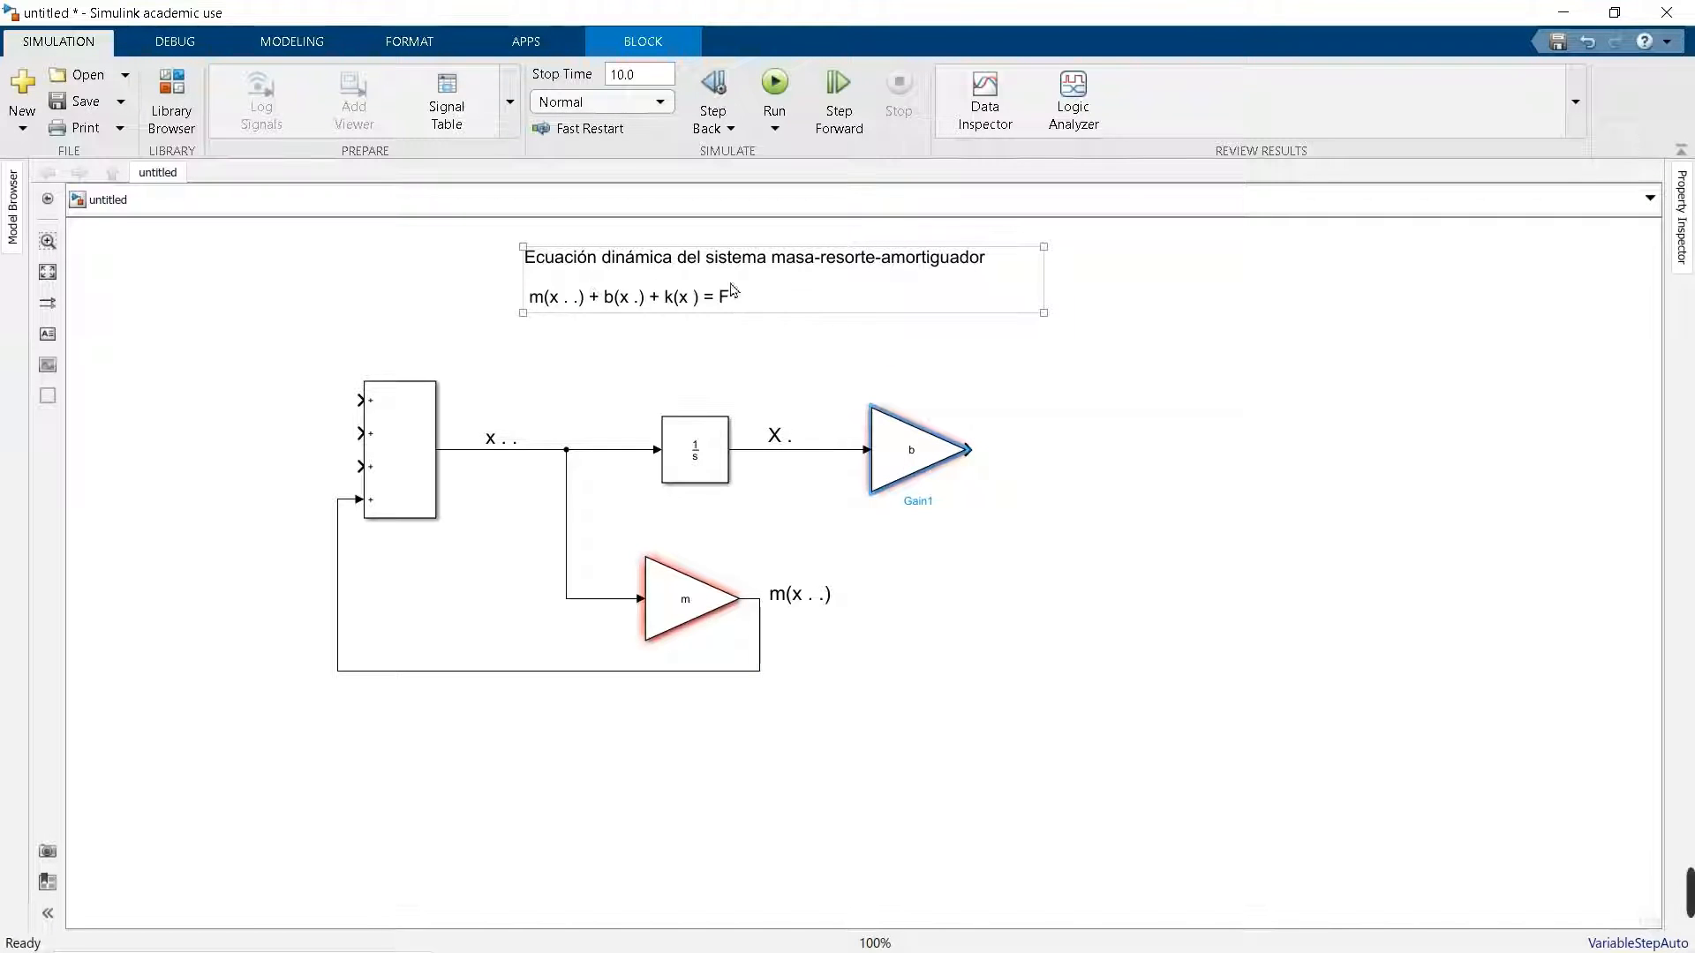
- Connect the "b" Gain block's output to the Add block's third input and route the feedback line around the outside of the "m" loop
{"action": "left_click", "coordinate": [982, 463]}
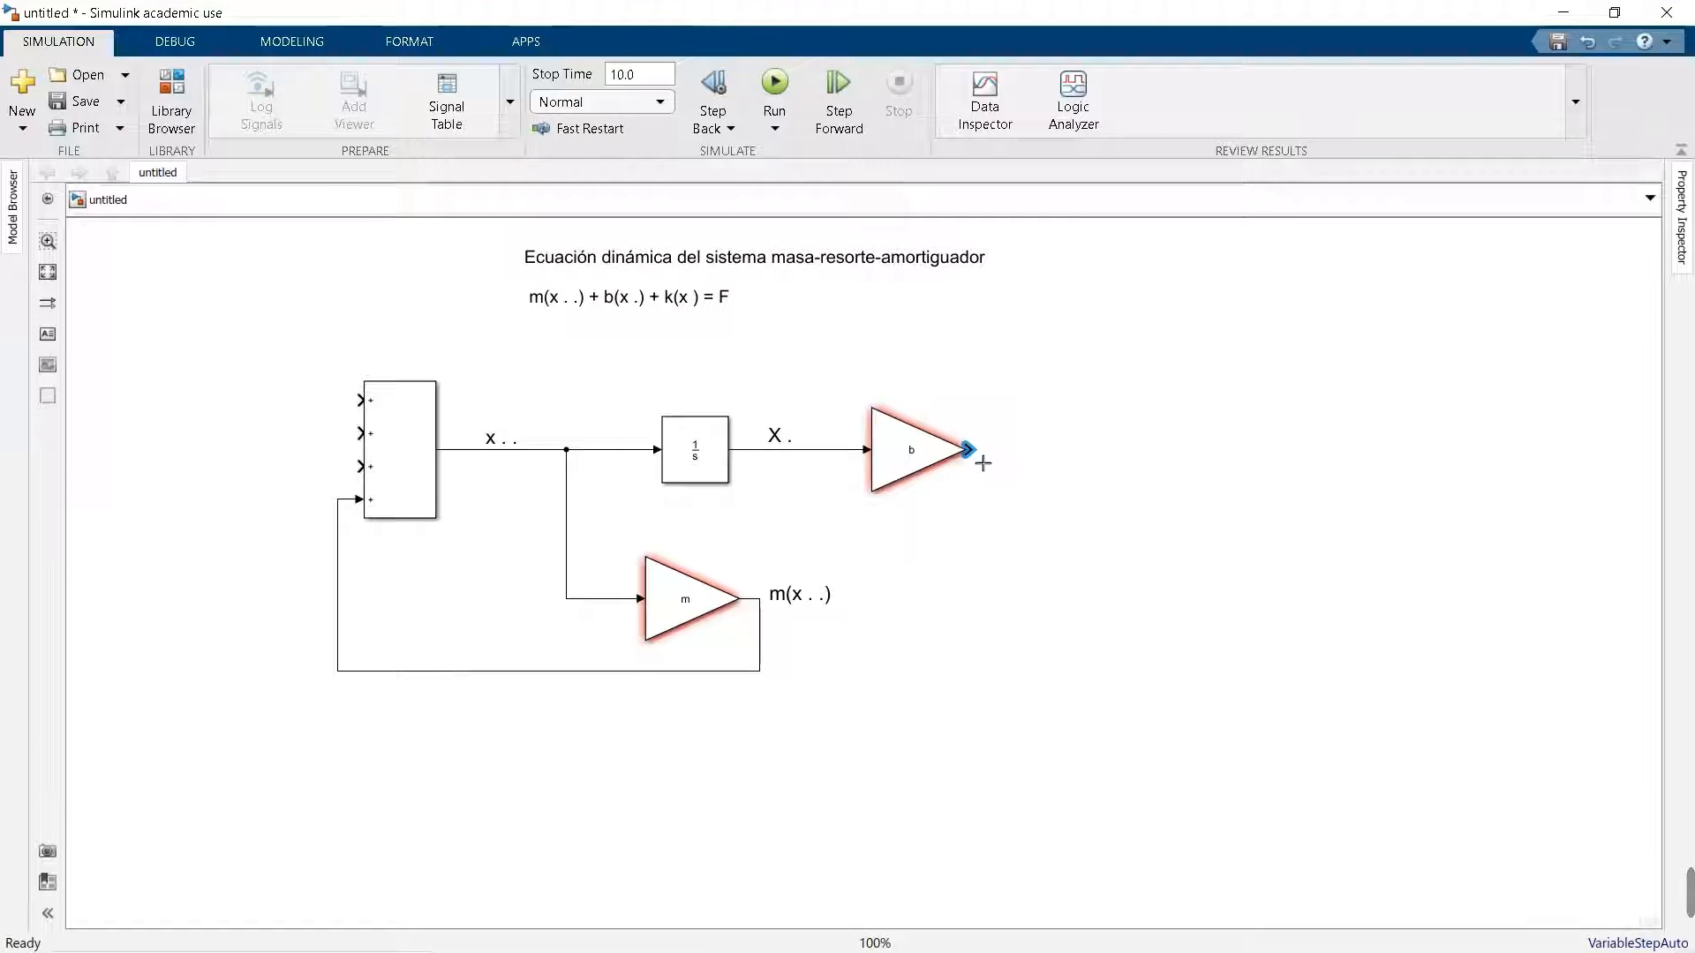
{"action": "left_click_drag", "start_coordinate": [982, 463], "coordinate": [377, 483]}
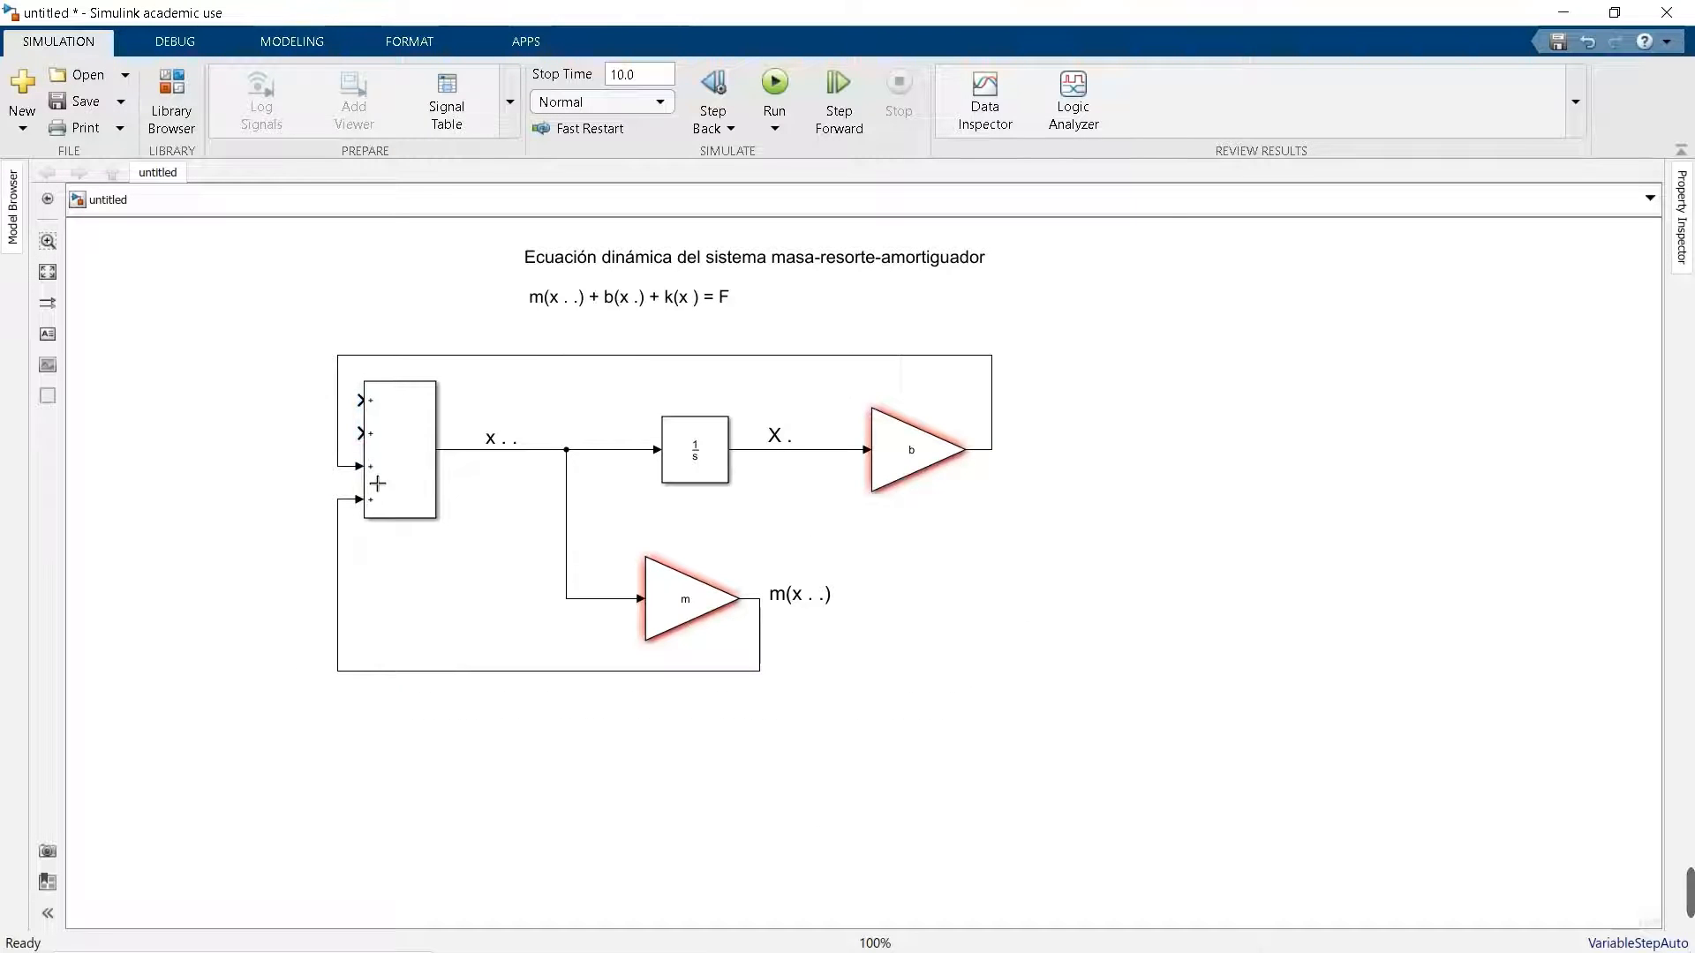
{"action": "left_click_drag", "start_coordinate": [635, 356], "coordinate": [552, 730]}
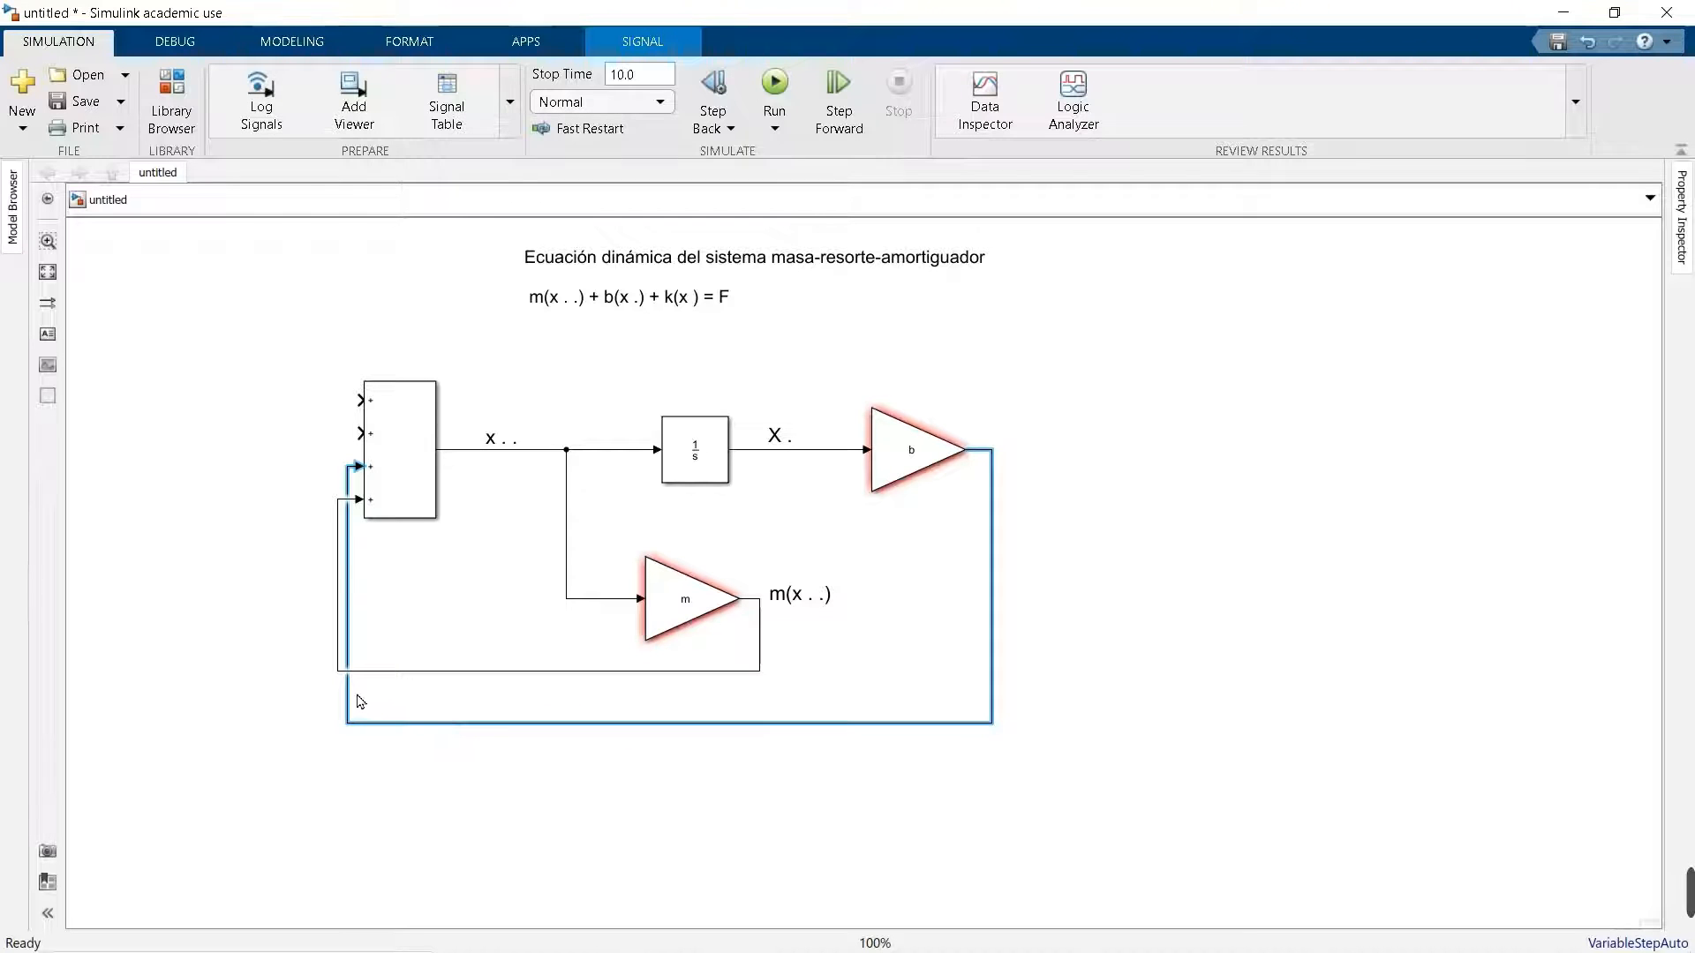
{"action": "left_click_drag", "start_coordinate": [347, 700], "coordinate": [315, 703]}
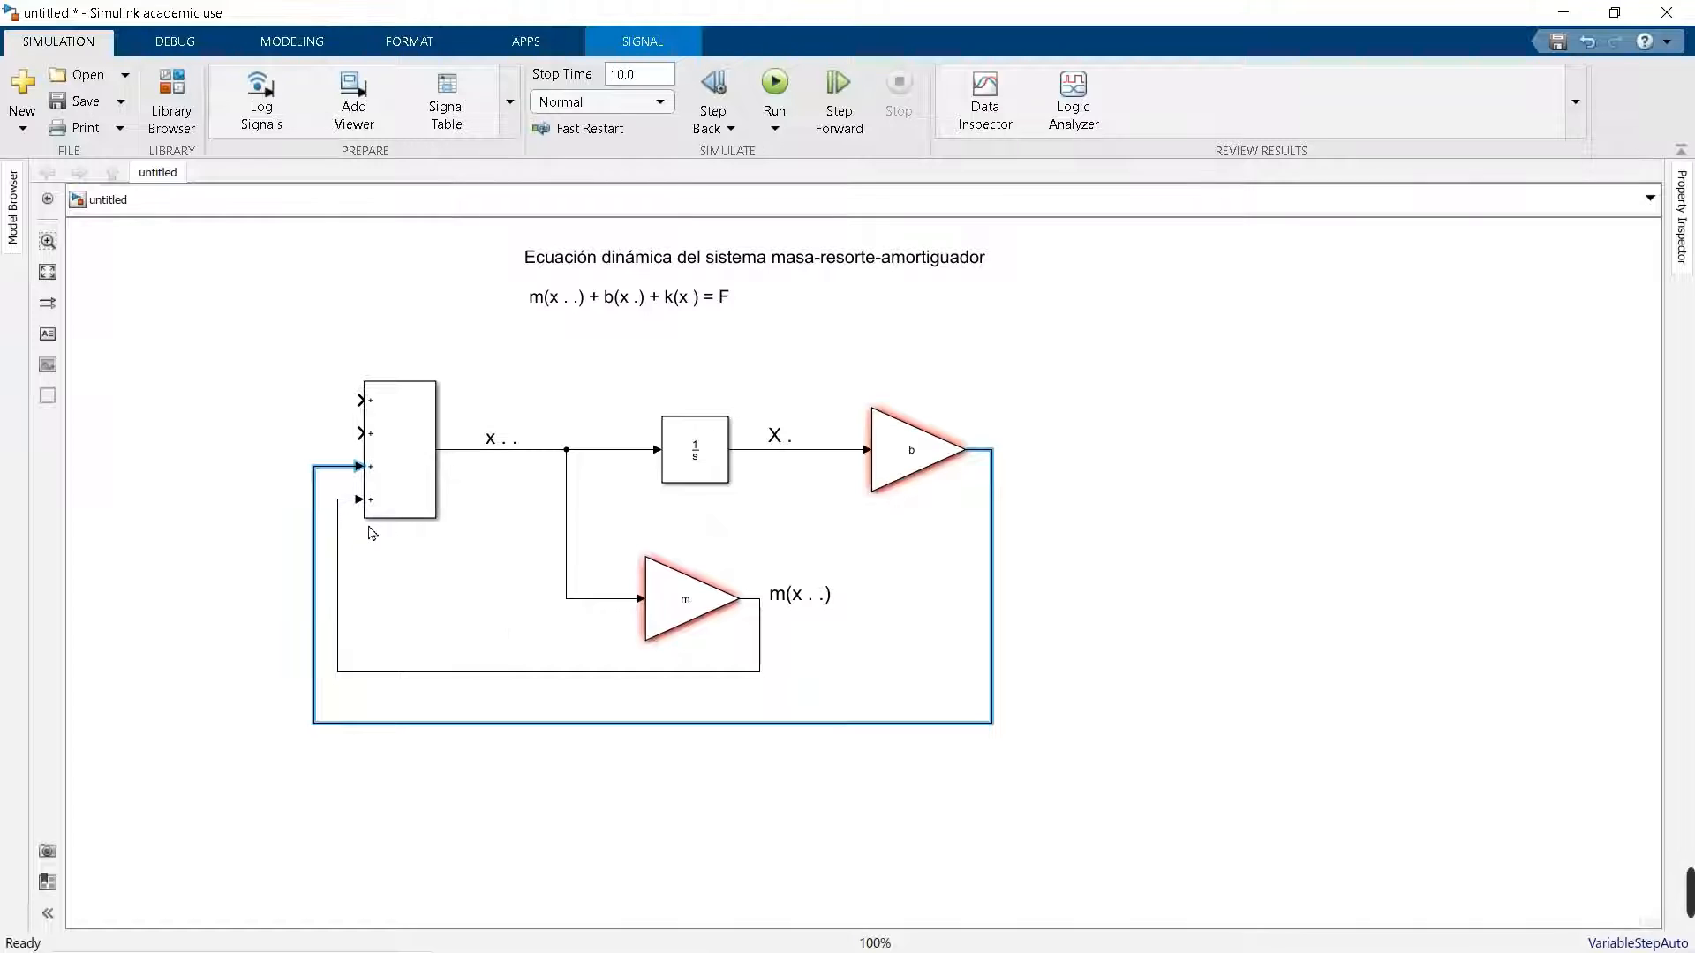
{"action": "left_click", "coordinate": [426, 411]}
{"action": "left_click", "coordinate": [700, 598]}
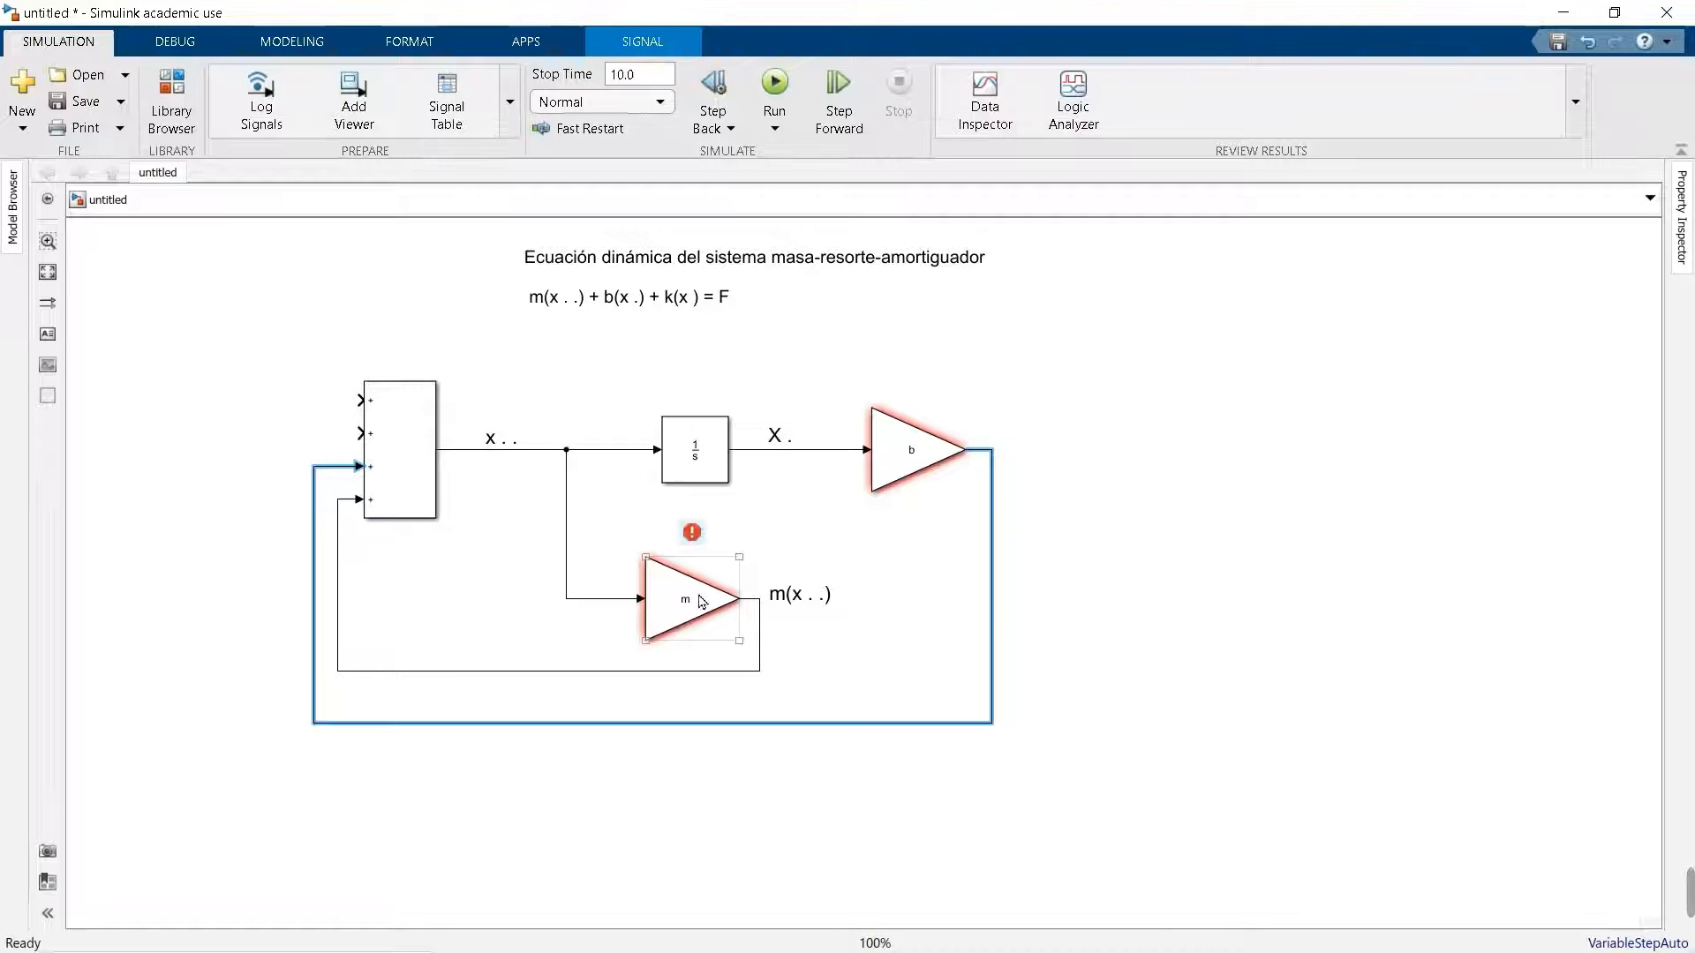
{"action": "left_click", "coordinate": [799, 618]}
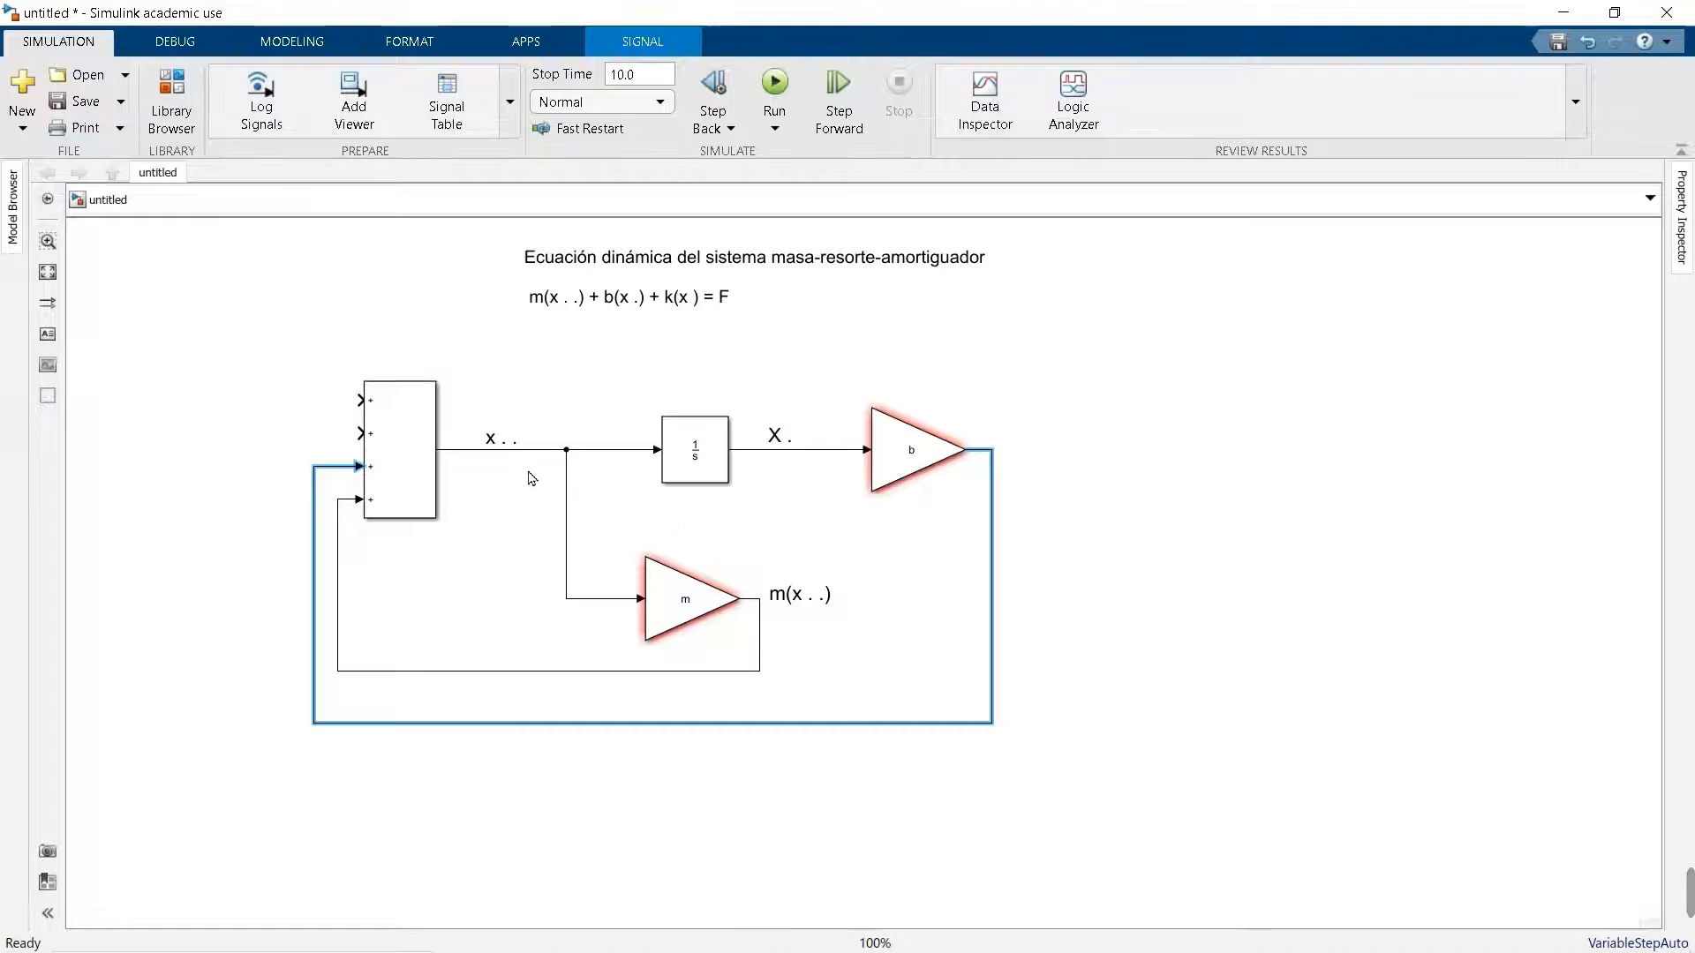
{"action": "left_click", "coordinate": [381, 514]}
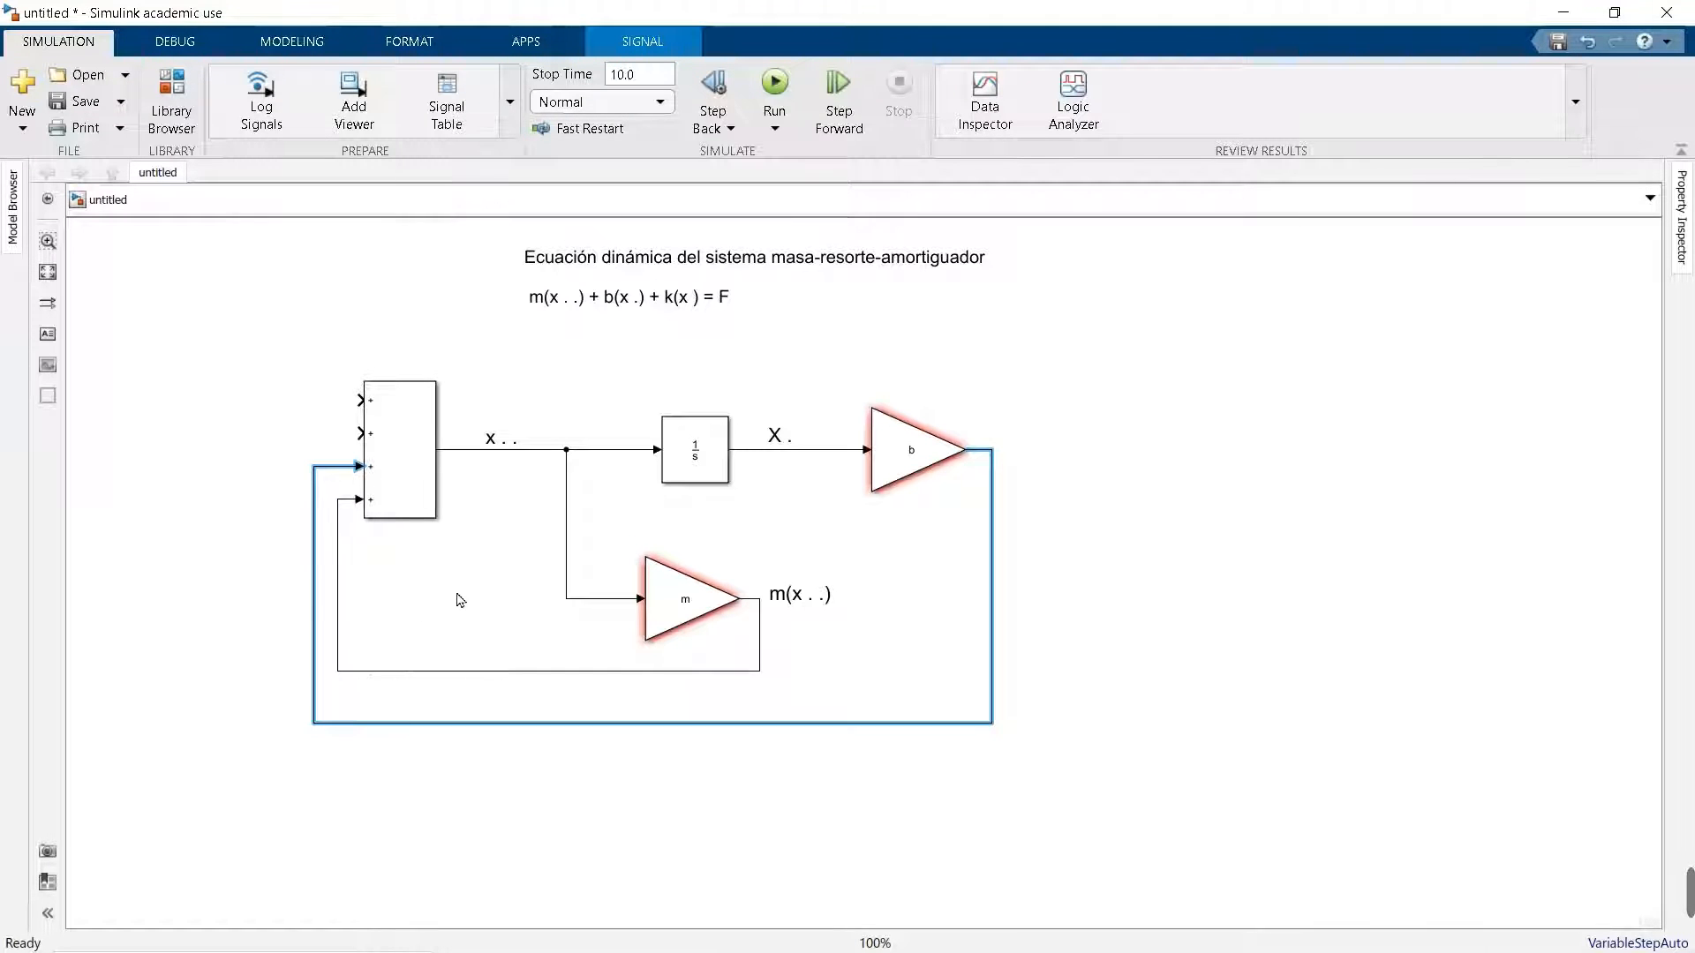
- Shift both feedback lines up beneath the "m" Gain block and move the "b" Gain block down and to the right
{"action": "mouse_move", "coordinate": [508, 672]}
{"action": "left_mouse_down"}
{"action": "mouse_move", "coordinate": [506, 690]}
{"action": "mouse_move", "coordinate": [503, 662]}
{"action": "left_mouse_up"}
{"action": "left_click_drag", "start_coordinate": [568, 722], "coordinate": [562, 691]}
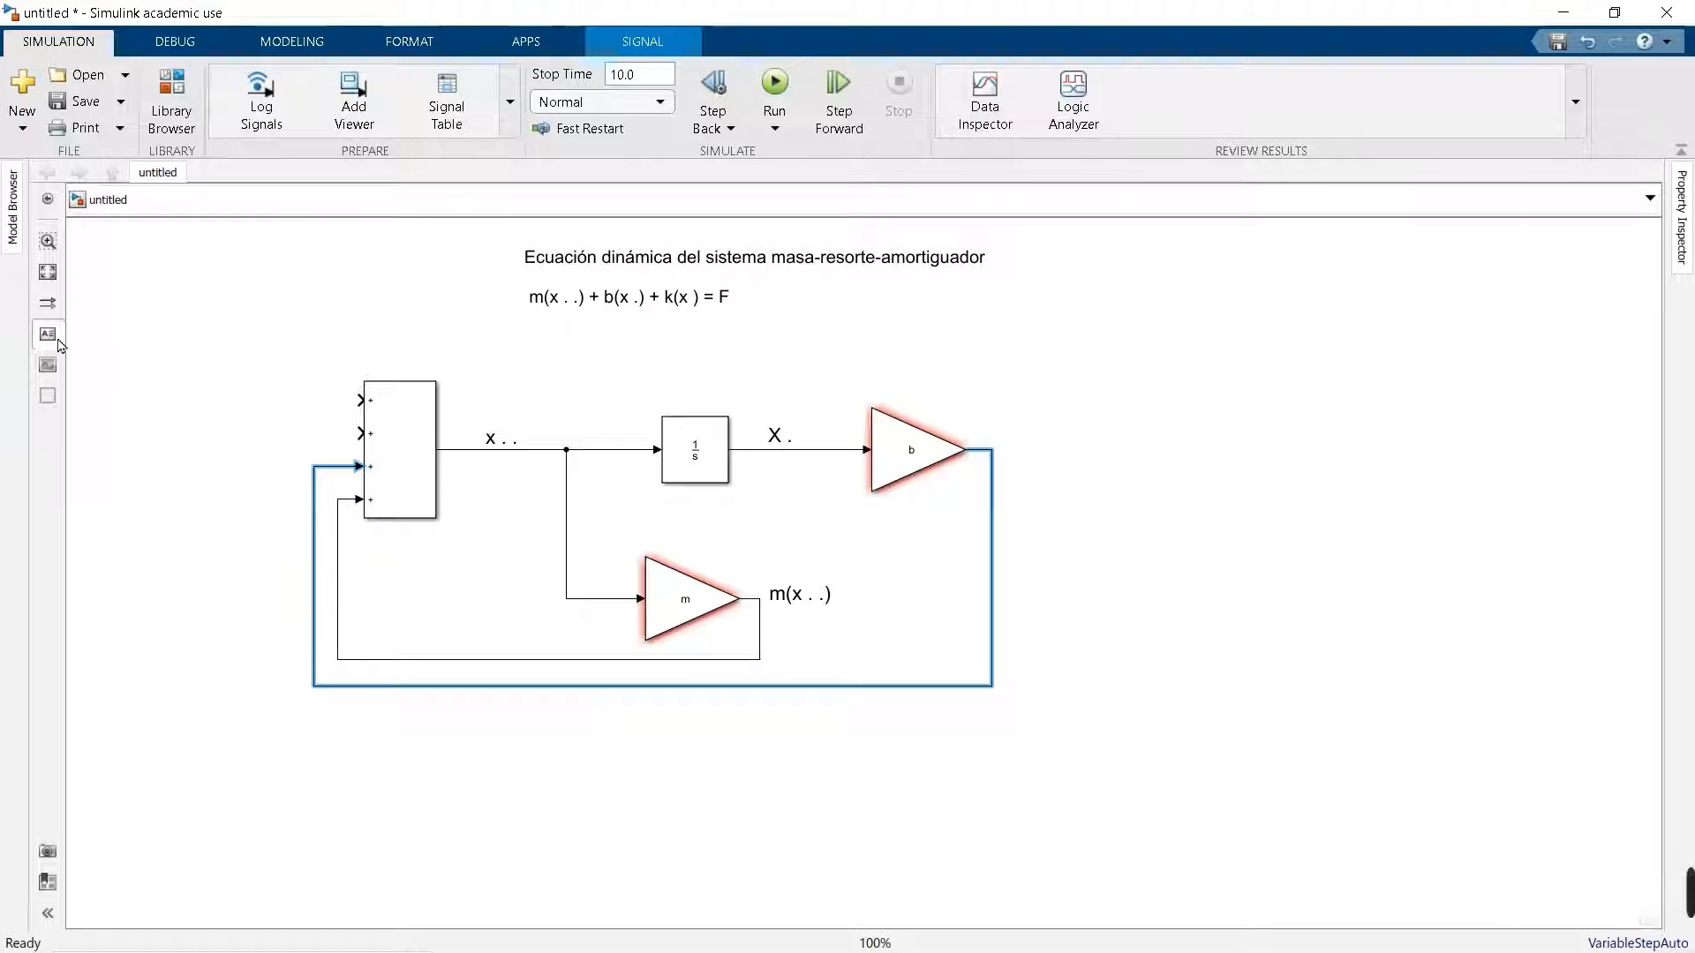
{"action": "left_click", "coordinate": [937, 455]}
{"action": "left_click_drag", "start_coordinate": [937, 455], "coordinate": [1035, 574]}
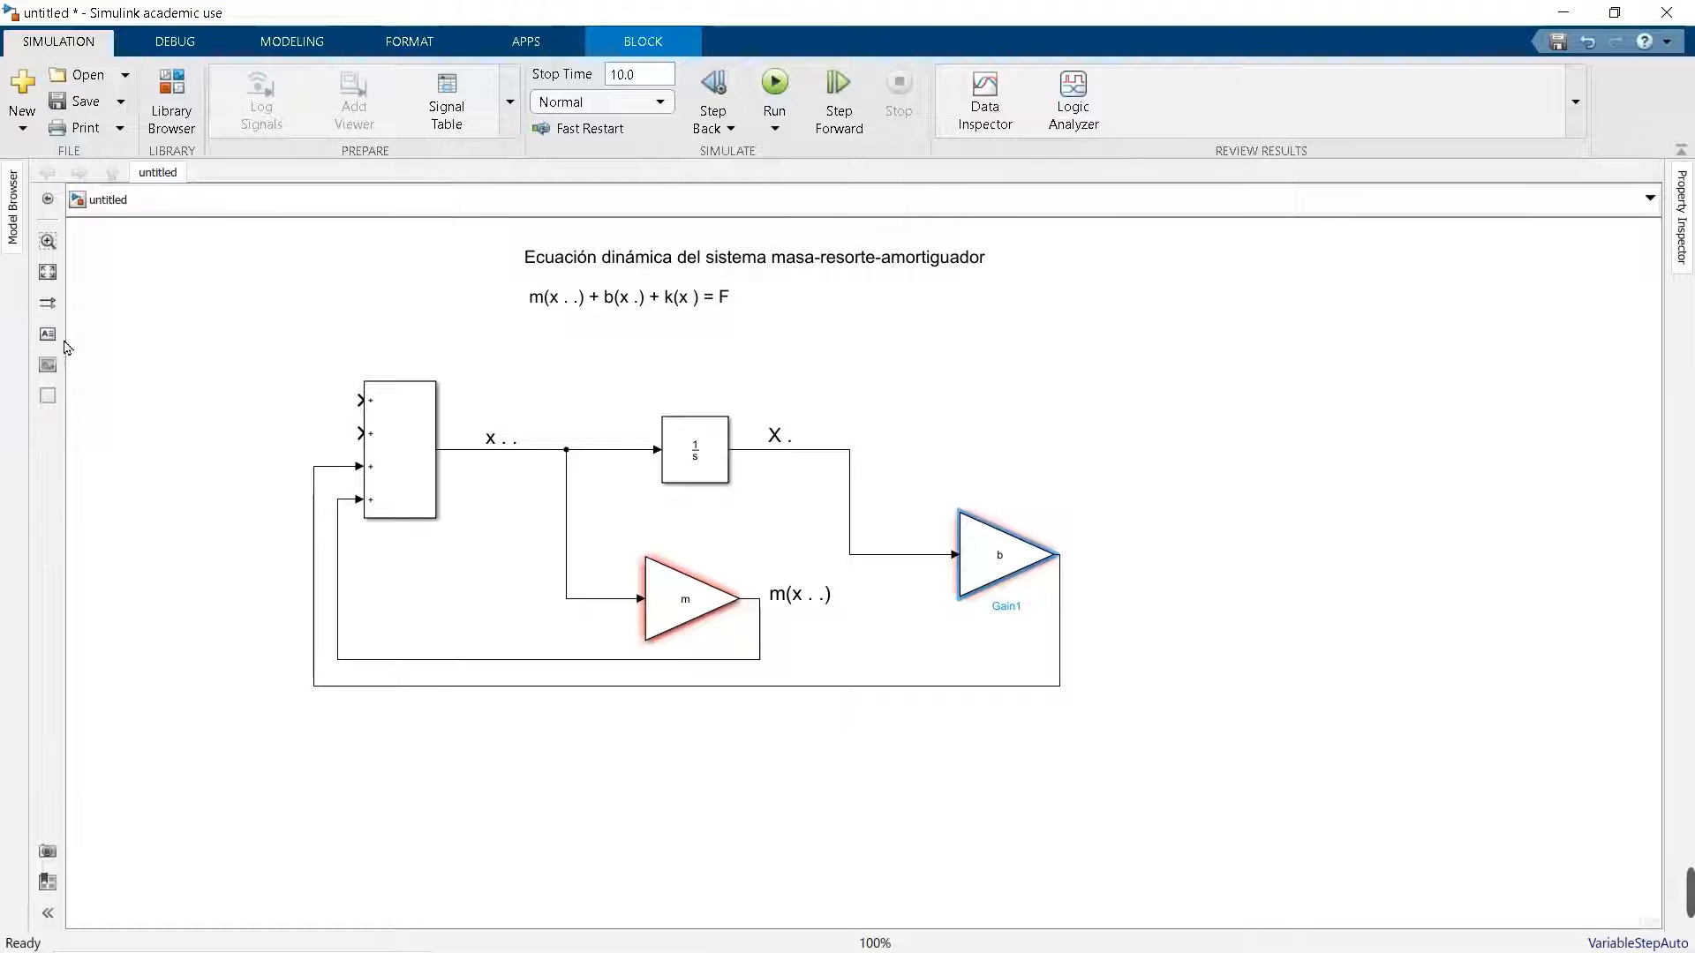
- Add a "b (x .)" annotation beside the "b" Gain block's output and set its font size to 18
{"action": "double_click", "coordinate": [1081, 561]}
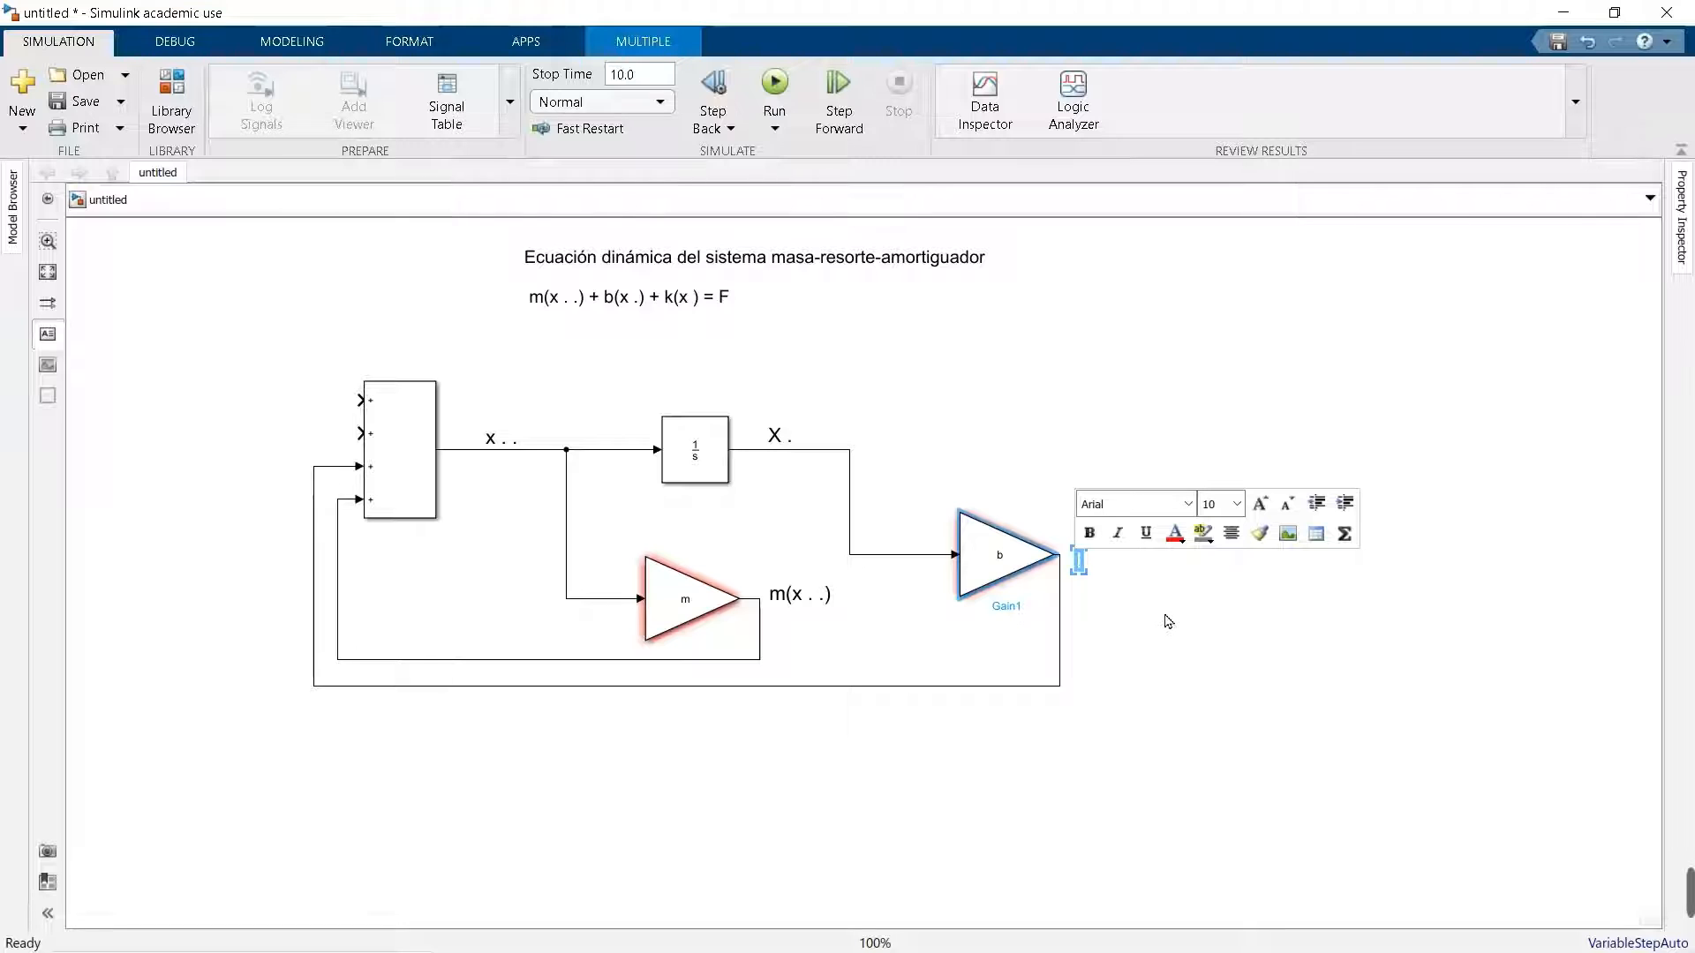
{"action": "type", "text": "b"}
{"action": "left_click", "coordinate": [978, 543]}
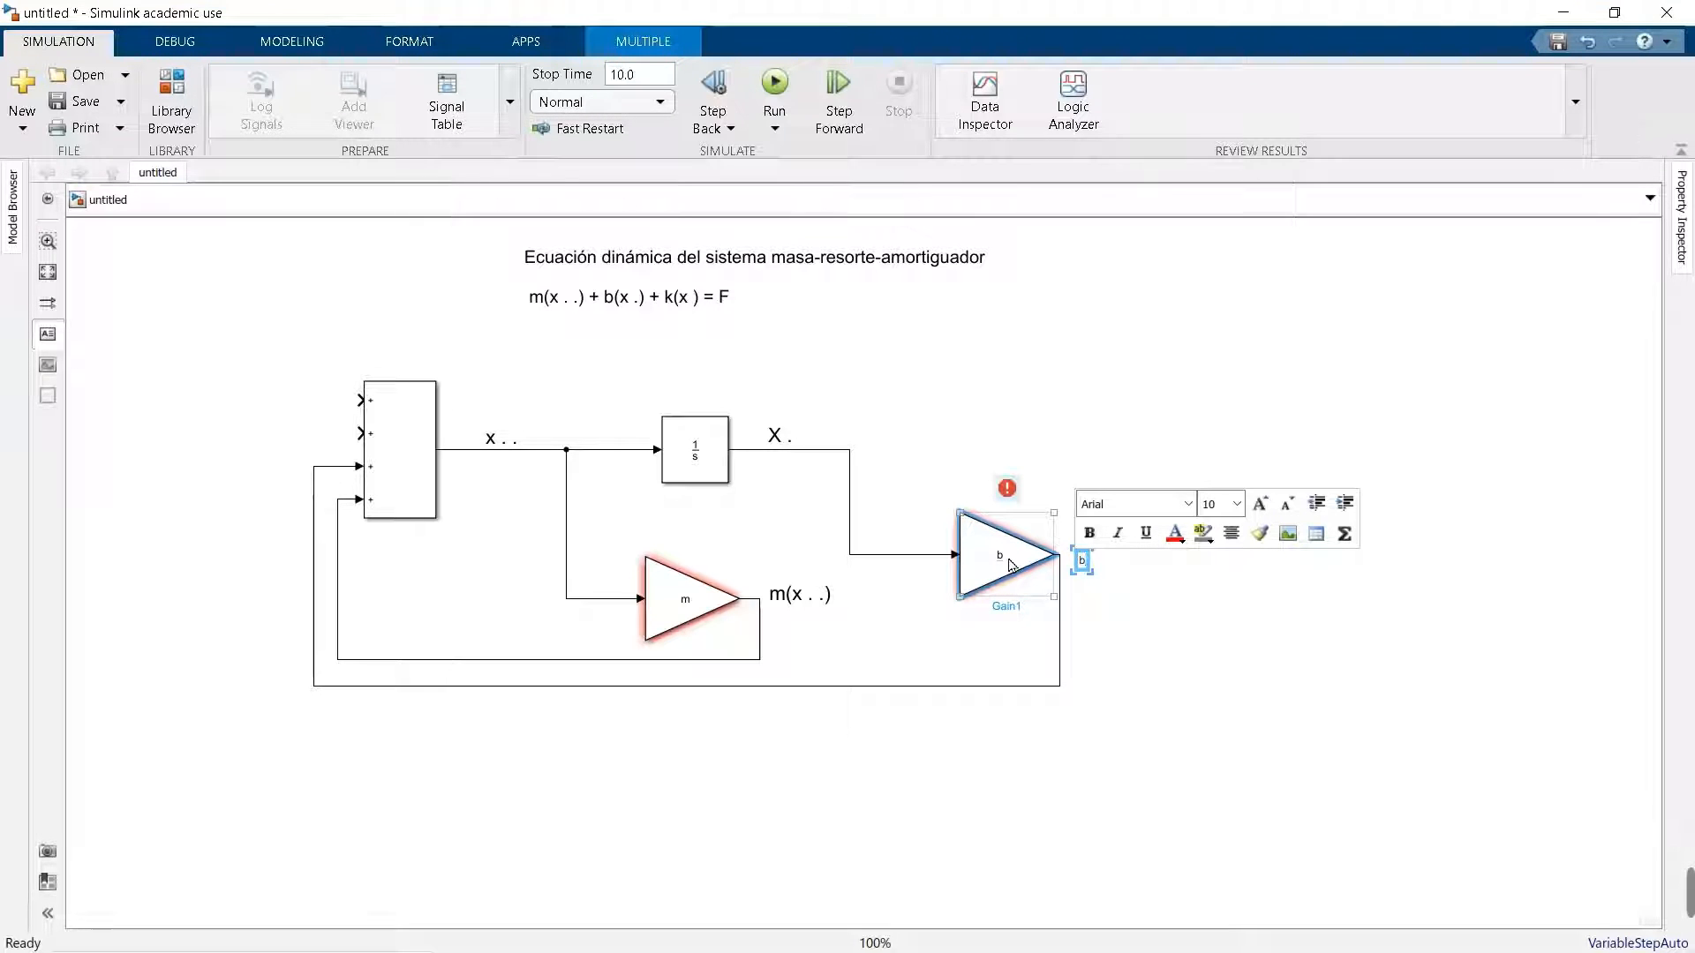
{"action": "left_click", "coordinate": [782, 439]}
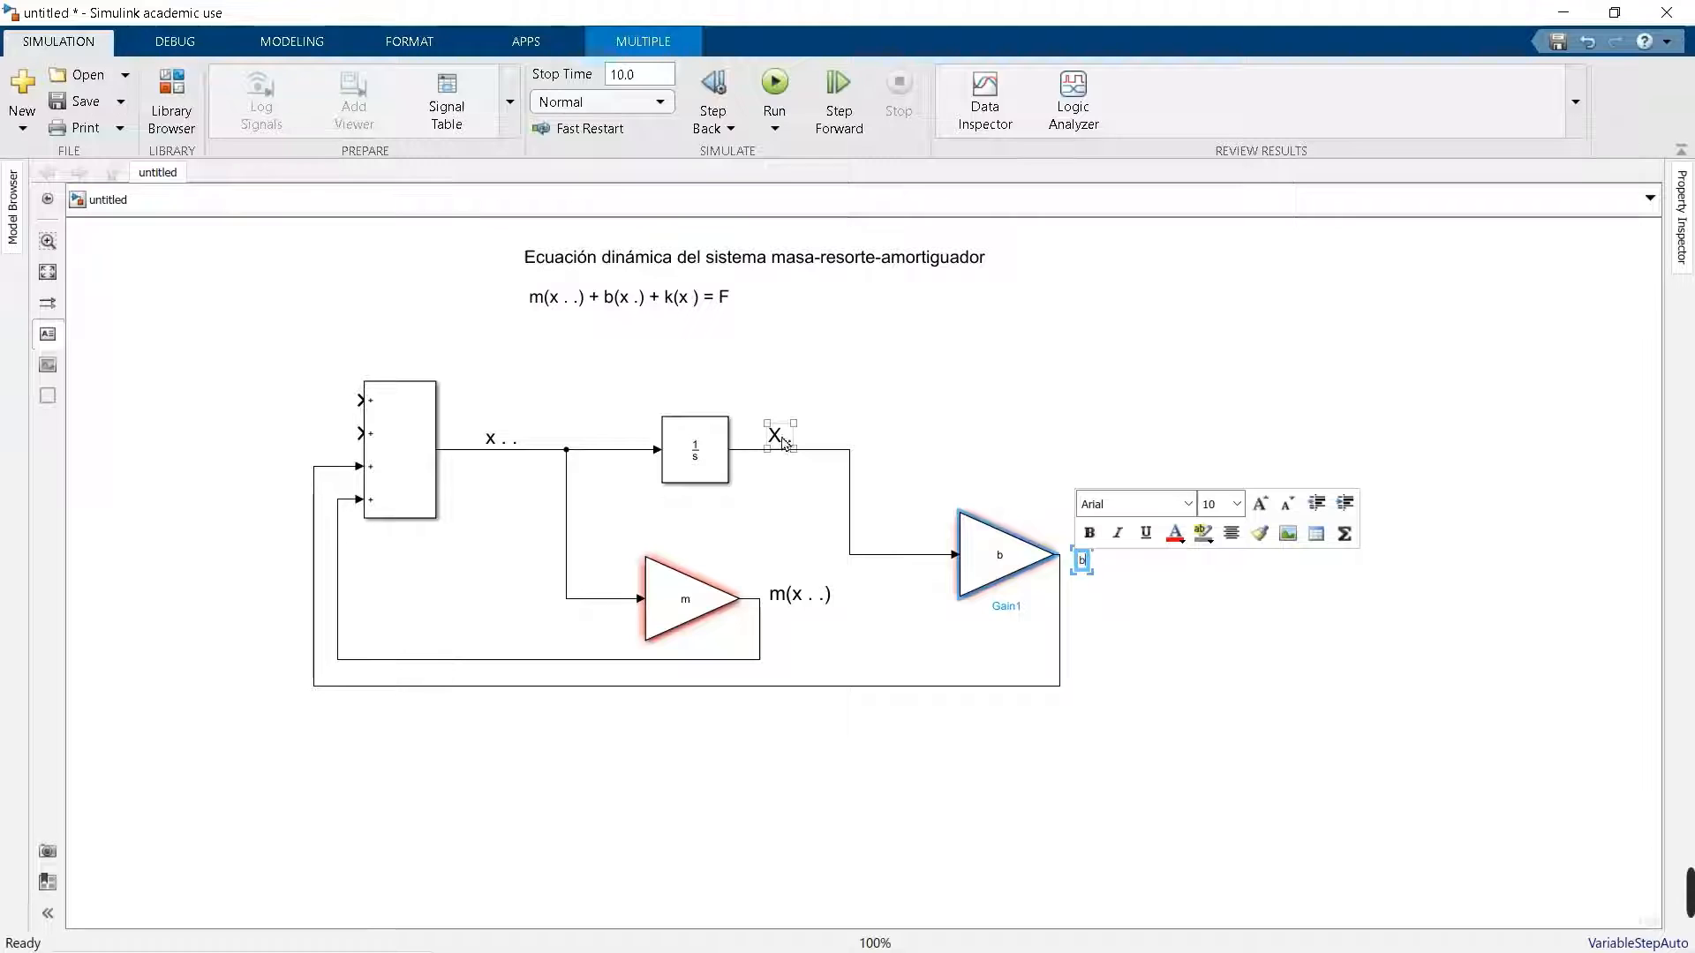
{"action": "left_click", "coordinate": [811, 475]}
{"action": "type", "text": "b (x)."}
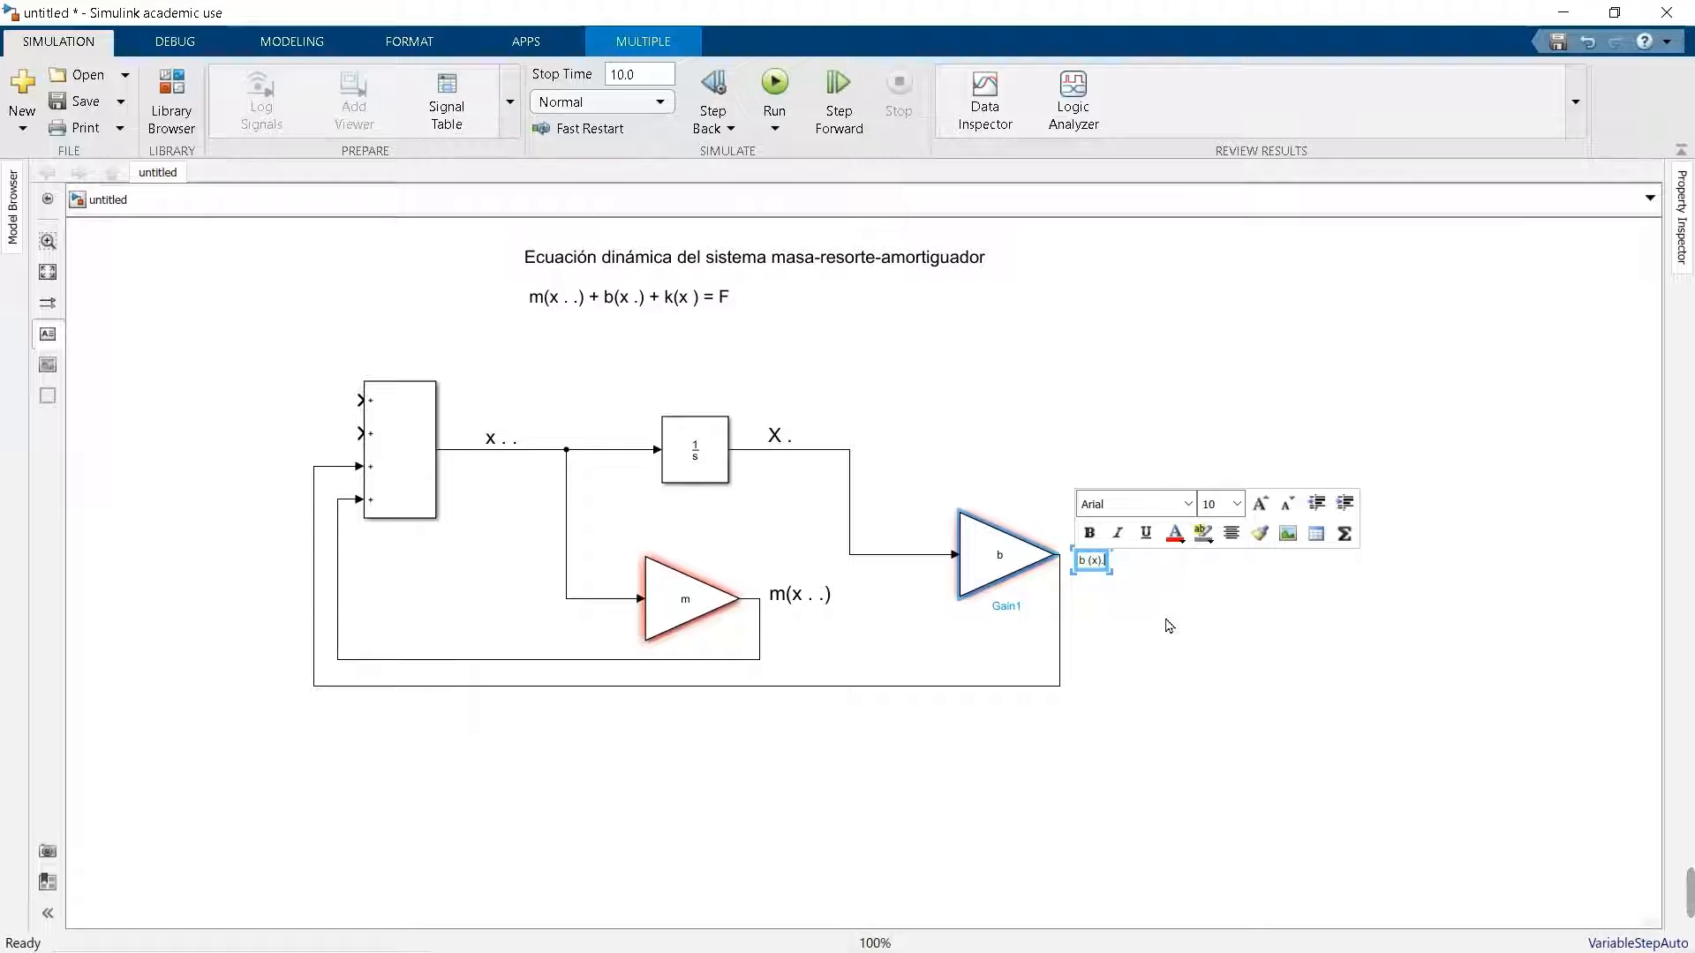
{"action": "key", "text": "BackSpace"}
{"action": "type", "text": "."}
{"action": "key", "text": "shift+Left"}
{"action": "key", "text": "shift+Left"}
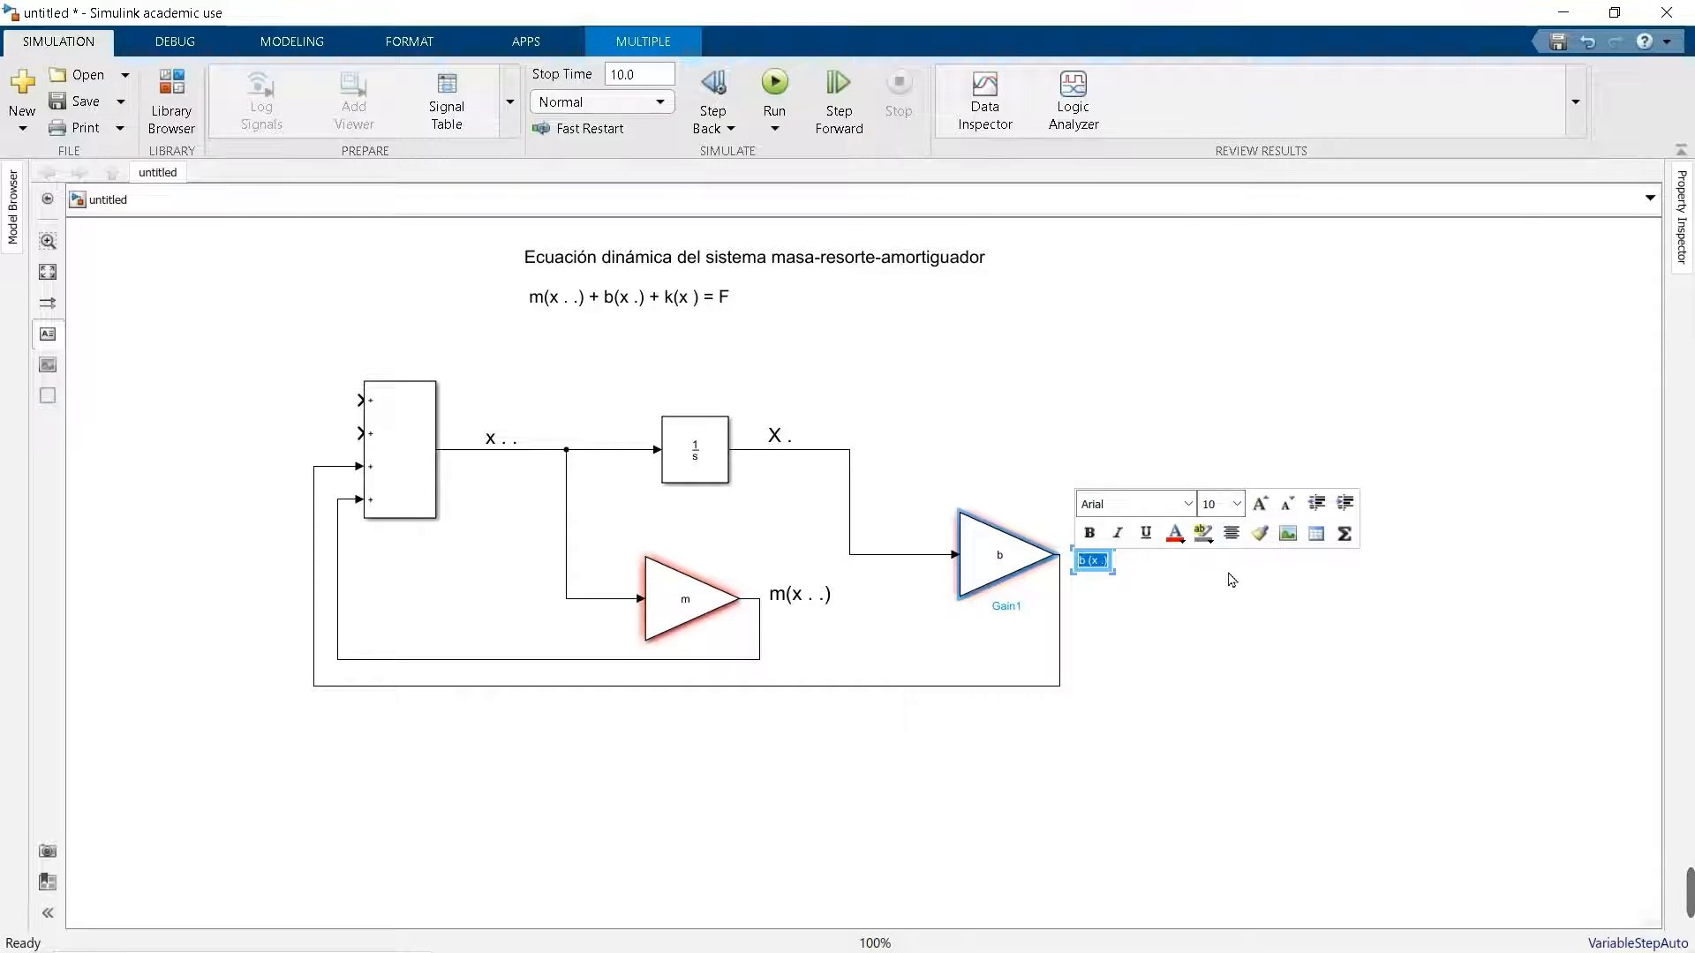
{"action": "left_click", "coordinate": [1236, 505]}
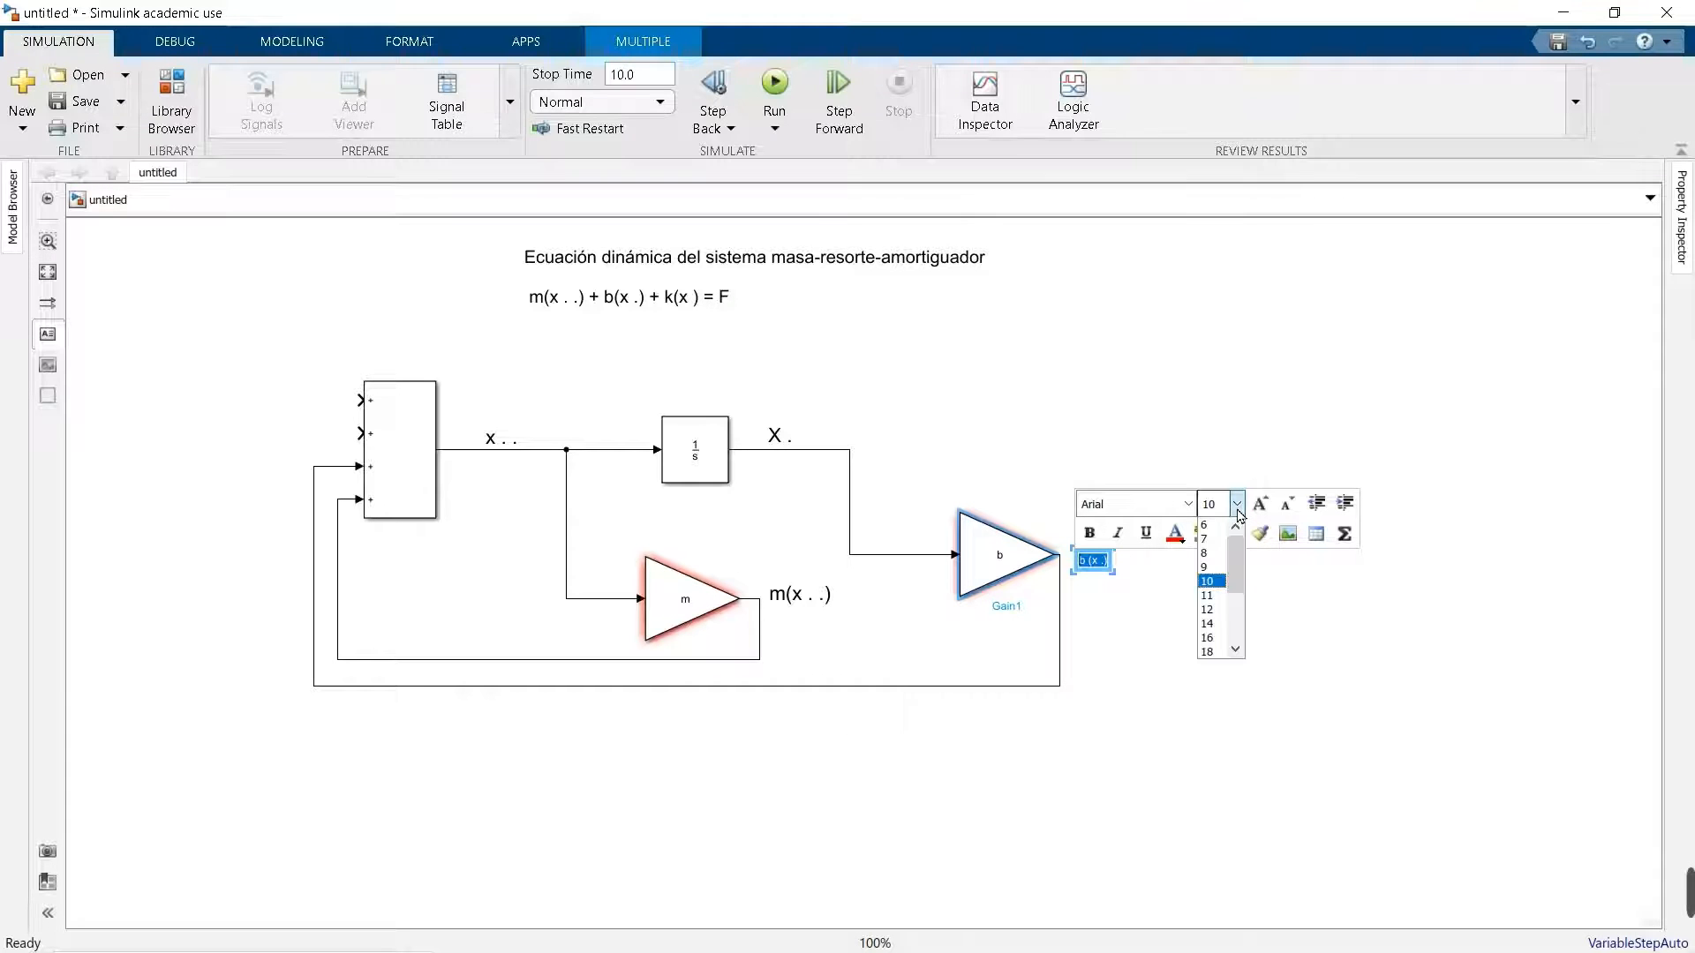
{"action": "left_click", "coordinate": [1207, 651]}
{"action": "left_click", "coordinate": [1157, 609]}
- Nudge the "b (x .)" annotation up until it is level with the "b" Gain block's output port
{"action": "left_click", "coordinate": [1121, 569]}
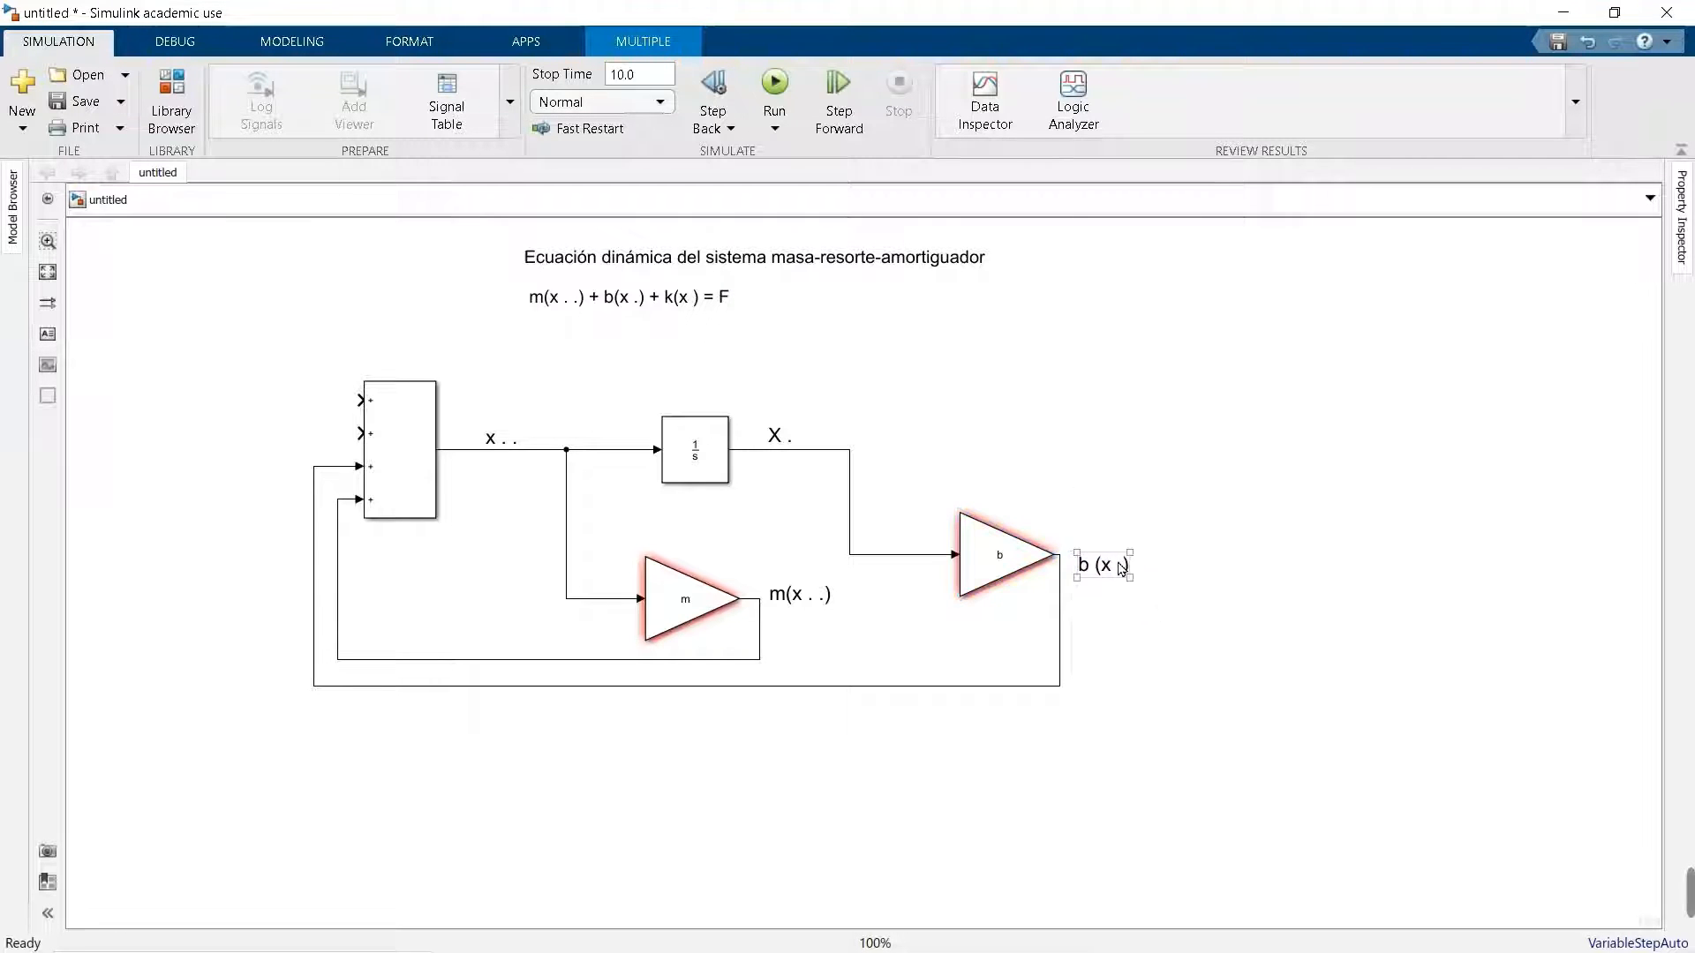
{"action": "double_click", "coordinate": [1121, 569]}
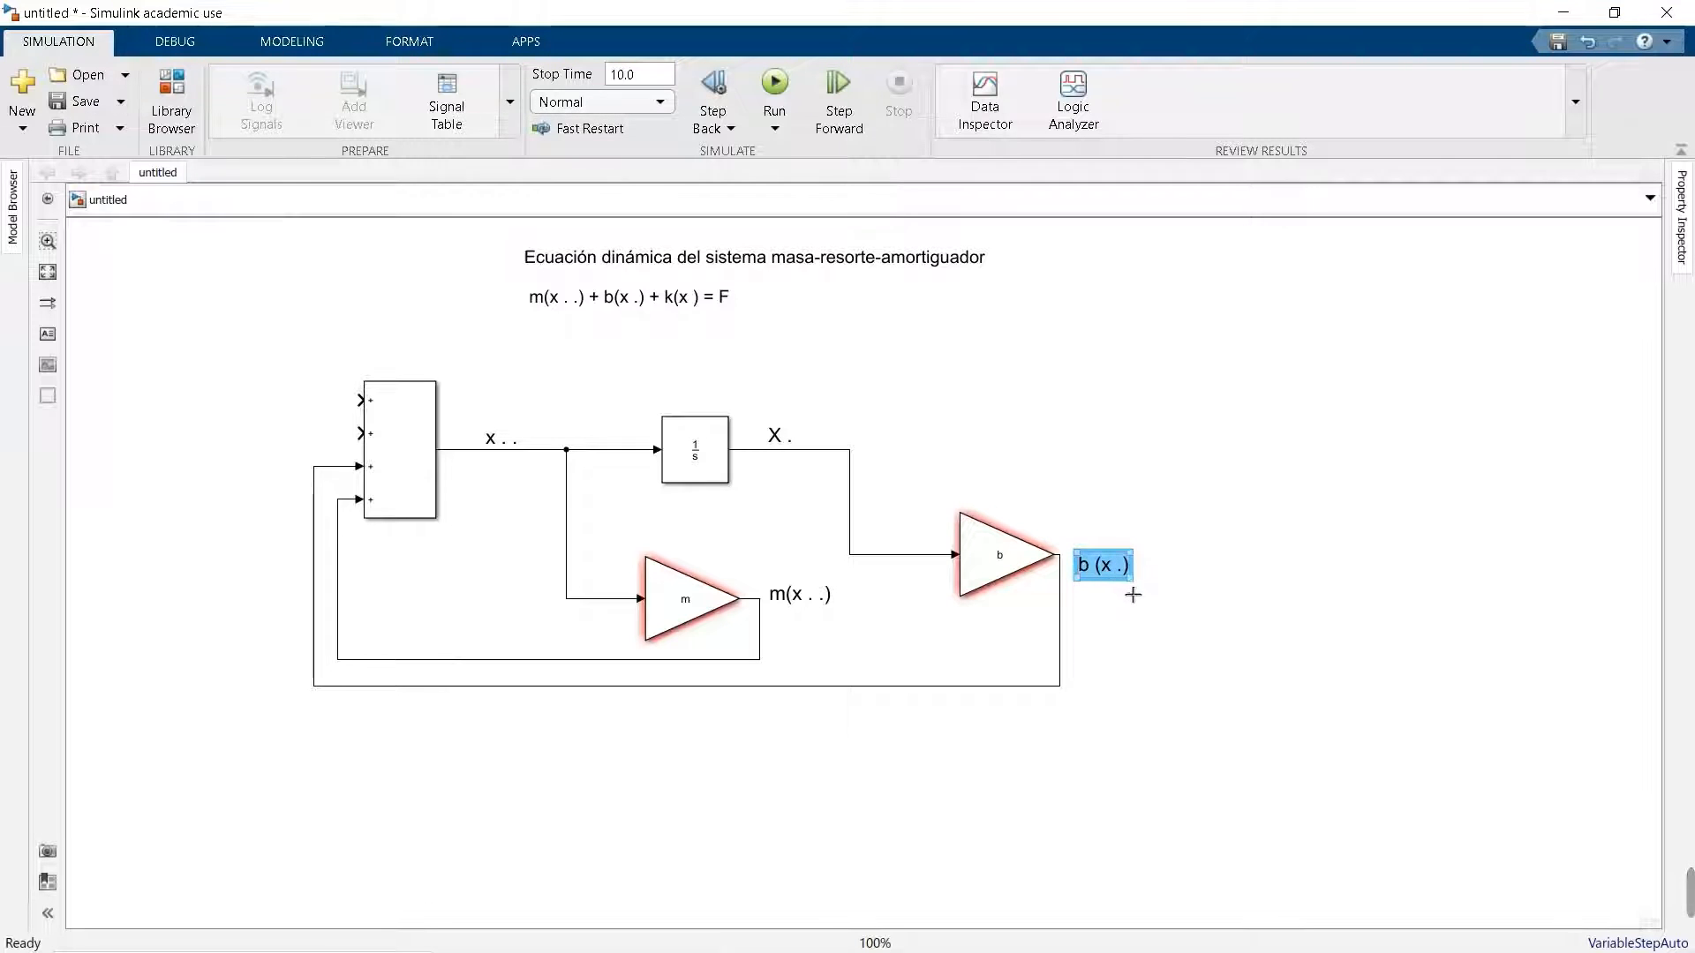
{"action": "key", "text": "Up"}
{"action": "key", "text": "Up"}
{"action": "key", "text": "Up"}
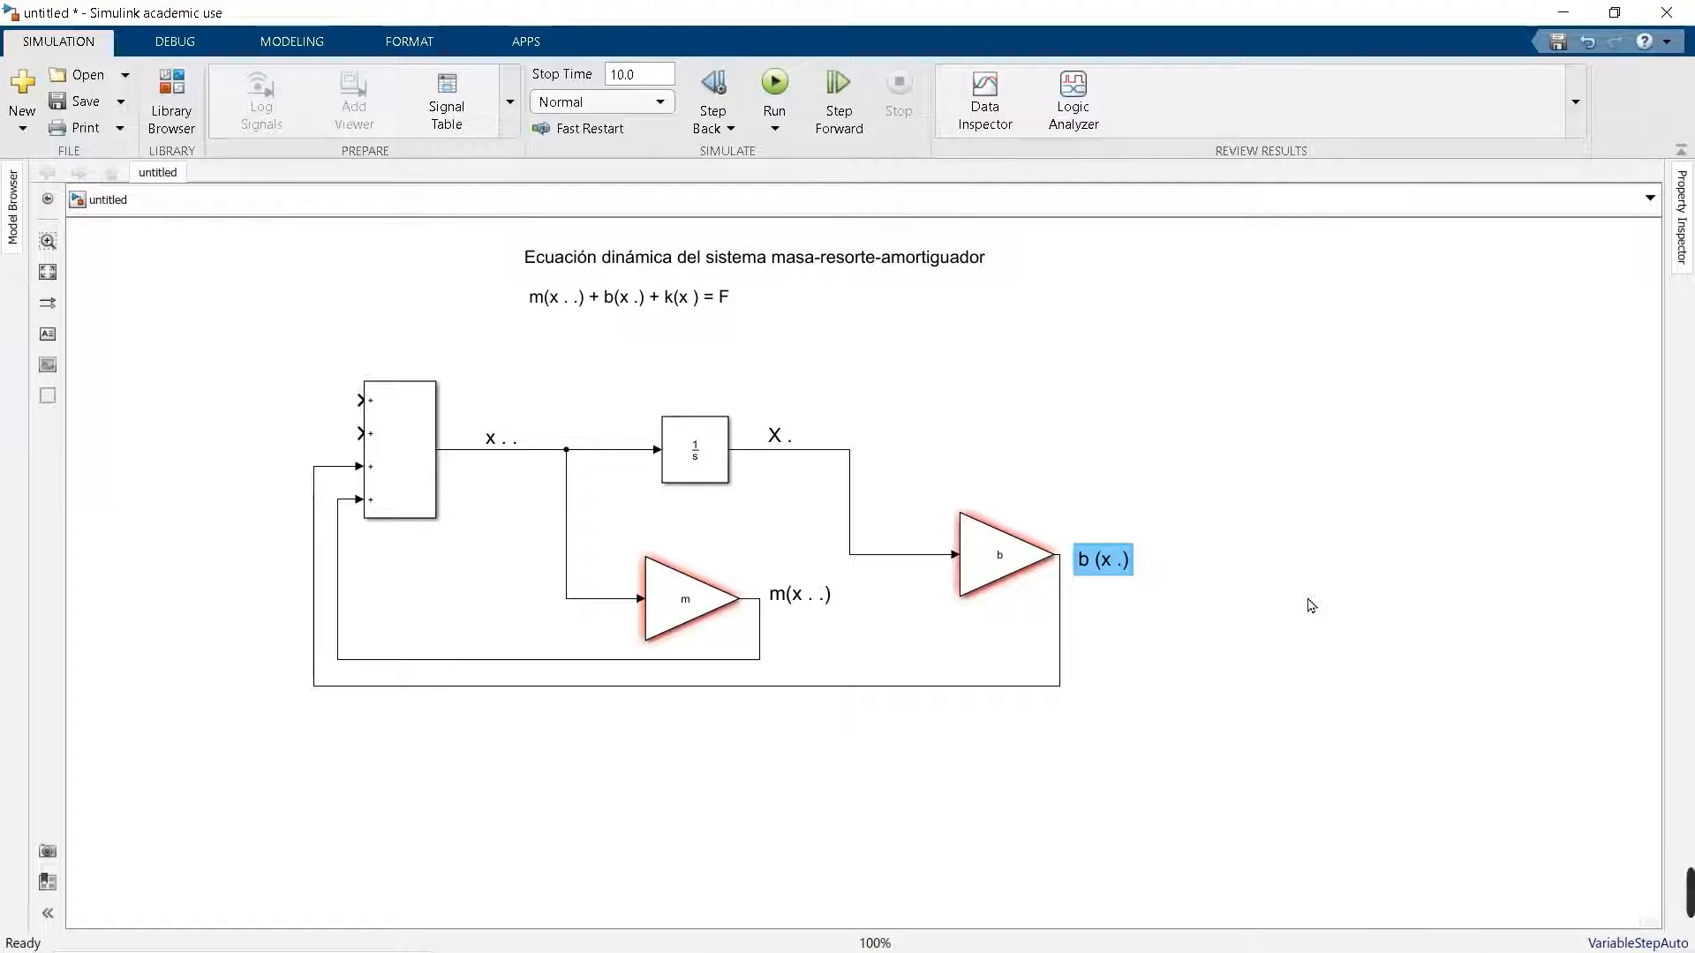
{"action": "key", "text": "Left"}
{"action": "key", "text": "Right"}
{"action": "key", "text": "Down"}
{"action": "key", "text": "Down"}
{"action": "key", "text": "Down"}
{"action": "key", "text": "Down"}
{"action": "key", "text": "Down"}
{"action": "key", "text": "Down"}
{"action": "key", "text": "Down"}
{"action": "key", "text": "Down"}
{"action": "key", "text": "Down"}
{"action": "key", "text": "Down"}
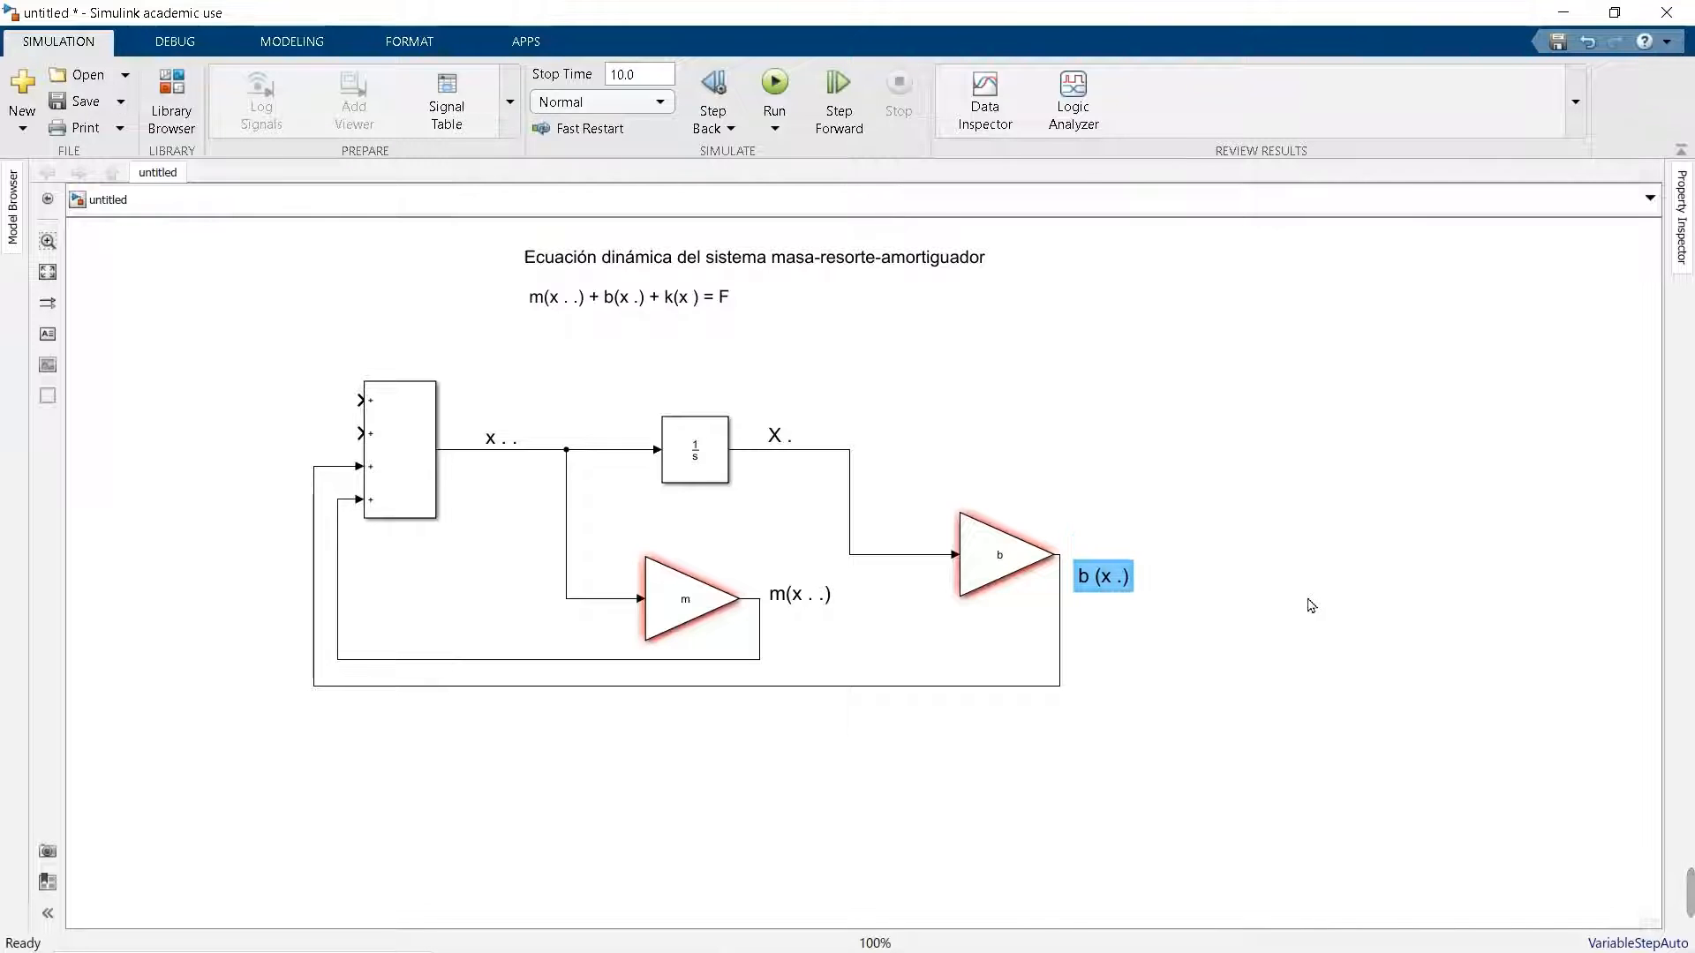
{"action": "key", "text": "Up"}
{"action": "key", "text": "Up"}
{"action": "key", "text": "Up"}
{"action": "key", "text": "Up"}
{"action": "key", "text": "Up"}
{"action": "key", "text": "Up"}
{"action": "key", "text": "Up"}
{"action": "key", "text": "Up"}
{"action": "key", "text": "Up"}
{"action": "key", "text": "Up"}
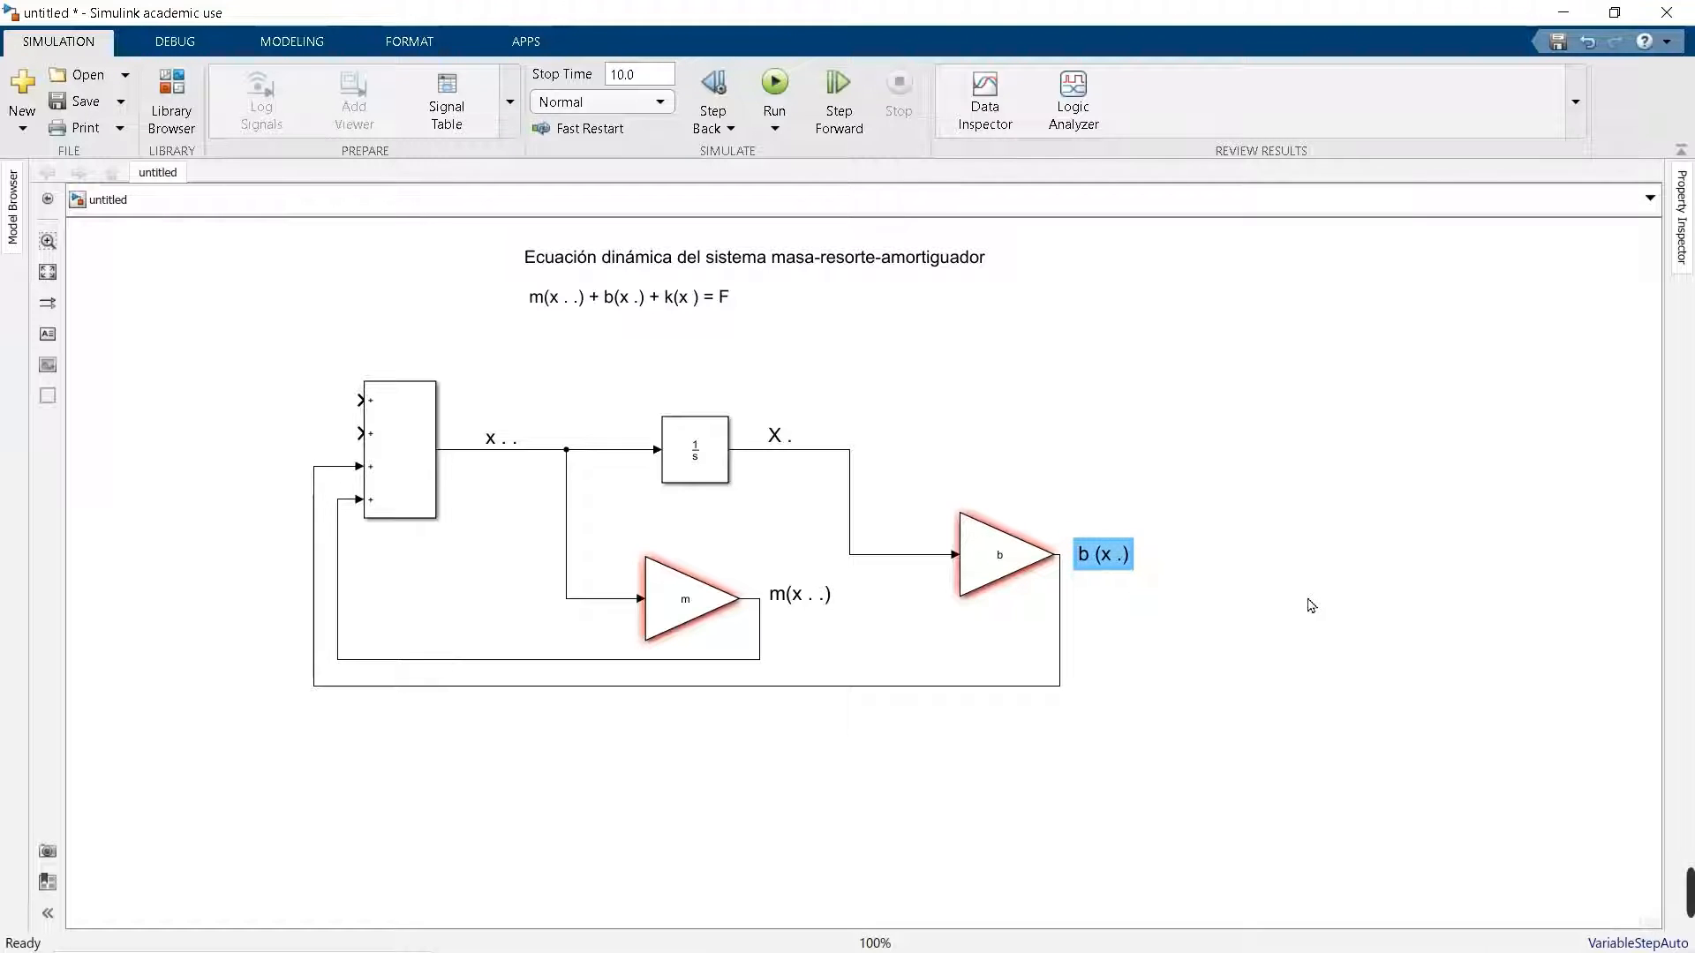
{"action": "left_click", "coordinate": [1168, 600]}
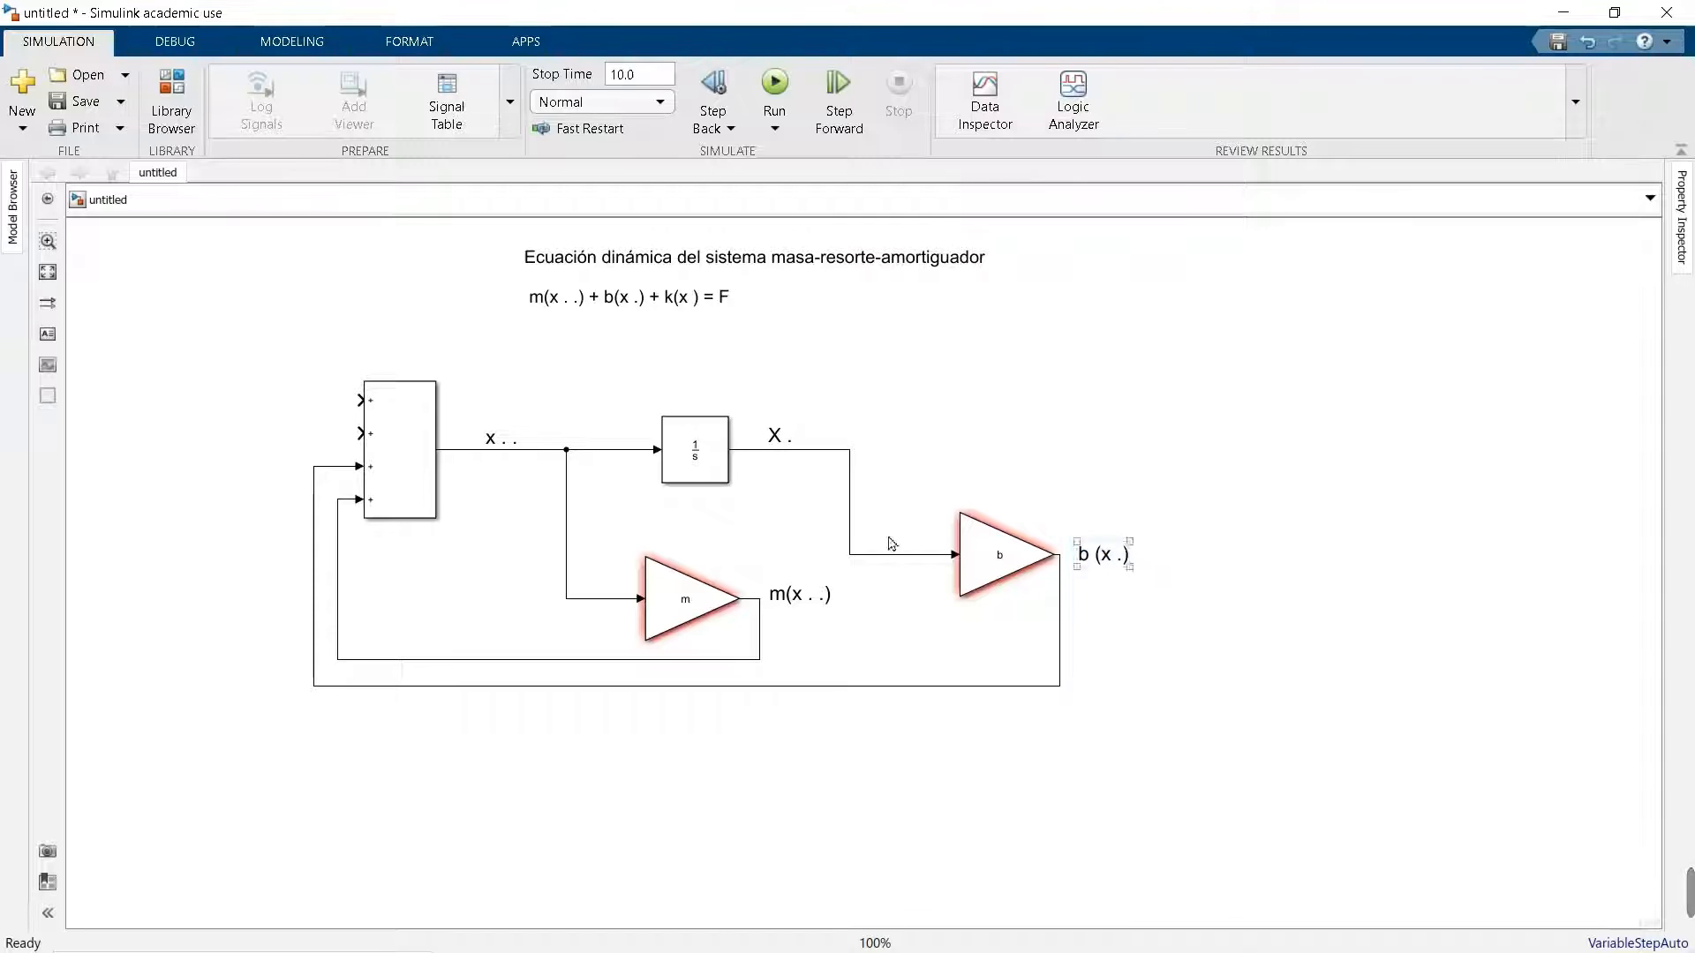
{"action": "left_click", "coordinate": [706, 300]}
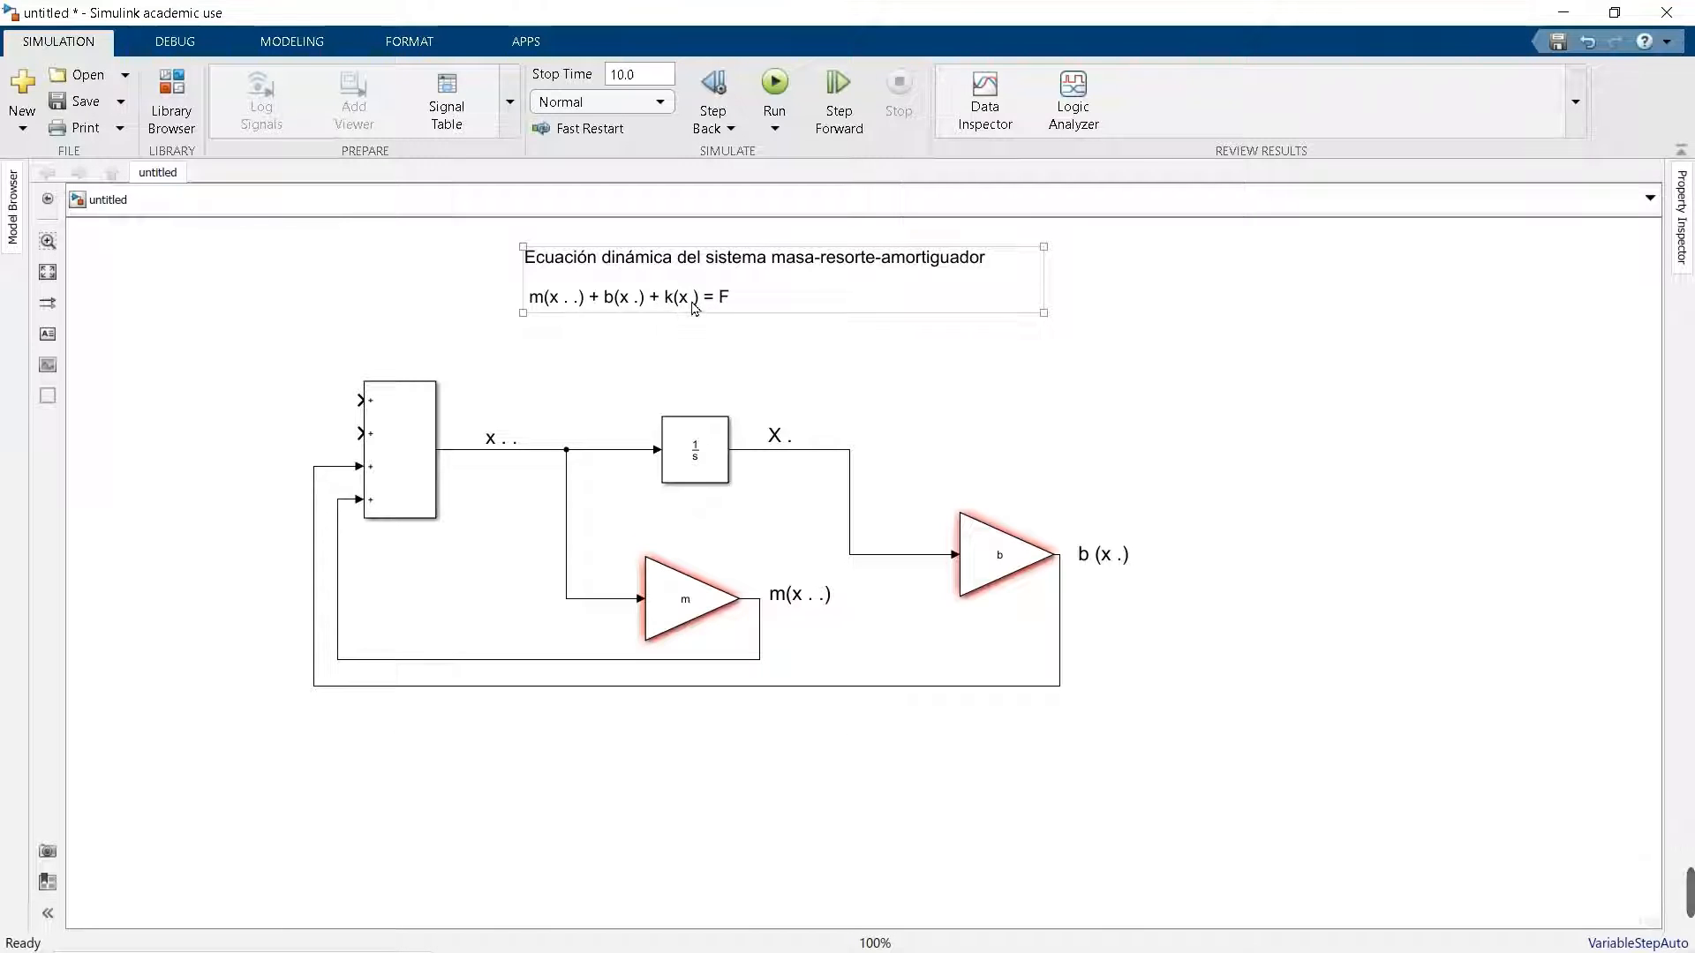
{"action": "left_click", "coordinate": [739, 504]}
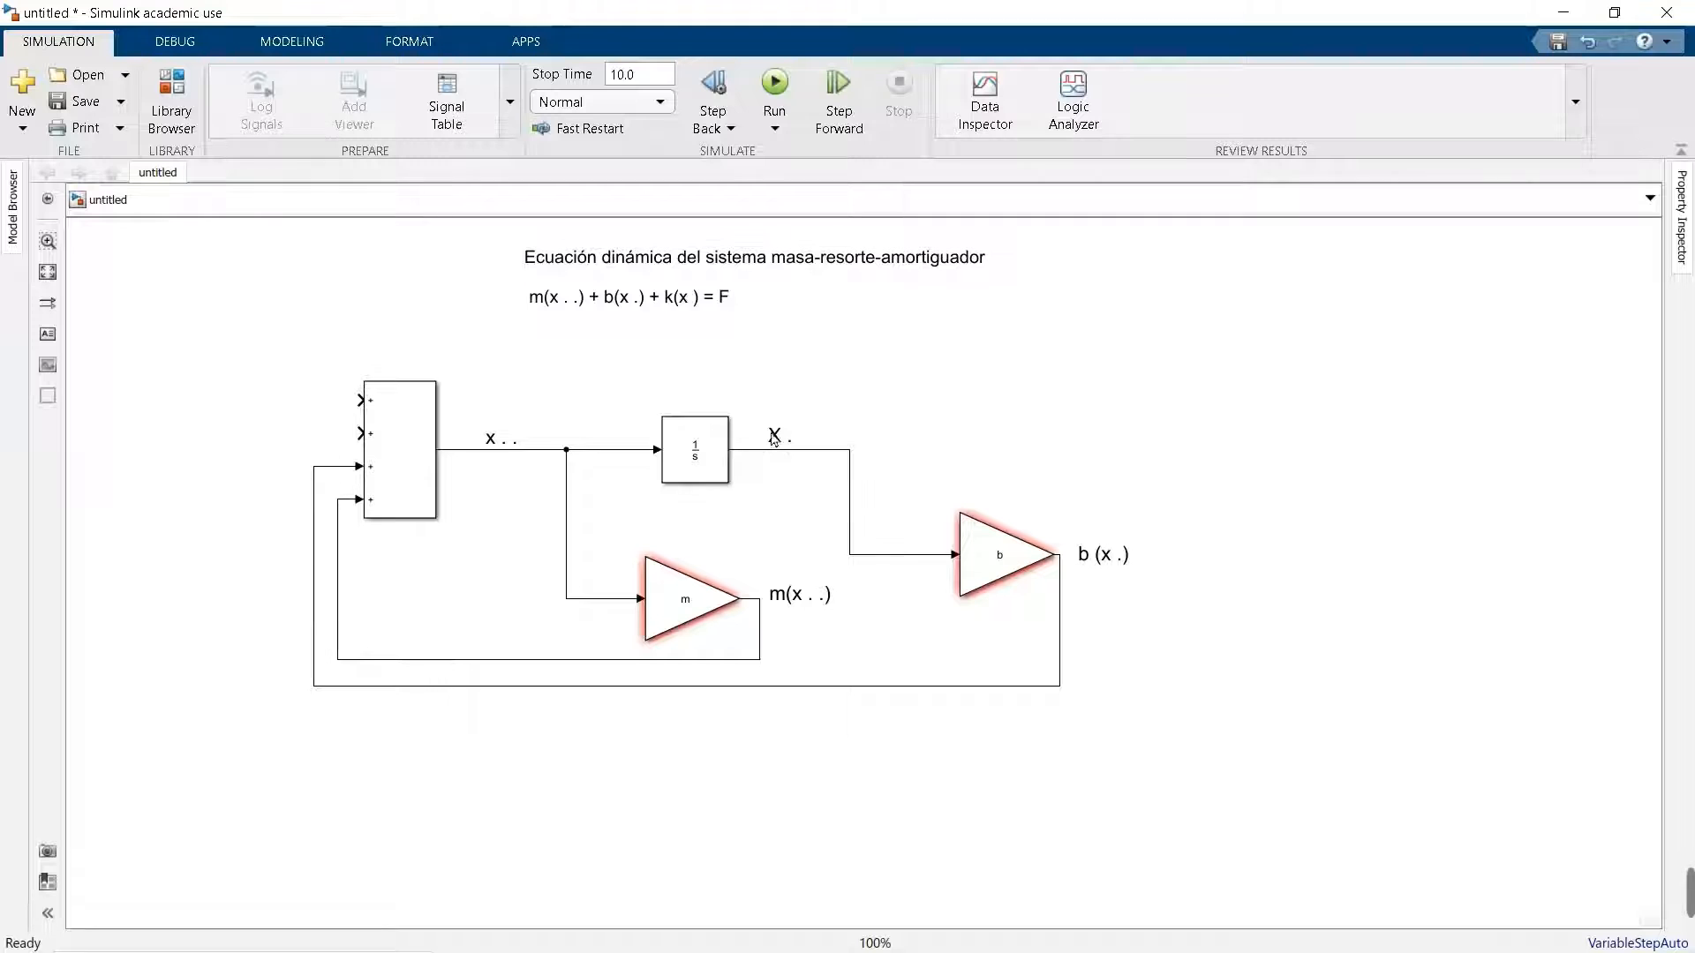
{"action": "left_click", "coordinate": [776, 439]}
{"action": "left_click", "coordinate": [818, 528]}
- Copy the Integrator to the space above the "b" Gain block and connect the copy's input to the "X ." signal line
{"action": "left_click", "coordinate": [703, 477]}
{"action": "left_click_drag", "start_coordinate": [703, 468], "coordinate": [1084, 476]}
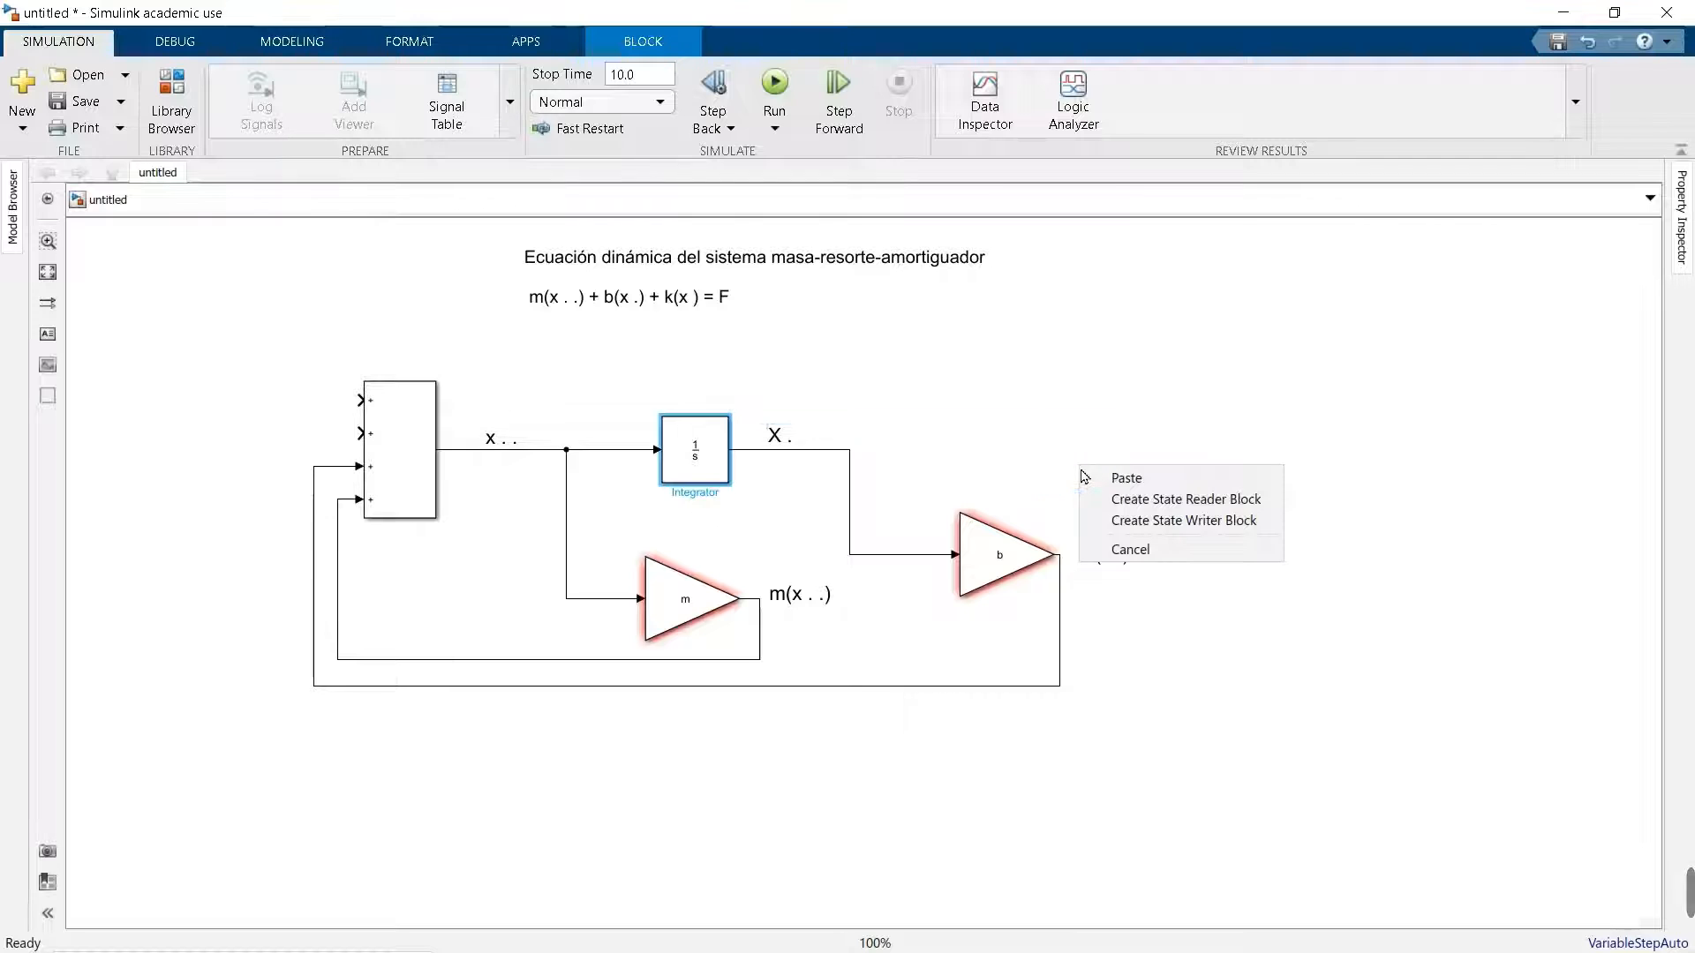
{"action": "left_click", "coordinate": [1088, 478]}
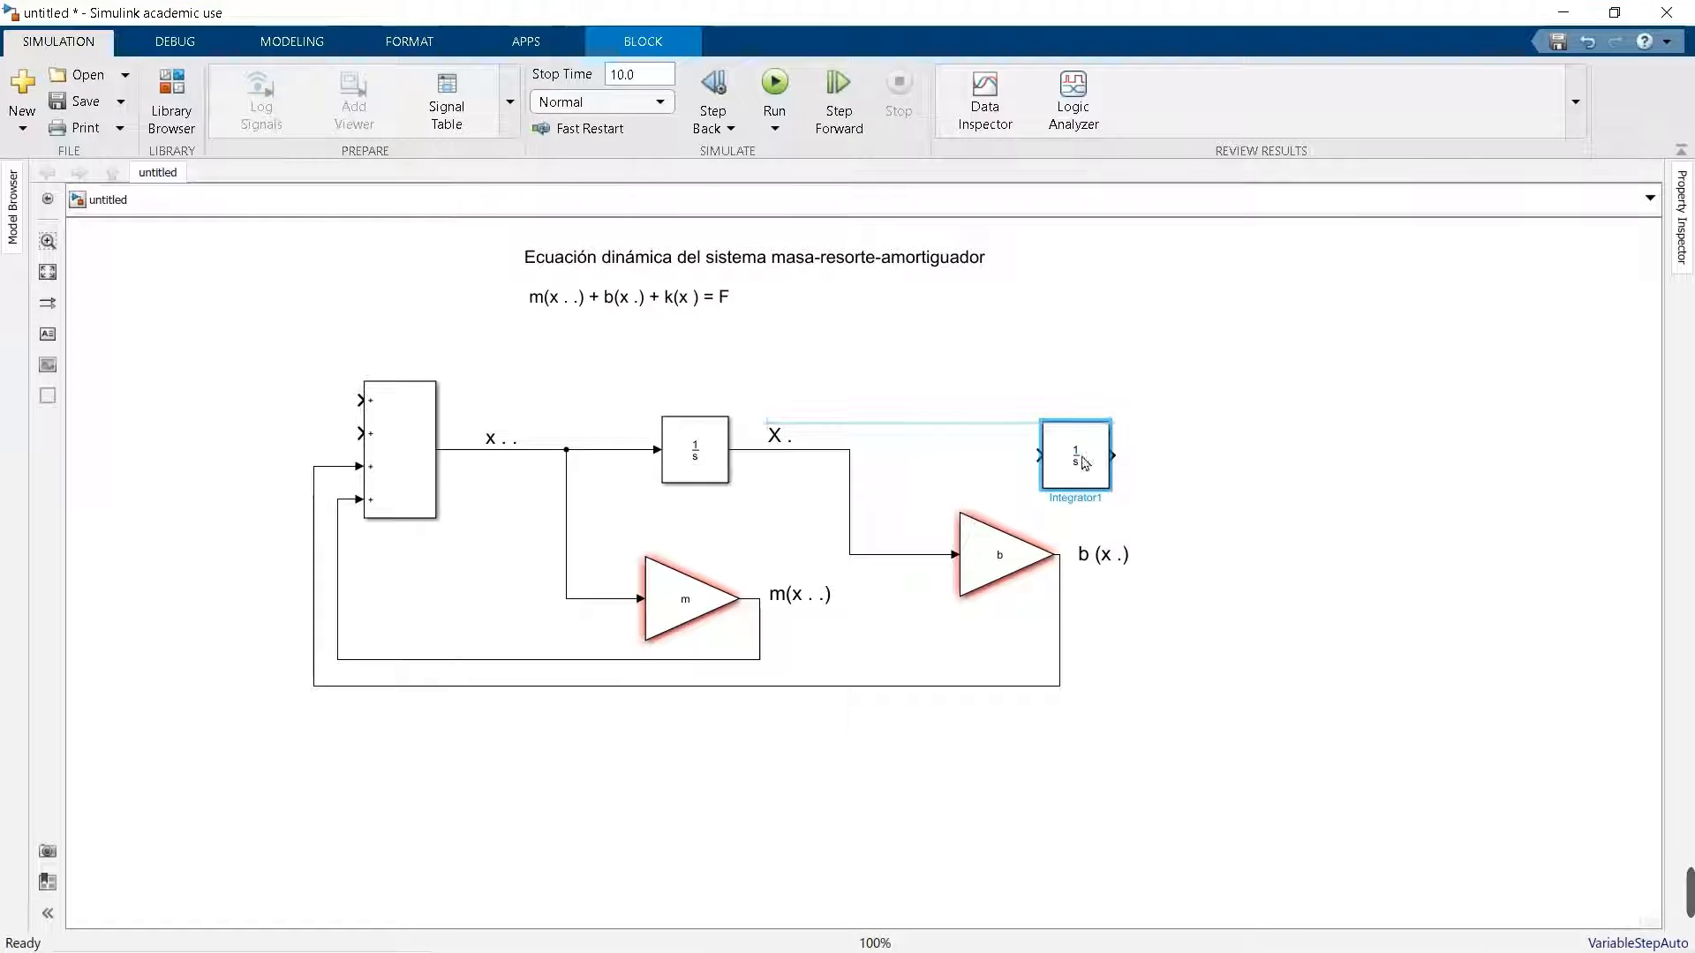
{"action": "left_click", "coordinate": [1022, 466]}
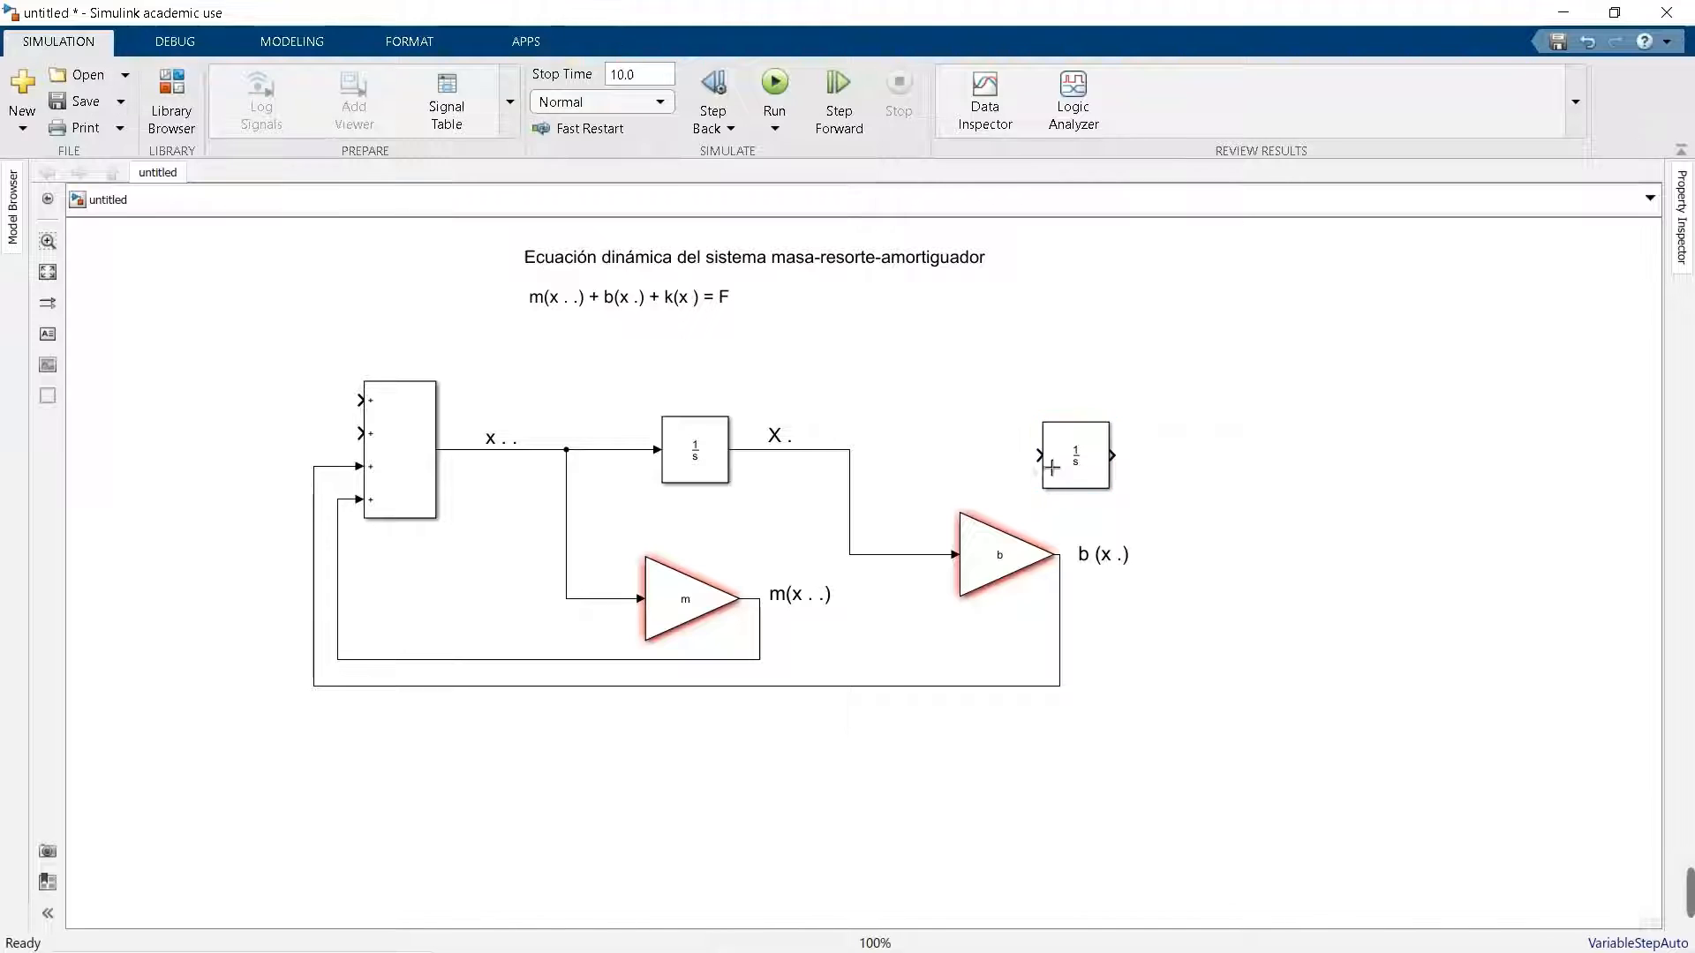
{"action": "left_click_drag", "start_coordinate": [1022, 466], "coordinate": [860, 462]}
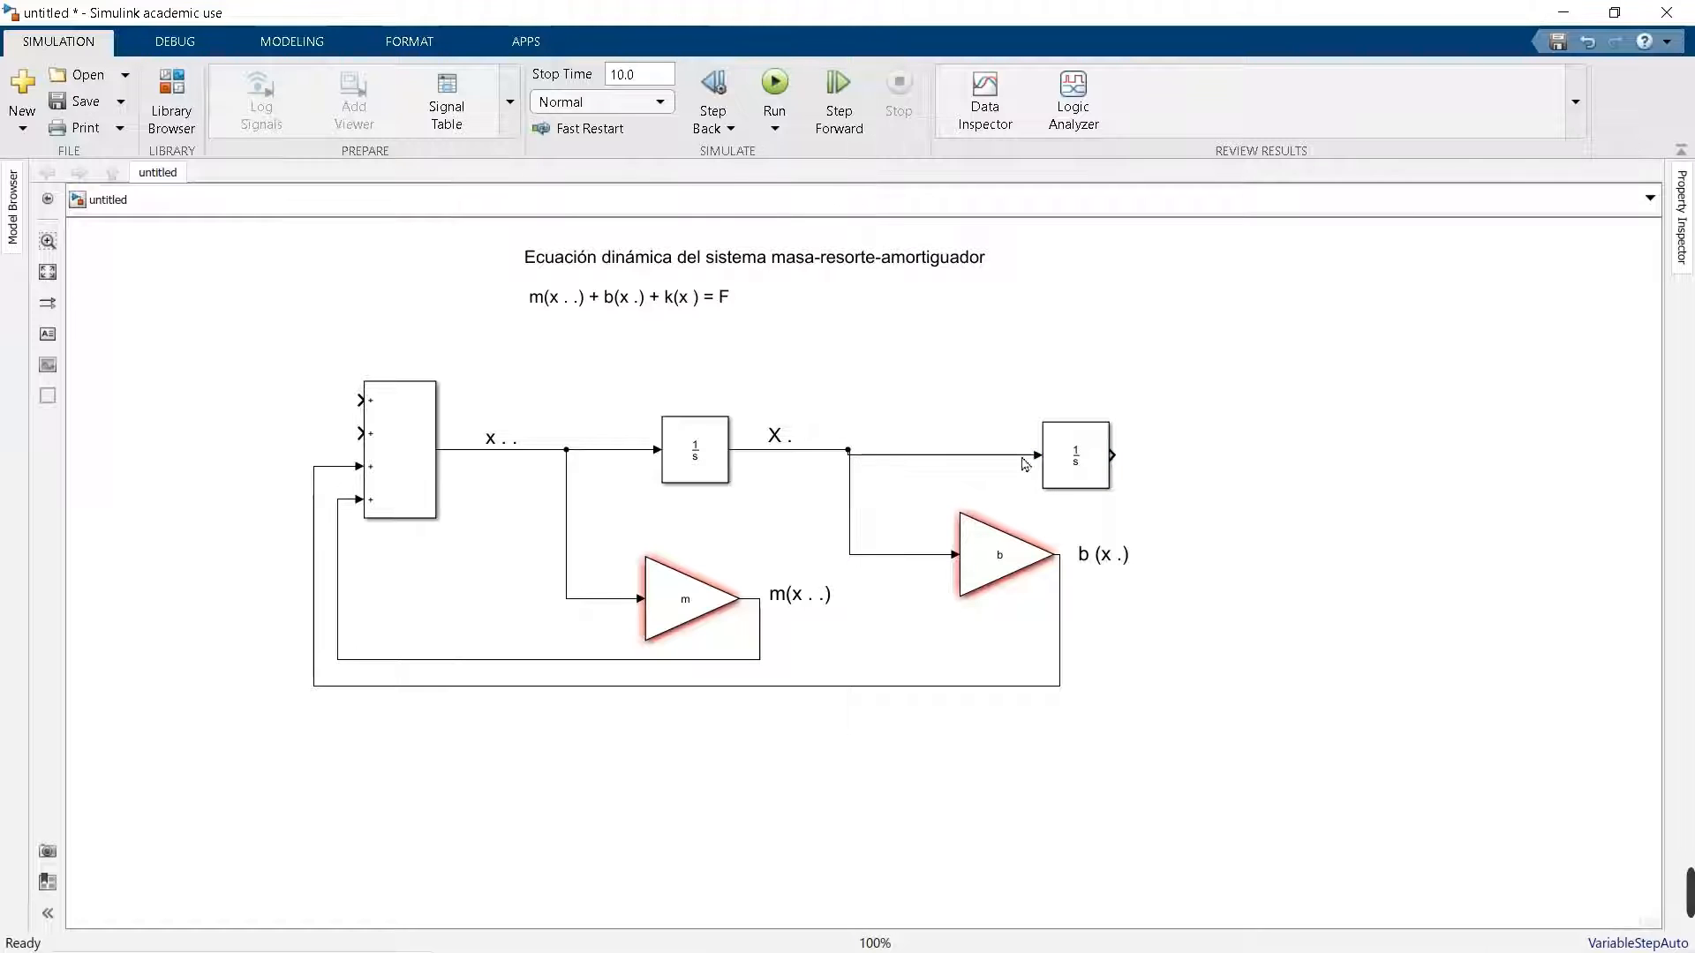
- Move the second Integrator slightly up and farther right, past the "b" Gain block, and adjust its incoming branch line
{"action": "left_click", "coordinate": [1078, 473]}
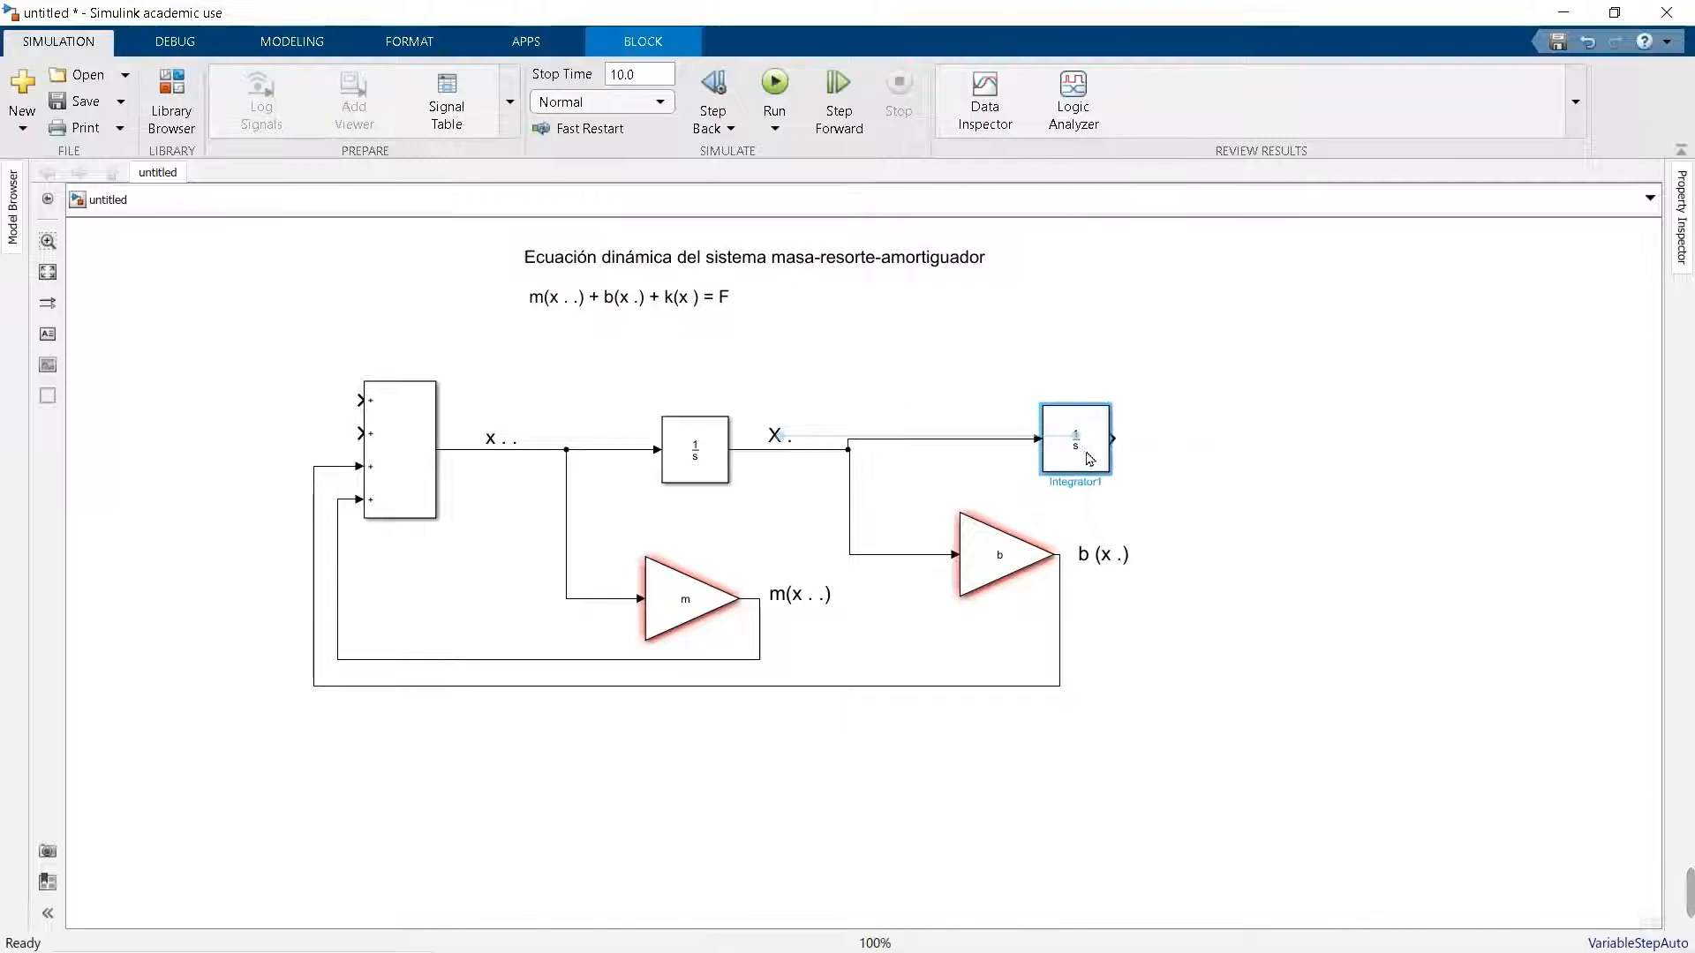
{"action": "left_click_drag", "start_coordinate": [1091, 457], "coordinate": [1186, 453]}
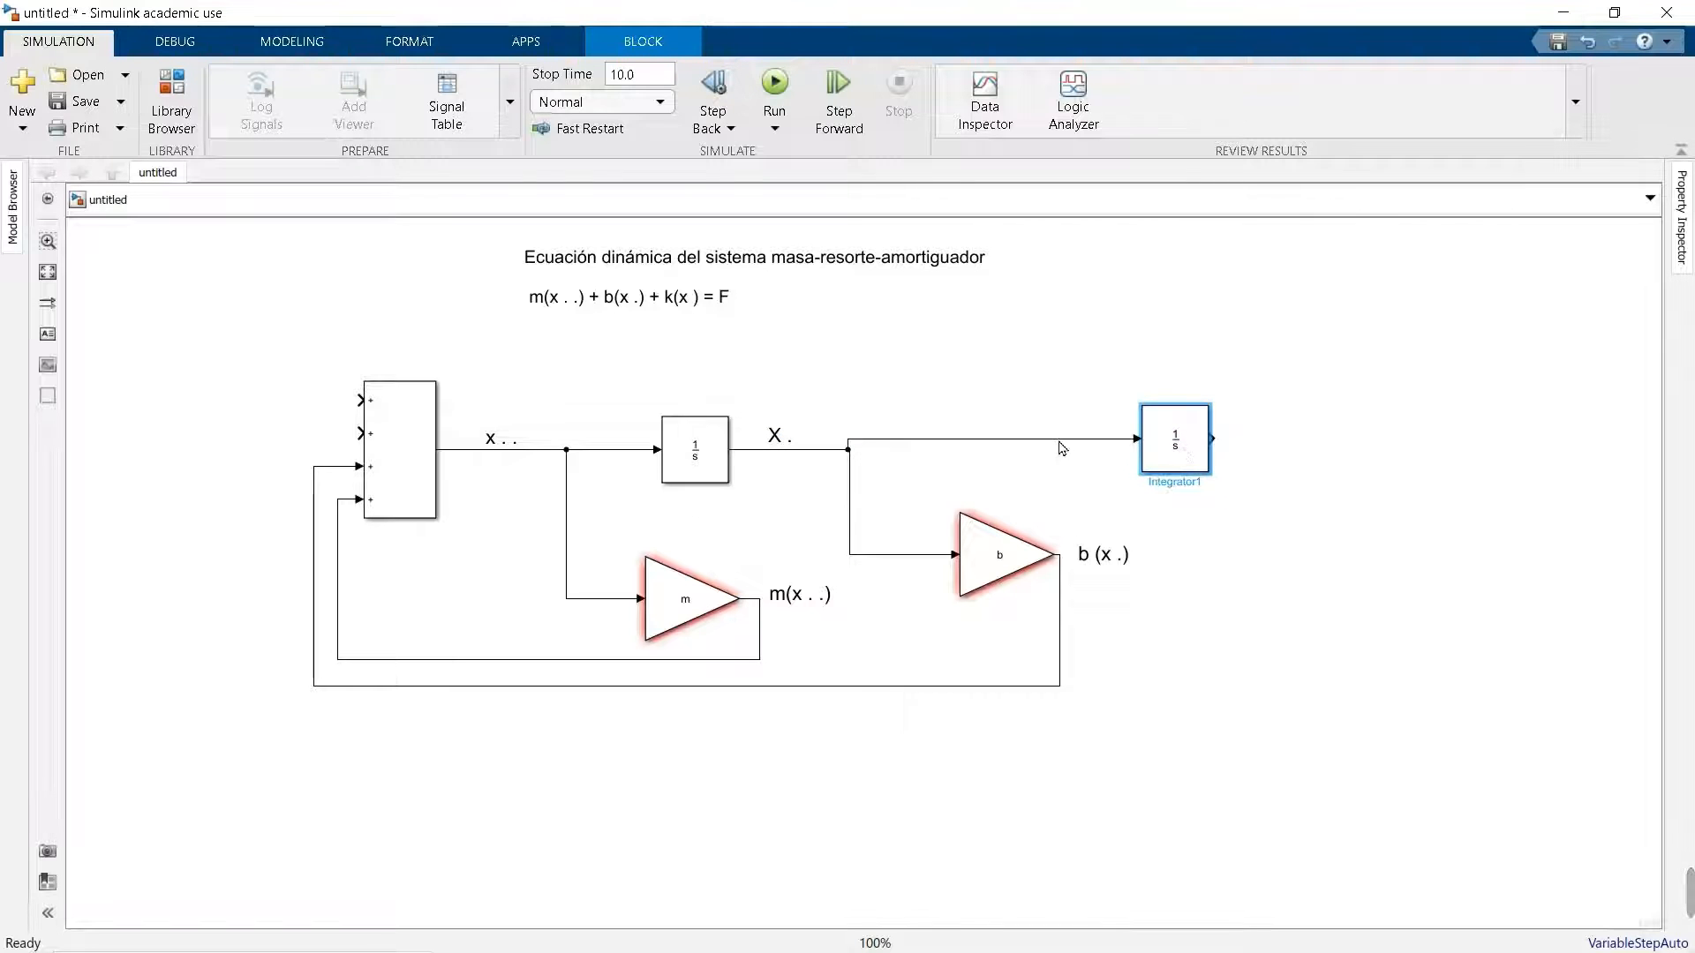
{"action": "left_click_drag", "start_coordinate": [1060, 439], "coordinate": [1063, 450]}
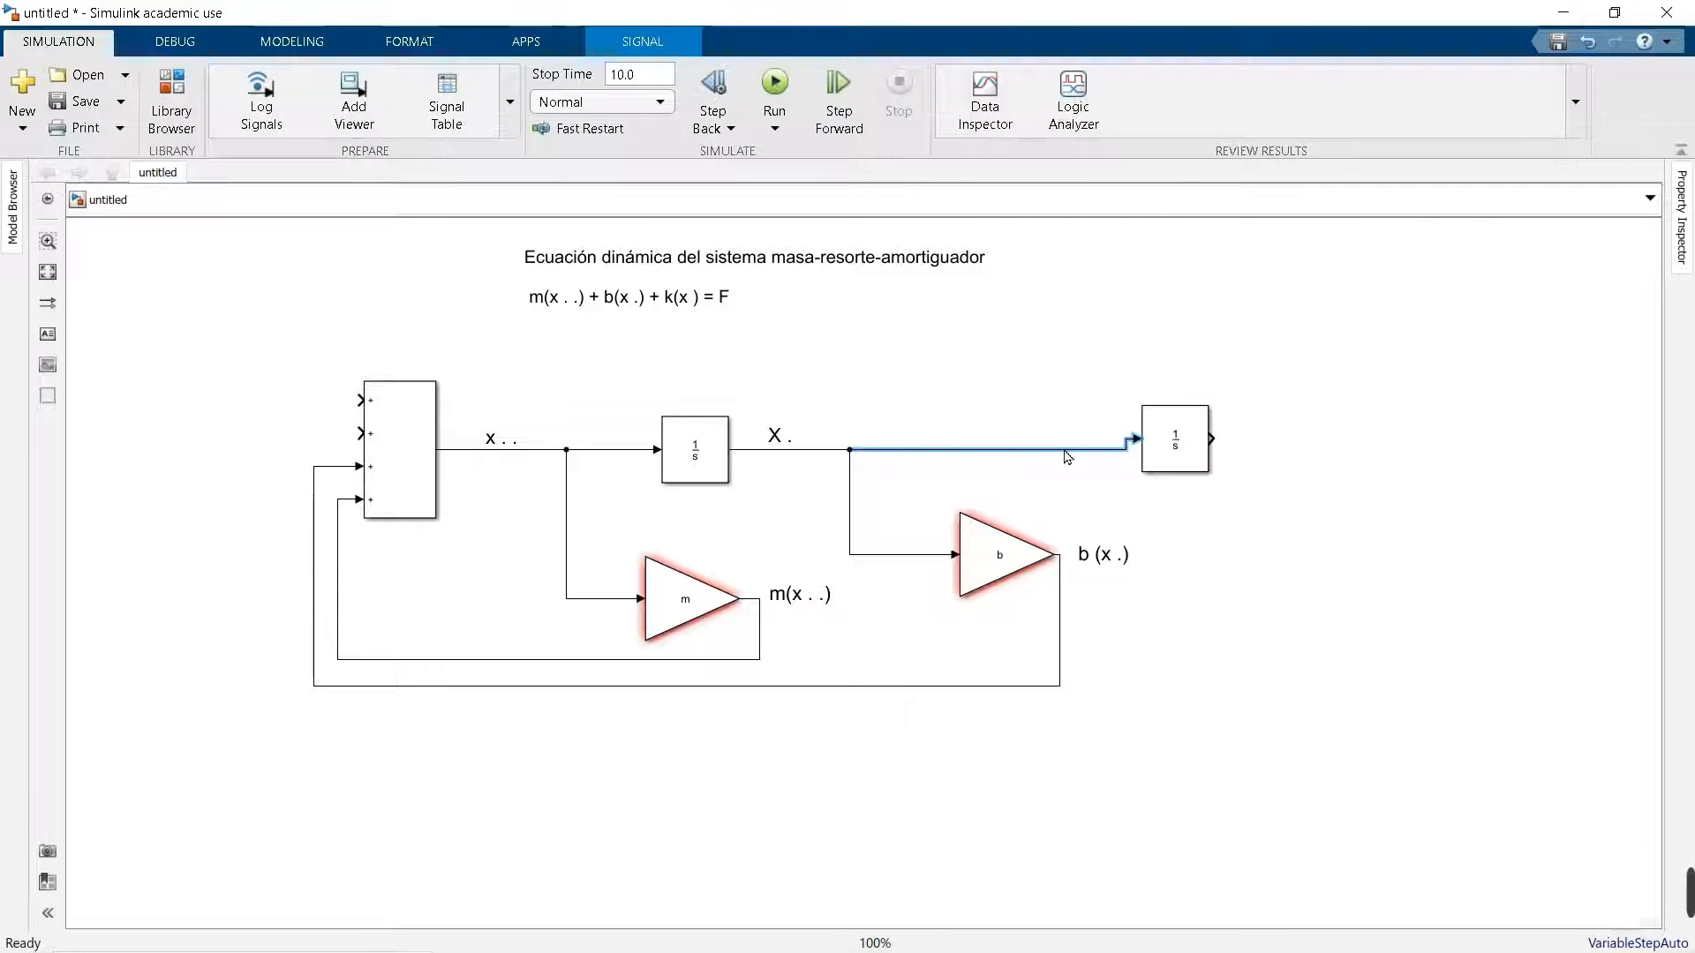
{"action": "left_click_drag", "start_coordinate": [1197, 458], "coordinate": [1203, 466]}
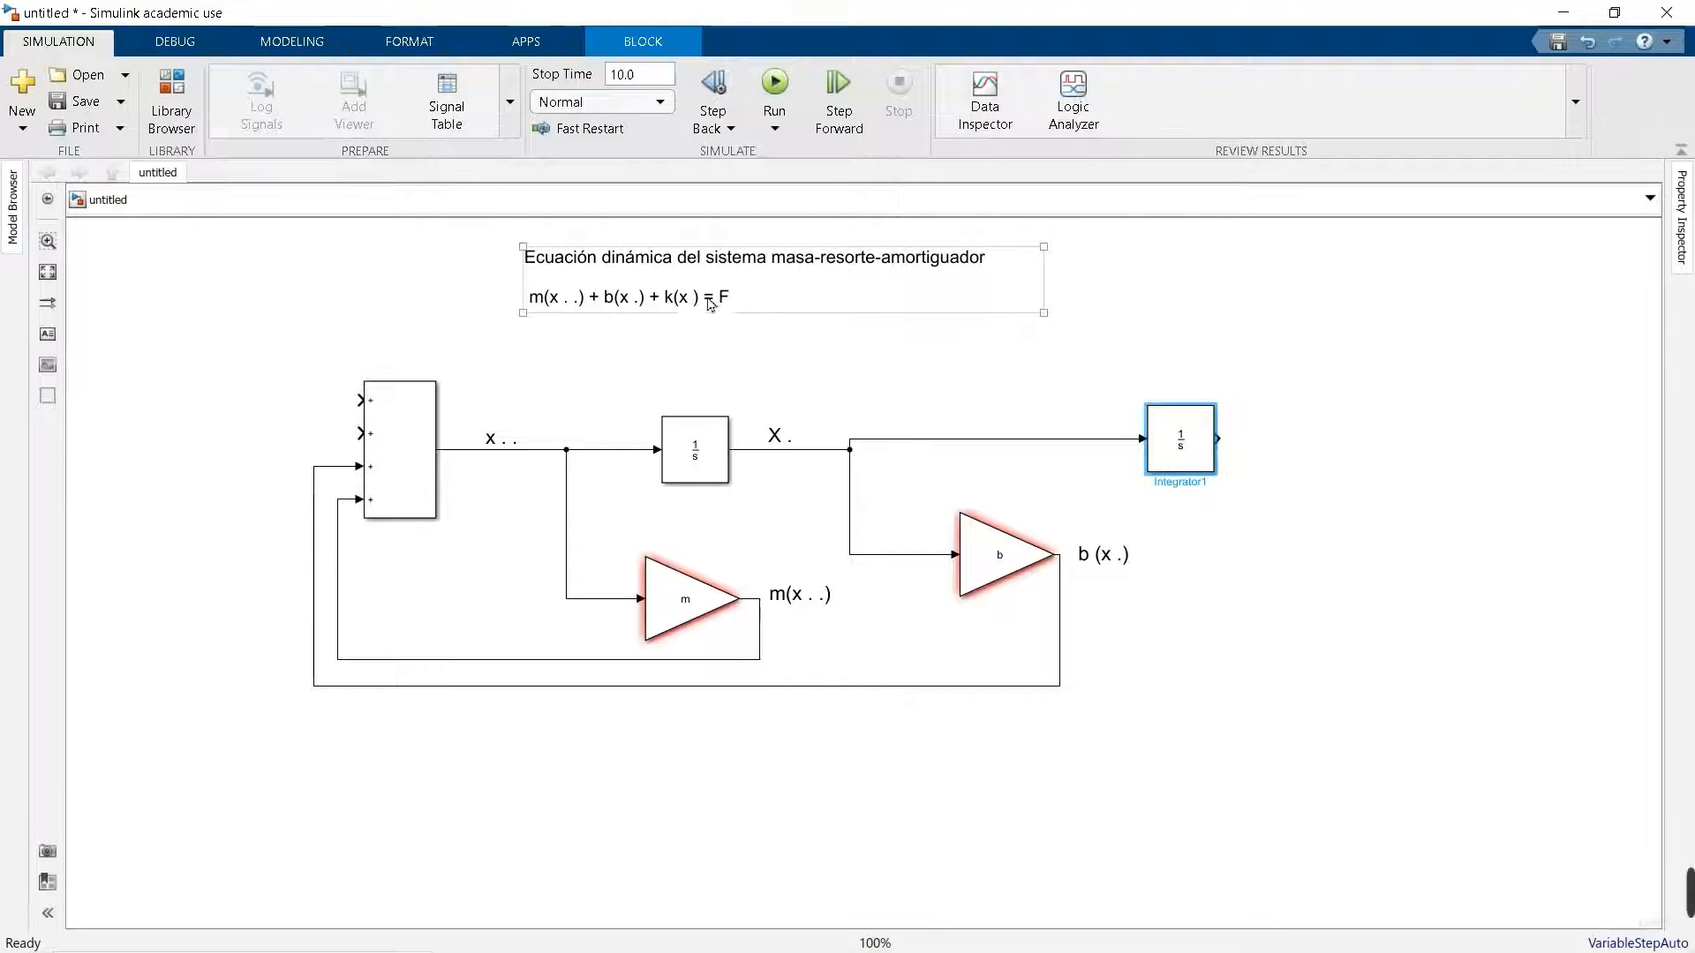
{"action": "left_click", "coordinate": [1248, 620]}
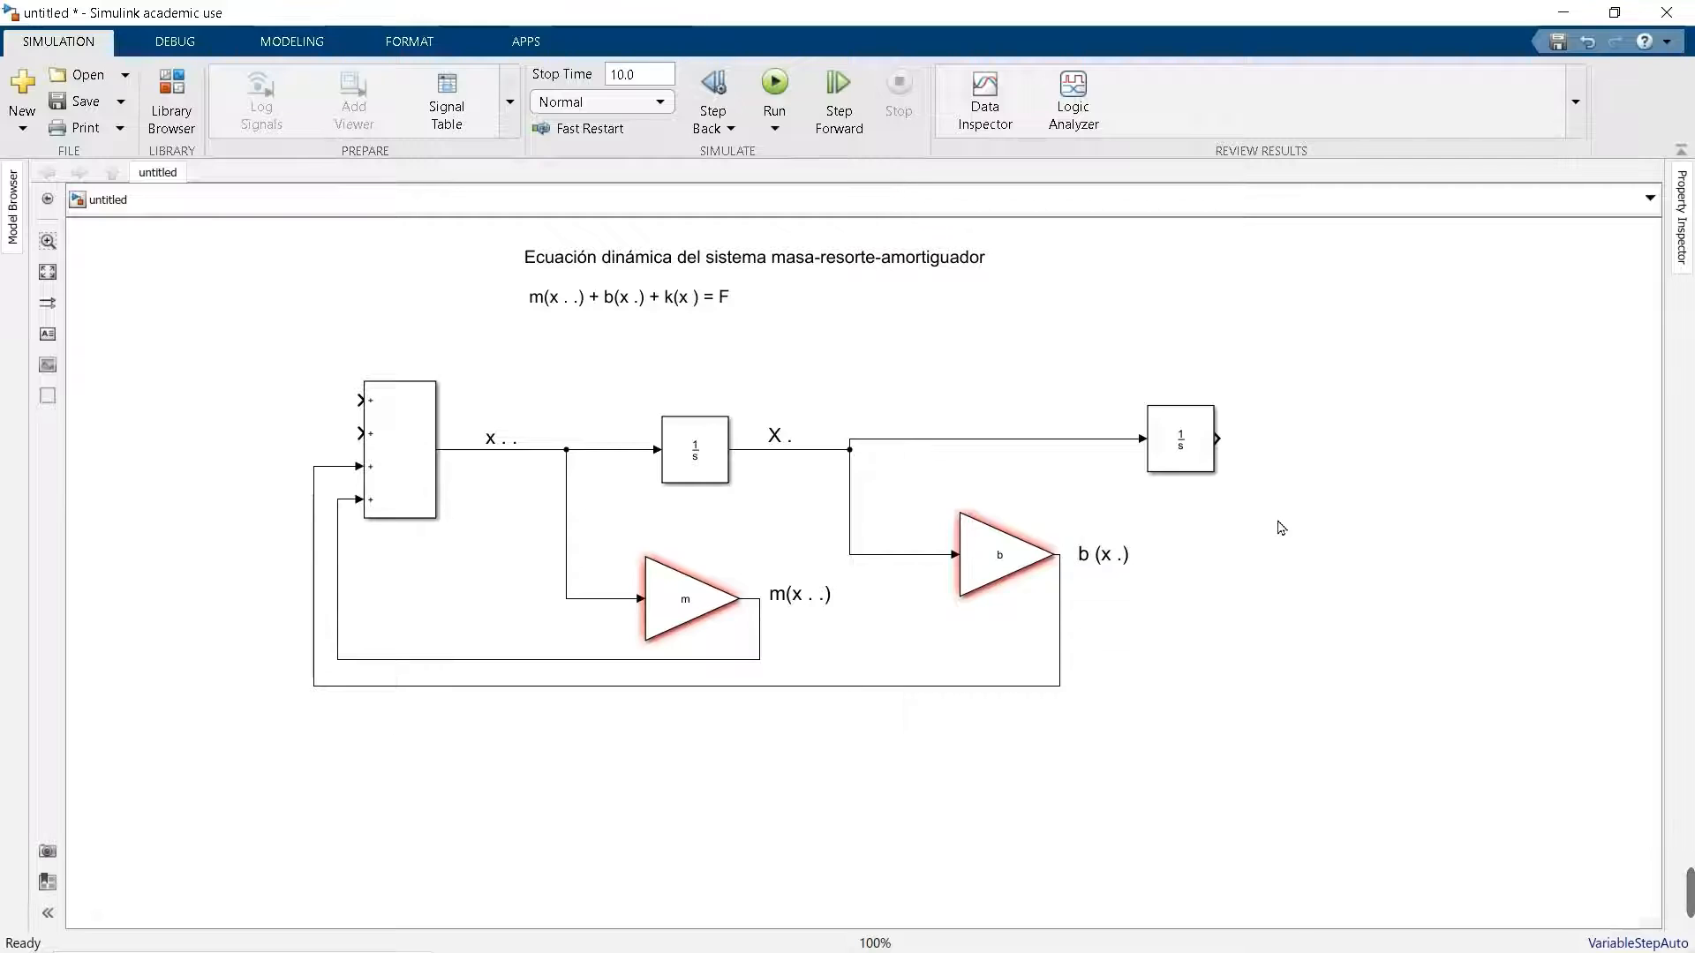
- Copy the "b" Gain block to the right of the second Integrator and connect that Integrator's output to the copy
{"action": "left_click_drag", "start_coordinate": [1002, 554], "coordinate": [1382, 443]}
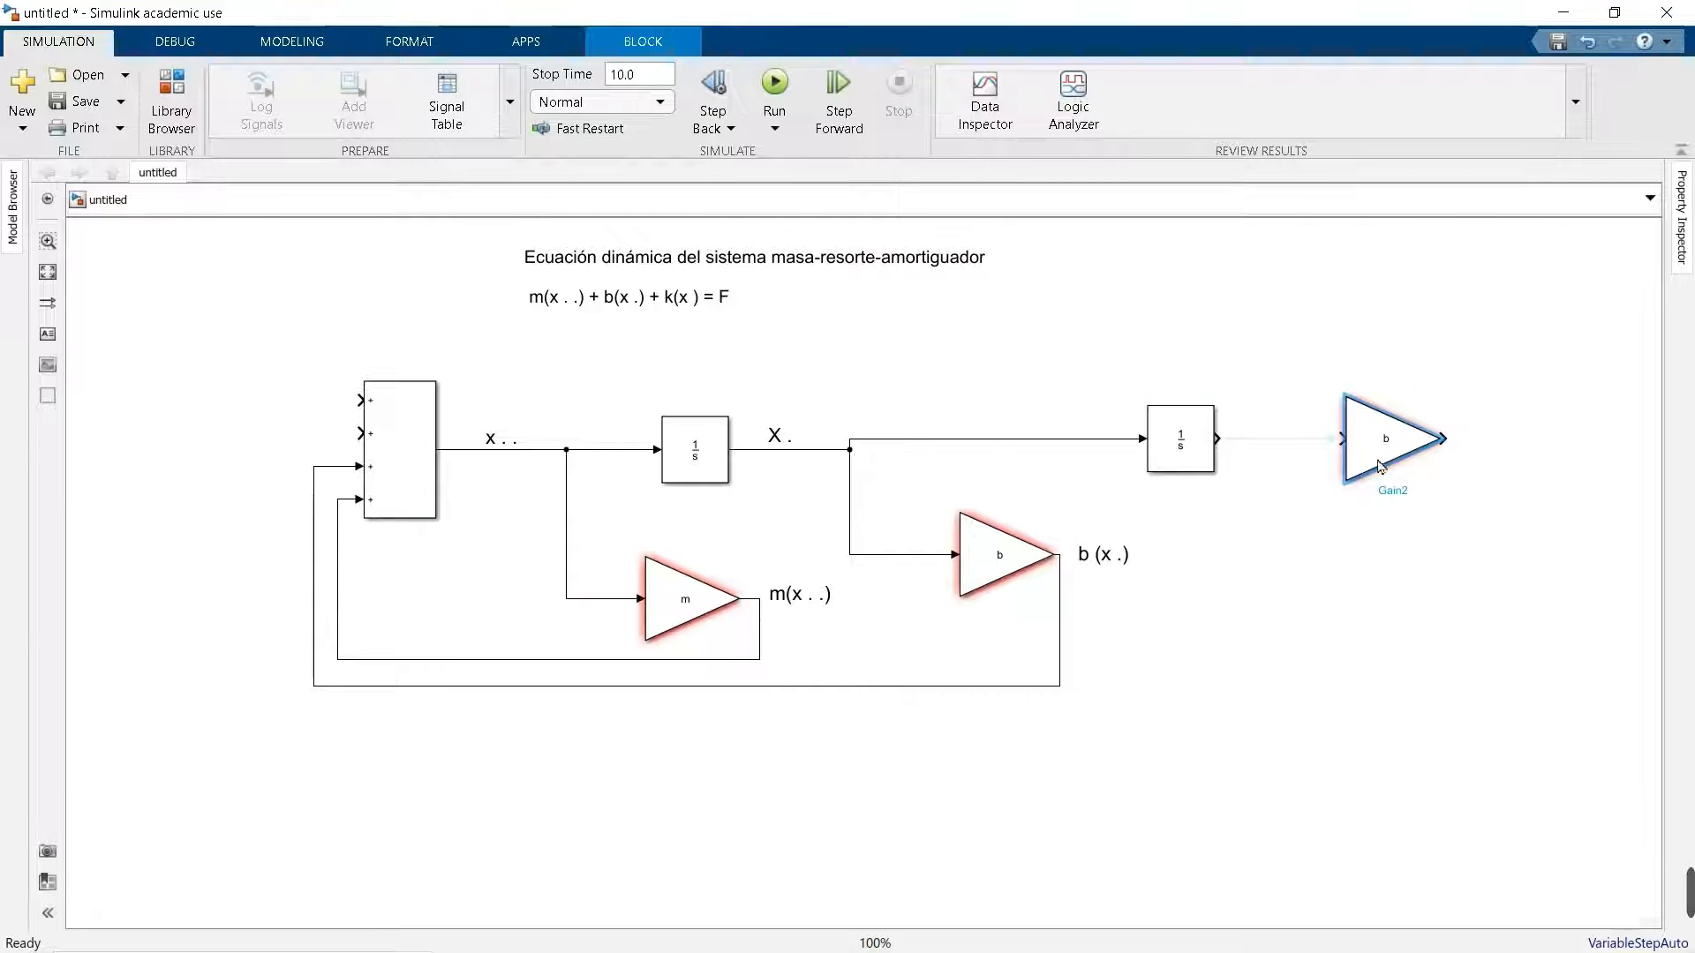
{"action": "left_click", "coordinate": [1321, 477]}
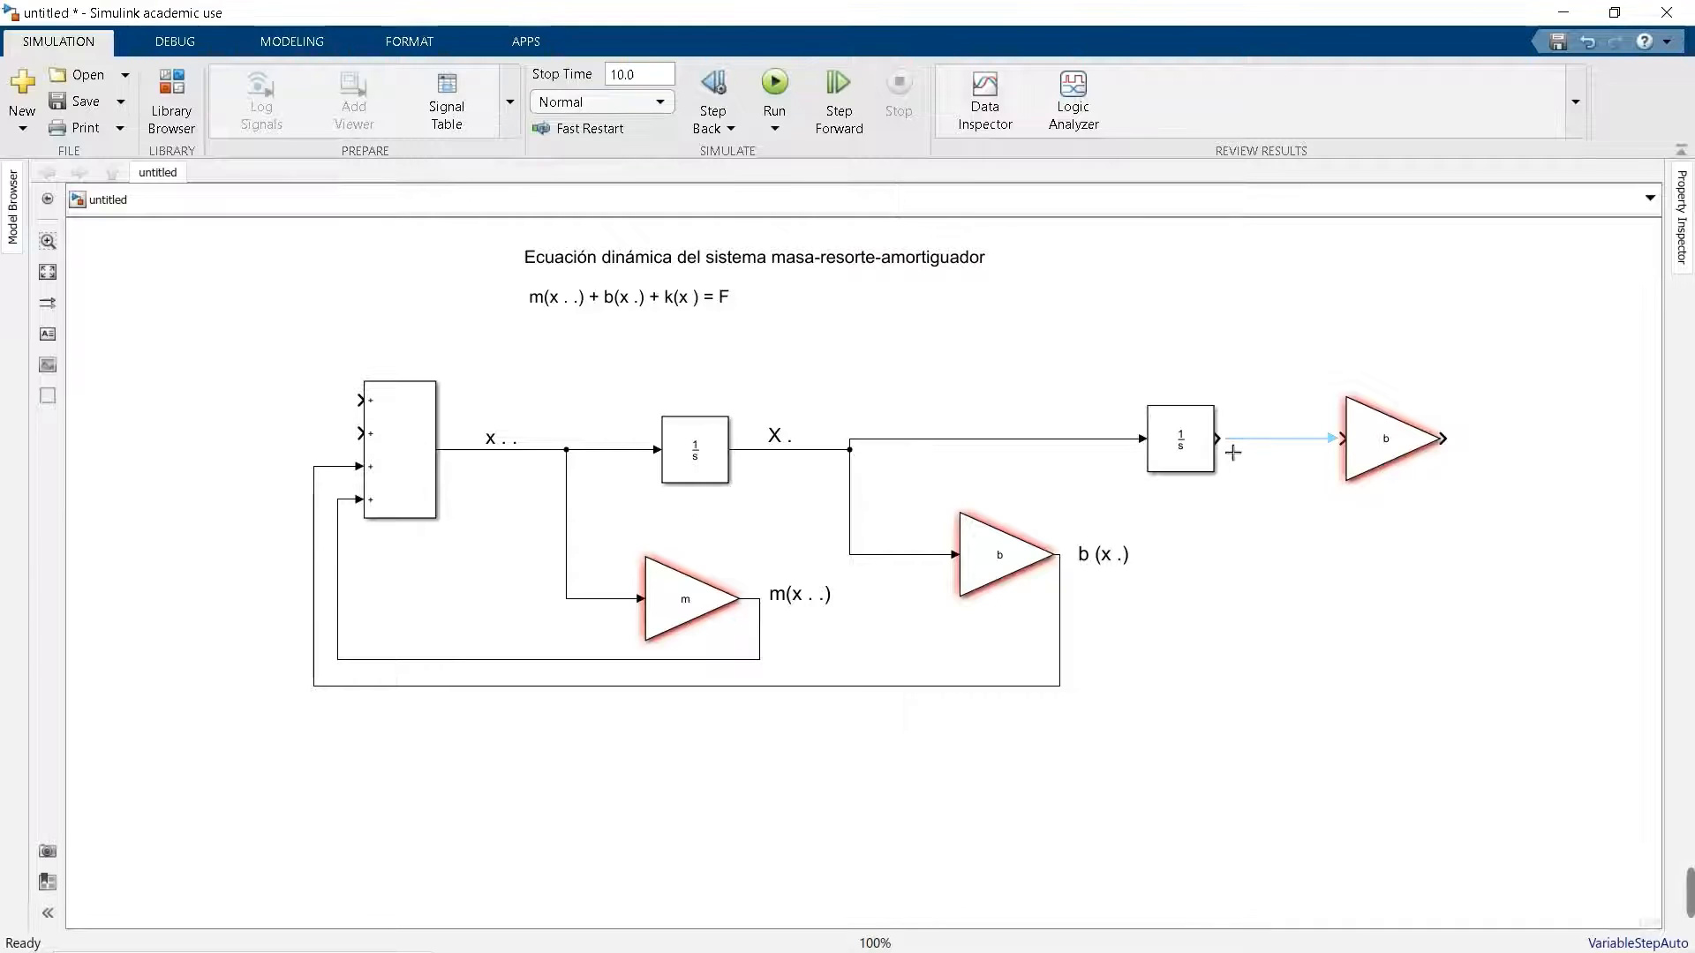
{"action": "left_click_drag", "start_coordinate": [1233, 453], "coordinate": [1358, 453]}
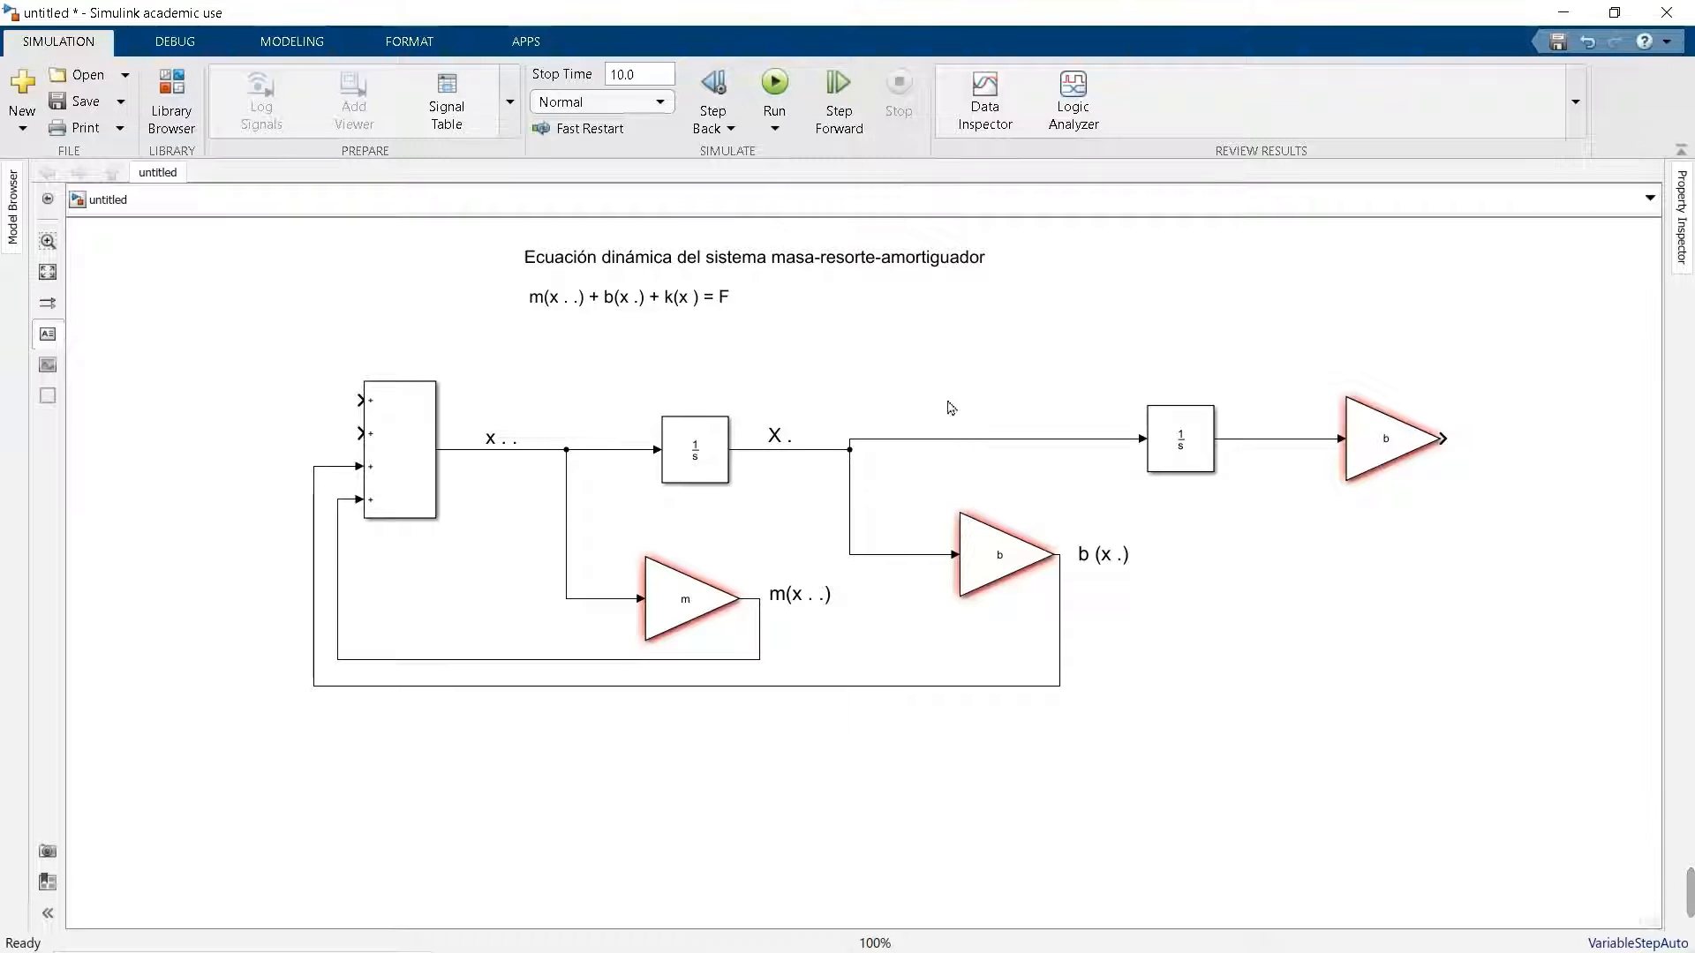
- Add an "X" annotation in font size 18 on the second Integrator's output line and nudge it just above the line
{"action": "double_click", "coordinate": [1268, 430]}
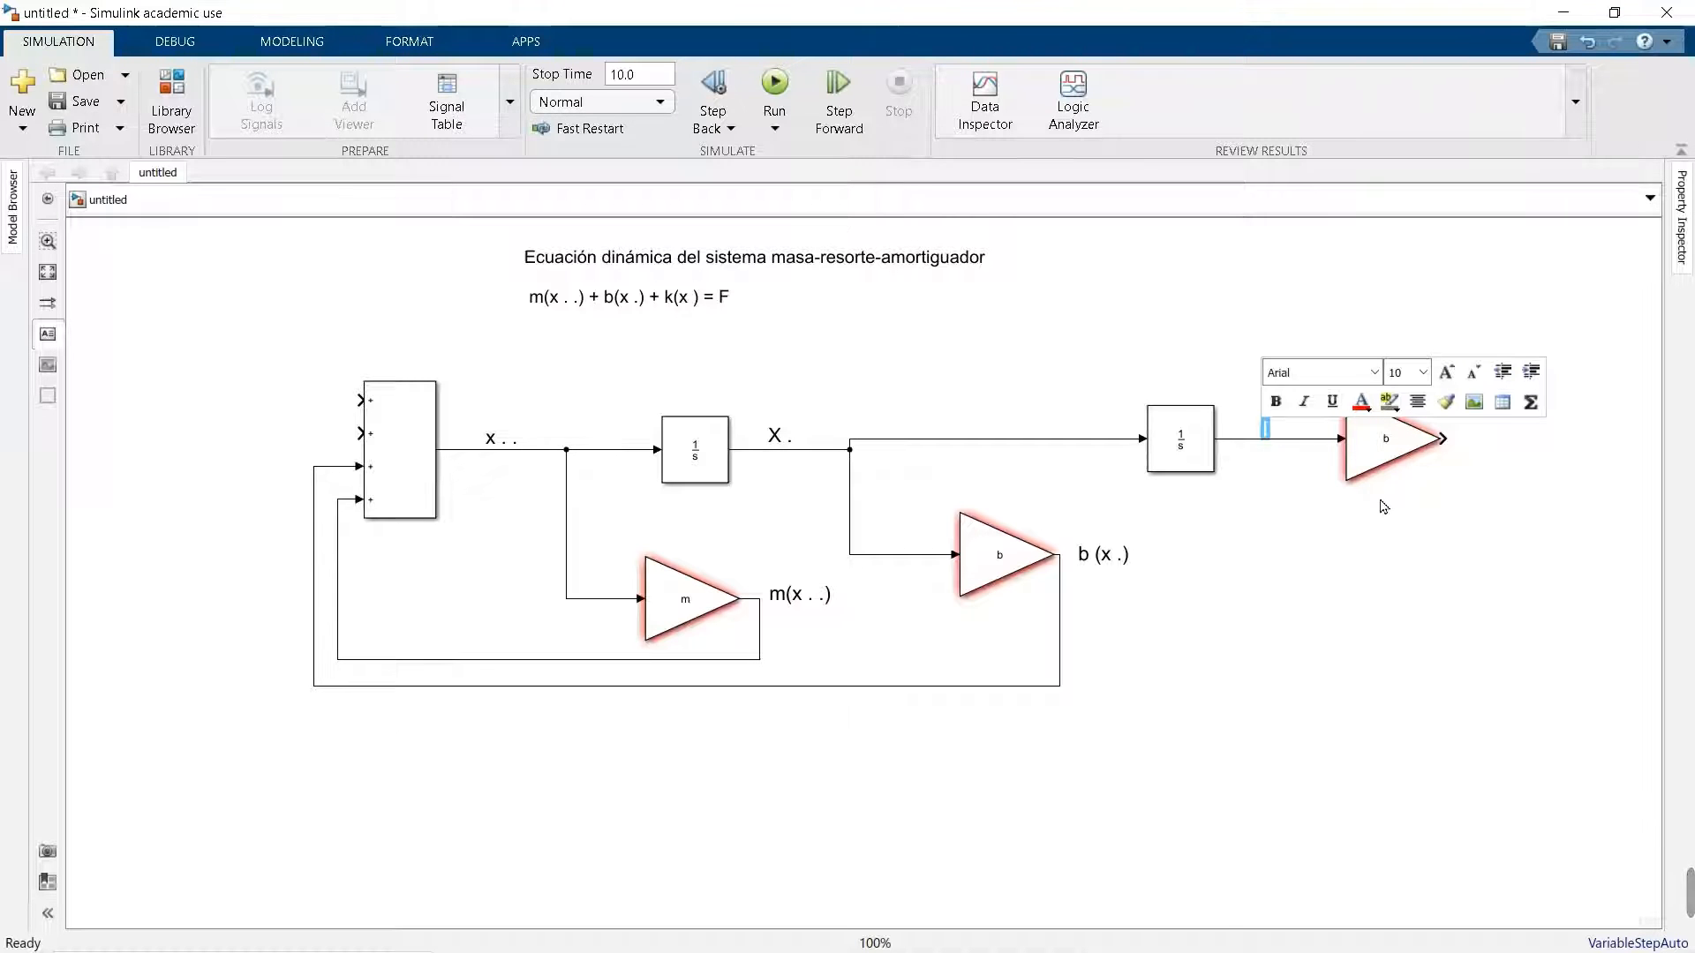
{"action": "type", "text": "X"}
{"action": "left_click", "coordinate": [1422, 372]}
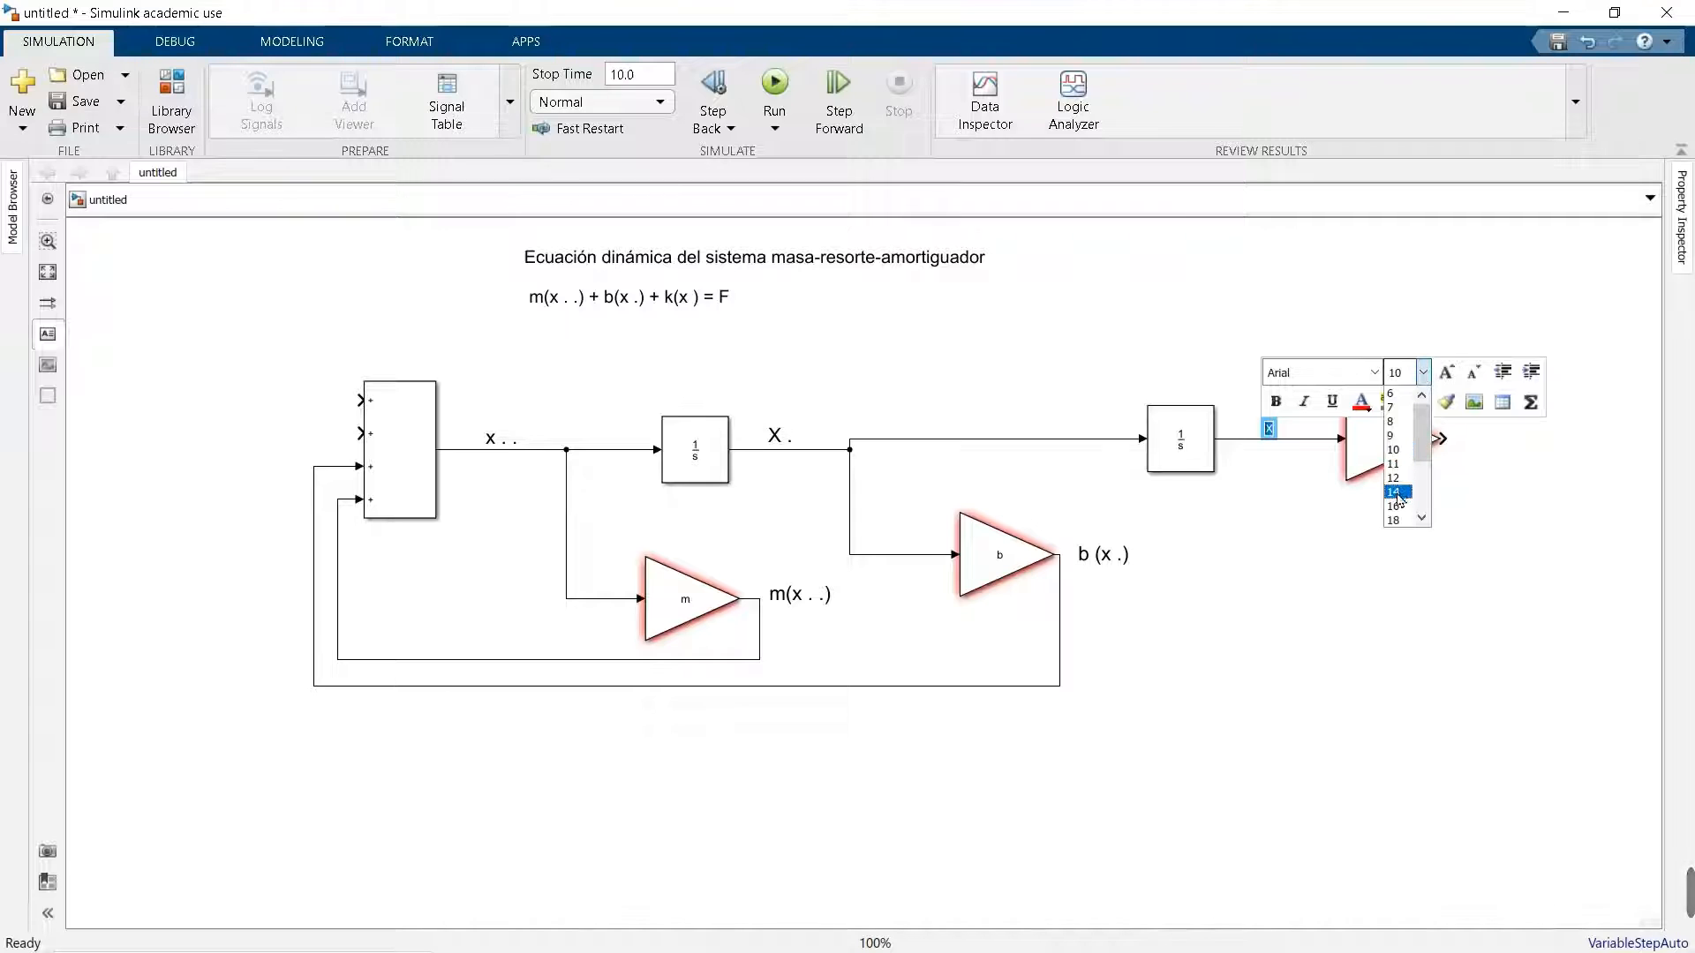
{"action": "left_click", "coordinate": [1400, 521]}
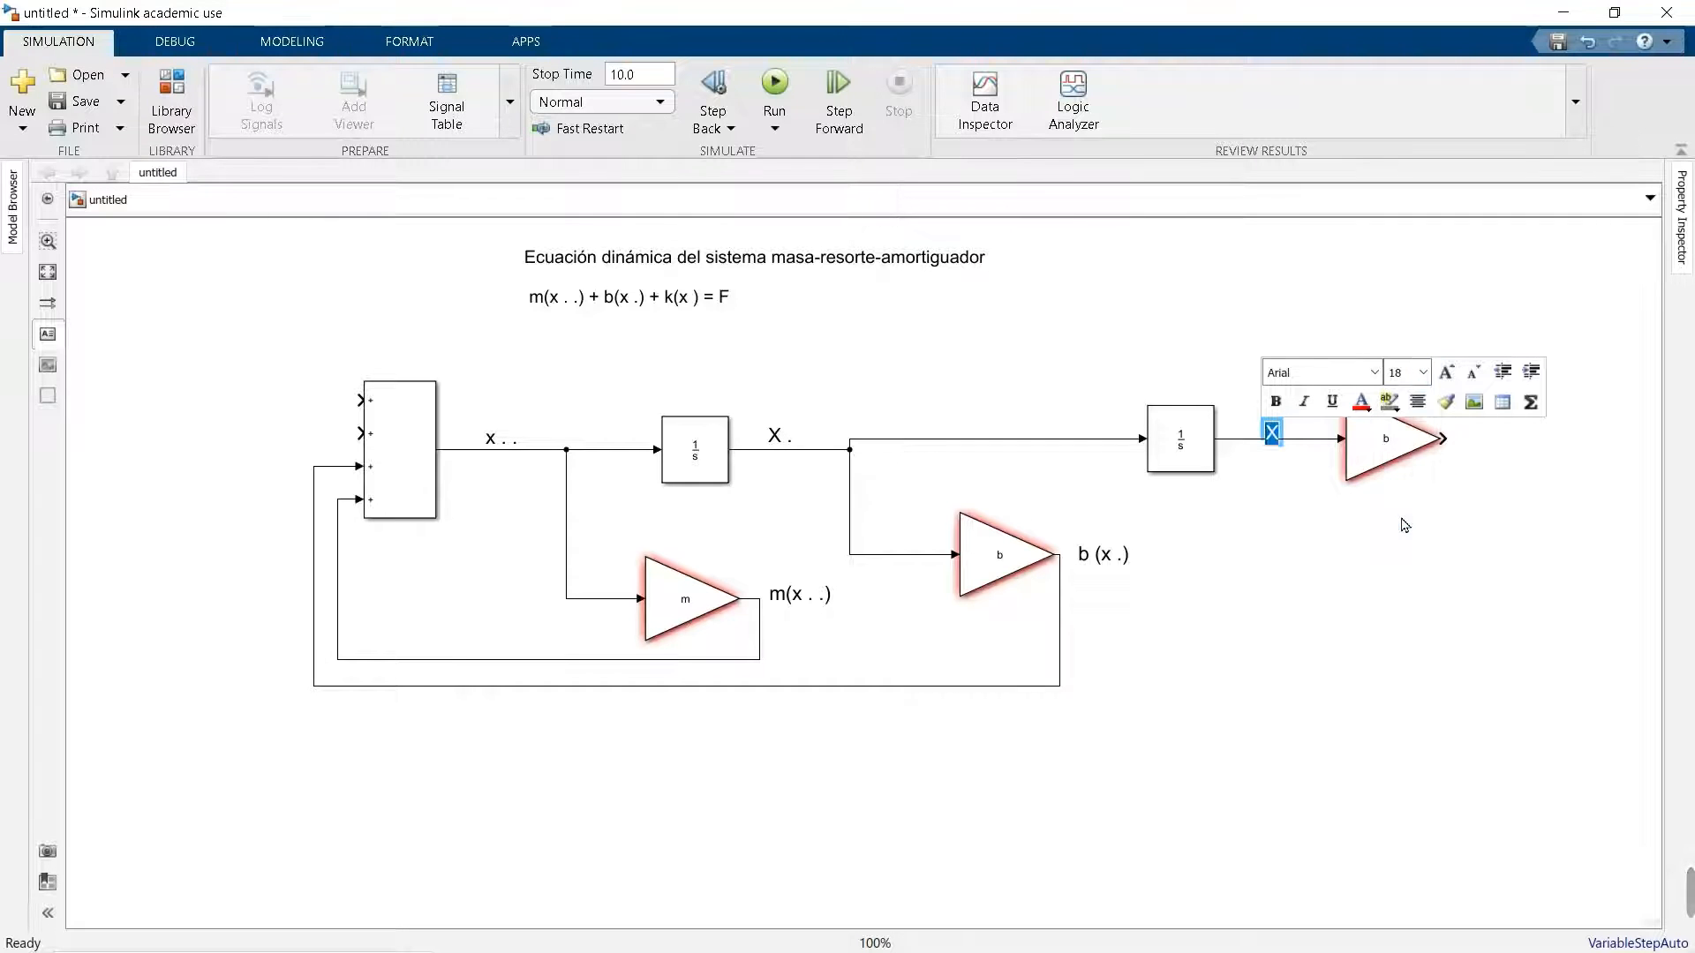
{"action": "left_click", "coordinate": [1294, 464]}
{"action": "left_click", "coordinate": [1274, 434]}
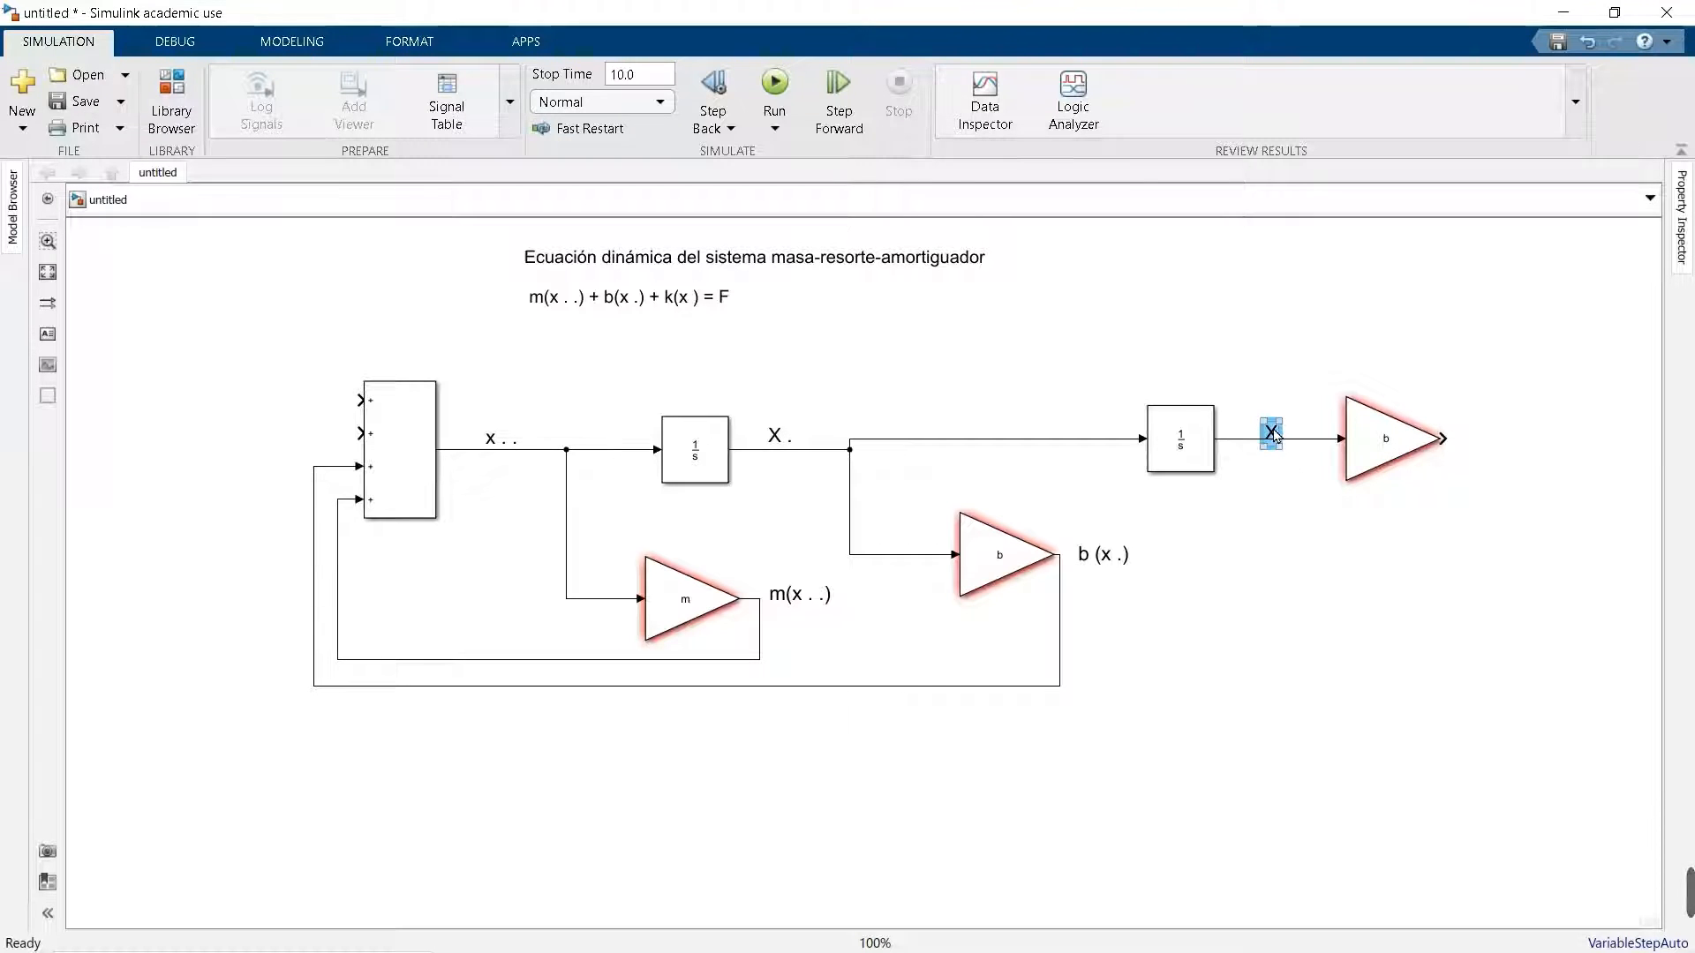
{"action": "double_click", "coordinate": [1275, 434]}
- Set the gain of the copied Gain block after the second Integrator to k, keeping the block in place
{"action": "left_click", "coordinate": [1386, 450]}
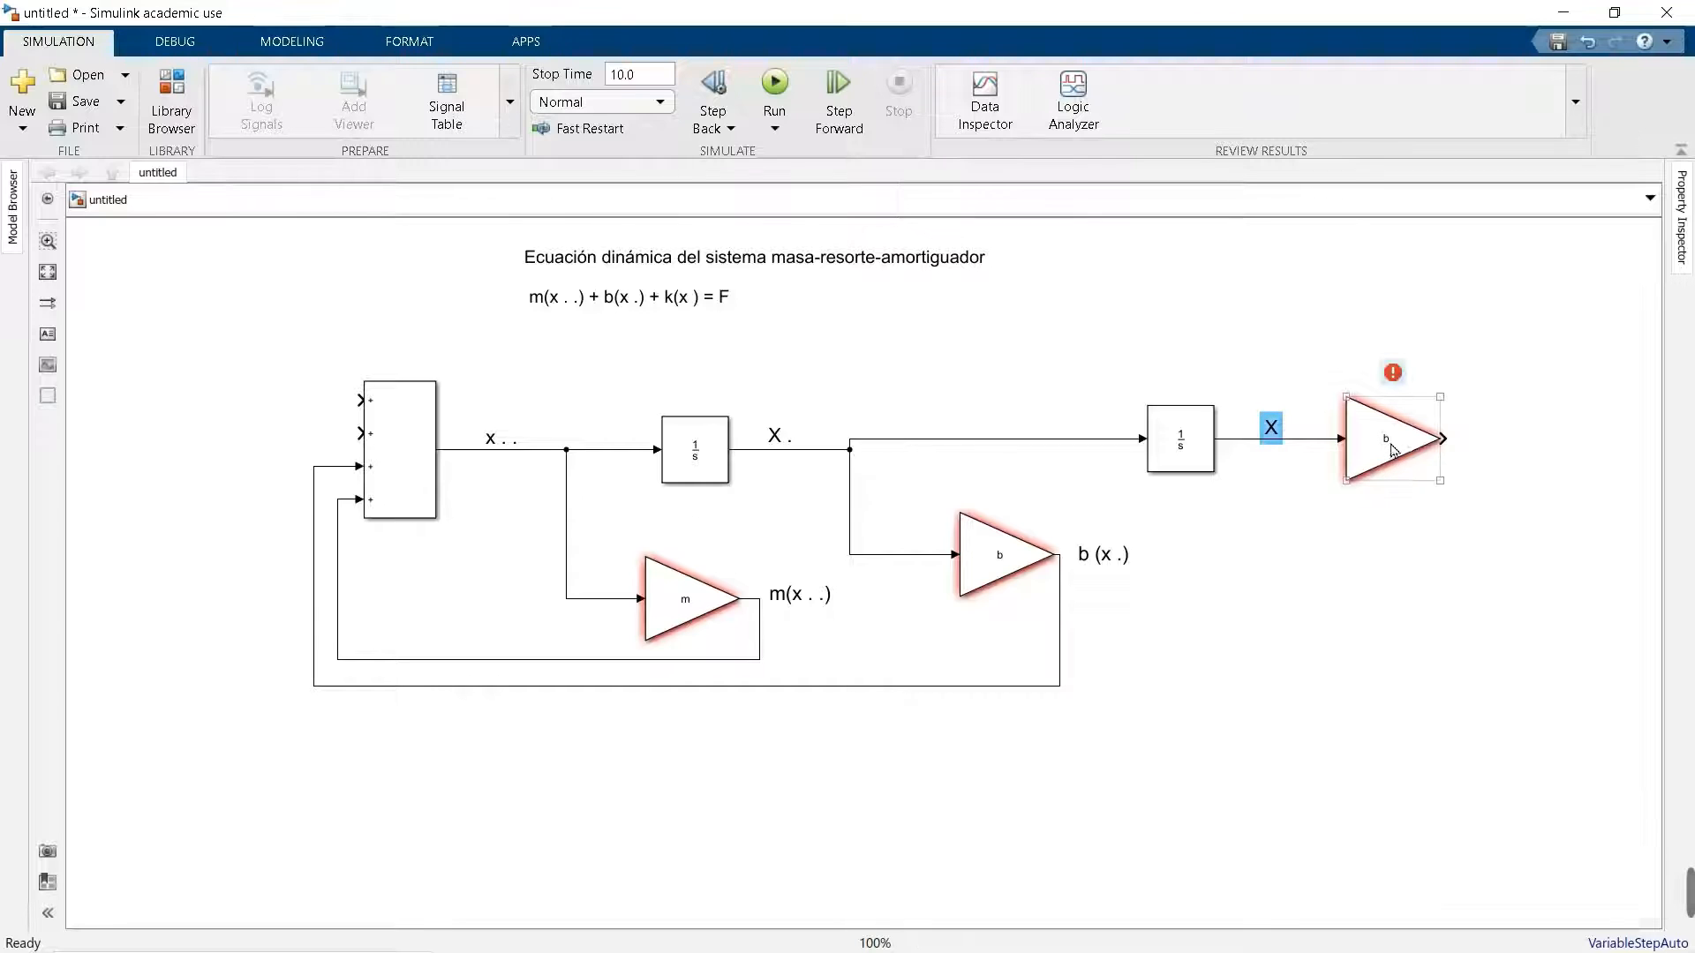
{"action": "left_click", "coordinate": [672, 309]}
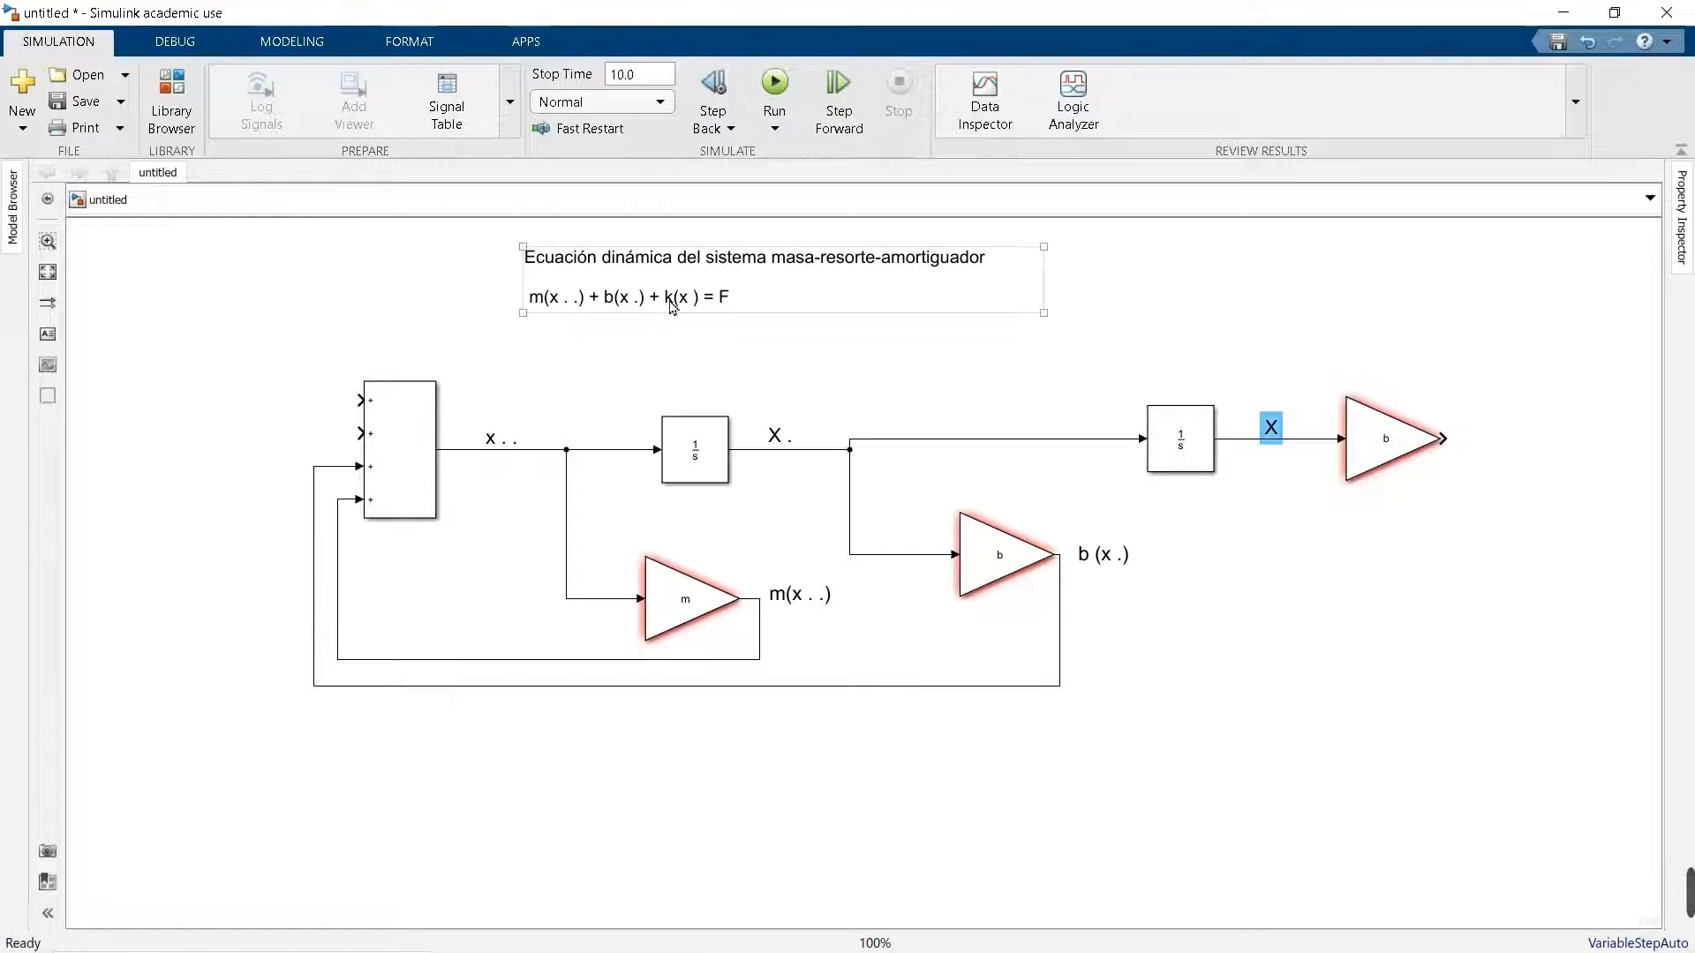
{"action": "left_click", "coordinate": [1202, 392]}
{"action": "left_click", "coordinate": [1391, 446]}
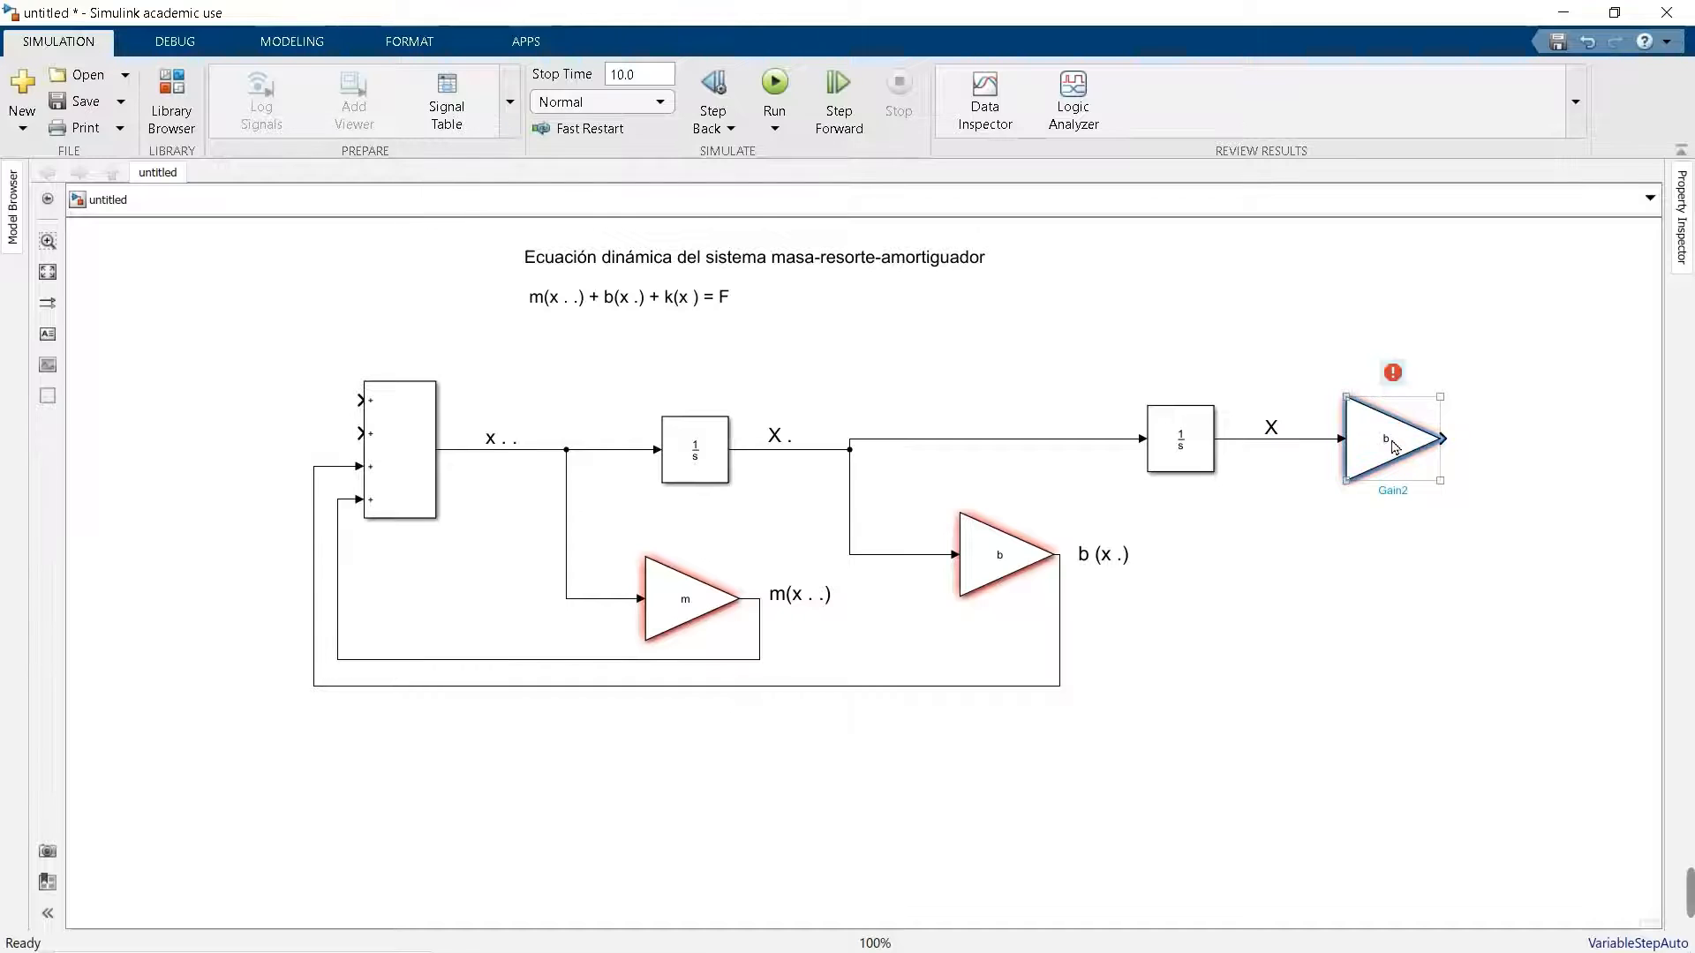
{"action": "double_click", "coordinate": [1393, 447]}
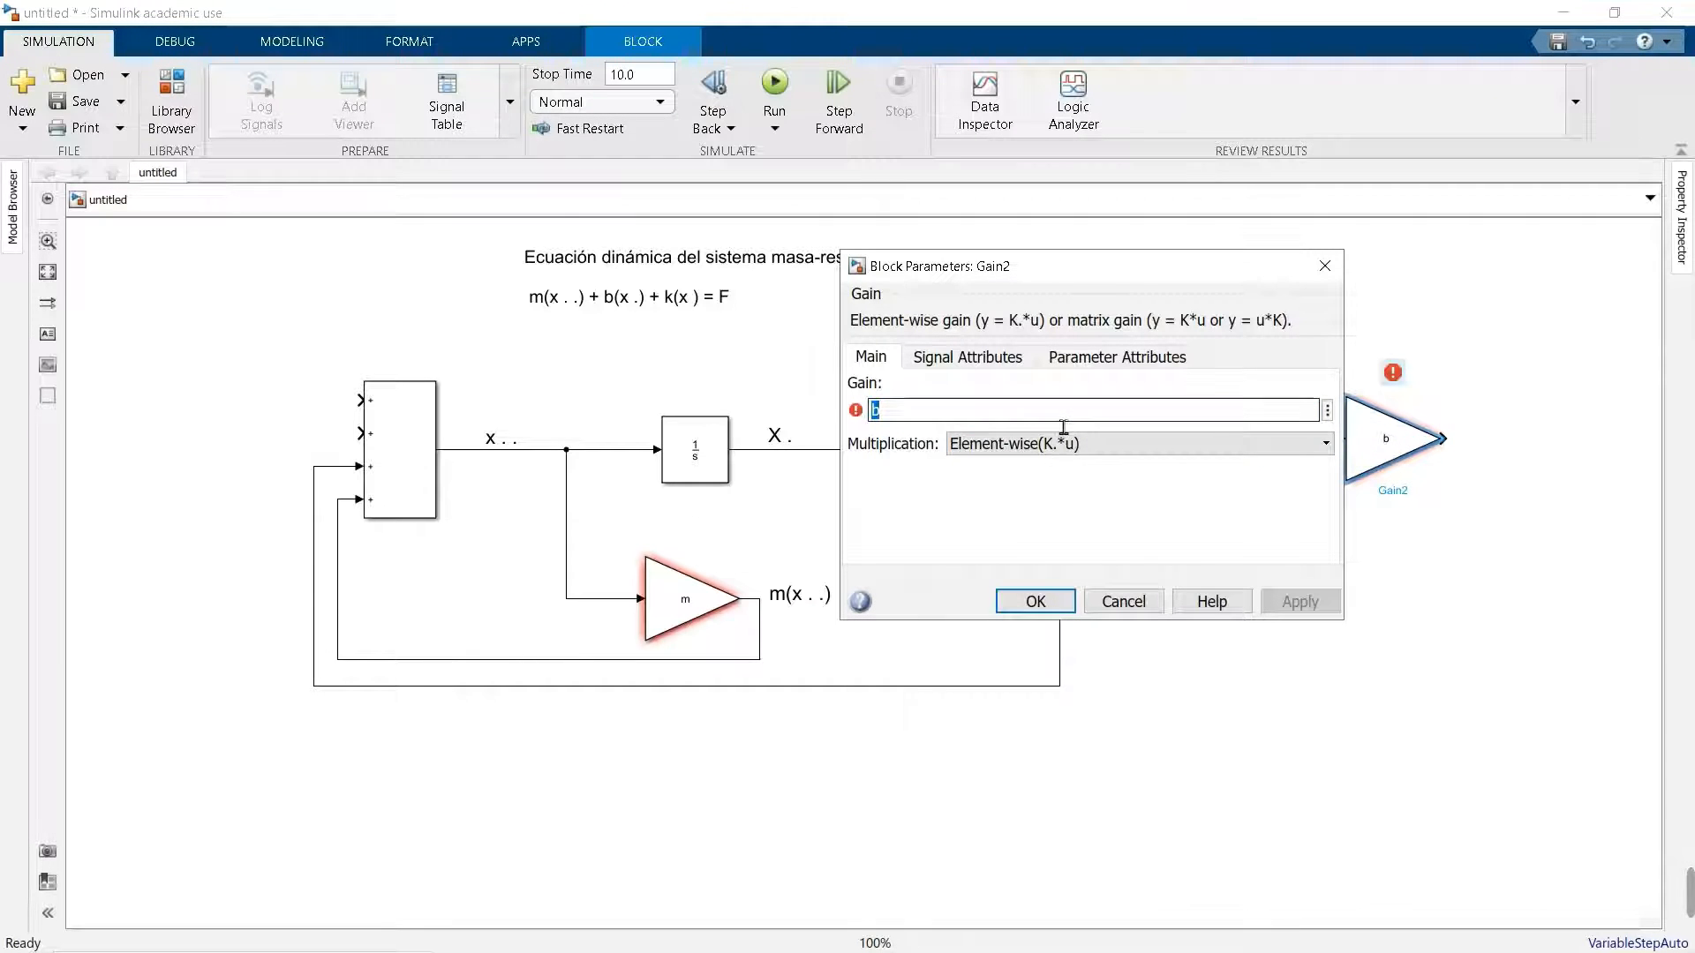
{"action": "type", "text": "k"}
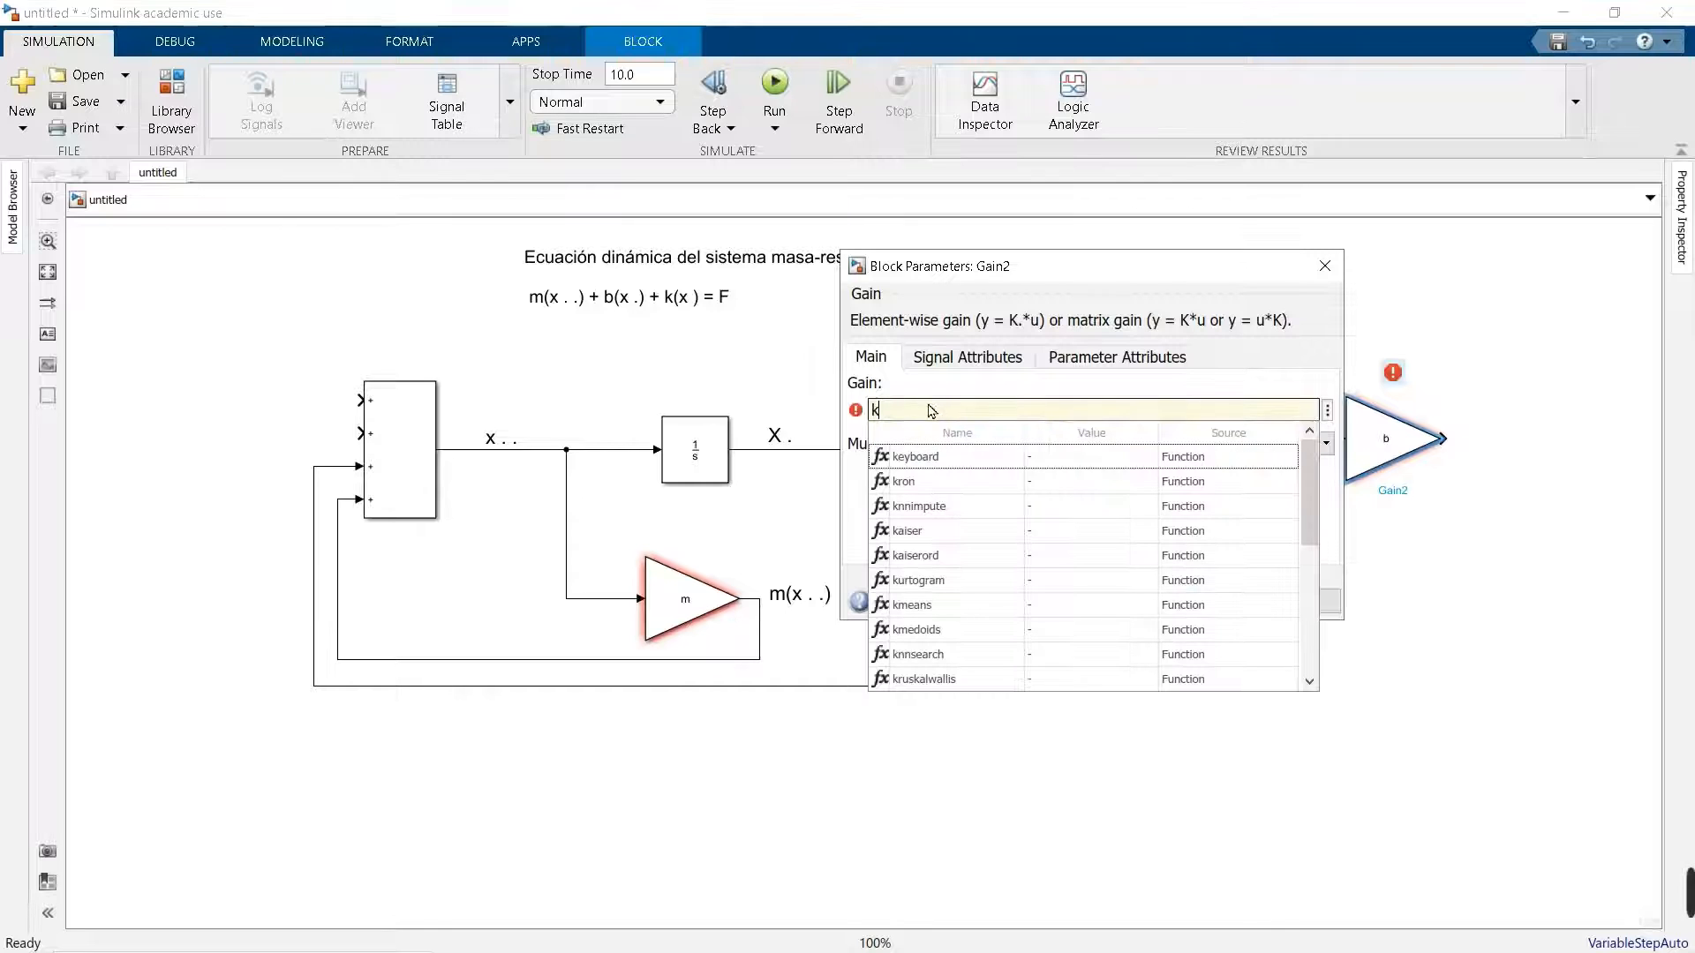
{"action": "left_click", "coordinate": [1019, 389]}
{"action": "left_click", "coordinate": [1043, 609]}
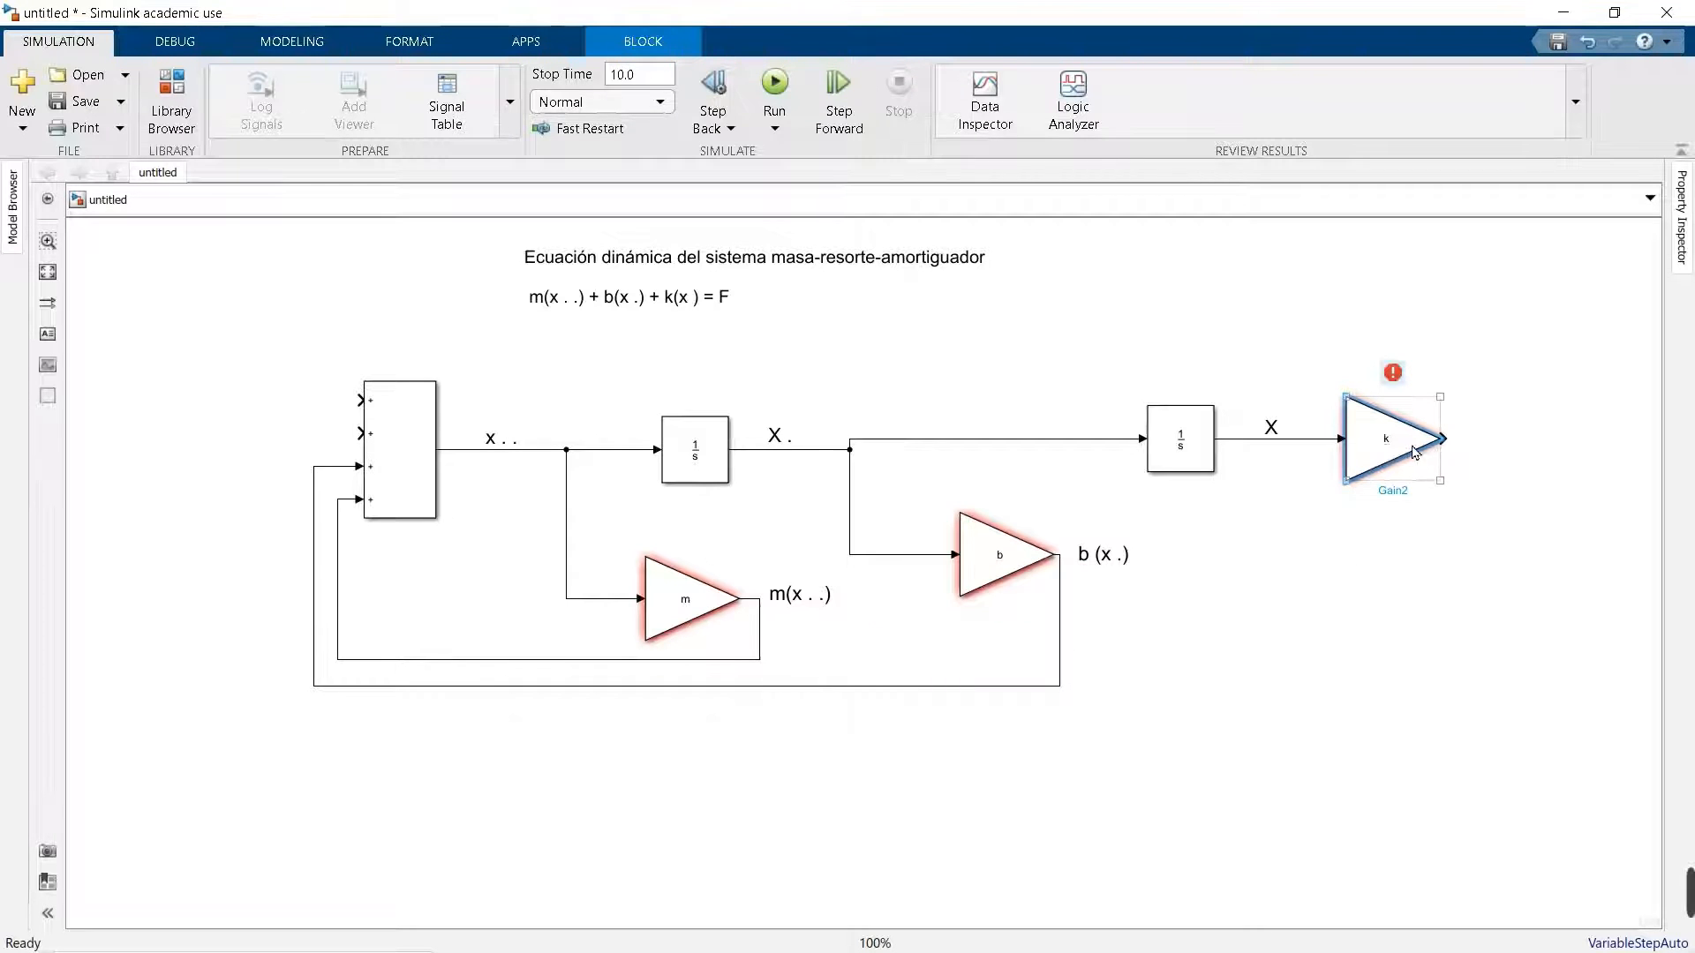
{"action": "left_click_drag", "start_coordinate": [1420, 452], "coordinate": [1426, 453]}
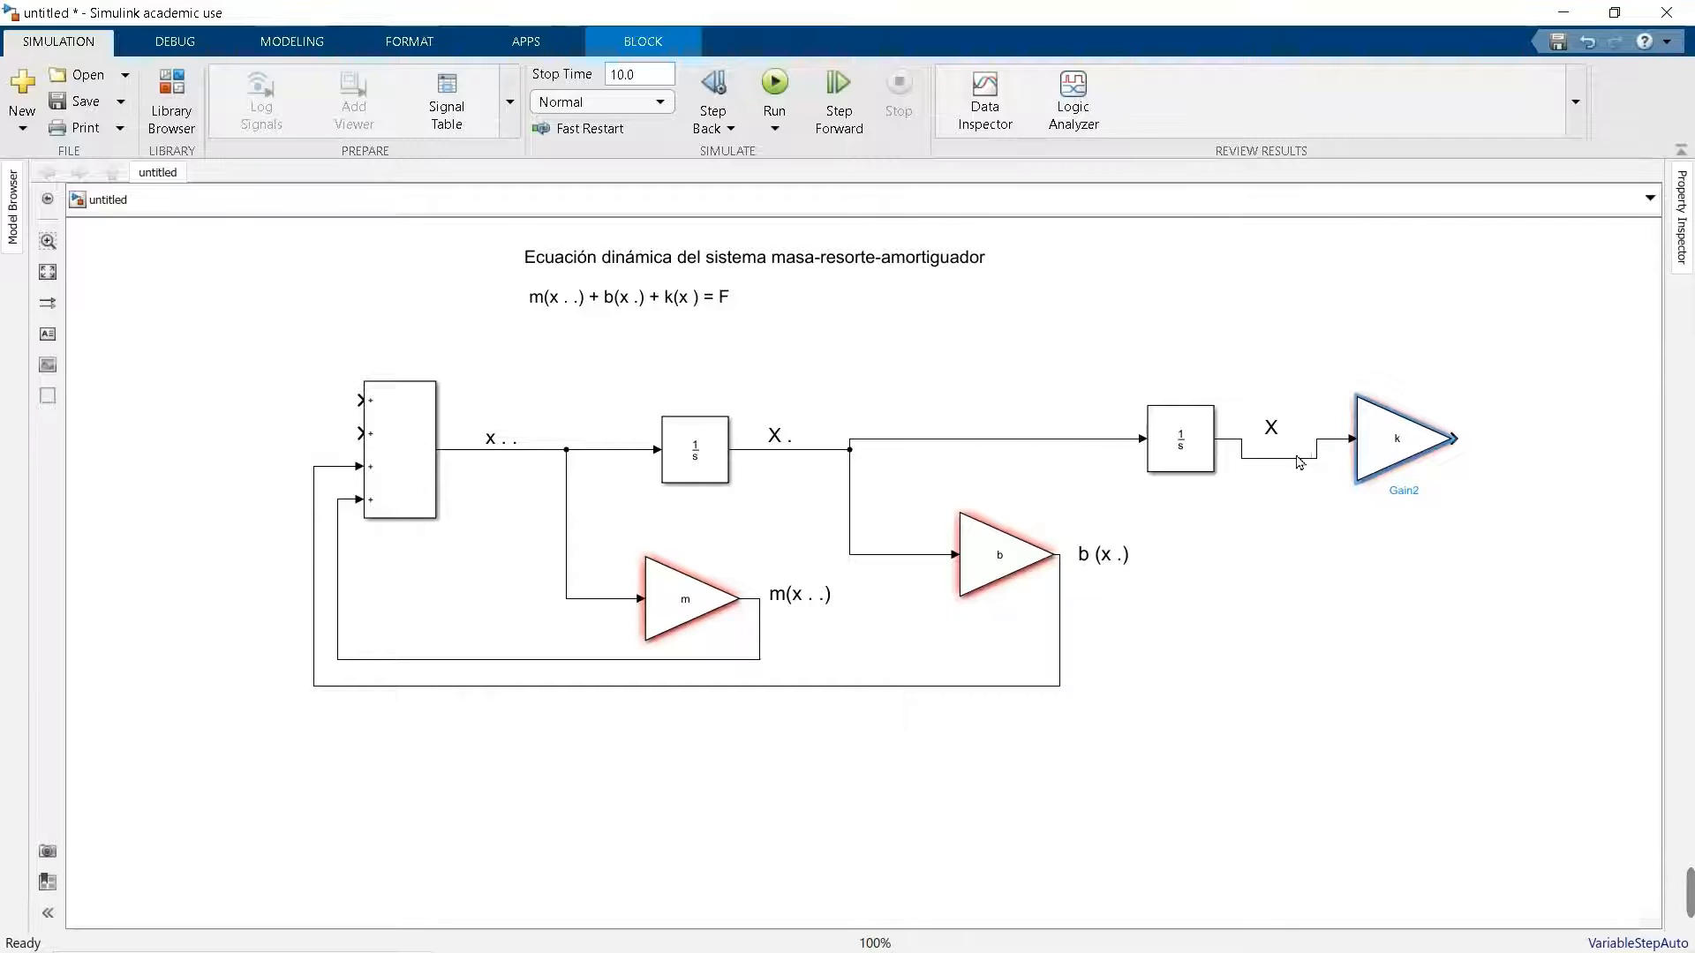
{"action": "key", "text": "ctrl+z"}
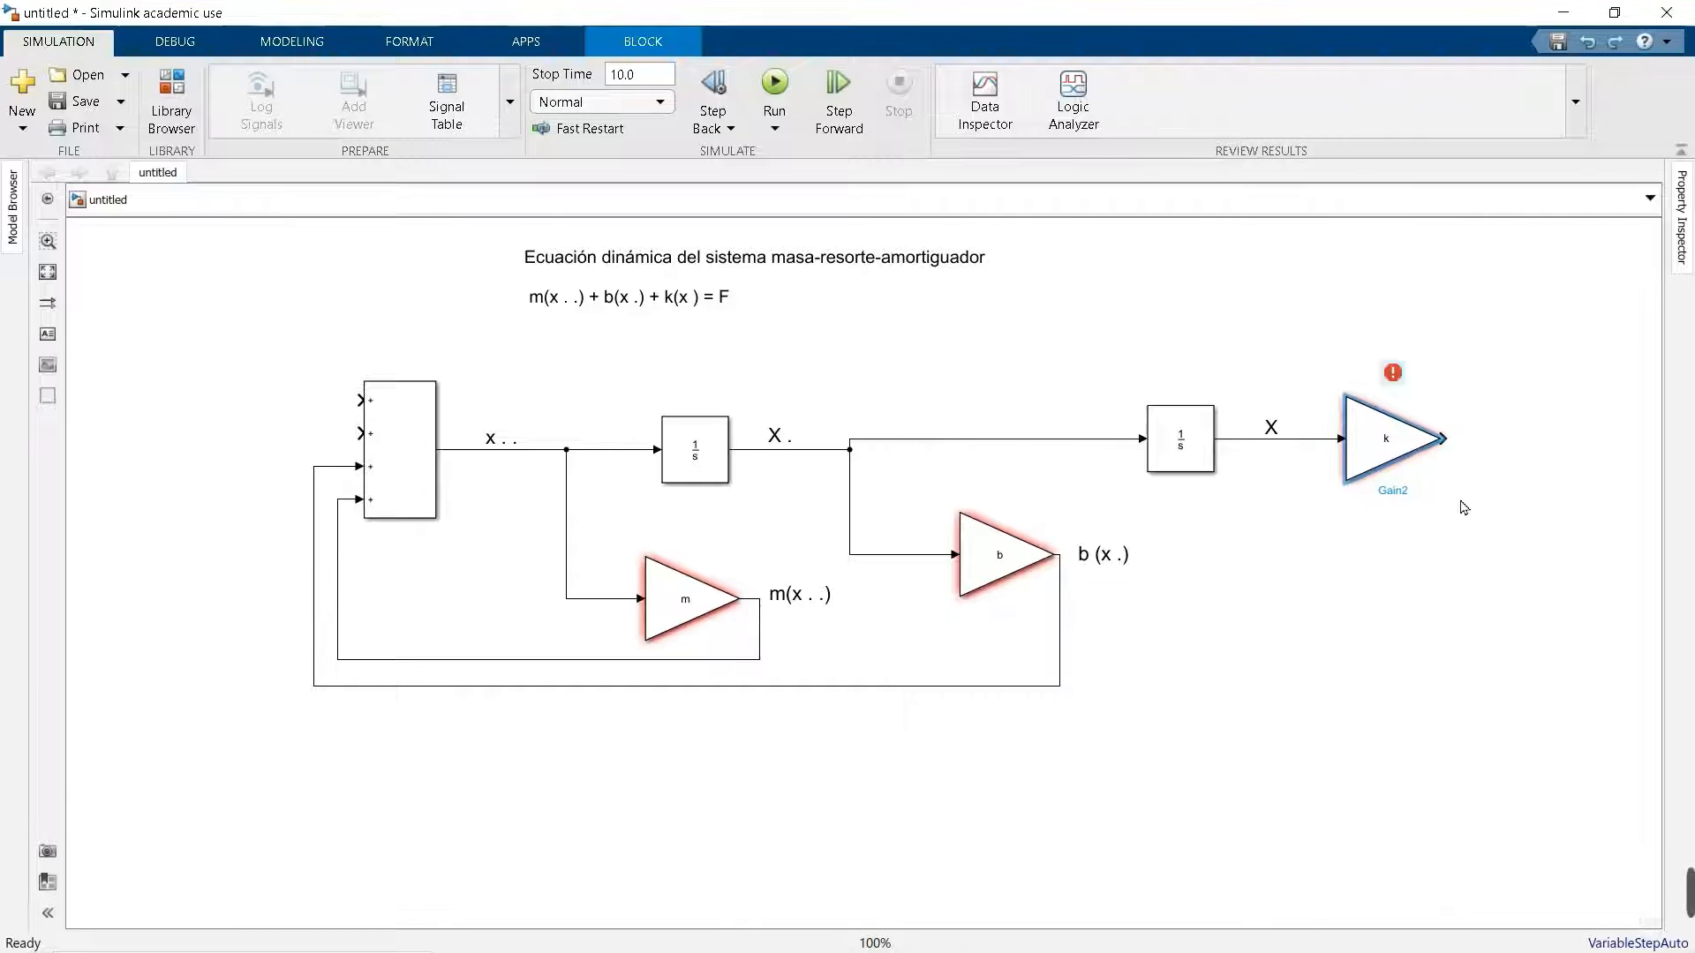
{"action": "left_click", "coordinate": [1462, 506]}
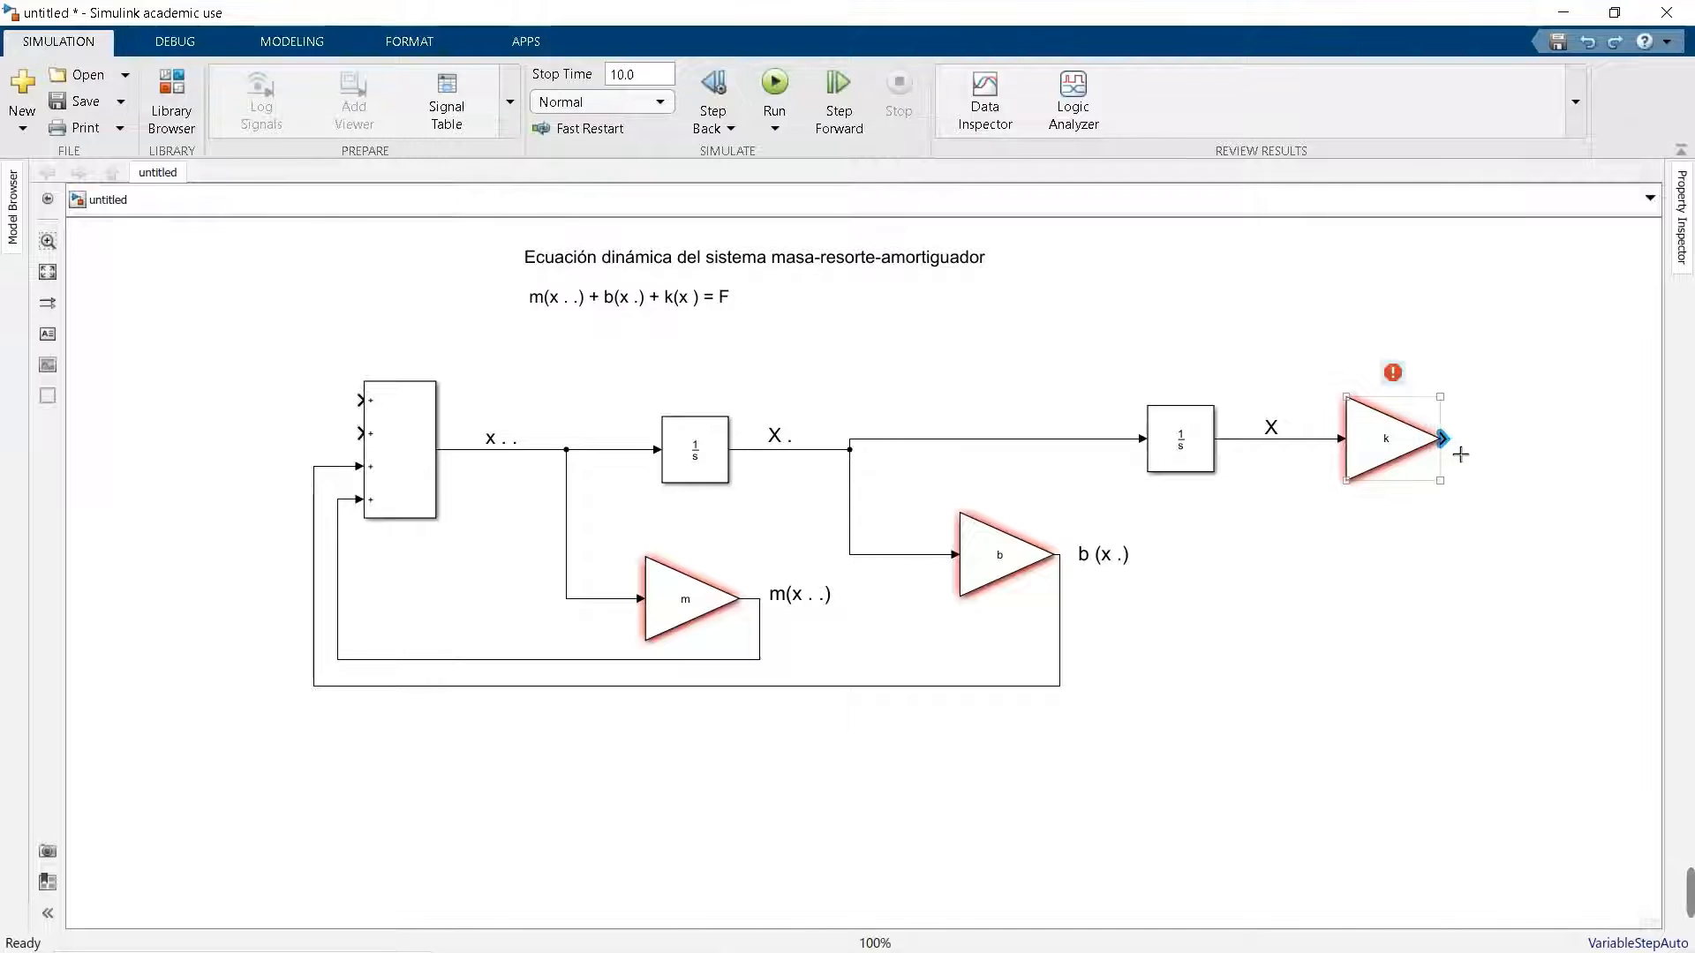
- Connect the "k" Gain output to the Add block's second input, routing the line below and outside the other feedback lines
{"action": "left_click_drag", "start_coordinate": [1457, 452], "coordinate": [374, 453]}
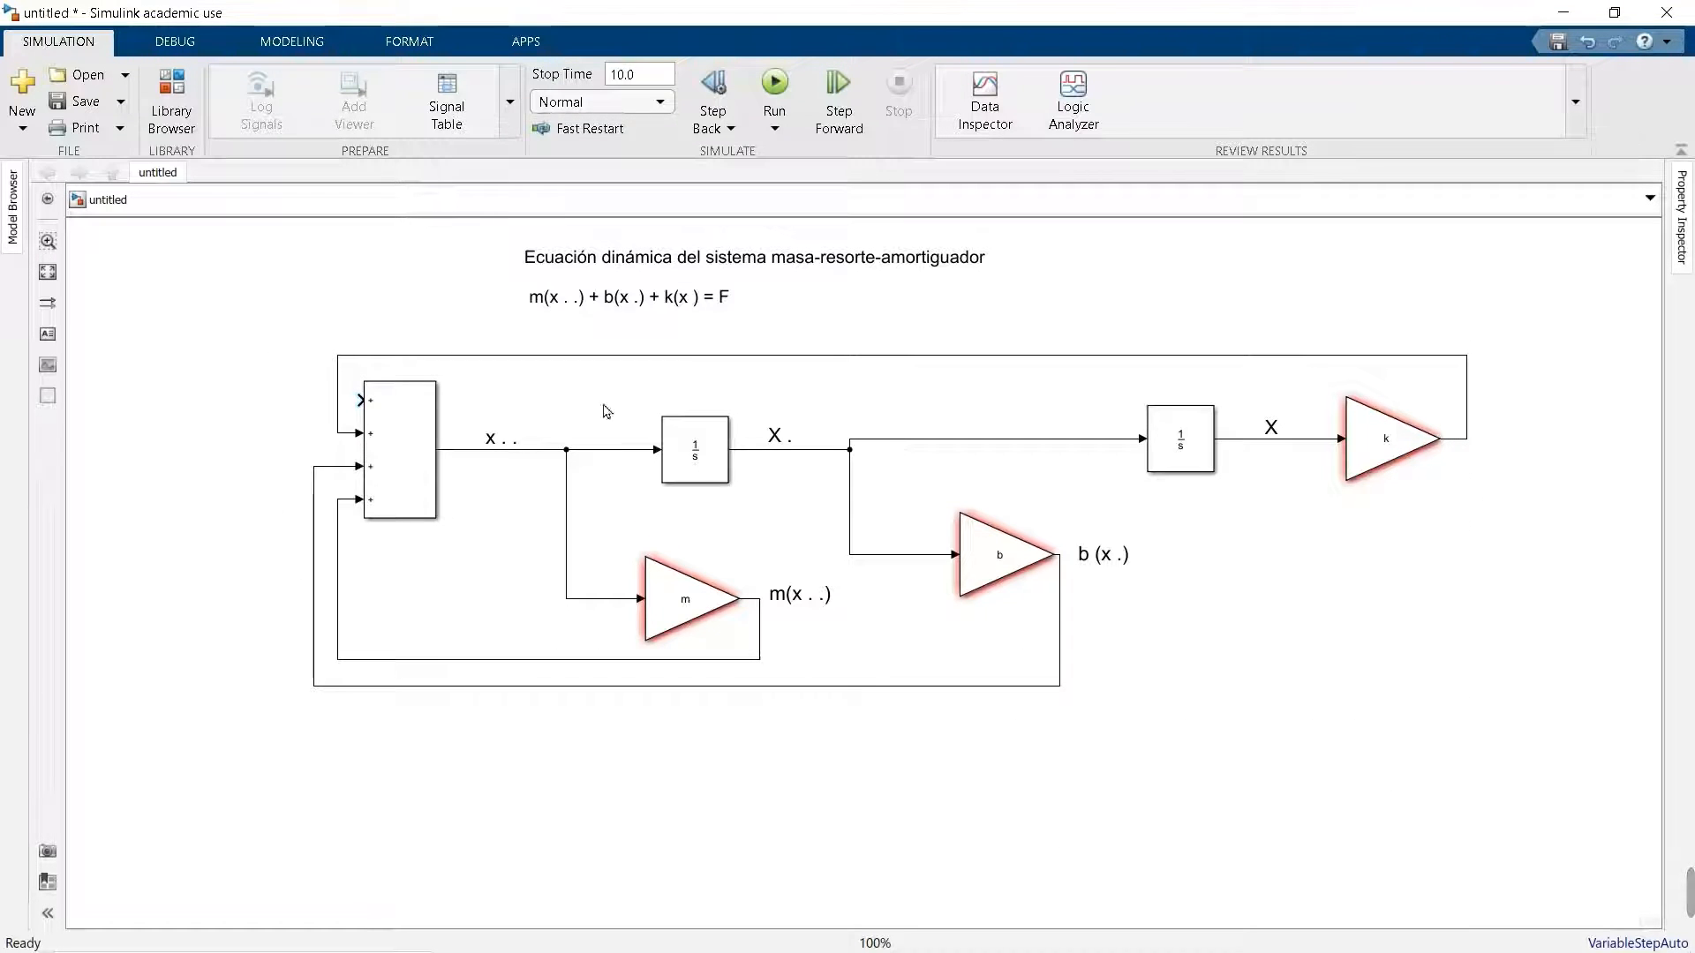
{"action": "left_click_drag", "start_coordinate": [711, 365], "coordinate": [670, 722]}
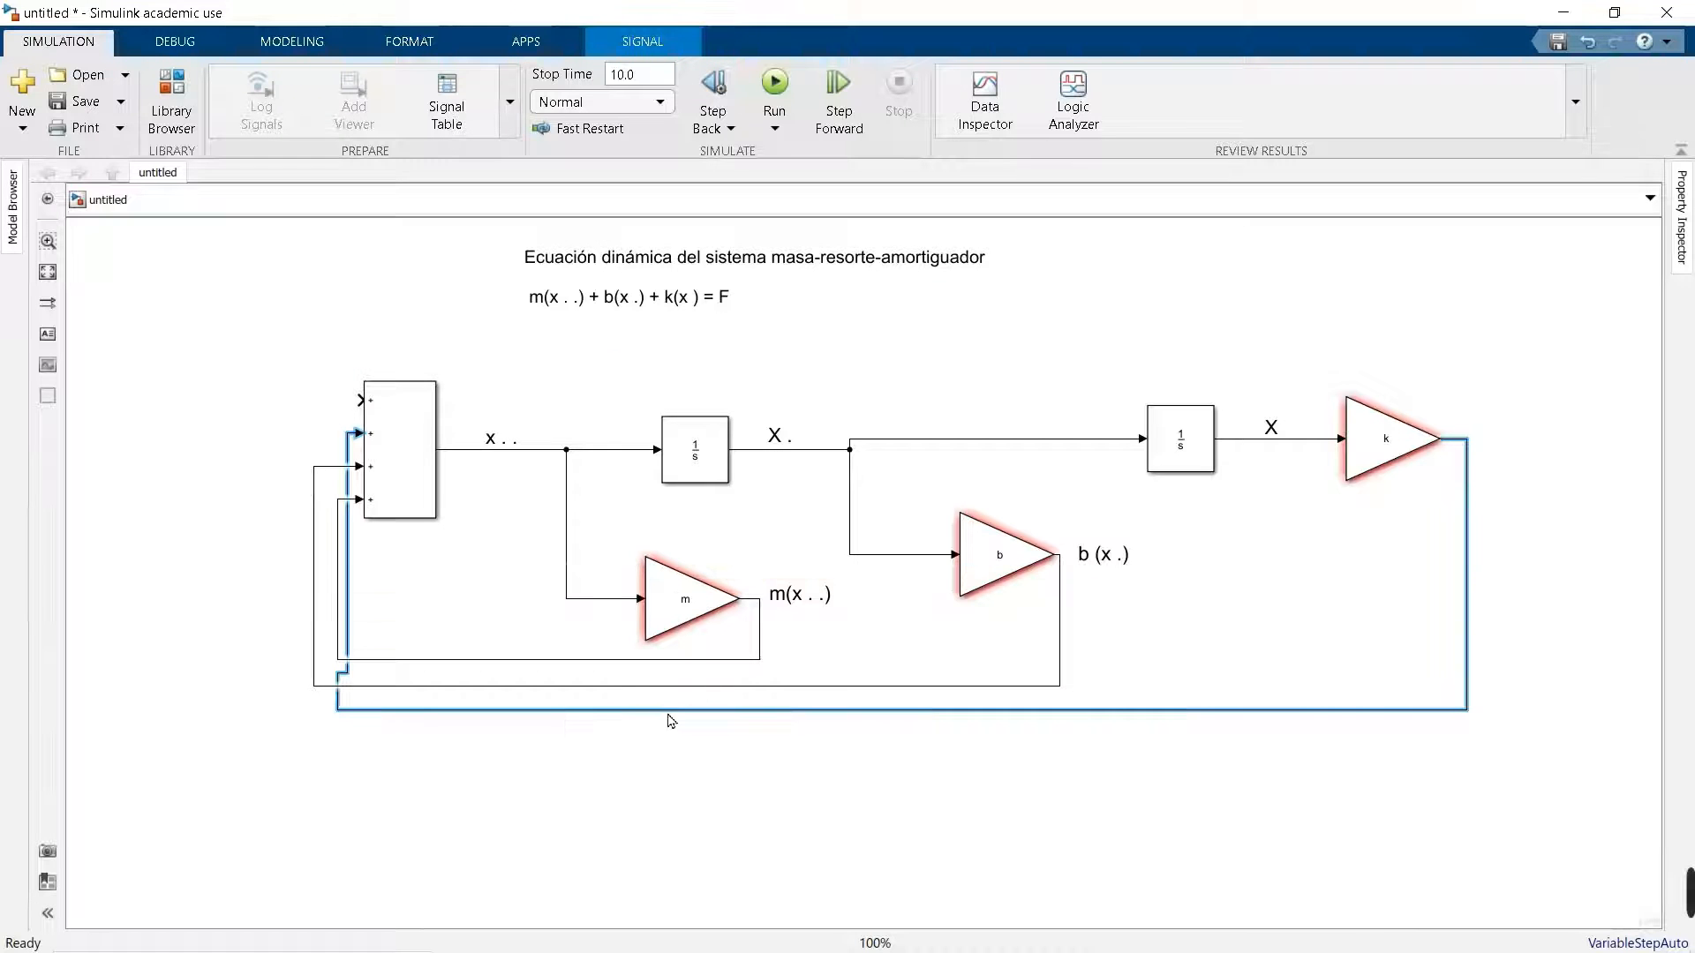
{"action": "left_click_drag", "start_coordinate": [346, 591], "coordinate": [294, 592]}
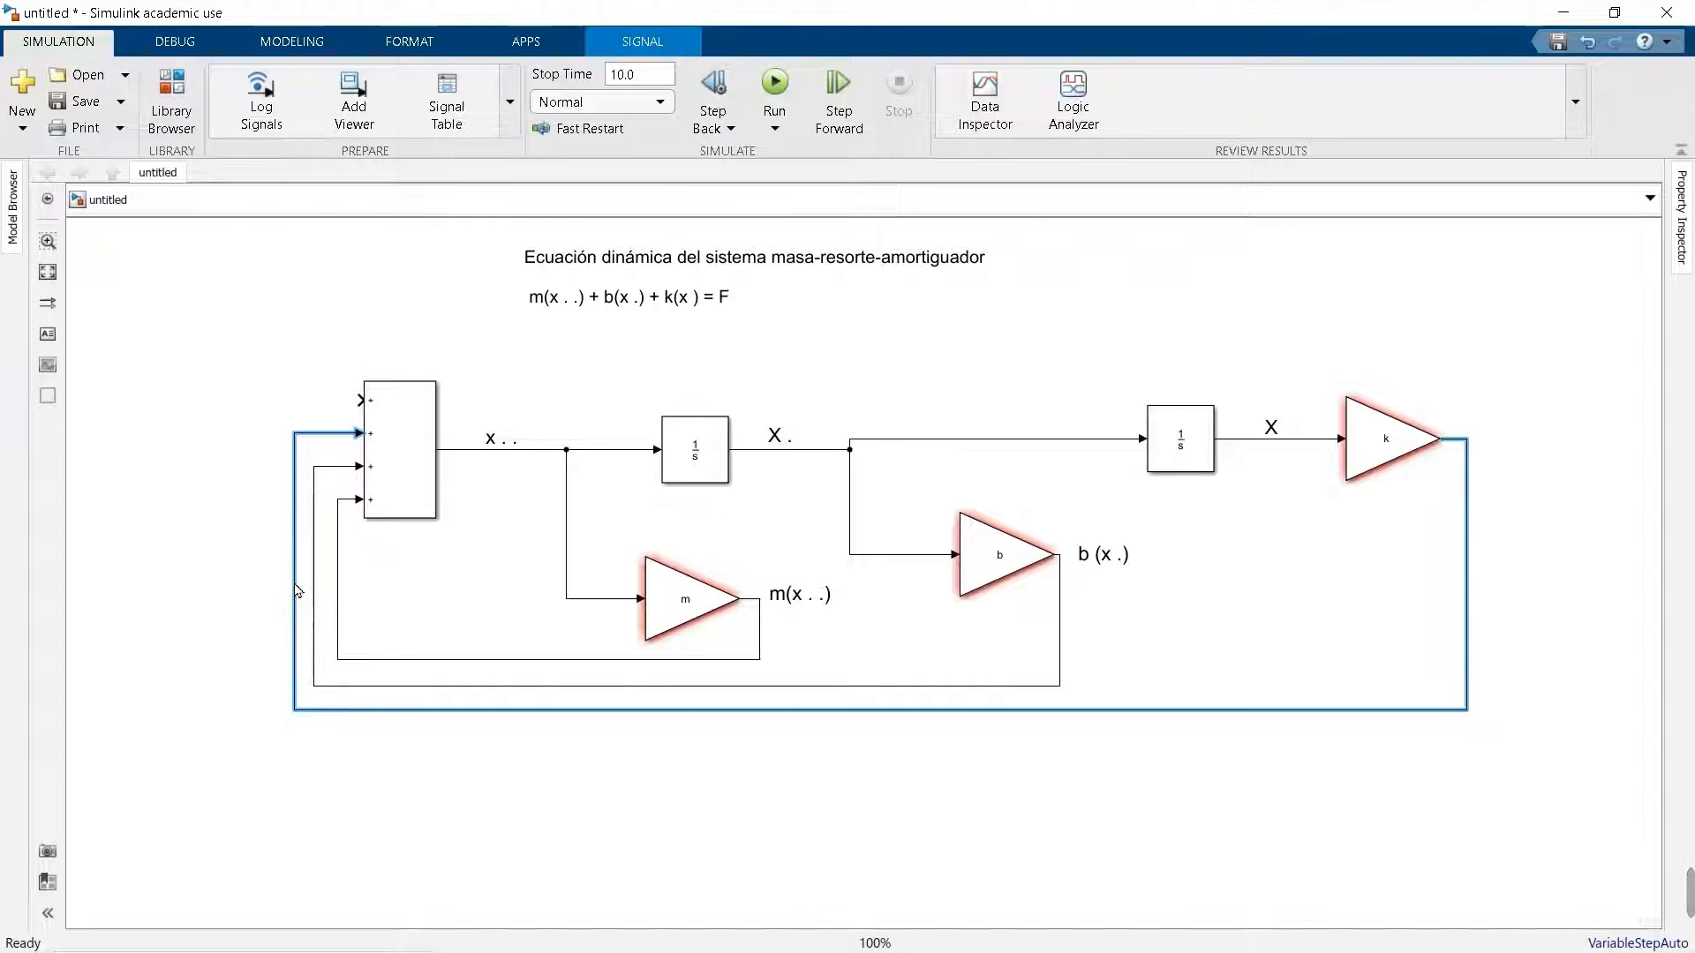
{"action": "left_click", "coordinate": [1498, 536]}
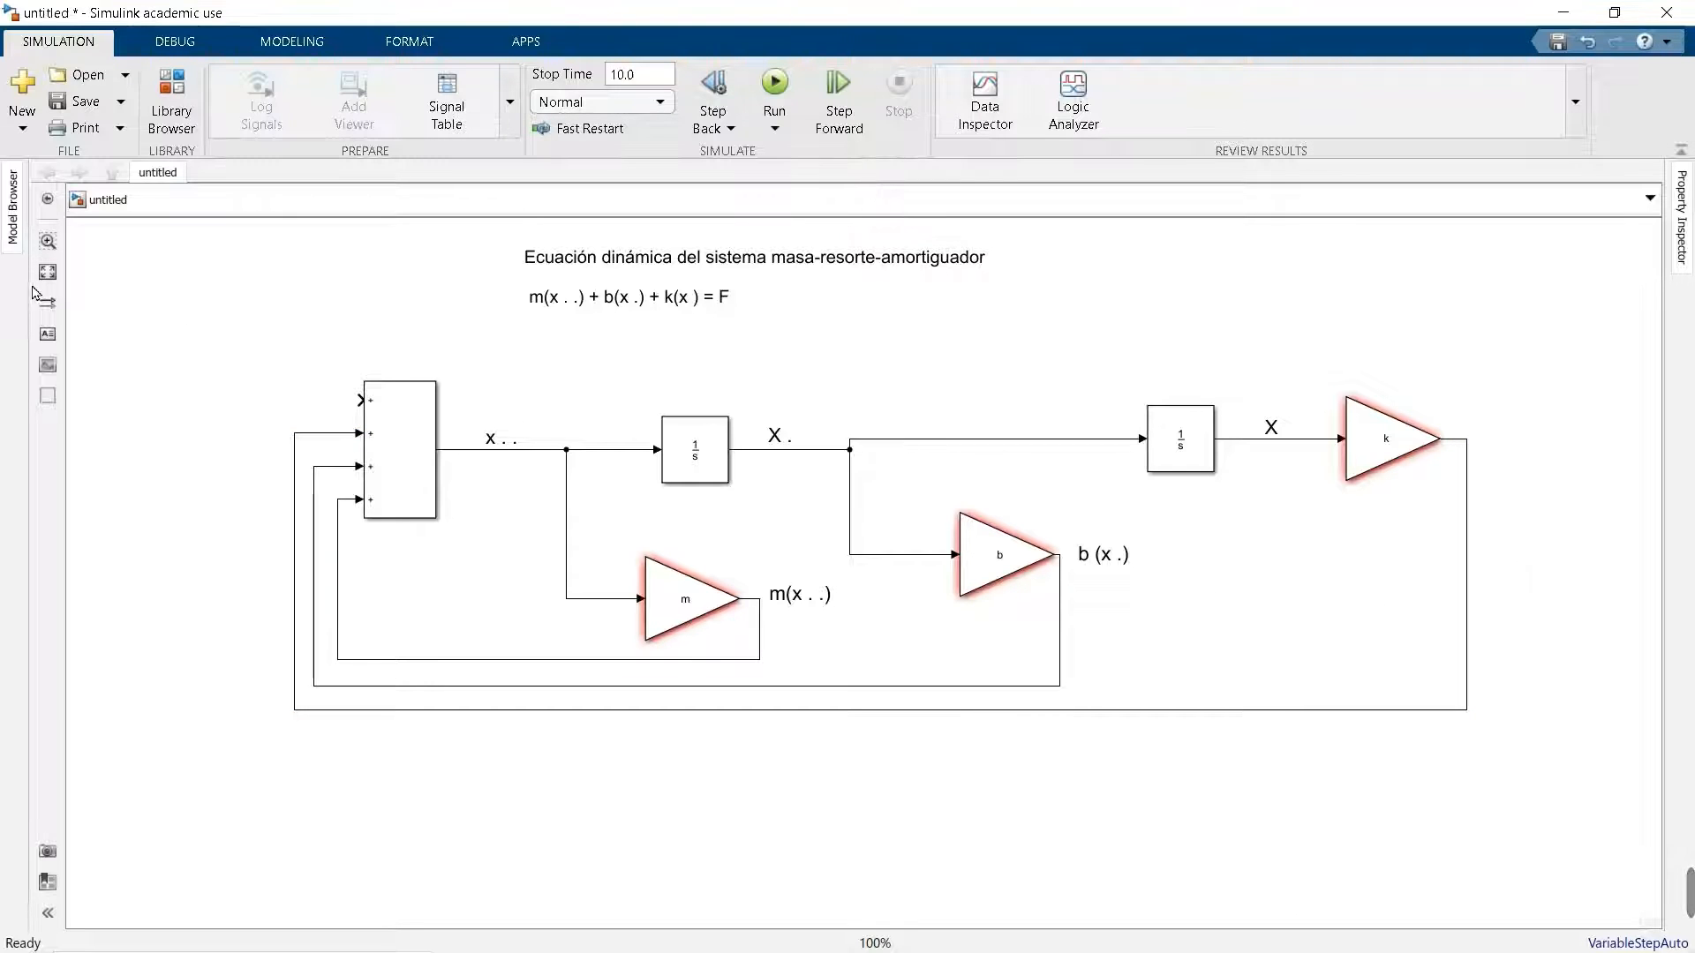
- Add a "k (x)" annotation beside the "k" Gain output, enlarge its text and nudge it slightly up
{"action": "left_click", "coordinate": [48, 340]}
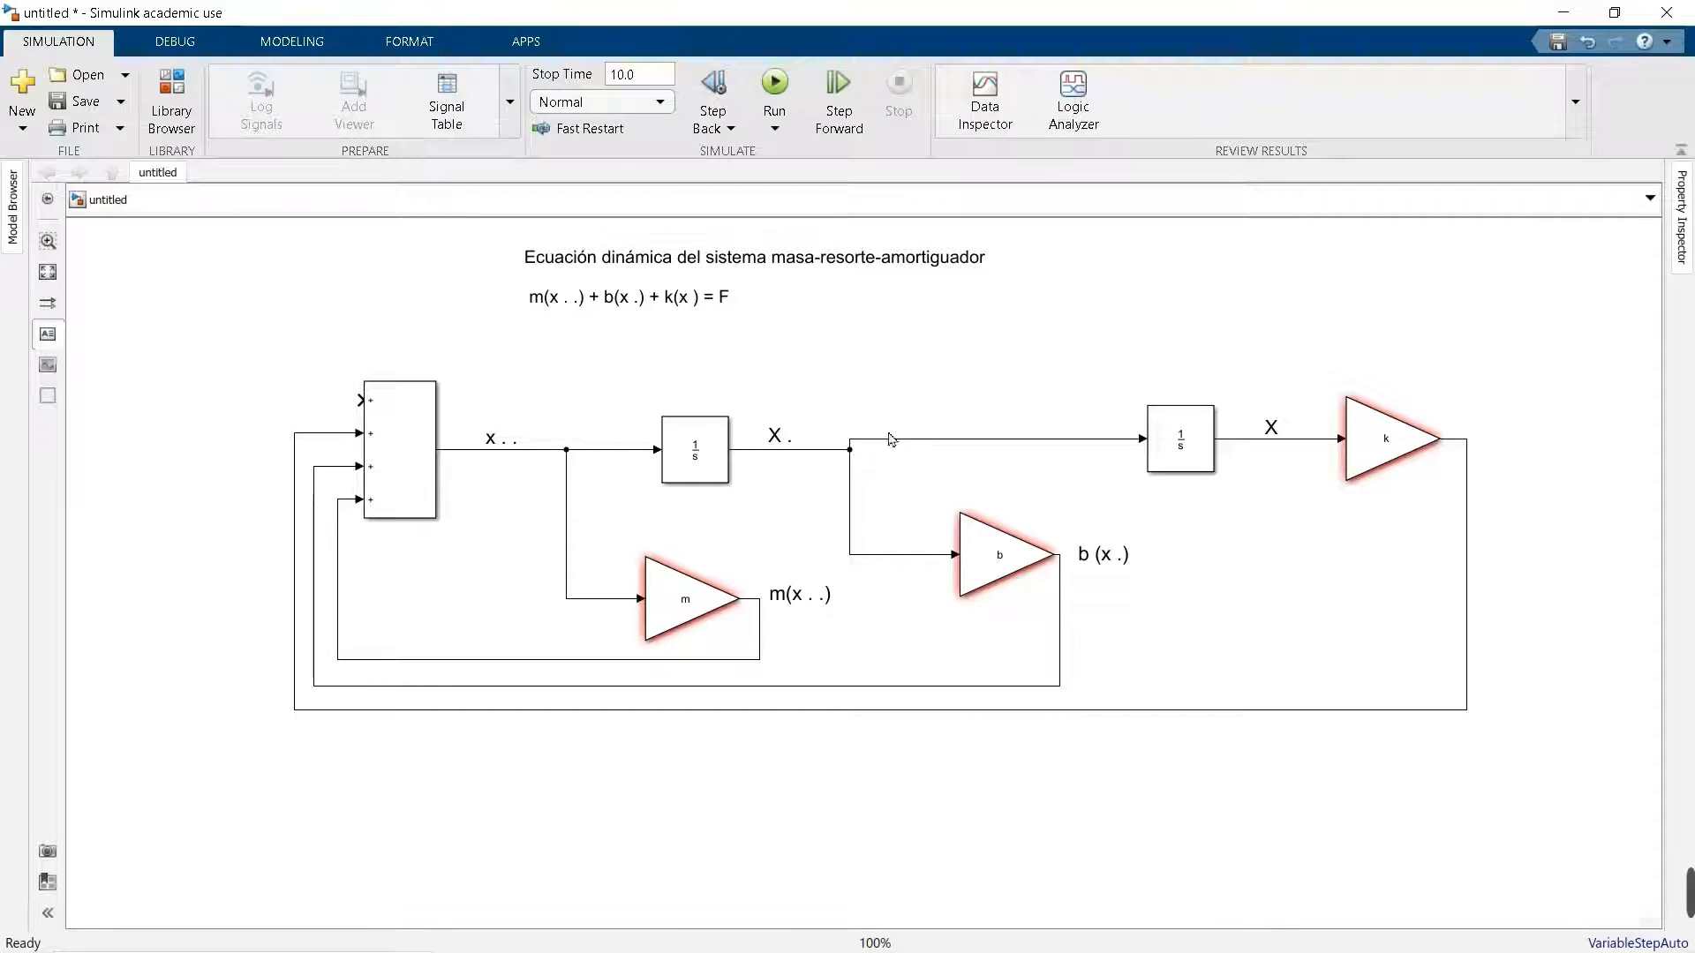
{"action": "left_click", "coordinate": [1485, 443]}
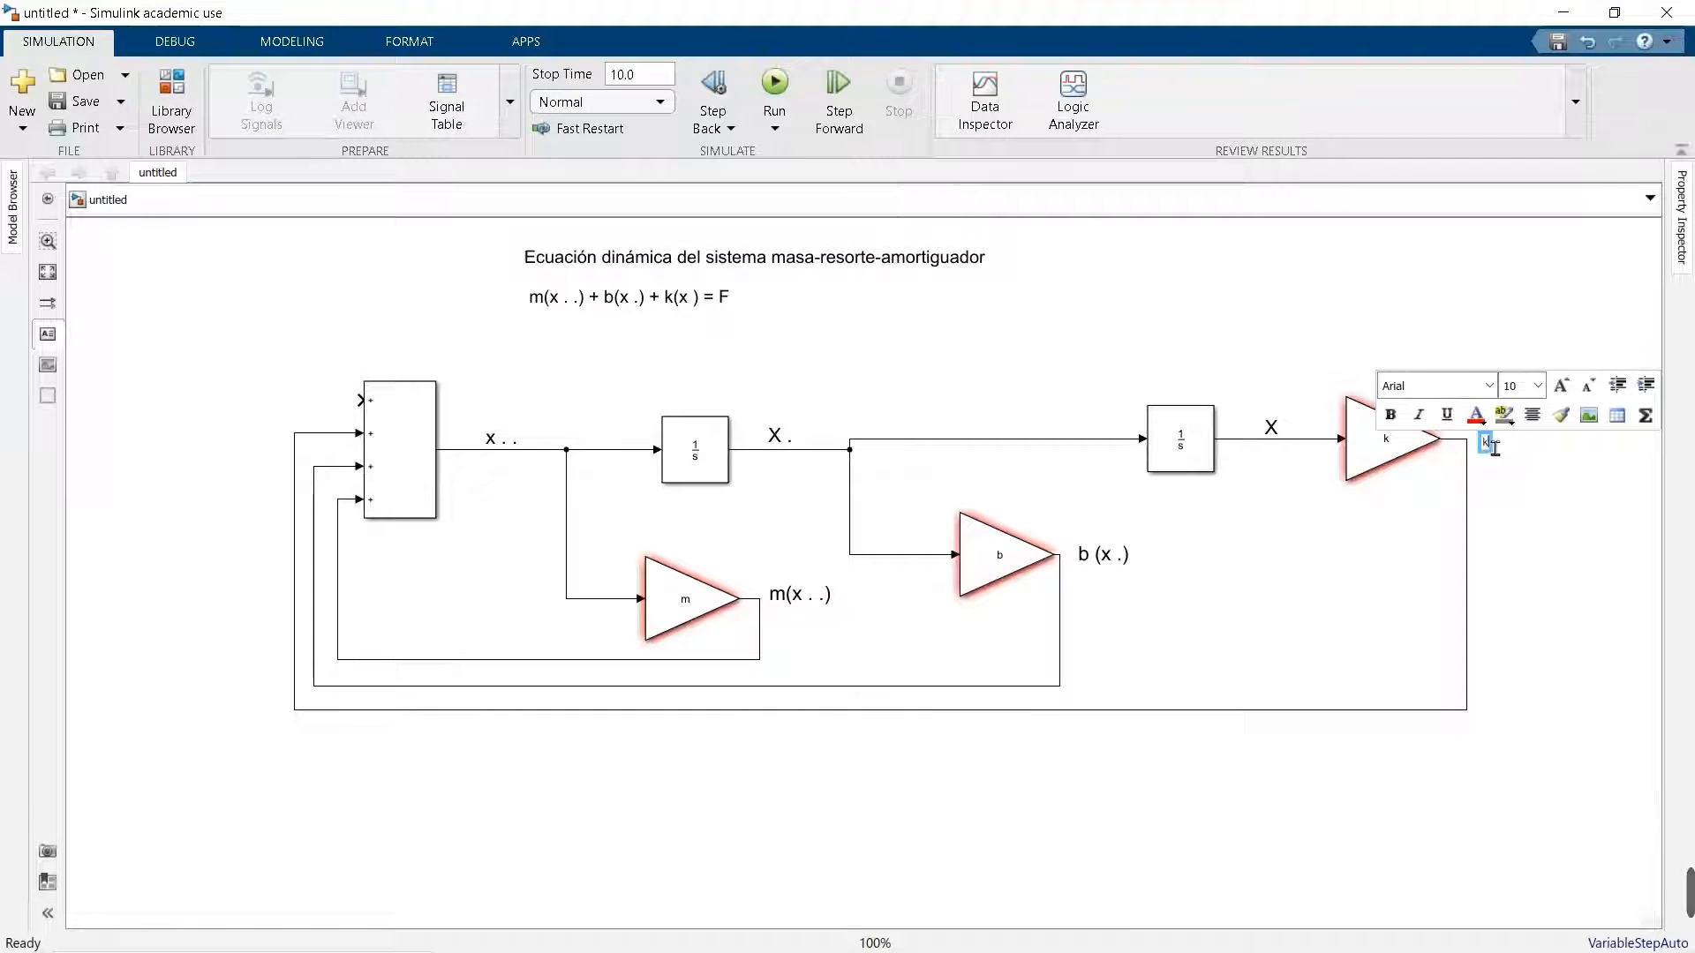
{"action": "type", "text": "k (x)"}
{"action": "left_click_drag", "start_coordinate": [1495, 448], "coordinate": [1480, 444]}
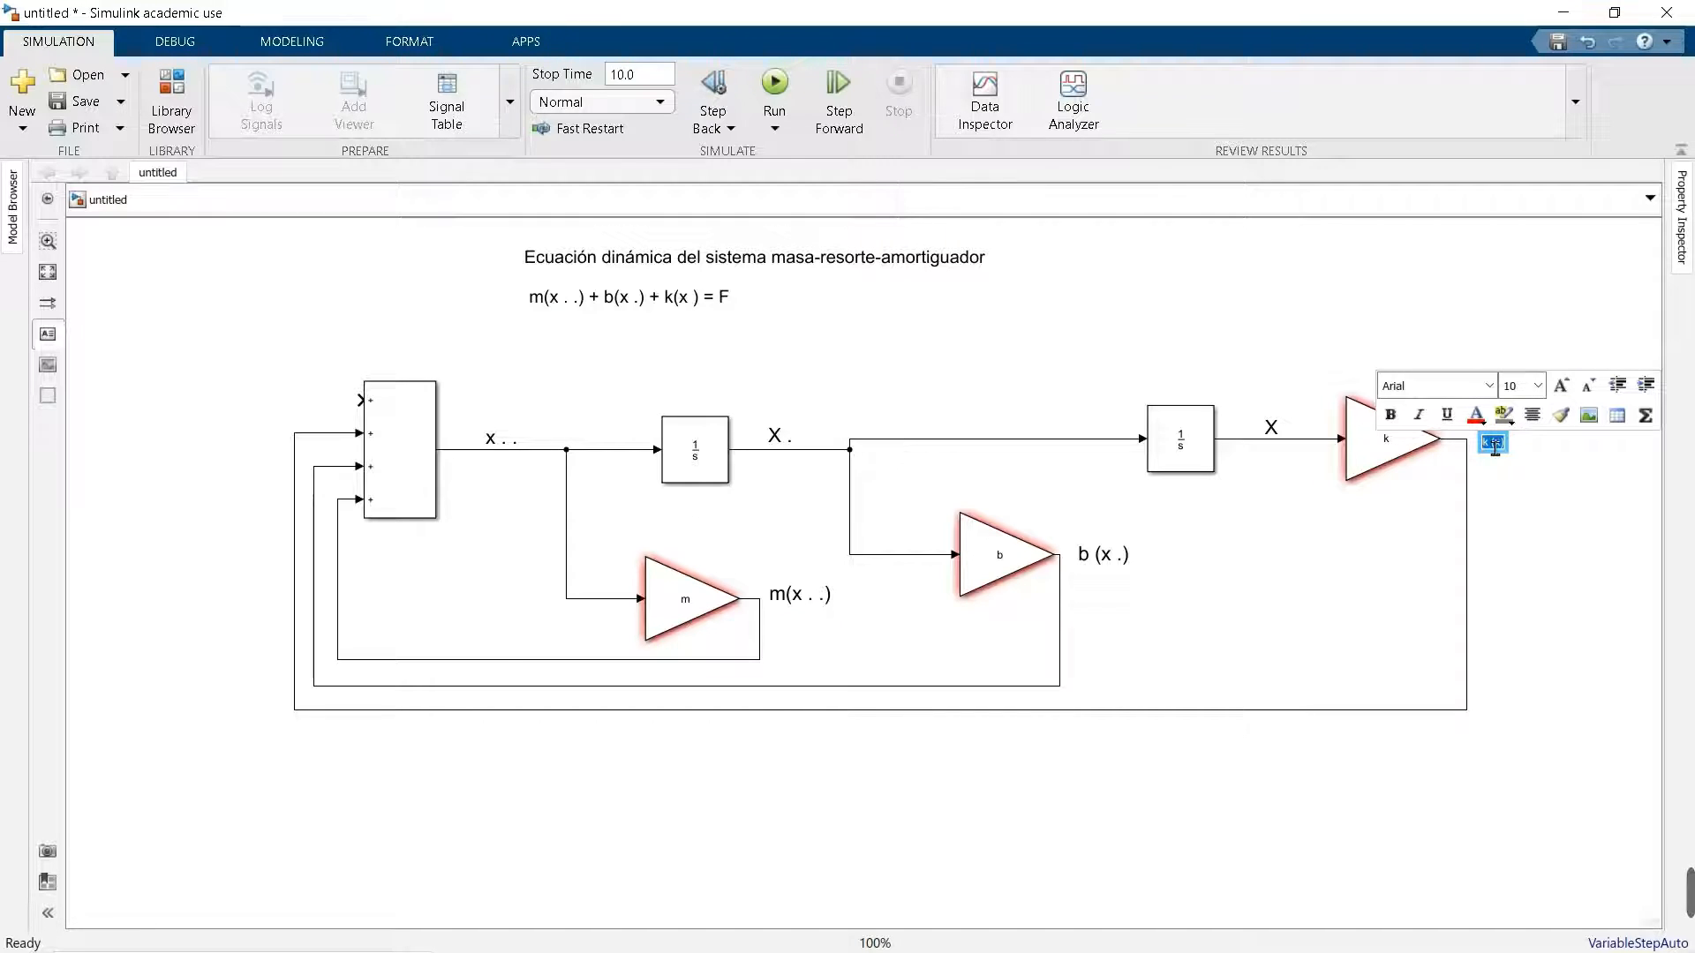
{"action": "left_click", "coordinate": [1538, 385]}
{"action": "left_click", "coordinate": [1509, 535]}
{"action": "left_click", "coordinate": [1561, 503]}
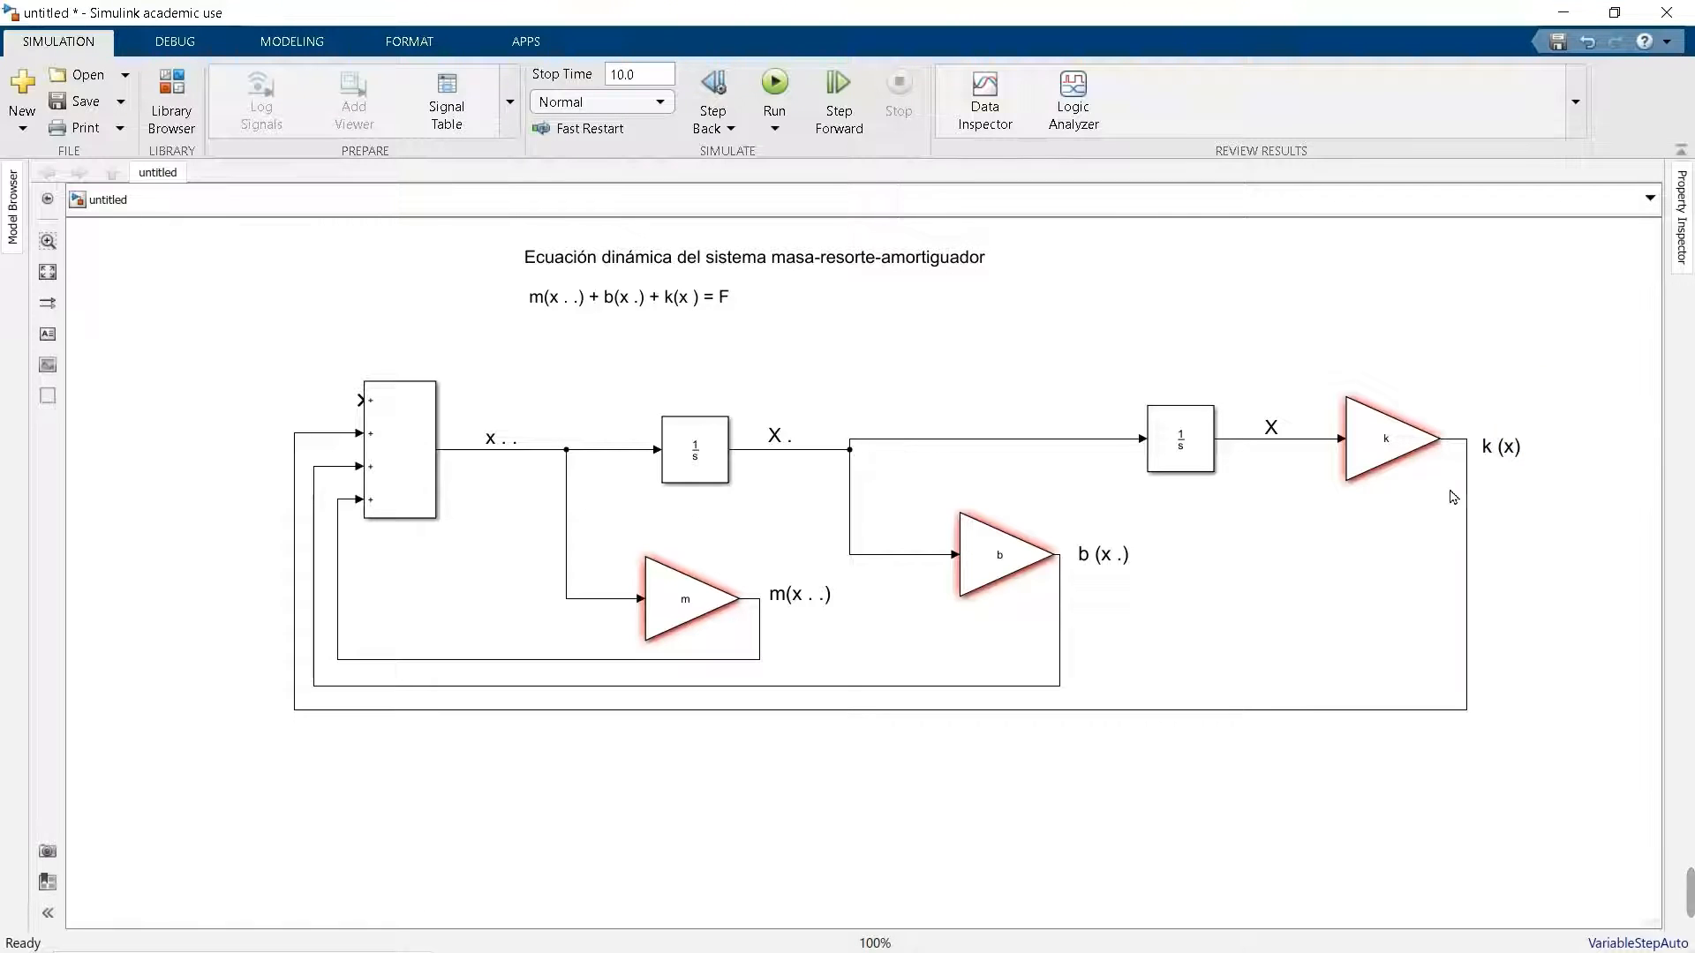
{"action": "left_click", "coordinate": [1511, 461]}
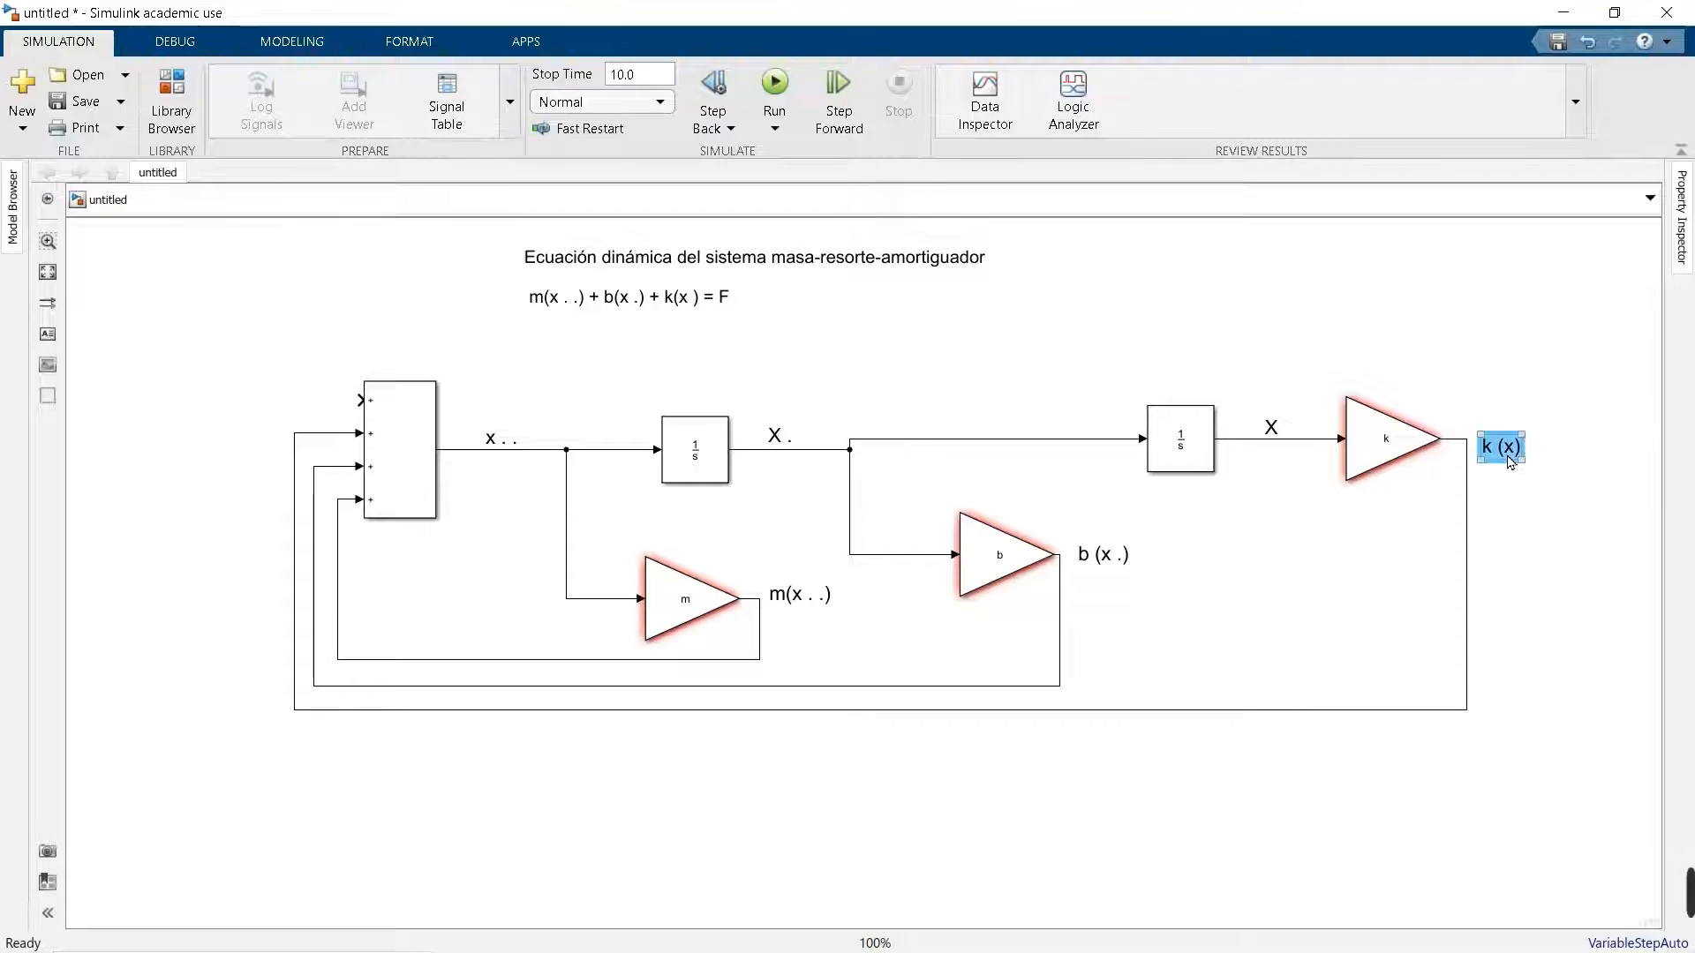
{"action": "key", "text": "Up"}
{"action": "key", "text": "Up"}
{"action": "left_click", "coordinate": [1517, 528]}
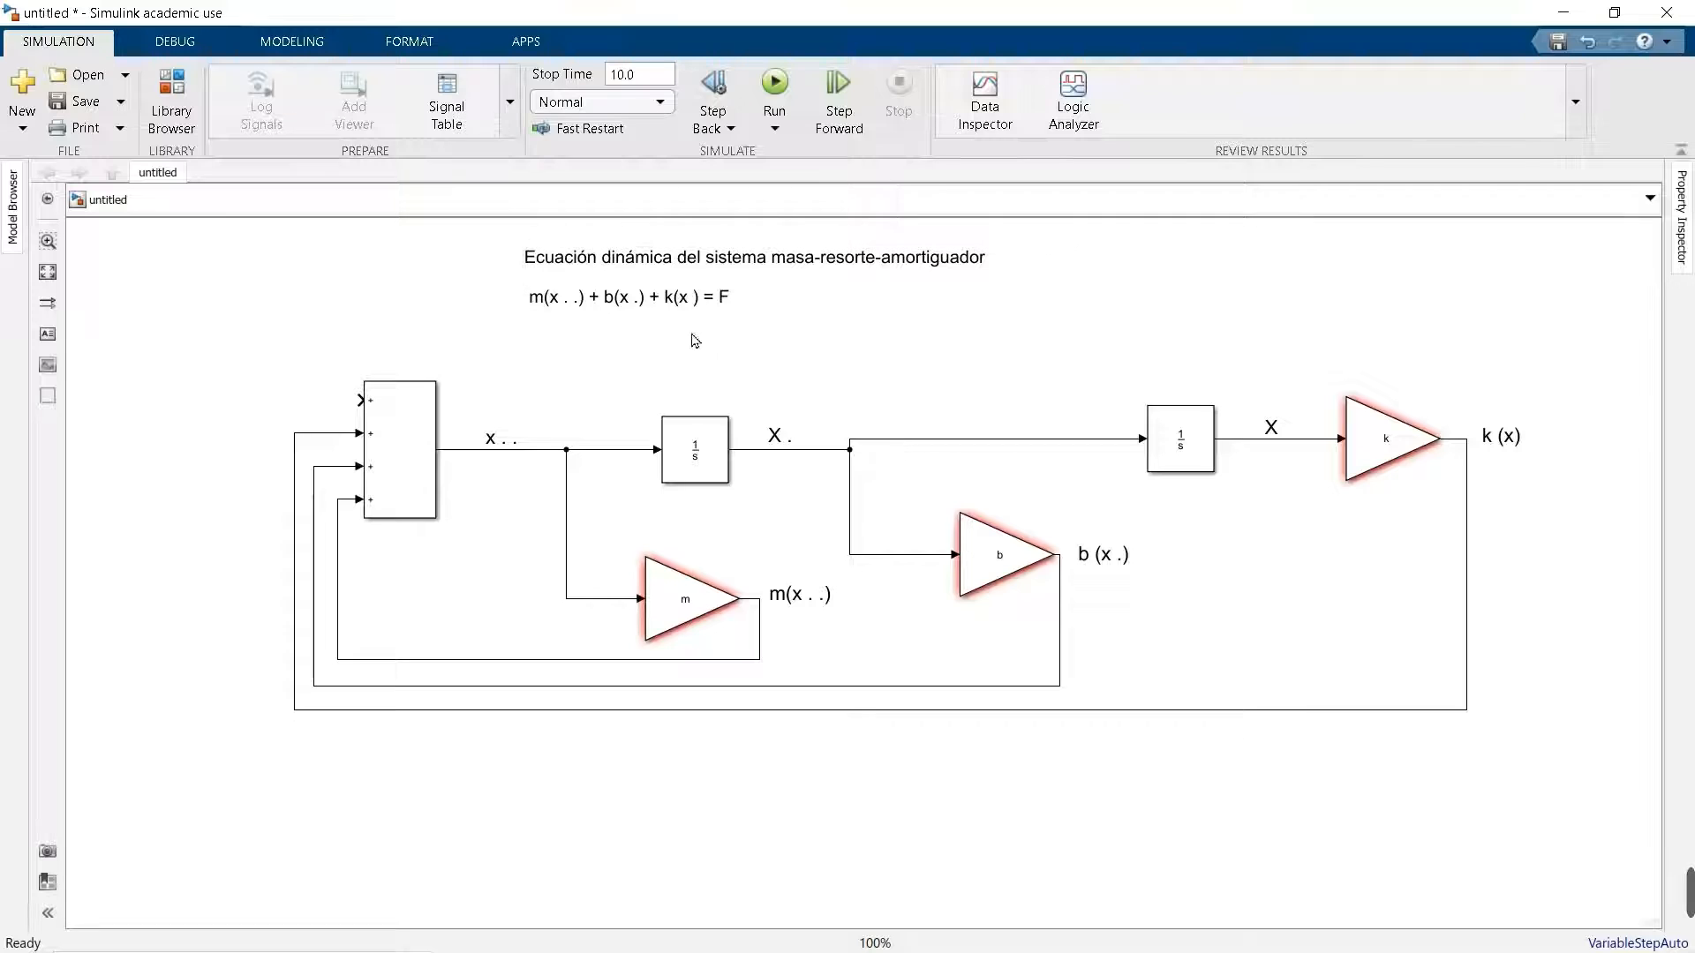
- Add a Step block from the Simulink Sources library to the model, above and to the left of the Add block
{"action": "left_click", "coordinate": [712, 310]}
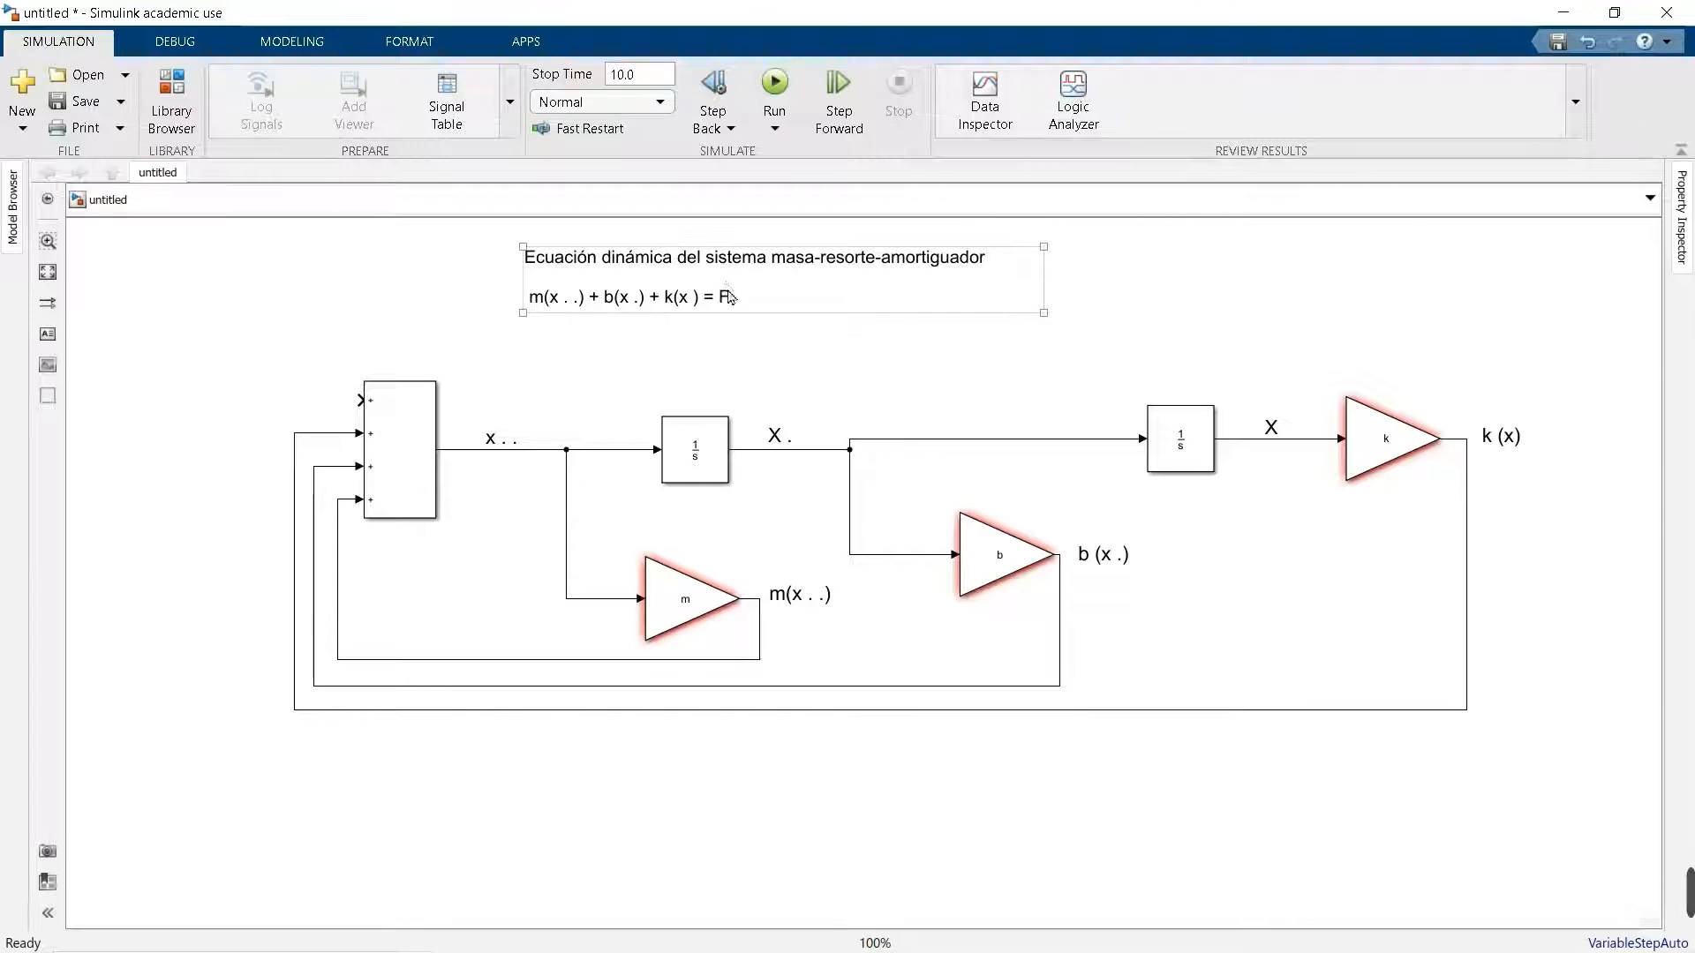
{"action": "left_click", "coordinate": [715, 334]}
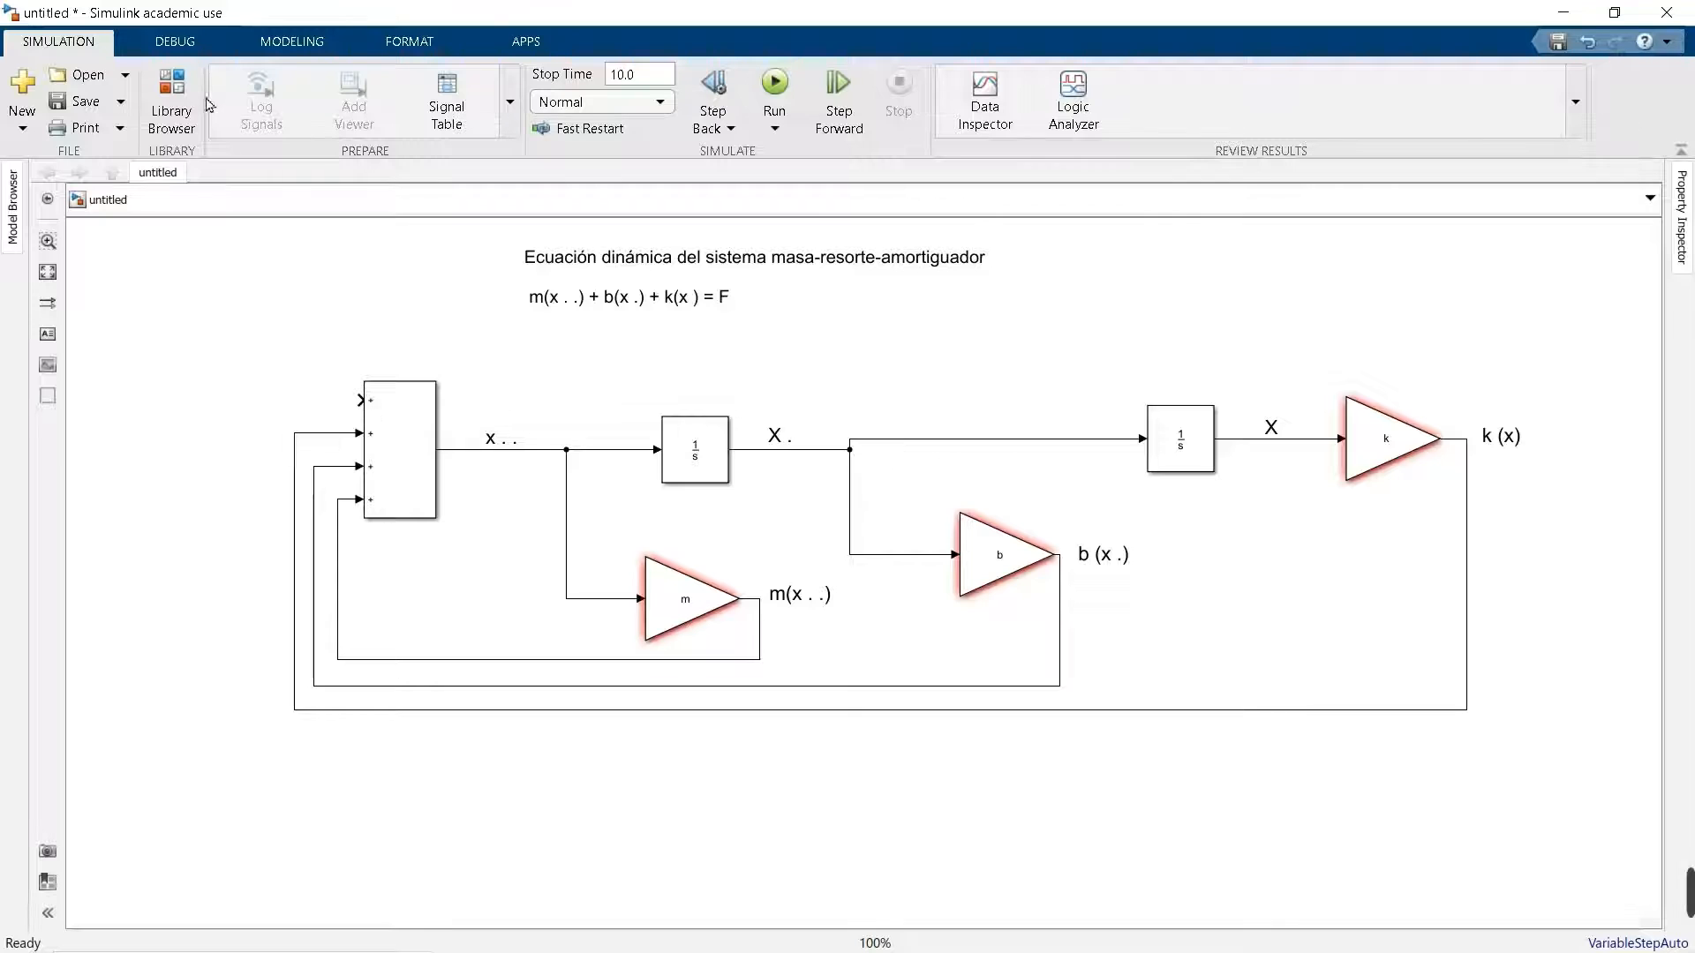
{"action": "left_click", "coordinate": [179, 97]}
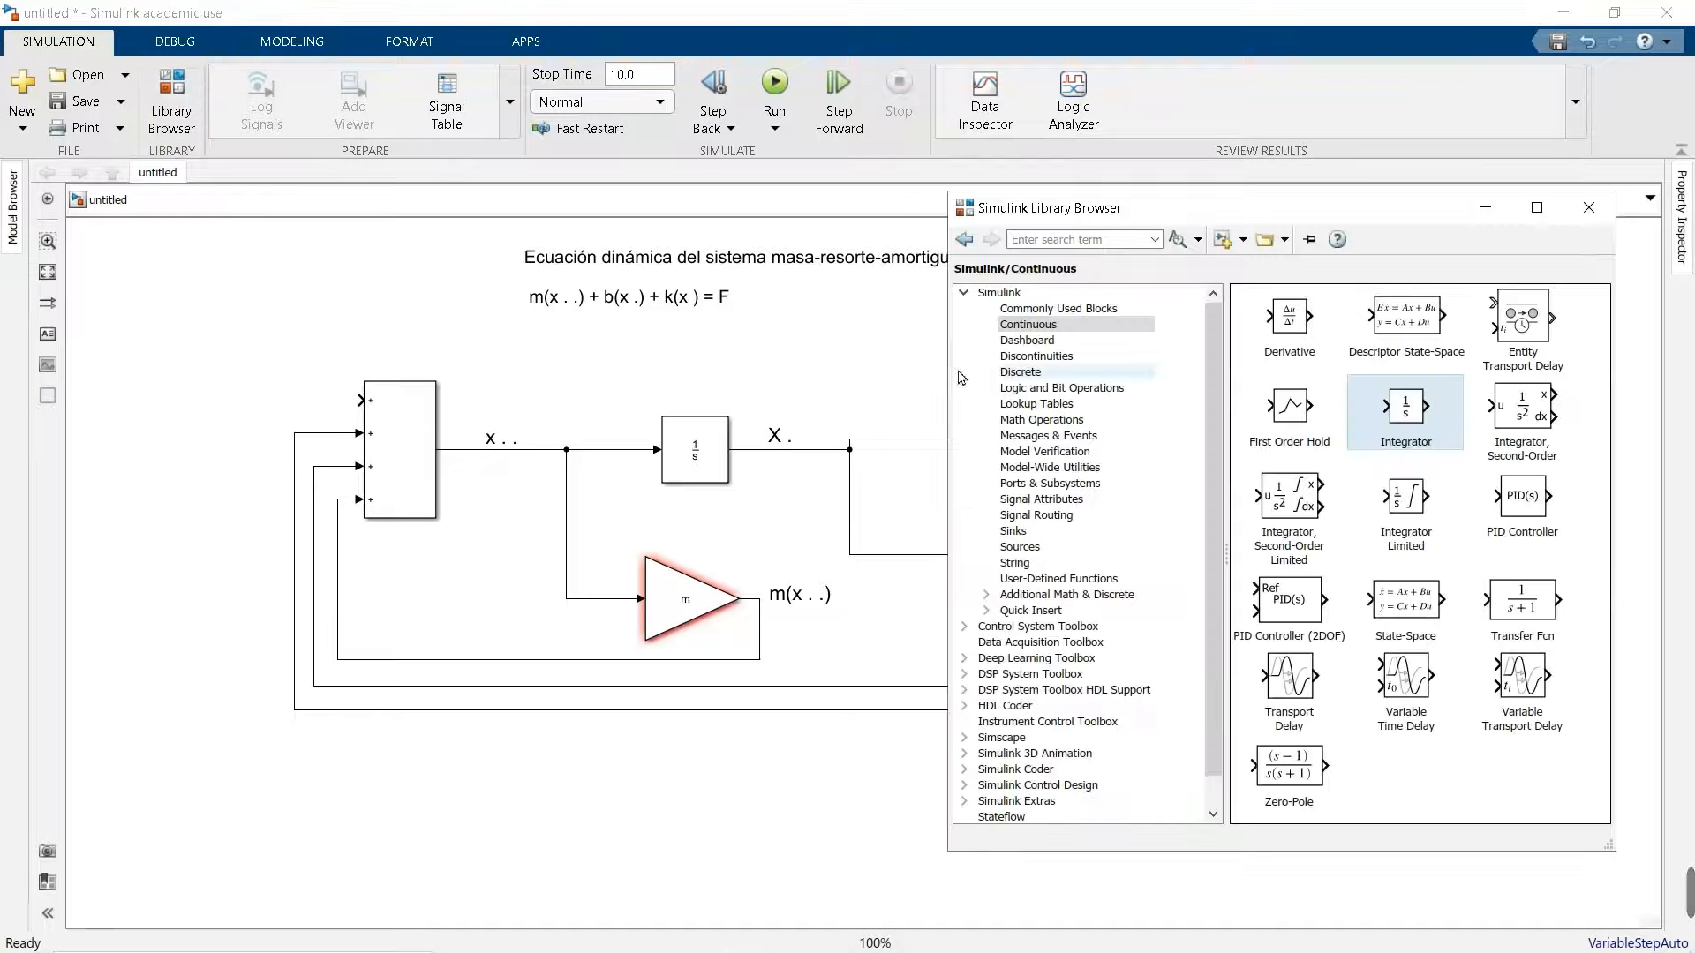
{"action": "left_click_drag", "start_coordinate": [1413, 214], "coordinate": [1345, 226]}
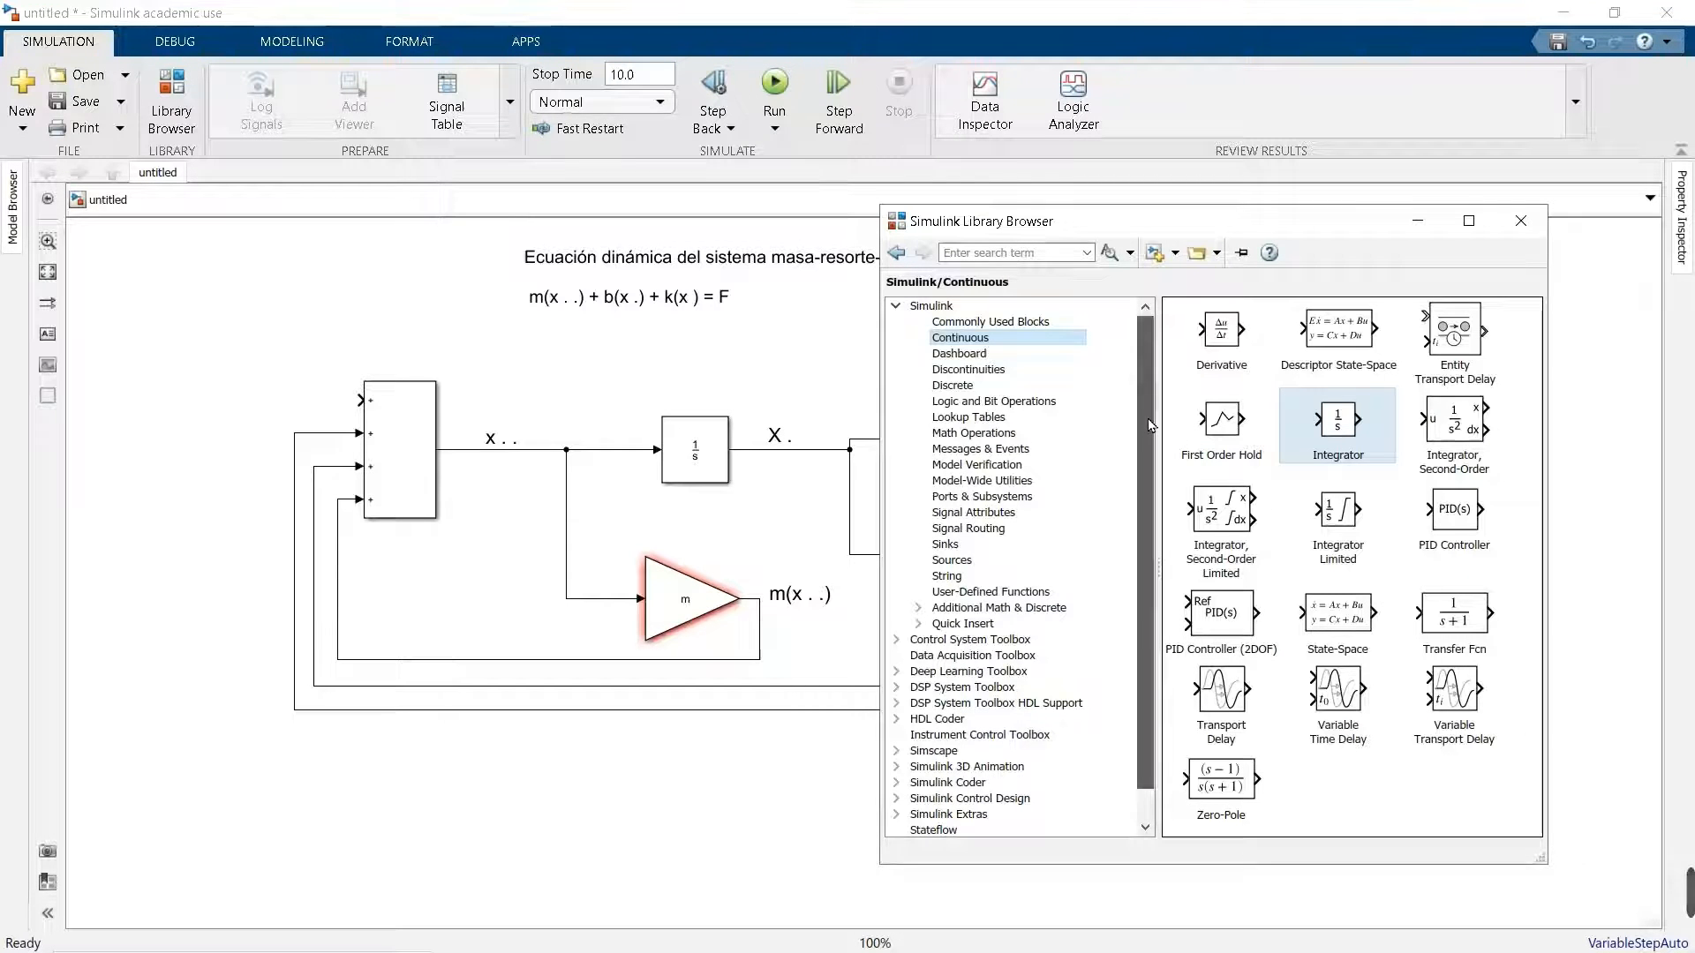
{"action": "scroll", "coordinate": [1151, 426], "scroll_direction": "down", "scroll_amount": 1}
{"action": "left_click", "coordinate": [985, 540]}
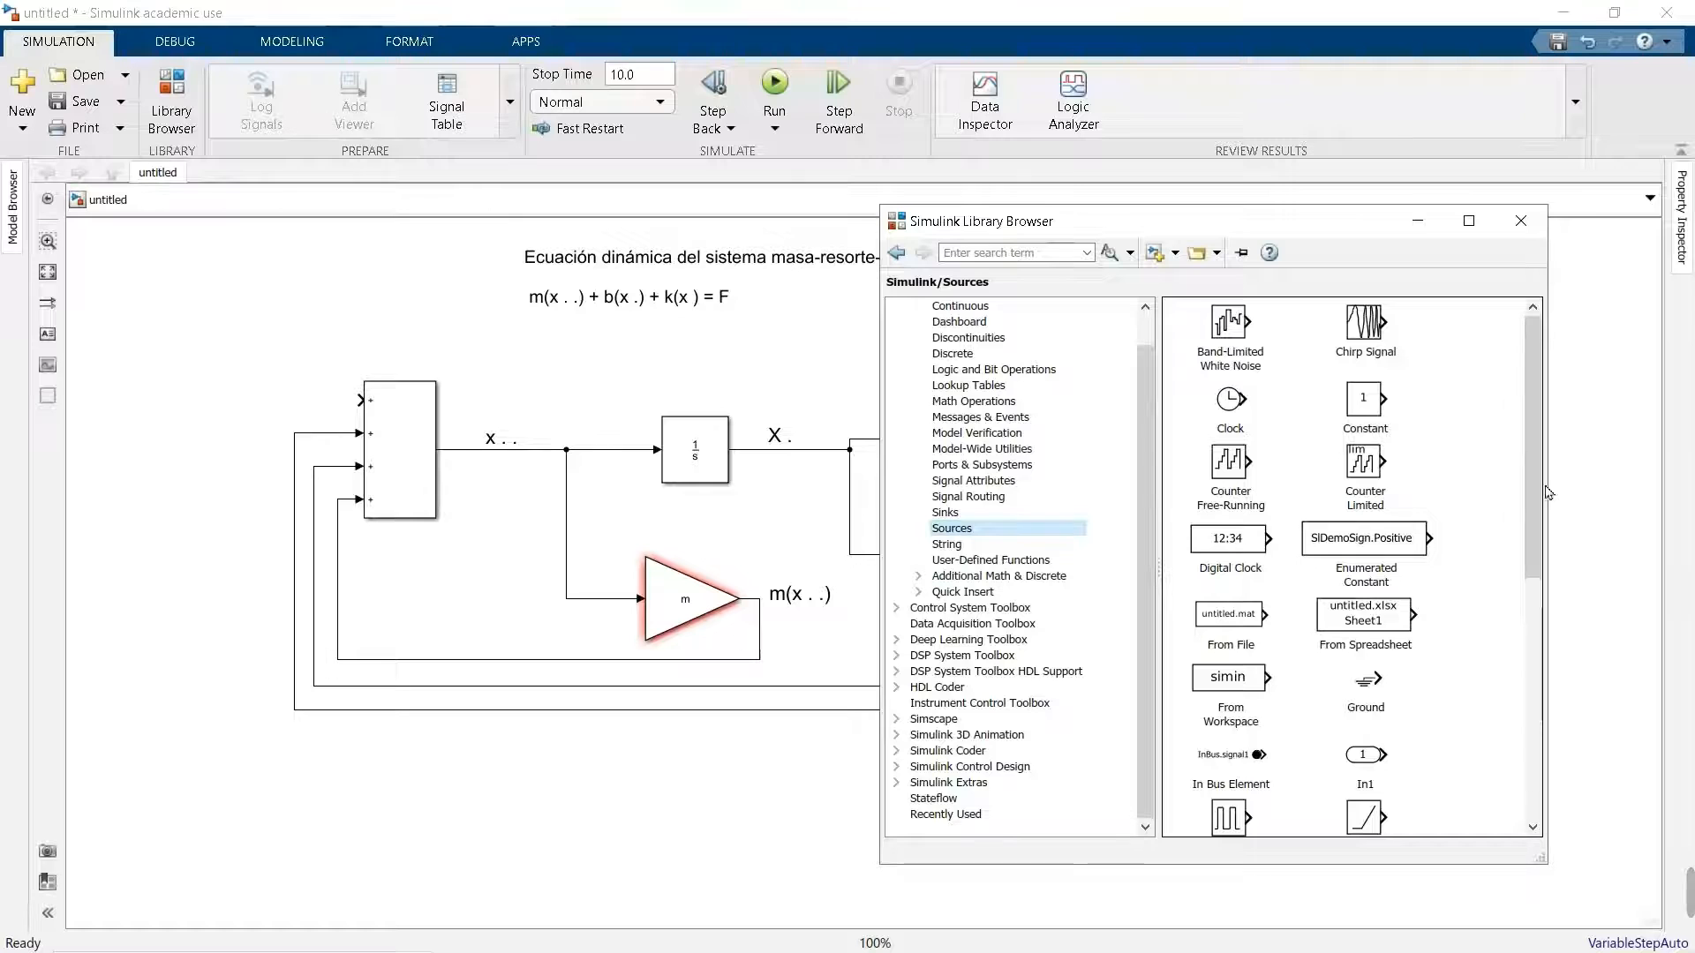
{"action": "left_click_drag", "start_coordinate": [1531, 432], "coordinate": [1560, 718]}
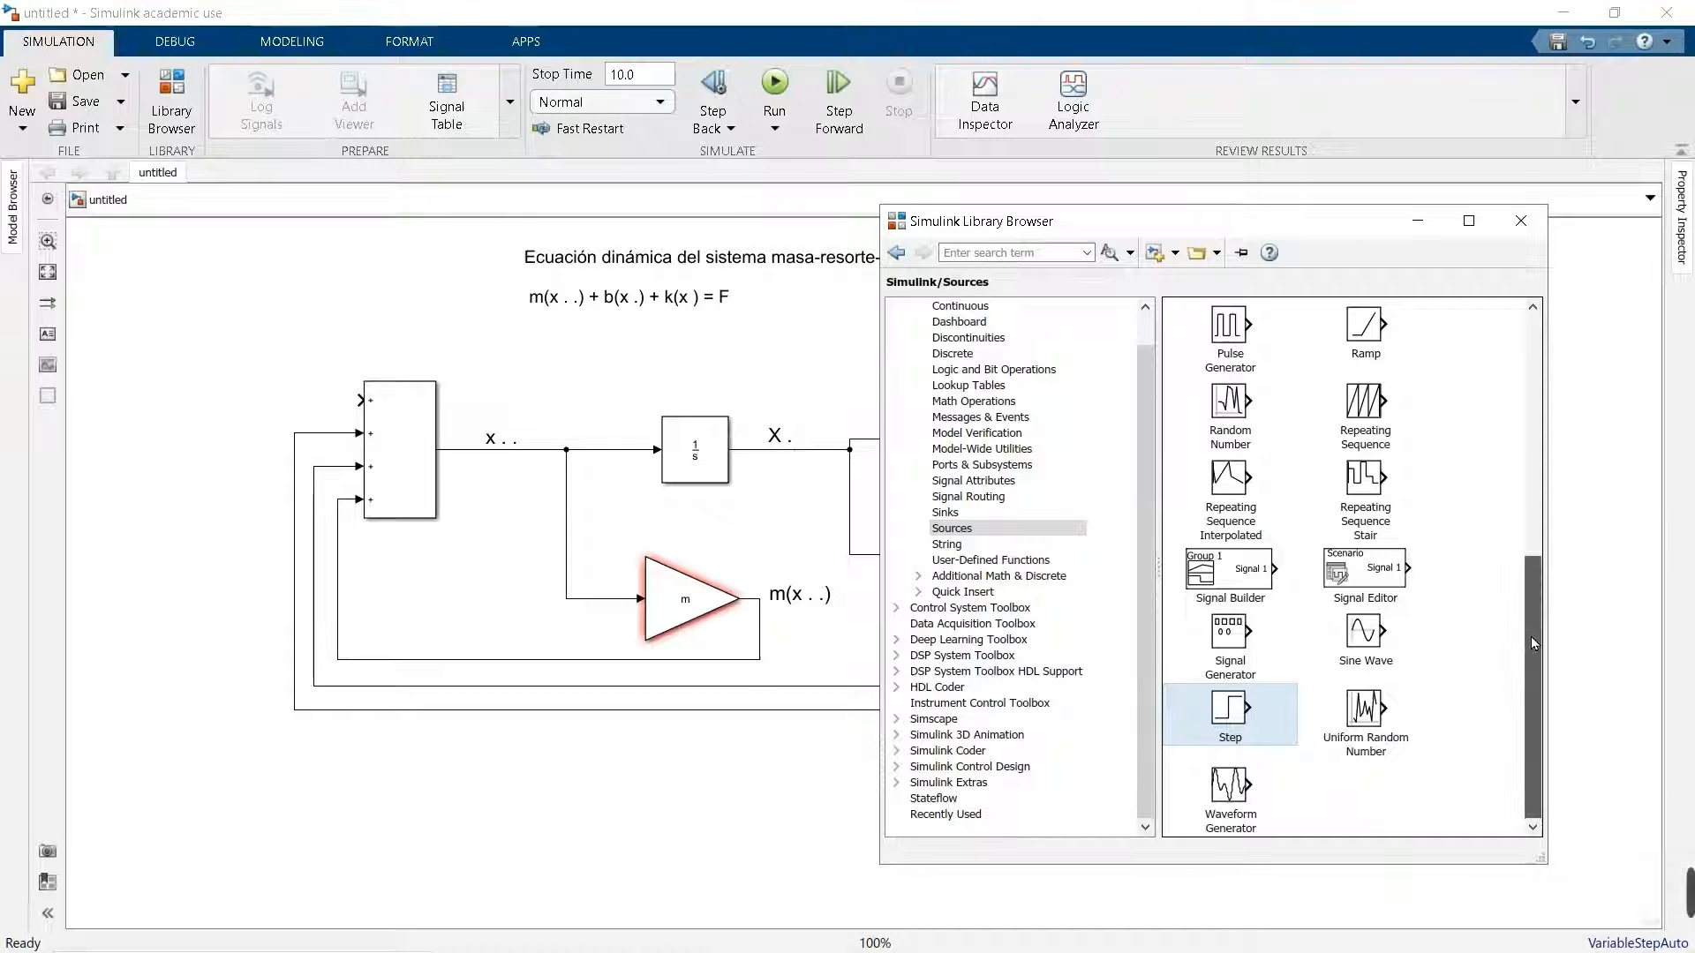
{"action": "left_click_drag", "start_coordinate": [1530, 637], "coordinate": [1472, 677]}
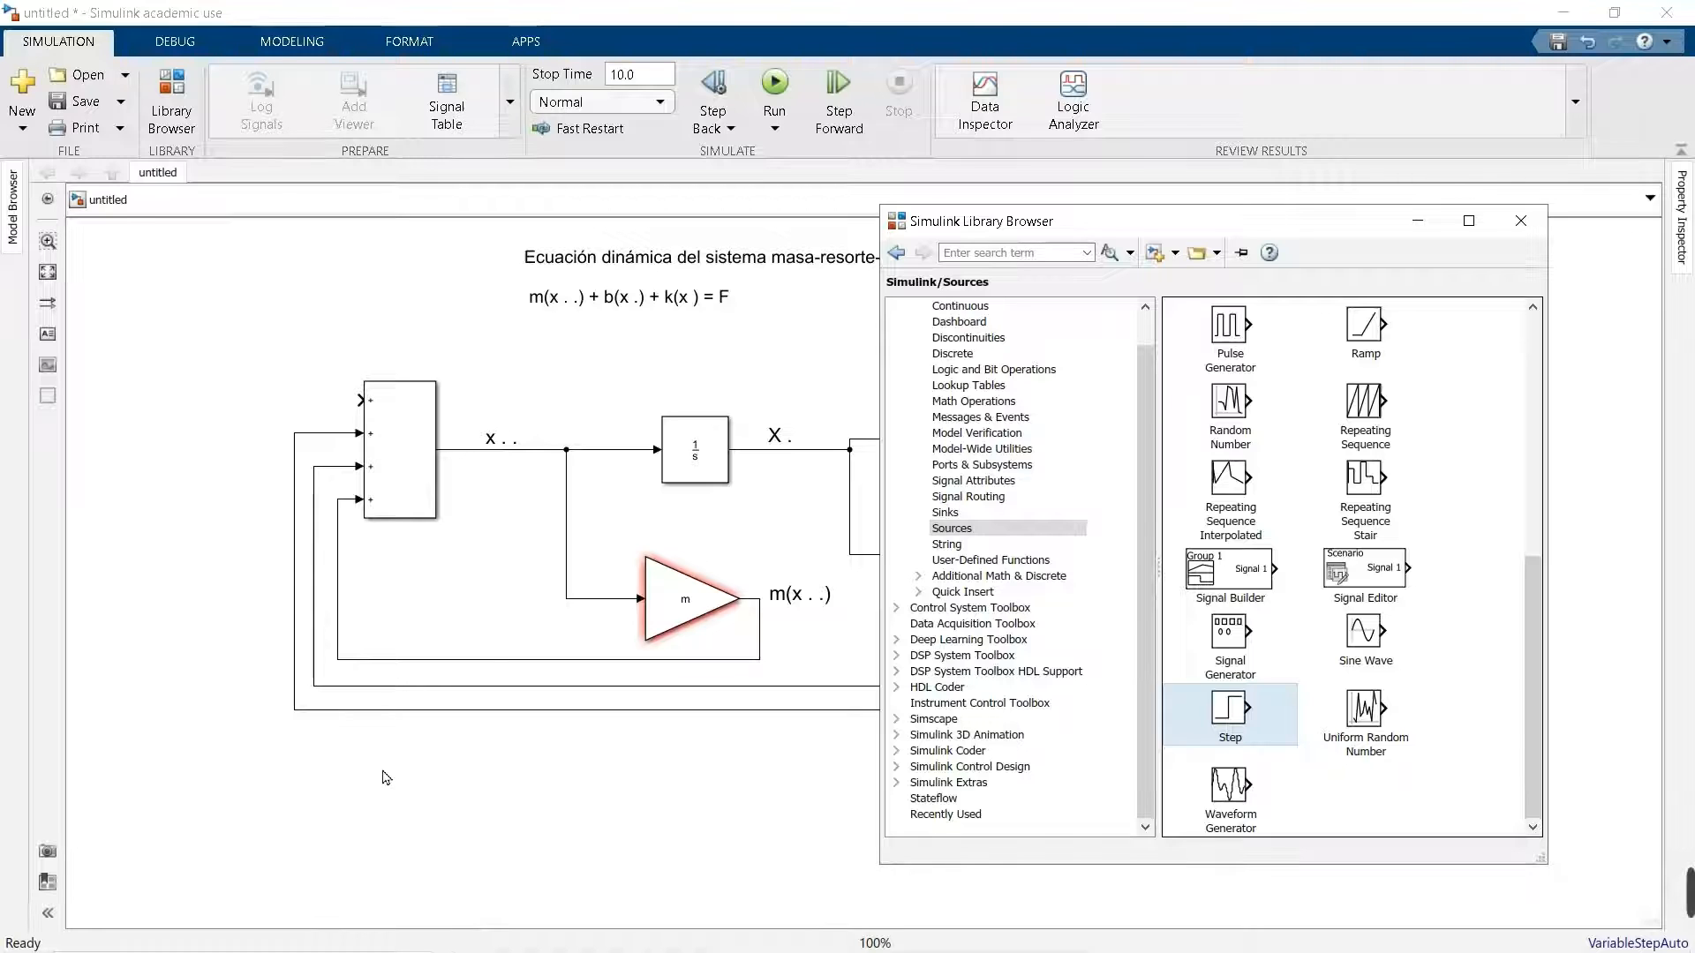
{"action": "left_click", "coordinate": [703, 449]}
{"action": "left_click_drag", "start_coordinate": [1246, 723], "coordinate": [287, 345]}
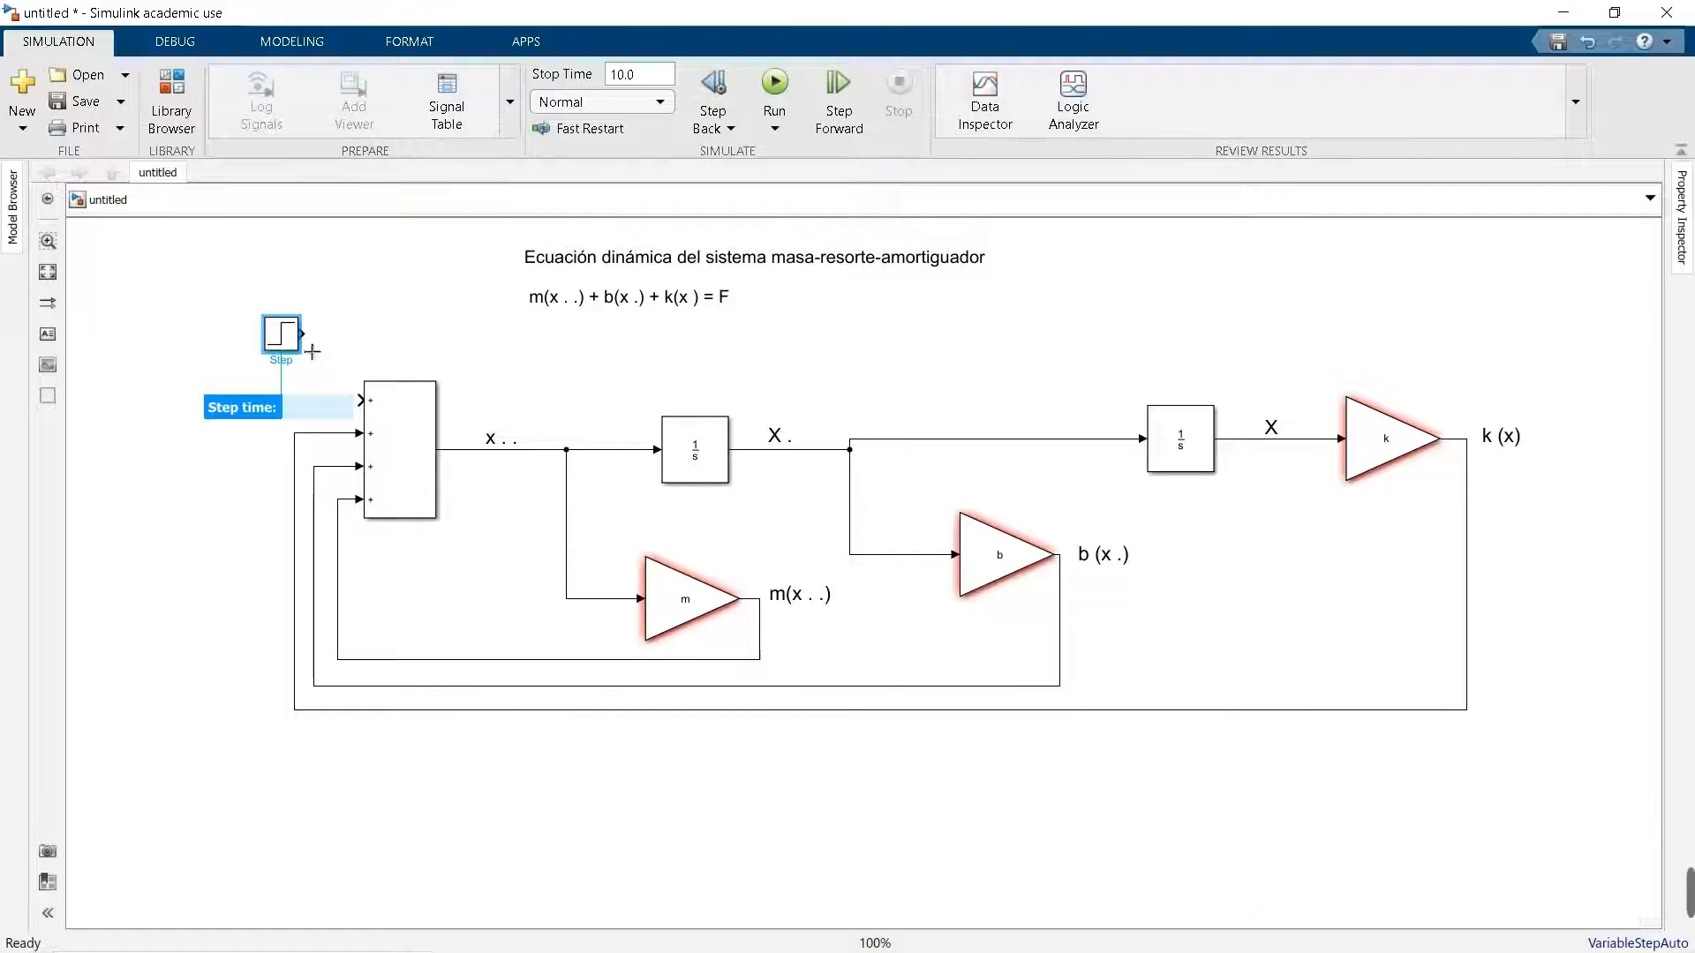
- Line the Step block up with the Add block's first input and connect the two
{"action": "left_click_drag", "start_coordinate": [289, 349], "coordinate": [243, 404]}
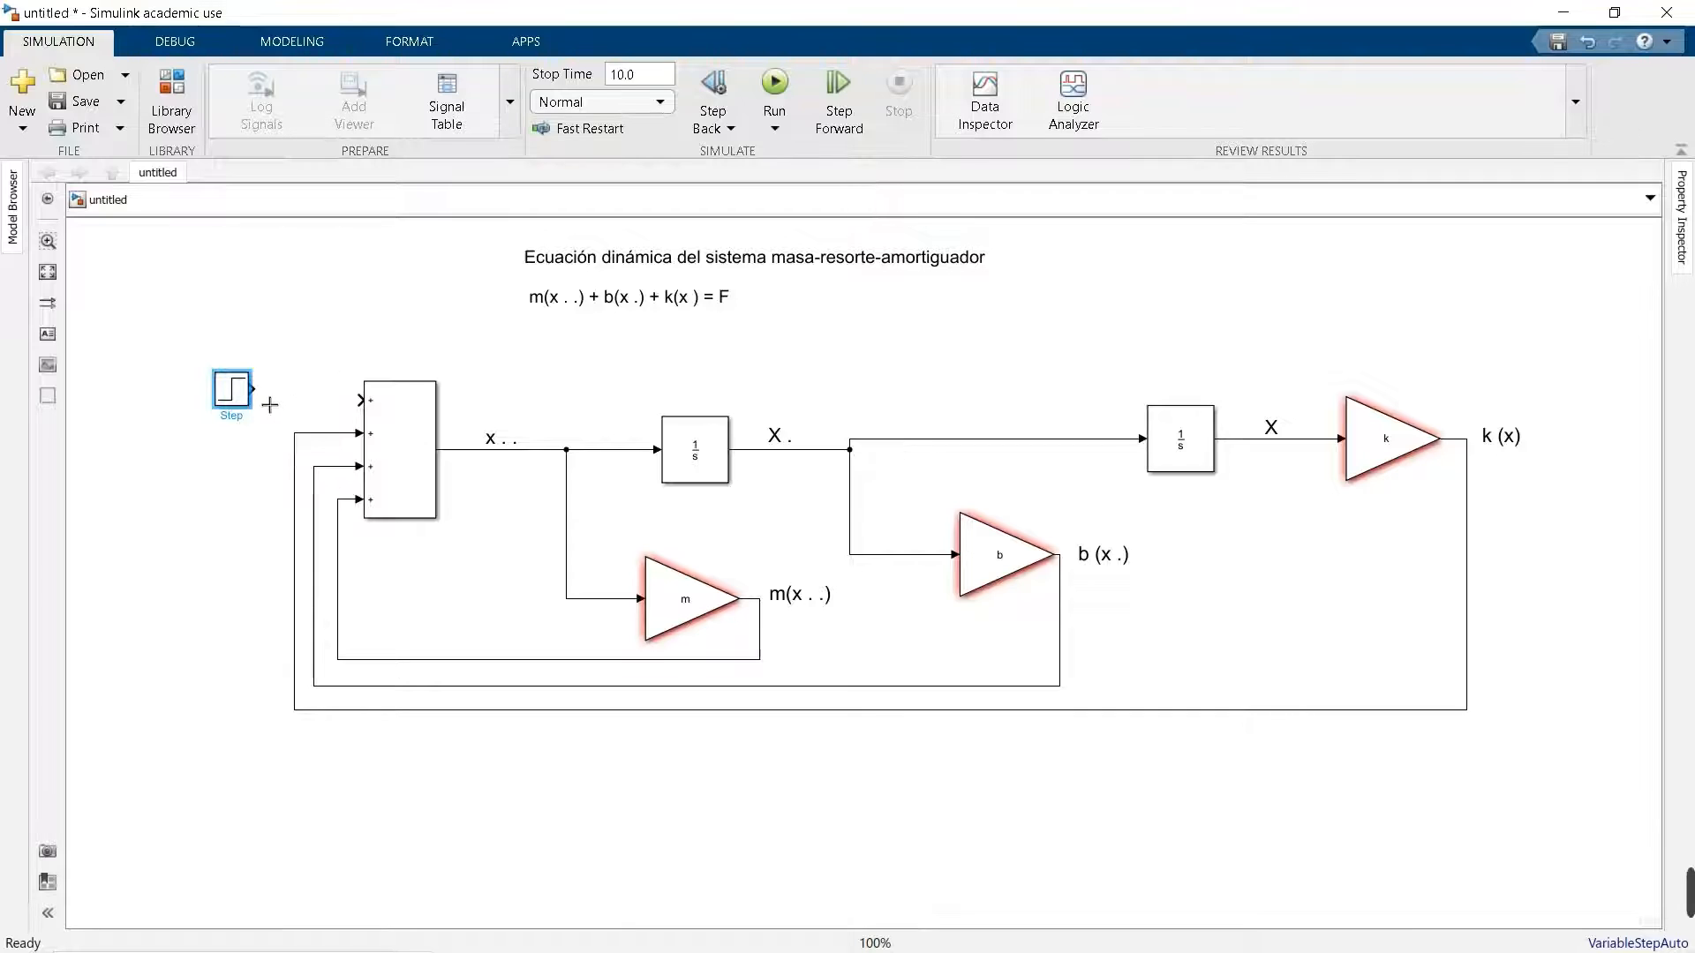
{"action": "left_click_drag", "start_coordinate": [235, 401], "coordinate": [238, 407]}
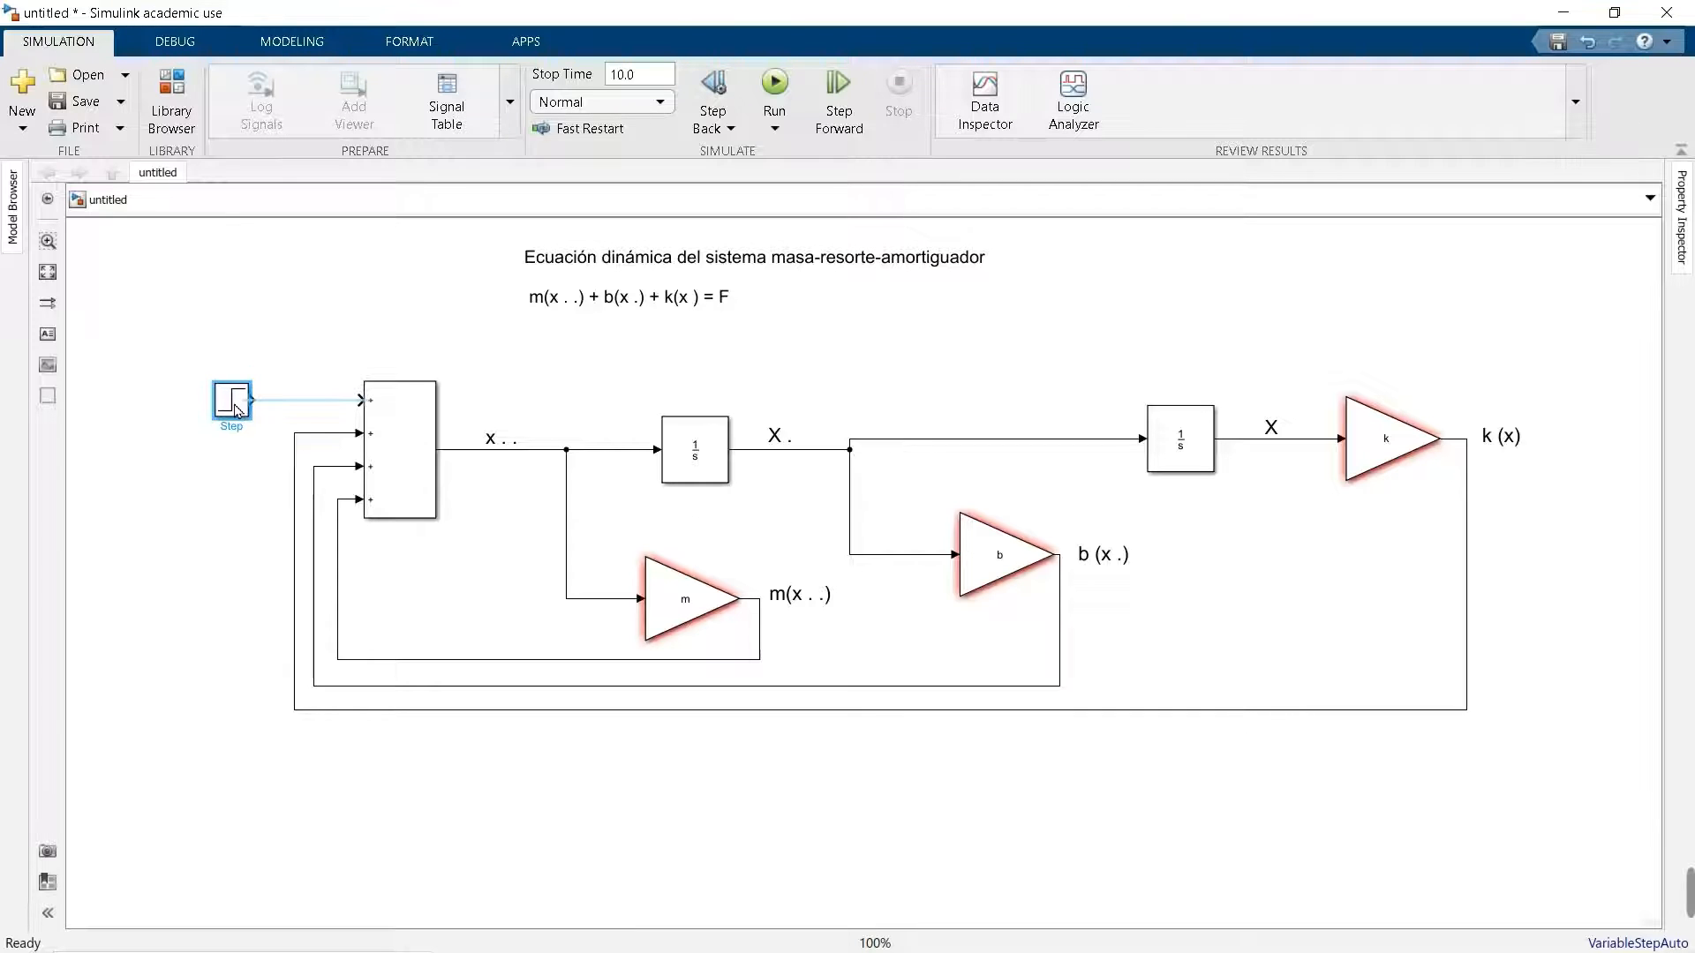
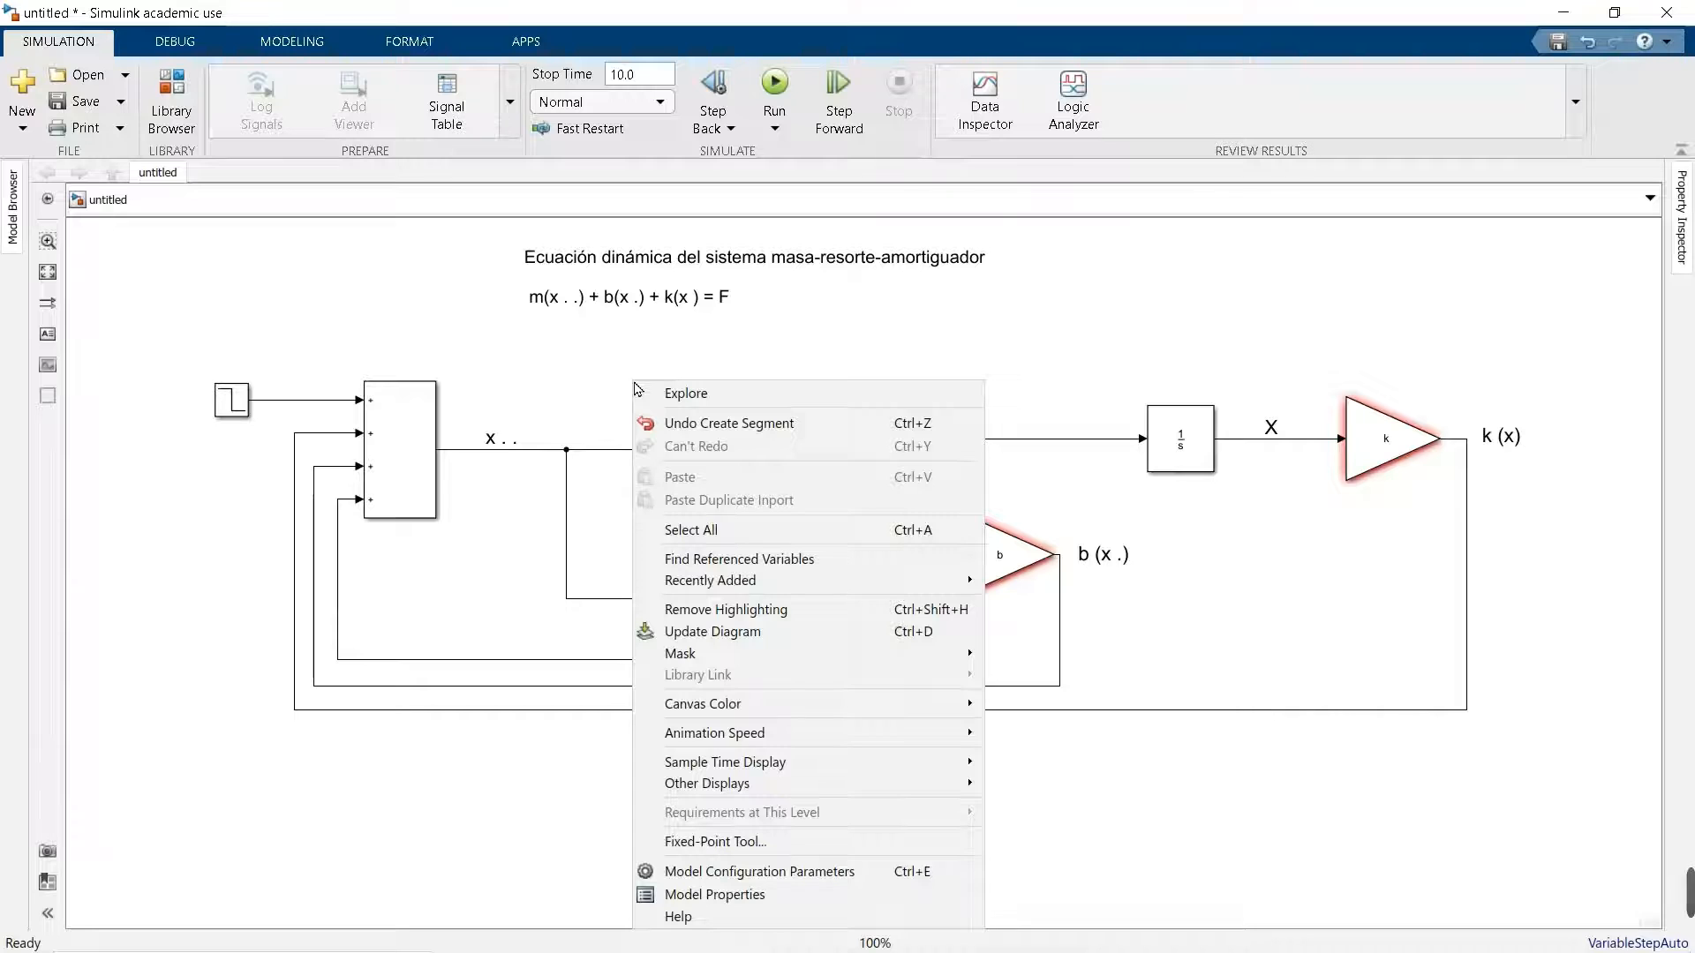
{"action": "left_click", "coordinate": [607, 381]}
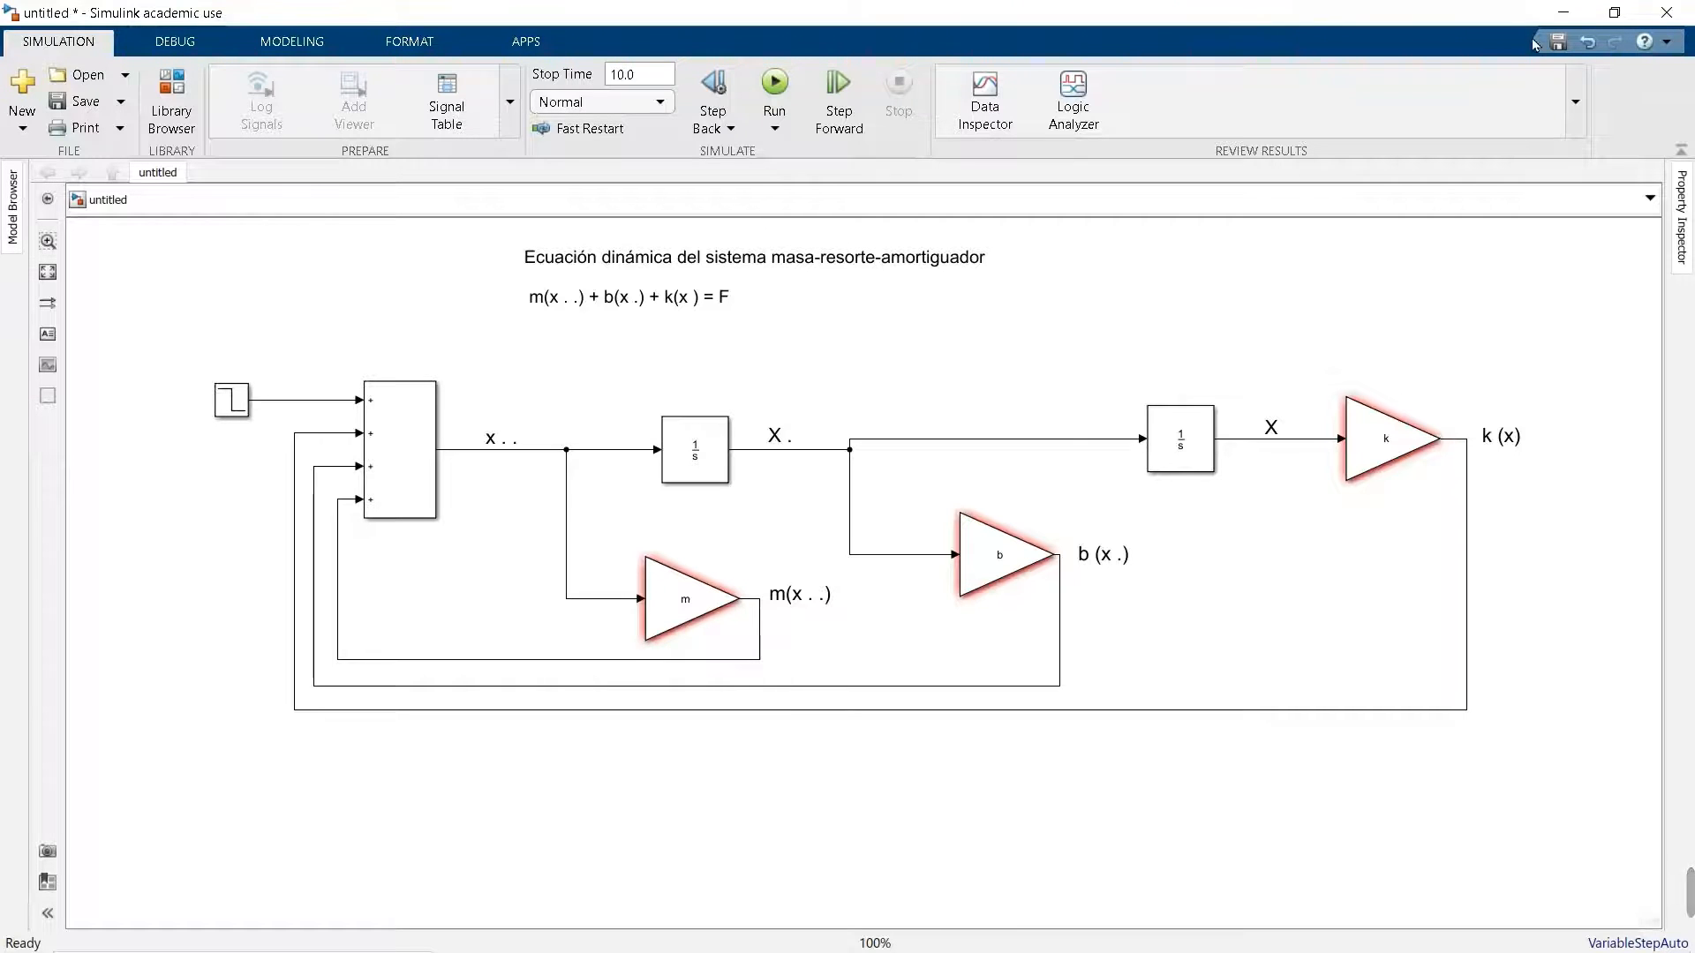
- Take the Simulink model window out of full screen and switch to the main MATLAB window with its Command Window
{"action": "left_click_drag", "start_coordinate": [1472, 18], "coordinate": [1445, 181]}
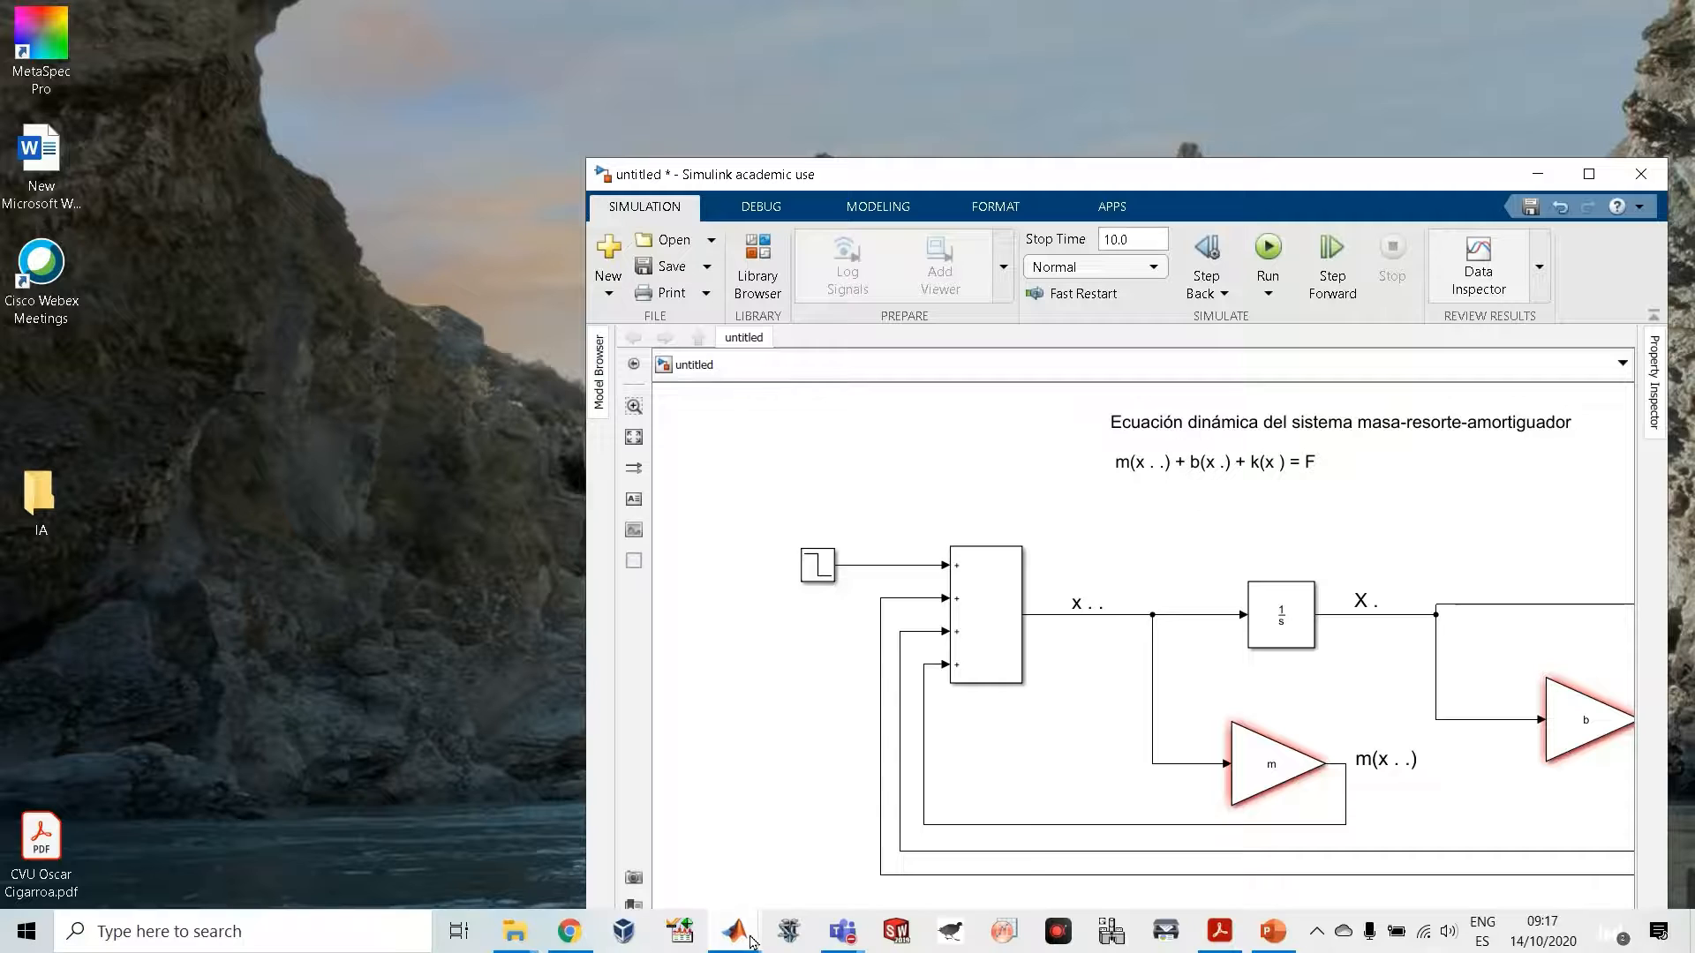
{"action": "mouse_move", "coordinate": [751, 938]}
{"action": "left_click", "coordinate": [644, 862]}
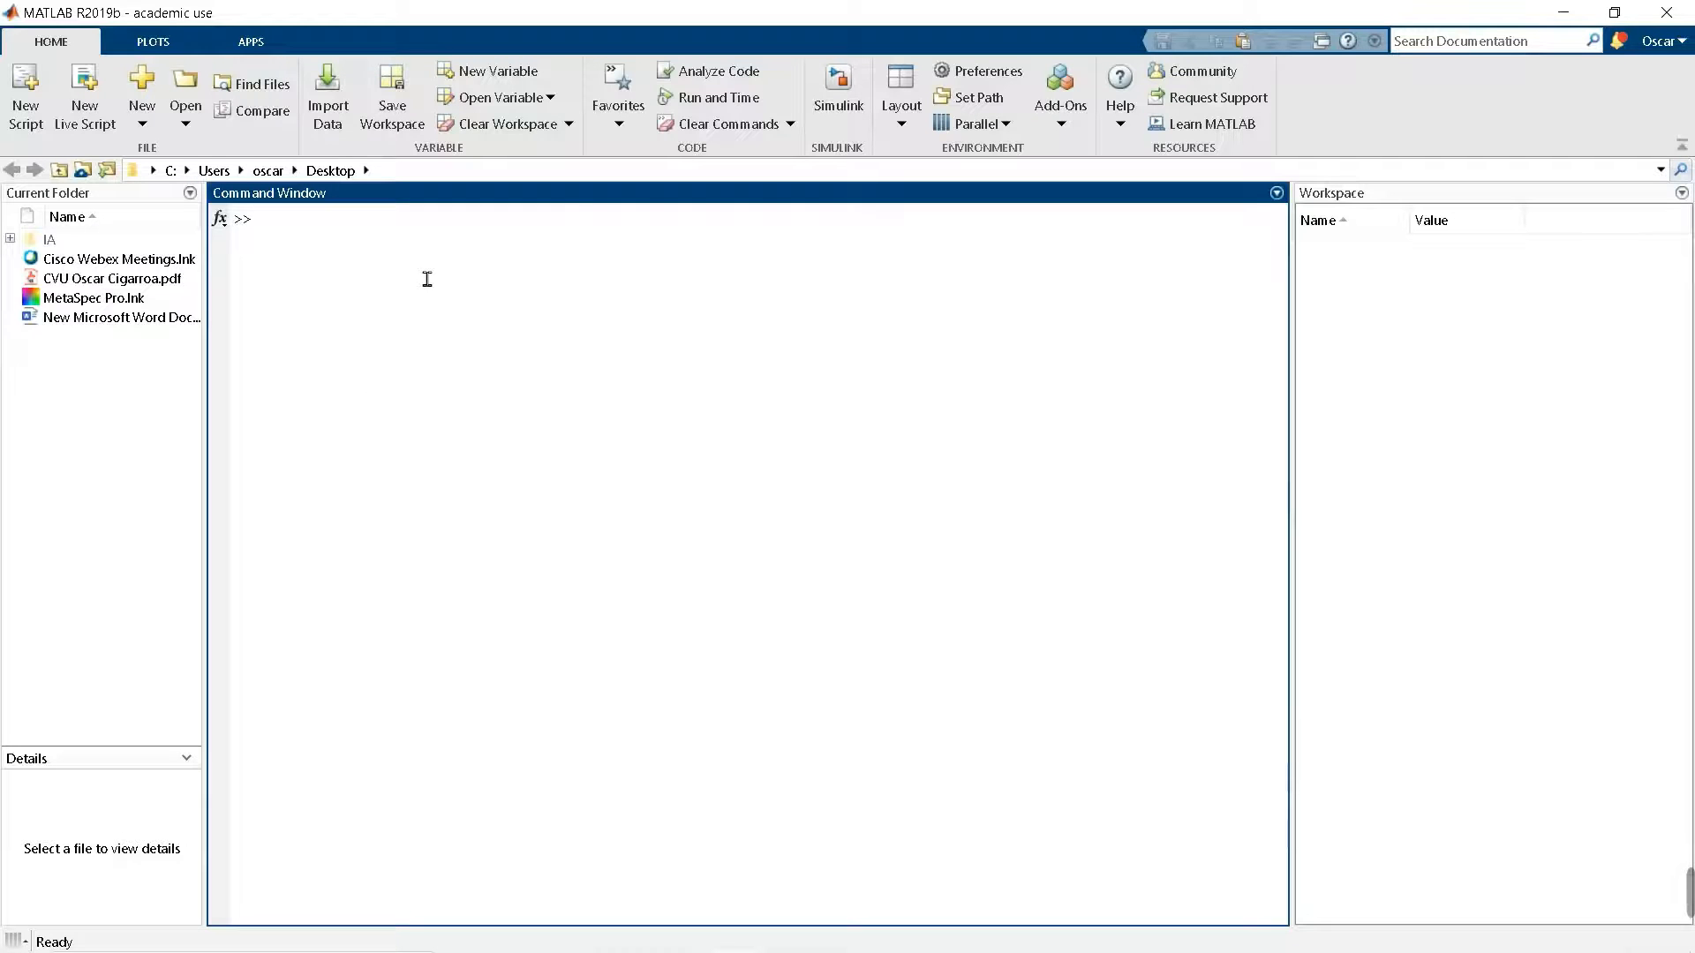
- Switch from MATLAB back to the untitled Simulink model window
{"action": "mouse_move", "coordinate": [622, 952]}
{"action": "mouse_move", "coordinate": [747, 933]}
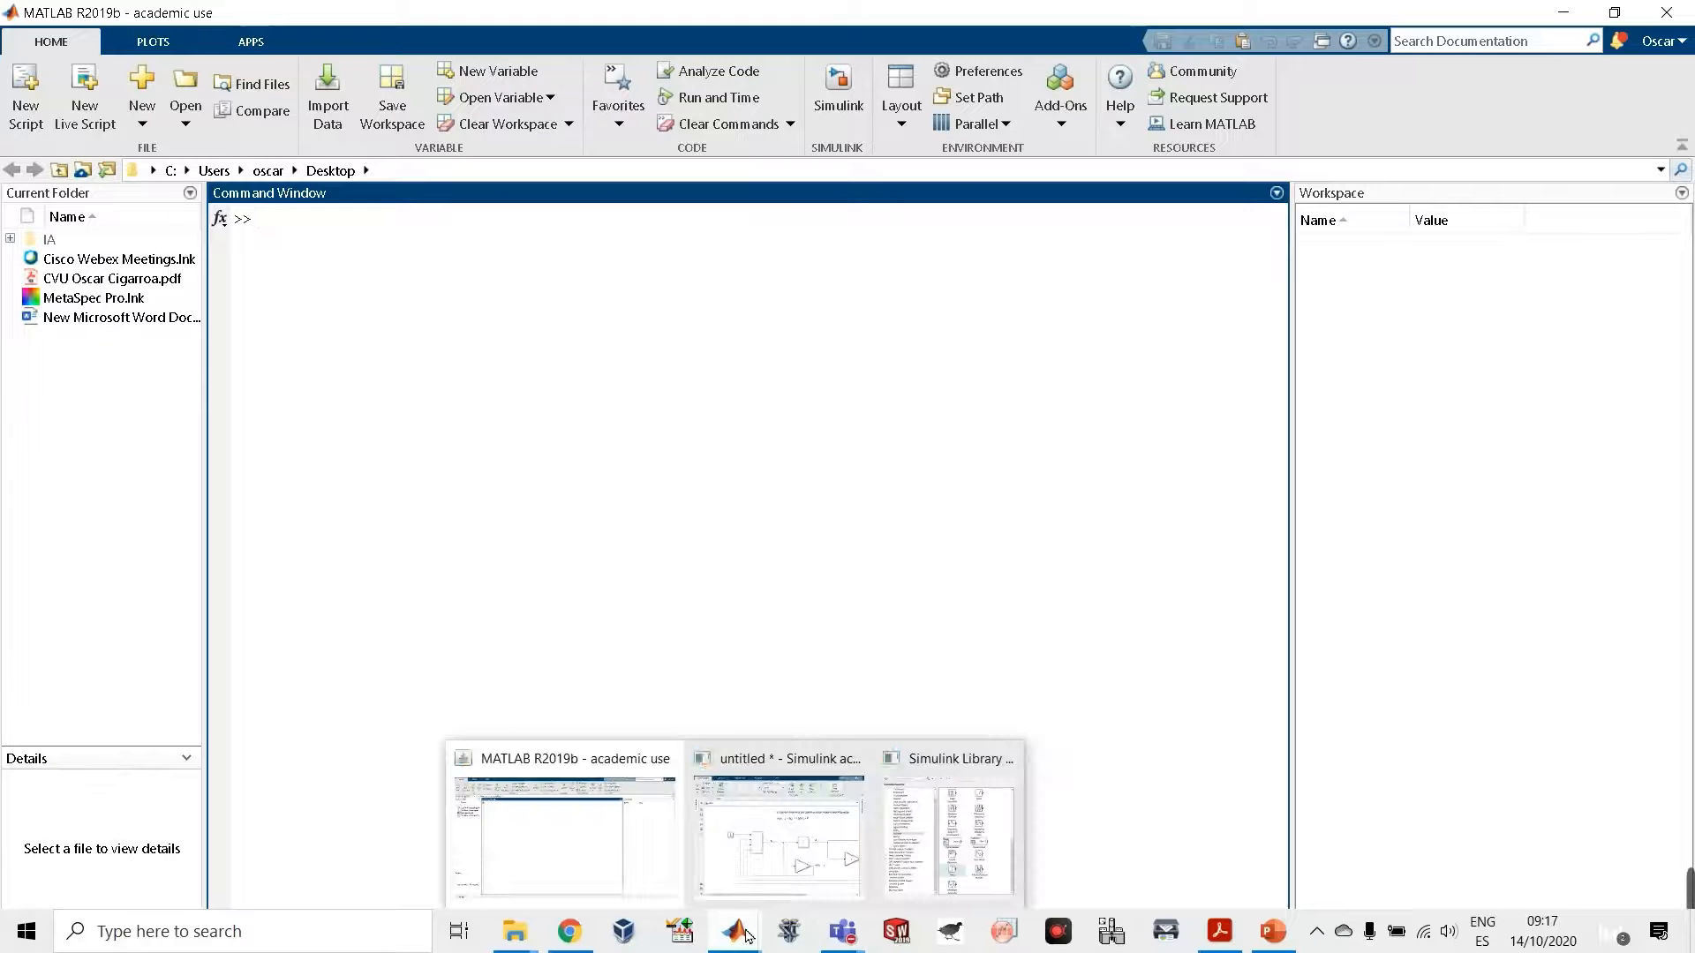
{"action": "left_click", "coordinate": [767, 861]}
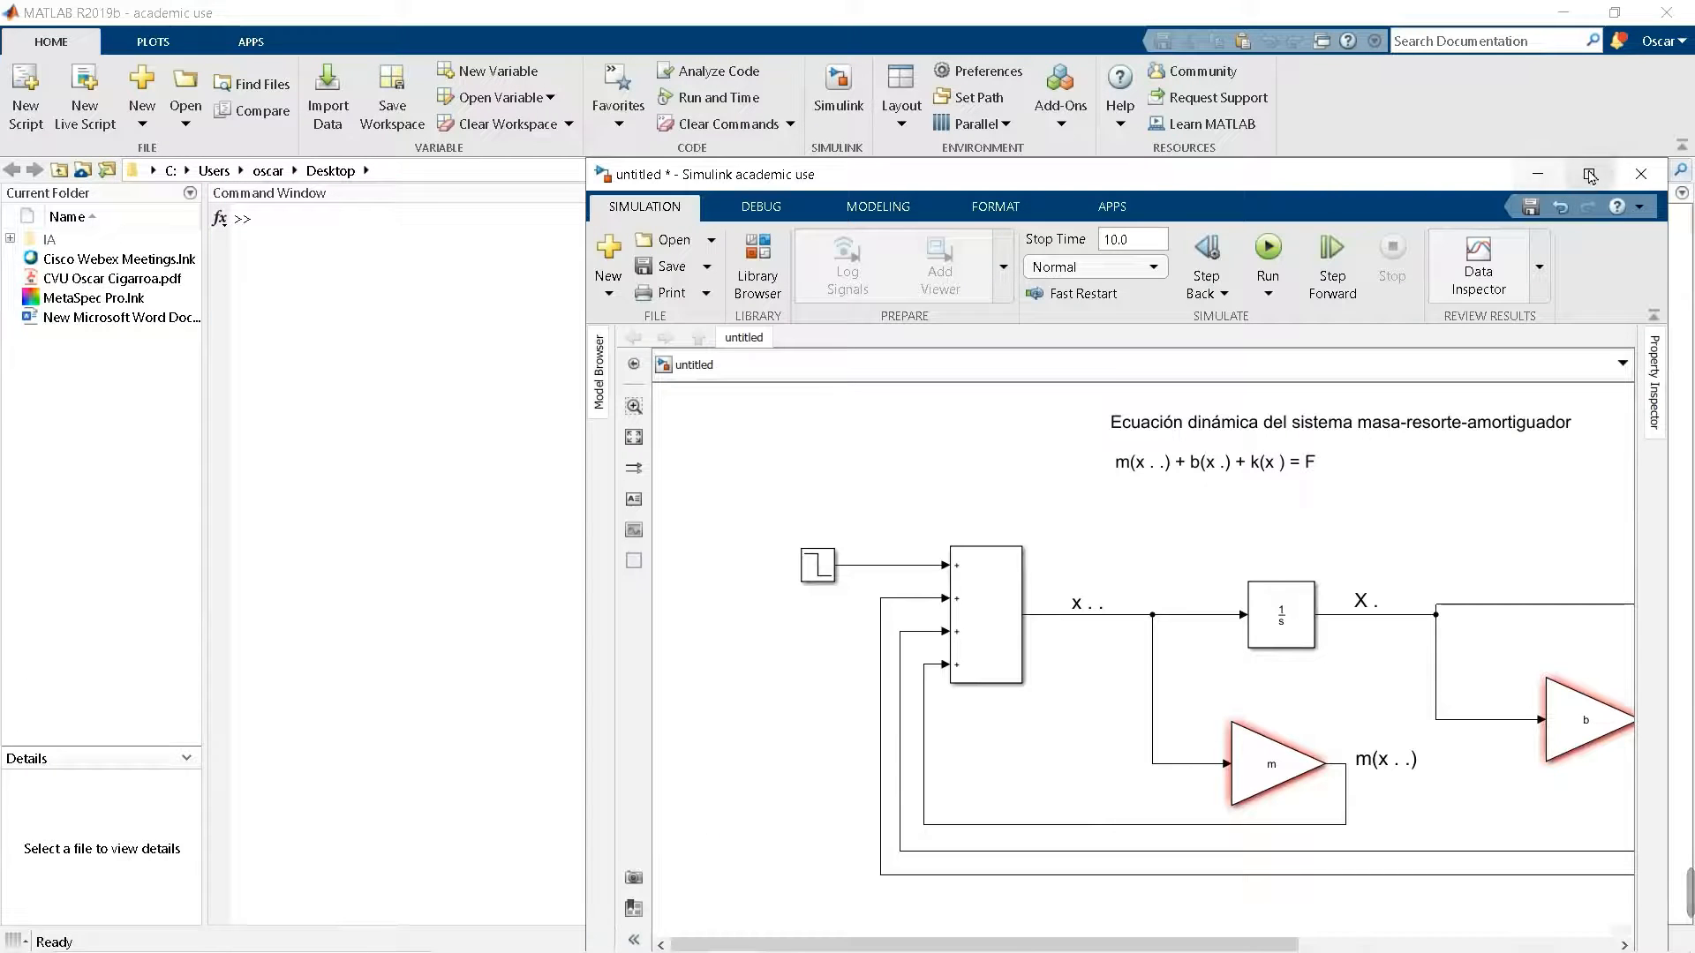
- Maximize the model window and open the model's InitFcn callback in the Model Properties for editing
{"action": "left_click", "coordinate": [1589, 174]}
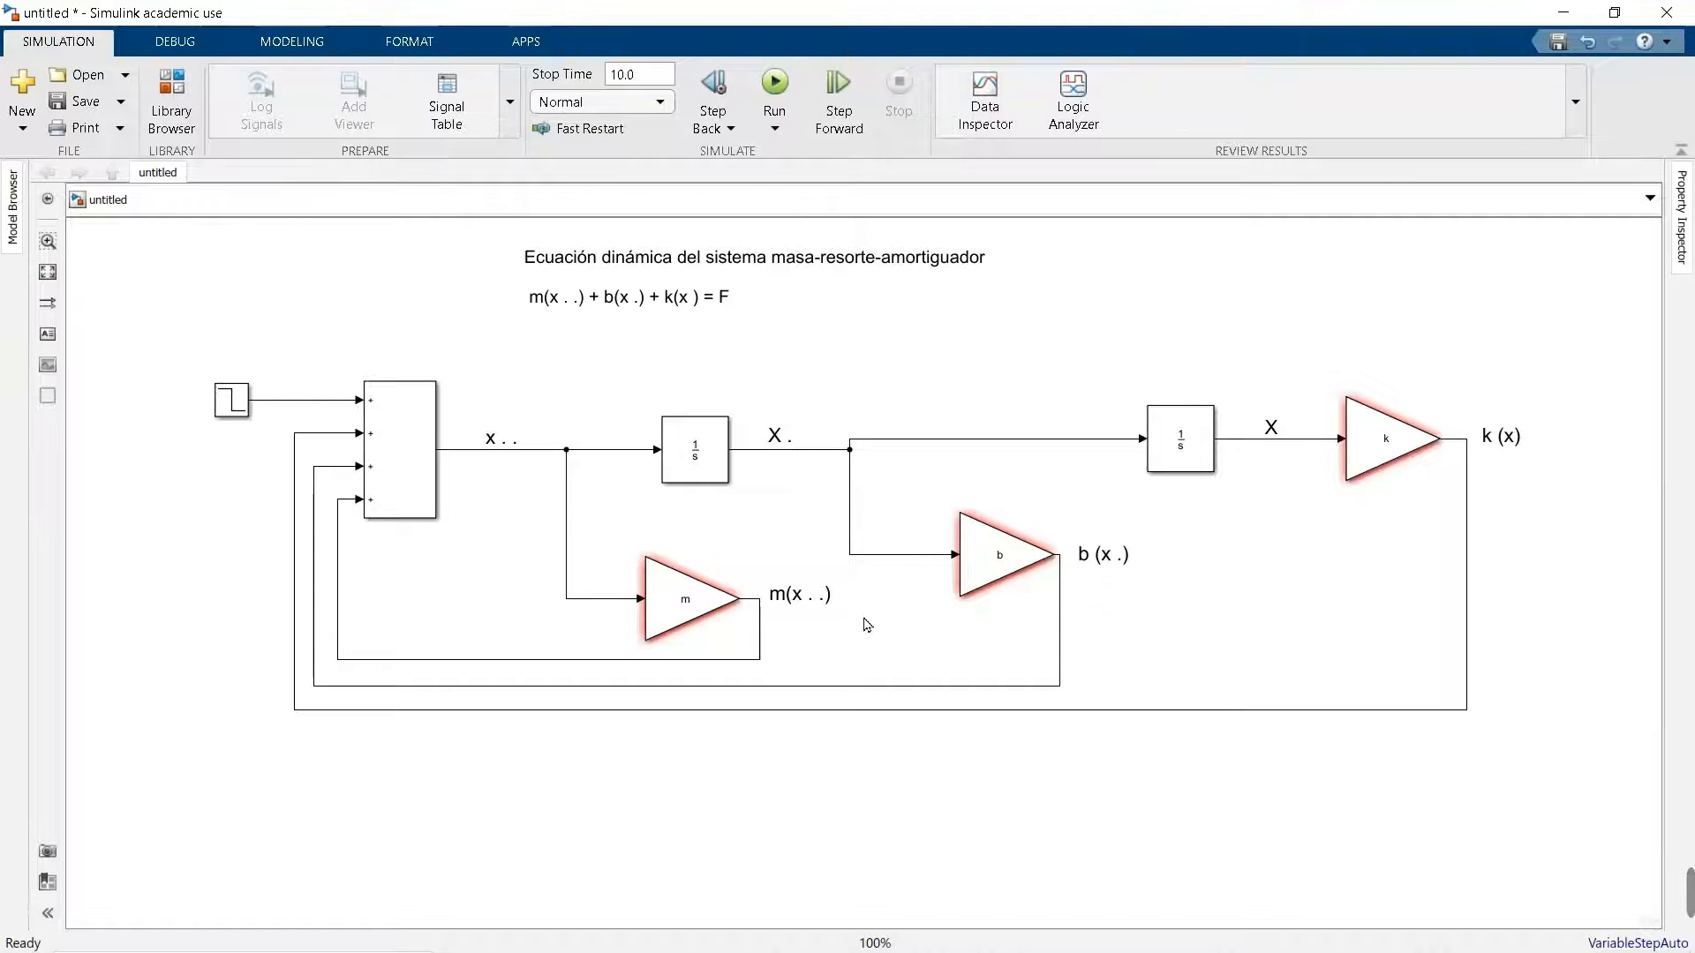
{"action": "left_click", "coordinate": [964, 322]}
{"action": "left_click", "coordinate": [914, 411]}
{"action": "right_click", "coordinate": [913, 410]}
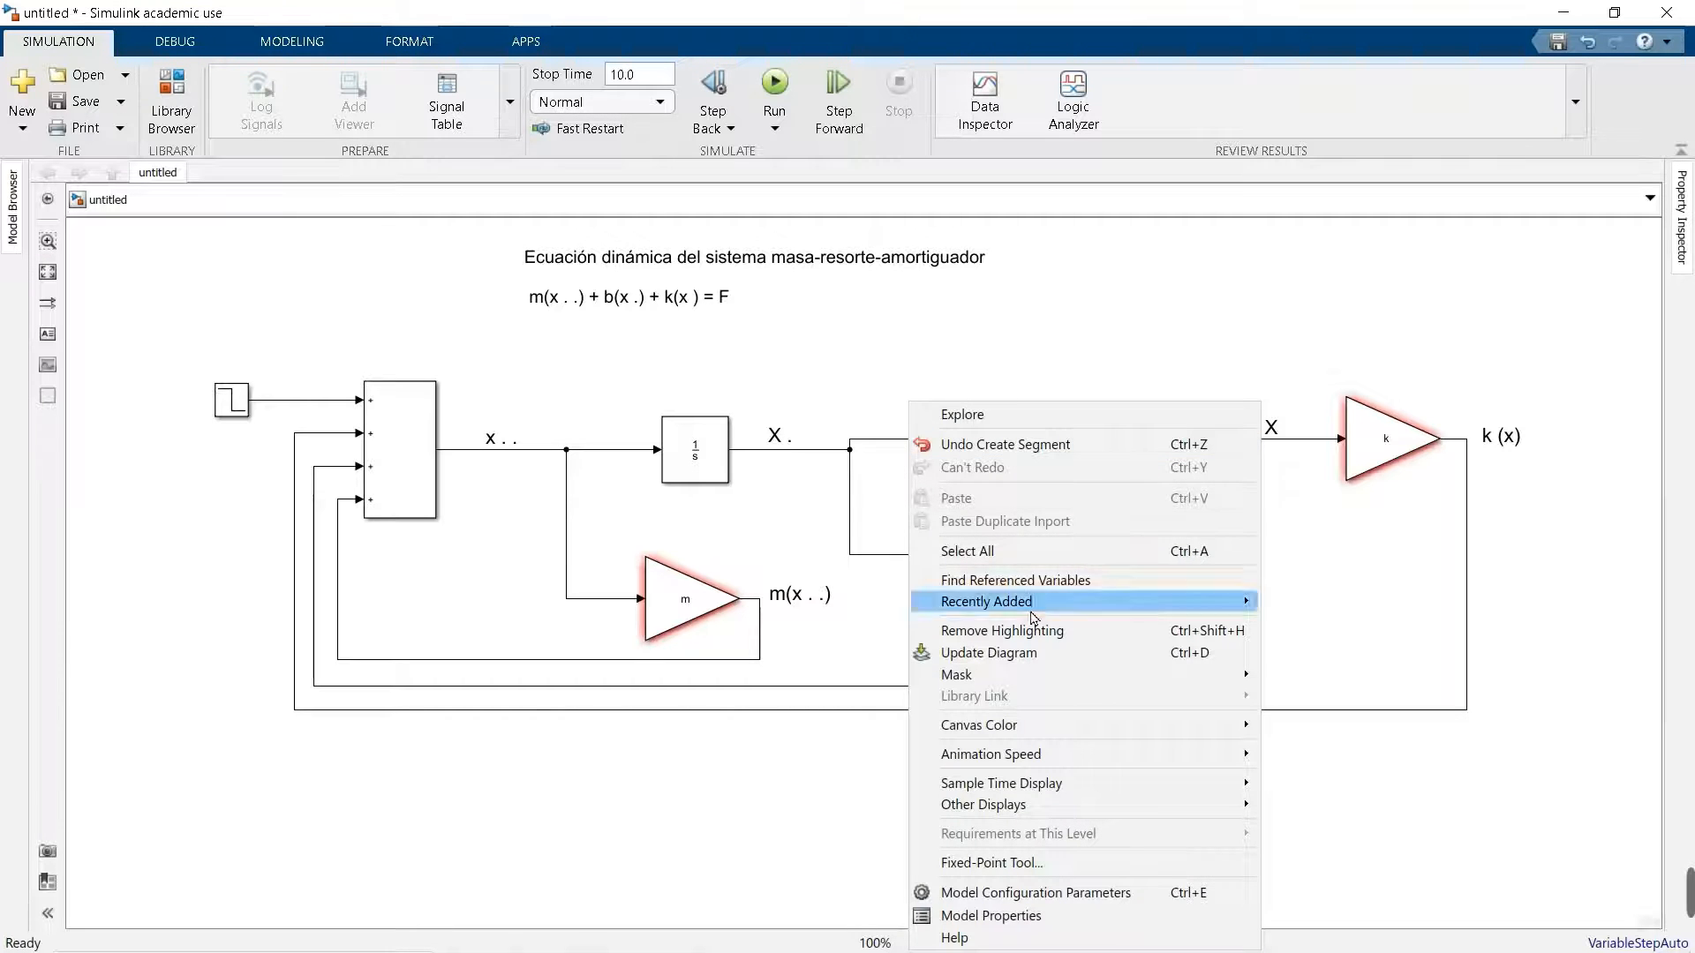
{"action": "left_click", "coordinate": [1067, 924]}
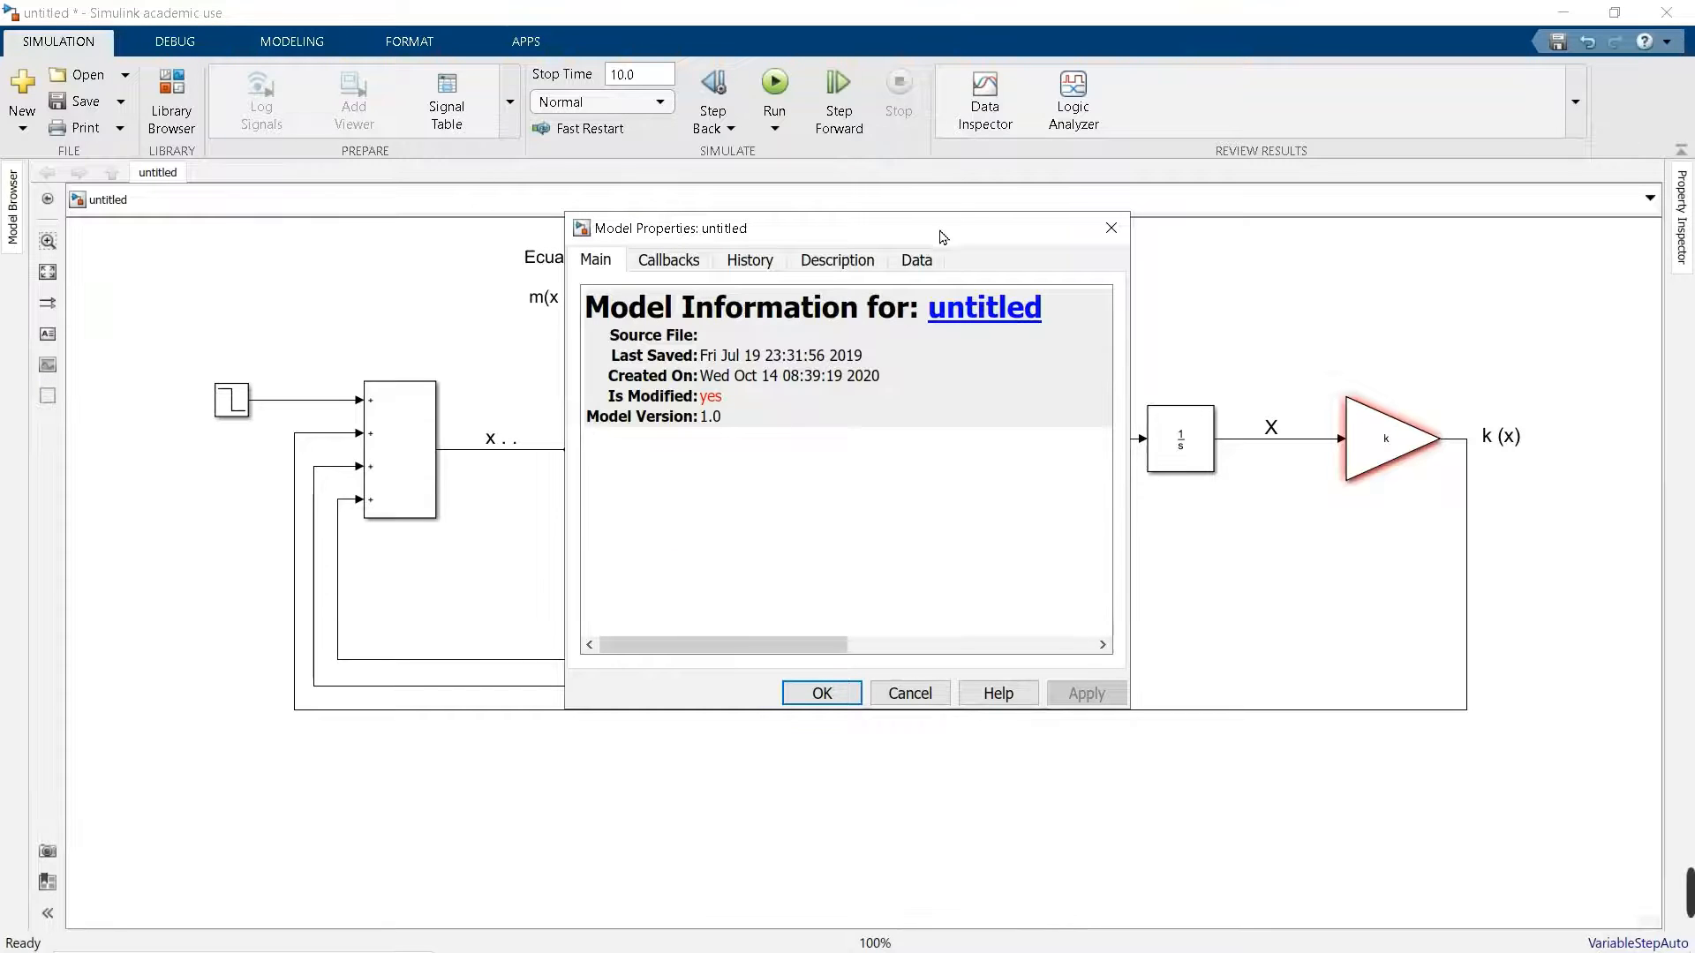
{"action": "left_click_drag", "start_coordinate": [942, 237], "coordinate": [853, 246]}
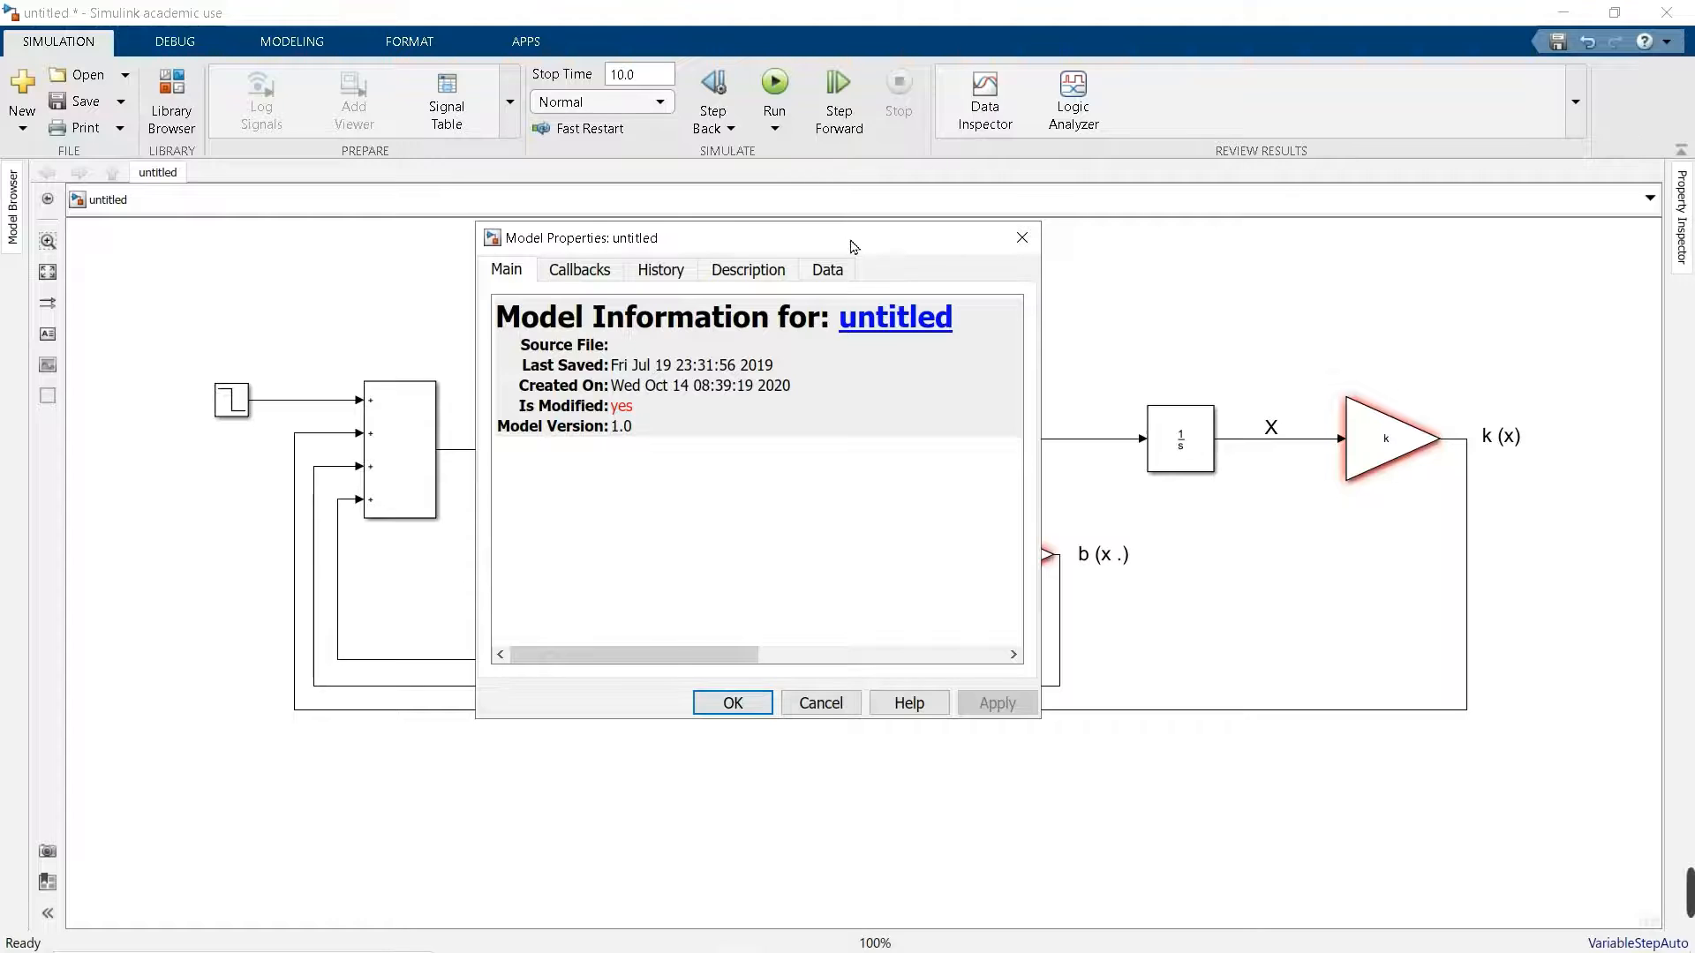
{"action": "left_click", "coordinate": [576, 274]}
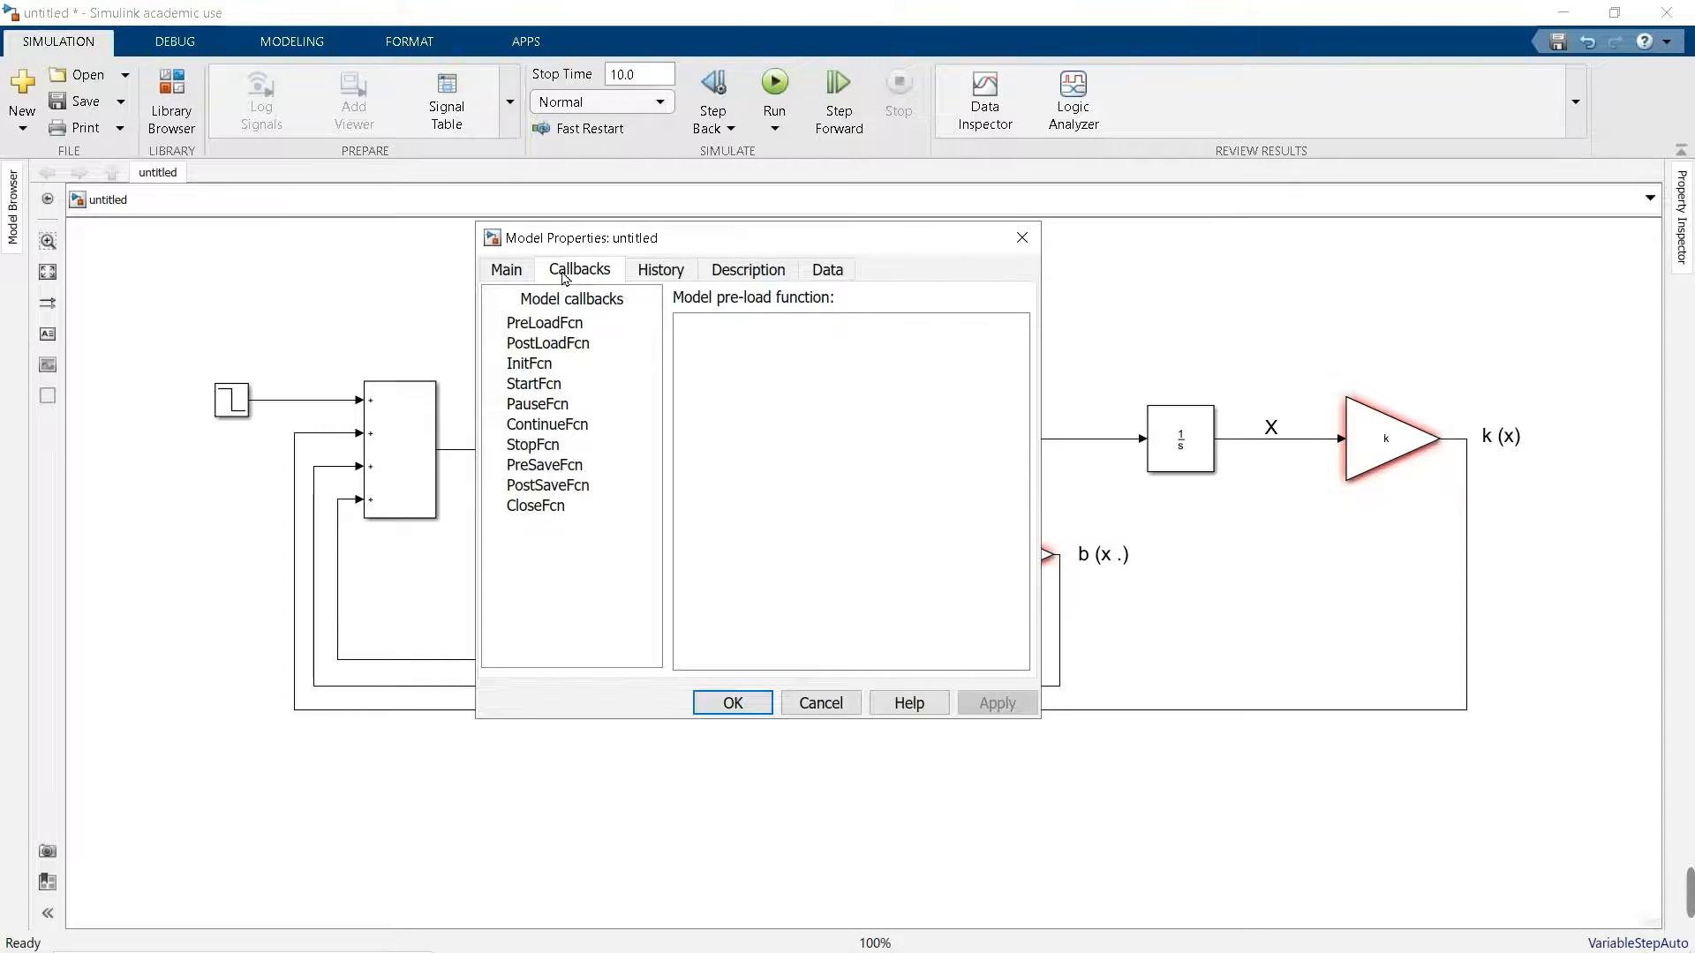
{"action": "left_click", "coordinate": [553, 370]}
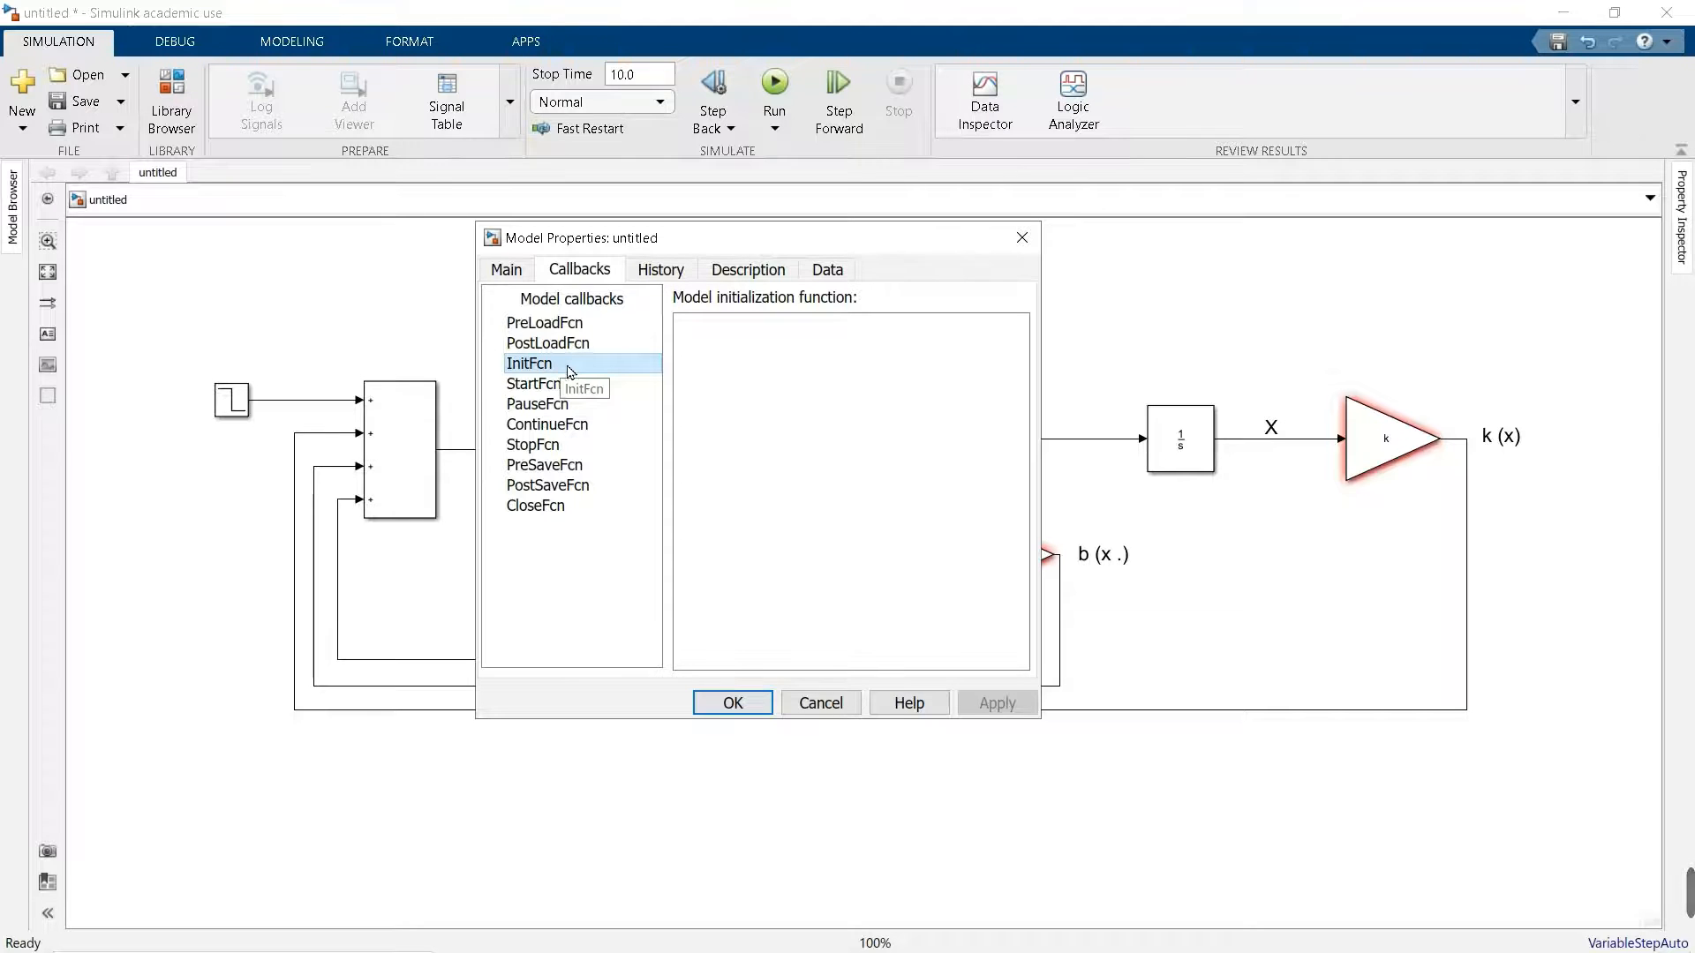
{"action": "left_click", "coordinate": [761, 357]}
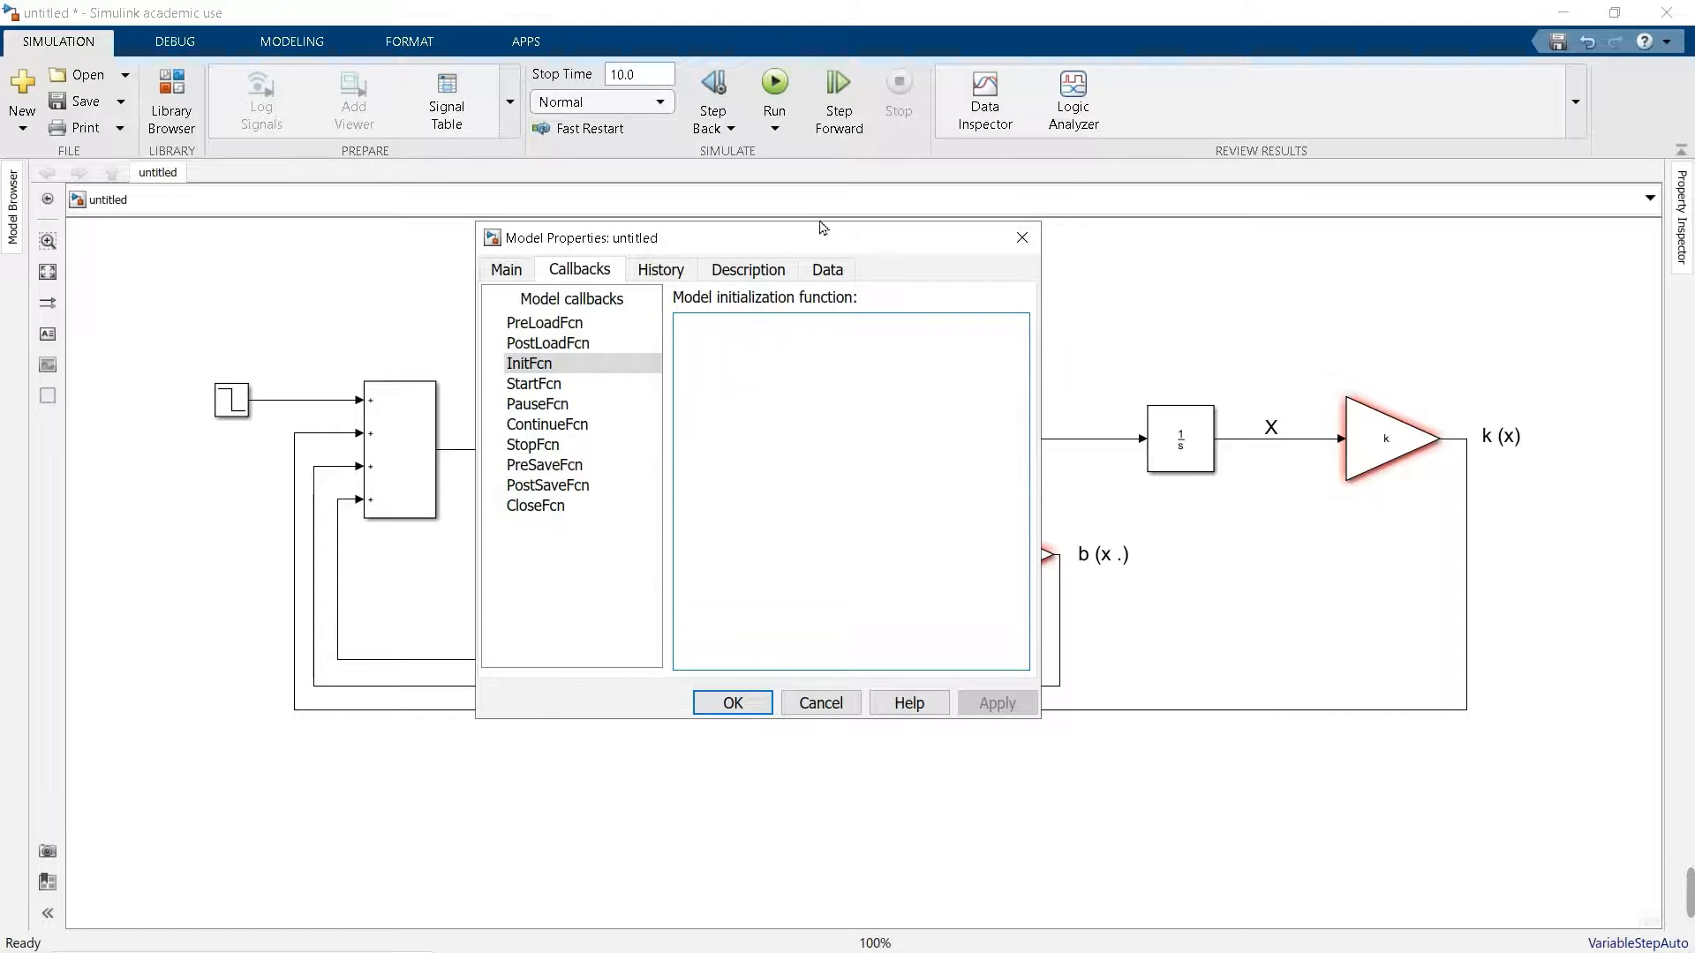
- Define the mass as m= 10 in the model initialization function, with the properties dialog moved clear of the diagram
{"action": "left_click_drag", "start_coordinate": [838, 232], "coordinate": [637, 224]}
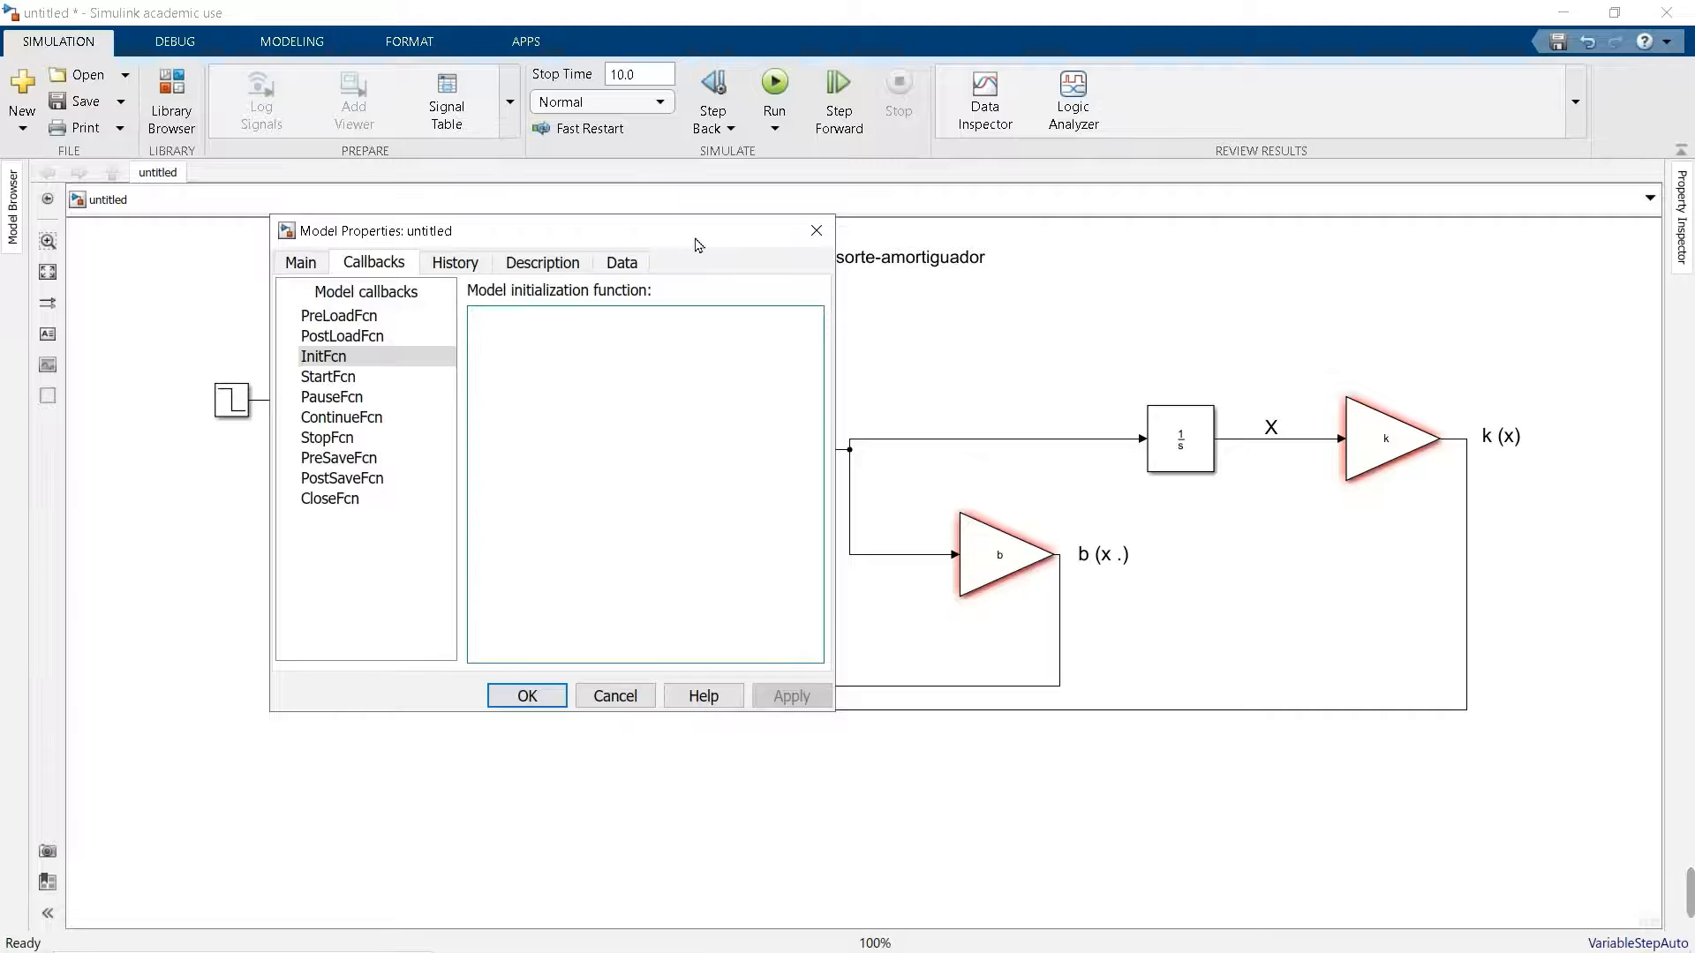
{"action": "left_click_drag", "start_coordinate": [698, 240], "coordinate": [852, 712]}
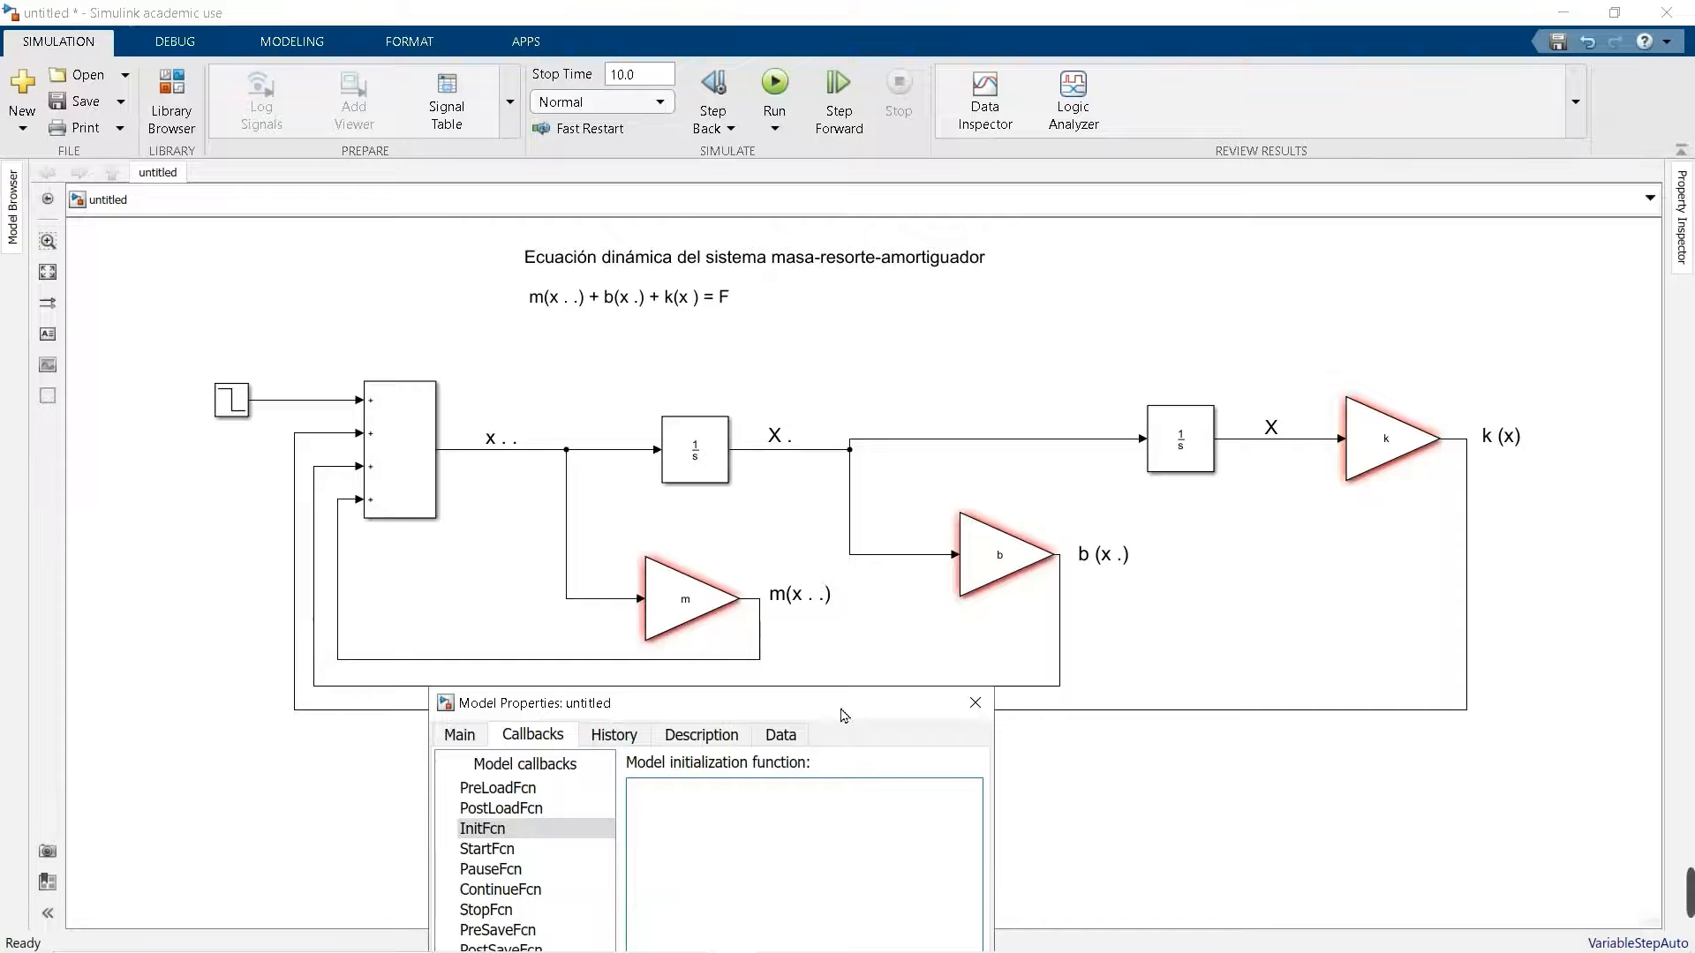
{"action": "left_click_drag", "start_coordinate": [843, 715], "coordinate": [500, 336]}
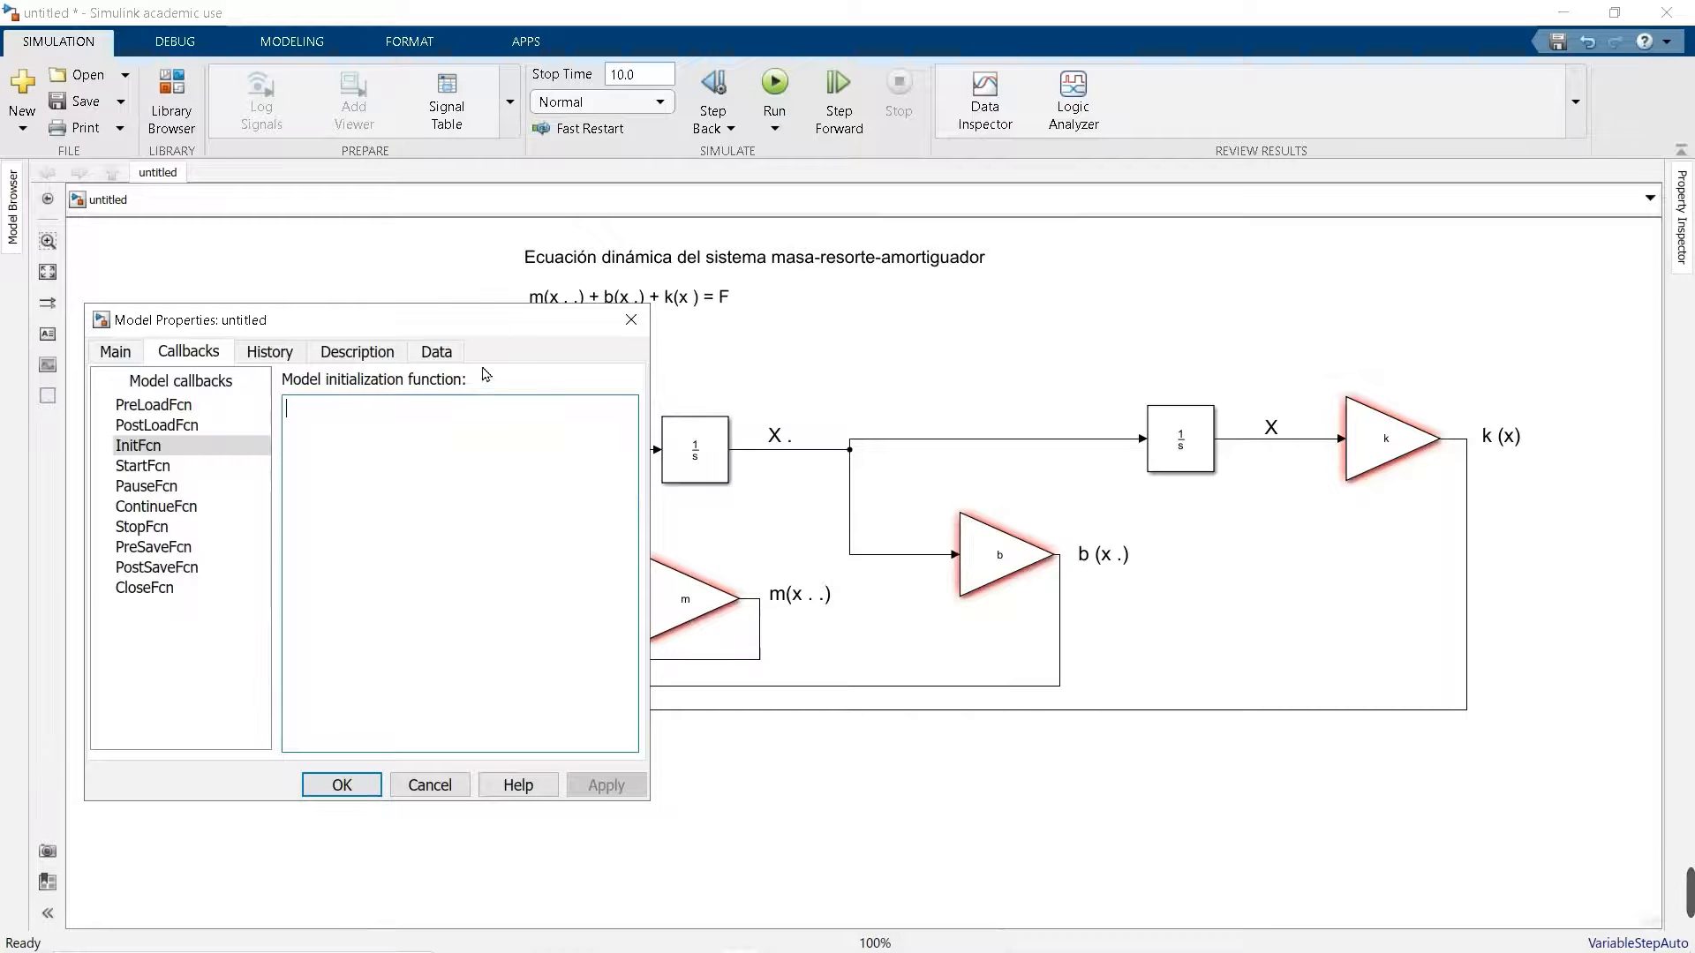
{"action": "type", "text": "m="}
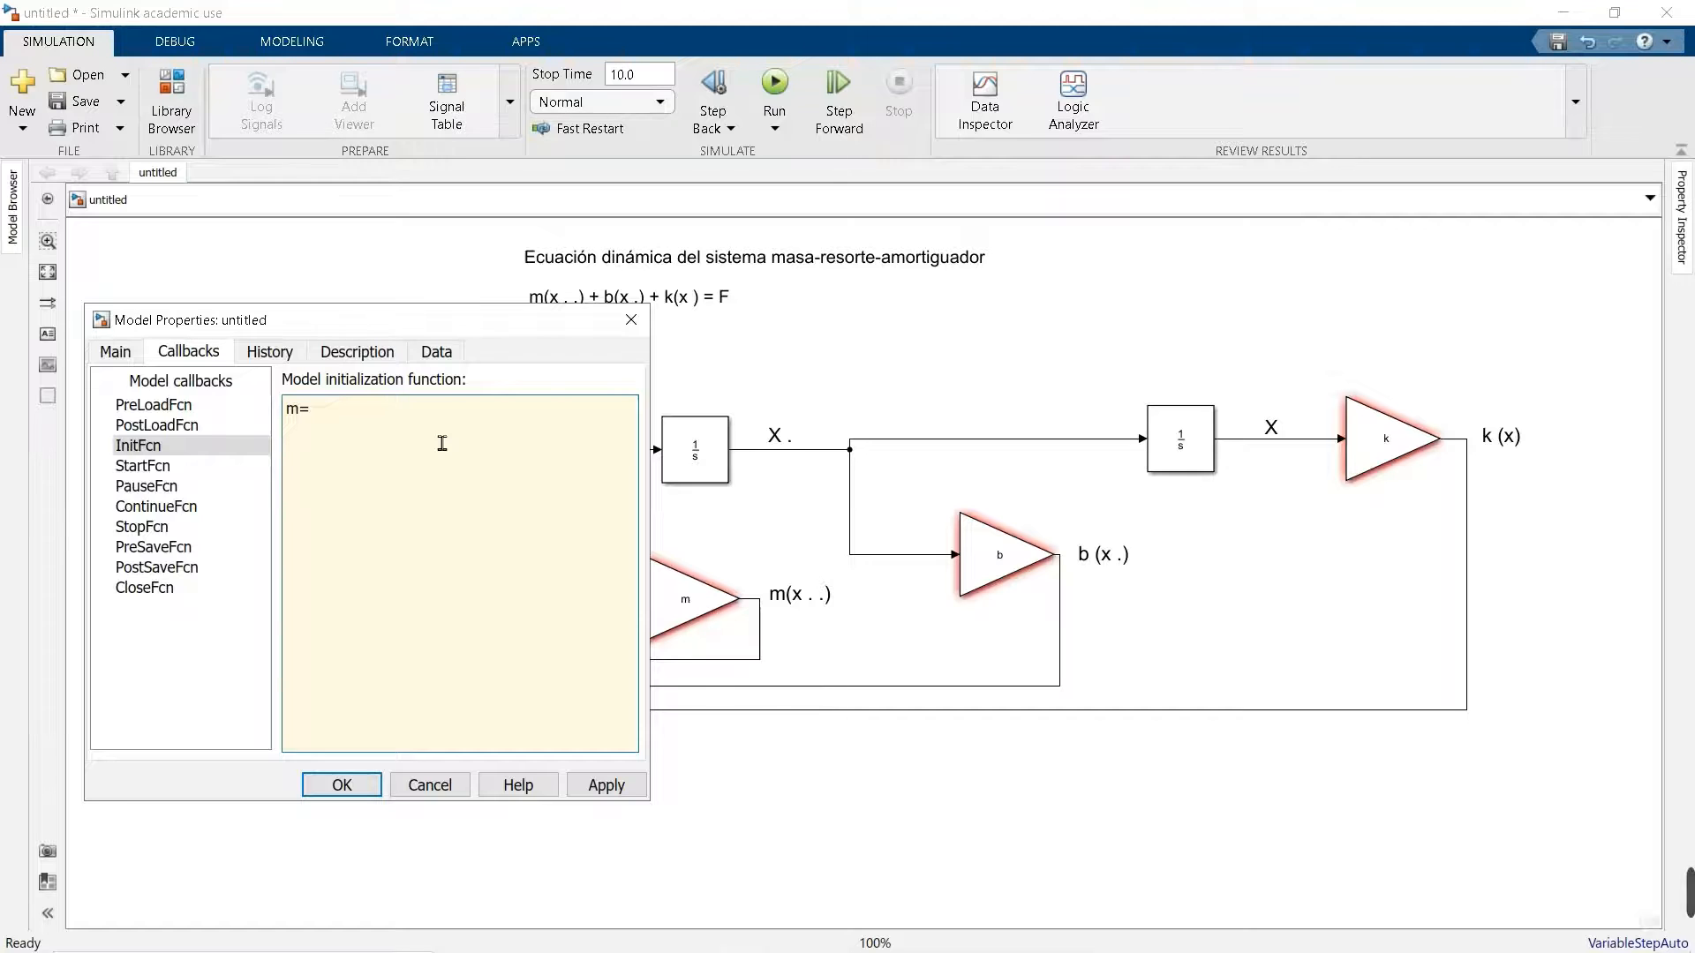
{"action": "type", "text": "10"}
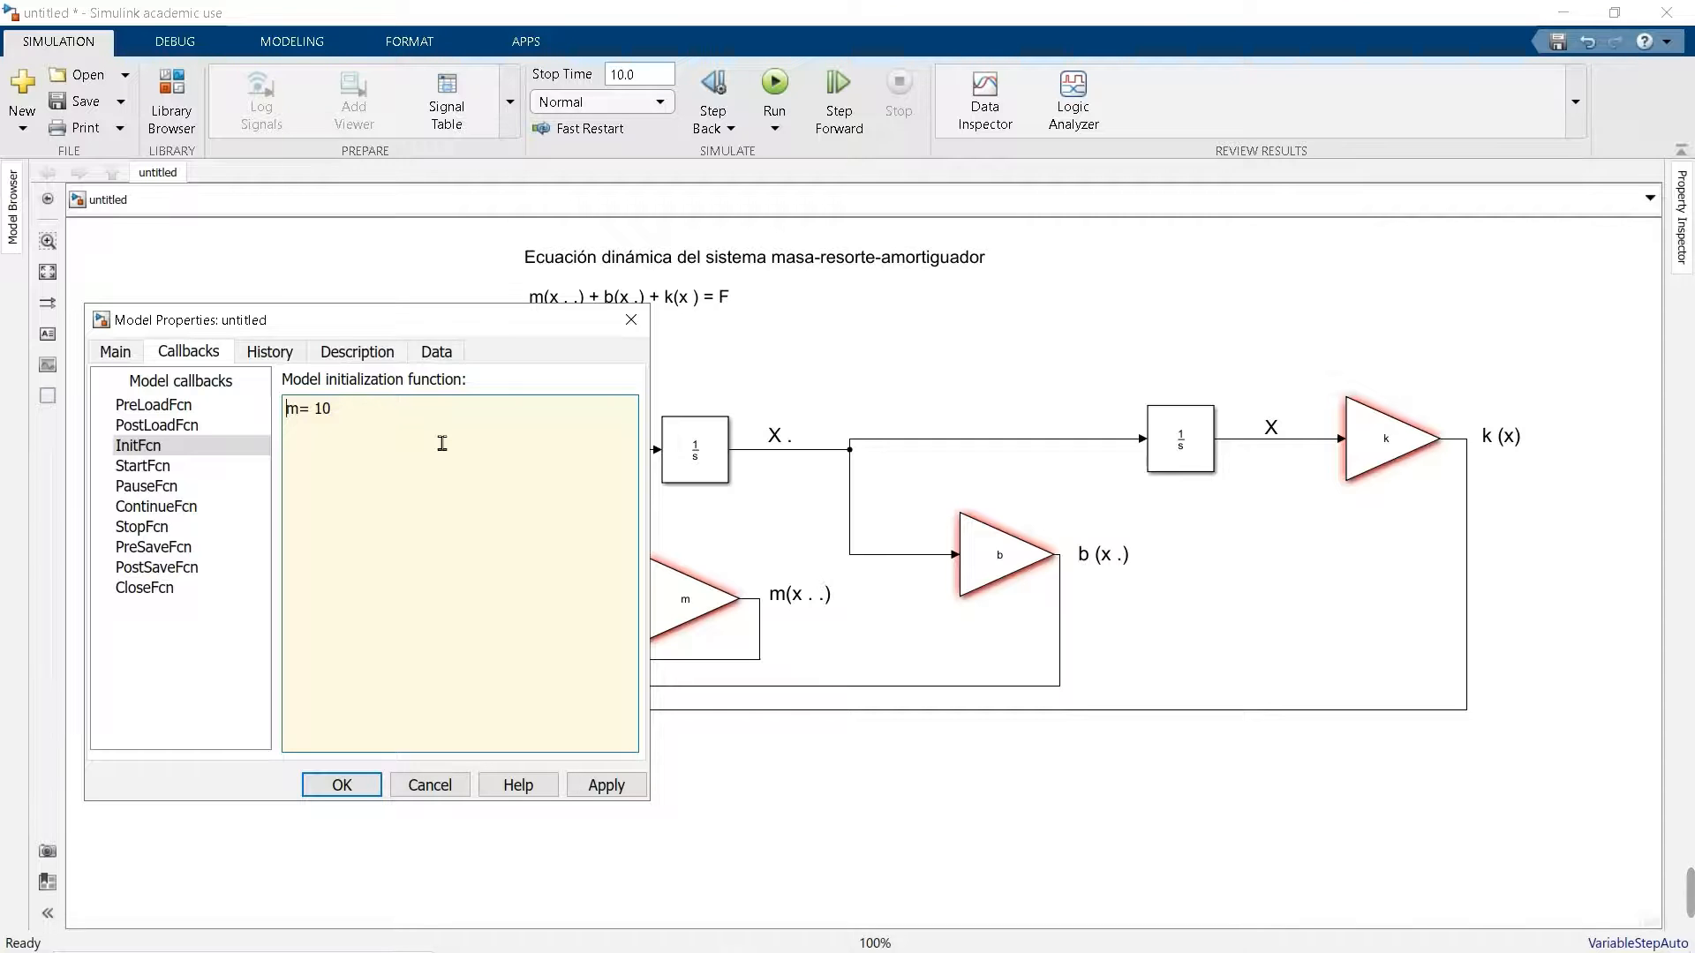
{"action": "key", "text": "ctrl+a"}
{"action": "left_click", "coordinate": [442, 443]}
- Add k=0.1 and b= 0.5 on separate lines of the model initialization function and accept the model properties
{"action": "key", "text": "Return"}
{"action": "type", "text": "k=.1"}
{"action": "key", "text": "Left"}
{"action": "key", "text": "Left"}
{"action": "type", "text": "0"}
{"action": "type", "text": "b"}
{"action": "type", "text": "="}
{"action": "type", "text": " o"}
{"action": "type", "text": "."}
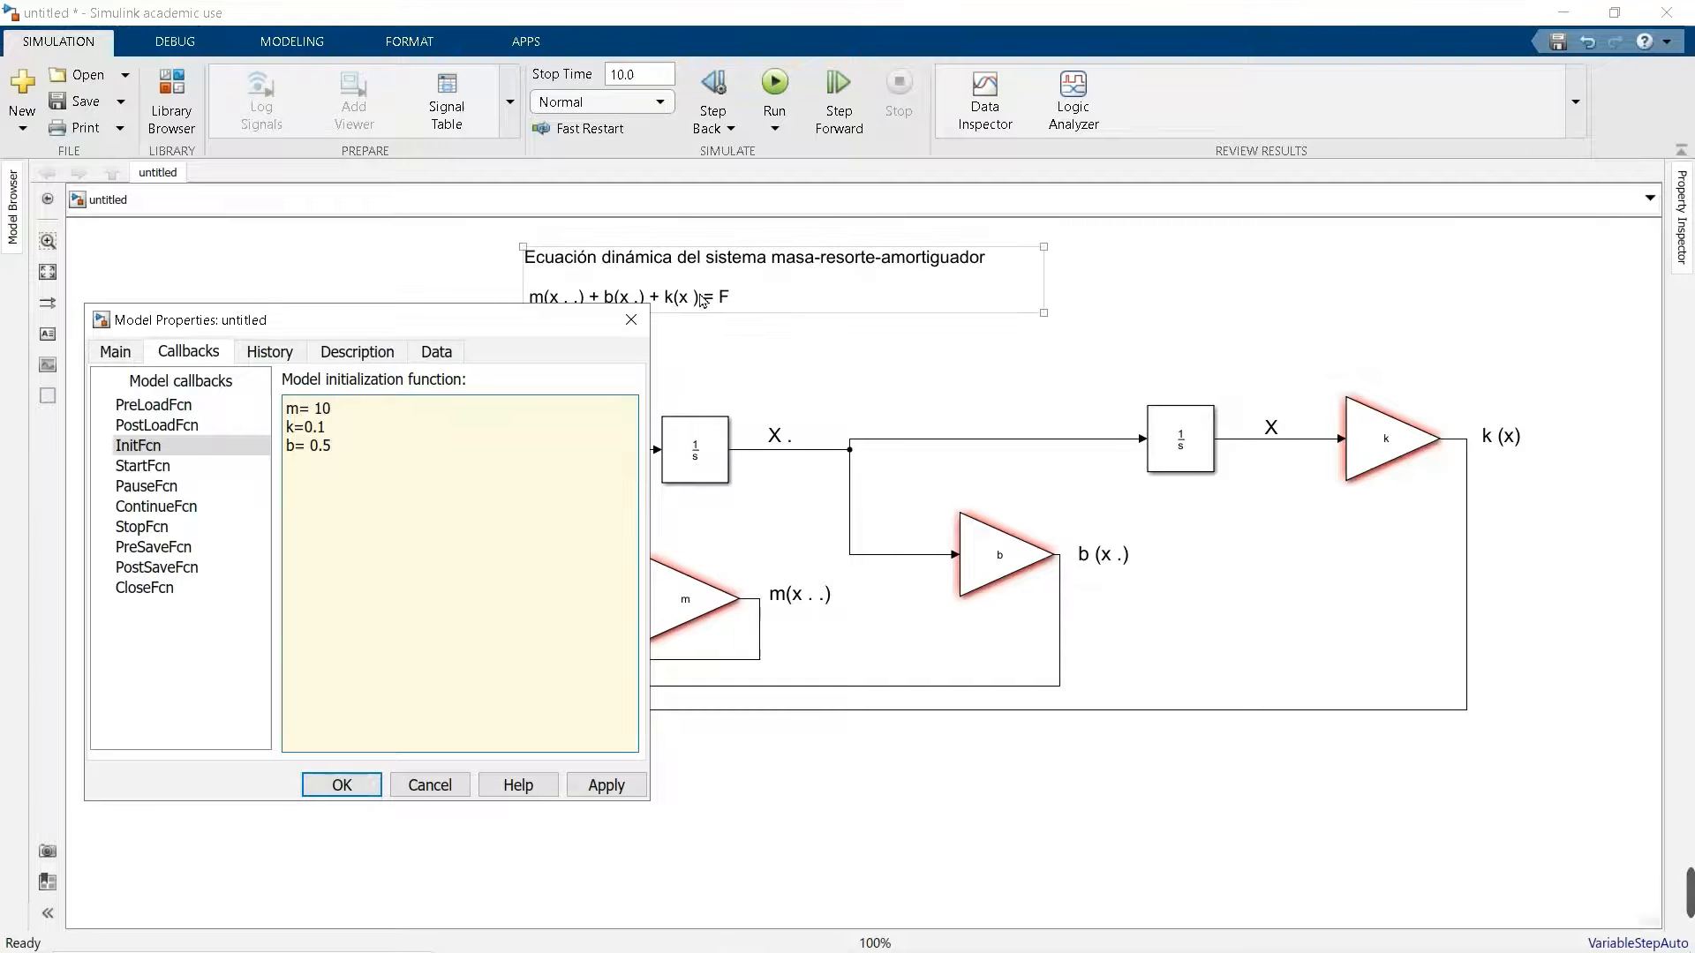
{"action": "left_click", "coordinate": [341, 785]}
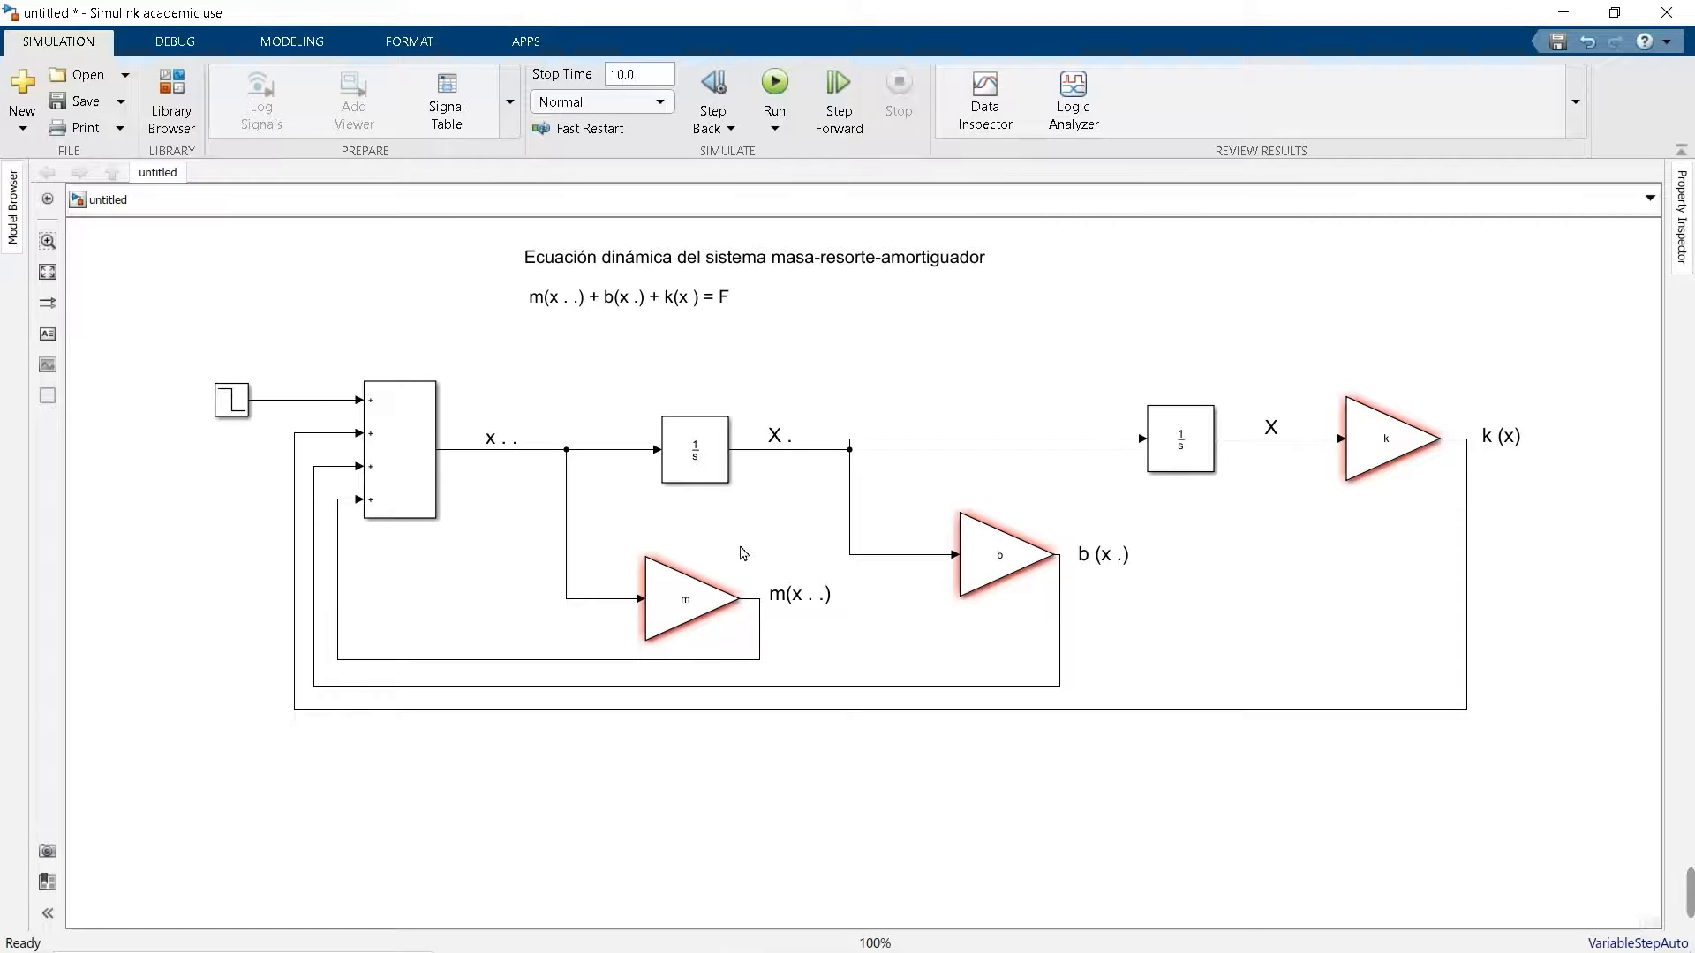
- Add a Scope block from the Simulink Sinks library to the right of the k (x) label
{"action": "left_click", "coordinate": [167, 96]}
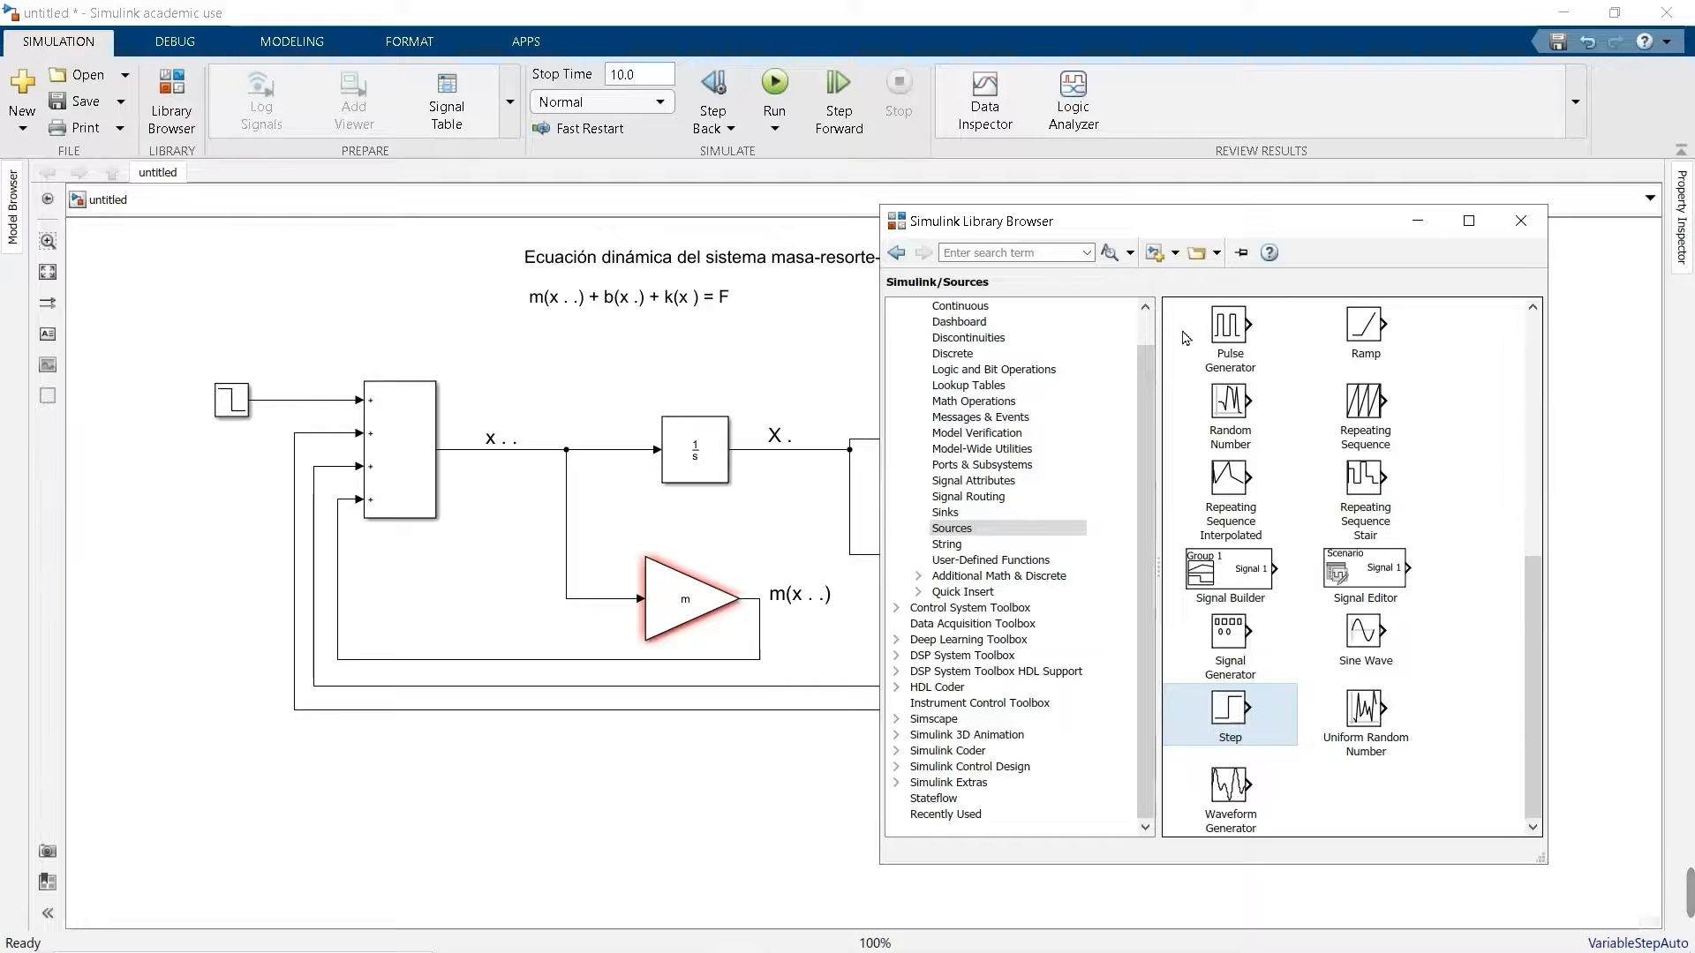
{"action": "left_click", "coordinate": [997, 514]}
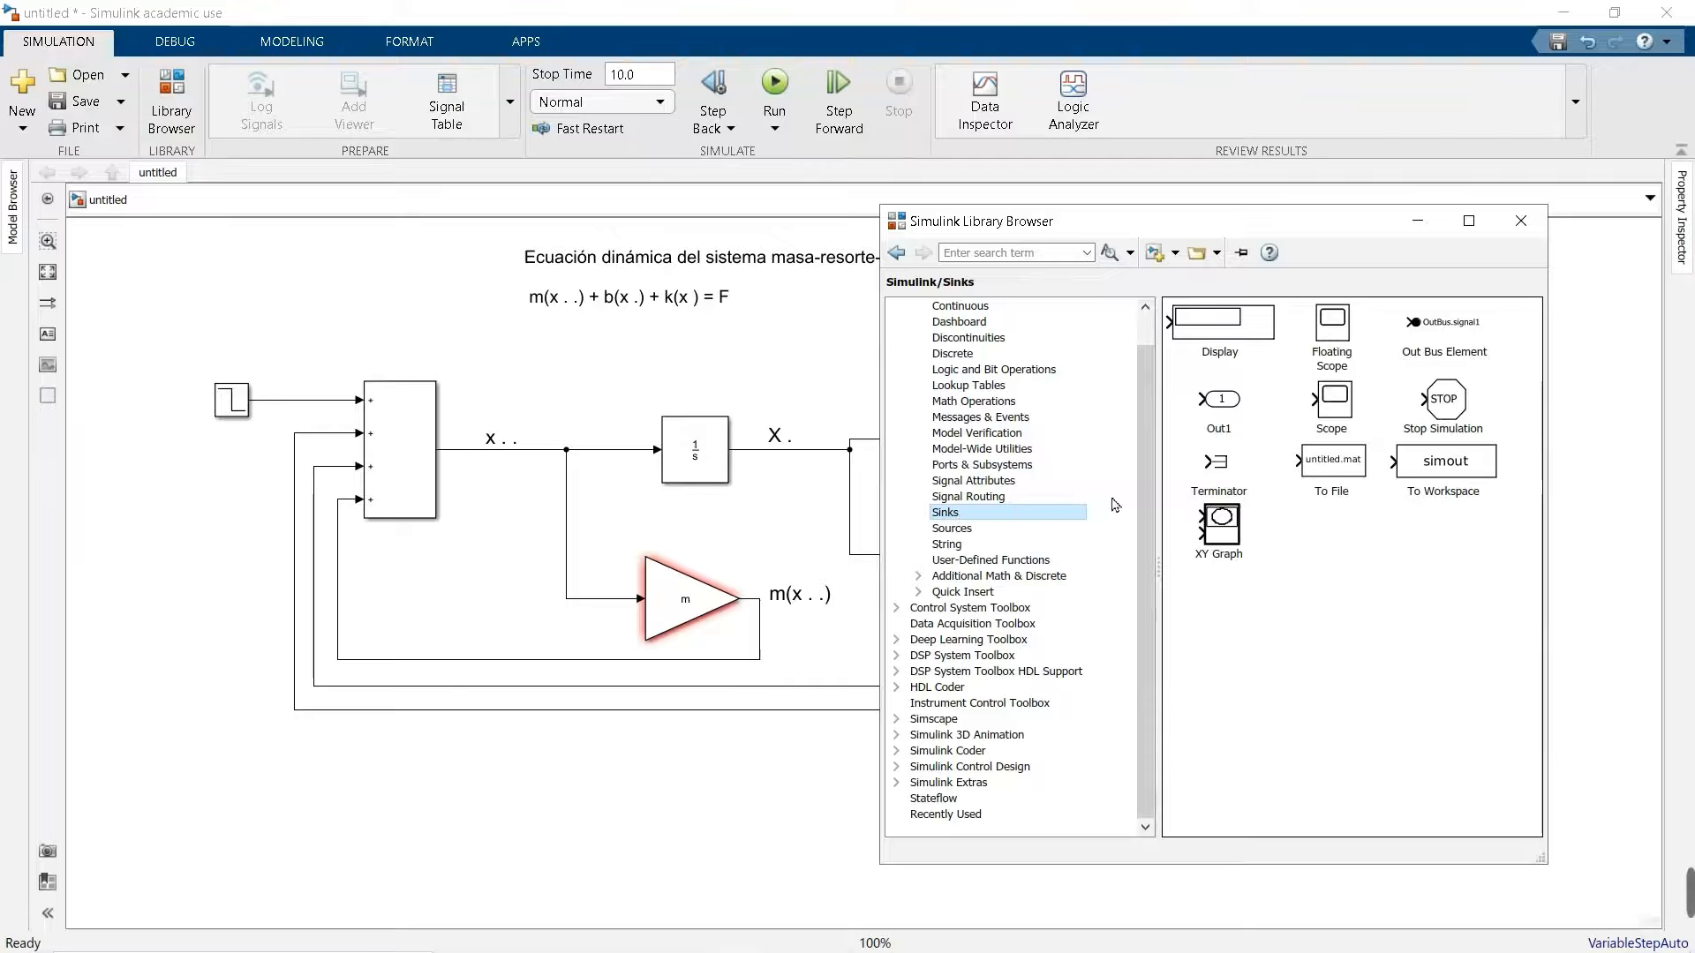
{"action": "left_click_drag", "start_coordinate": [1329, 231], "coordinate": [1052, 261]}
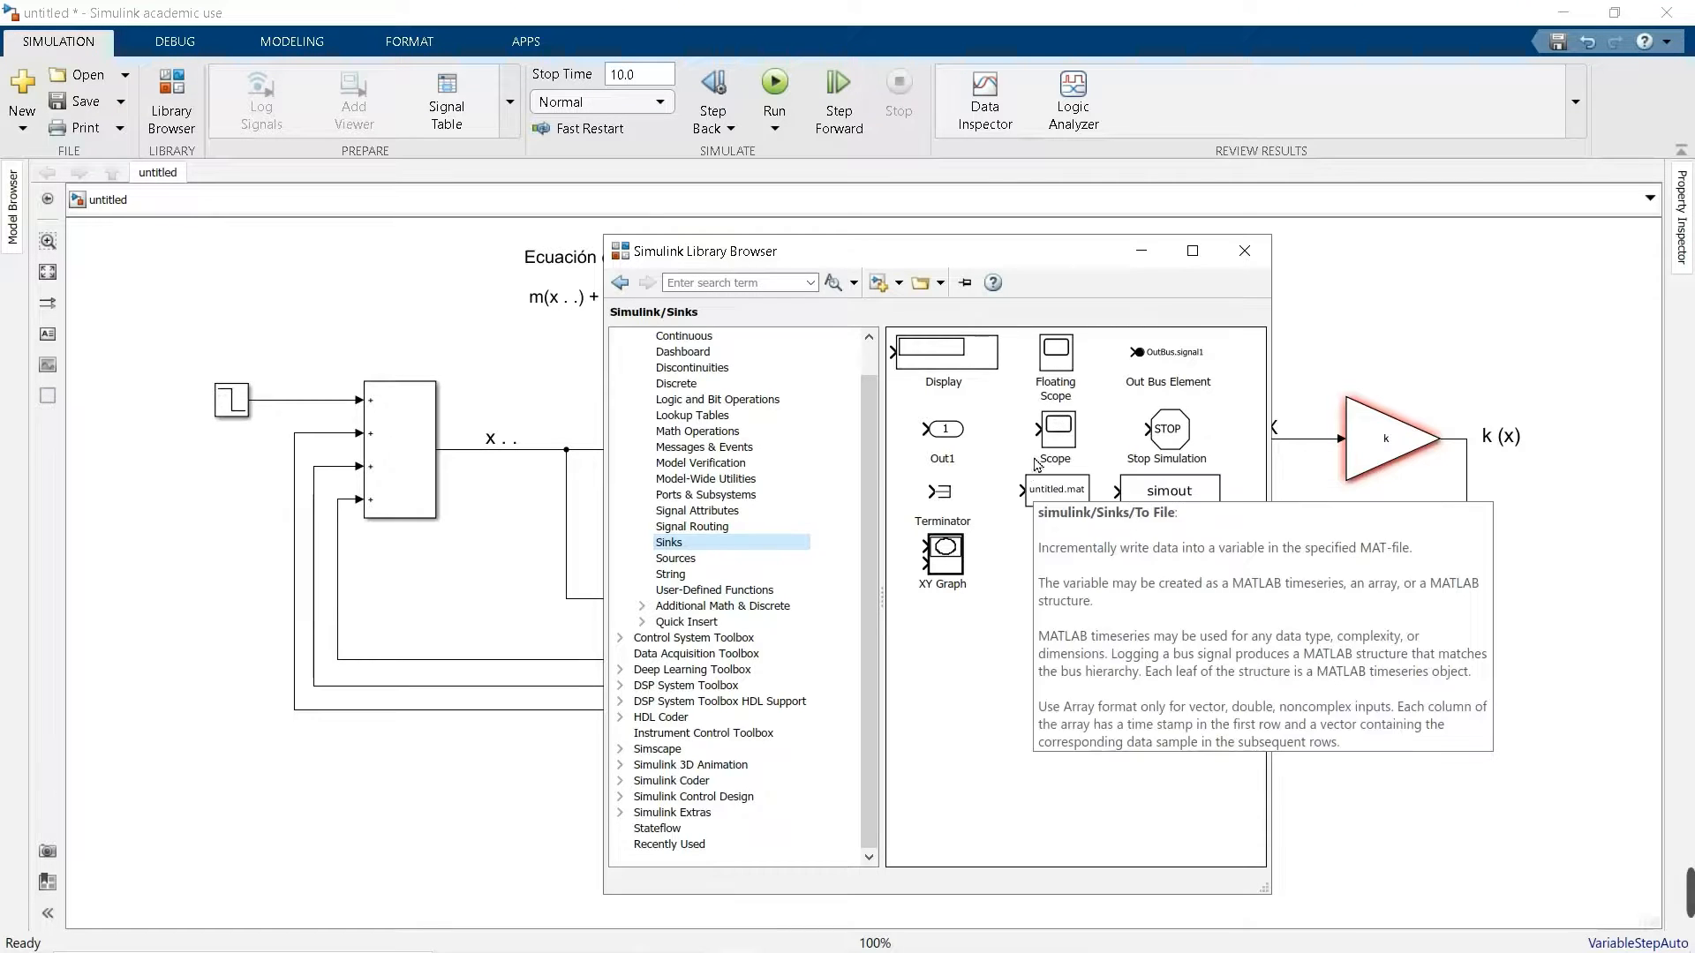
{"action": "left_click_drag", "start_coordinate": [1054, 443], "coordinate": [1580, 447]}
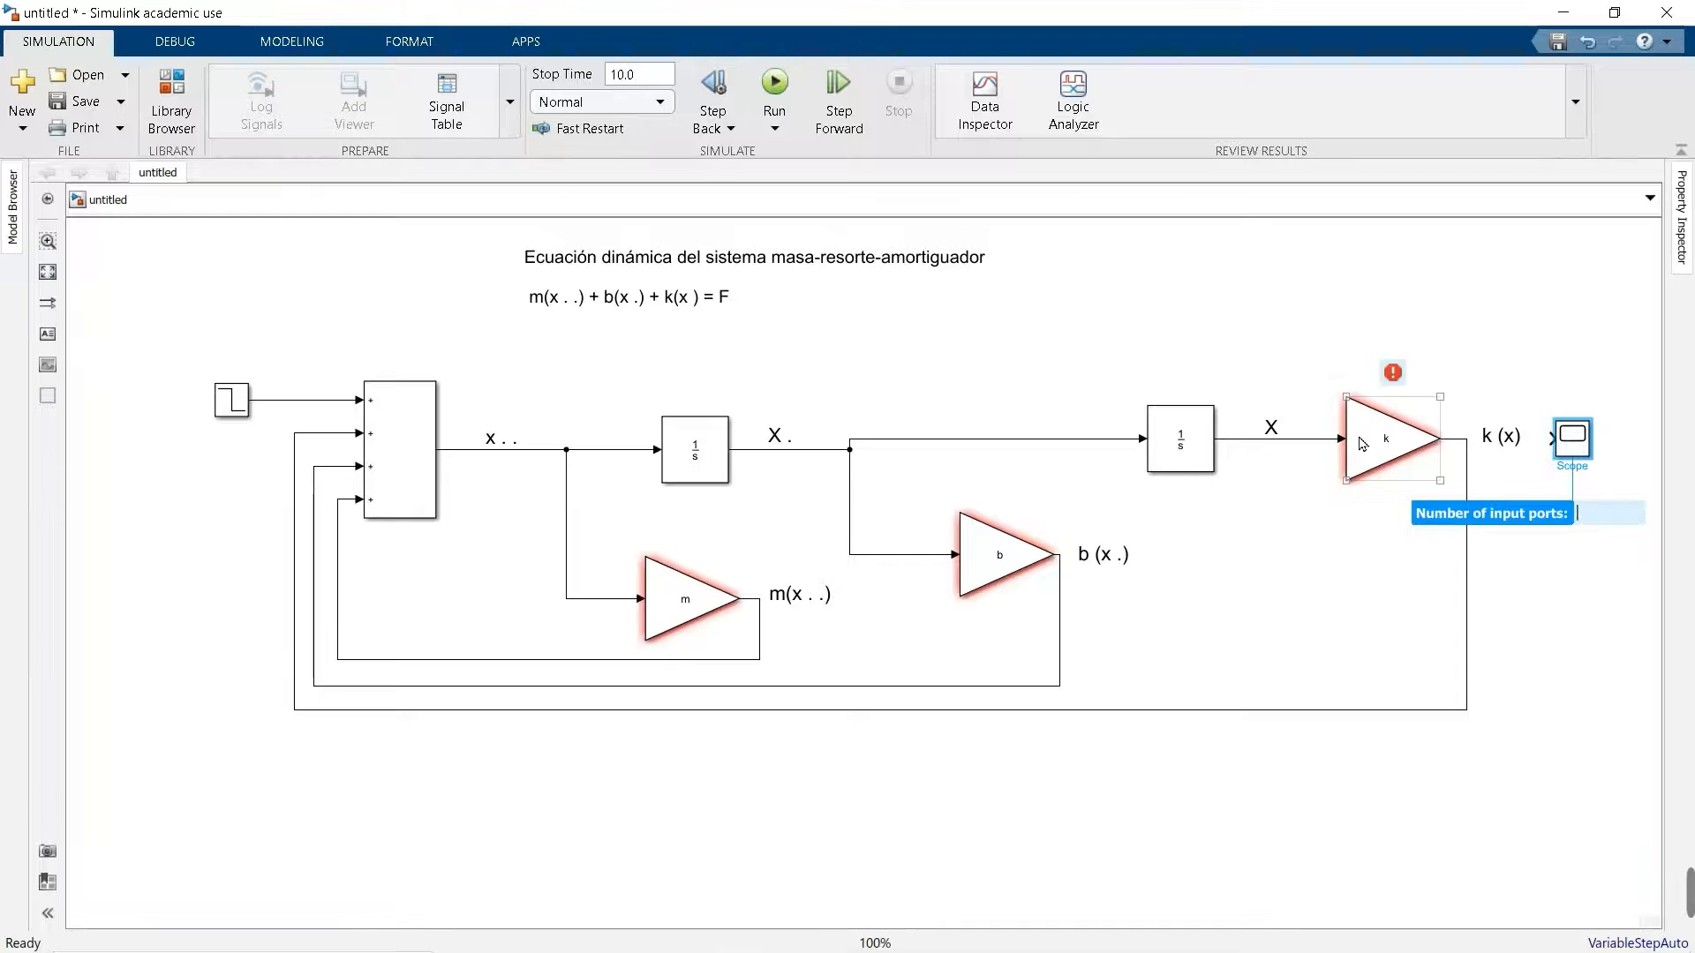
- Shift the k Gain and its feedback line closer to the second Integrator and move the k (x) label below the gain
{"action": "left_click_drag", "start_coordinate": [1363, 441], "coordinate": [1276, 441]}
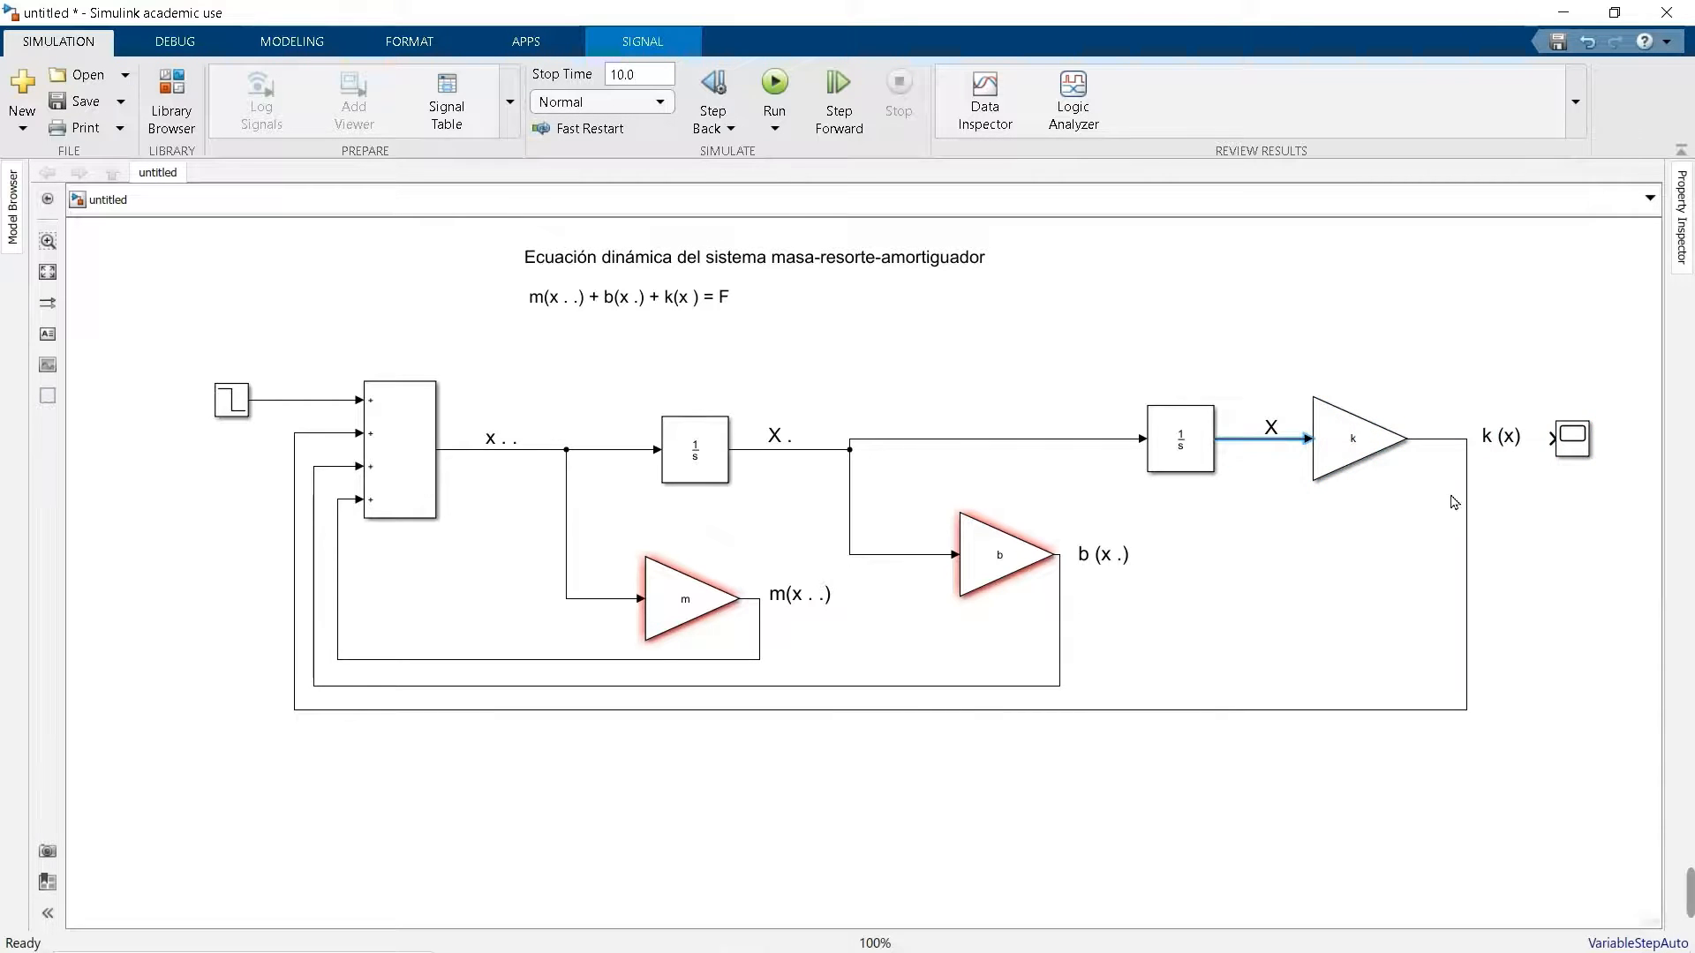
{"action": "left_click_drag", "start_coordinate": [1467, 513], "coordinate": [1422, 513]}
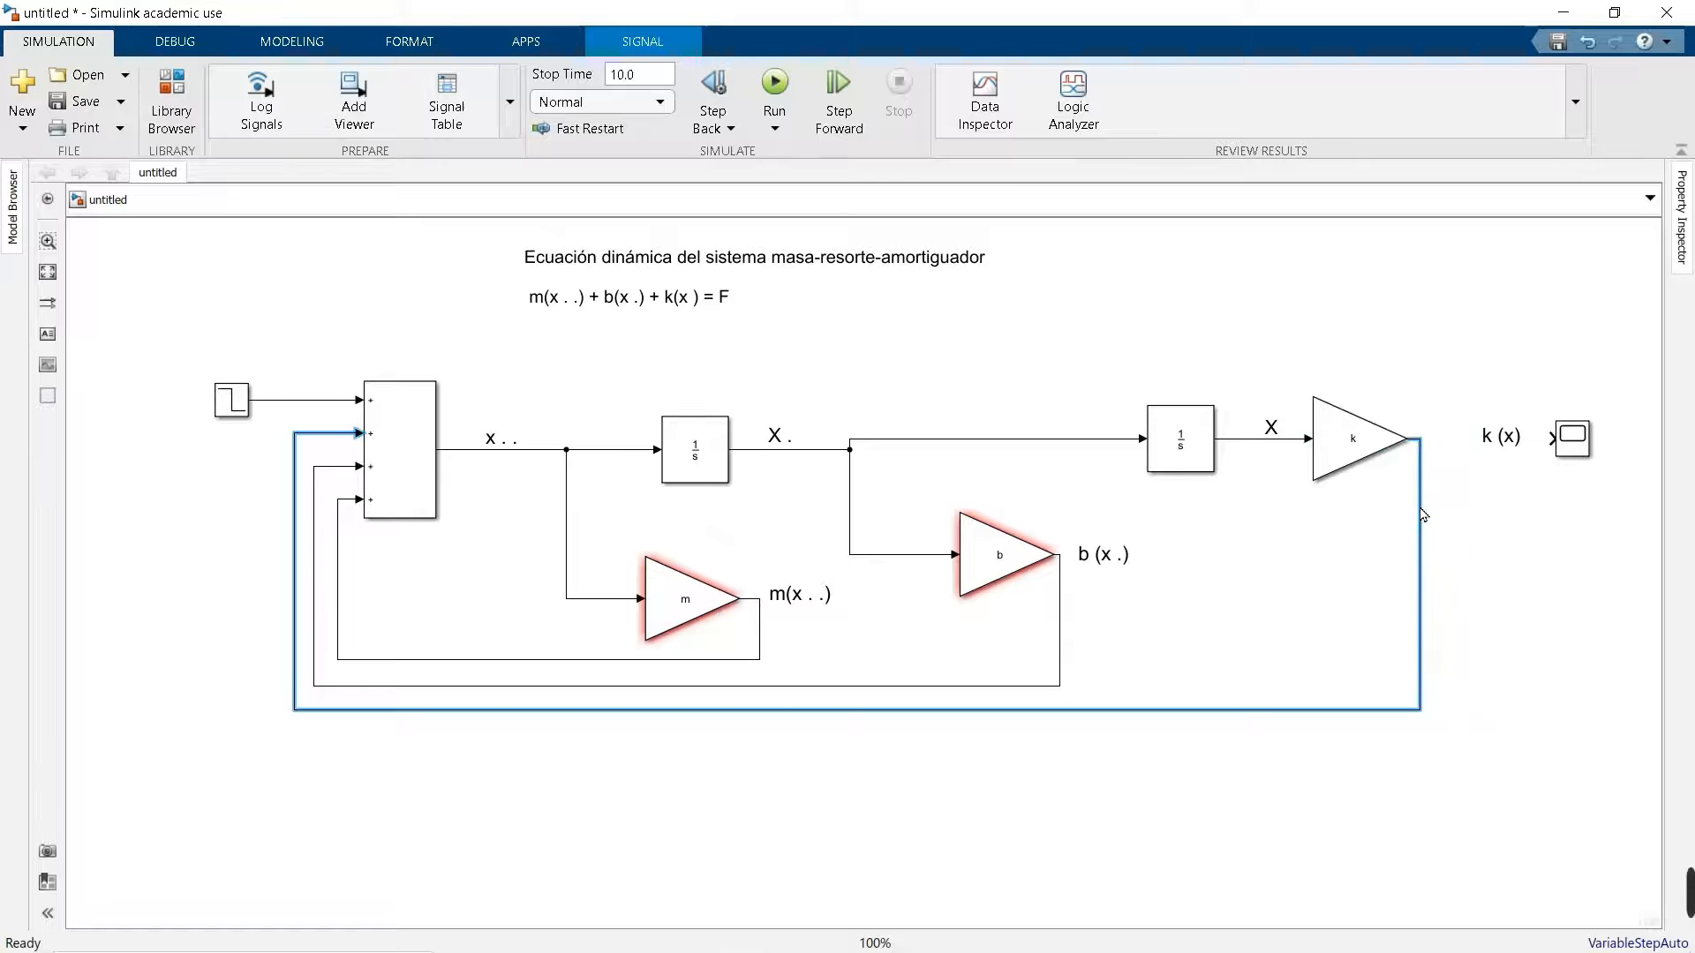
{"action": "left_click", "coordinate": [1493, 445]}
{"action": "mouse_move", "coordinate": [1493, 446]}
{"action": "left_mouse_down"}
{"action": "mouse_move", "coordinate": [1409, 420]}
{"action": "mouse_move", "coordinate": [1472, 517]}
{"action": "mouse_move", "coordinate": [1449, 547]}
{"action": "left_mouse_up"}
- Move the Scope closer to the k Gain and connect its input to the gain's output line
{"action": "mouse_move", "coordinate": [1575, 434]}
{"action": "left_mouse_down"}
{"action": "mouse_move", "coordinate": [1505, 434]}
{"action": "mouse_move", "coordinate": [1521, 434]}
{"action": "left_mouse_up"}
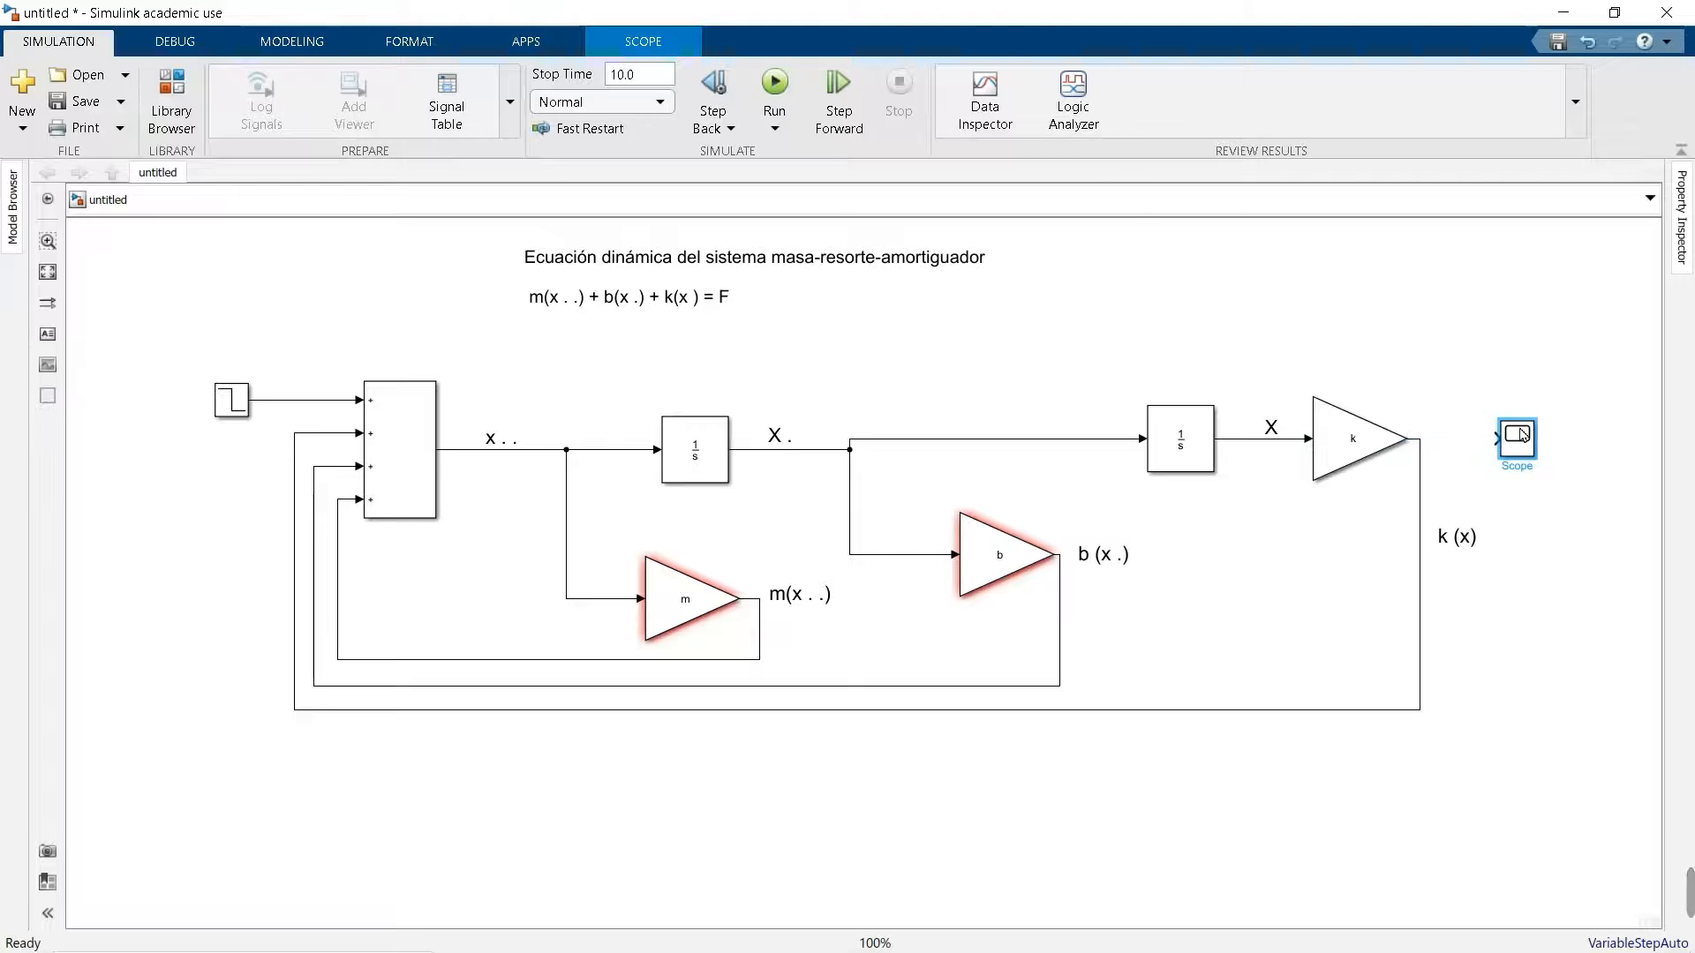
{"action": "mouse_move", "coordinate": [1421, 454]}
{"action": "left_mouse_down"}
{"action": "mouse_move", "coordinate": [1465, 454]}
{"action": "mouse_move", "coordinate": [1434, 453]}
{"action": "left_mouse_up"}
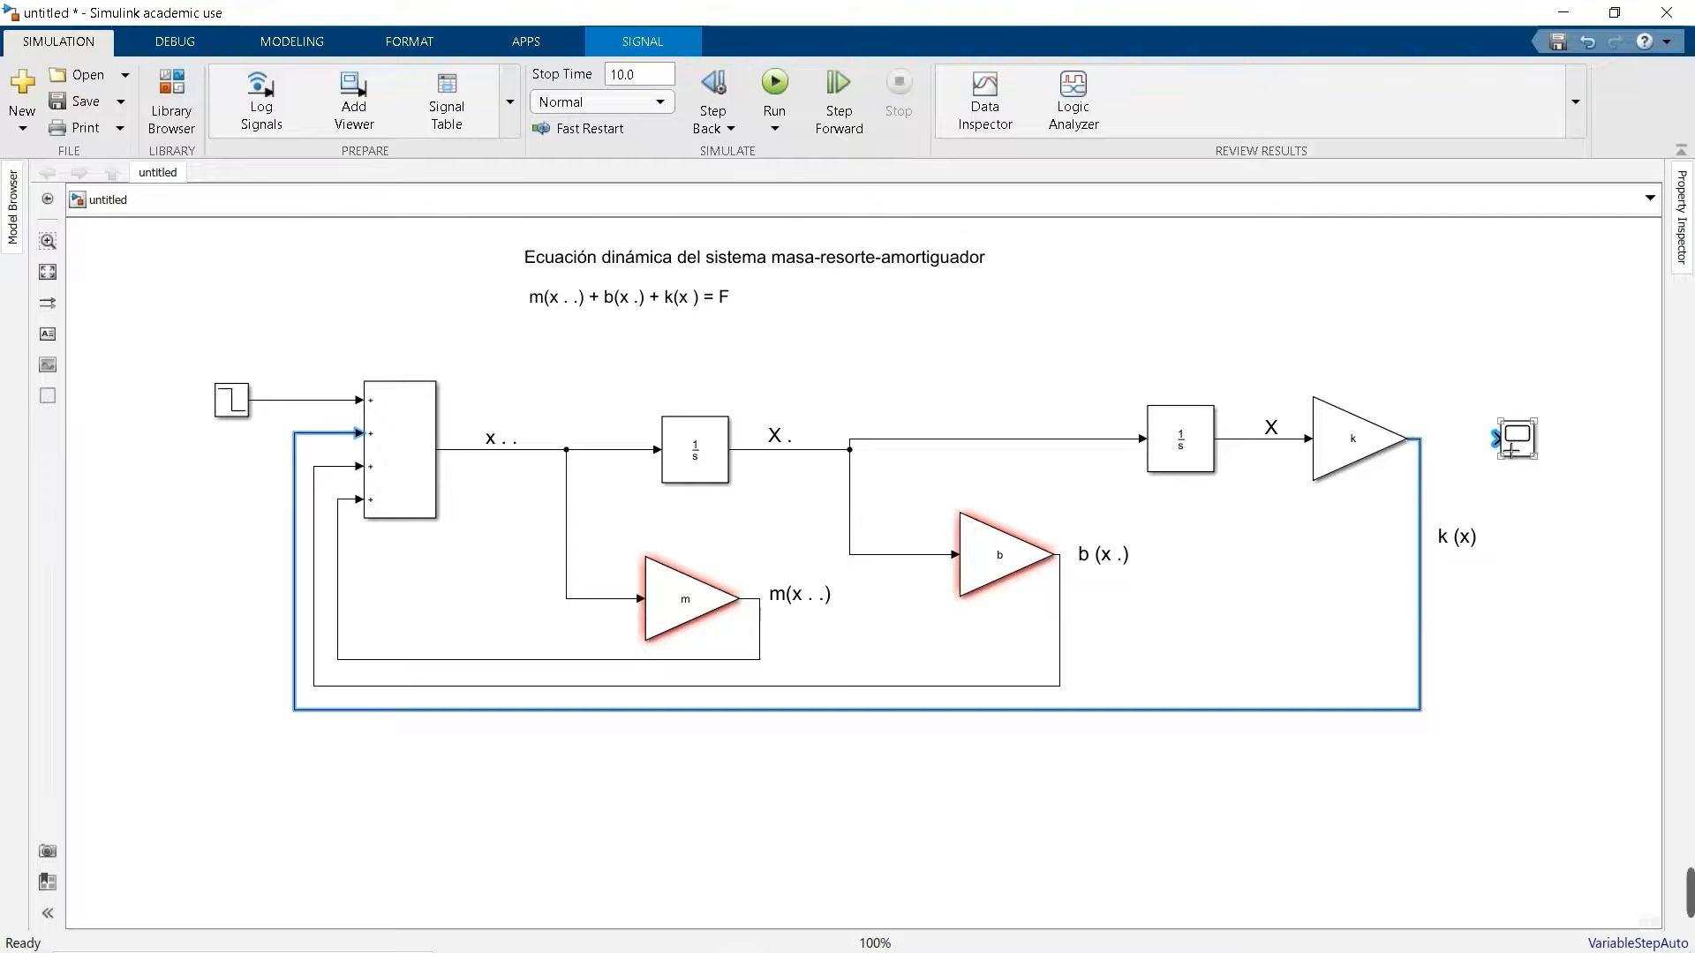
{"action": "left_click_drag", "start_coordinate": [1499, 439], "coordinate": [1419, 438]}
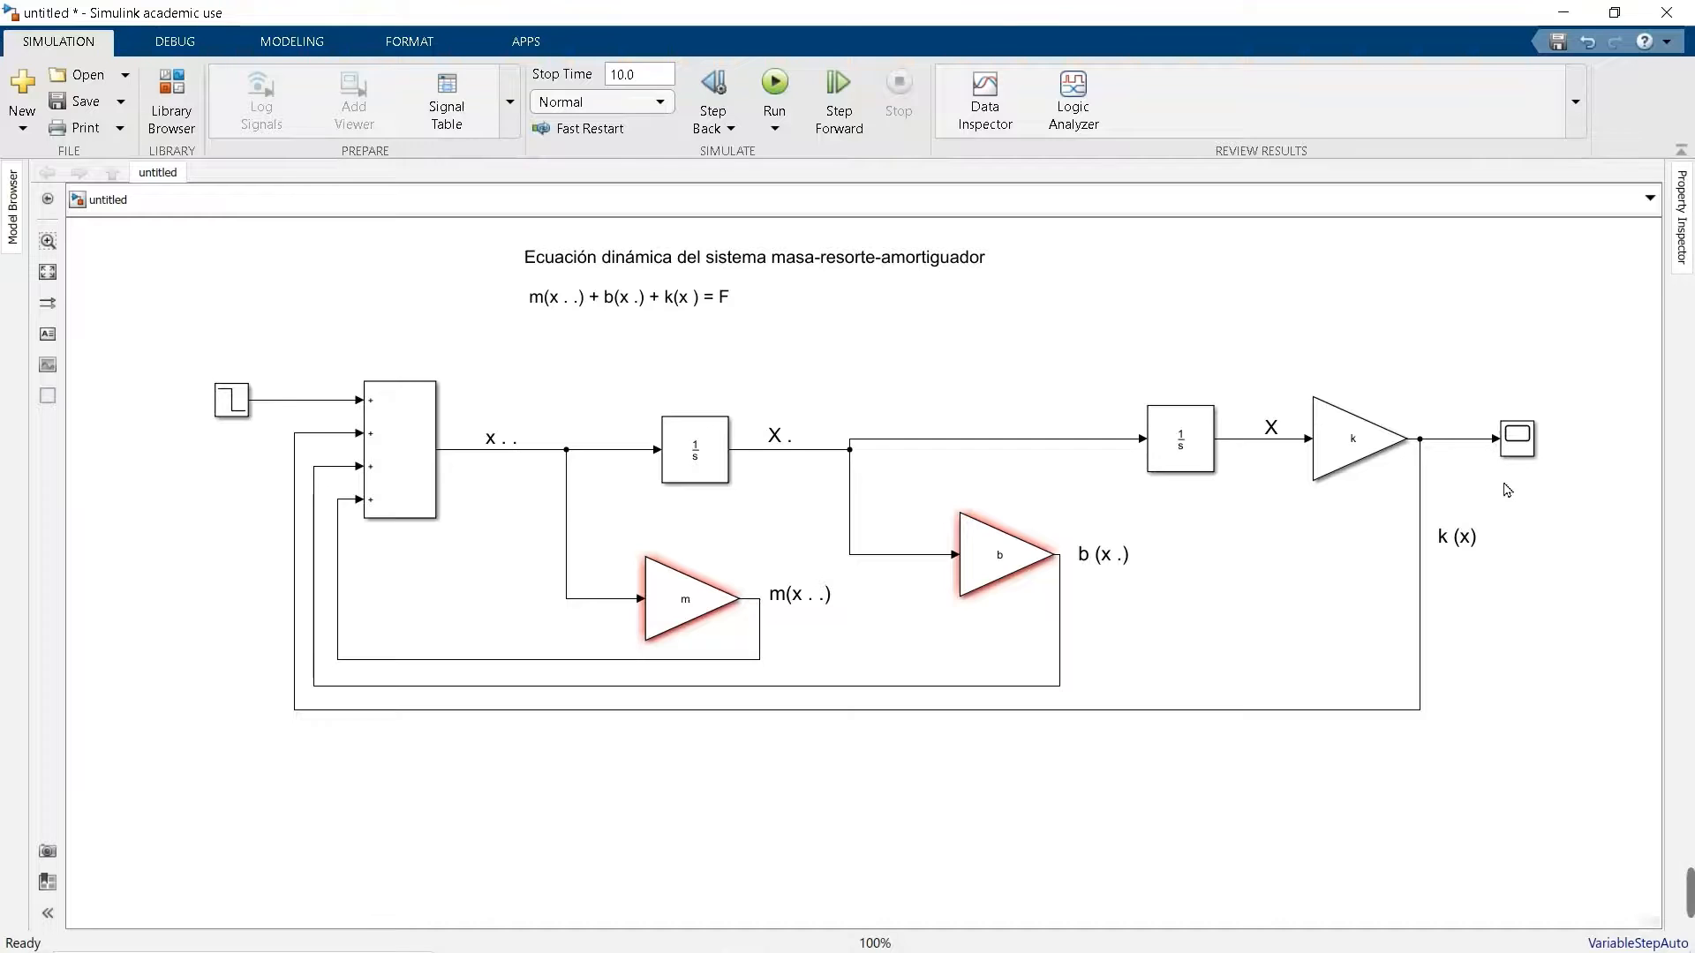
- Delete the signal line between the k Gain's output and the Scope
{"action": "left_click", "coordinate": [1534, 446]}
{"action": "left_click", "coordinate": [1447, 445]}
{"action": "left_click", "coordinate": [1406, 437]}
{"action": "left_click", "coordinate": [1452, 438]}
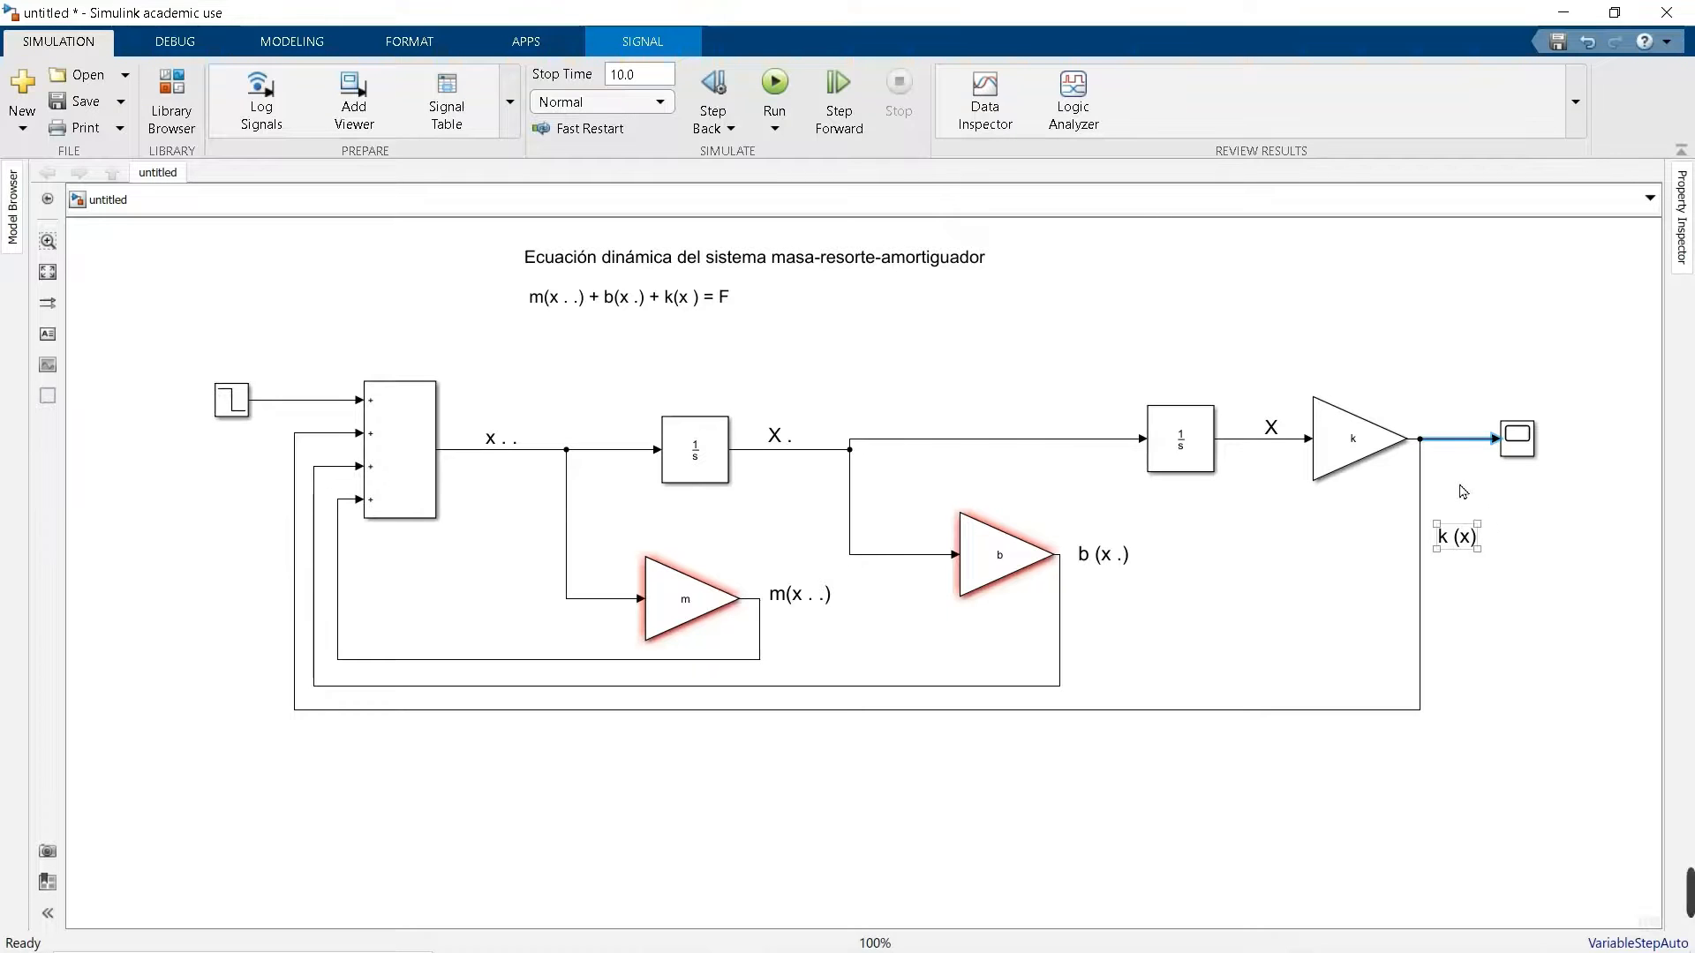
{"action": "key", "text": "Delete"}
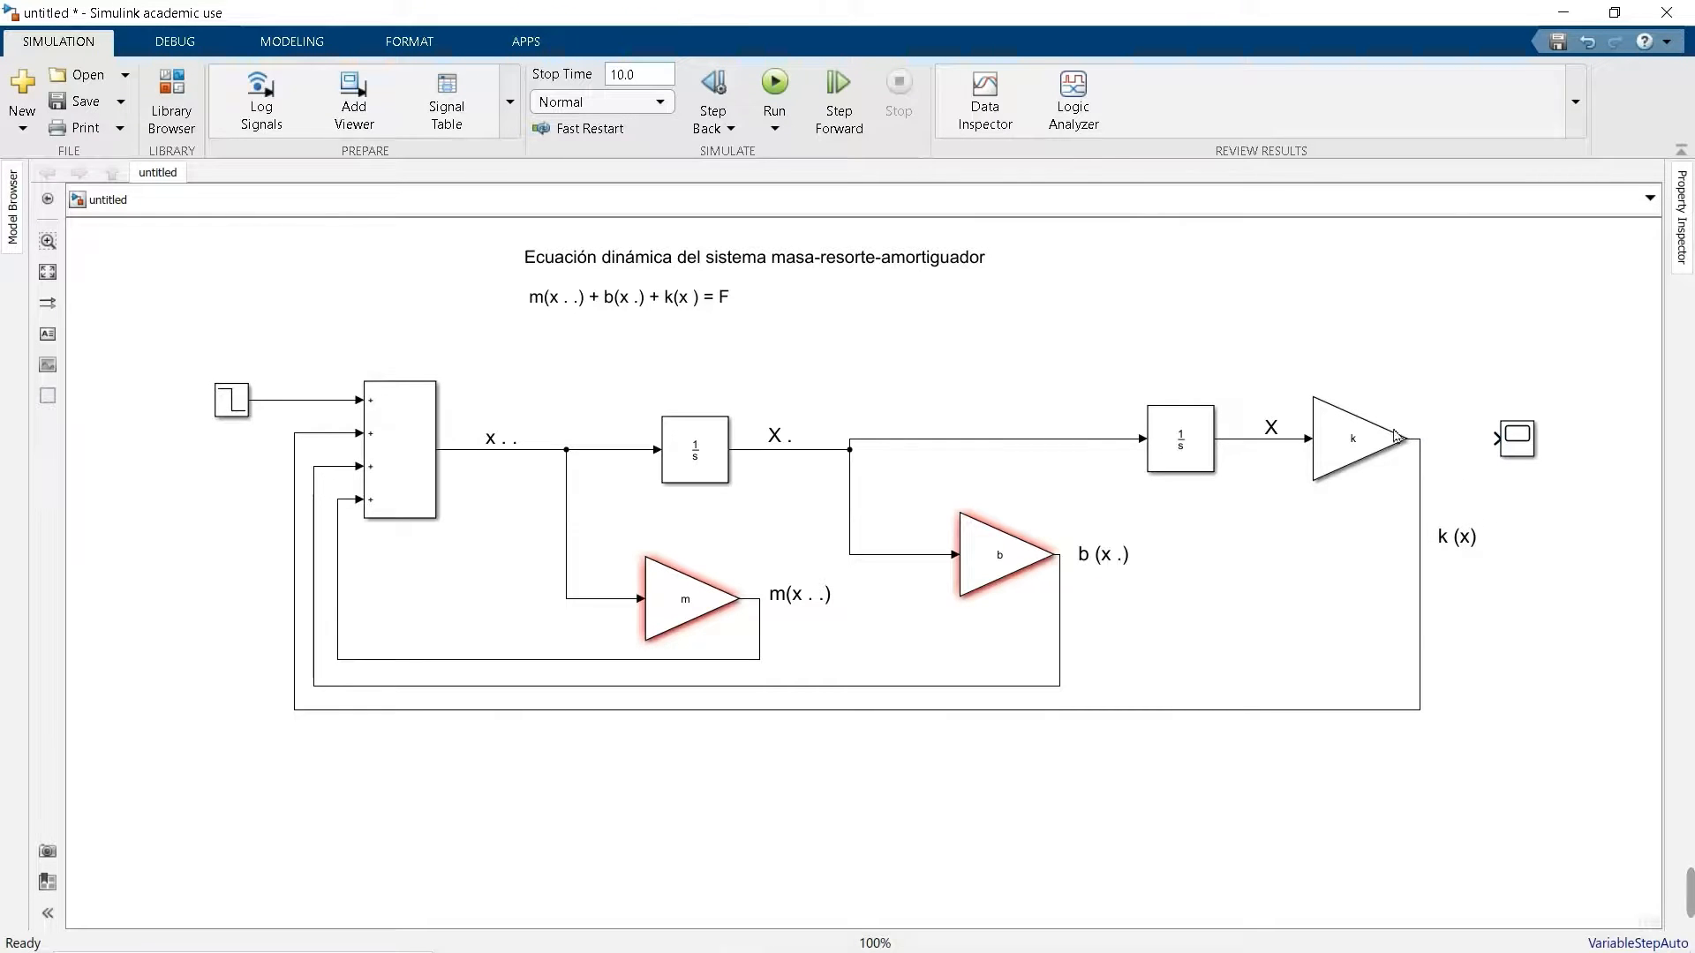
- Move the k Gain below the X signal and reroute its feedback line beneath and to the left of the other loops
{"action": "left_click_drag", "start_coordinate": [1376, 441], "coordinate": [1370, 624]}
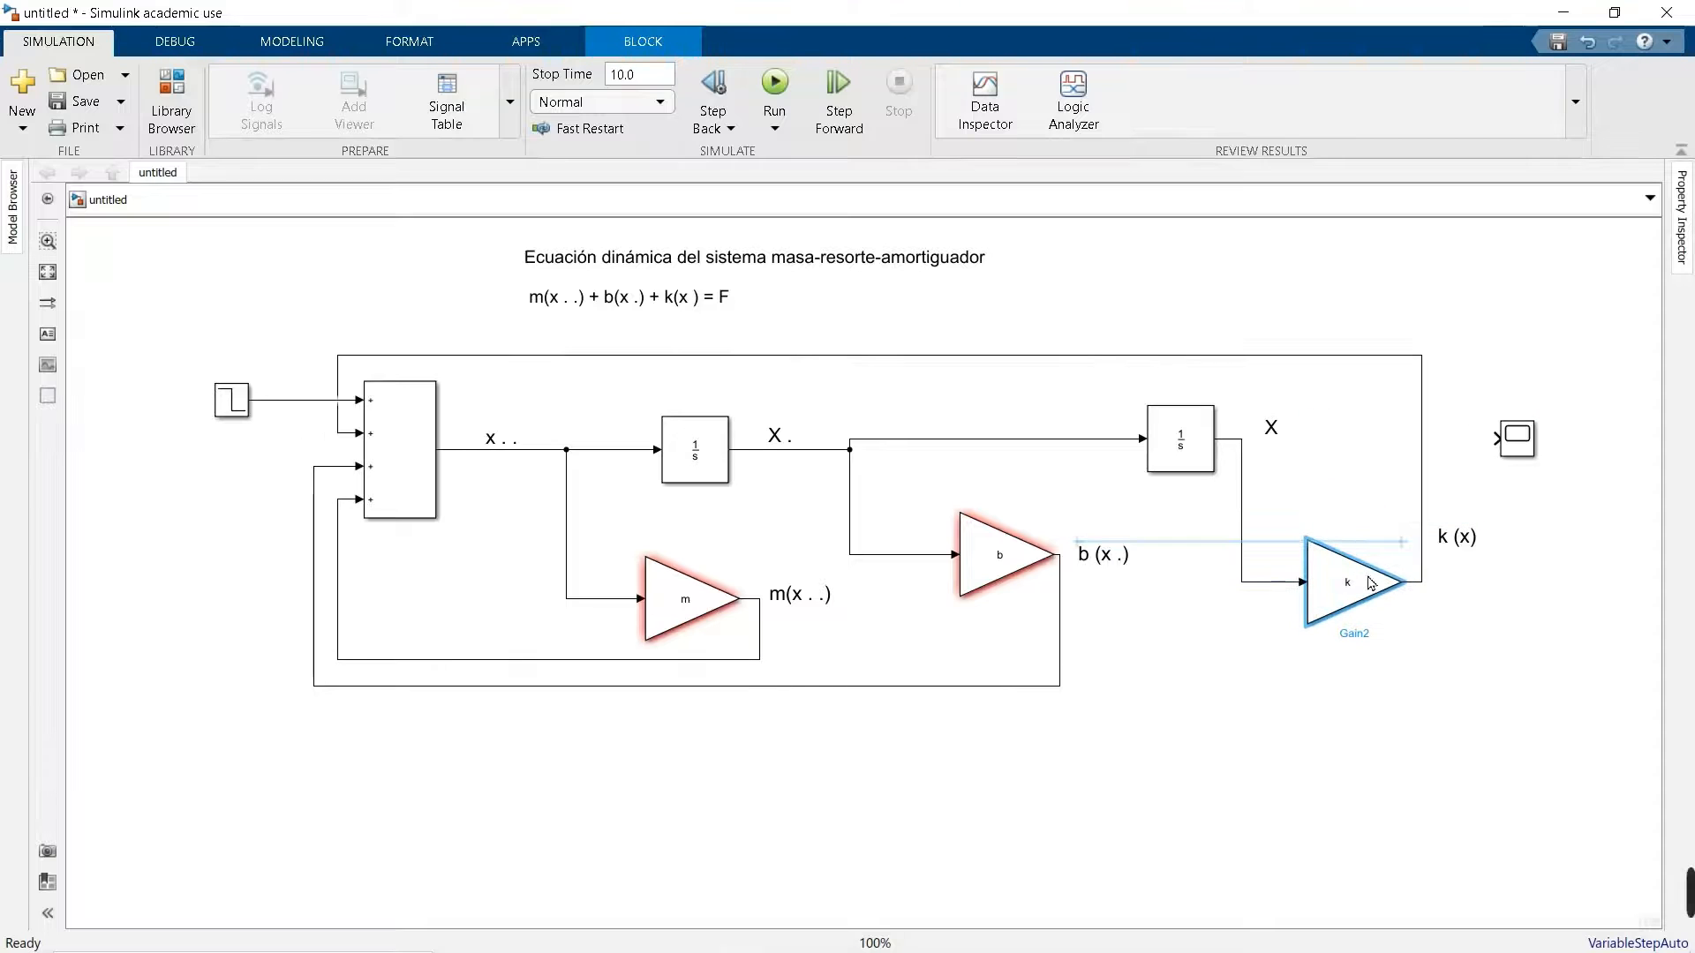
{"action": "left_click_drag", "start_coordinate": [1225, 362], "coordinate": [1202, 724]}
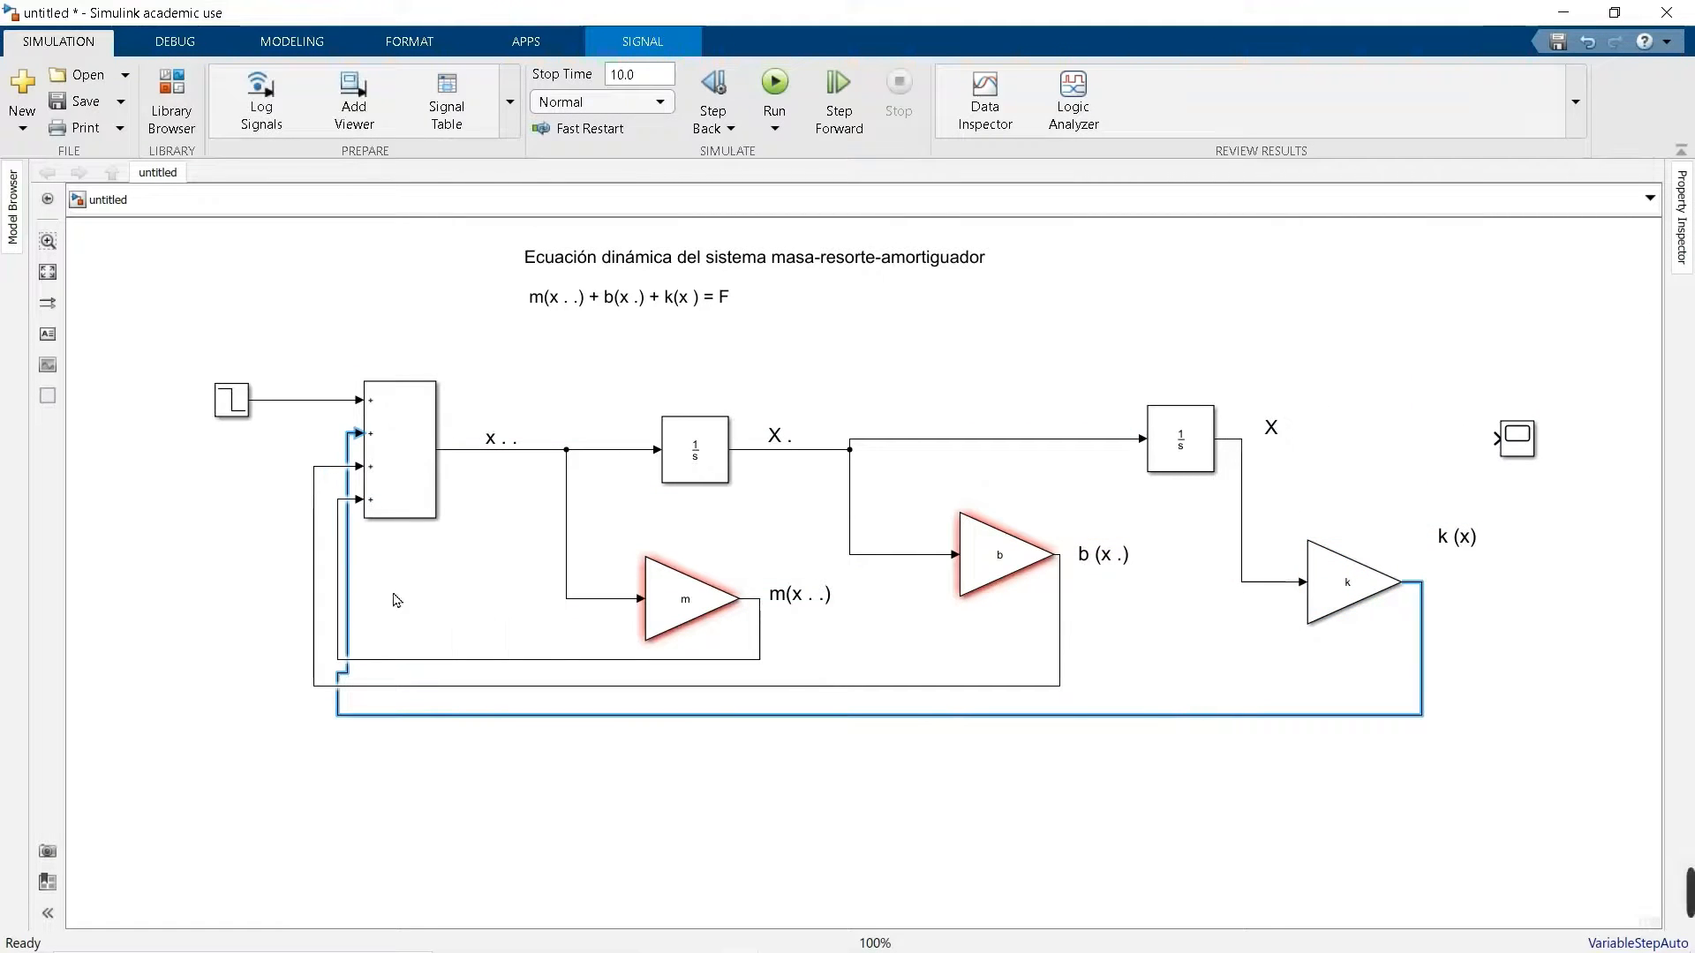
{"action": "left_click_drag", "start_coordinate": [350, 589], "coordinate": [295, 588]}
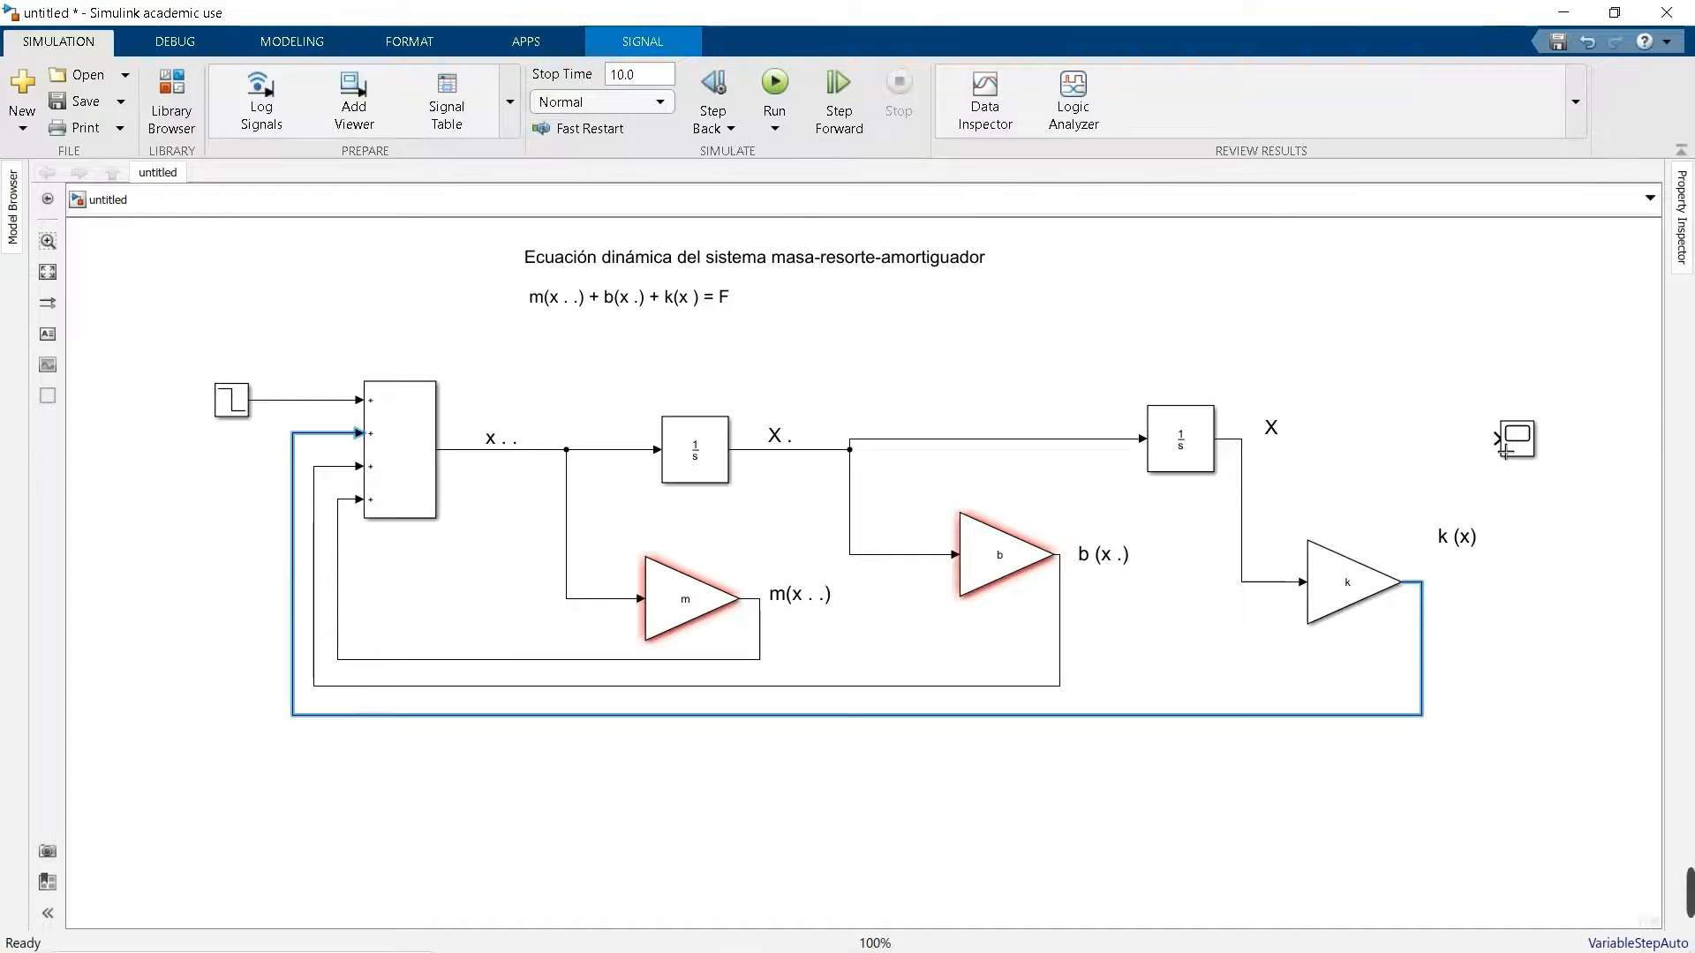
- Connect the Scope to the X output of the second Integrator, straighten the line, and enlarge the Scope closer to the Integrator
{"action": "left_click_drag", "start_coordinate": [1500, 439], "coordinate": [1257, 451]}
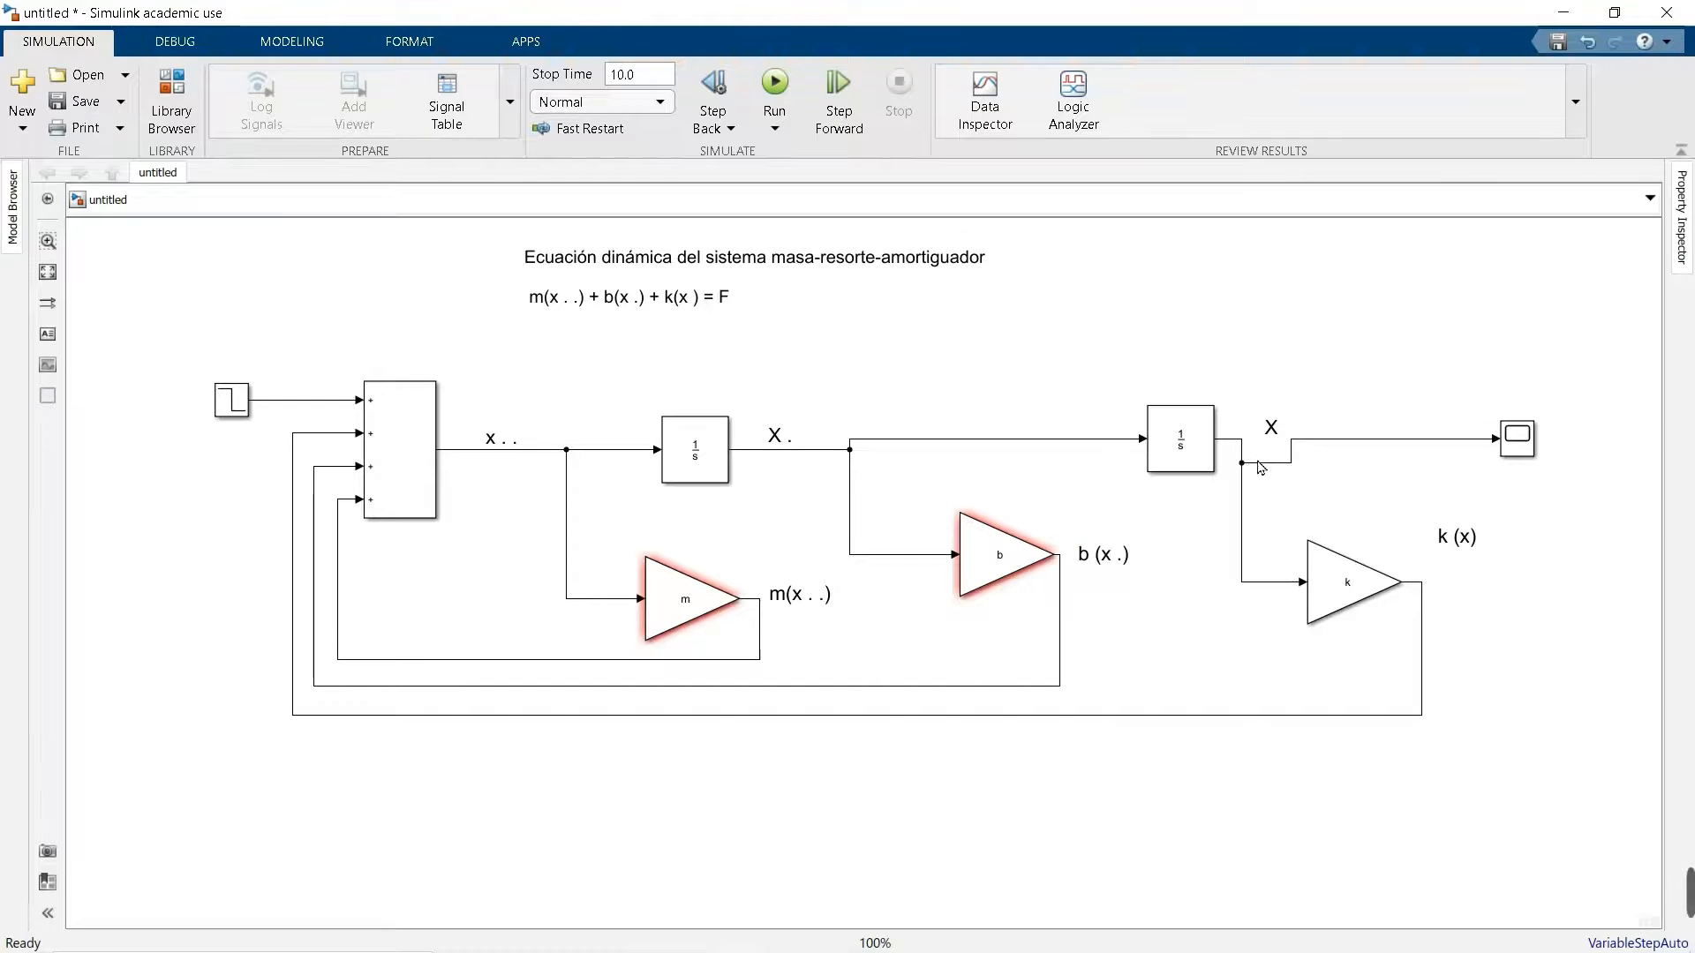
{"action": "left_click", "coordinate": [1259, 443]}
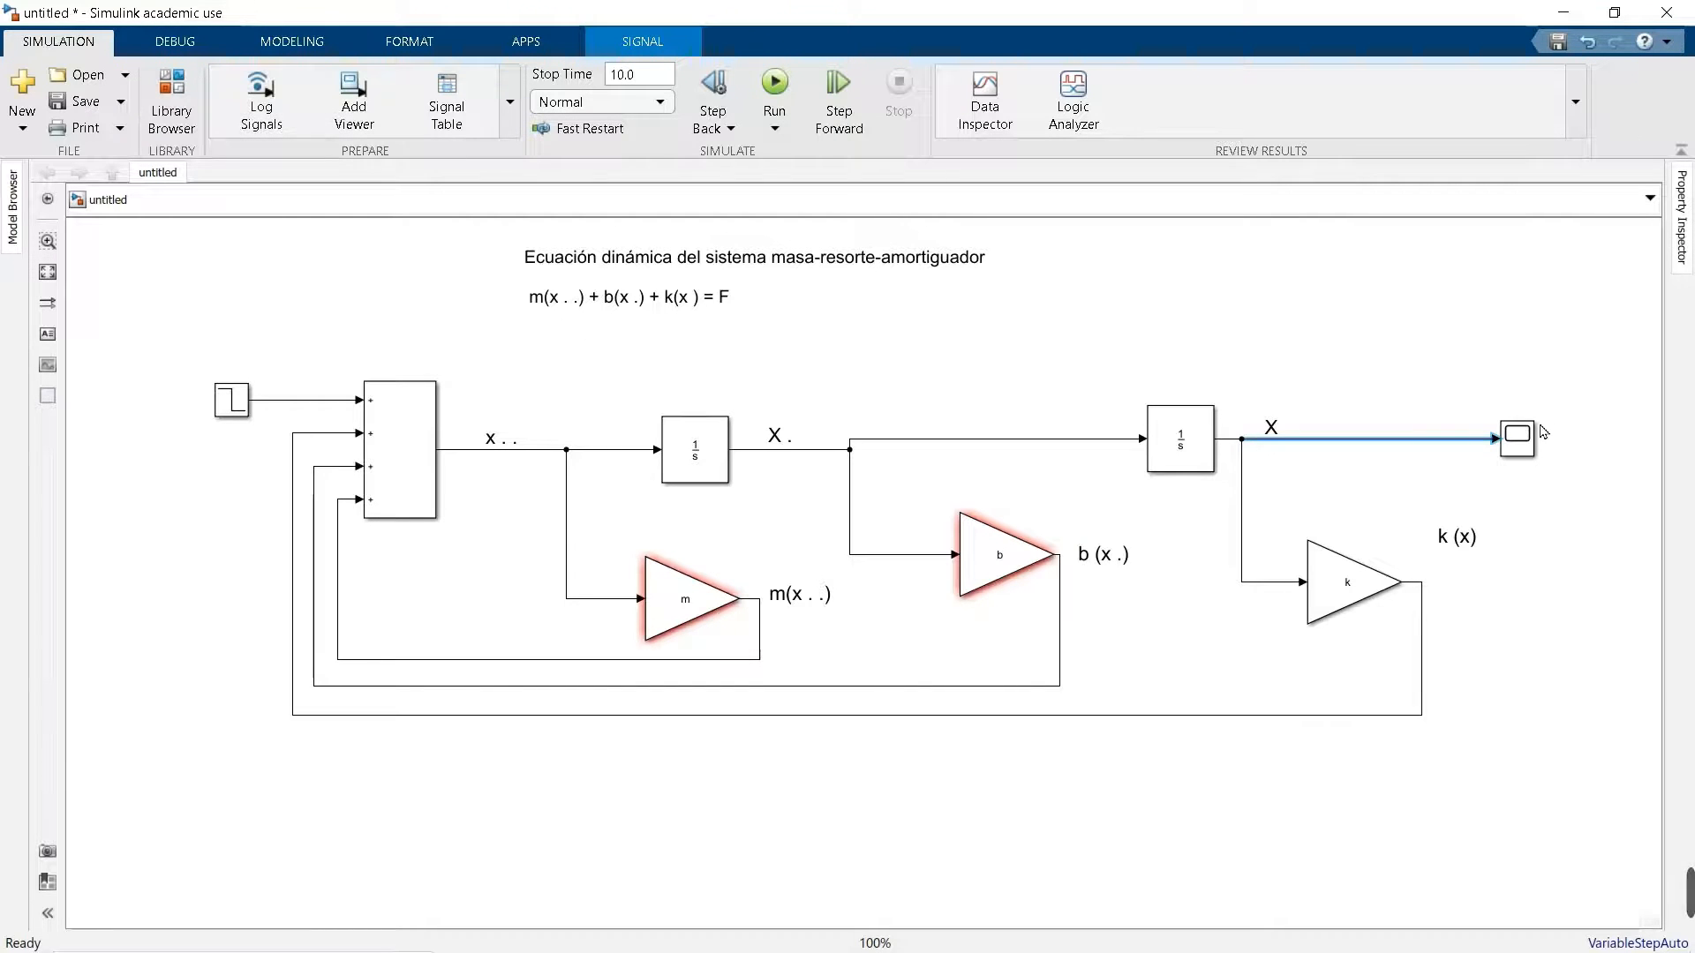
{"action": "left_click_drag", "start_coordinate": [1529, 443], "coordinate": [1442, 460]}
{"action": "left_click", "coordinate": [1344, 351]}
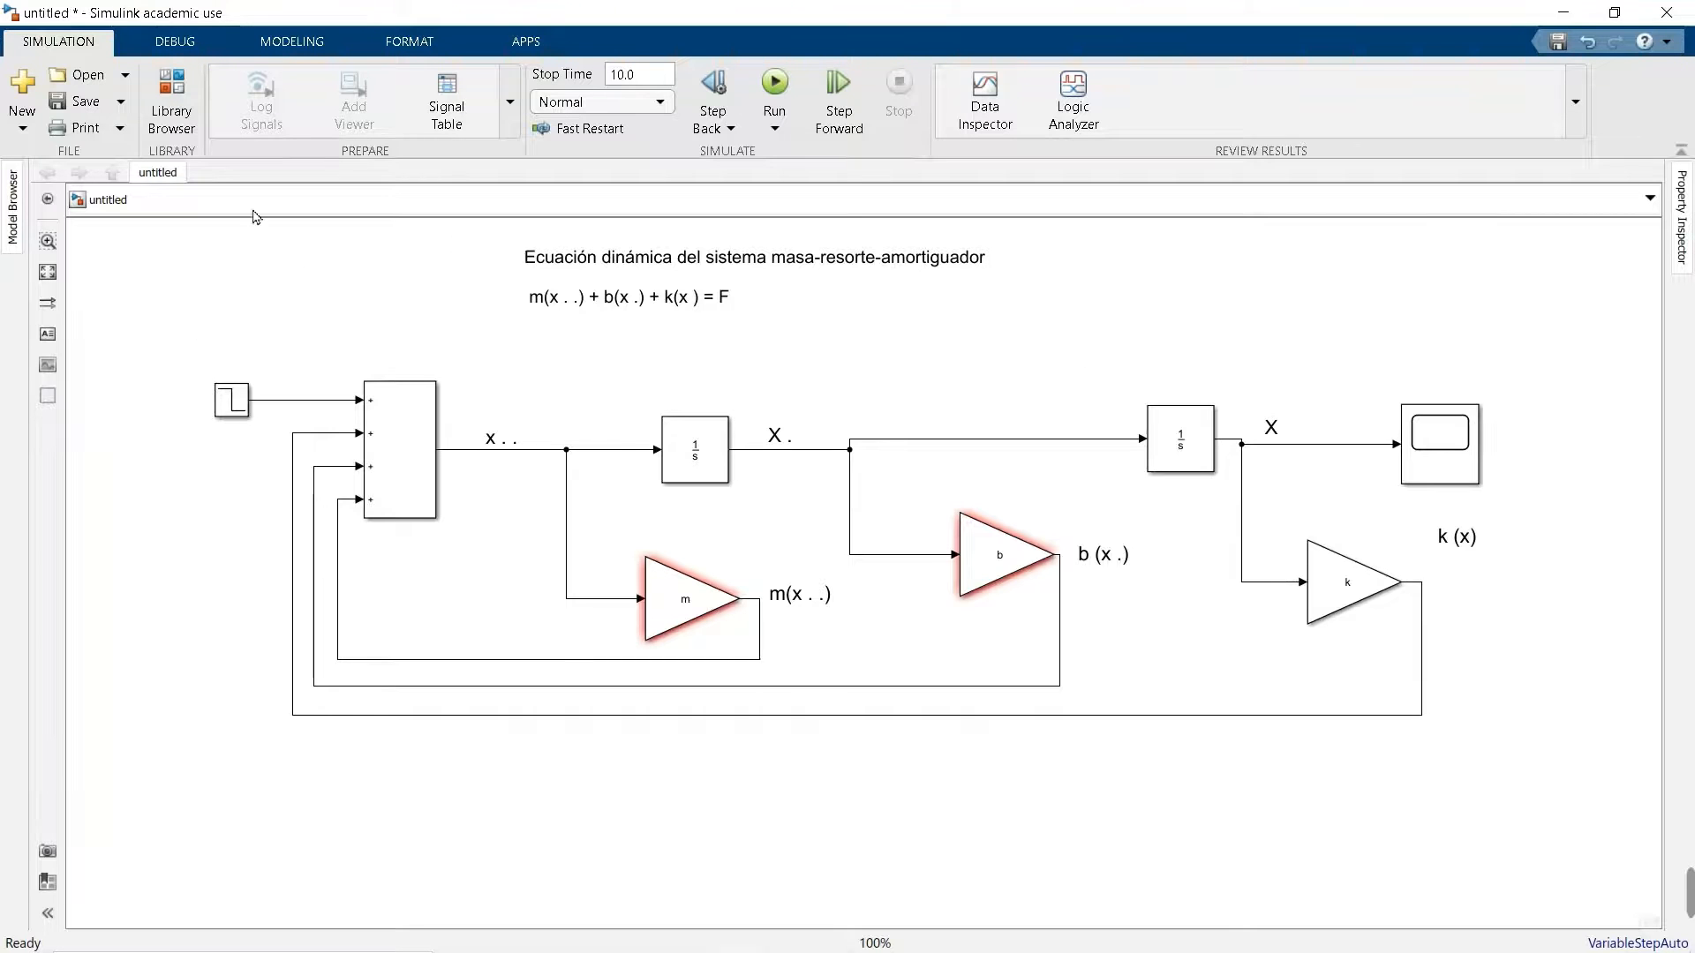
- Save the model as untitled.slx on the Desktop and run the simulation
{"action": "left_click", "coordinate": [77, 108]}
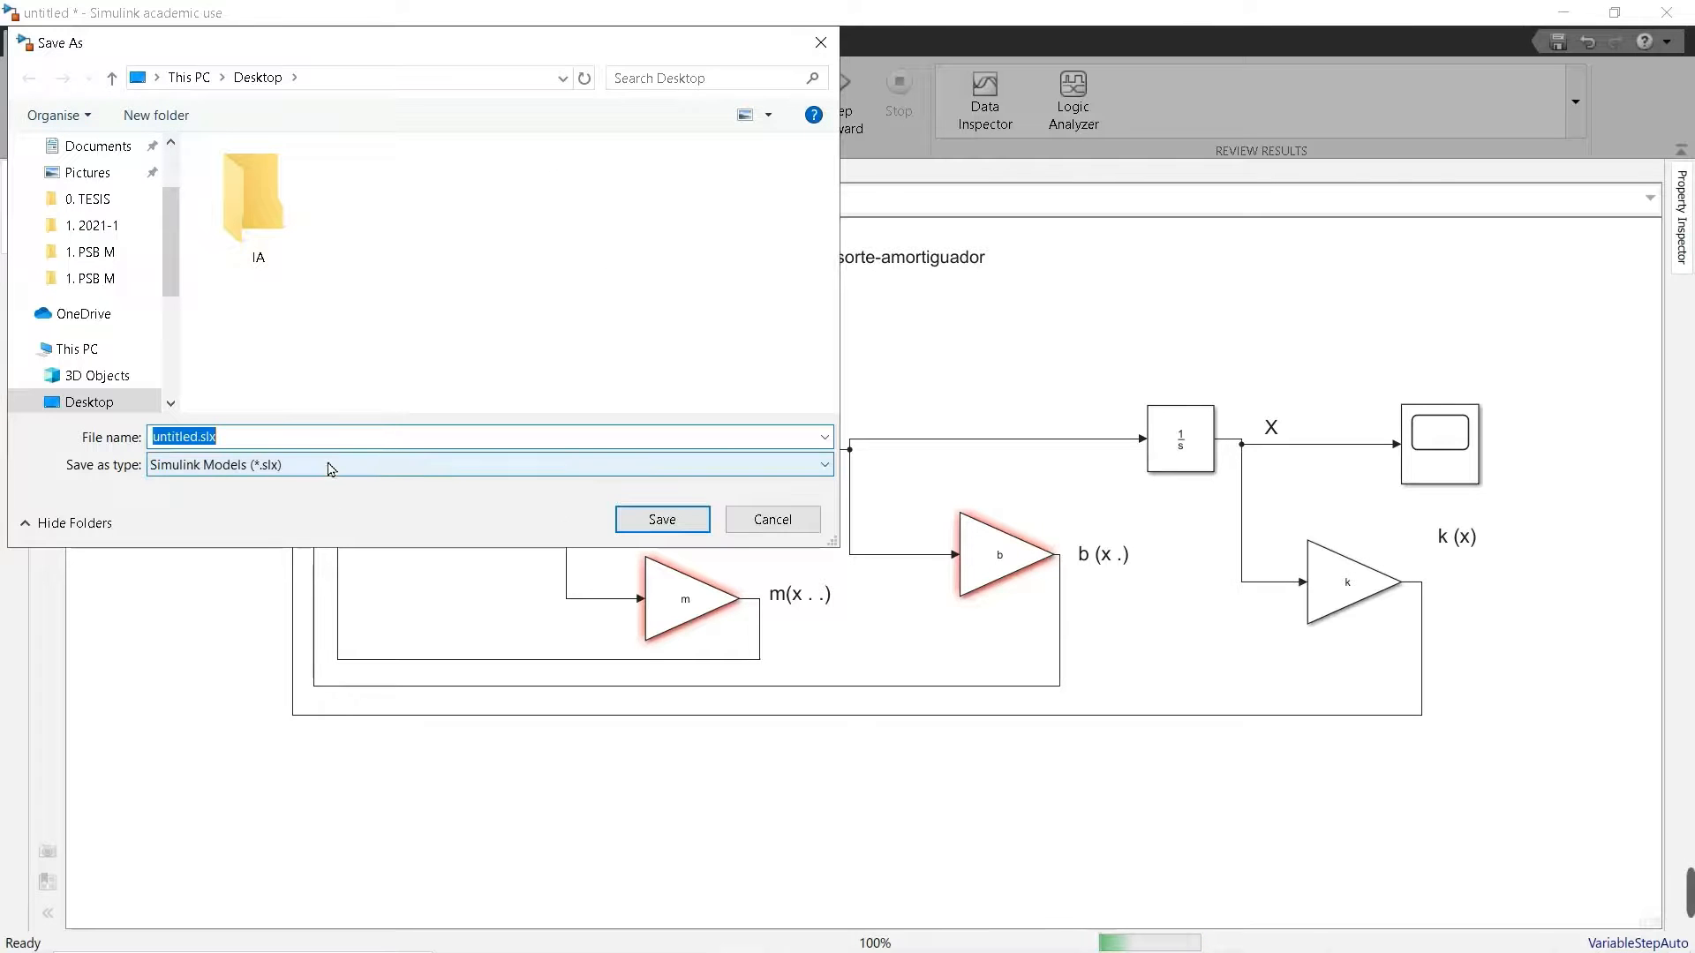
{"action": "left_click", "coordinate": [662, 524]}
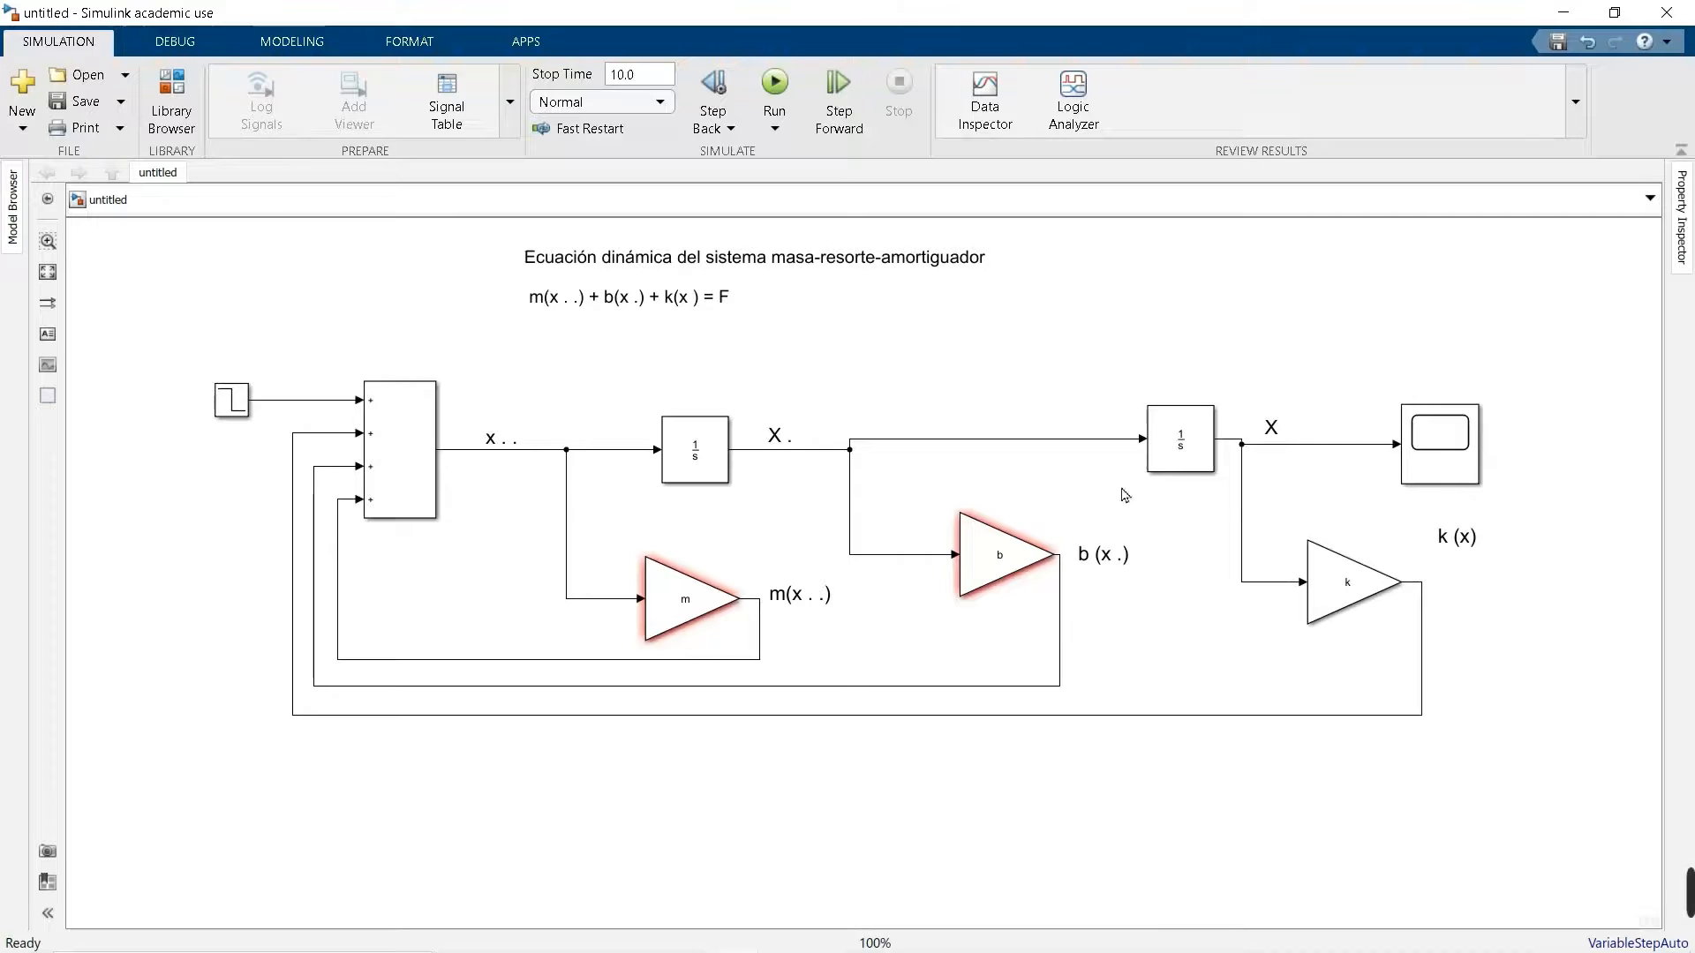
{"action": "left_click", "coordinate": [782, 95]}
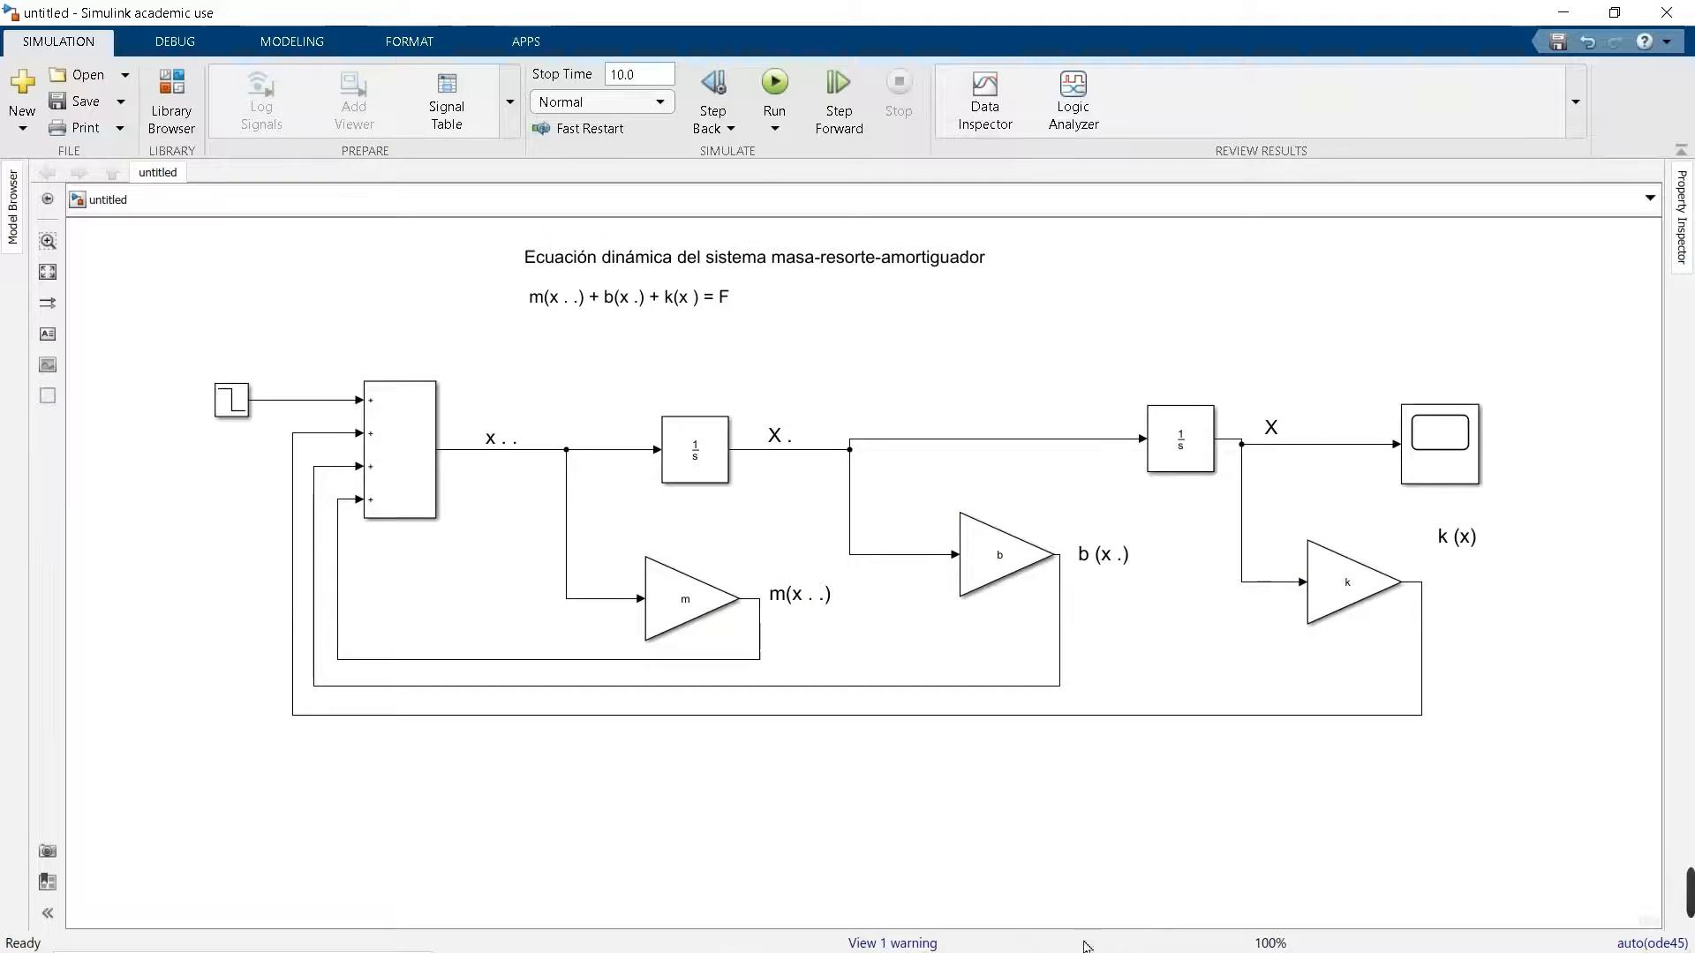
- Examine the X displacement response of the 10-second simulation in the Scope, moving its window as needed, and close it
{"action": "mouse_move", "coordinate": [1118, 949]}
{"action": "left_click", "coordinate": [799, 259]}
{"action": "left_click", "coordinate": [916, 331]}
{"action": "left_click", "coordinate": [1451, 449]}
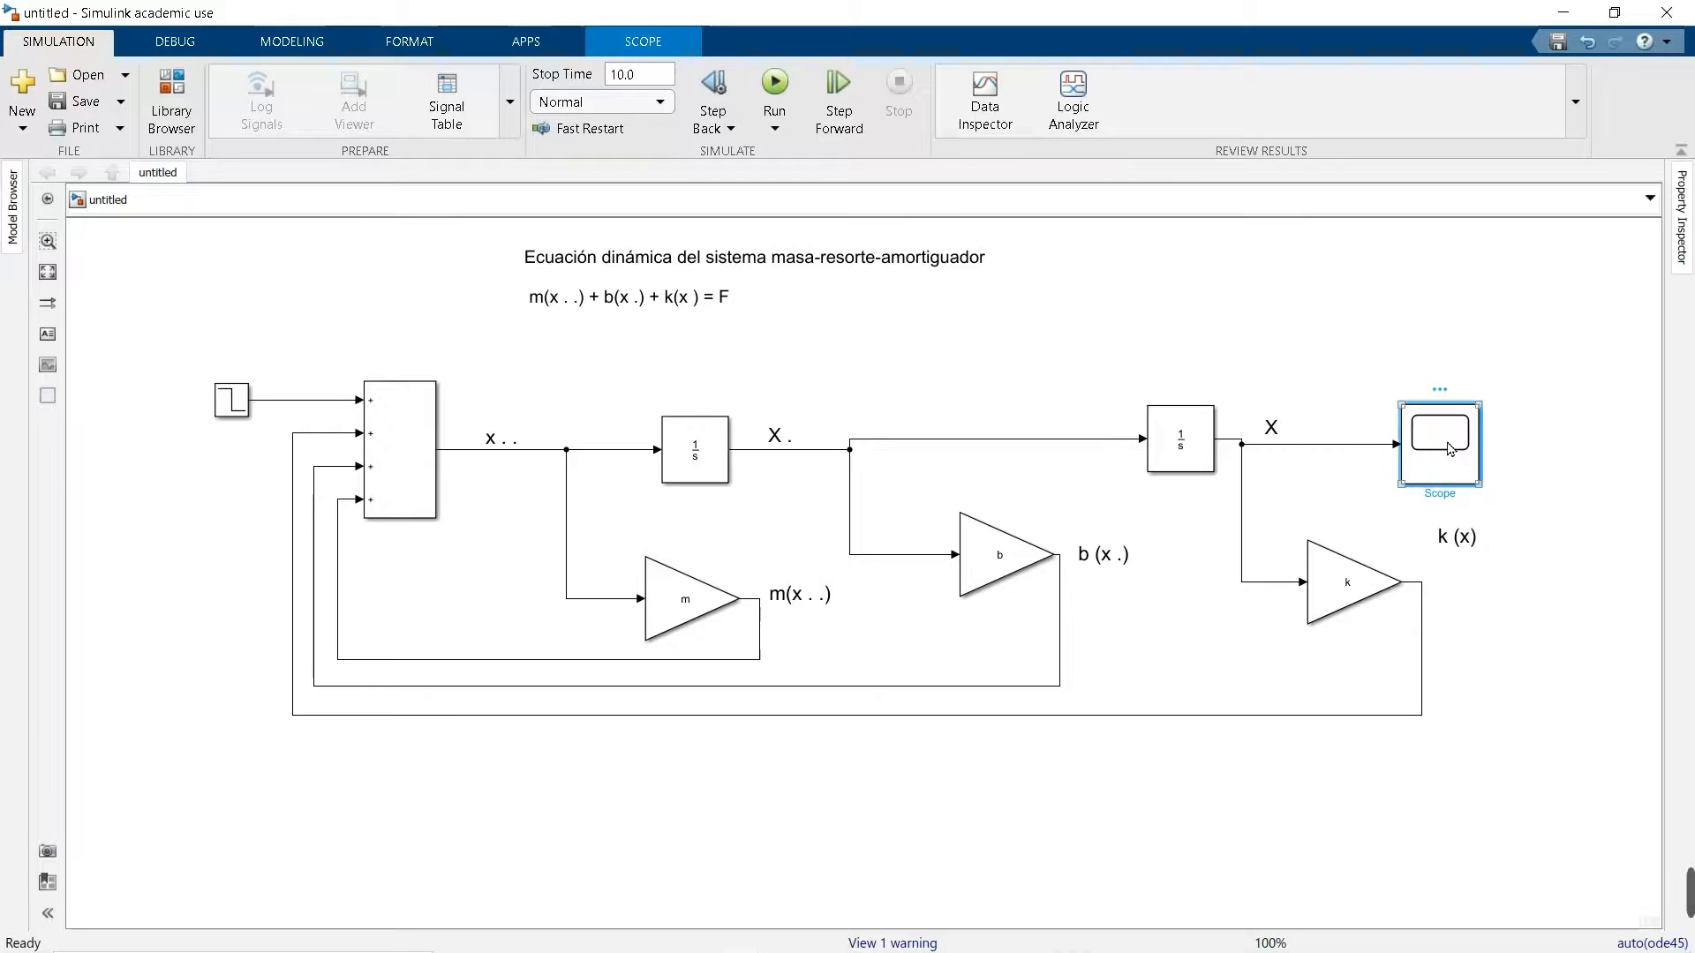
{"action": "double_click", "coordinate": [1450, 449]}
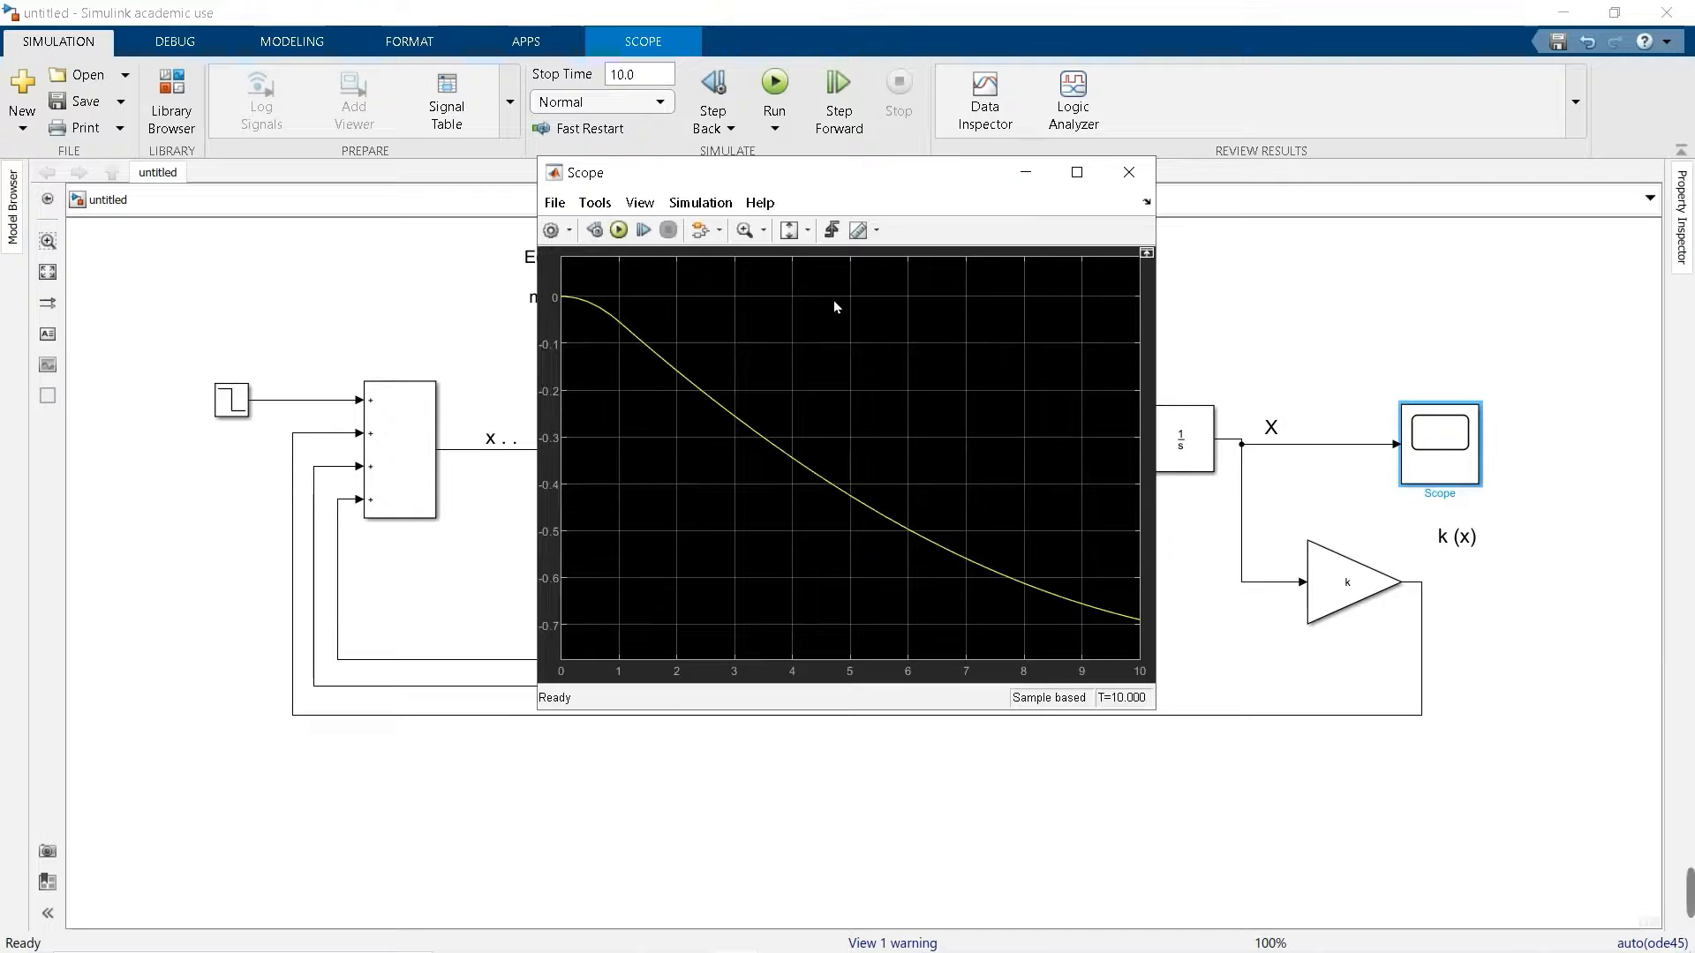
{"action": "left_click_drag", "start_coordinate": [885, 186], "coordinate": [972, 263]}
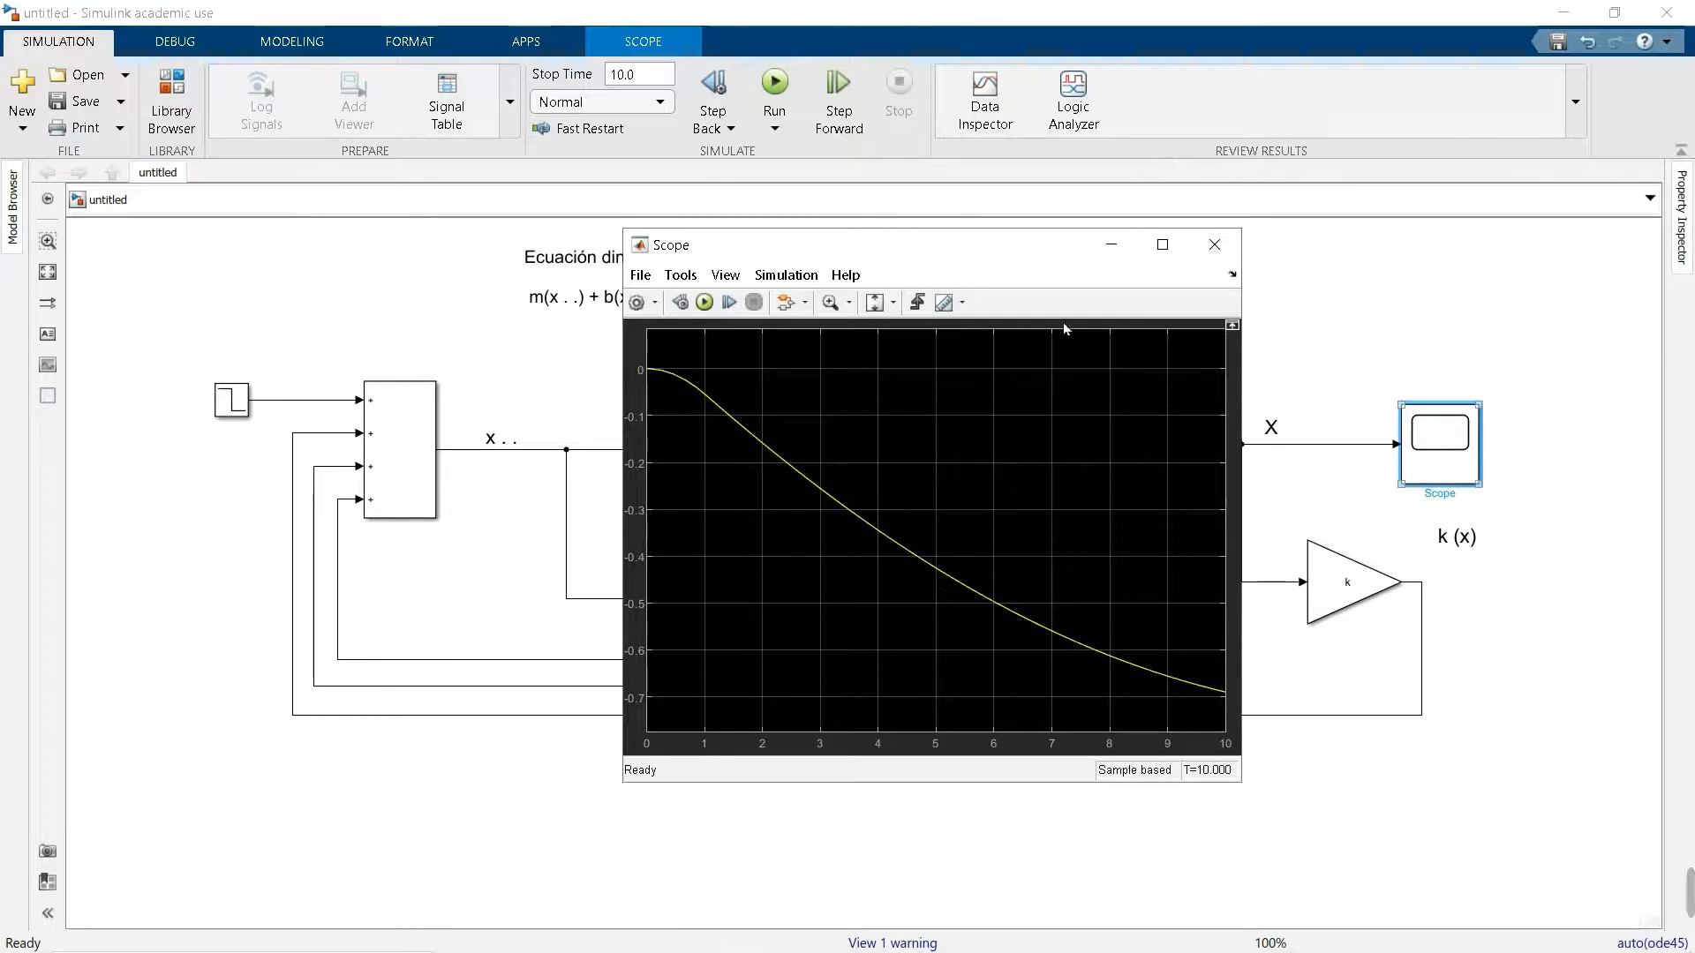
{"action": "left_click_drag", "start_coordinate": [935, 258], "coordinate": [828, 260]}
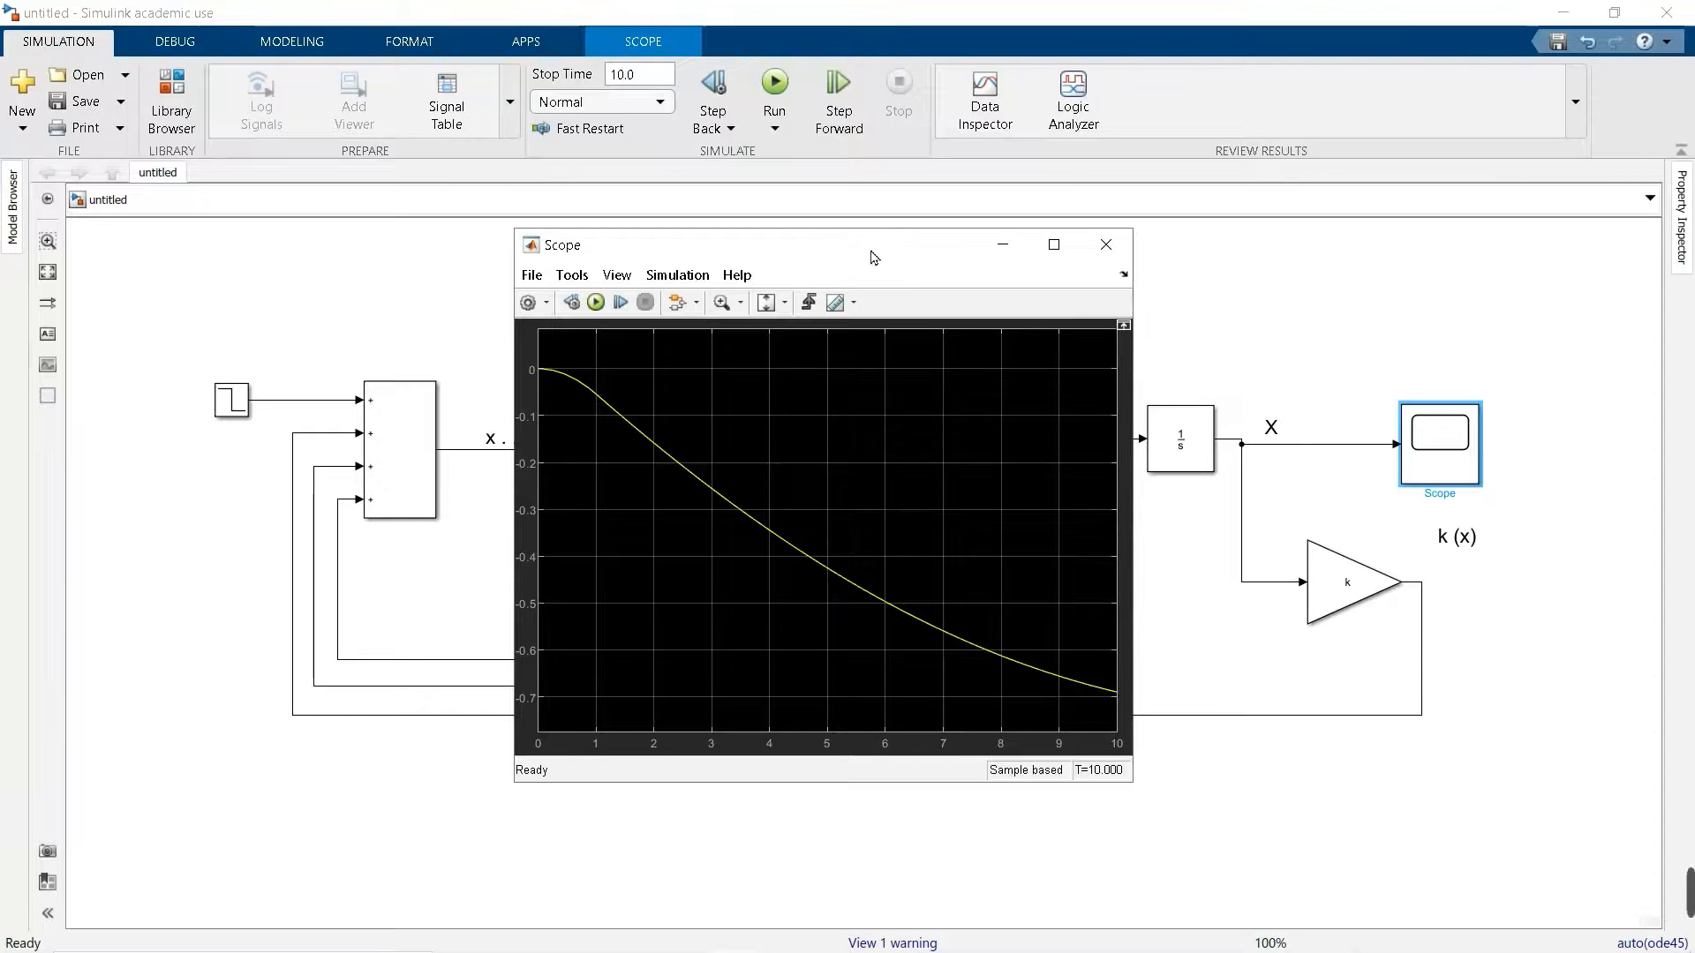
{"action": "left_click_drag", "start_coordinate": [872, 257], "coordinate": [1152, 344]}
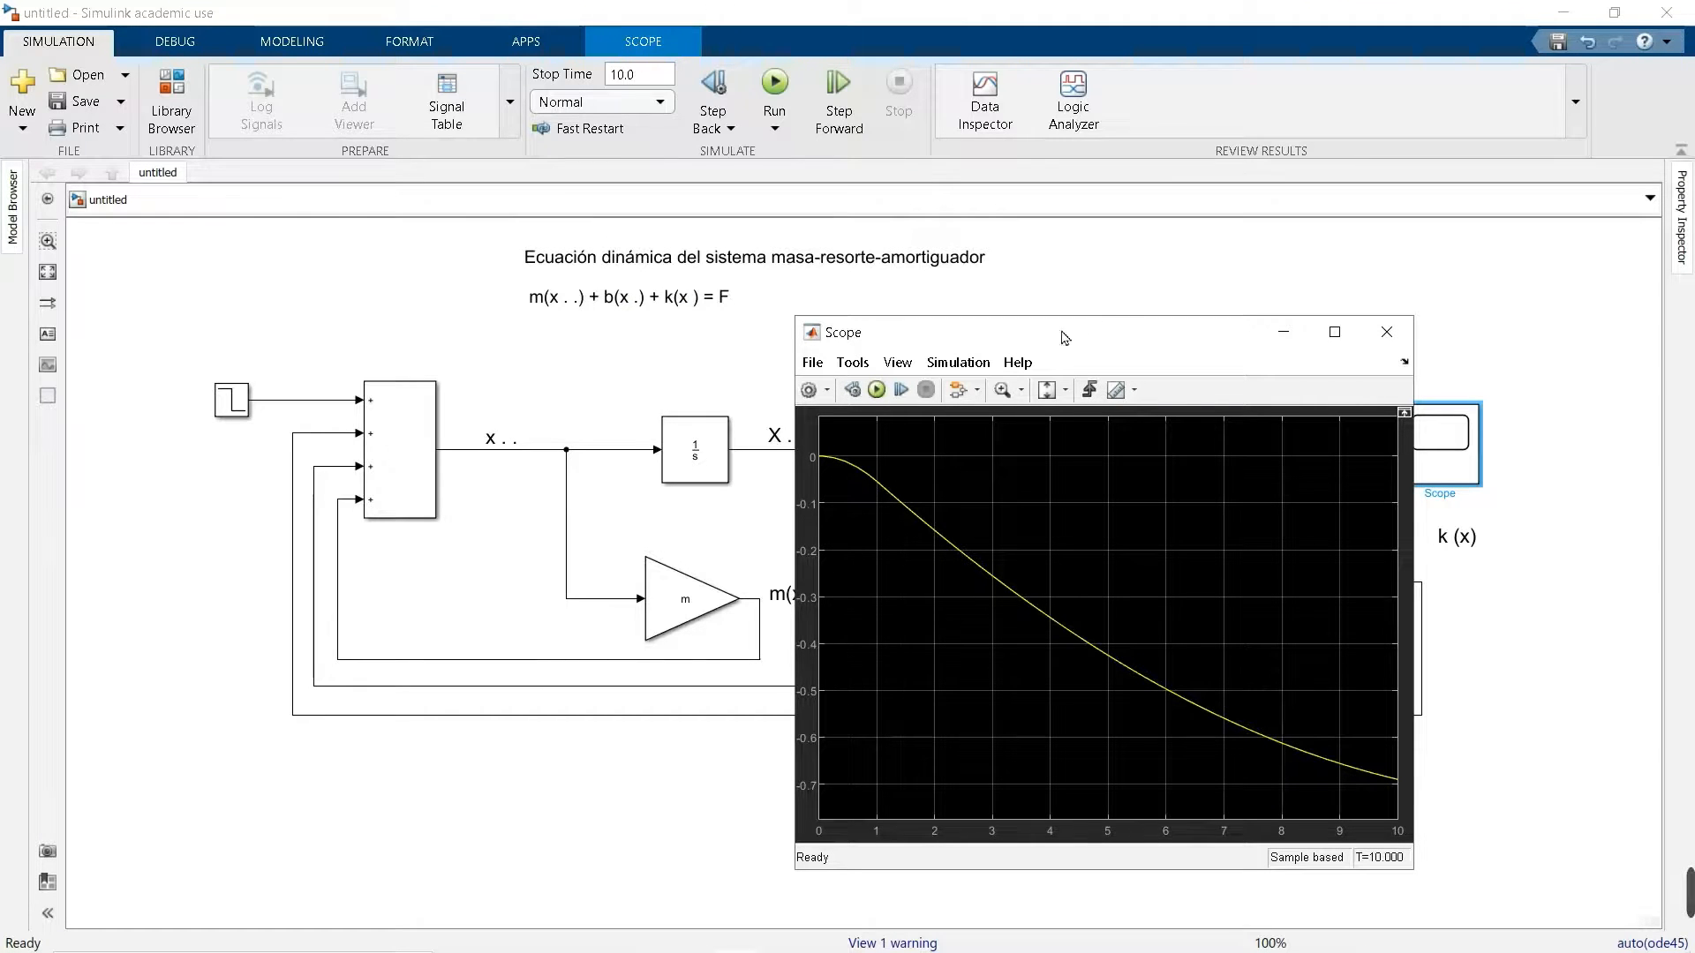
{"action": "left_click_drag", "start_coordinate": [1165, 340], "coordinate": [904, 256]}
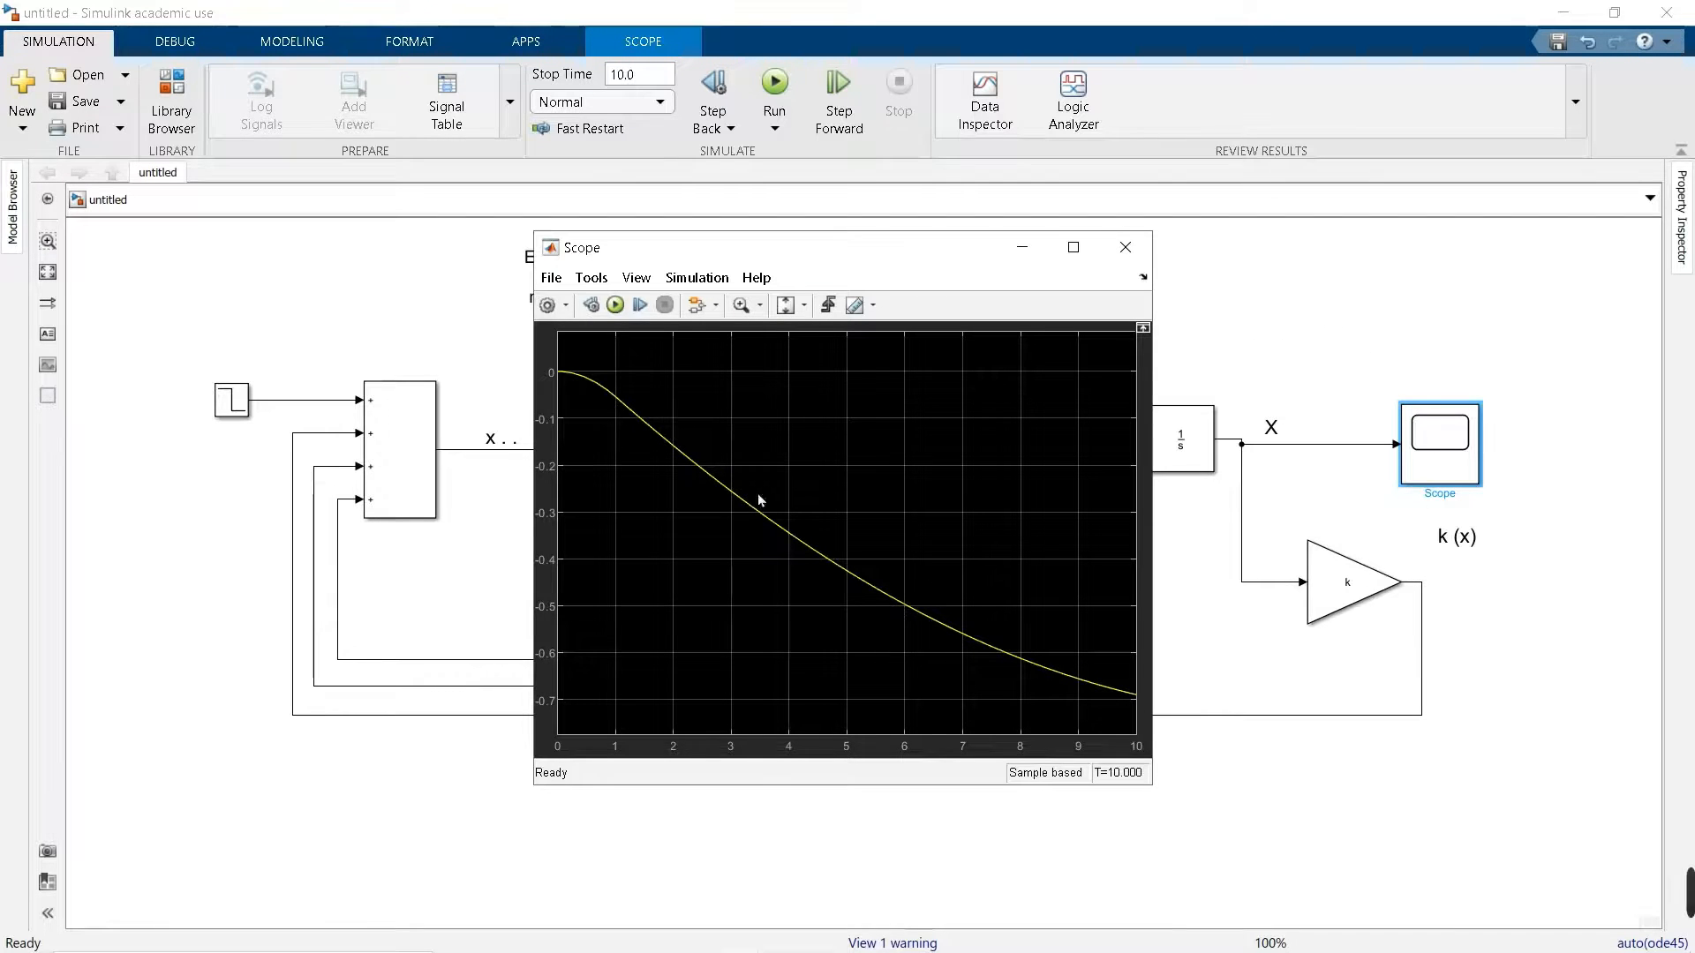
{"action": "left_click", "coordinate": [1126, 252]}
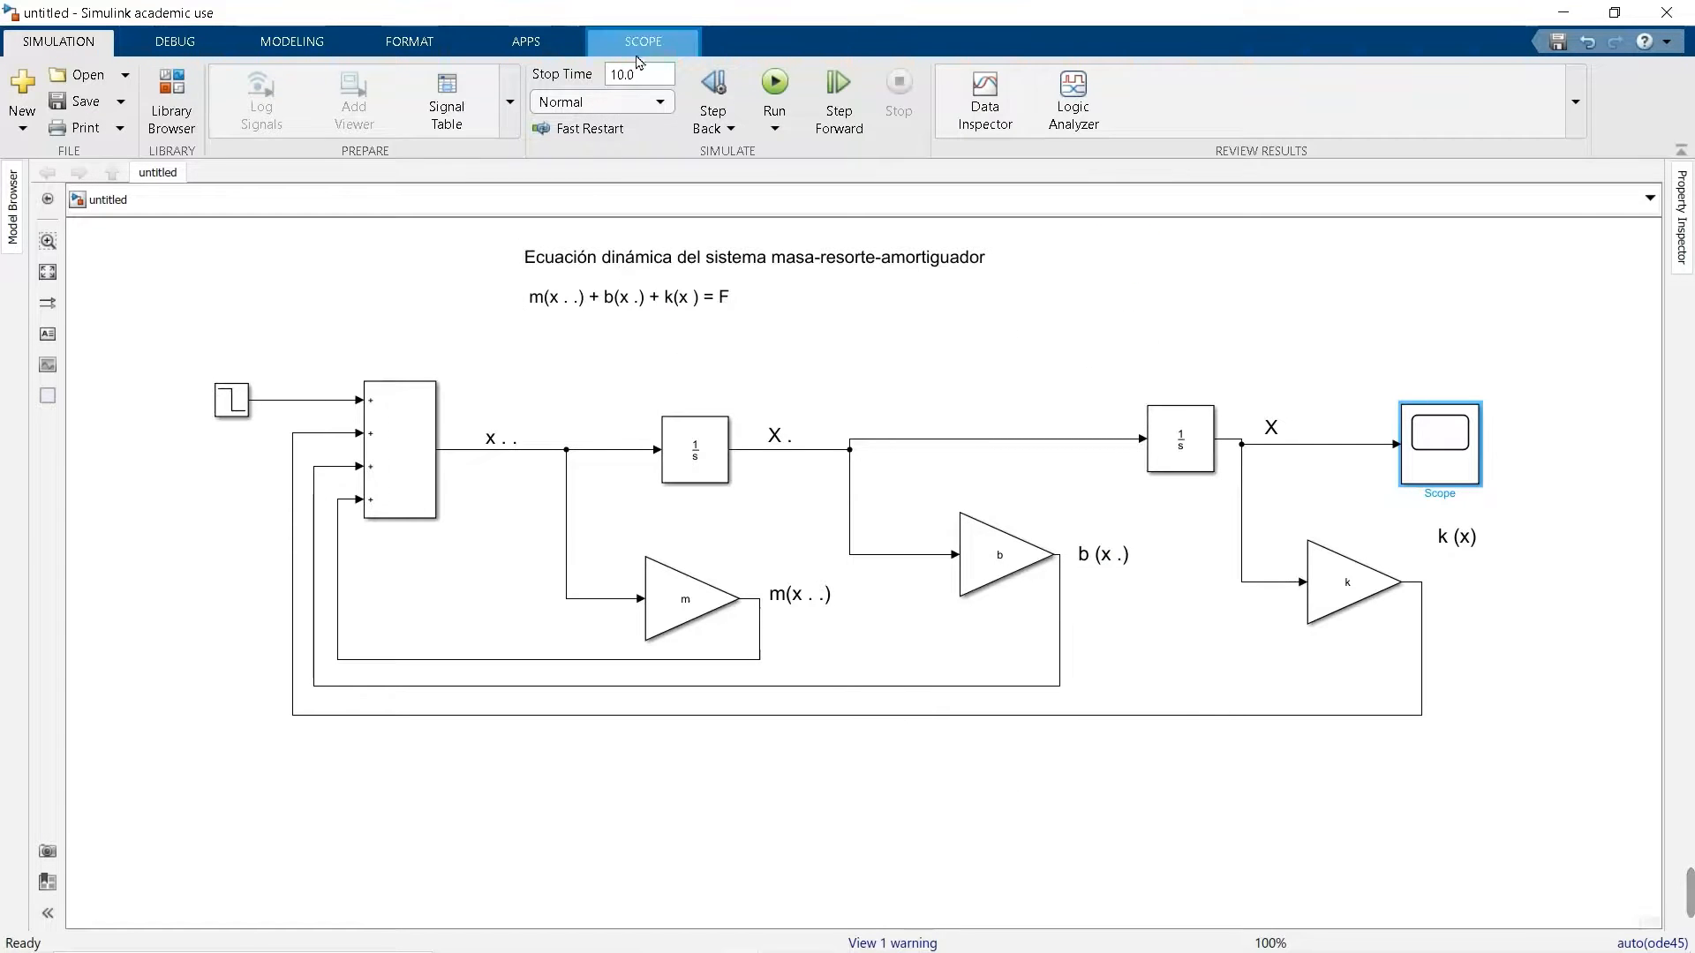
- Set the simulation stop time to 100, run the model, and view the X response in the Scope before closing it
{"action": "left_click", "coordinate": [657, 80]}
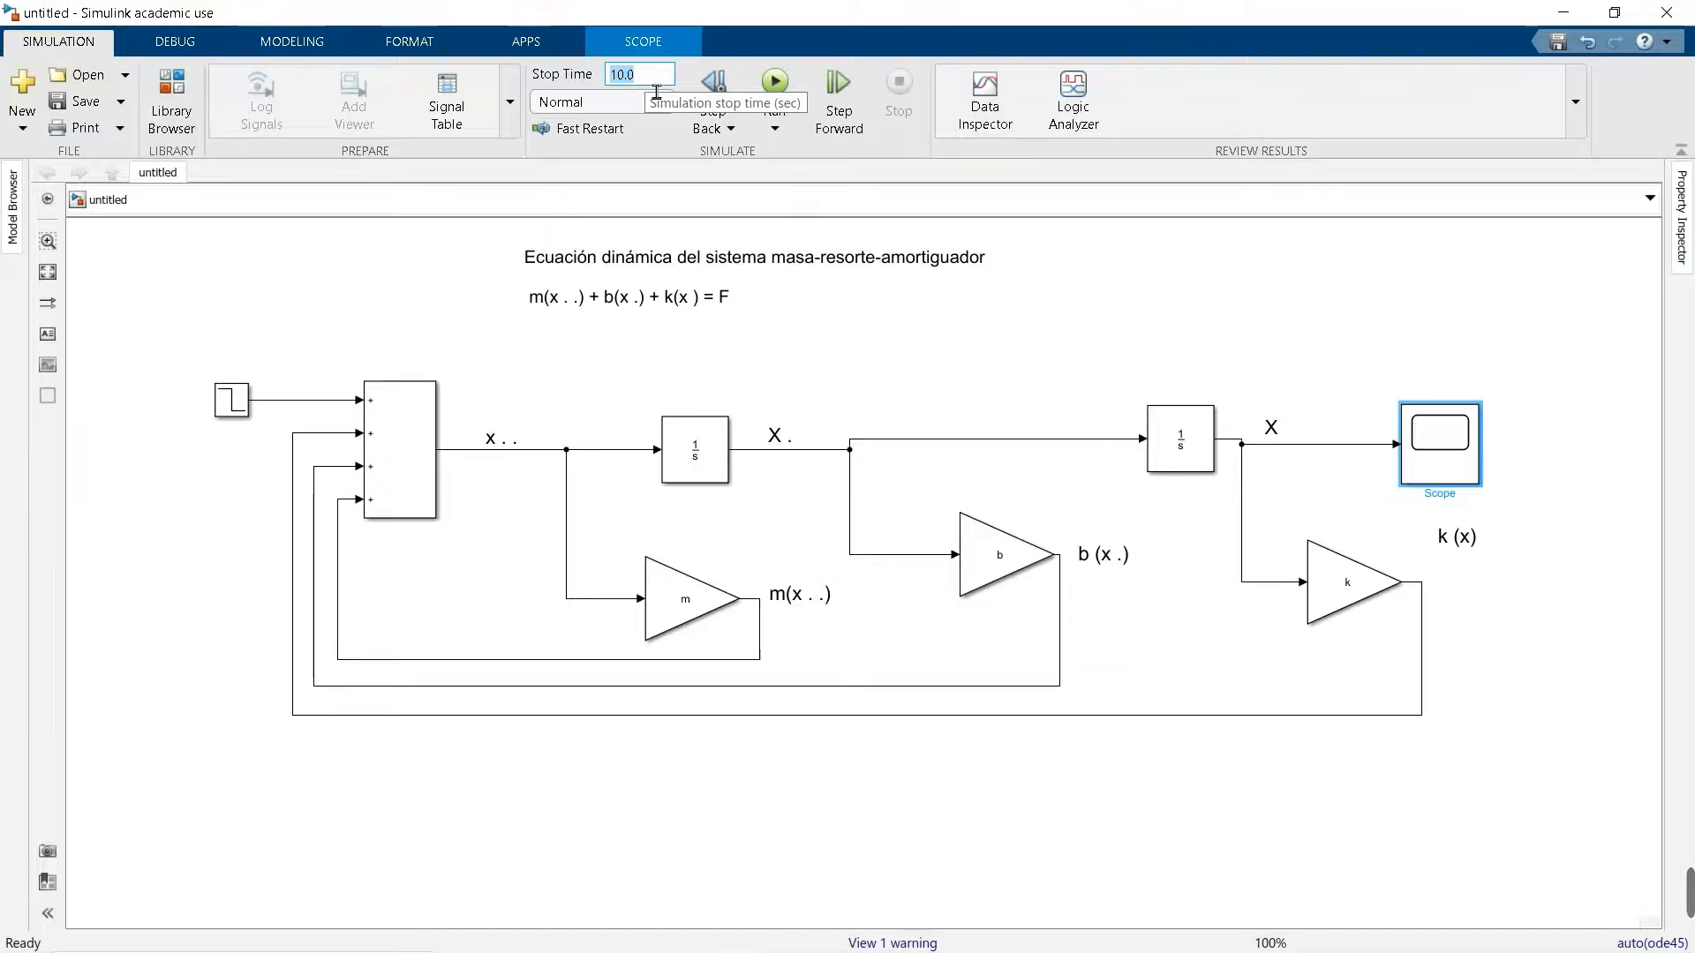
{"action": "key", "text": "BackSpace"}
{"action": "type", "text": "1"}
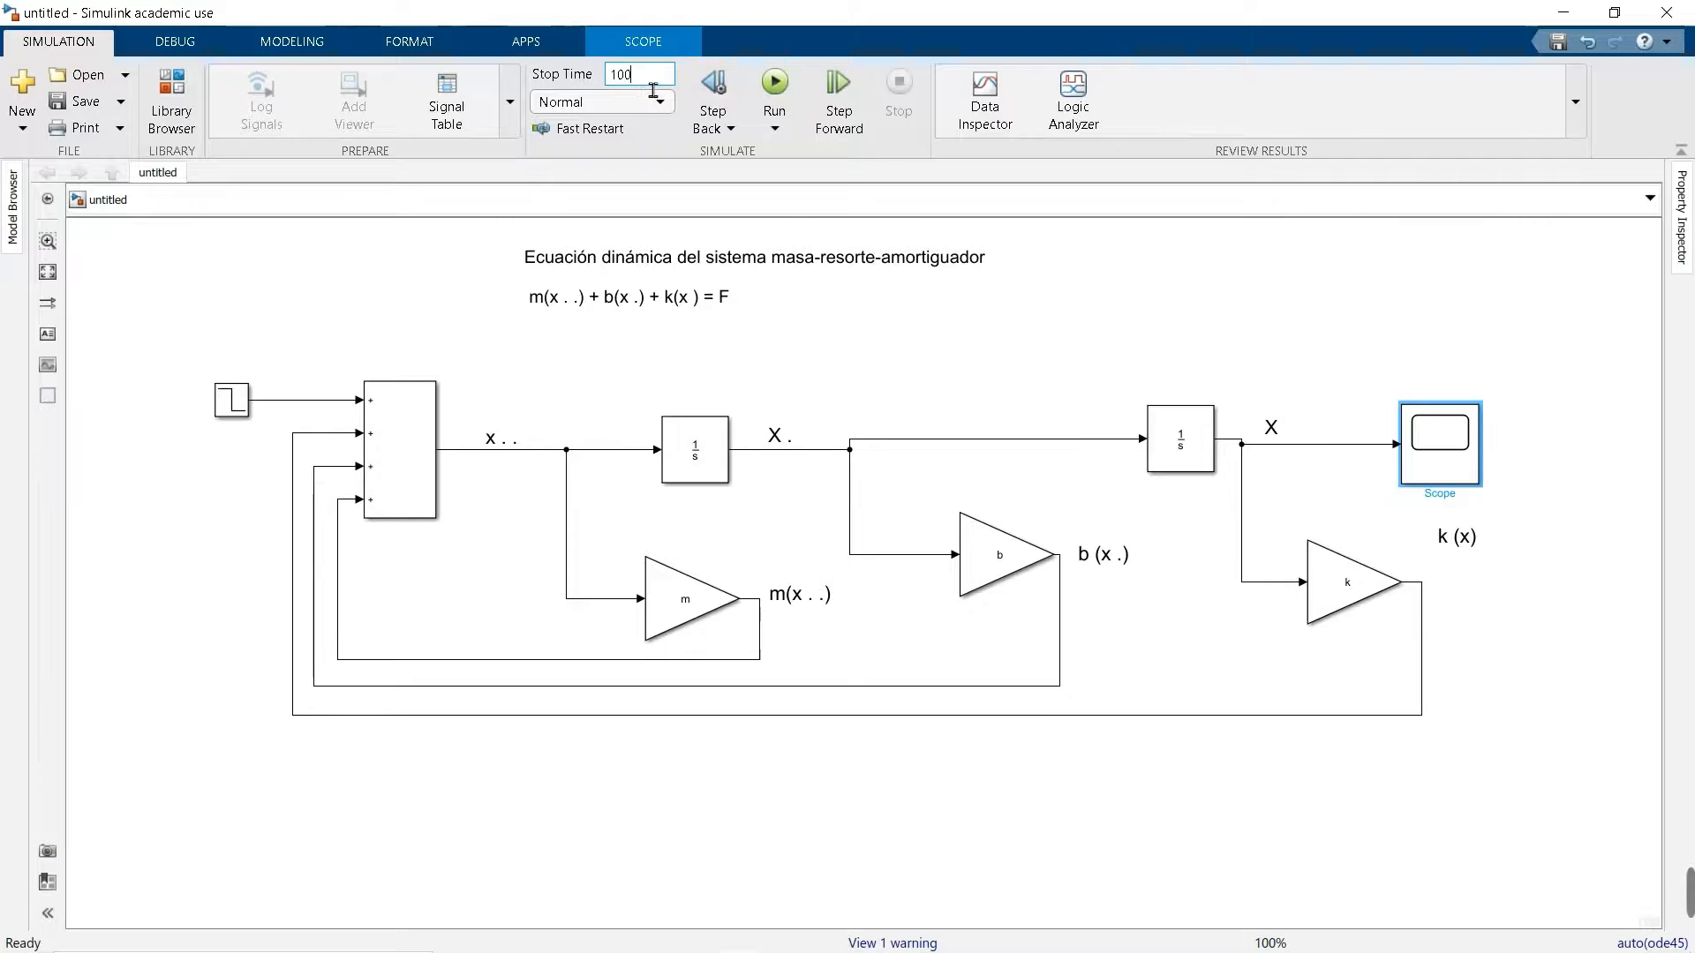
{"action": "left_click", "coordinate": [775, 88]}
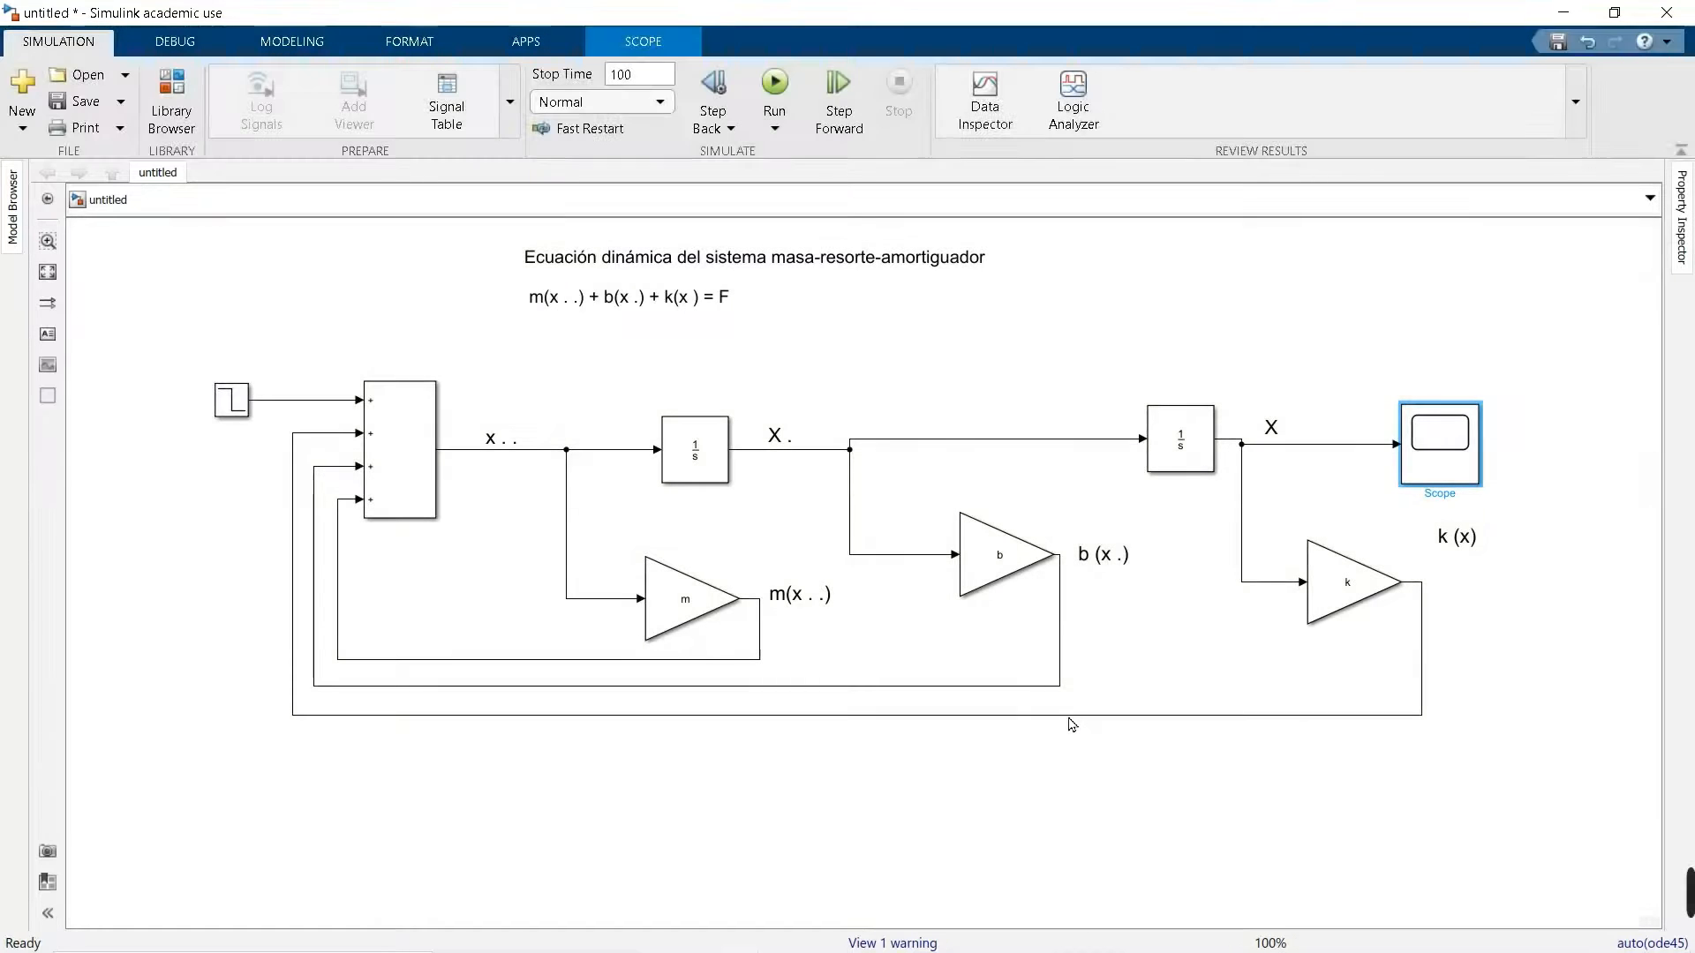
{"action": "left_click", "coordinate": [1437, 441]}
{"action": "double_click", "coordinate": [1437, 441]}
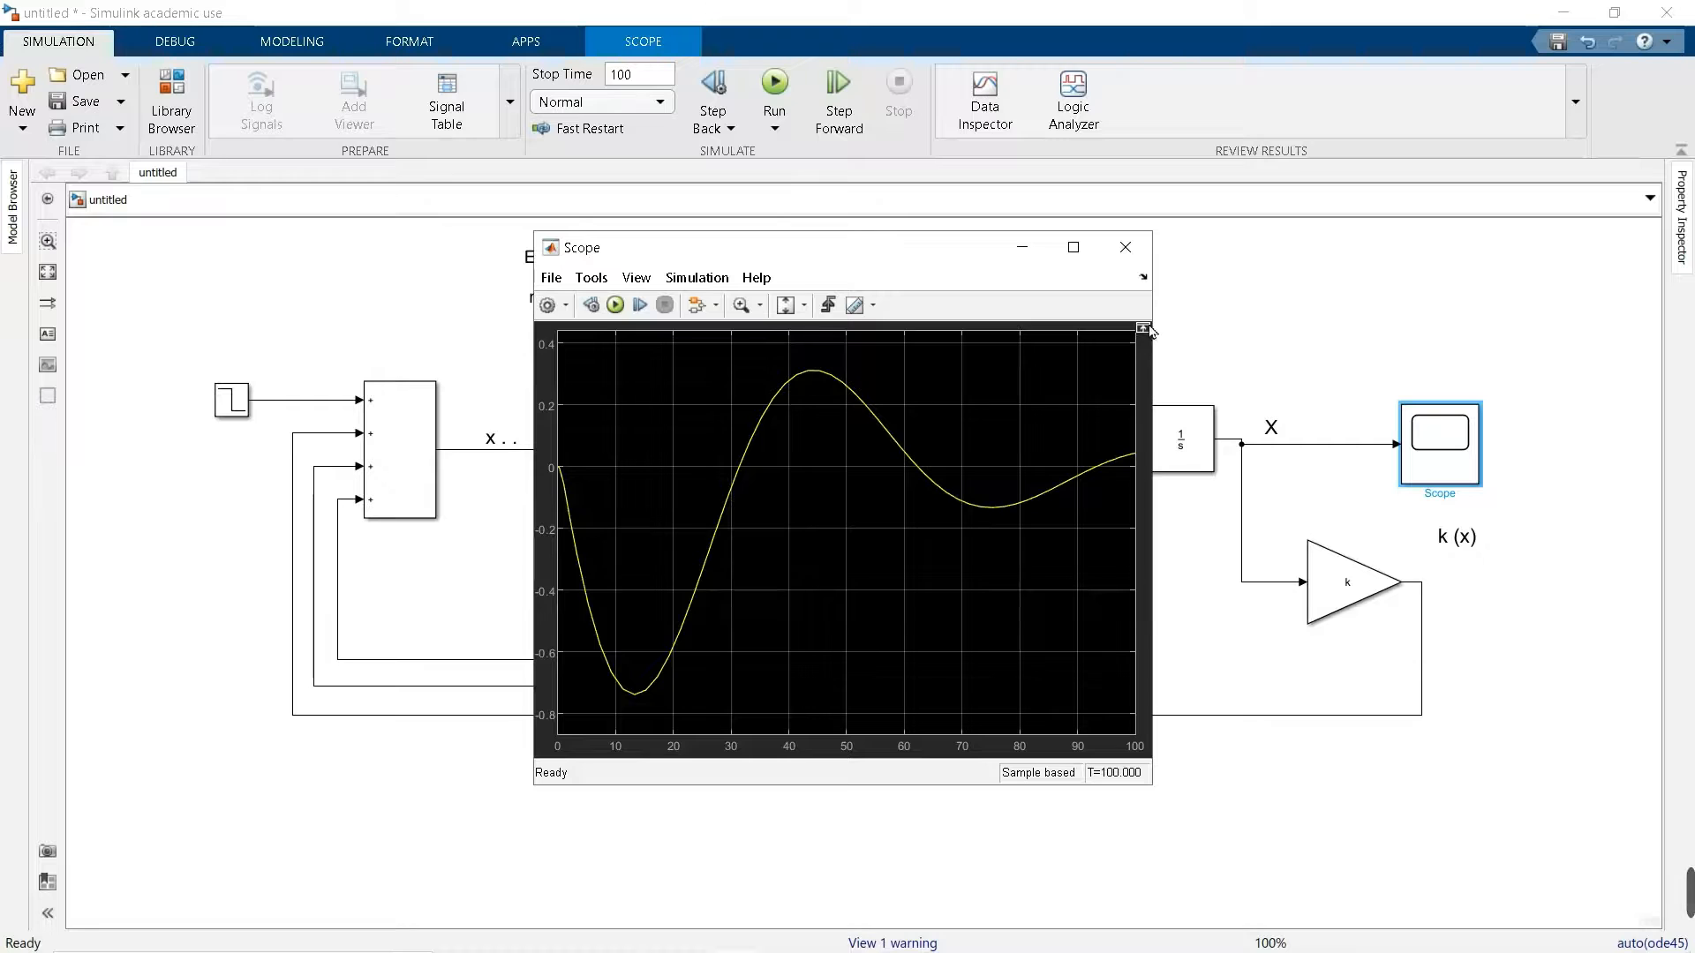
{"action": "left_click", "coordinate": [1127, 248]}
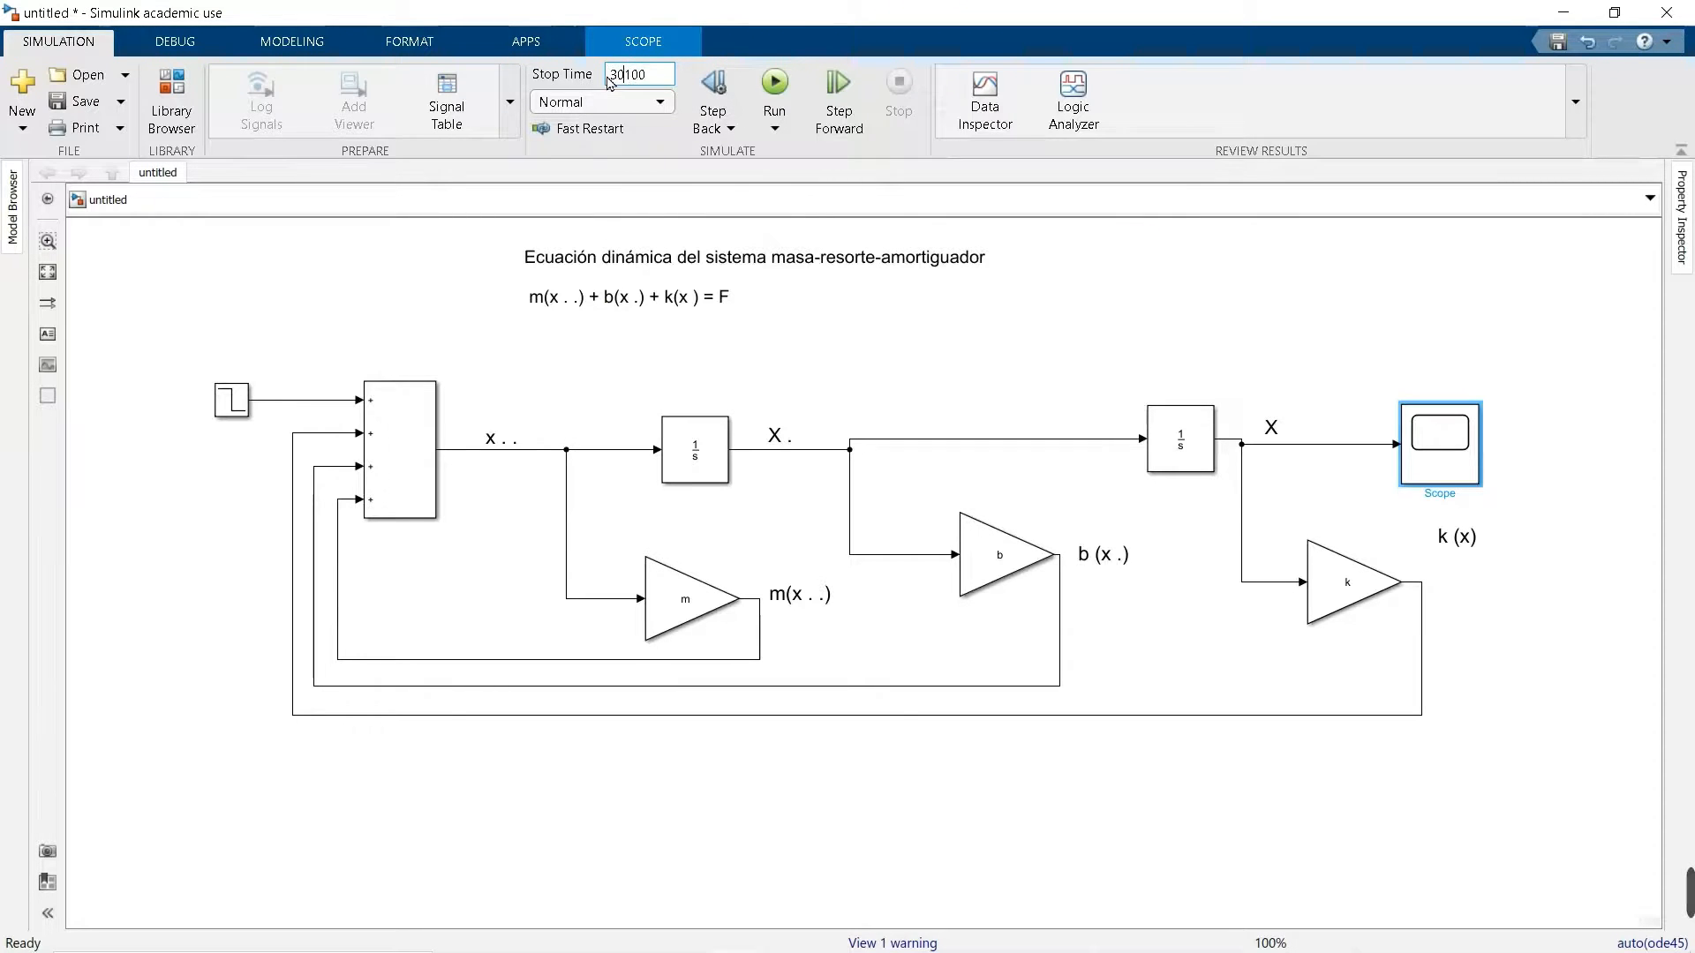
- Set the simulation stop time to 300, run the model, and show the X response in the Scope beside the k branch
{"action": "left_click_drag", "start_coordinate": [640, 83], "coordinate": [710, 112]}
{"action": "key", "text": "Right"}
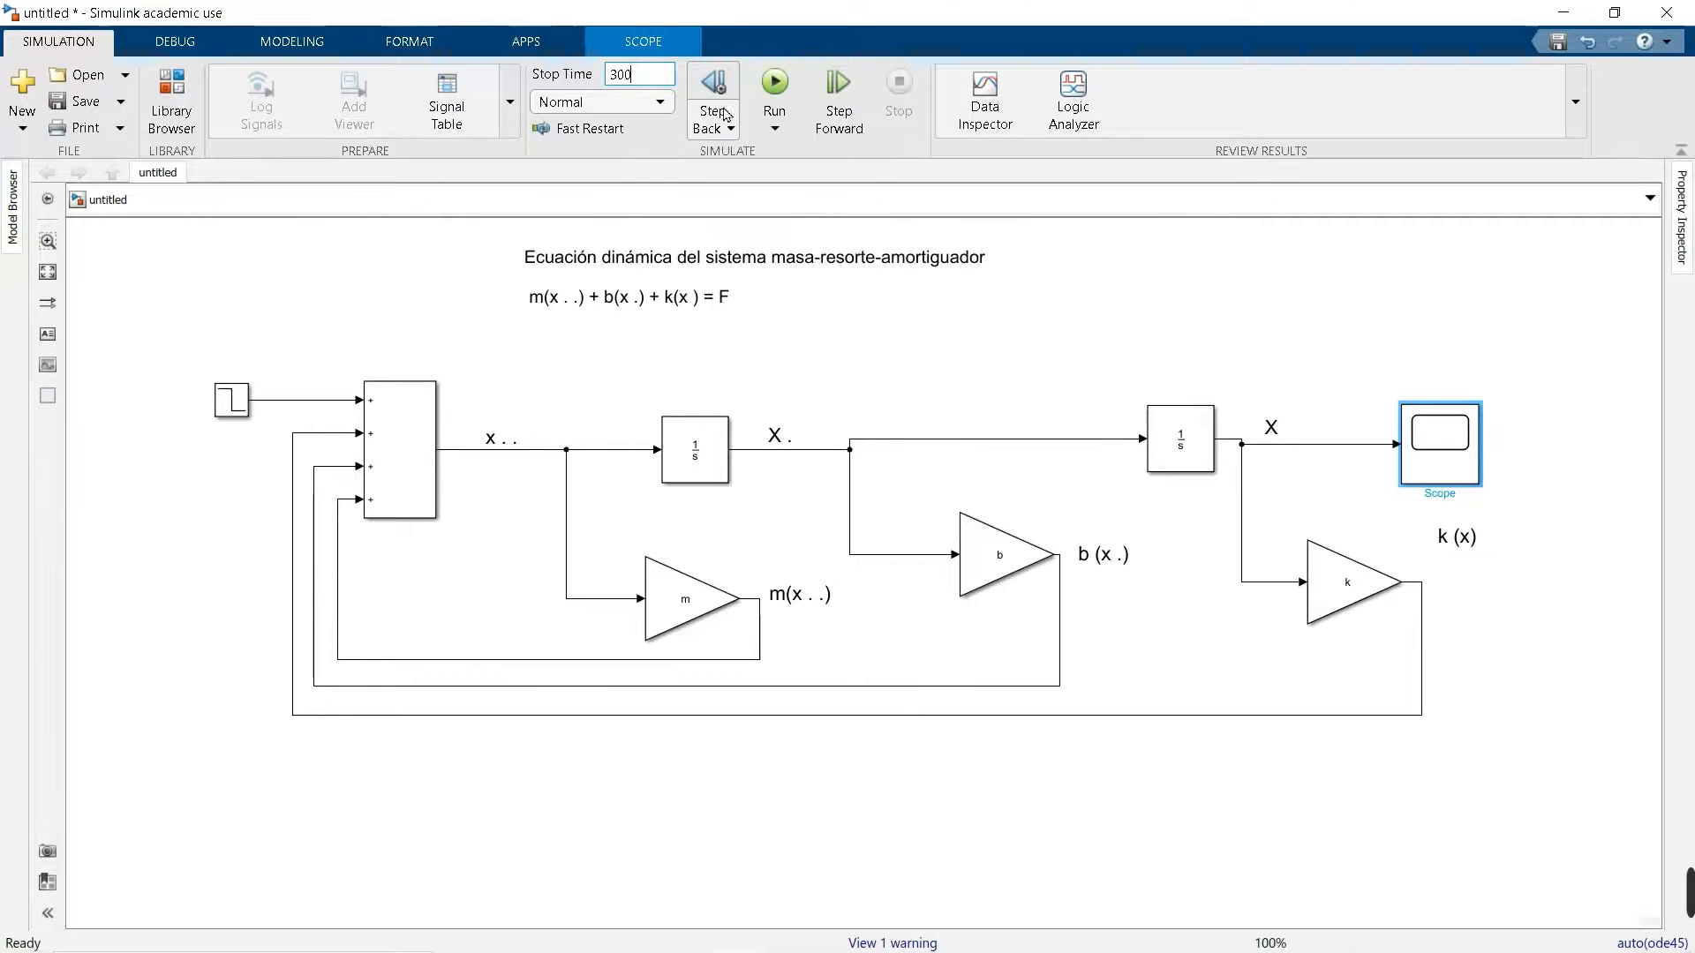
{"action": "left_click", "coordinate": [773, 92]}
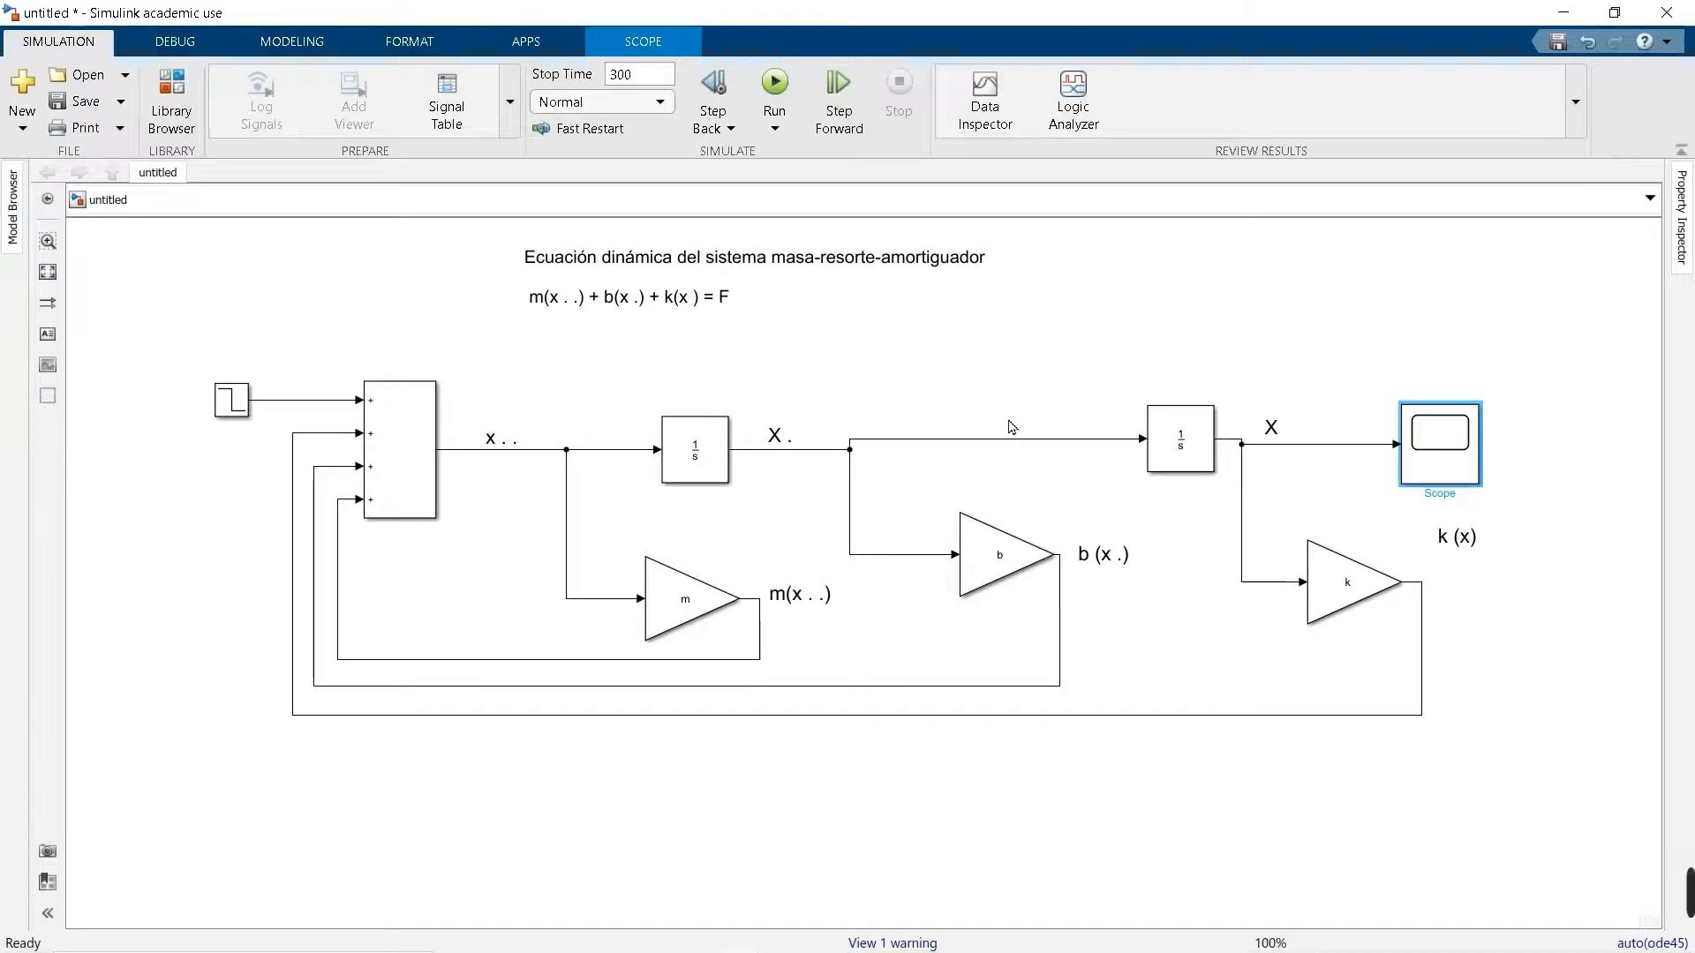
{"action": "double_click", "coordinate": [1448, 439]}
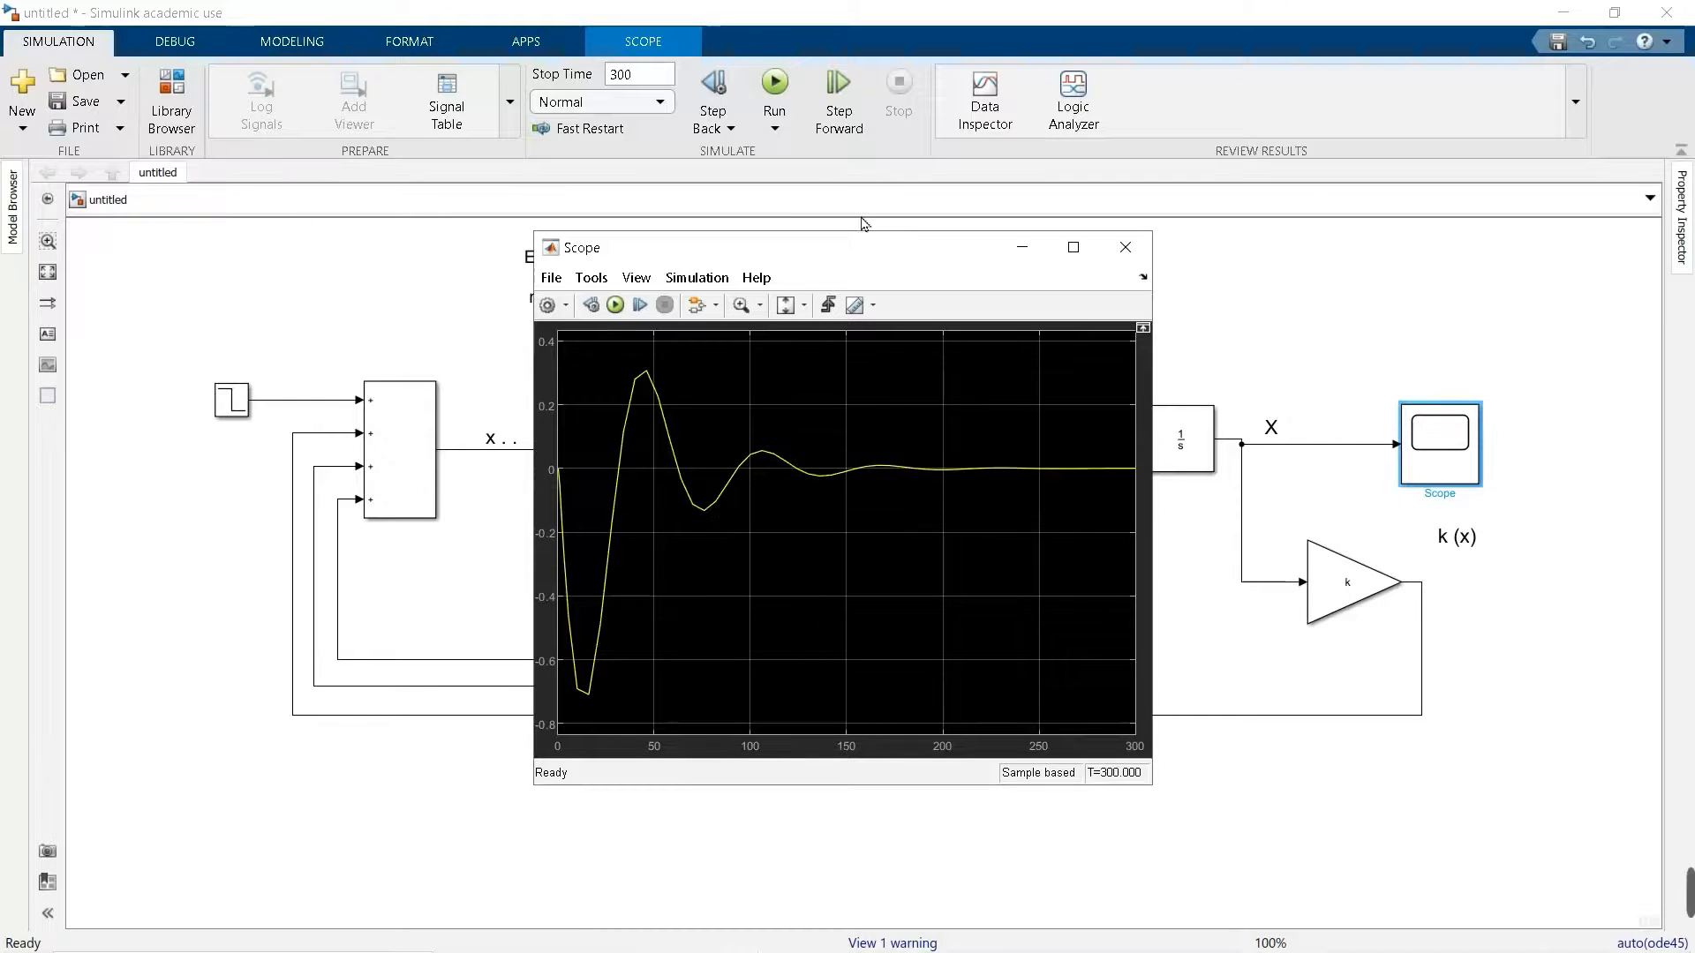
{"action": "left_click_drag", "start_coordinate": [872, 264], "coordinate": [791, 266]}
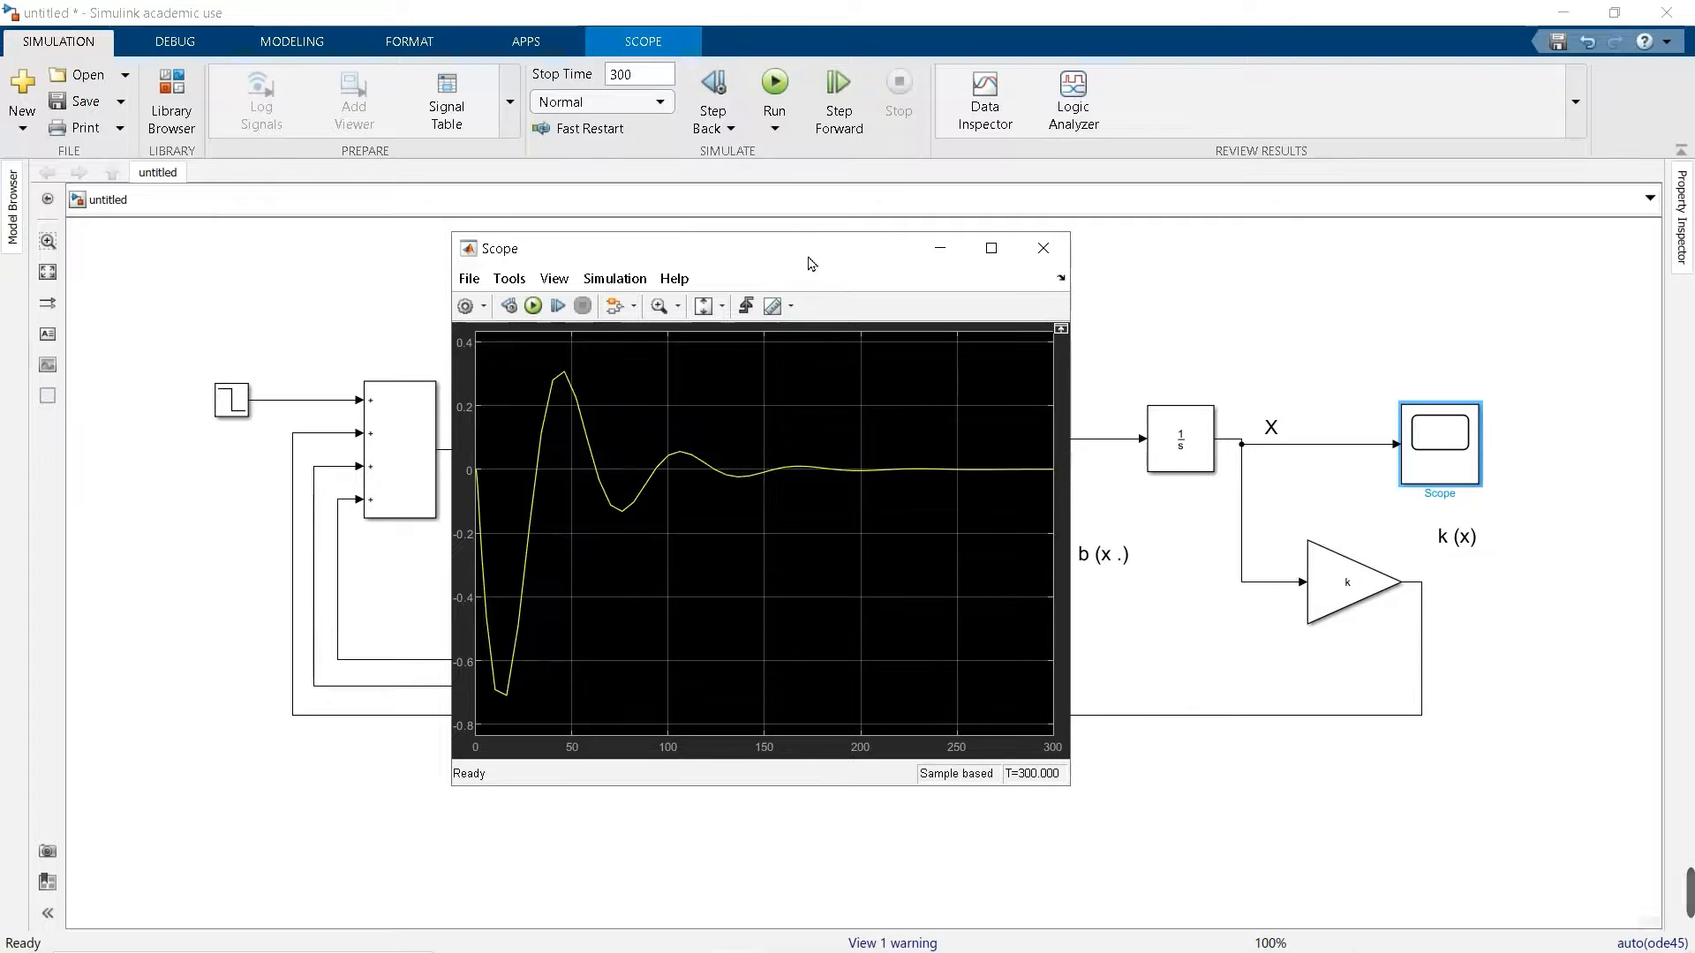
{"action": "mouse_move", "coordinate": [813, 264]}
{"action": "left_mouse_down"}
{"action": "mouse_move", "coordinate": [1082, 380]}
{"action": "mouse_move", "coordinate": [606, 386]}
{"action": "left_mouse_up"}
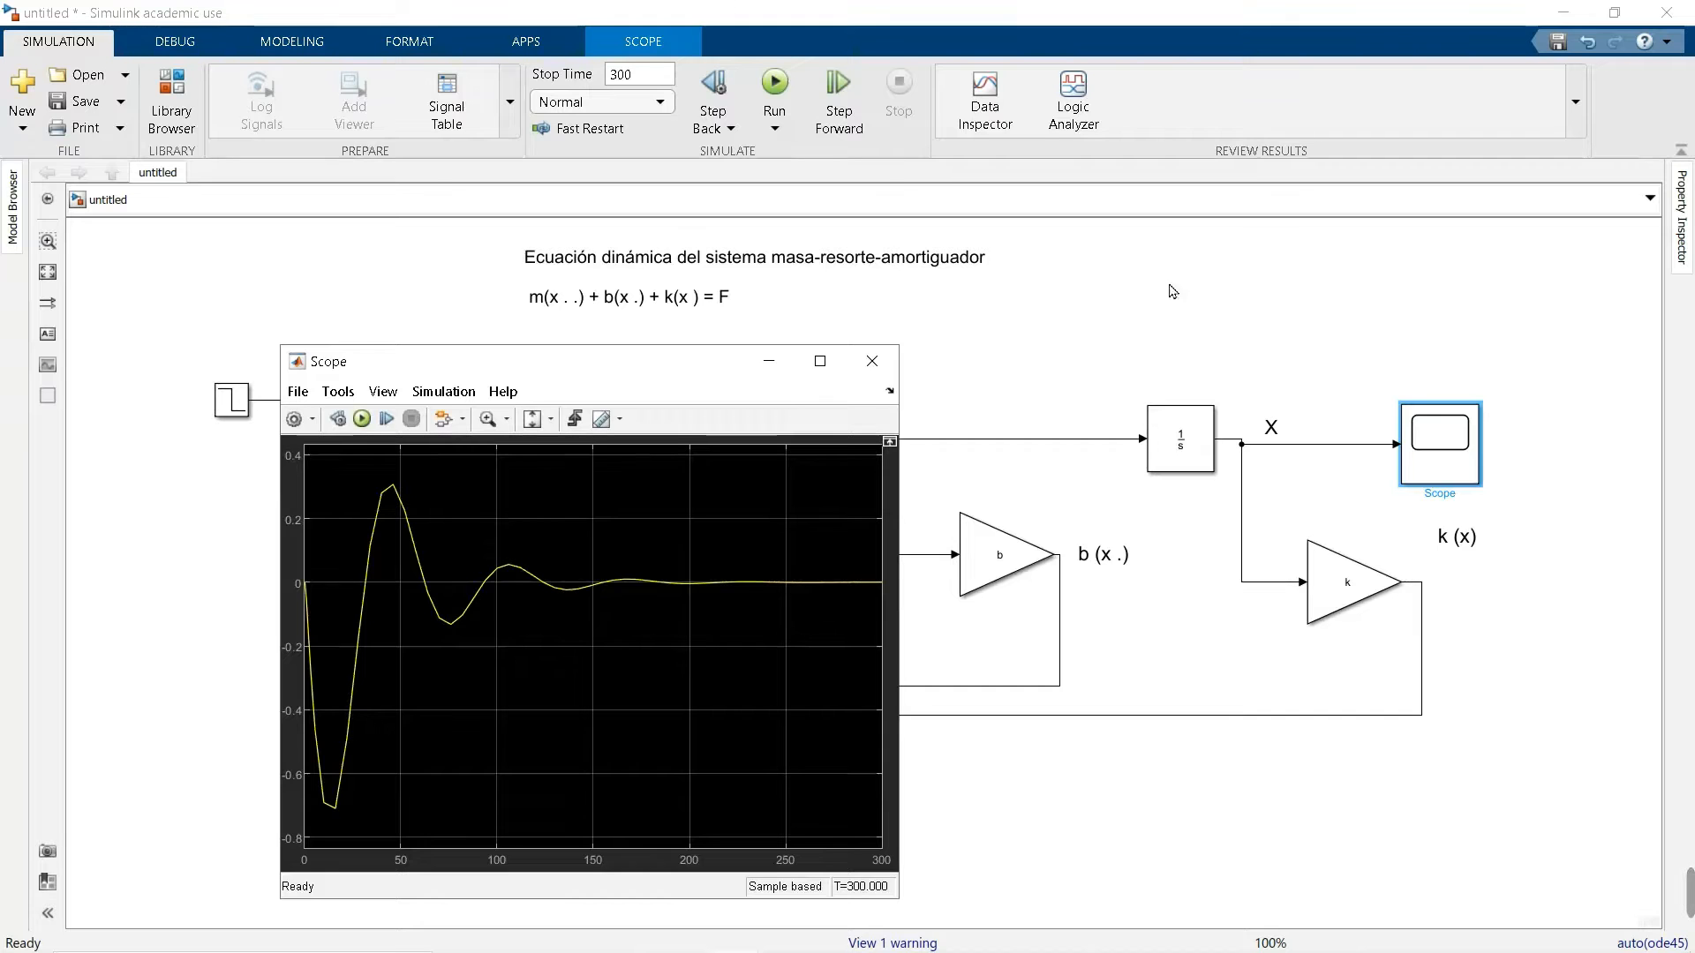
- Search the computer for Paint and open it with a blank canvas
{"action": "left_click", "coordinate": [266, 939]}
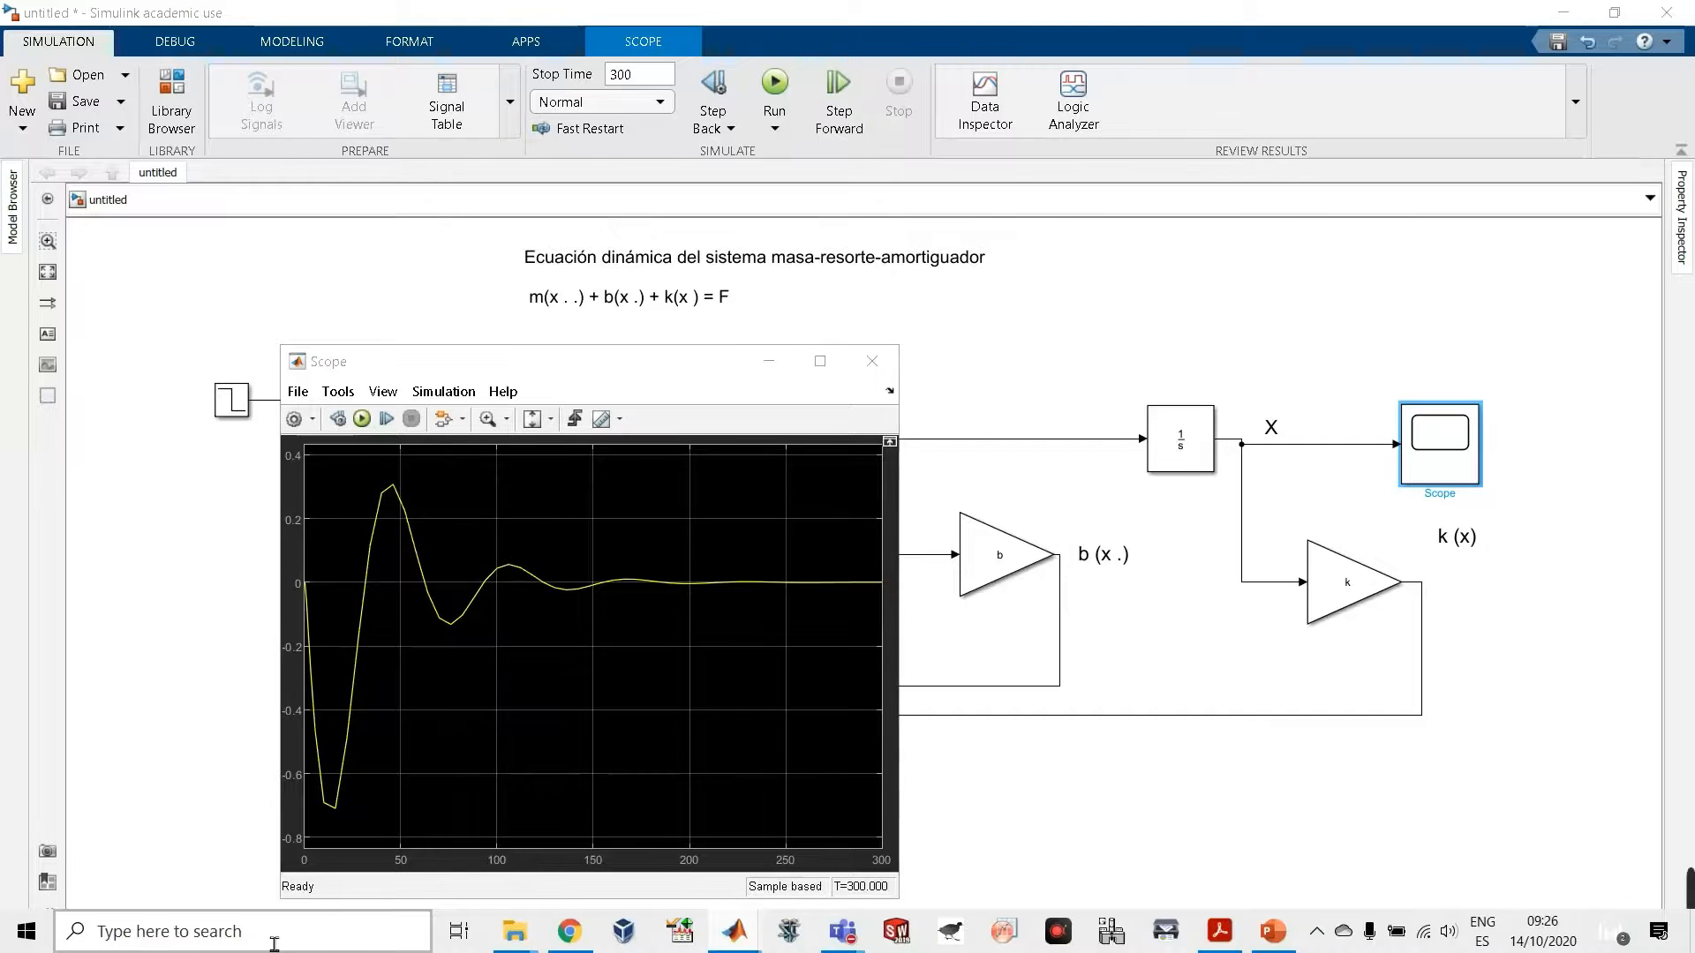
{"action": "left_click", "coordinate": [265, 938]}
{"action": "type", "text": "p"}
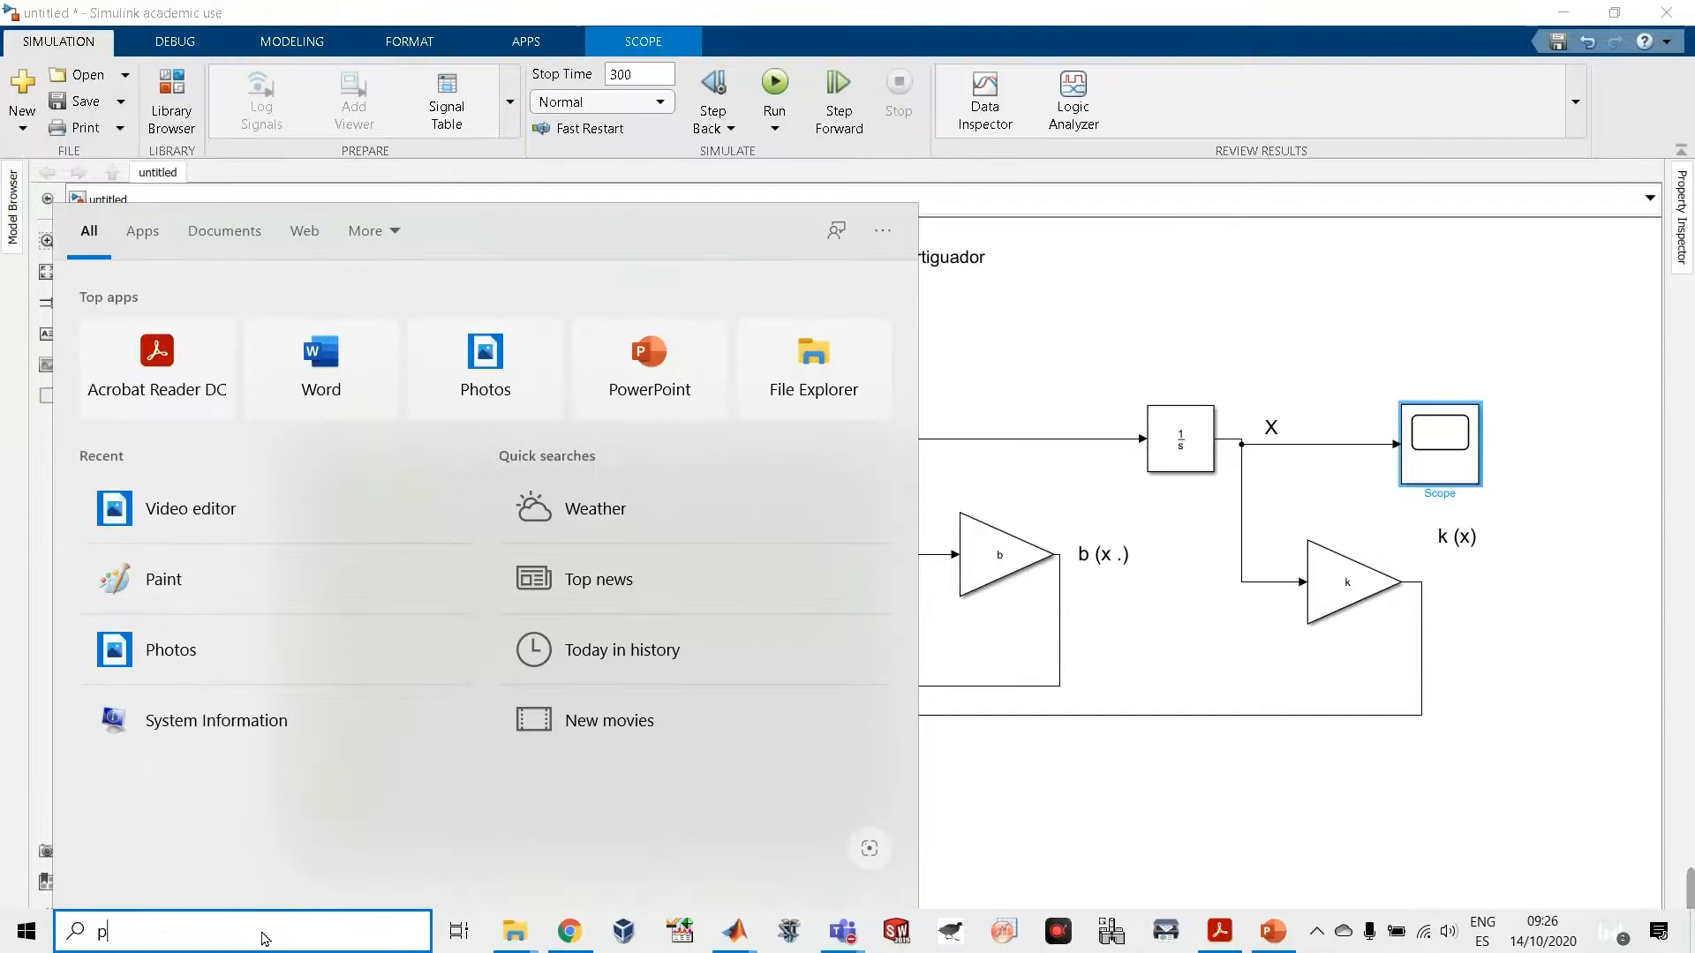
{"action": "type", "text": "ai"}
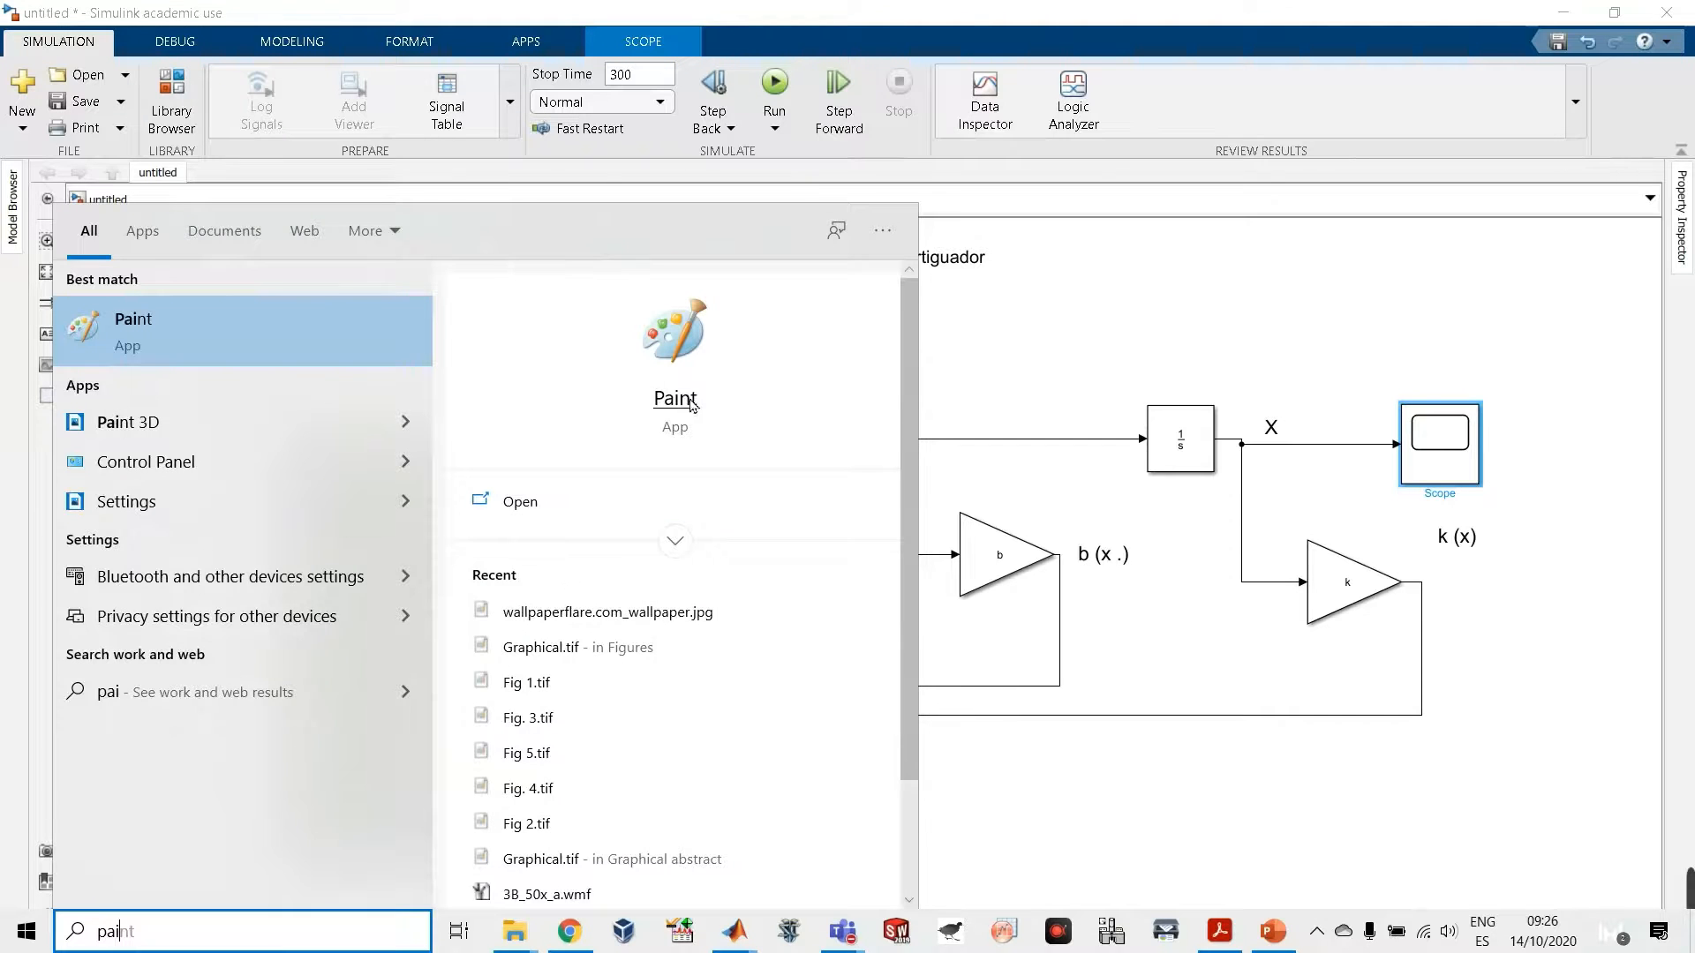
{"action": "type", "text": "nt"}
{"action": "left_click", "coordinate": [684, 397]}
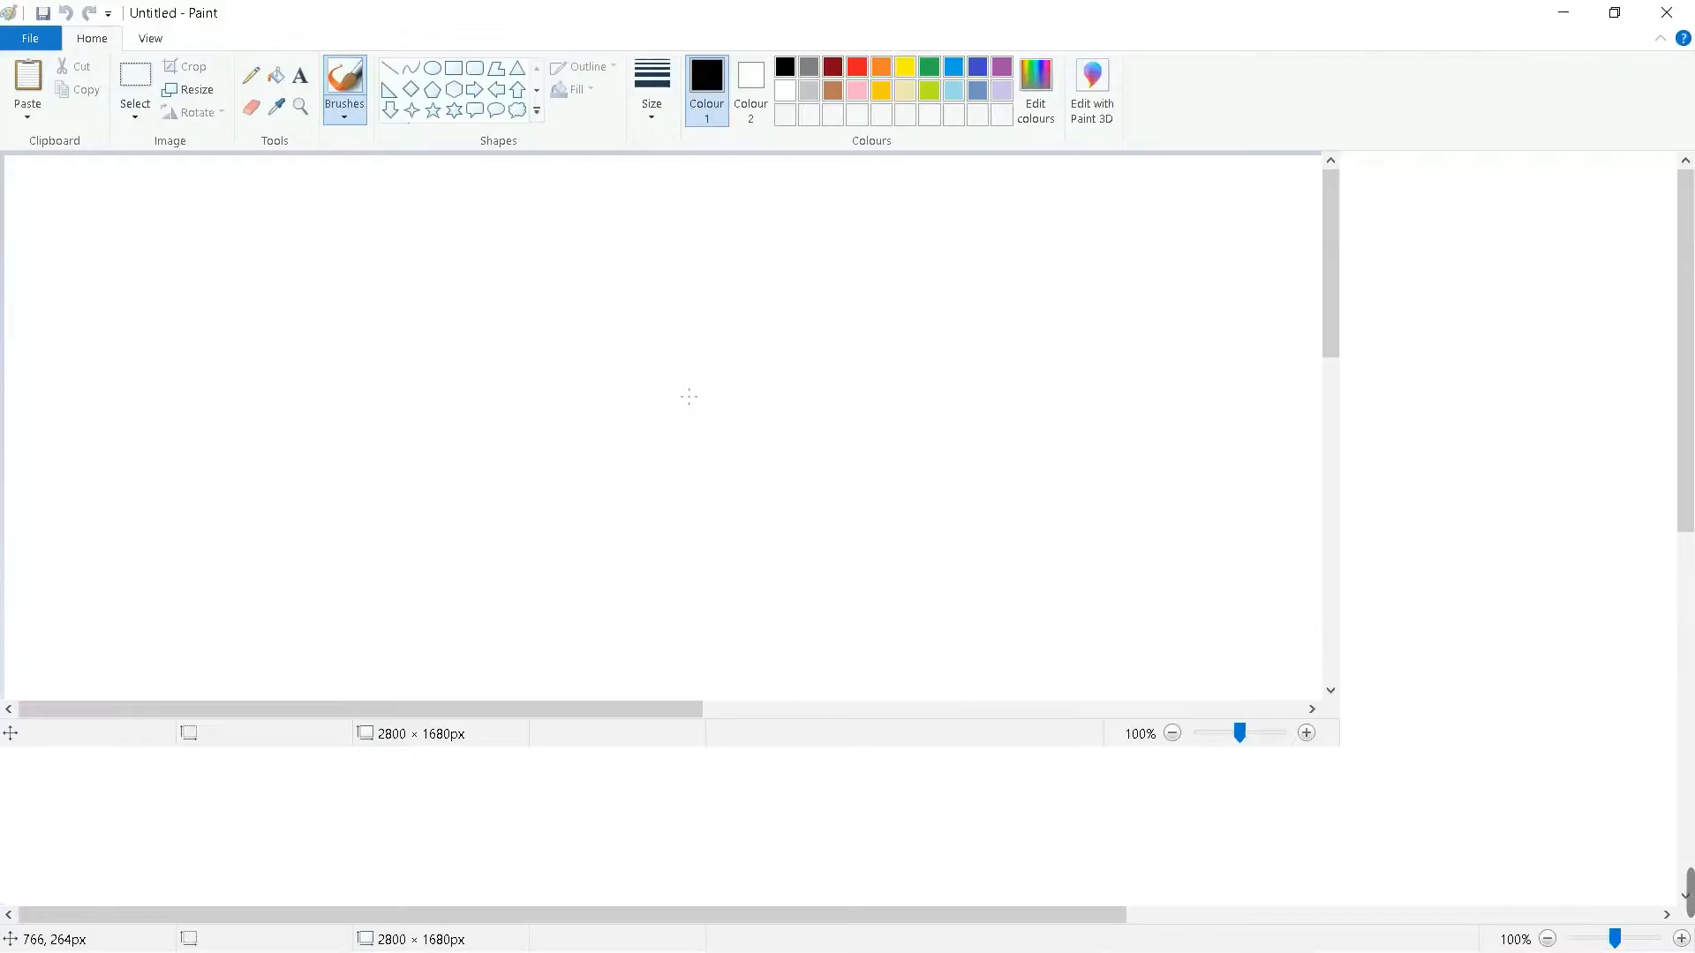
- Draw a mass rectangle about 237 × 128 px and a narrow upright wall rectangle about 34 × 241 px to its left
{"action": "left_click", "coordinate": [453, 68]}
{"action": "left_click_drag", "start_coordinate": [517, 259], "coordinate": [727, 372]}
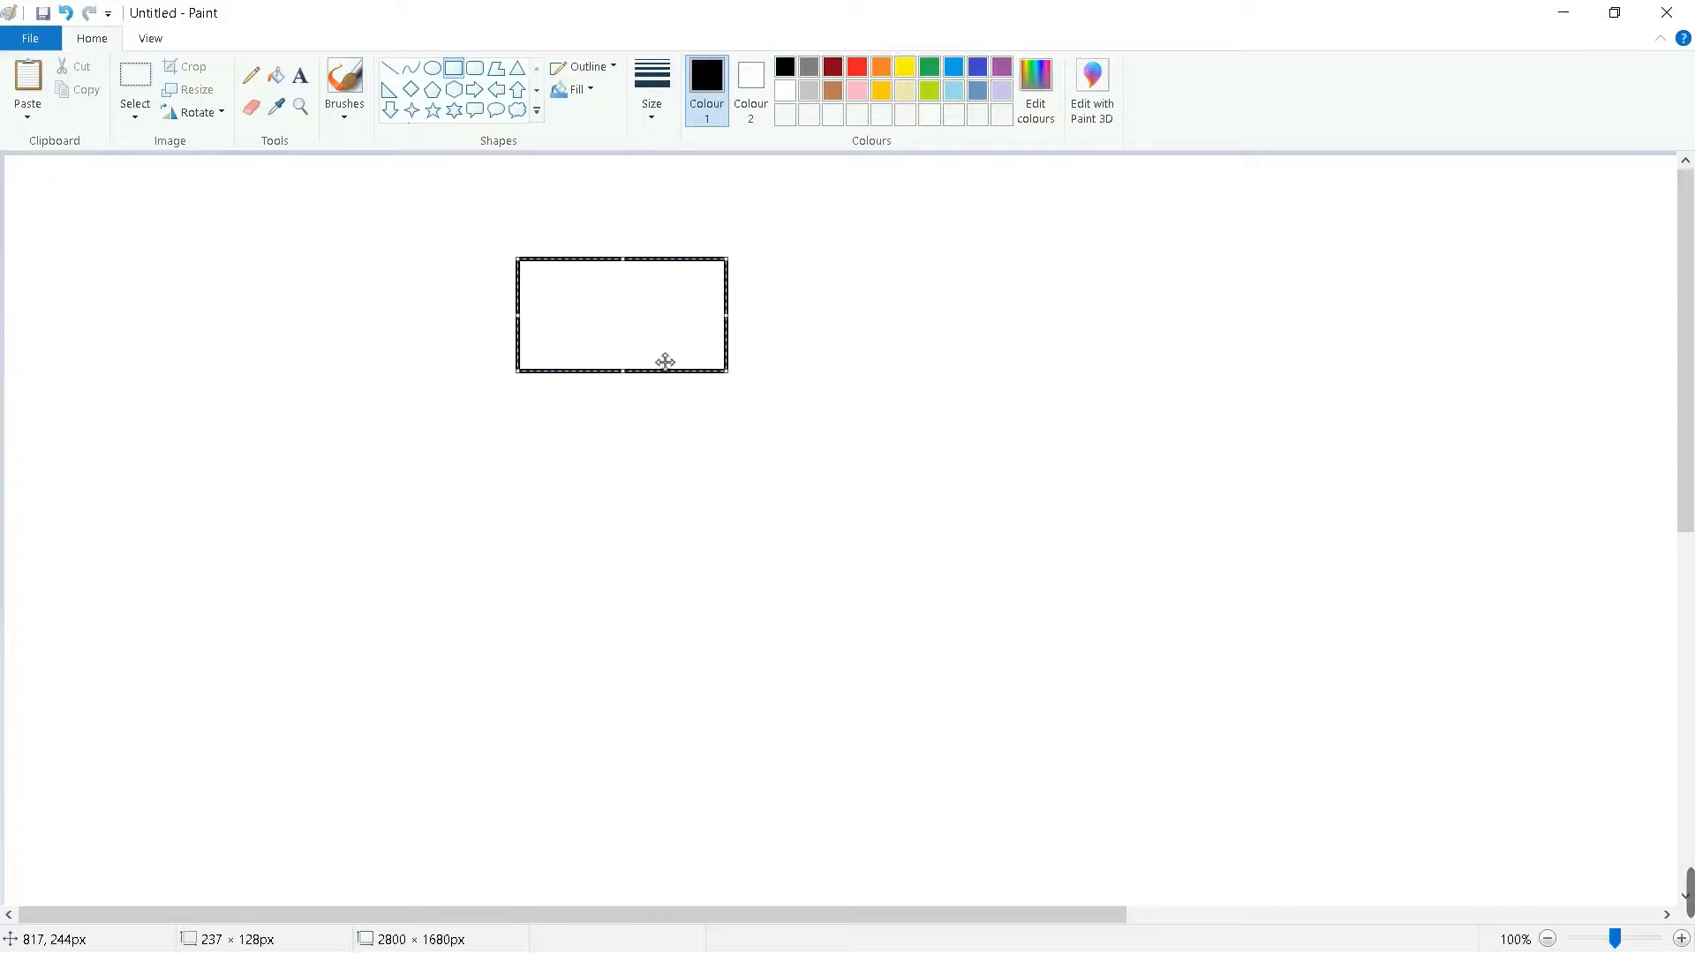
{"action": "left_click", "coordinate": [453, 68]}
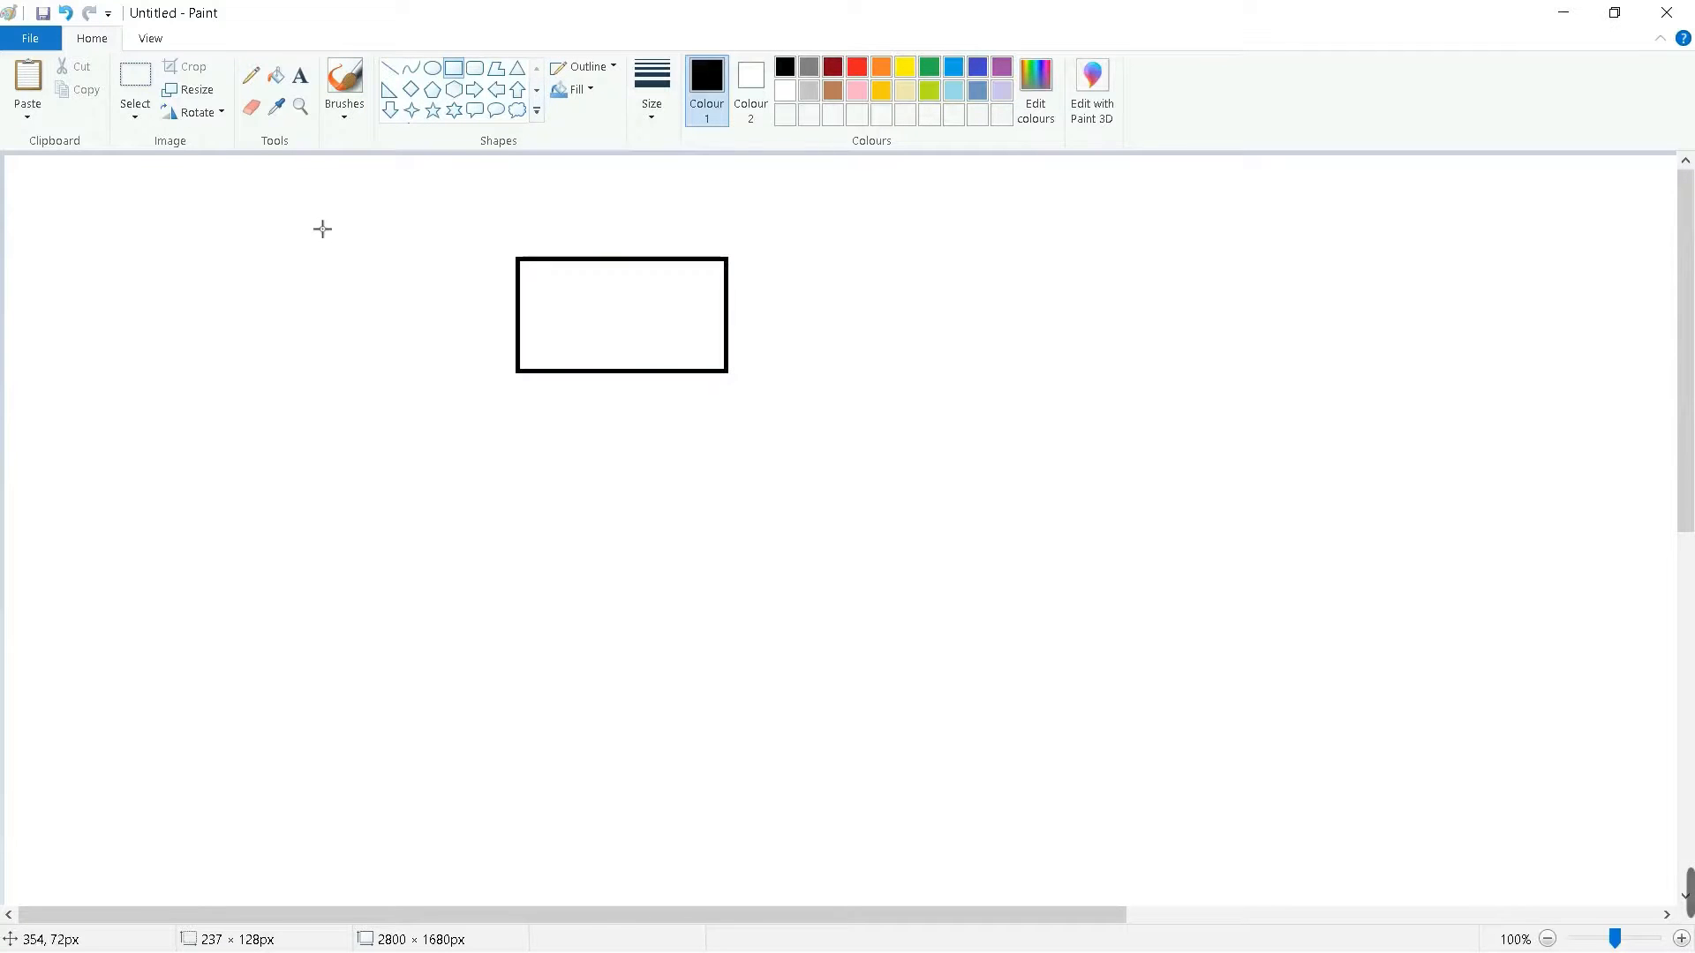
{"action": "left_click_drag", "start_coordinate": [272, 224], "coordinate": [302, 435]}
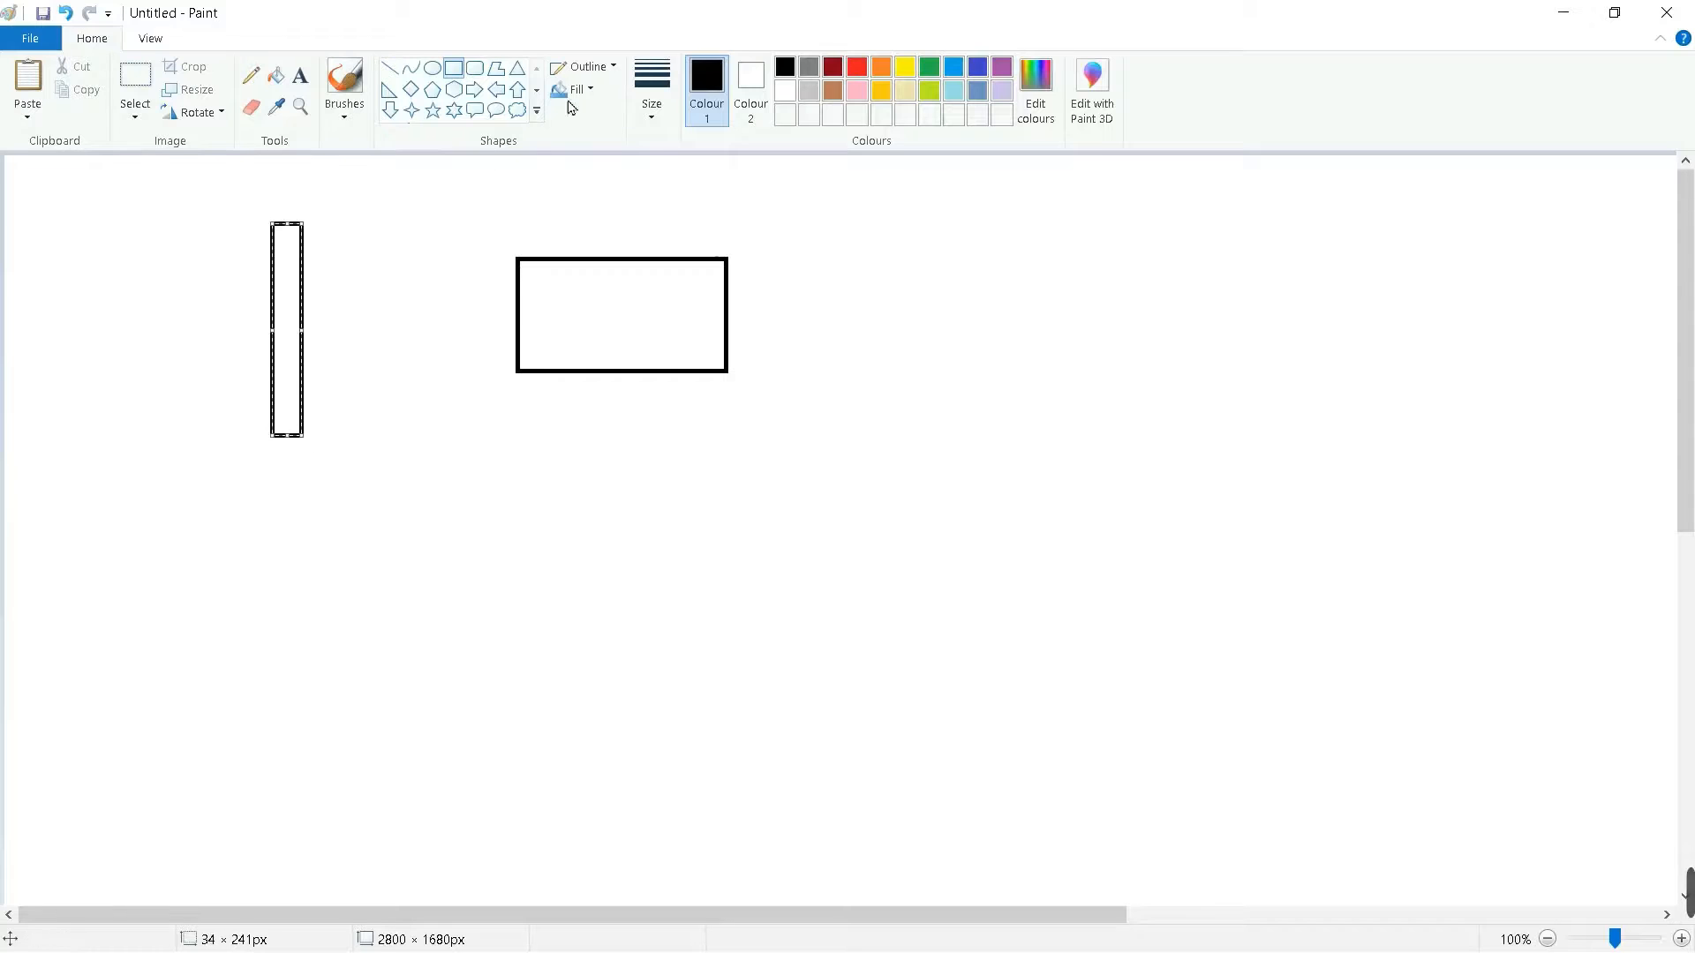
- Fill the narrow wall rectangle with indigo blue
{"action": "left_click", "coordinate": [278, 83]}
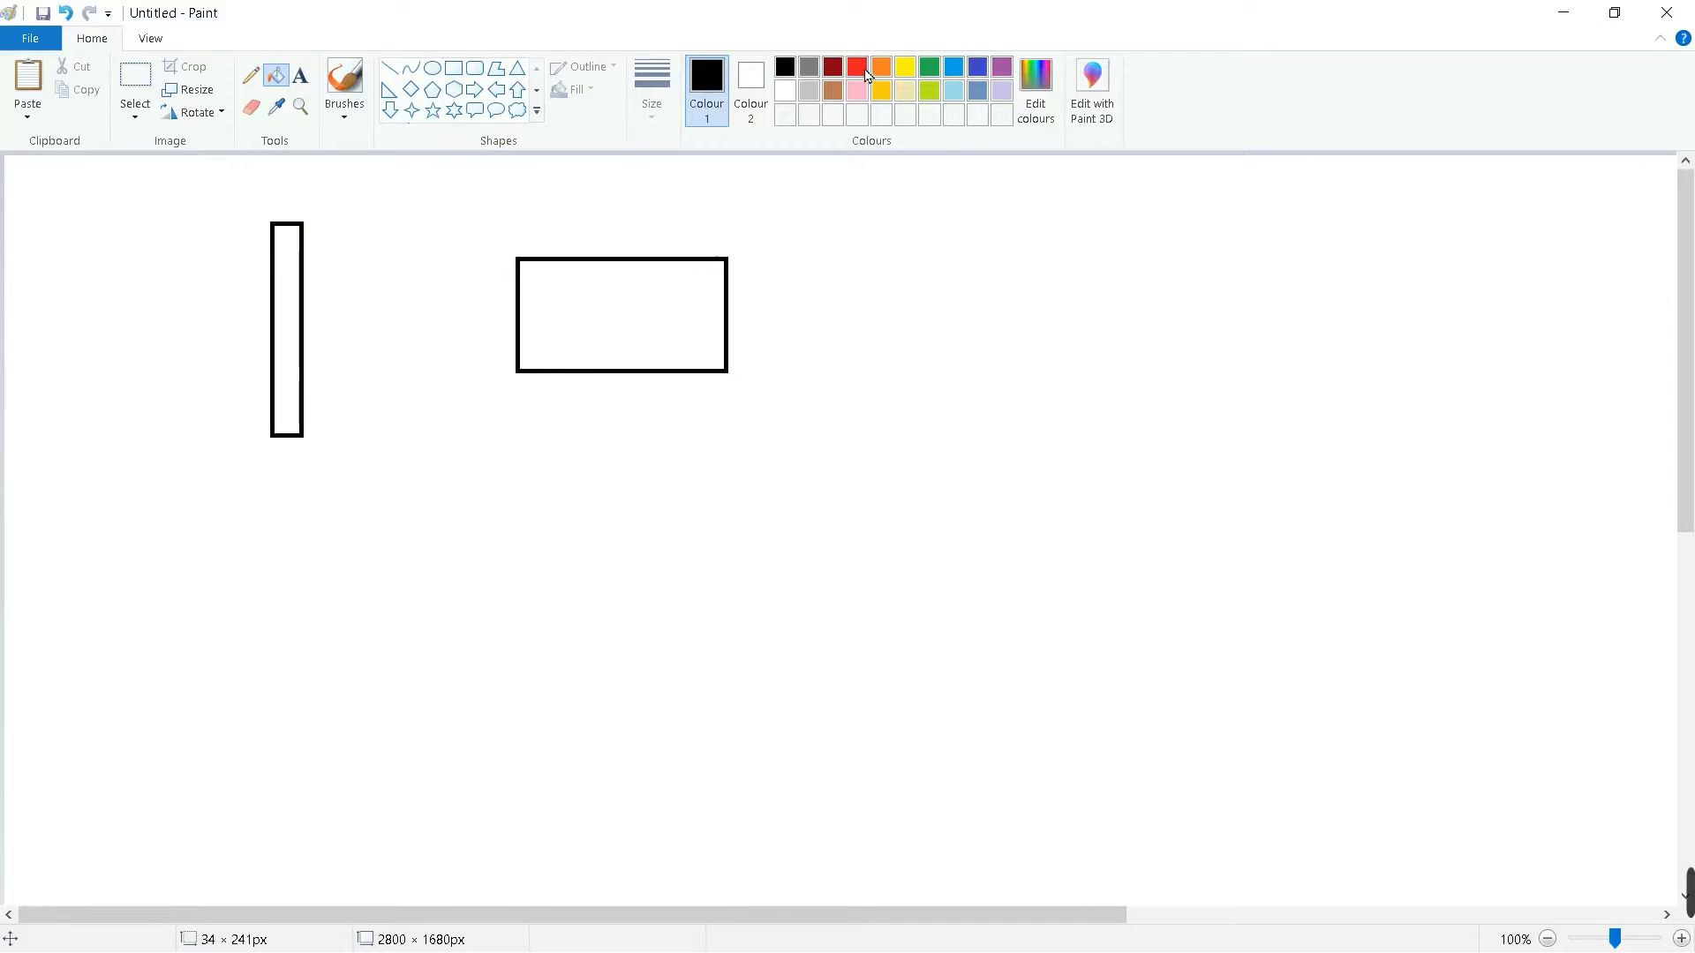
{"action": "left_click", "coordinate": [976, 70]}
{"action": "left_click", "coordinate": [293, 342]}
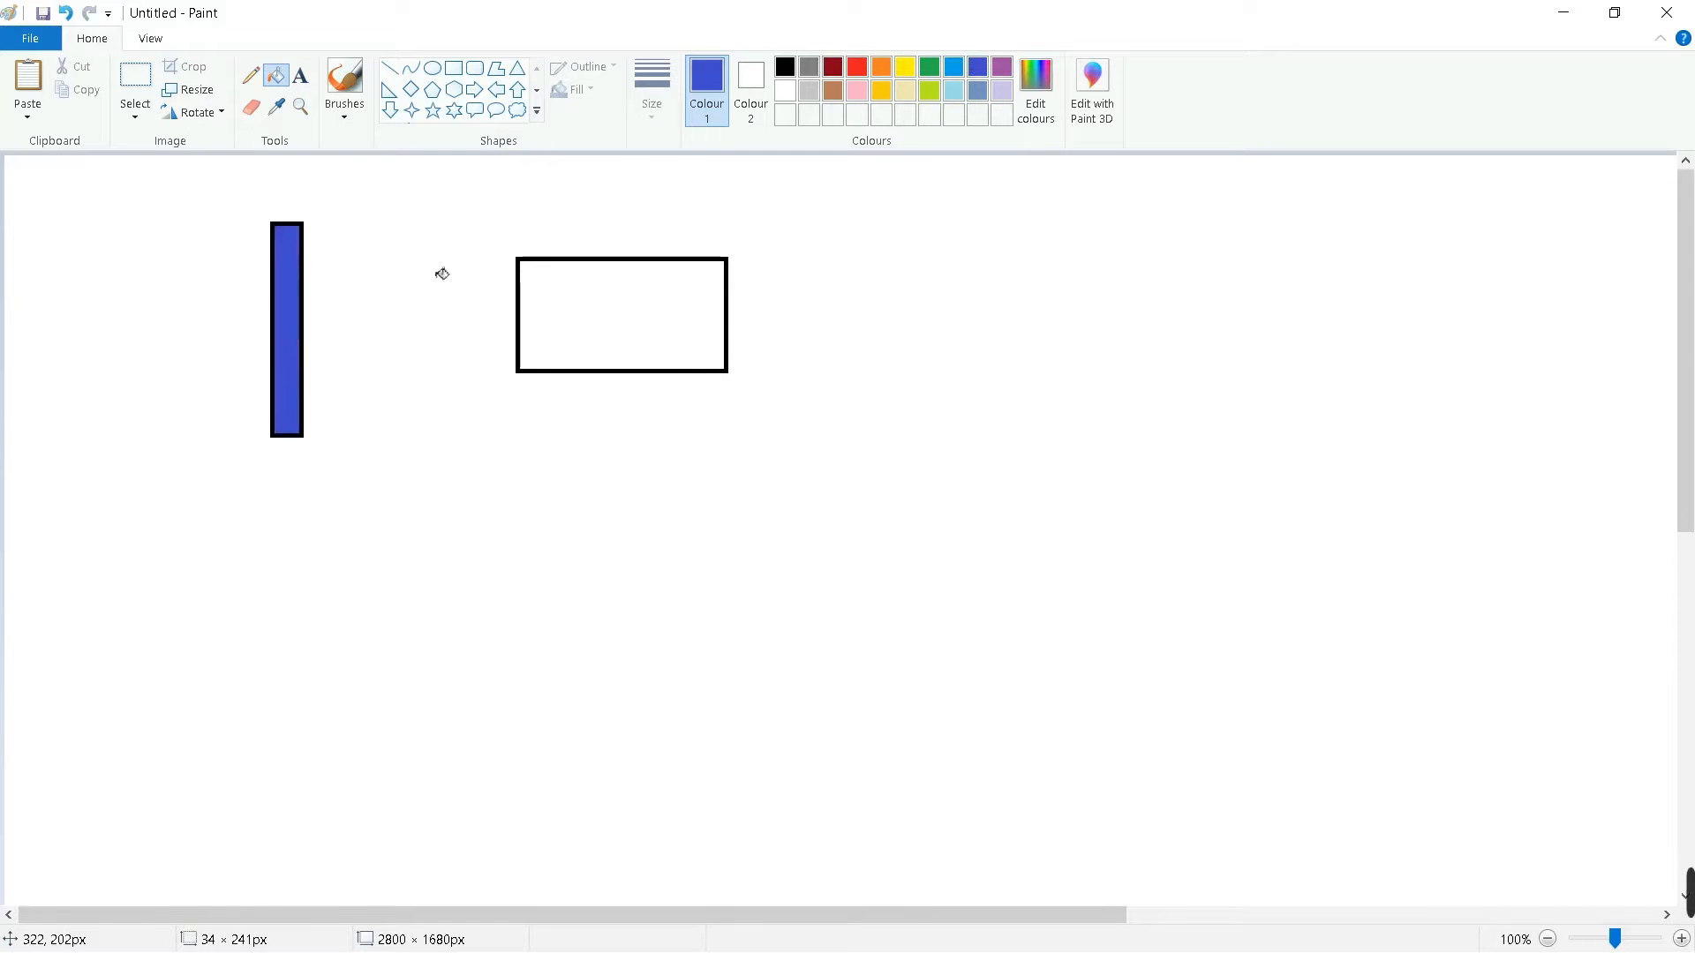
- Try to draw a short straight line from the wall towards the mass rectangle
{"action": "left_click", "coordinate": [394, 74]}
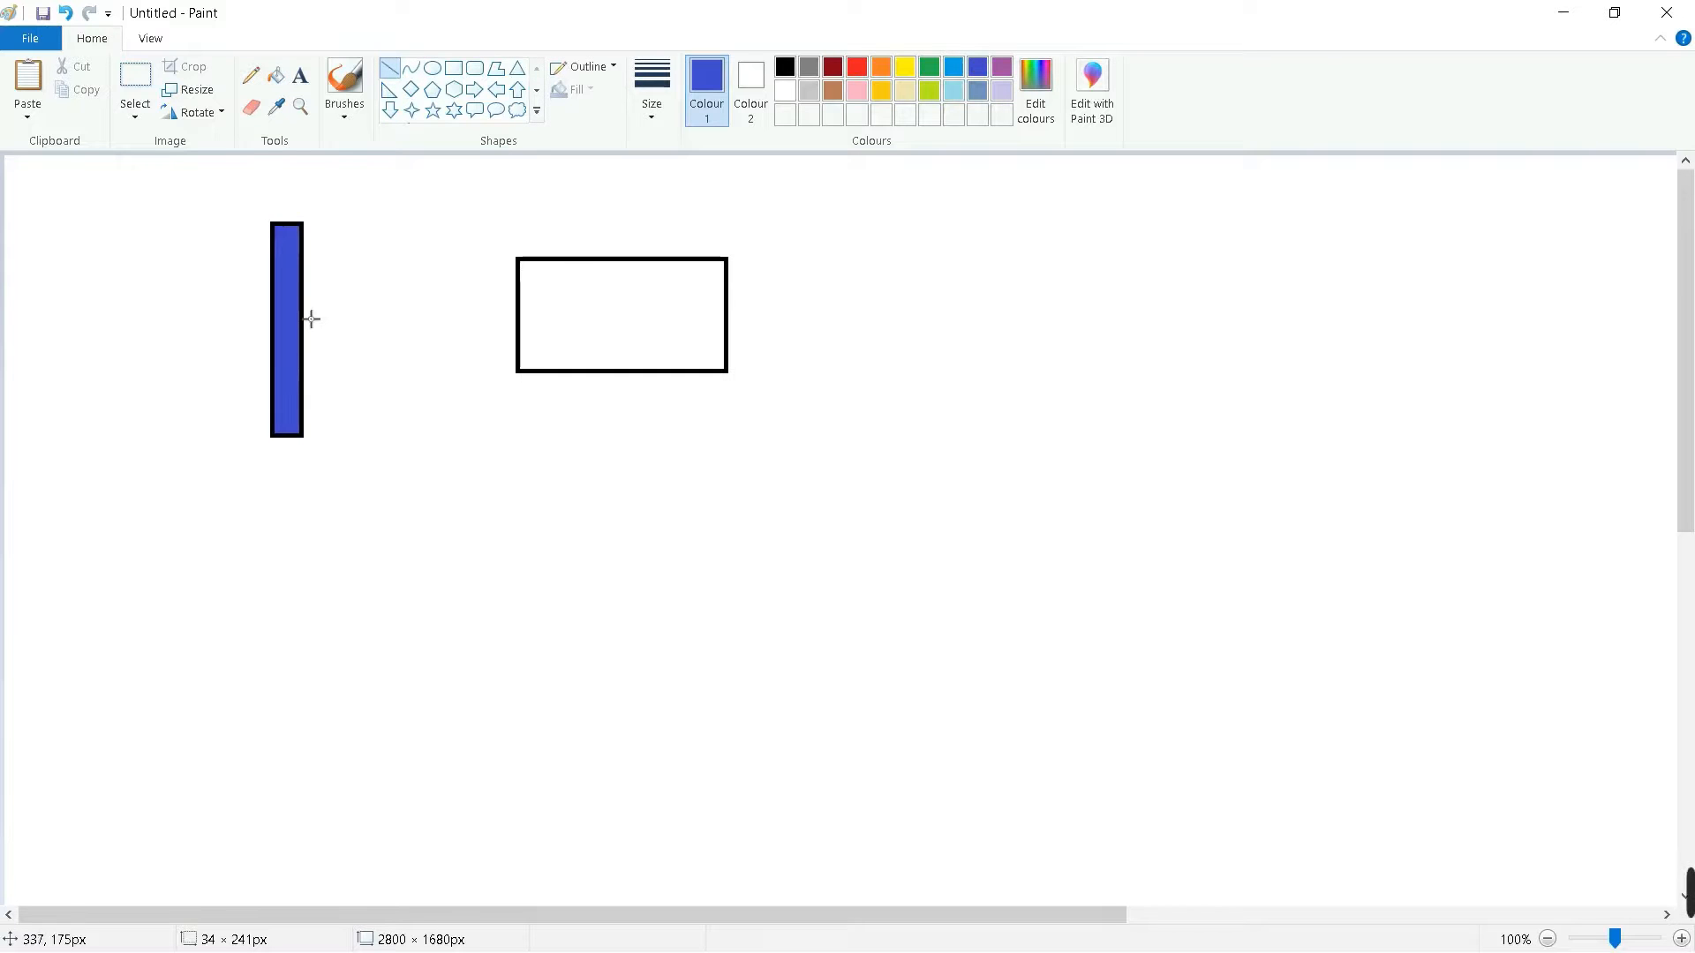
{"action": "left_click_drag", "start_coordinate": [302, 311], "coordinate": [341, 322]}
{"action": "key", "text": "ctrl+z"}
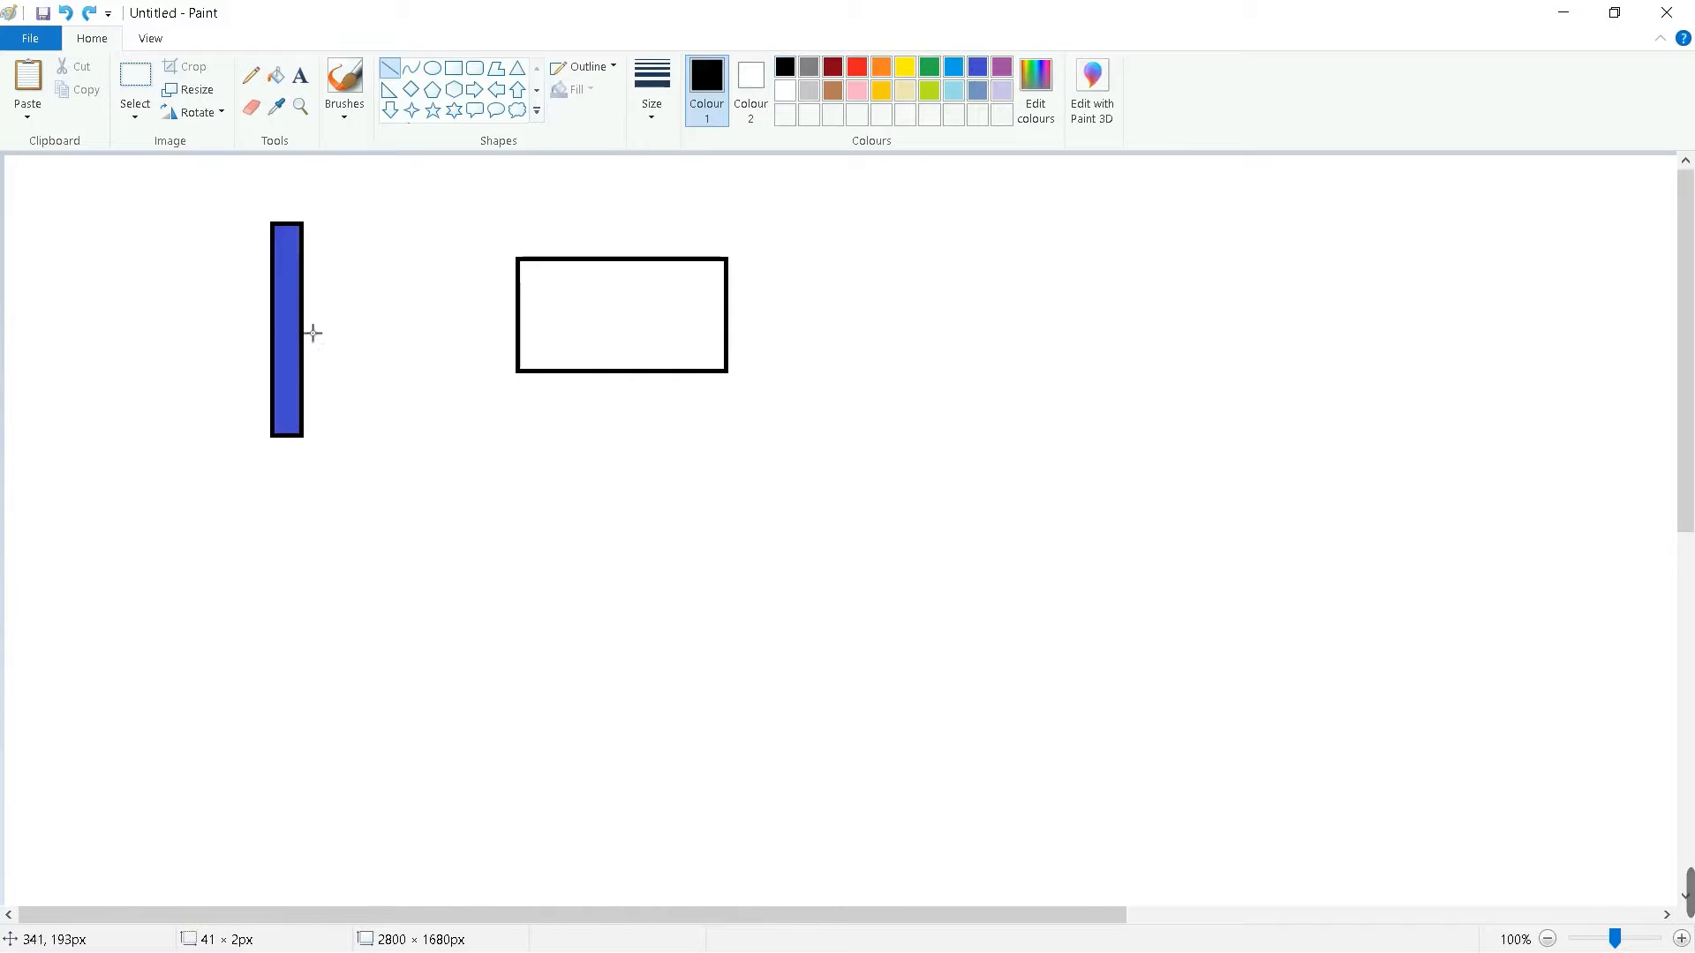
{"action": "left_click_drag", "start_coordinate": [303, 314], "coordinate": [351, 320]}
{"action": "key", "text": "Escape"}
- Brush a black coil spring joining the wall to the mass, and a dimension line labelled X beneath them
{"action": "left_click", "coordinate": [345, 79]}
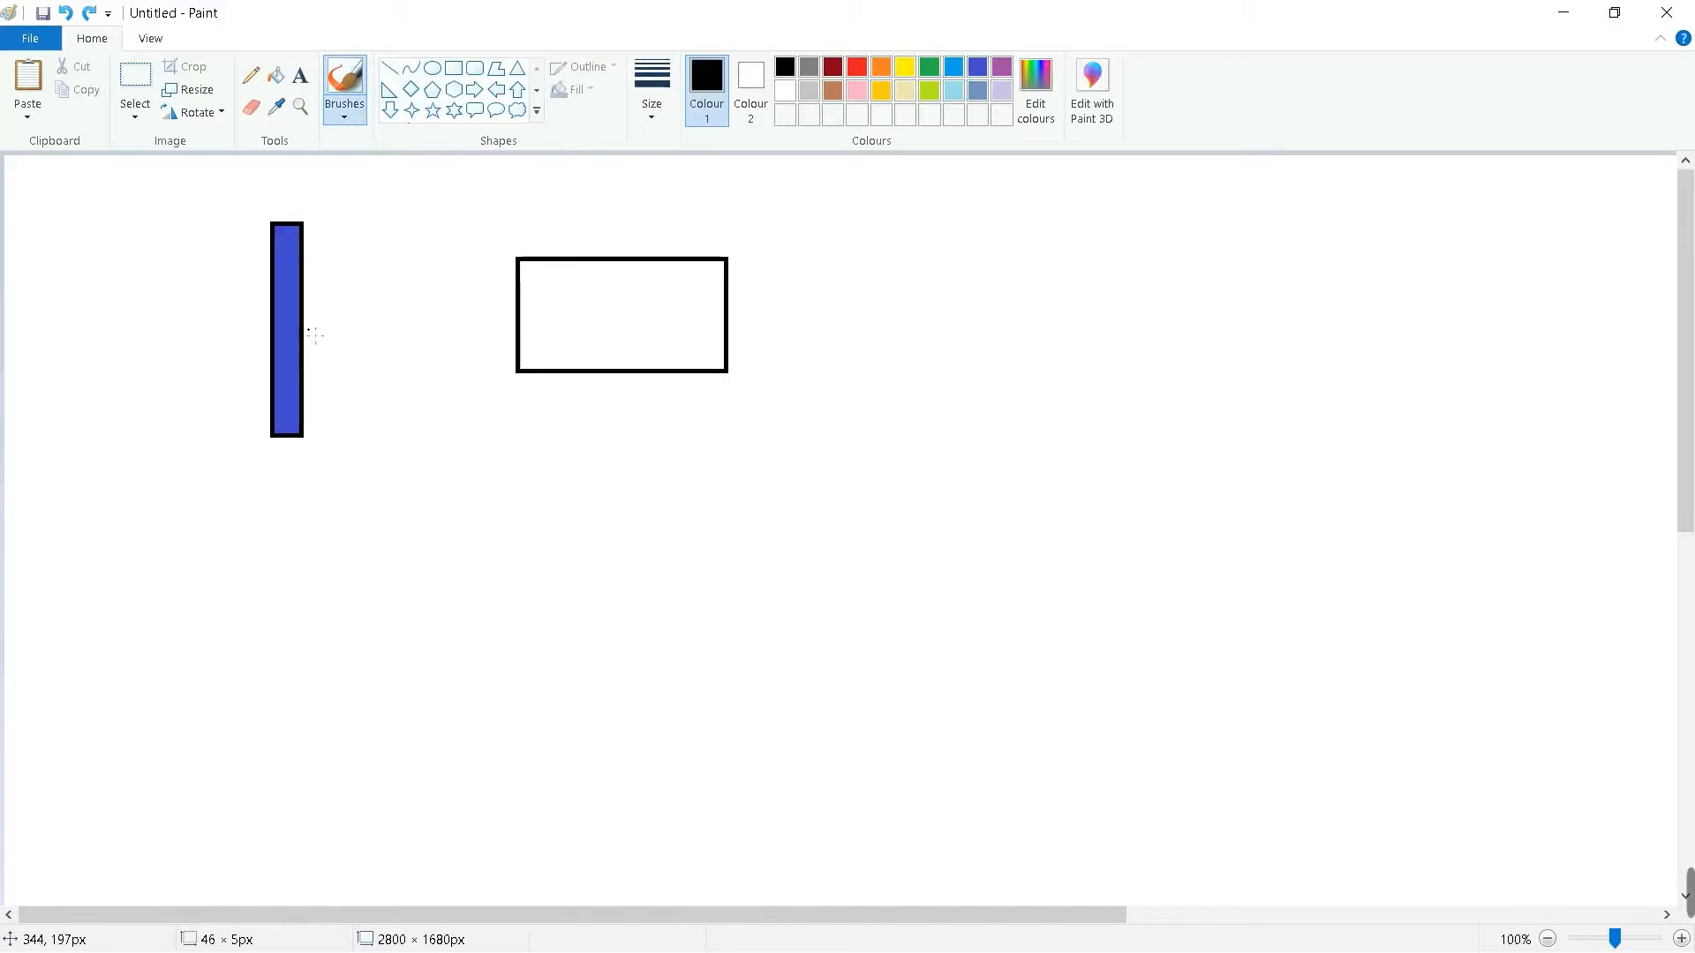
{"action": "mouse_move", "coordinate": [342, 312]}
{"action": "left_mouse_down"}
{"action": "mouse_move", "coordinate": [366, 327]}
{"action": "mouse_move", "coordinate": [356, 338]}
{"action": "mouse_move", "coordinate": [413, 333]}
{"action": "mouse_move", "coordinate": [415, 318]}
{"action": "mouse_move", "coordinate": [452, 341]}
{"action": "mouse_move", "coordinate": [524, 334]}
{"action": "left_mouse_up"}
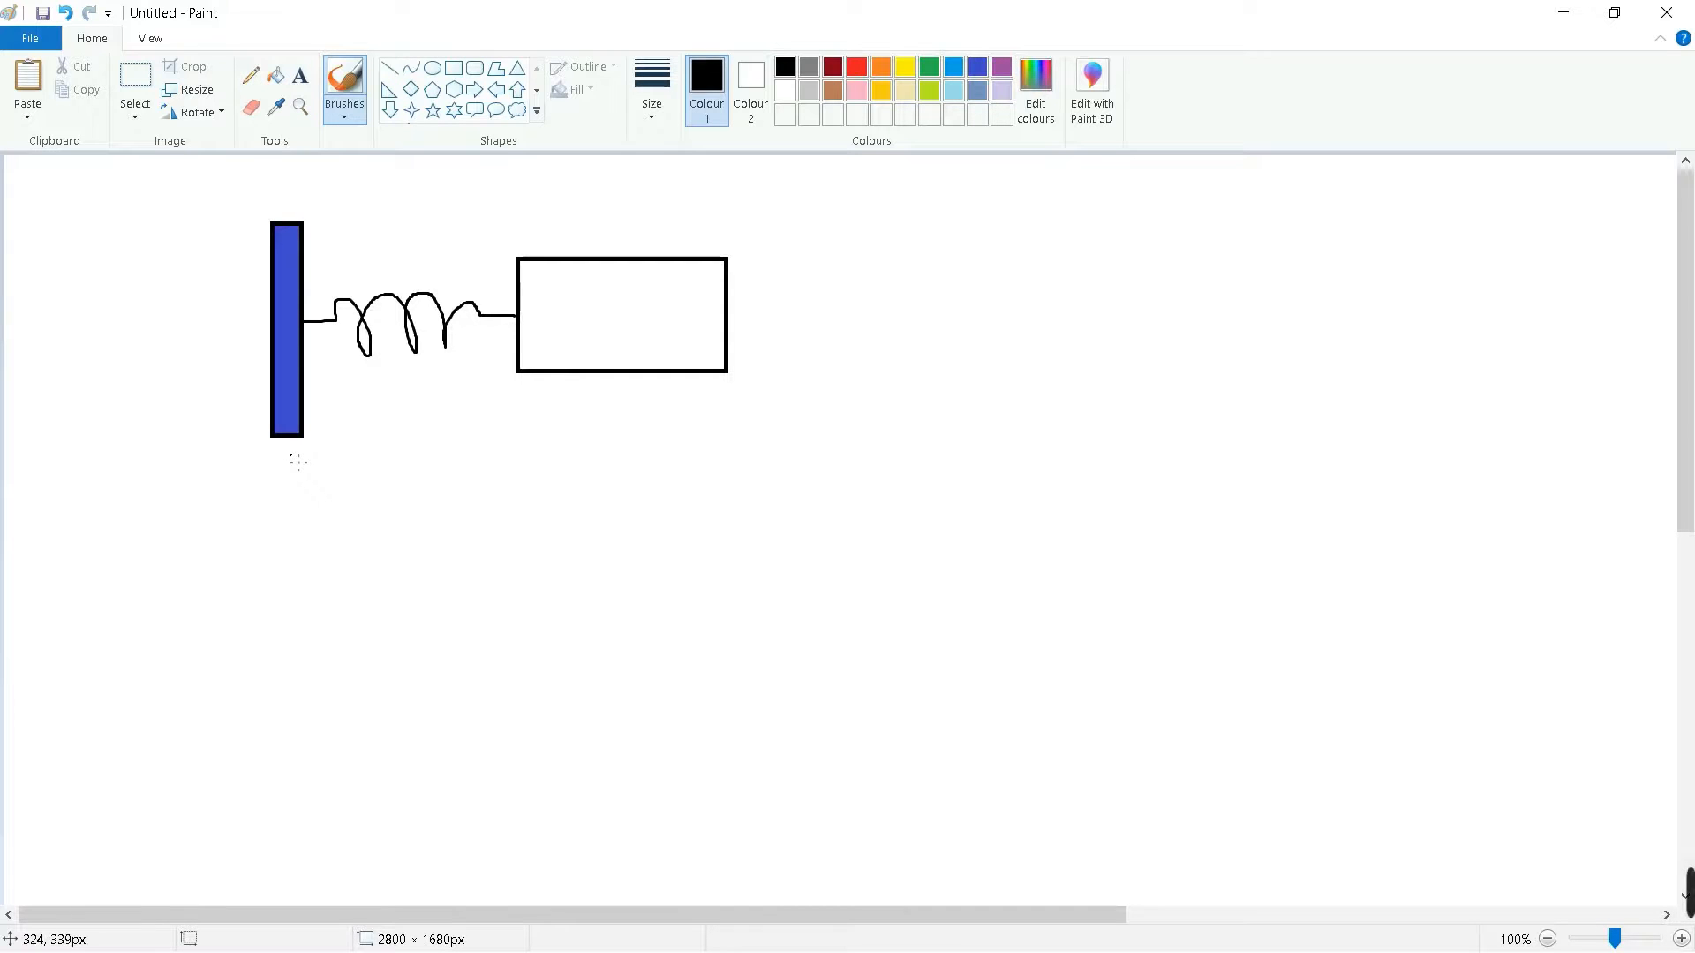
{"action": "mouse_move", "coordinate": [290, 463]}
{"action": "left_mouse_down"}
{"action": "mouse_move", "coordinate": [290, 509]}
{"action": "mouse_move", "coordinate": [370, 488]}
{"action": "mouse_move", "coordinate": [646, 496]}
{"action": "left_mouse_up"}
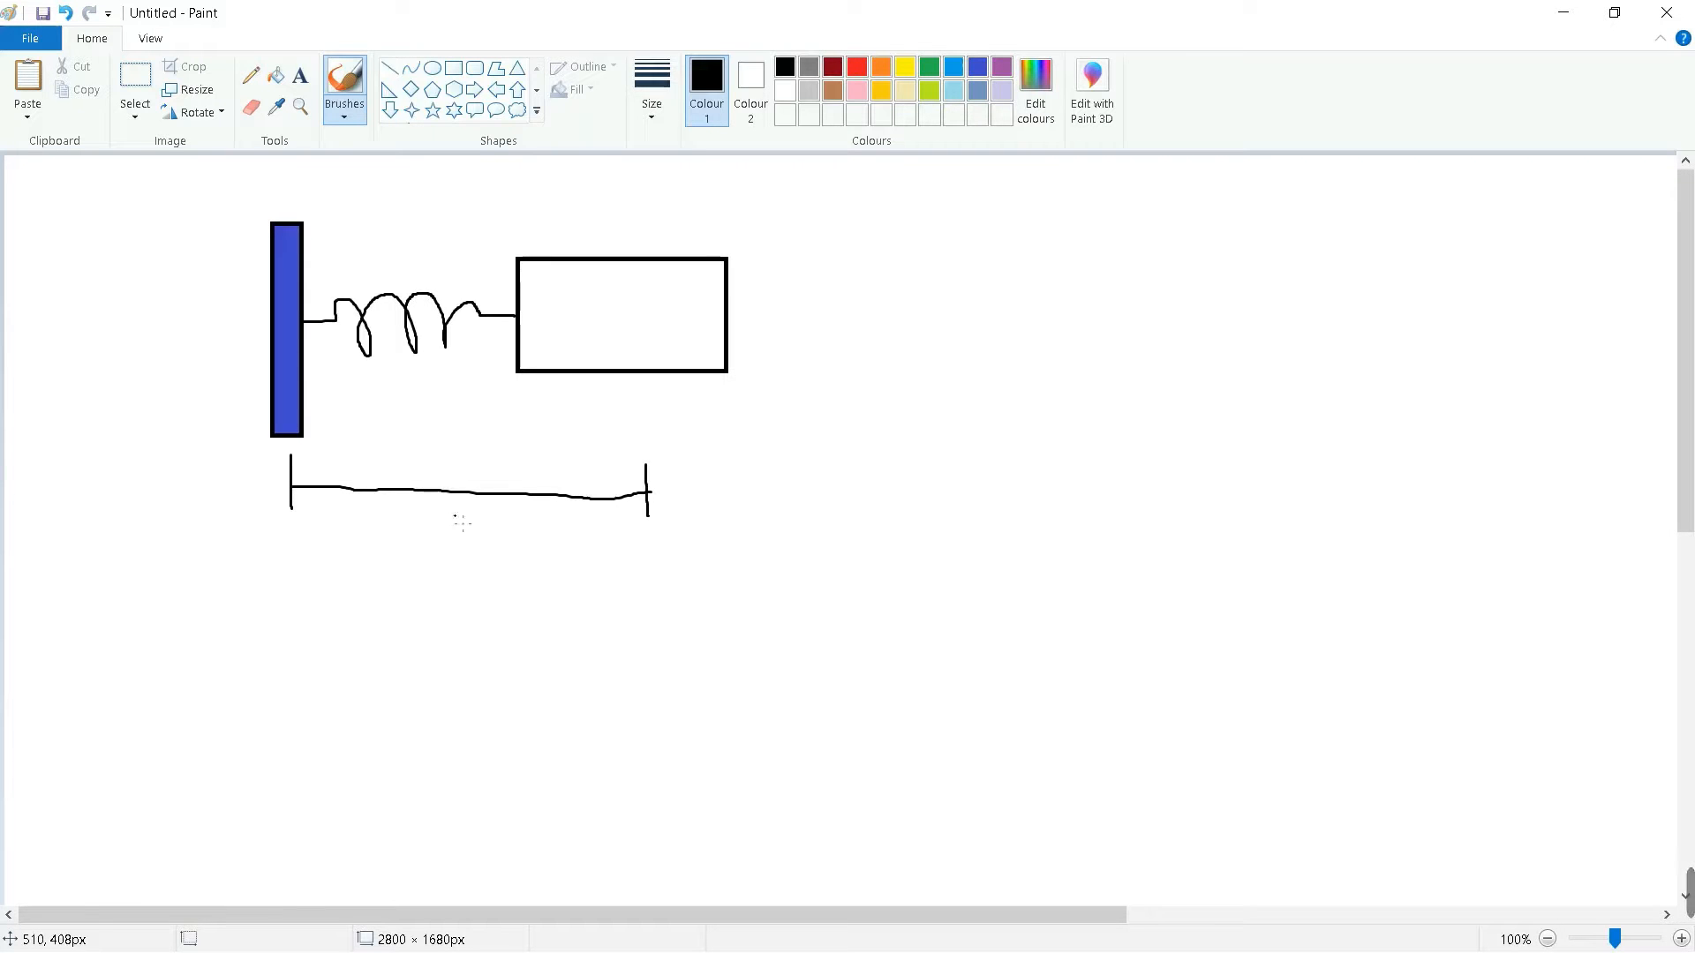
{"action": "mouse_move", "coordinate": [455, 516]}
{"action": "left_mouse_down"}
{"action": "mouse_move", "coordinate": [499, 549]}
{"action": "mouse_move", "coordinate": [494, 520]}
{"action": "left_mouse_up"}
- Brush a green force arrow pointing right from the mass rectangle and label it F
{"action": "left_click", "coordinate": [929, 71]}
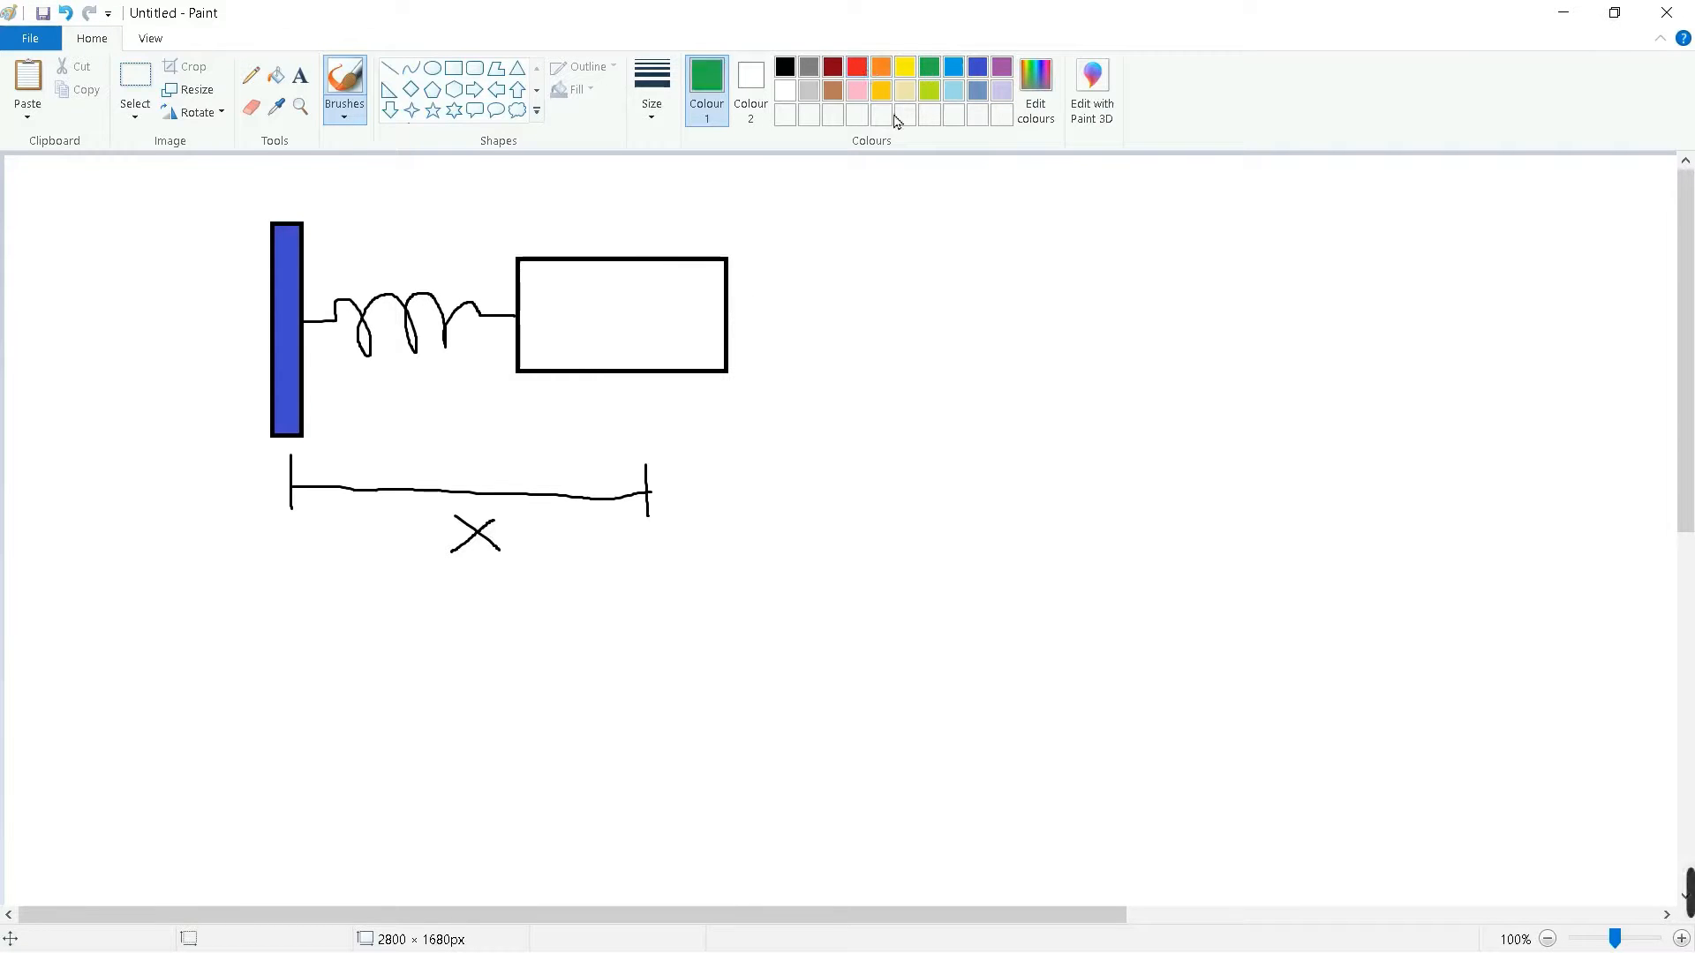
{"action": "left_click_drag", "start_coordinate": [728, 302], "coordinate": [861, 296]}
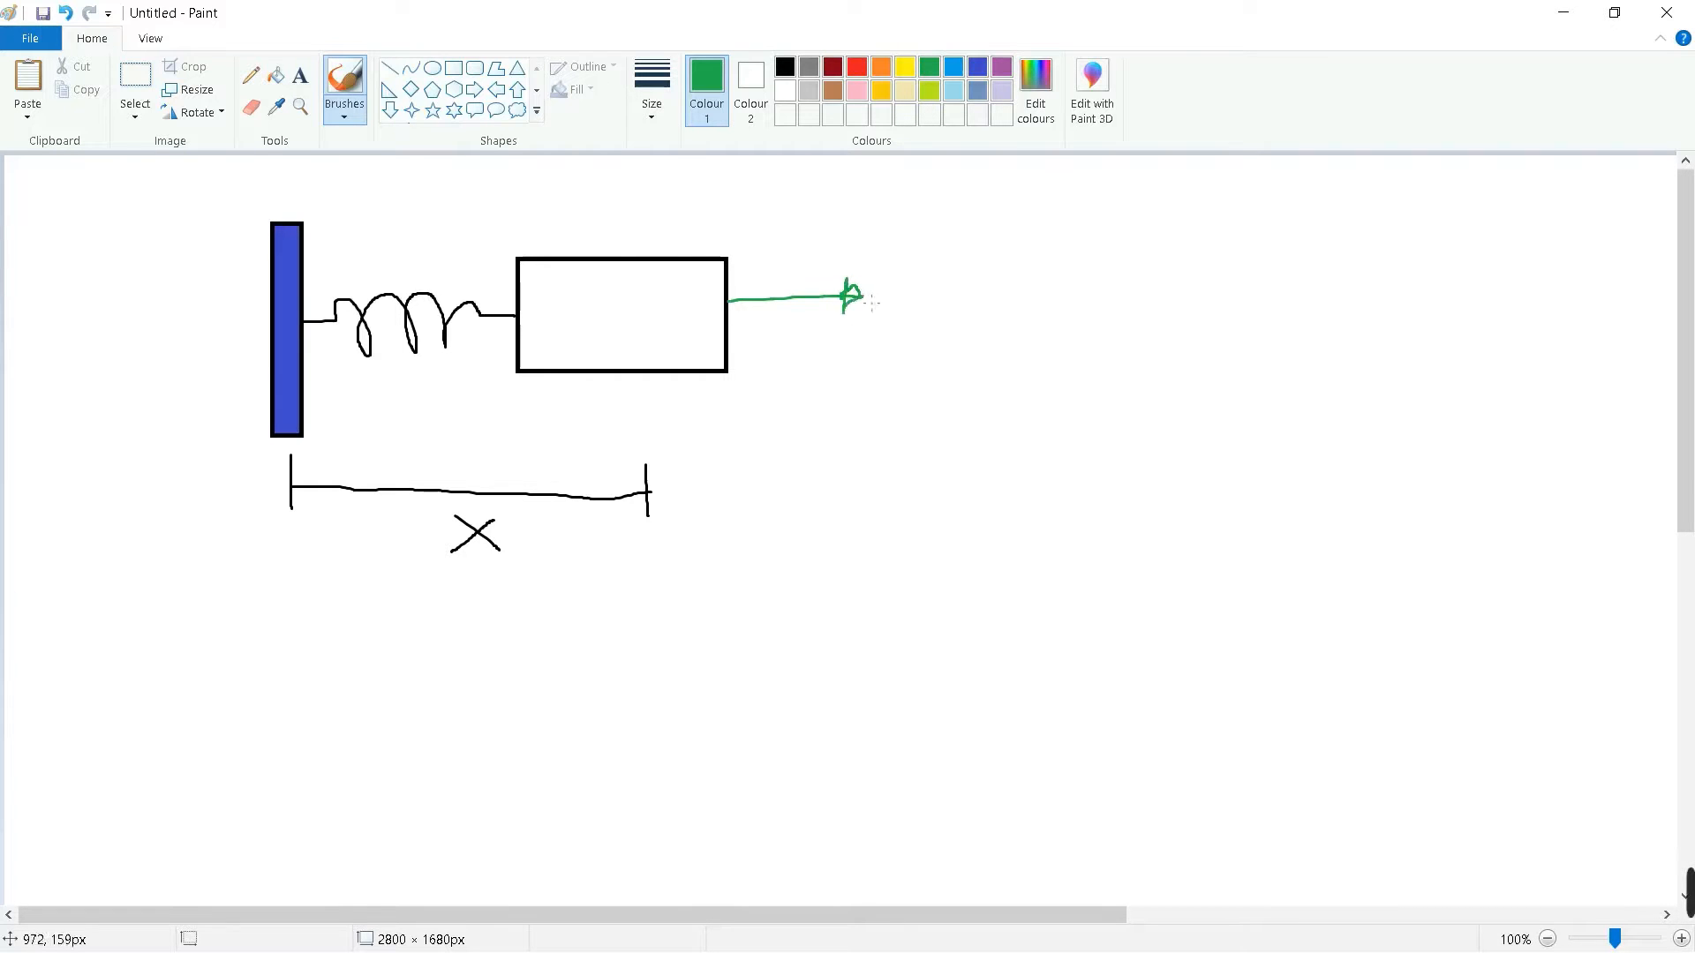
{"action": "left_click_drag", "start_coordinate": [889, 262], "coordinate": [889, 310]}
- Draw a green-outlined rectangle below the force arrow
{"action": "left_click", "coordinate": [453, 76]}
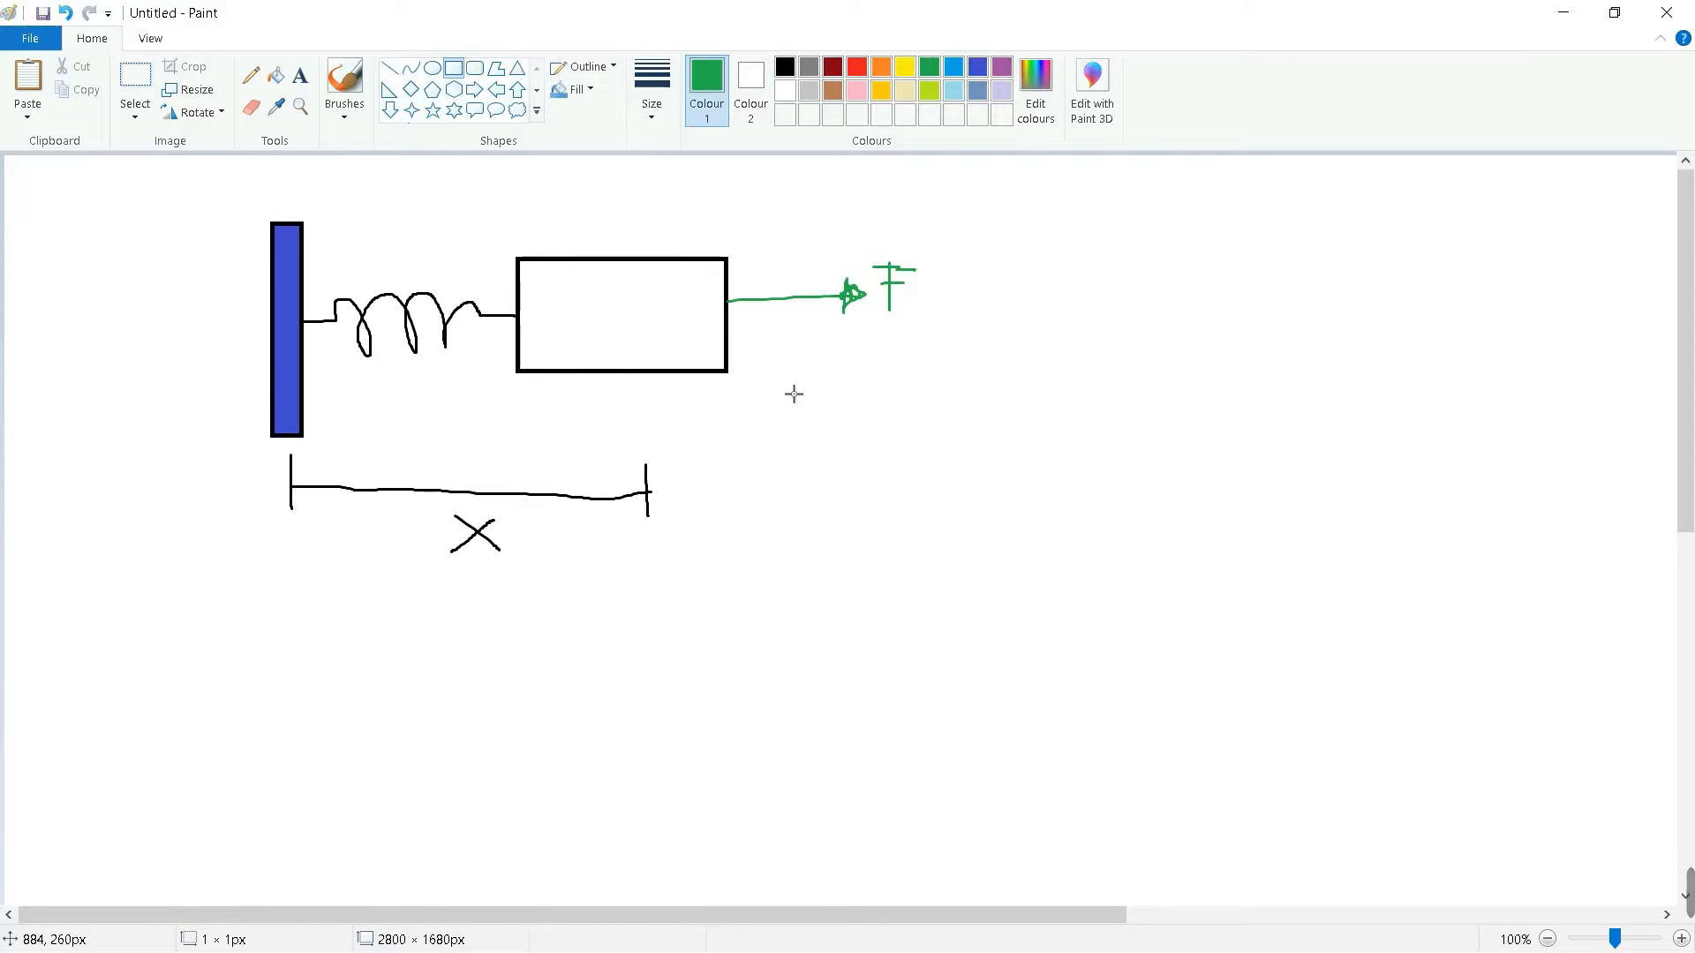
{"action": "mouse_move", "coordinate": [784, 385]}
{"action": "left_mouse_down"}
{"action": "mouse_move", "coordinate": [1074, 533]}
{"action": "mouse_move", "coordinate": [1051, 534]}
{"action": "mouse_move", "coordinate": [1033, 599]}
{"action": "left_mouse_up"}
{"action": "key", "text": "ctrl+z"}
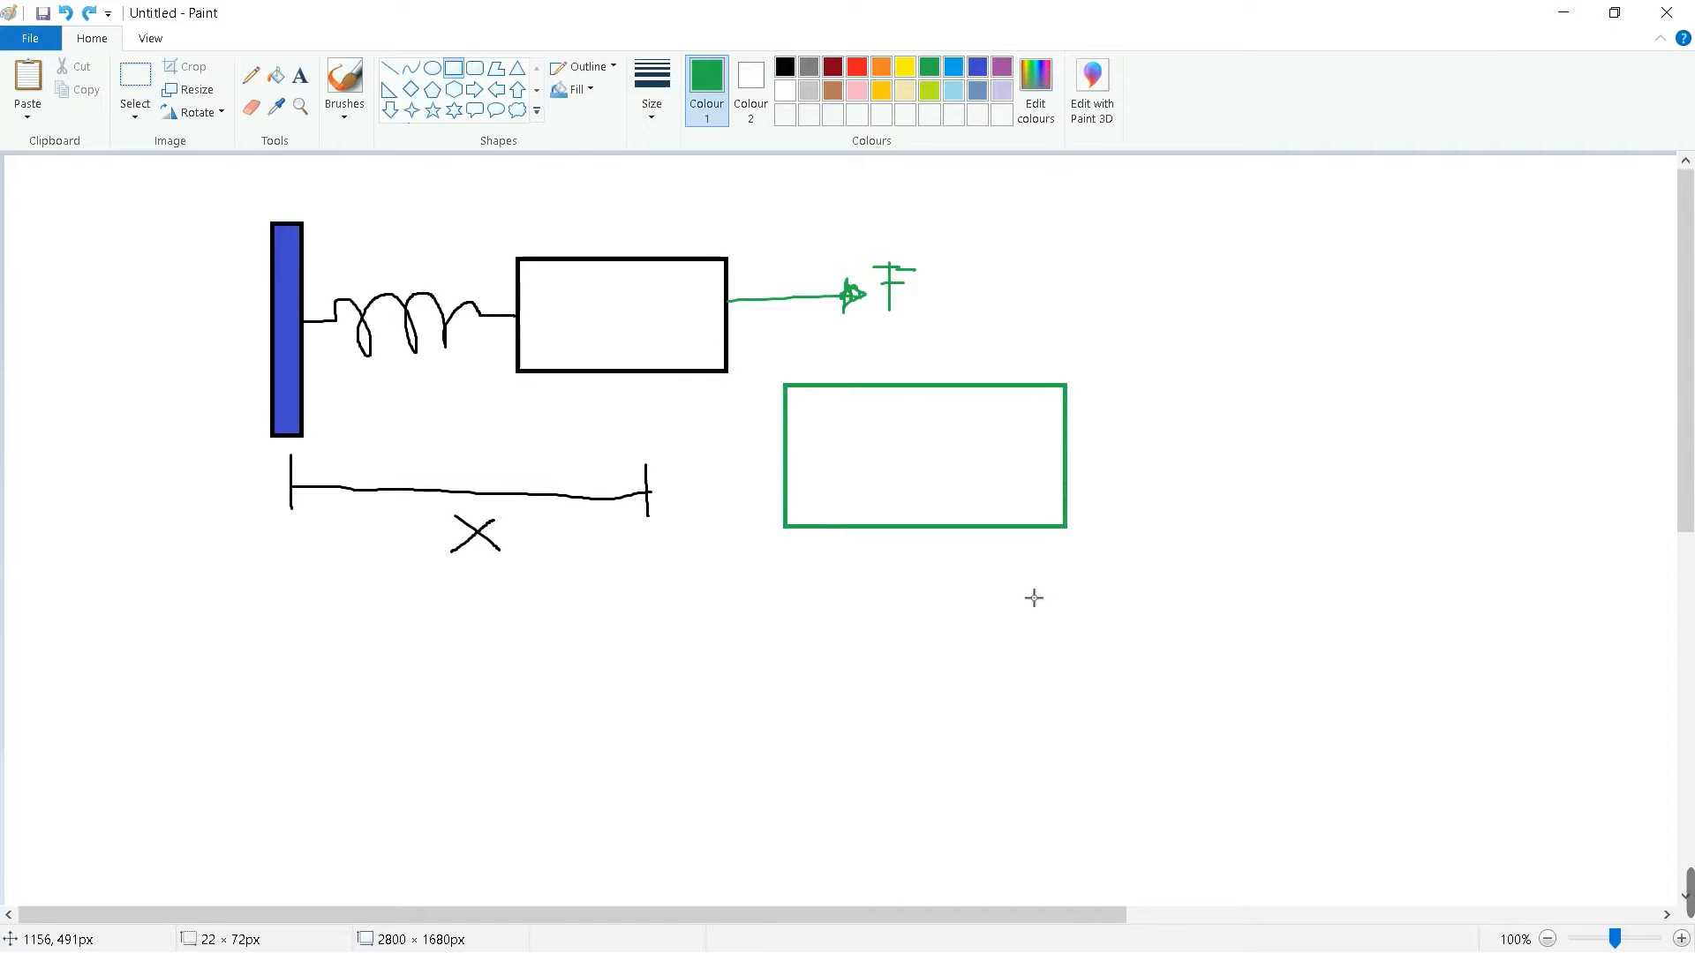
- Replace the large green rectangle with a smaller one of about 180 × 78 px, placed just below the mass rectangle
{"action": "key", "text": "ctrl+z"}
{"action": "left_click_drag", "start_coordinate": [874, 406], "coordinate": [1042, 488]}
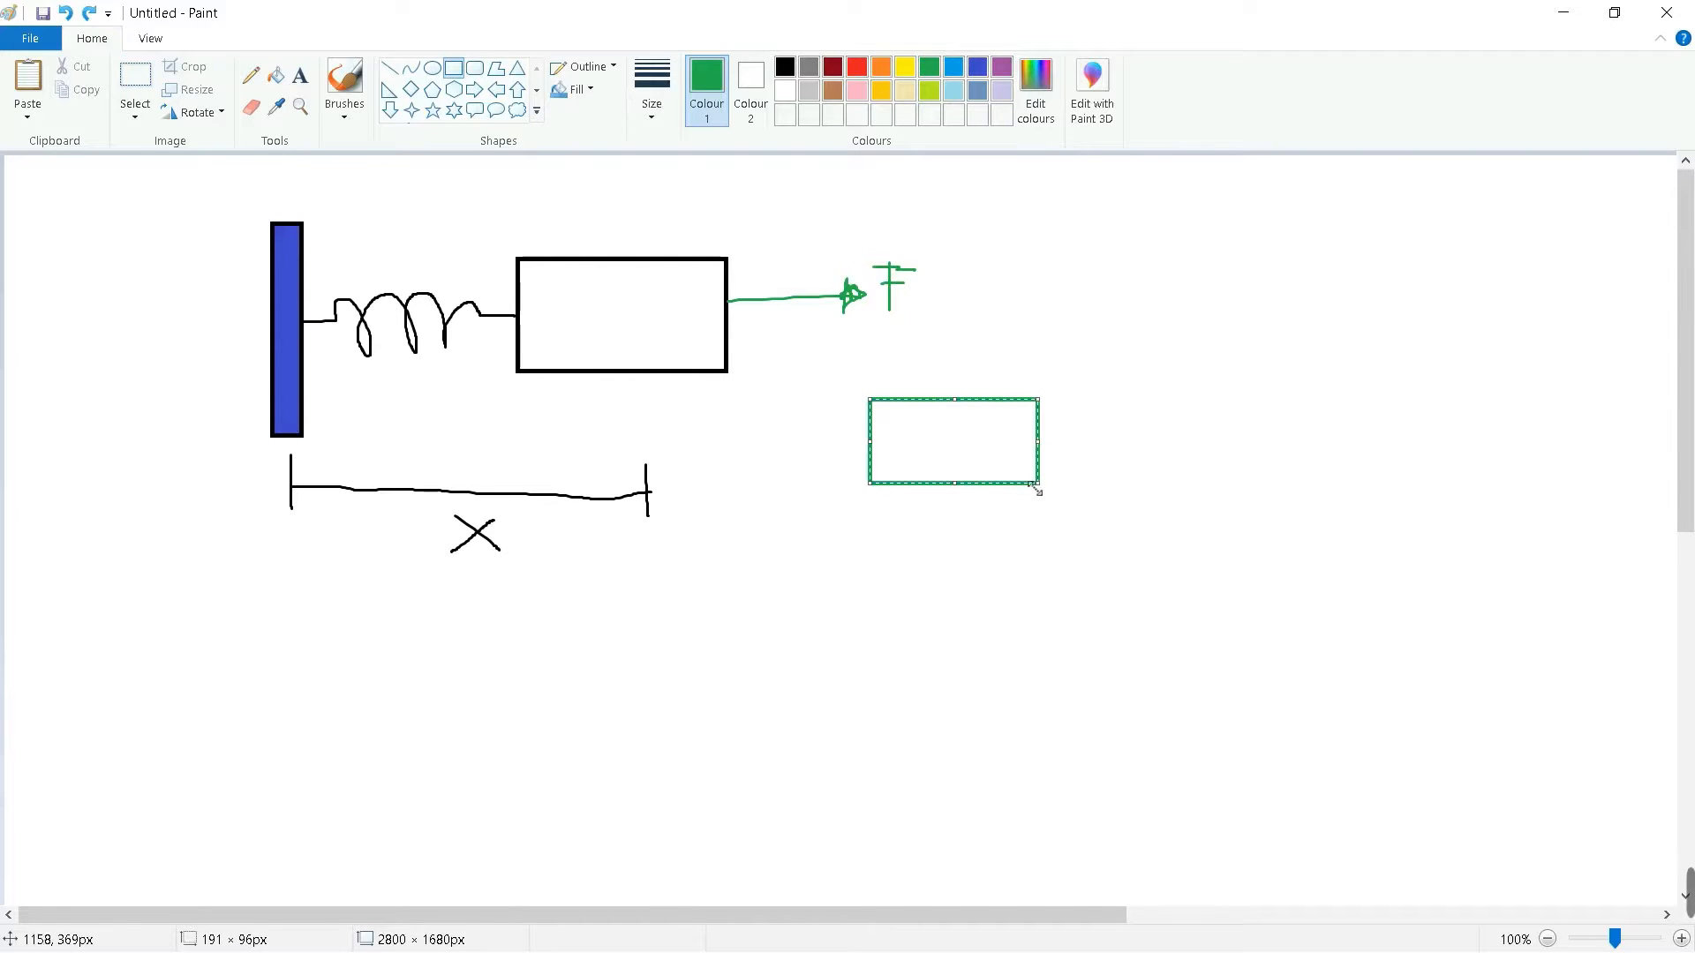
{"action": "mouse_move", "coordinate": [1031, 488]}
{"action": "left_mouse_down"}
{"action": "mouse_move", "coordinate": [953, 501]}
{"action": "mouse_move", "coordinate": [1036, 488]}
{"action": "mouse_move", "coordinate": [851, 480]}
{"action": "mouse_move", "coordinate": [1029, 468]}
{"action": "left_mouse_up"}
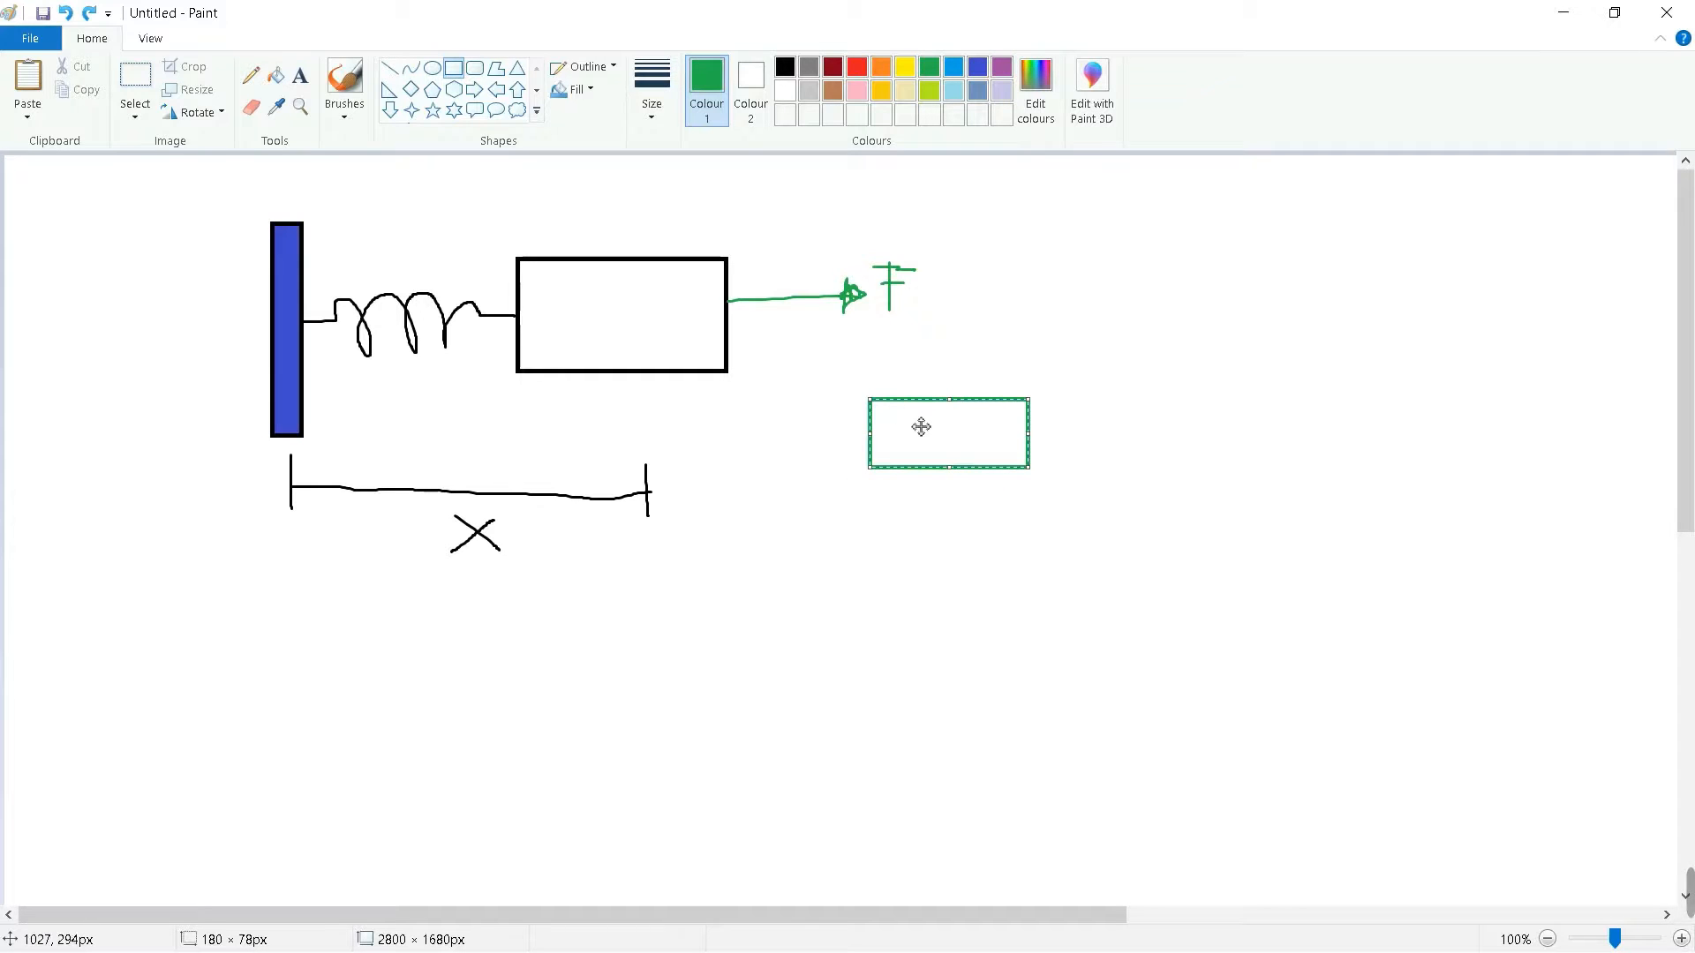
{"action": "left_click_drag", "start_coordinate": [919, 426], "coordinate": [666, 426]}
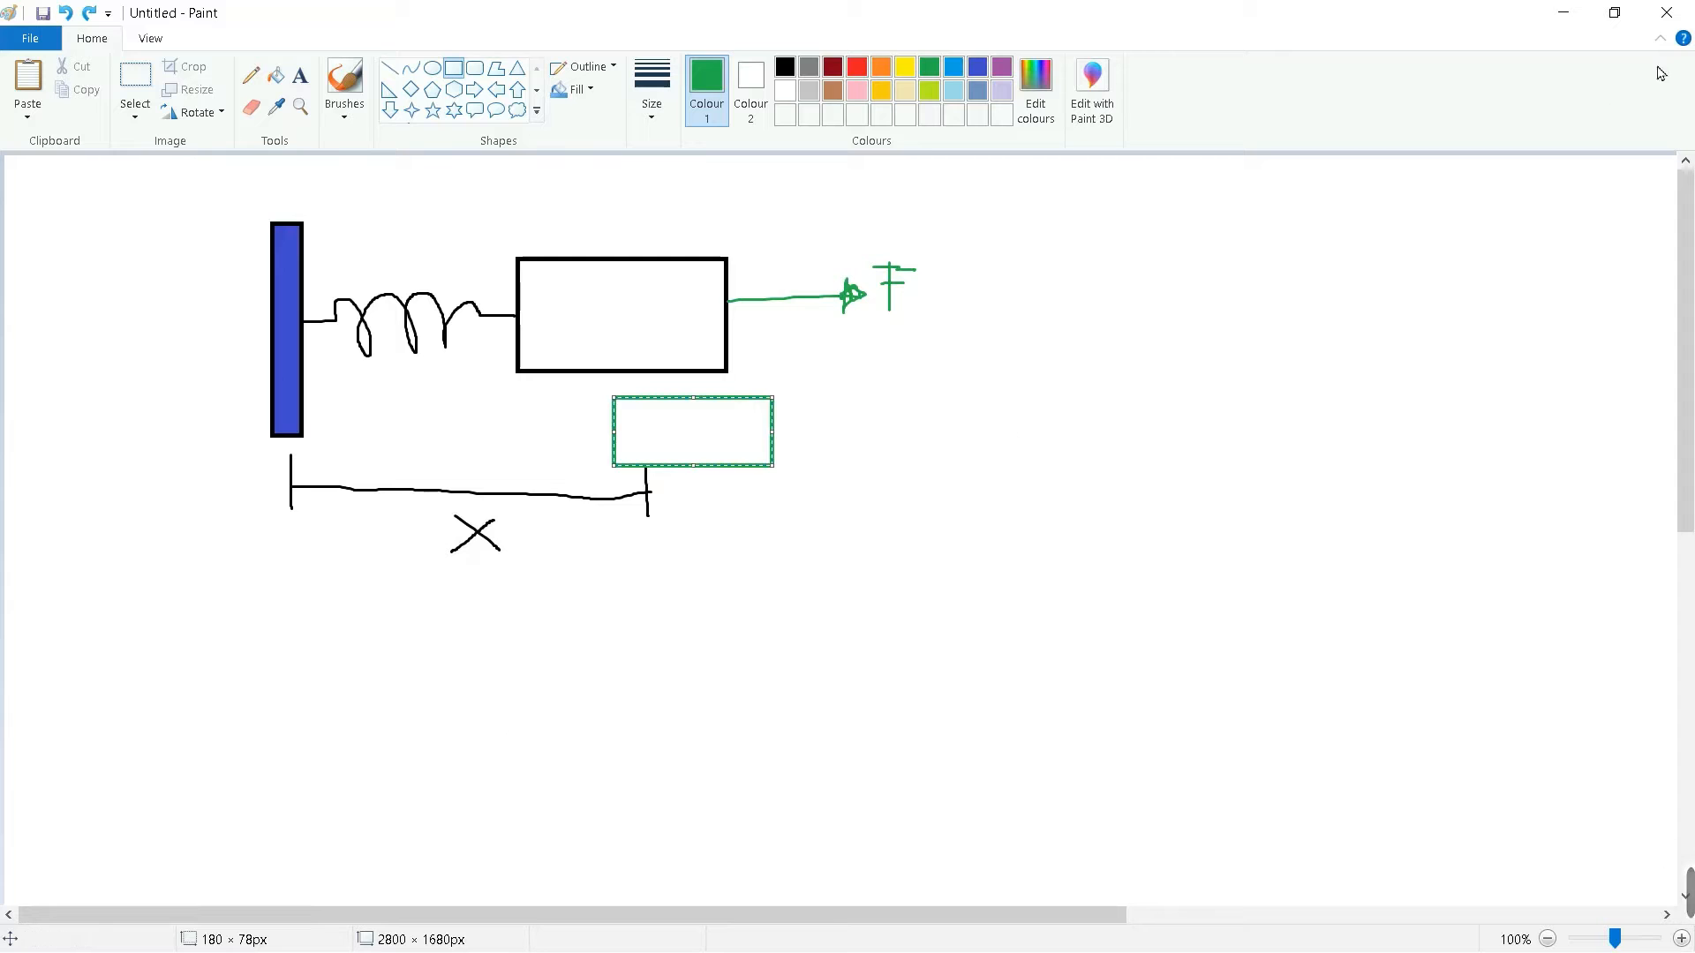
- Switch to Simulink, examine the displacement curve on the Scope alongside the dynamic equation, and close the Scope window
{"action": "left_click", "coordinate": [1564, 16]}
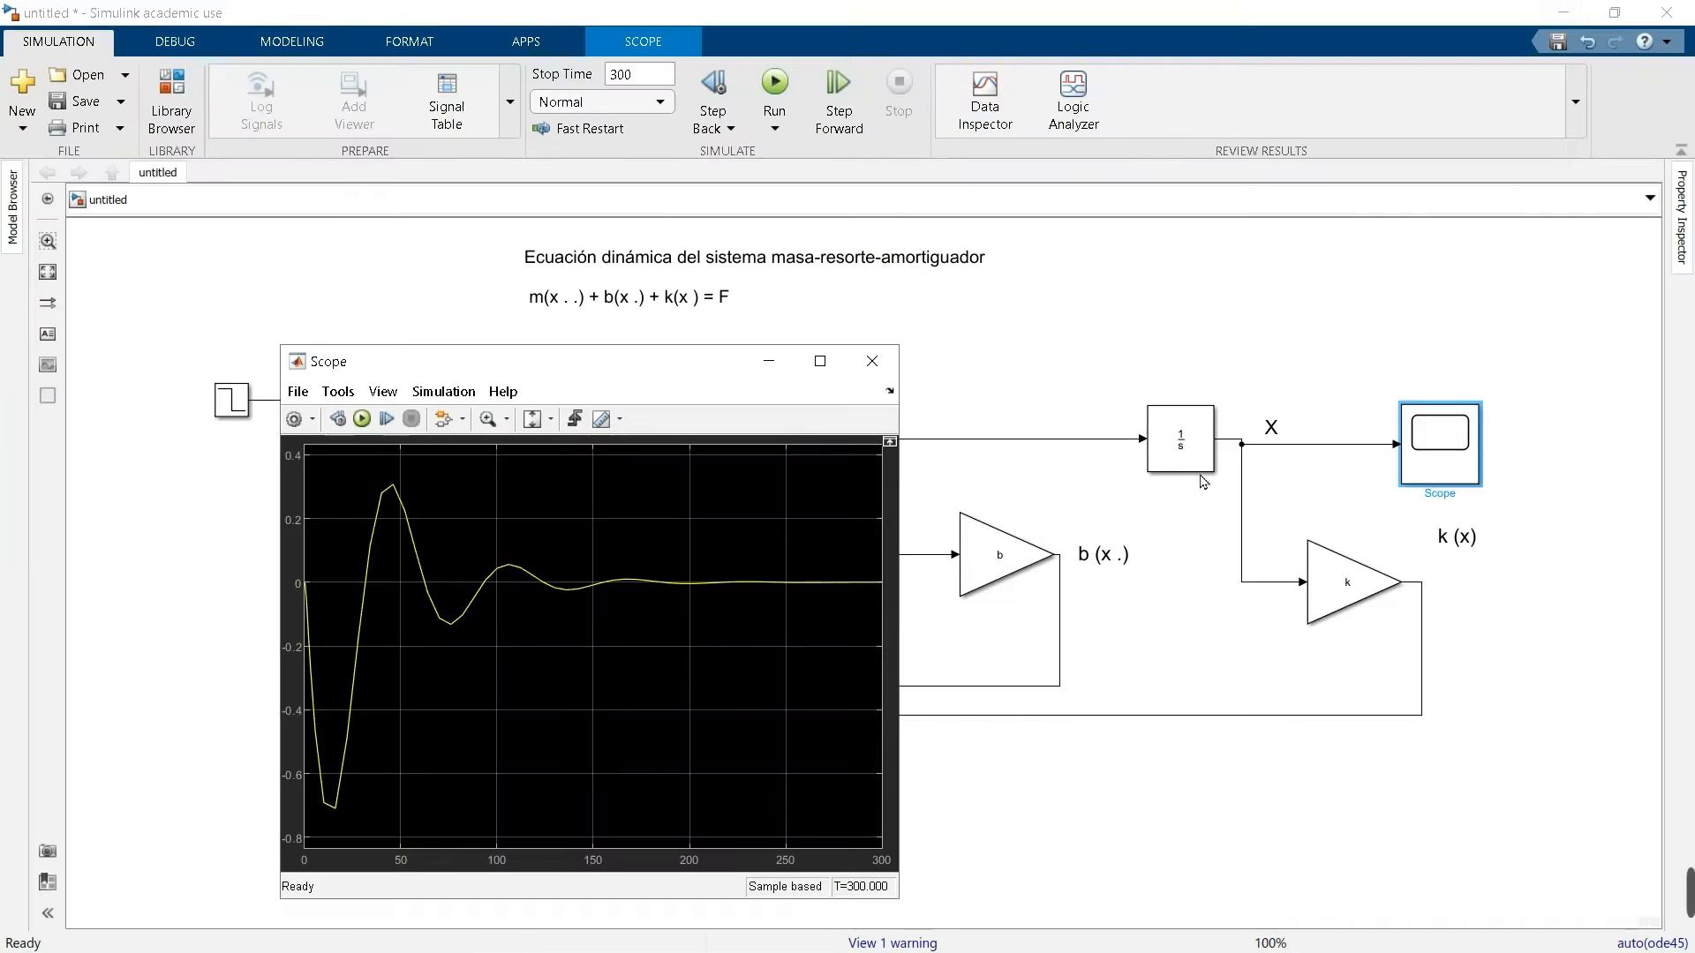
{"action": "left_click_drag", "start_coordinate": [684, 375], "coordinate": [894, 287]}
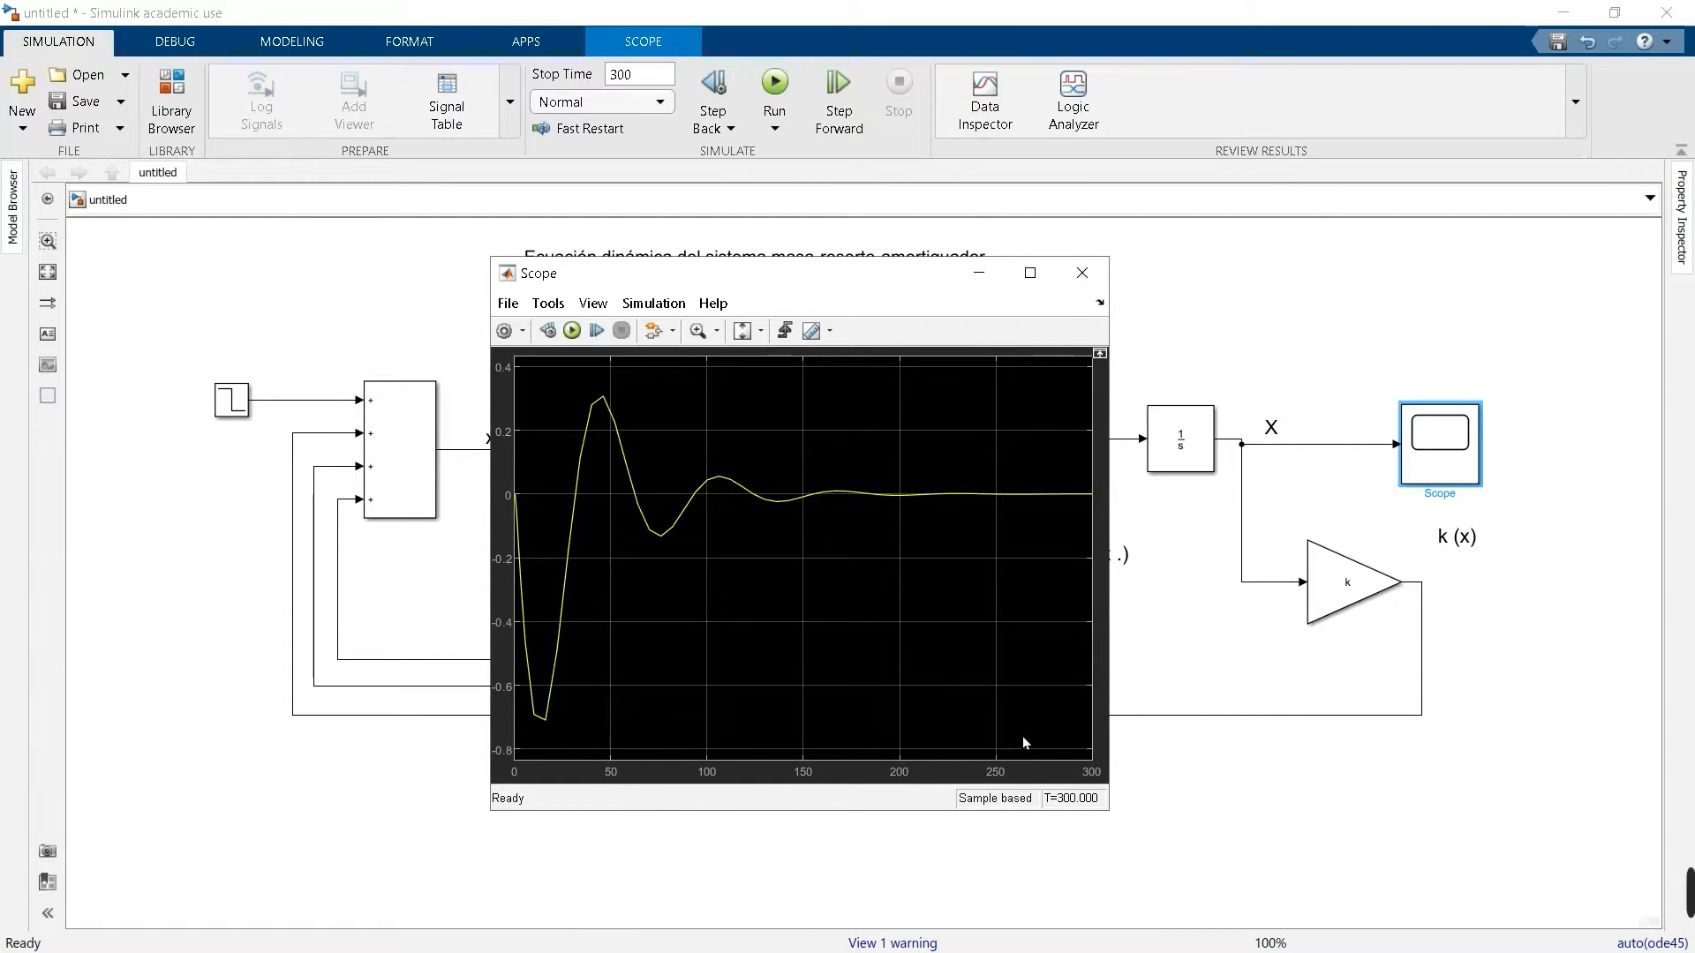
{"action": "left_click_drag", "start_coordinate": [866, 273], "coordinate": [1017, 368]}
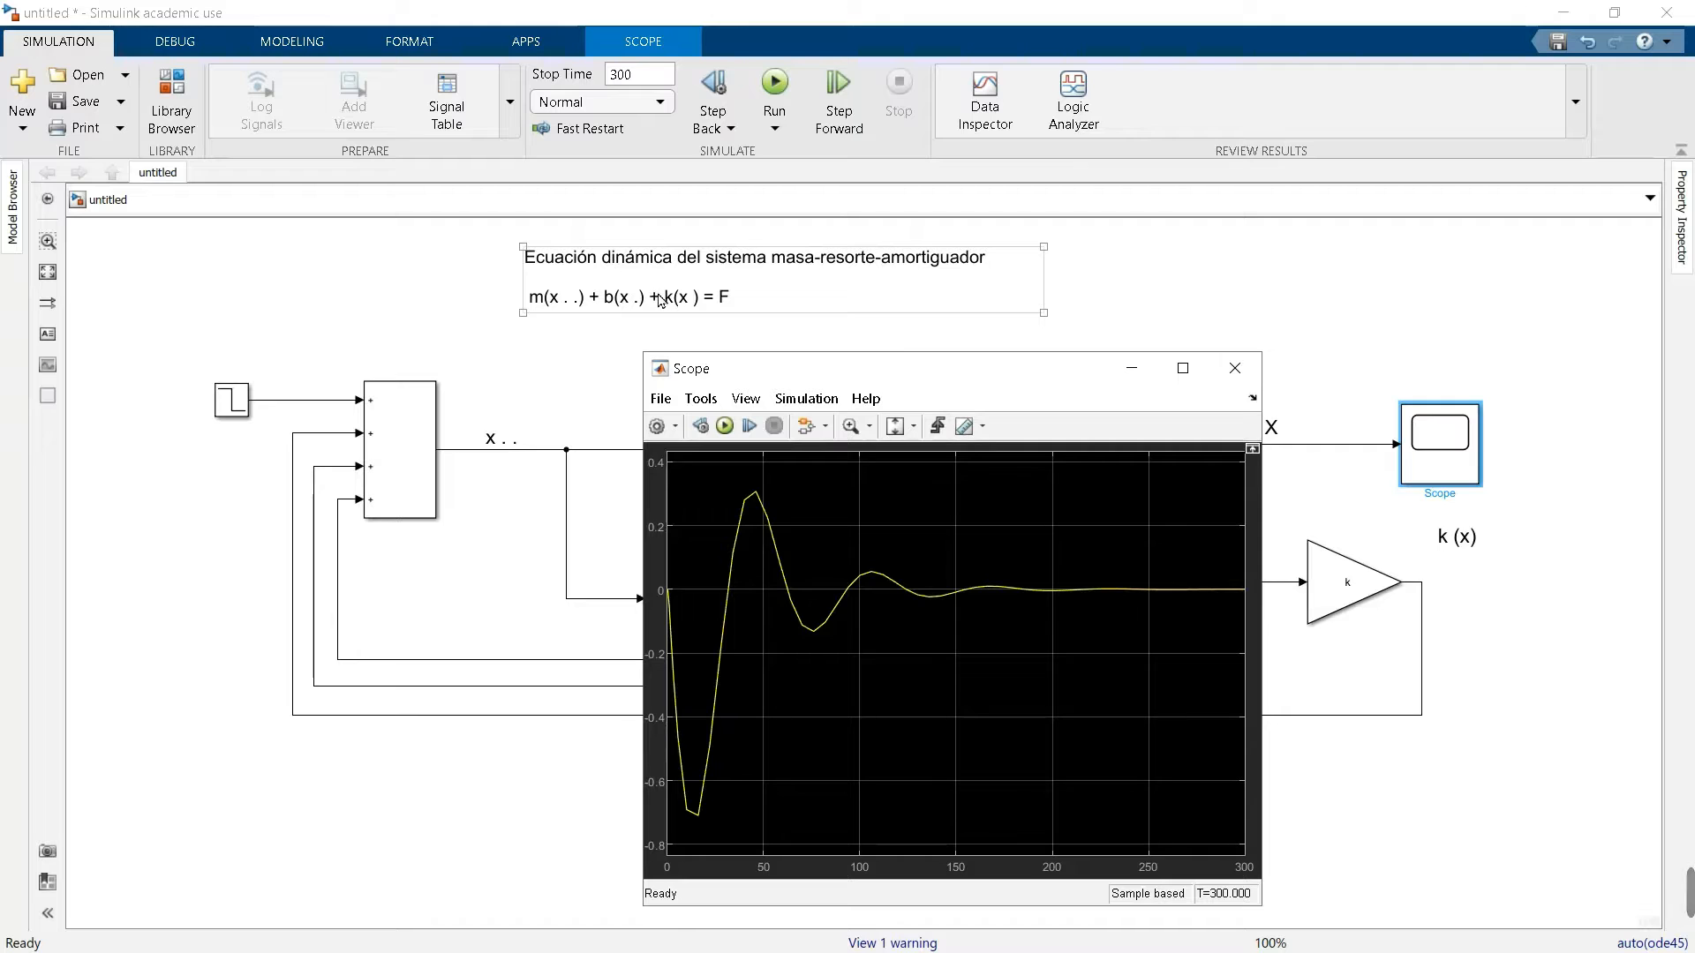
{"action": "left_click", "coordinate": [1234, 368]}
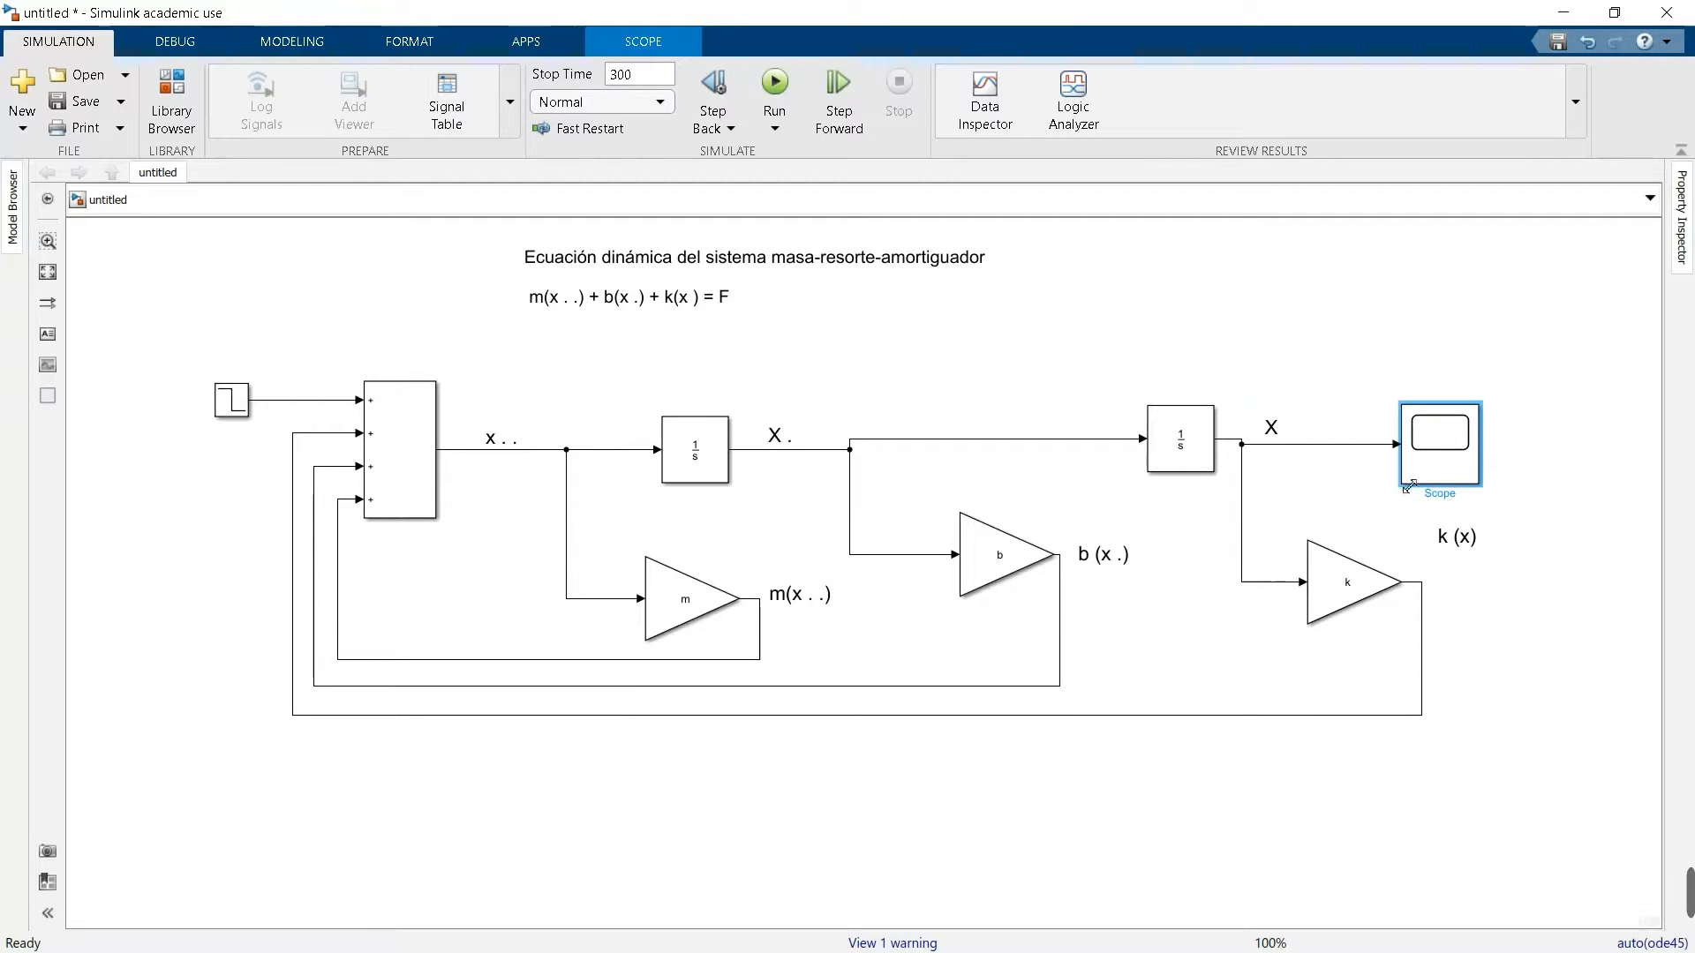
- Delete the Scope's connection to X, move the Scope above the second integrator, and connect it to the velocity signal X
{"action": "left_click", "coordinate": [1340, 446]}
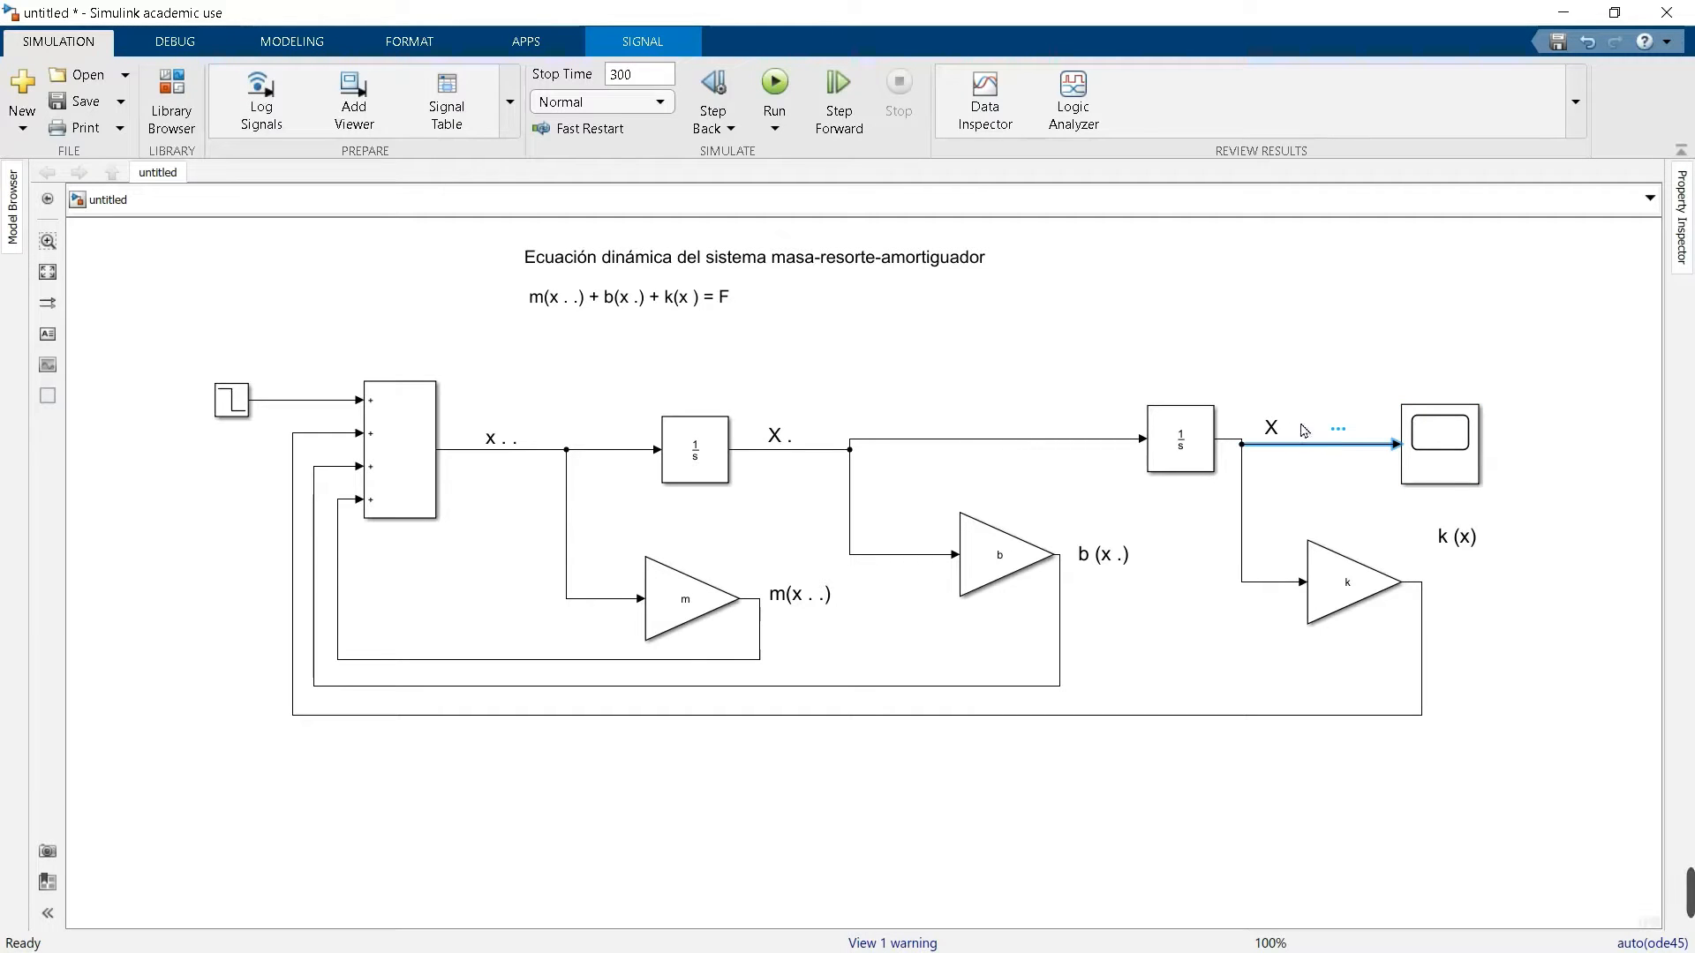
{"action": "left_click", "coordinate": [1273, 430]}
{"action": "left_click", "coordinate": [521, 449]}
{"action": "key", "text": "Delete"}
{"action": "mouse_move", "coordinate": [1417, 455]}
{"action": "left_mouse_down"}
{"action": "mouse_move", "coordinate": [1156, 338]}
{"action": "mouse_move", "coordinate": [953, 382]}
{"action": "mouse_move", "coordinate": [950, 458]}
{"action": "mouse_move", "coordinate": [938, 441]}
{"action": "left_mouse_up"}
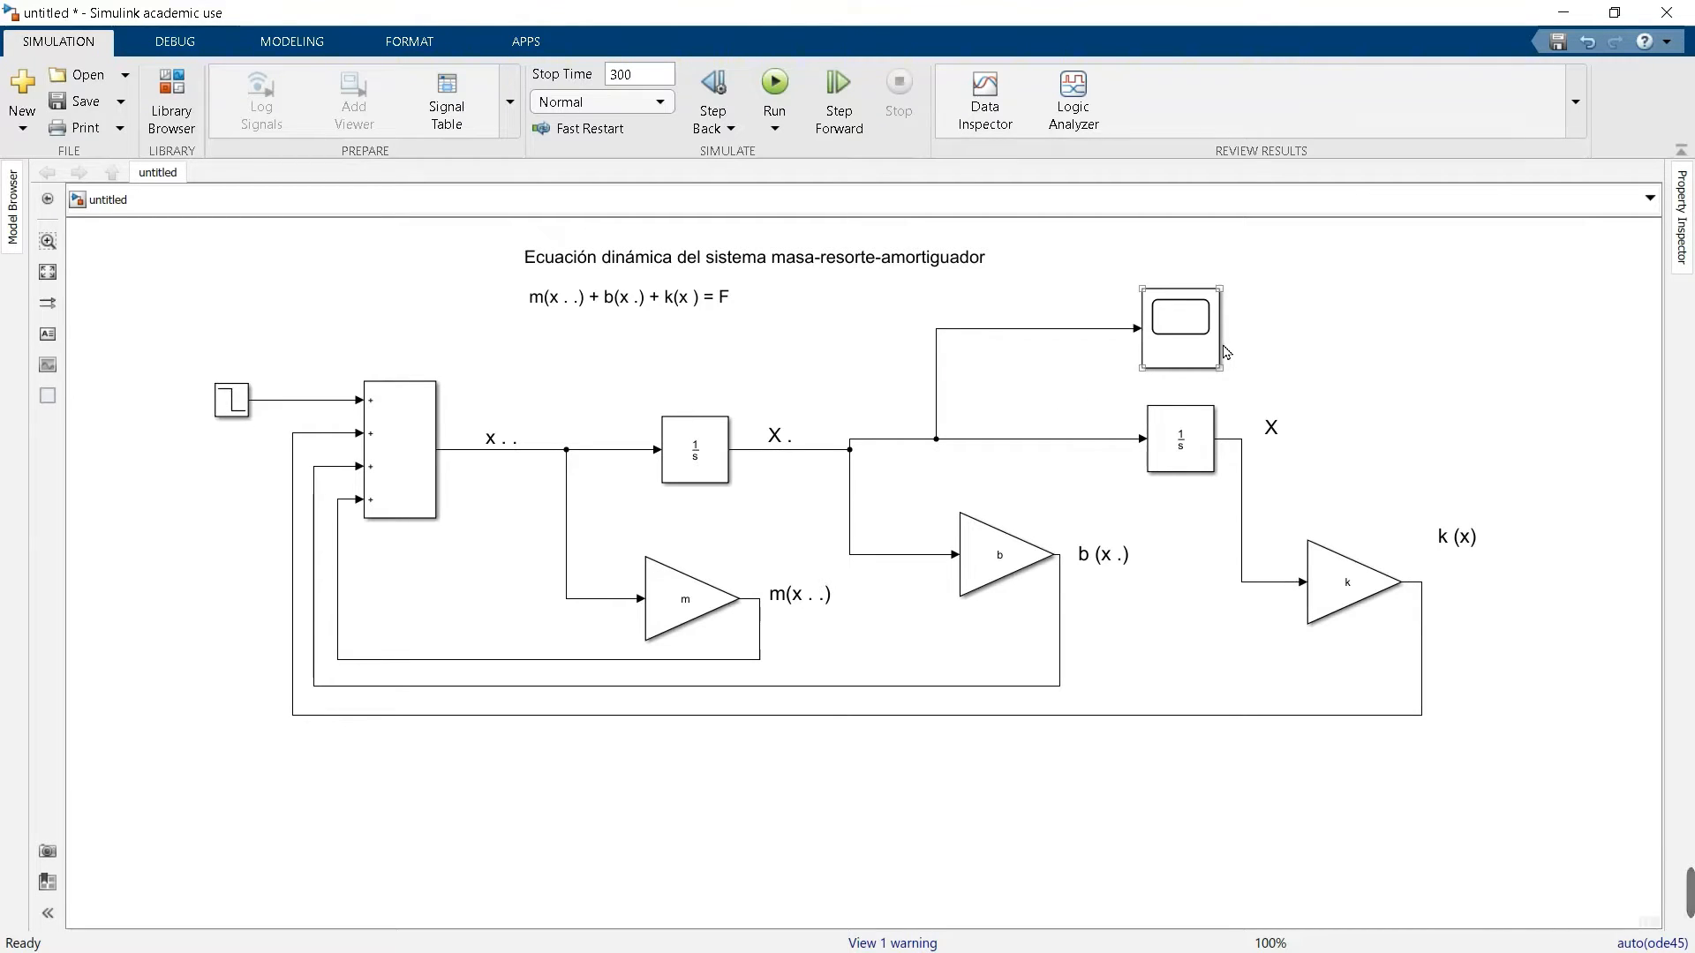
- Run the simulation and open the Scope to display the velocity response
{"action": "left_click", "coordinate": [775, 92]}
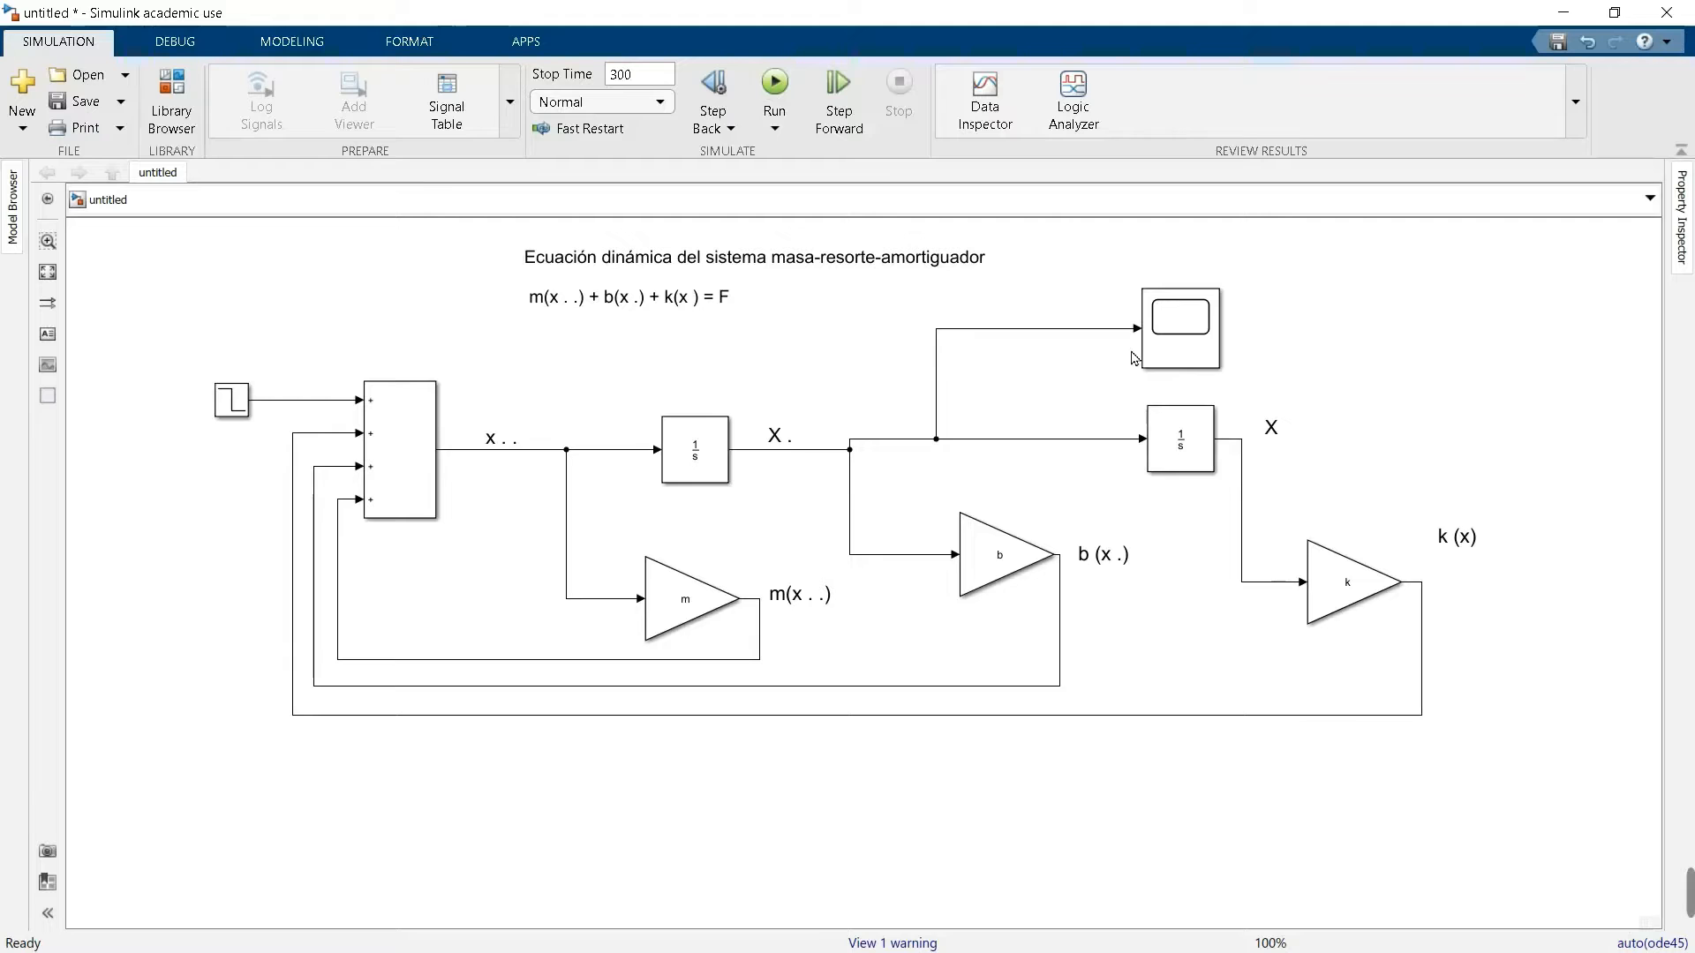
{"action": "left_click", "coordinate": [1167, 352]}
{"action": "double_click", "coordinate": [1167, 352]}
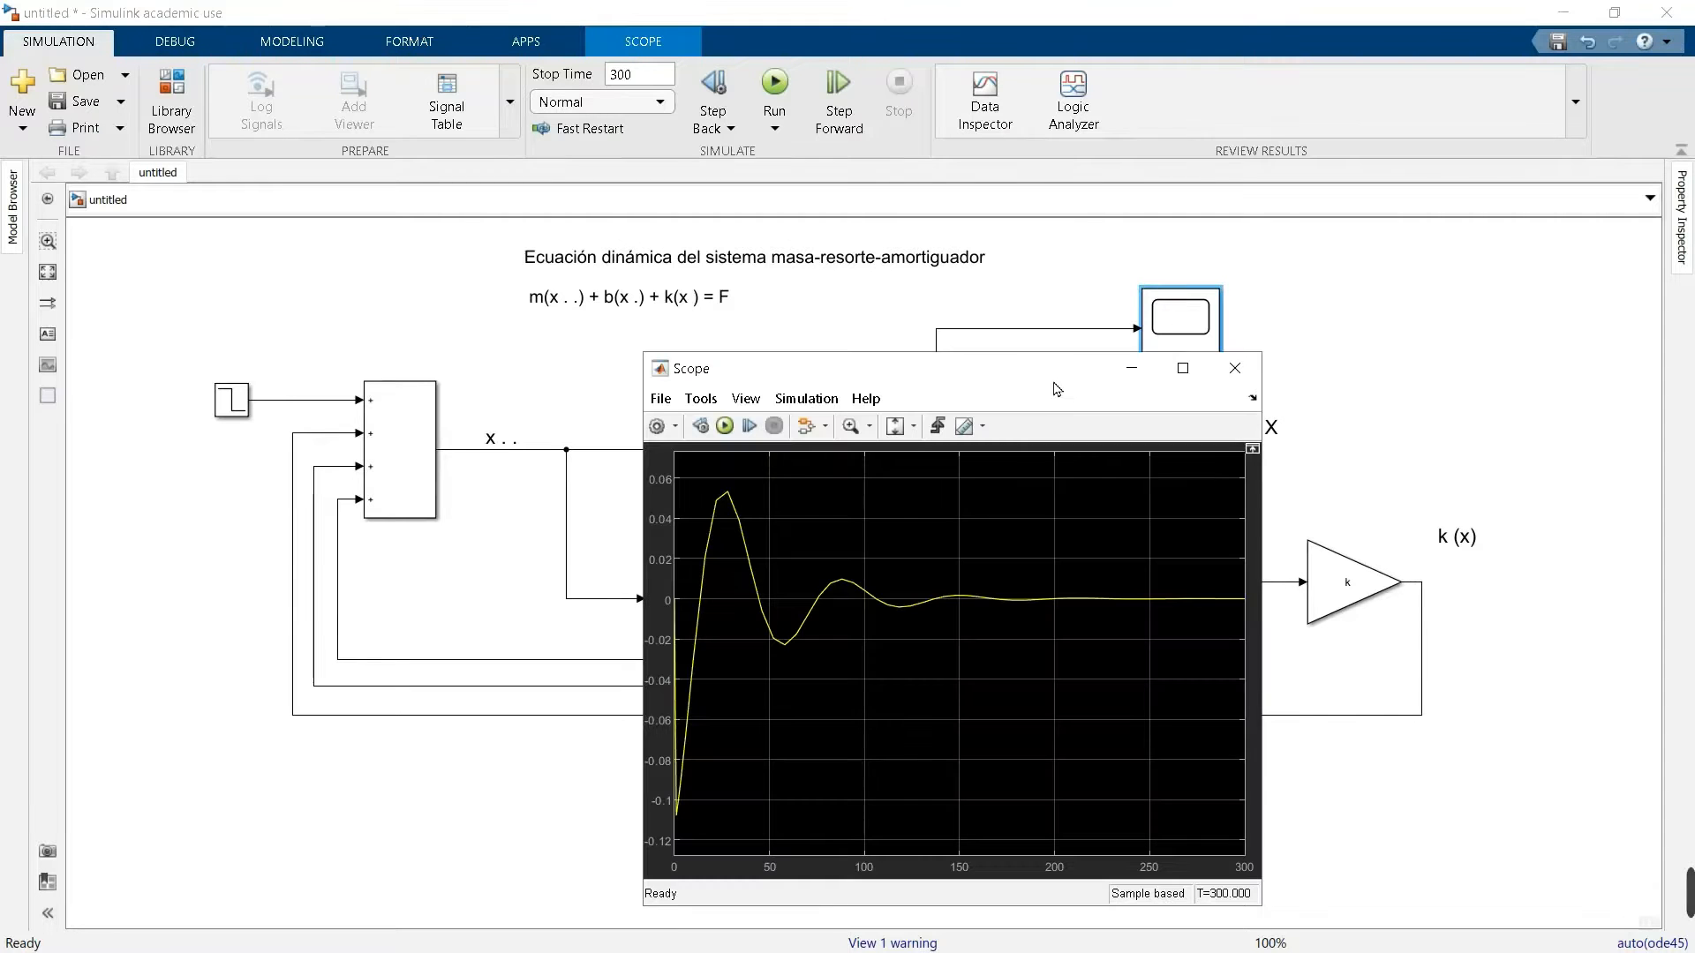
- Examine the velocity curve on the Scope in relation to the step input and the block diagram, and close the Scope window
{"action": "left_click_drag", "start_coordinate": [1054, 378], "coordinate": [1154, 273]}
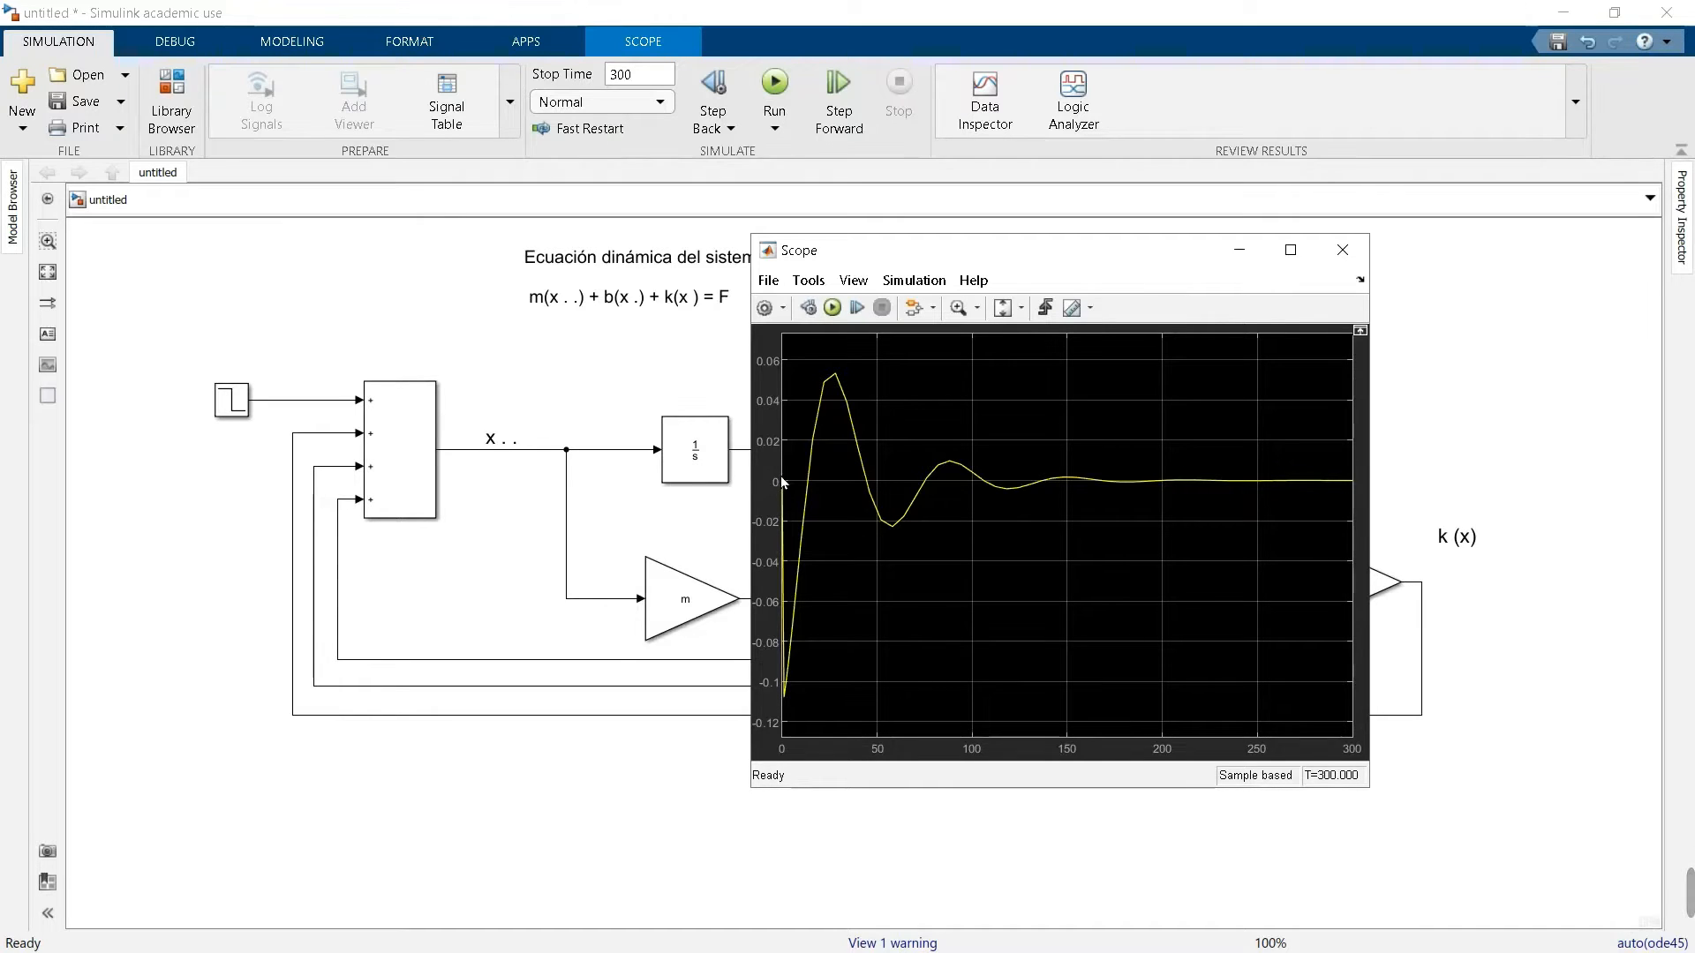
{"action": "left_click", "coordinate": [225, 398]}
{"action": "left_click", "coordinate": [233, 418]}
{"action": "left_click_drag", "start_coordinate": [1138, 265], "coordinate": [1256, 272]}
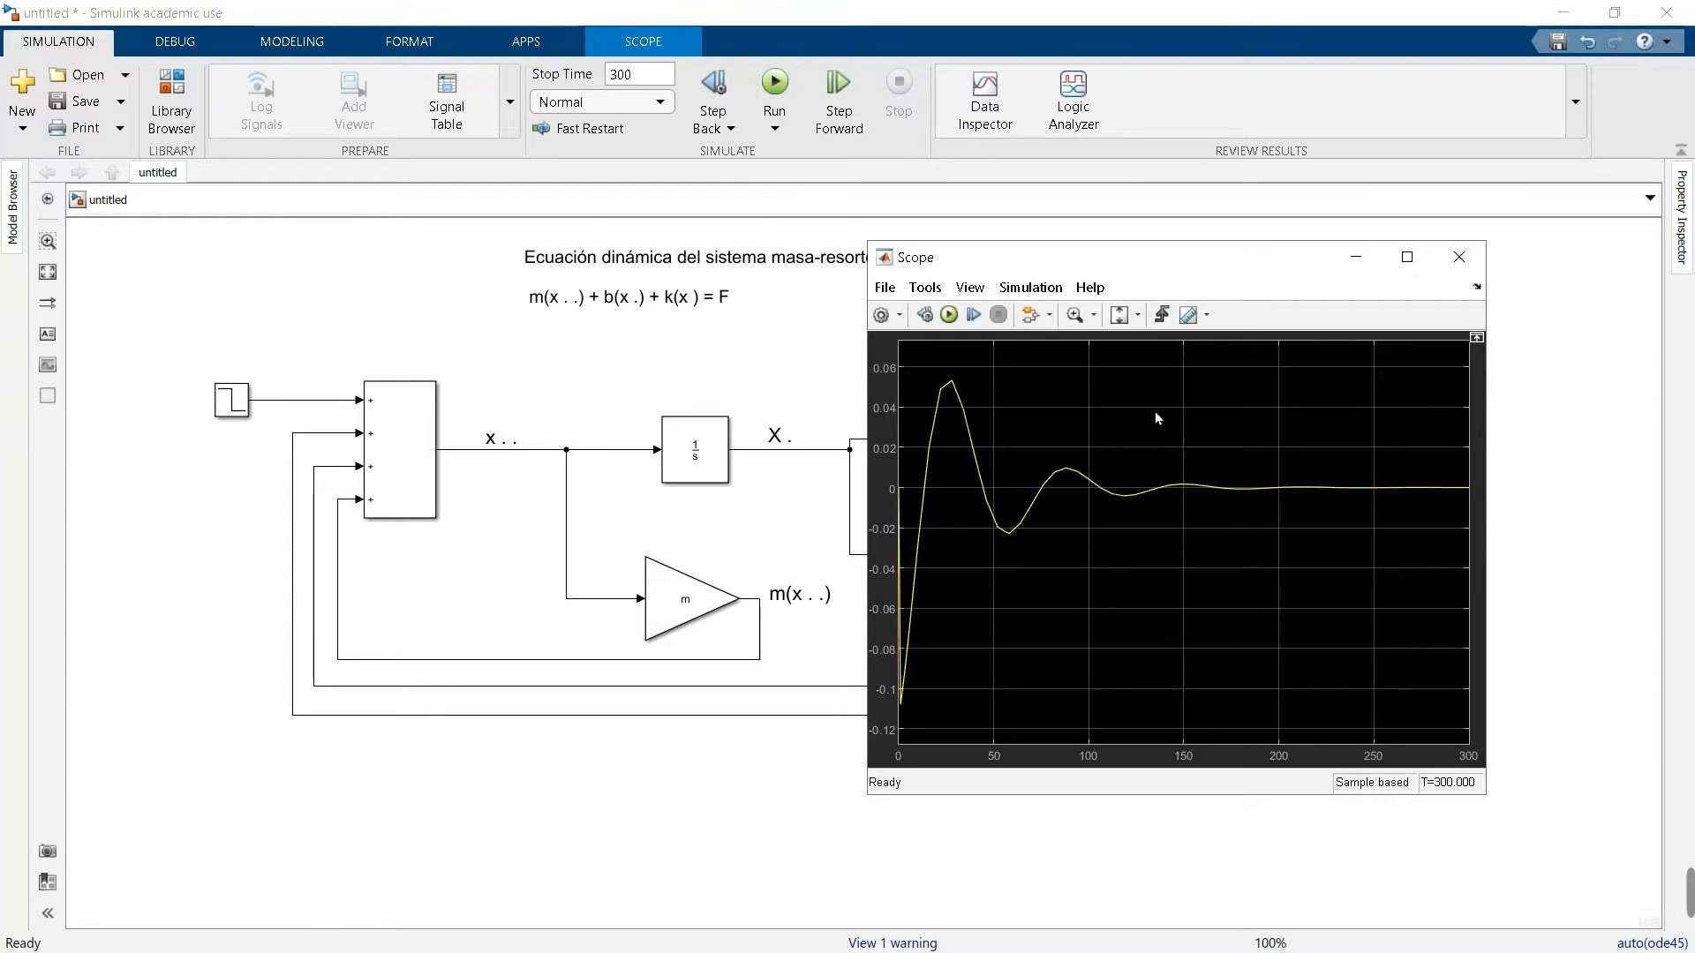
{"action": "left_click_drag", "start_coordinate": [1259, 261], "coordinate": [1109, 382]}
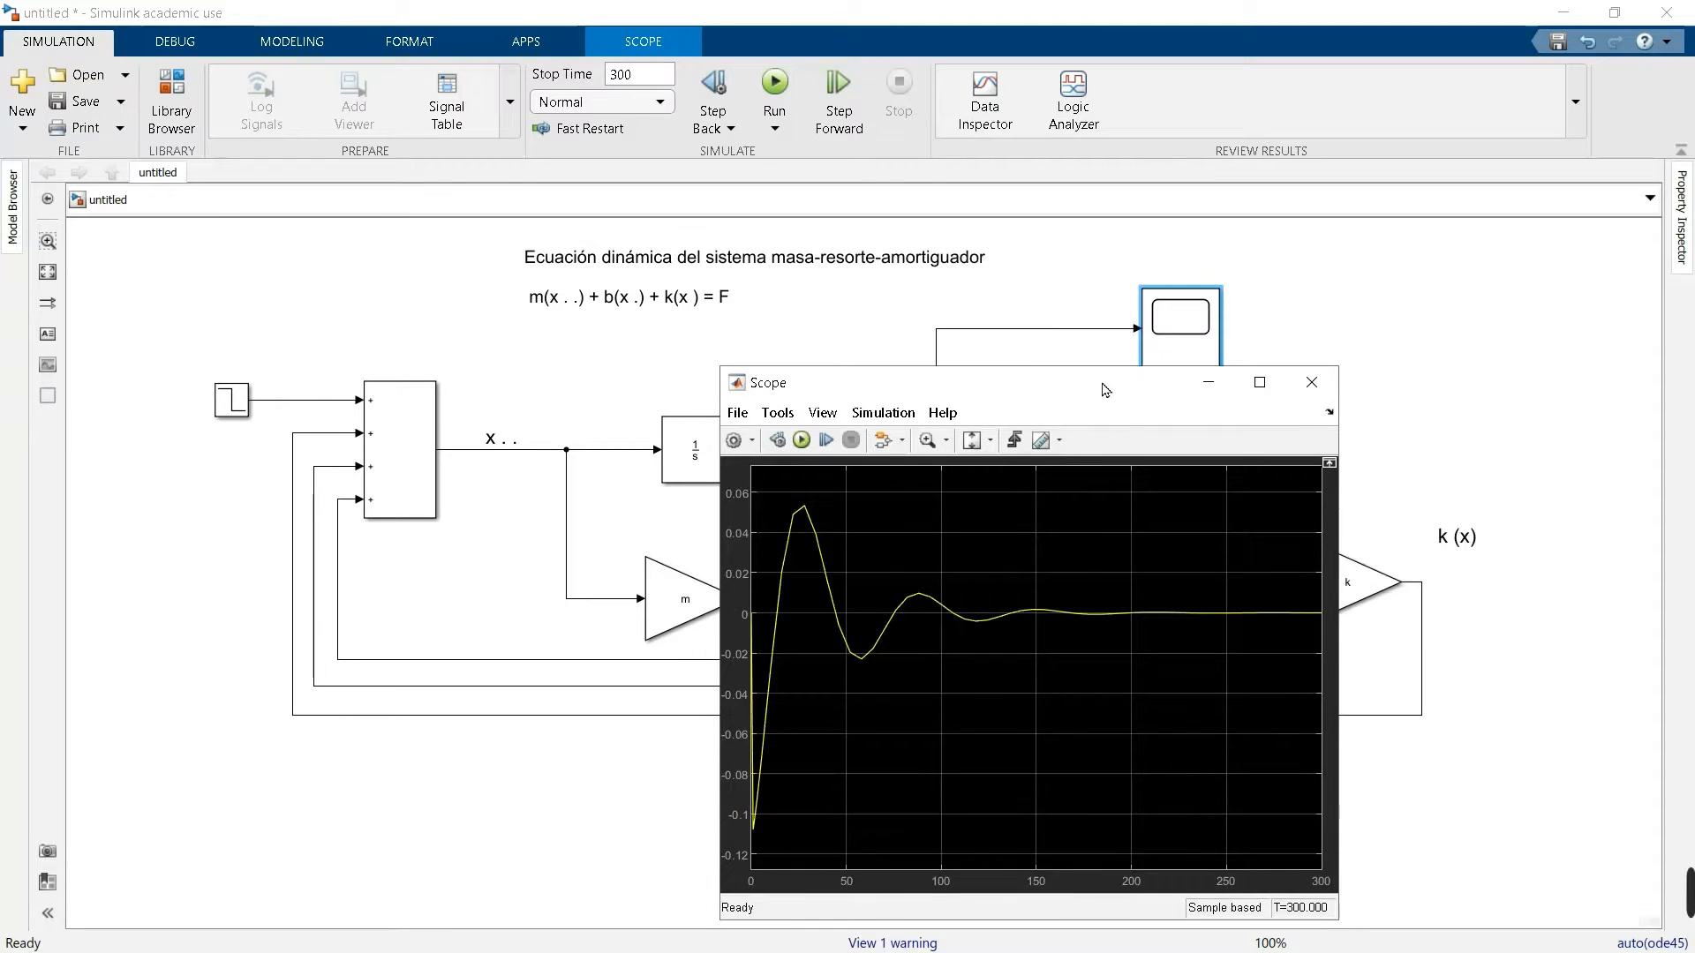
{"action": "left_click", "coordinate": [1311, 382]}
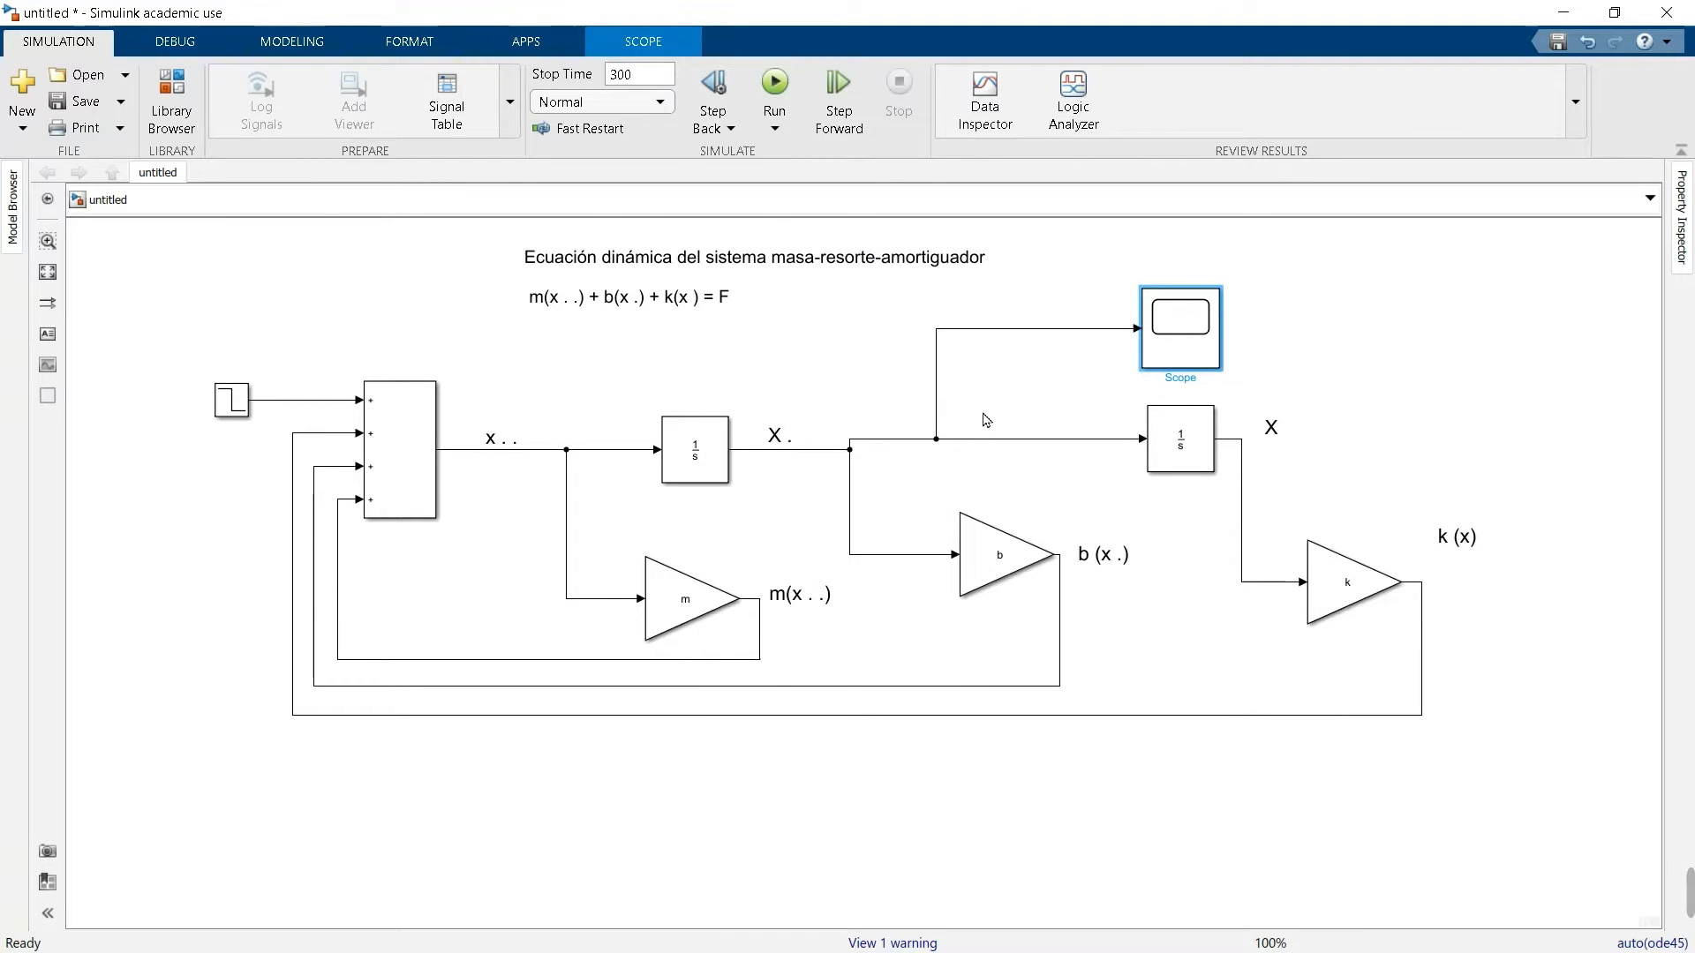
- Delete the branch line connecting the velocity signal X . to the Scope
{"action": "left_click", "coordinate": [937, 399]}
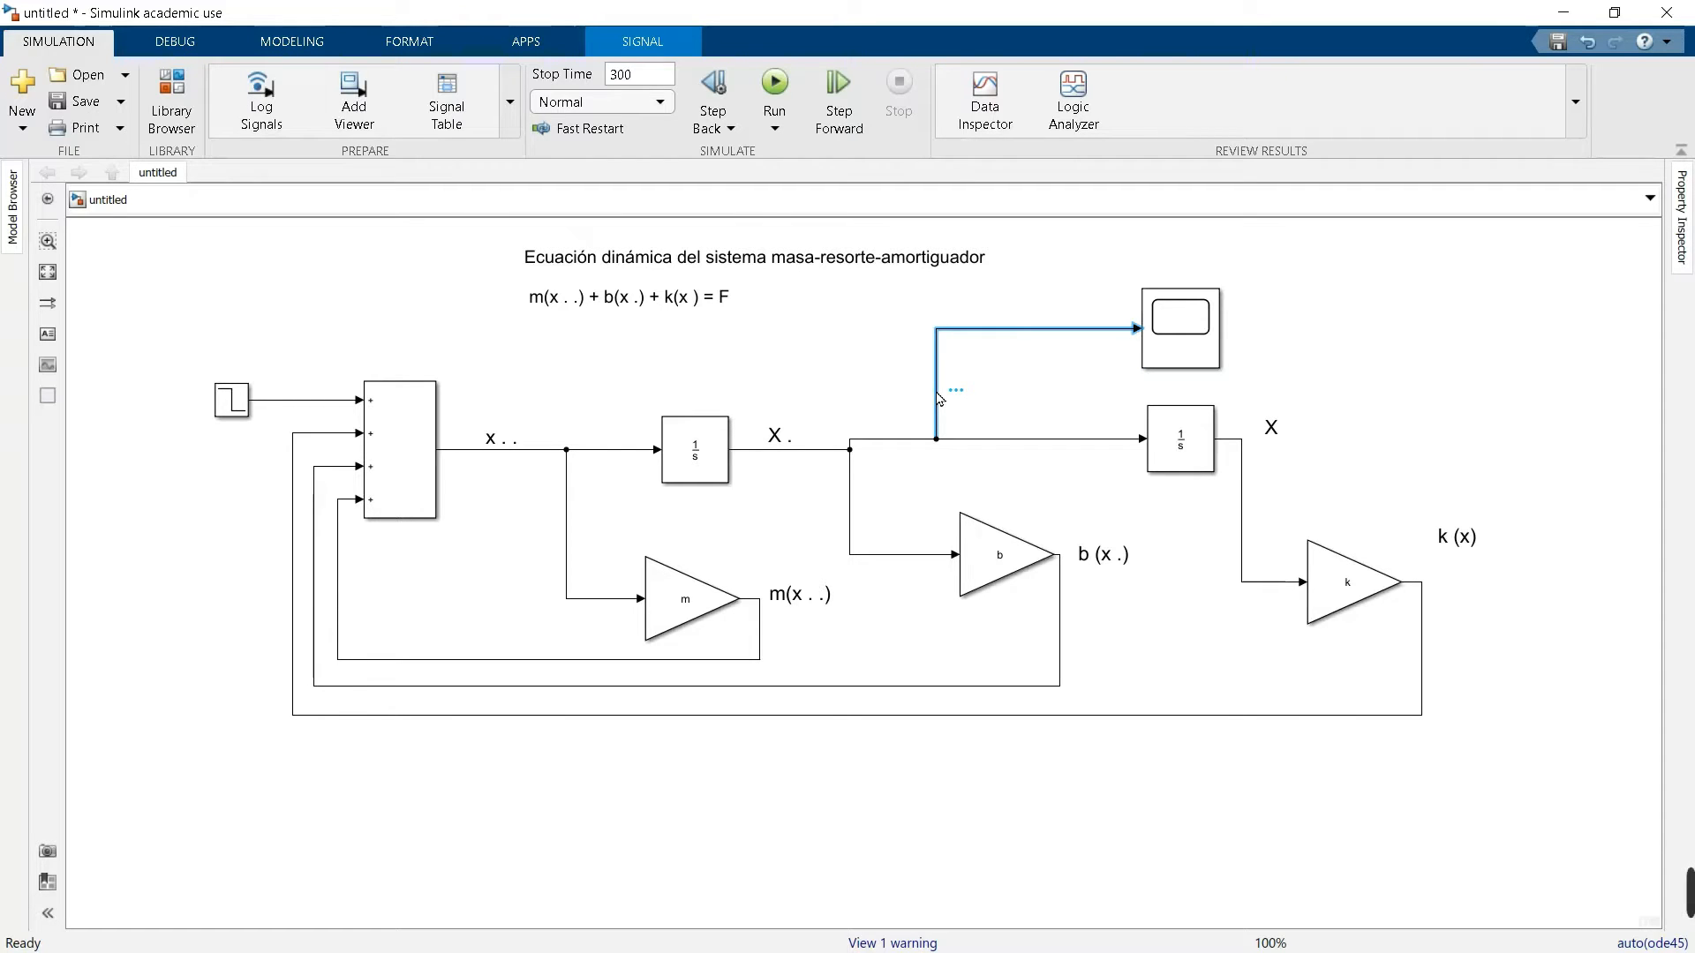
{"action": "key", "text": "Delete"}
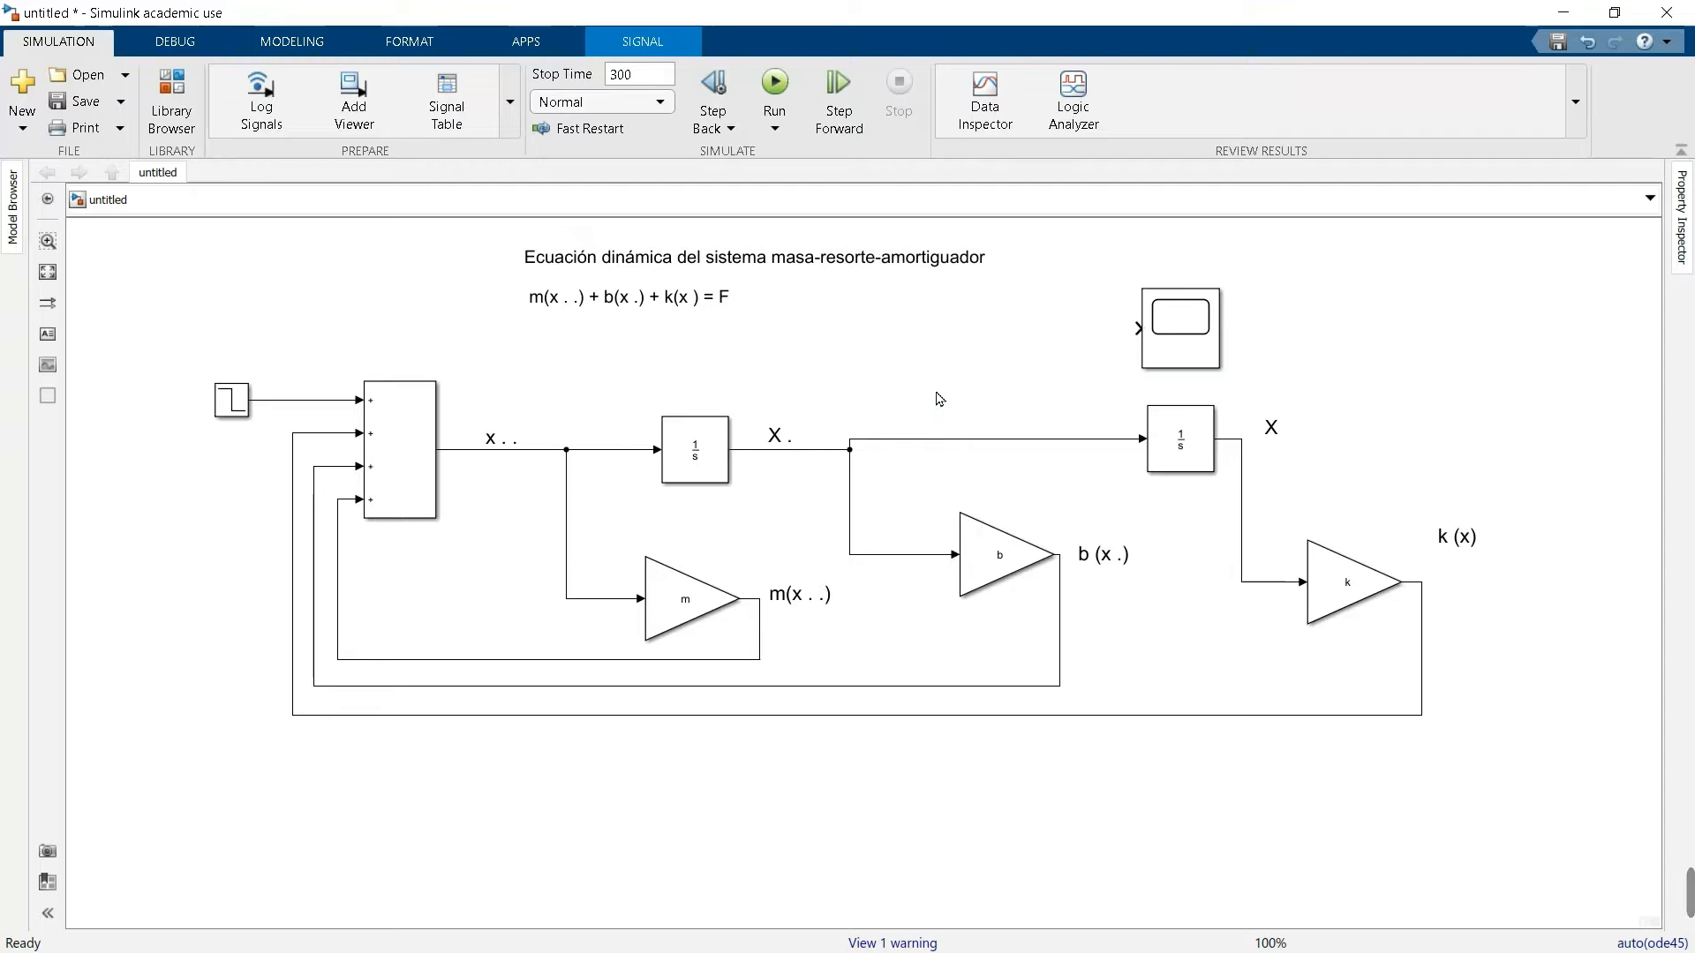